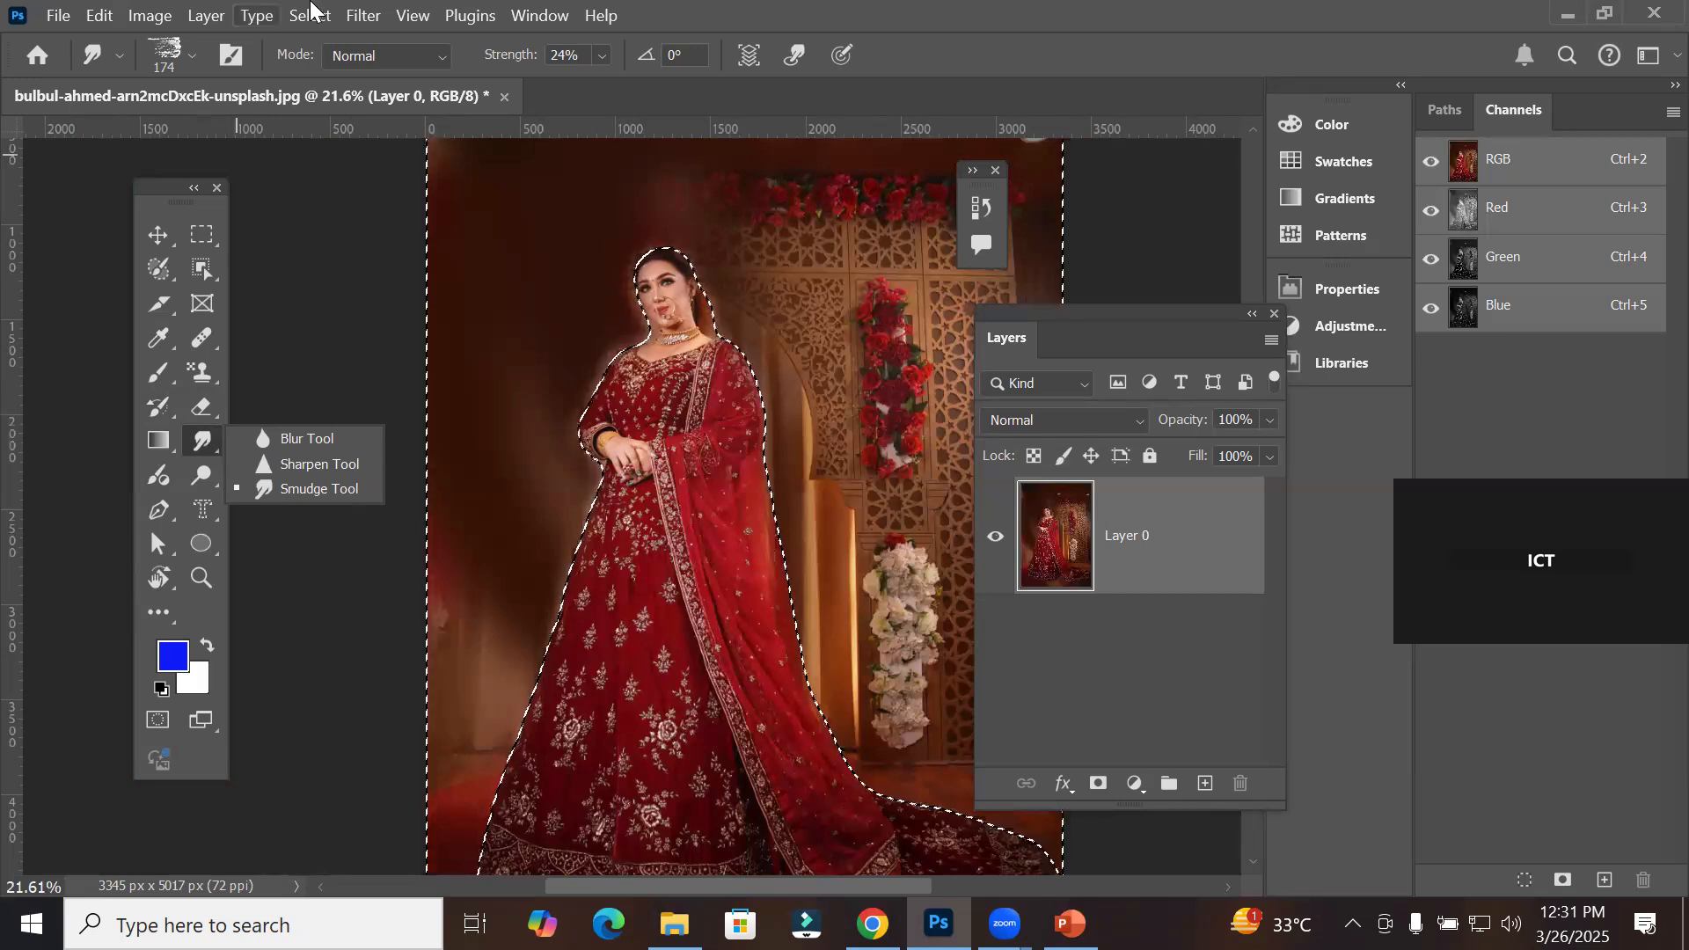
{"action": "left_click", "coordinate": [378, 17]}
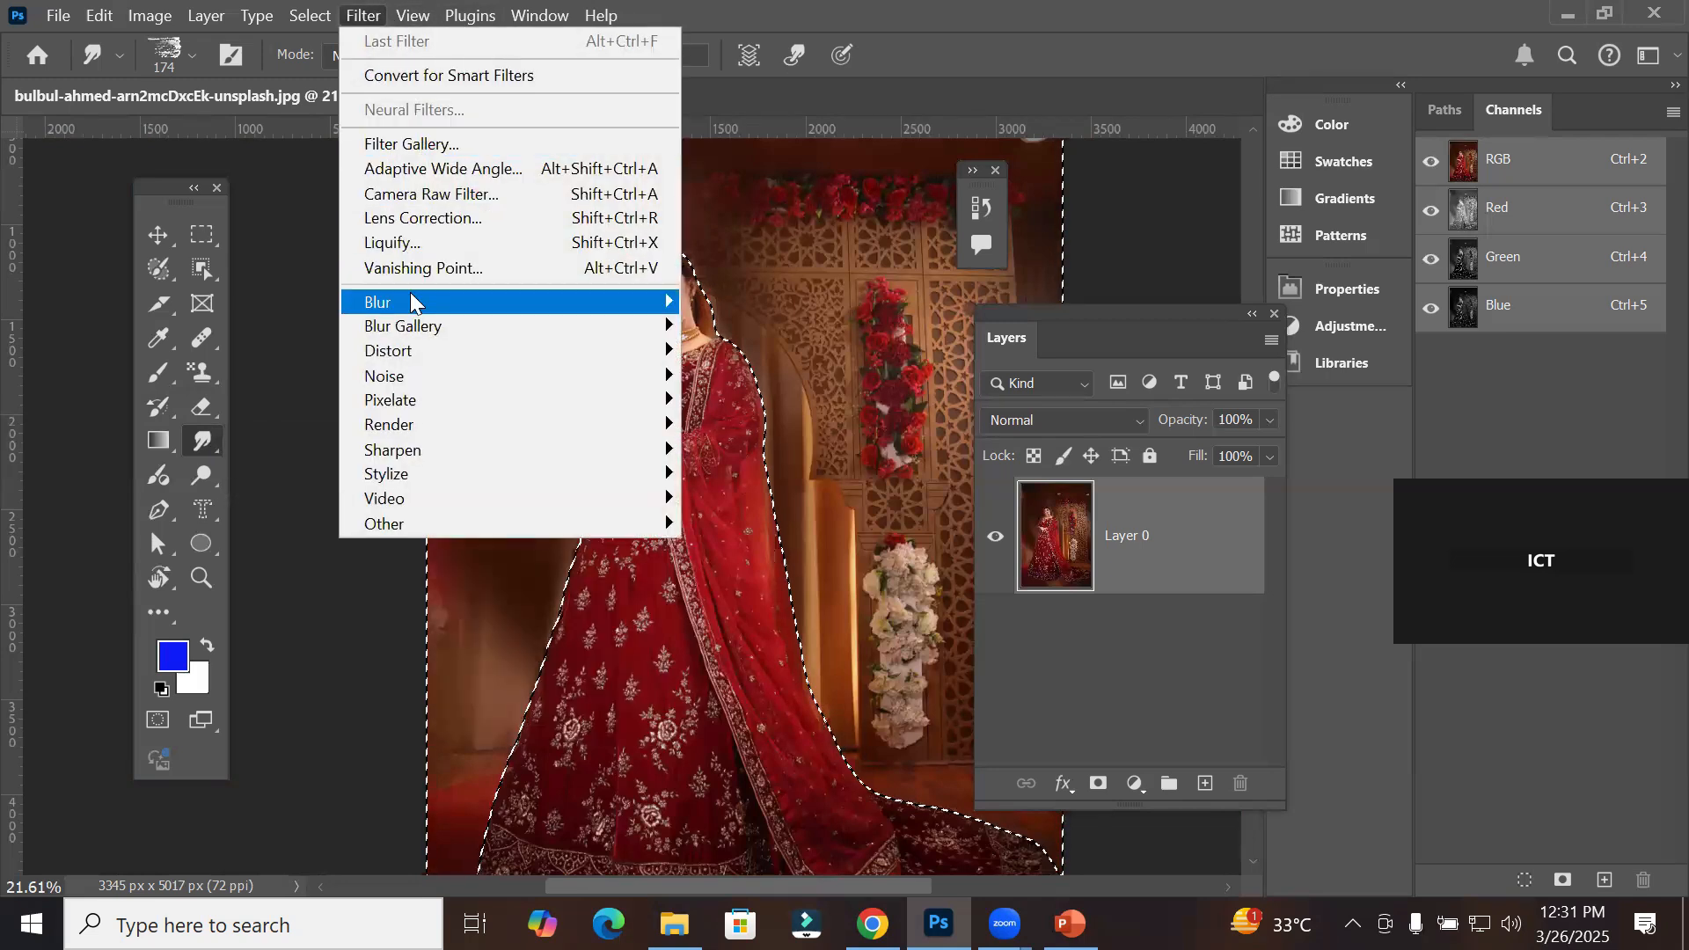
{"action": "mouse_move", "coordinate": [416, 304]}
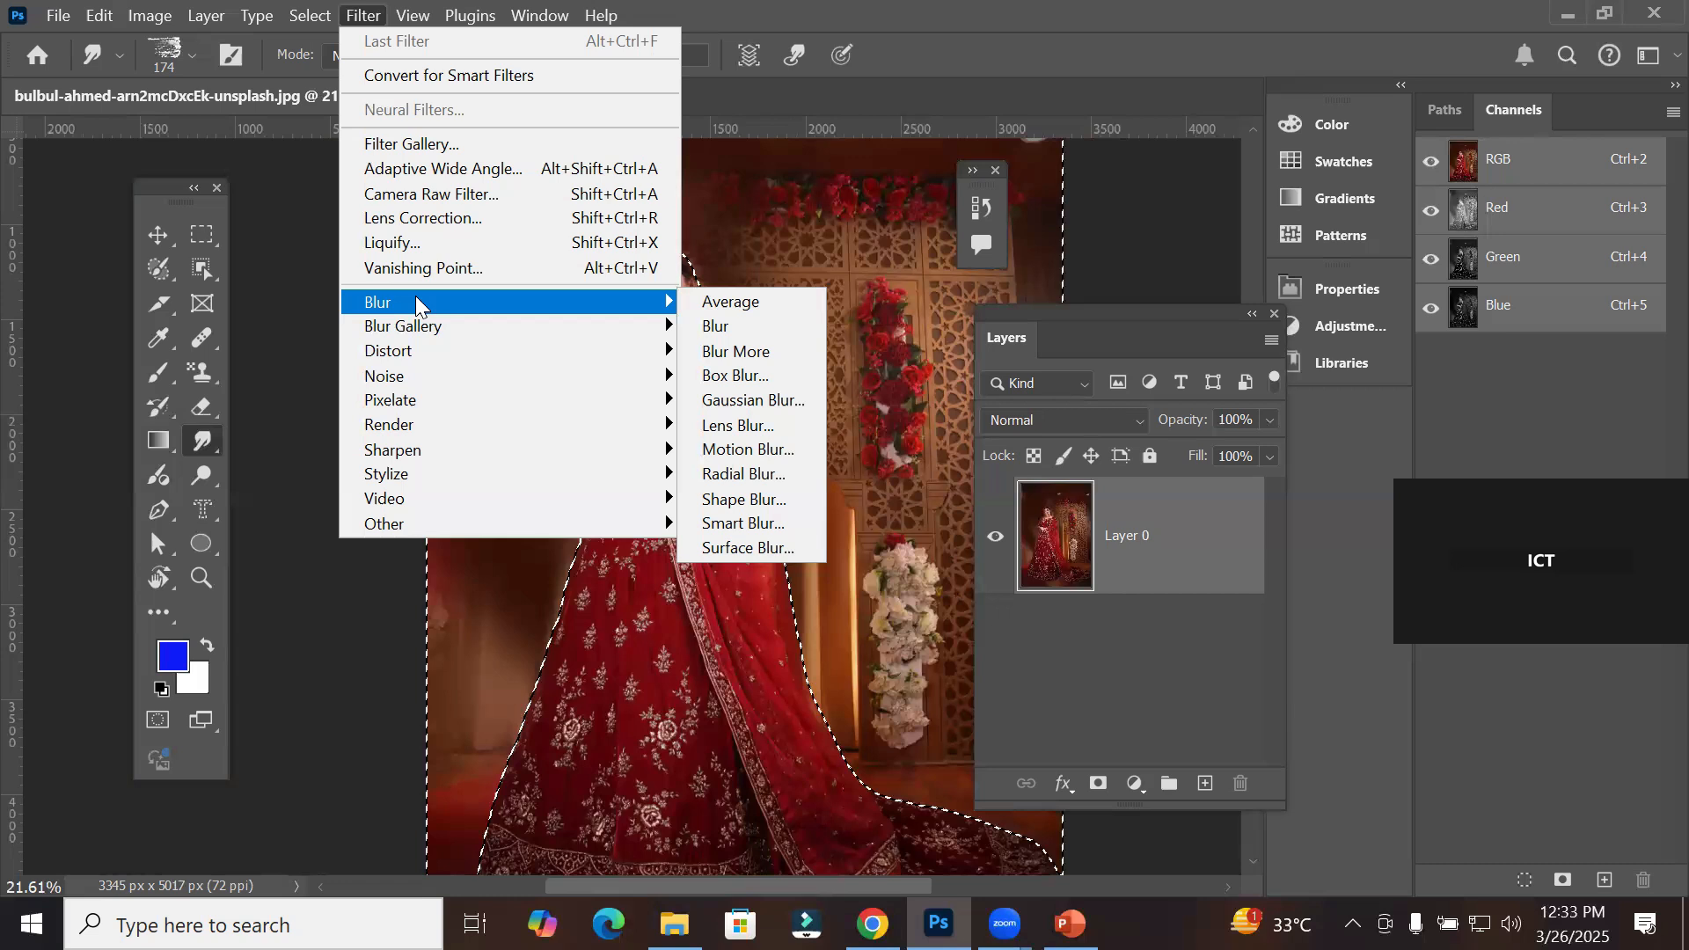
{"action": "right_click", "coordinate": [197, 447]}
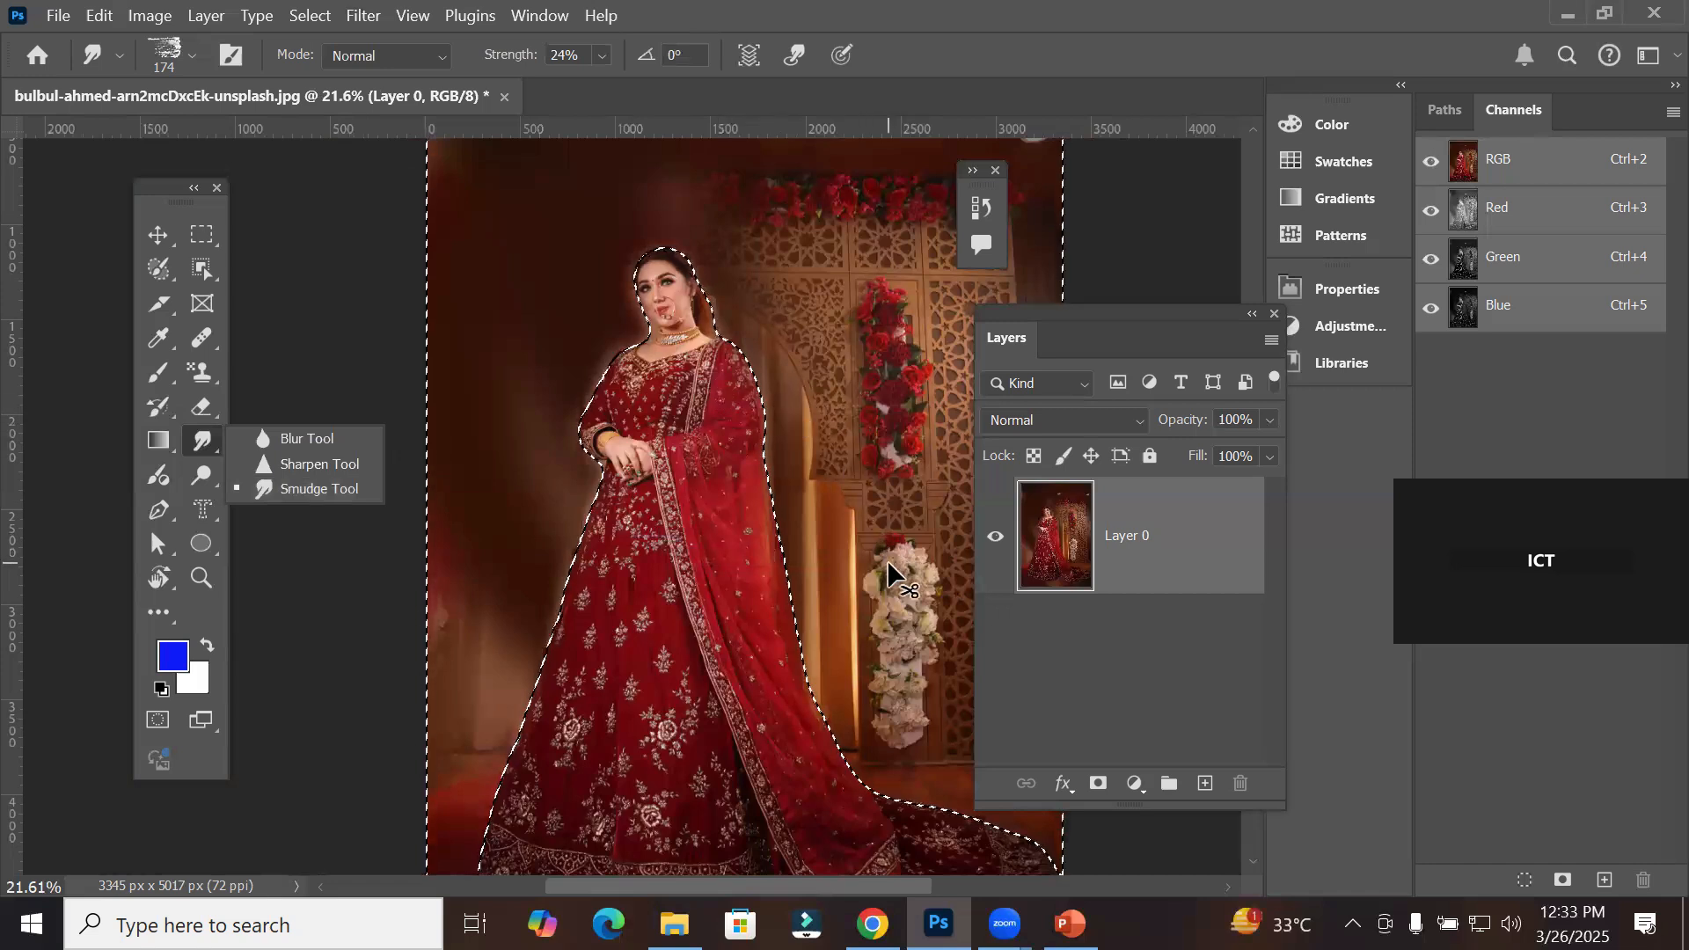
Step: Undo the background smudging around the bride and clear the selection
{"action": "key", "text": "ctrl+shift+z"}
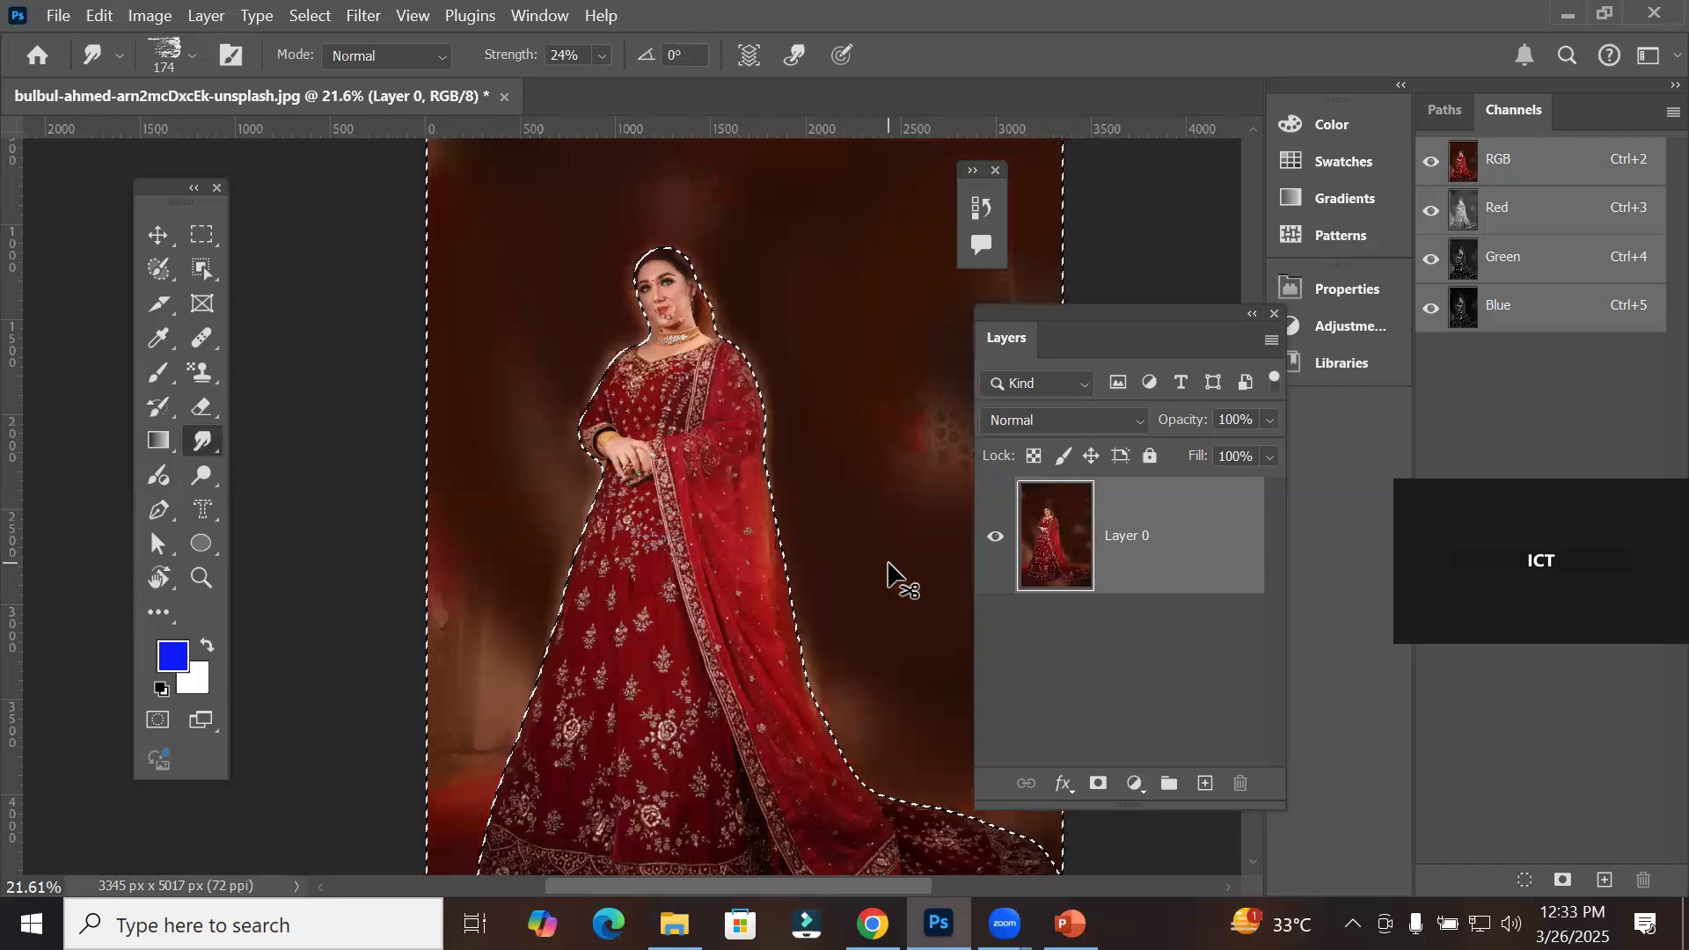
{"action": "key", "text": "ctrl+z"}
{"action": "key", "text": "ctrl+d"}
Step: Move the floating toolbox clear of the bride's face and choose the Smudge Tool
{"action": "scroll", "coordinate": [701, 272], "scroll_direction": "up", "scroll_amount": 2}
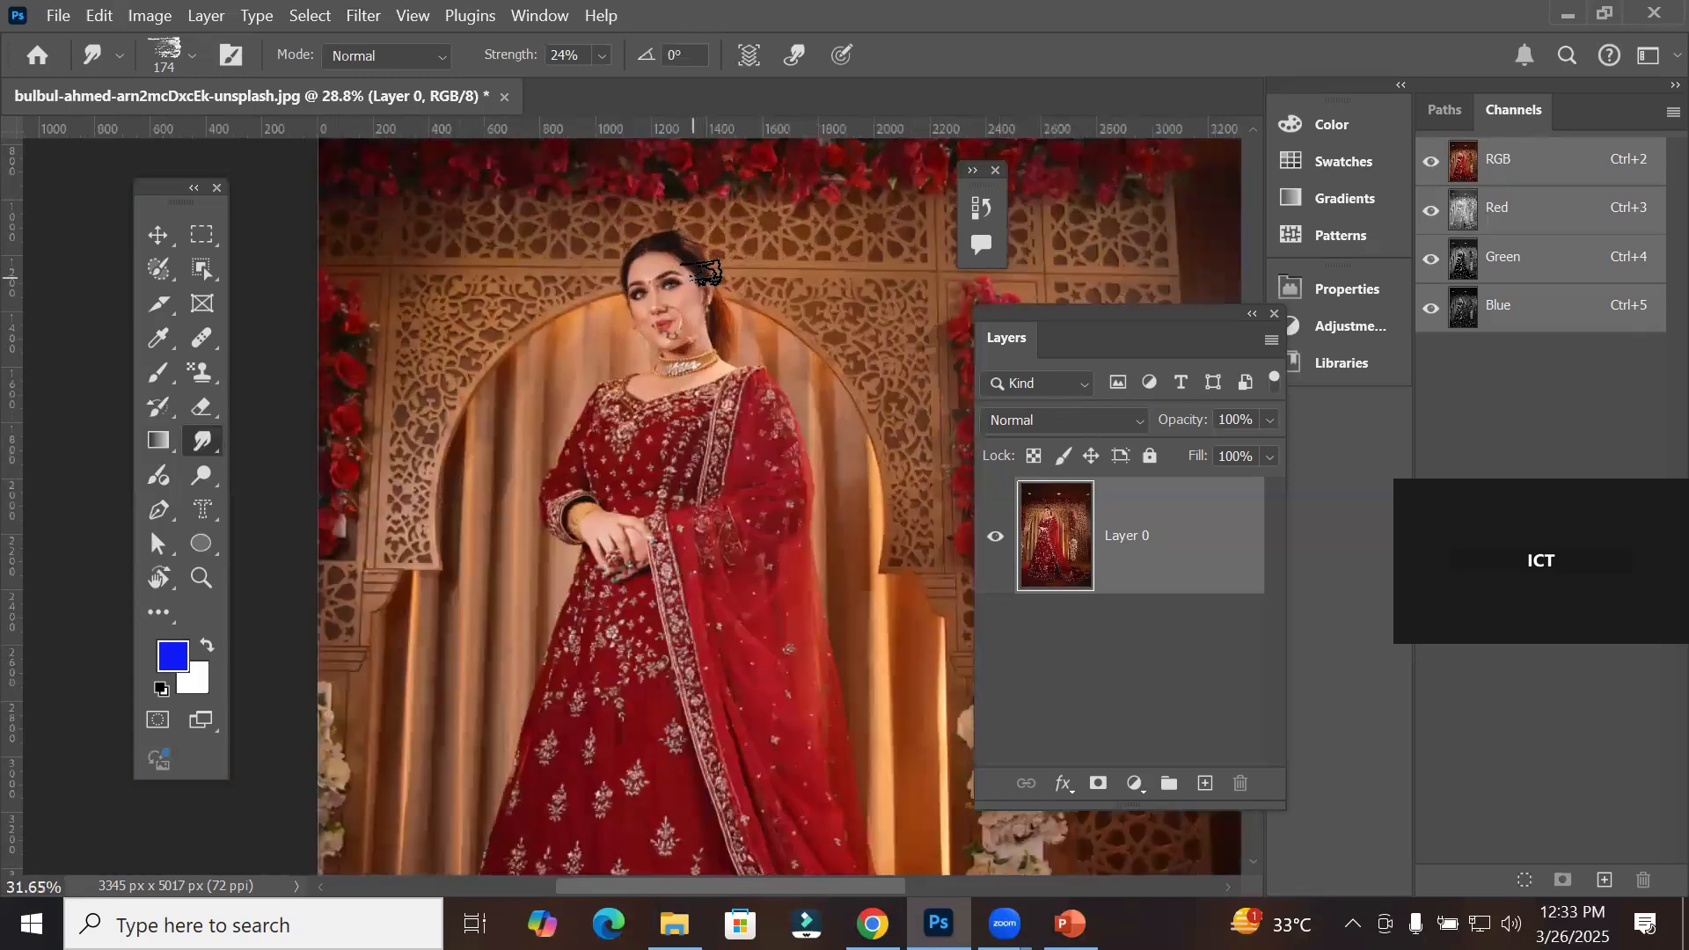
{"action": "scroll", "coordinate": [701, 273], "scroll_direction": "up", "scroll_amount": 8}
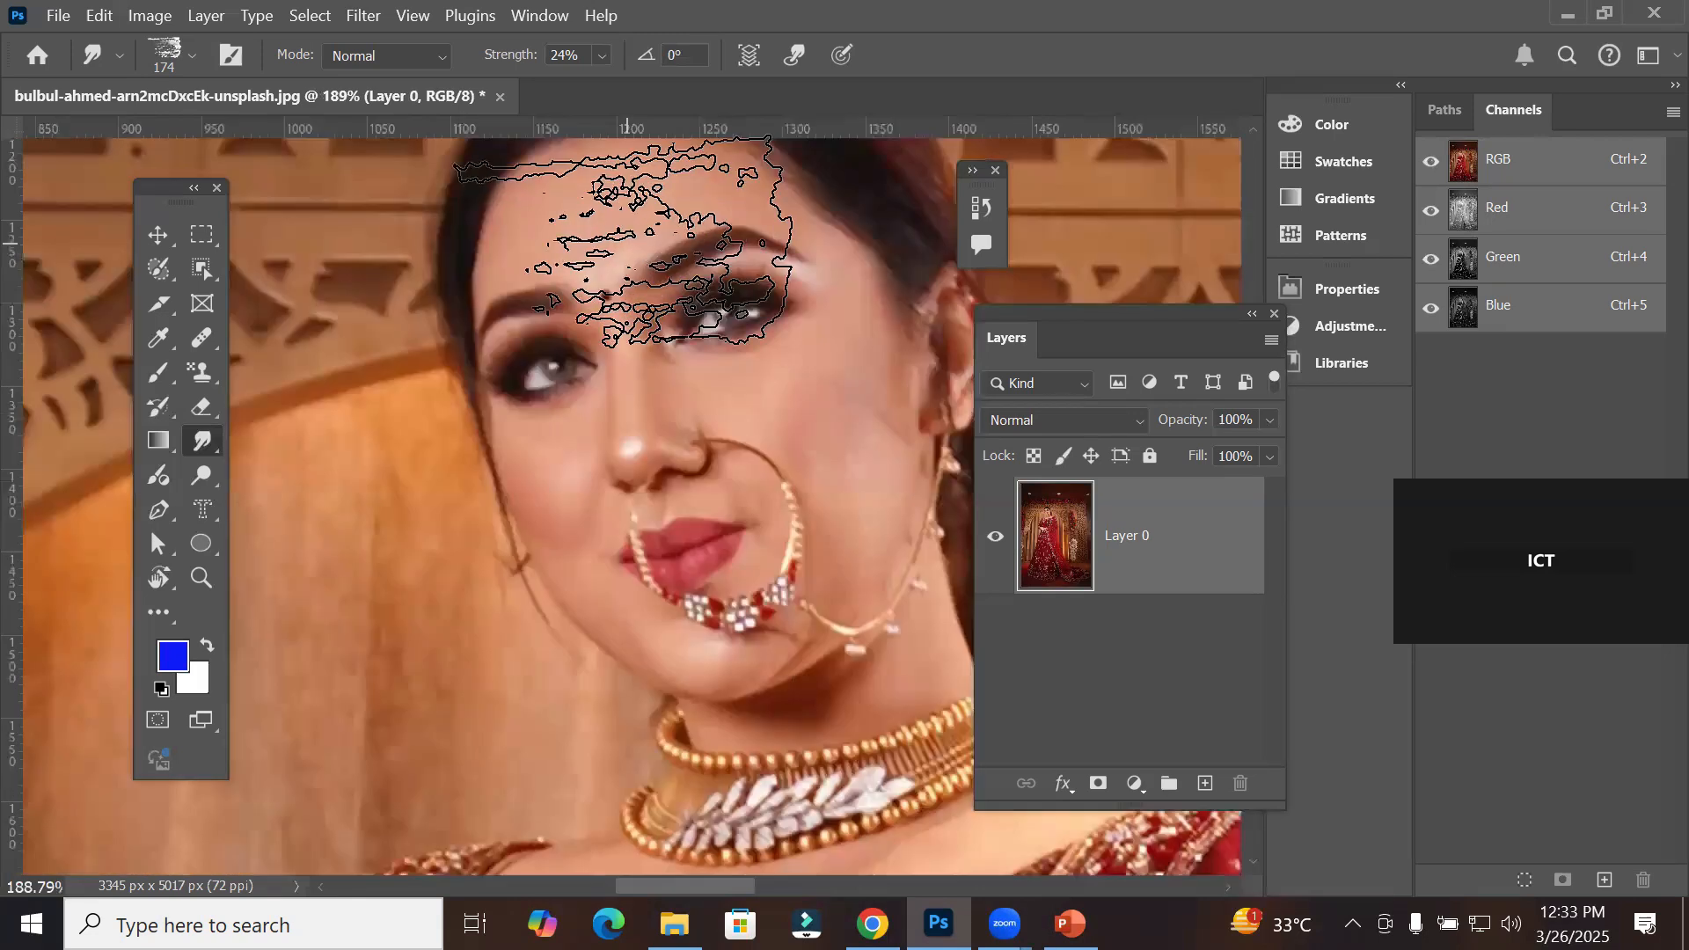
{"action": "scroll", "coordinate": [625, 246], "scroll_direction": "up", "scroll_amount": 3}
{"action": "key", "text": "space"}
{"action": "left_click_drag", "start_coordinate": [708, 488], "coordinate": [558, 479]}
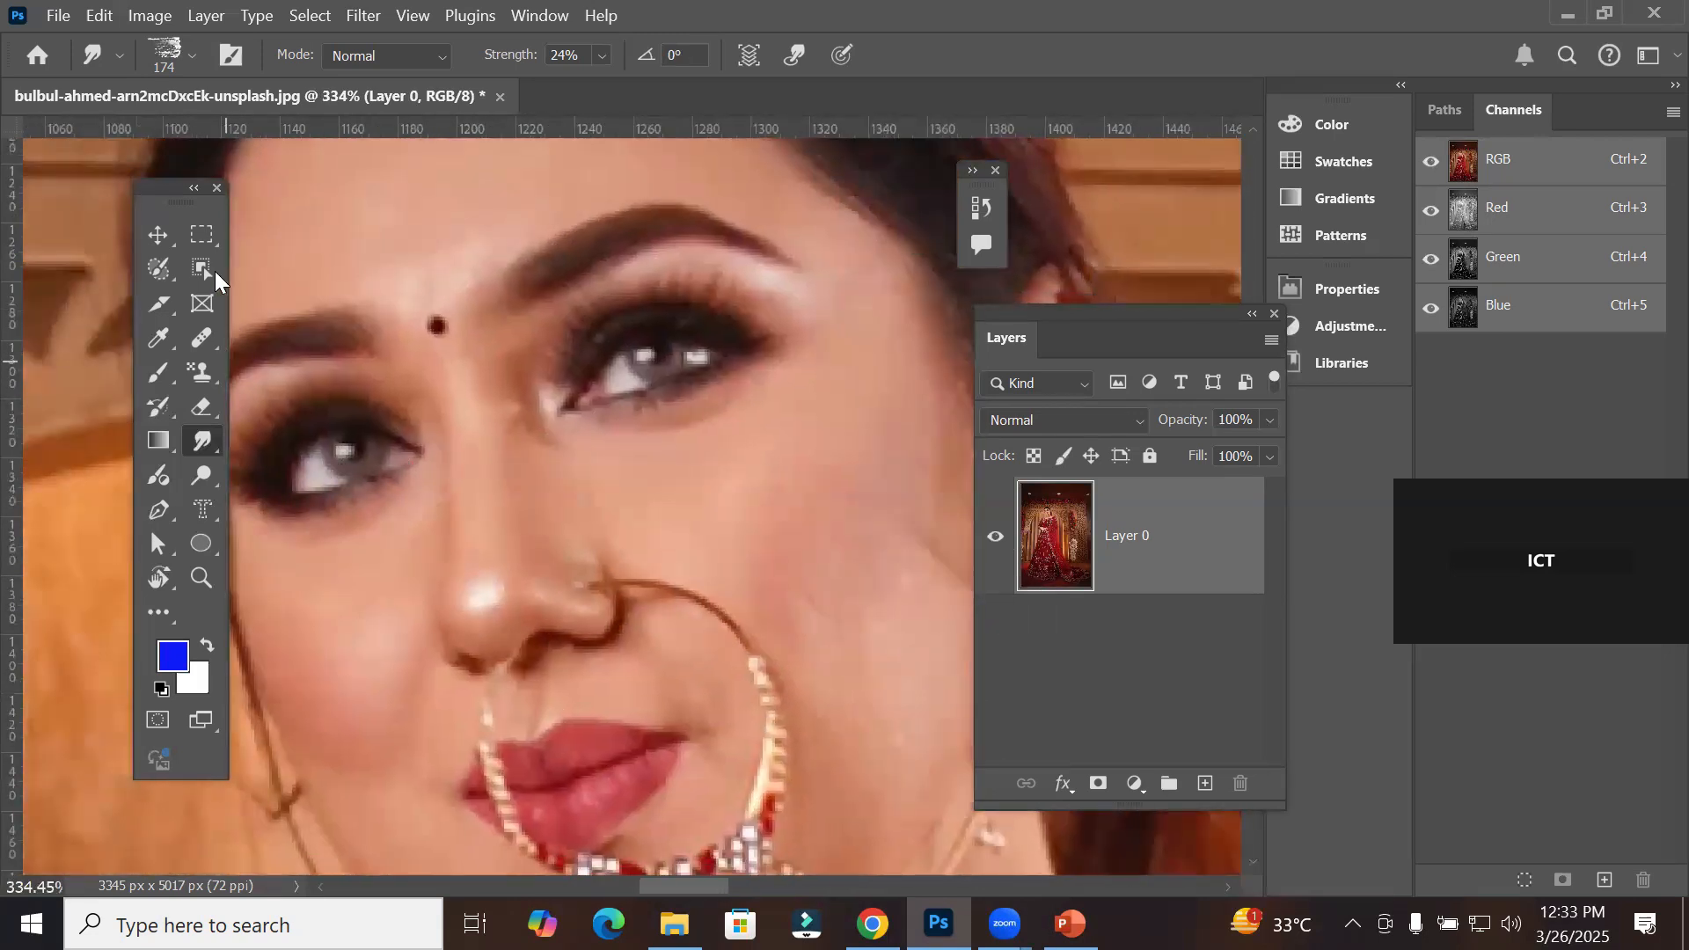
{"action": "left_click_drag", "start_coordinate": [178, 205], "coordinate": [117, 247]}
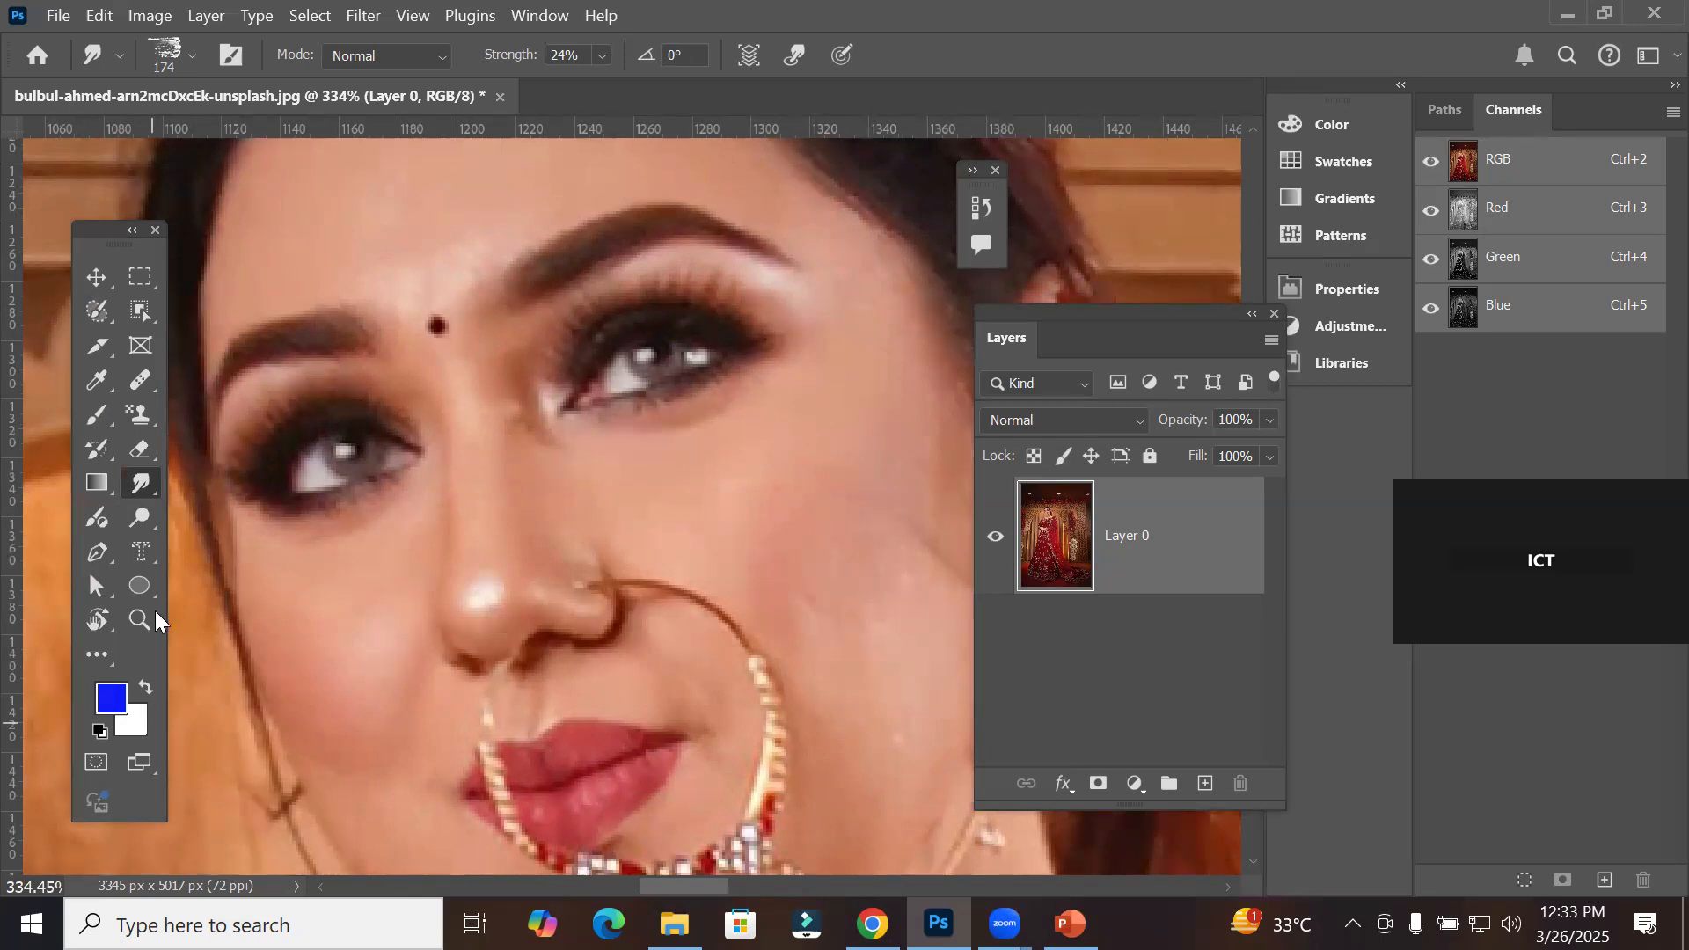
{"action": "right_click", "coordinate": [141, 498]}
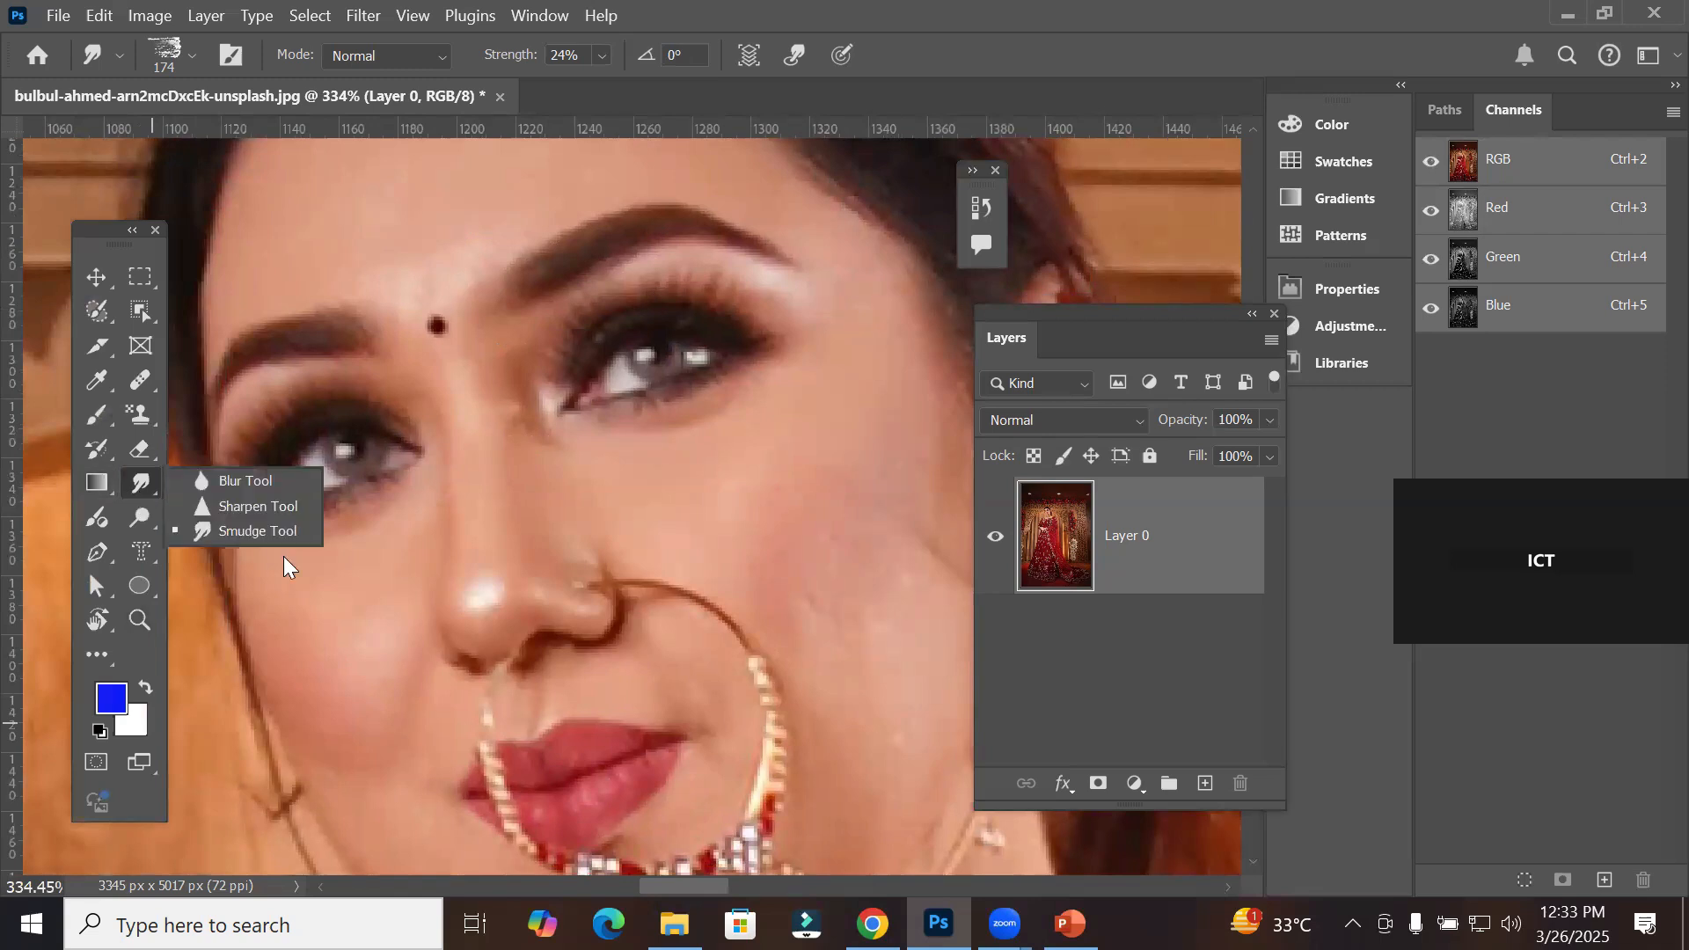
{"action": "left_click", "coordinate": [236, 532]}
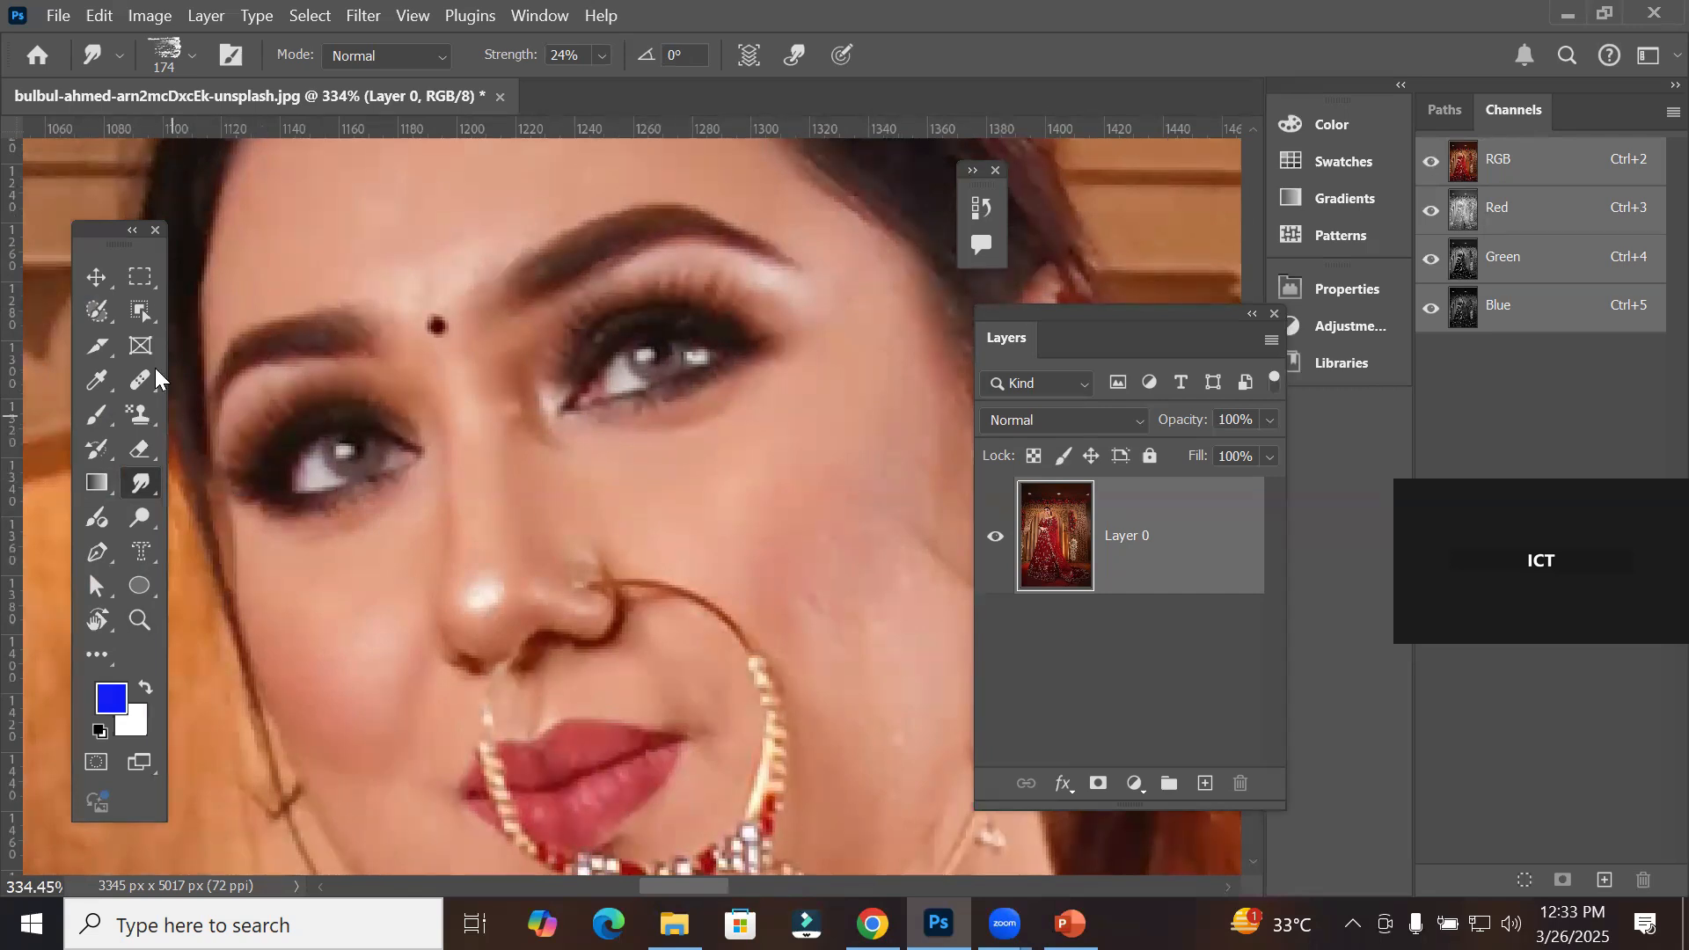
Step: Give the Smudge Tool a Hard Round brush tip and reduce its size to 60 px
{"action": "left_click", "coordinate": [191, 56]}
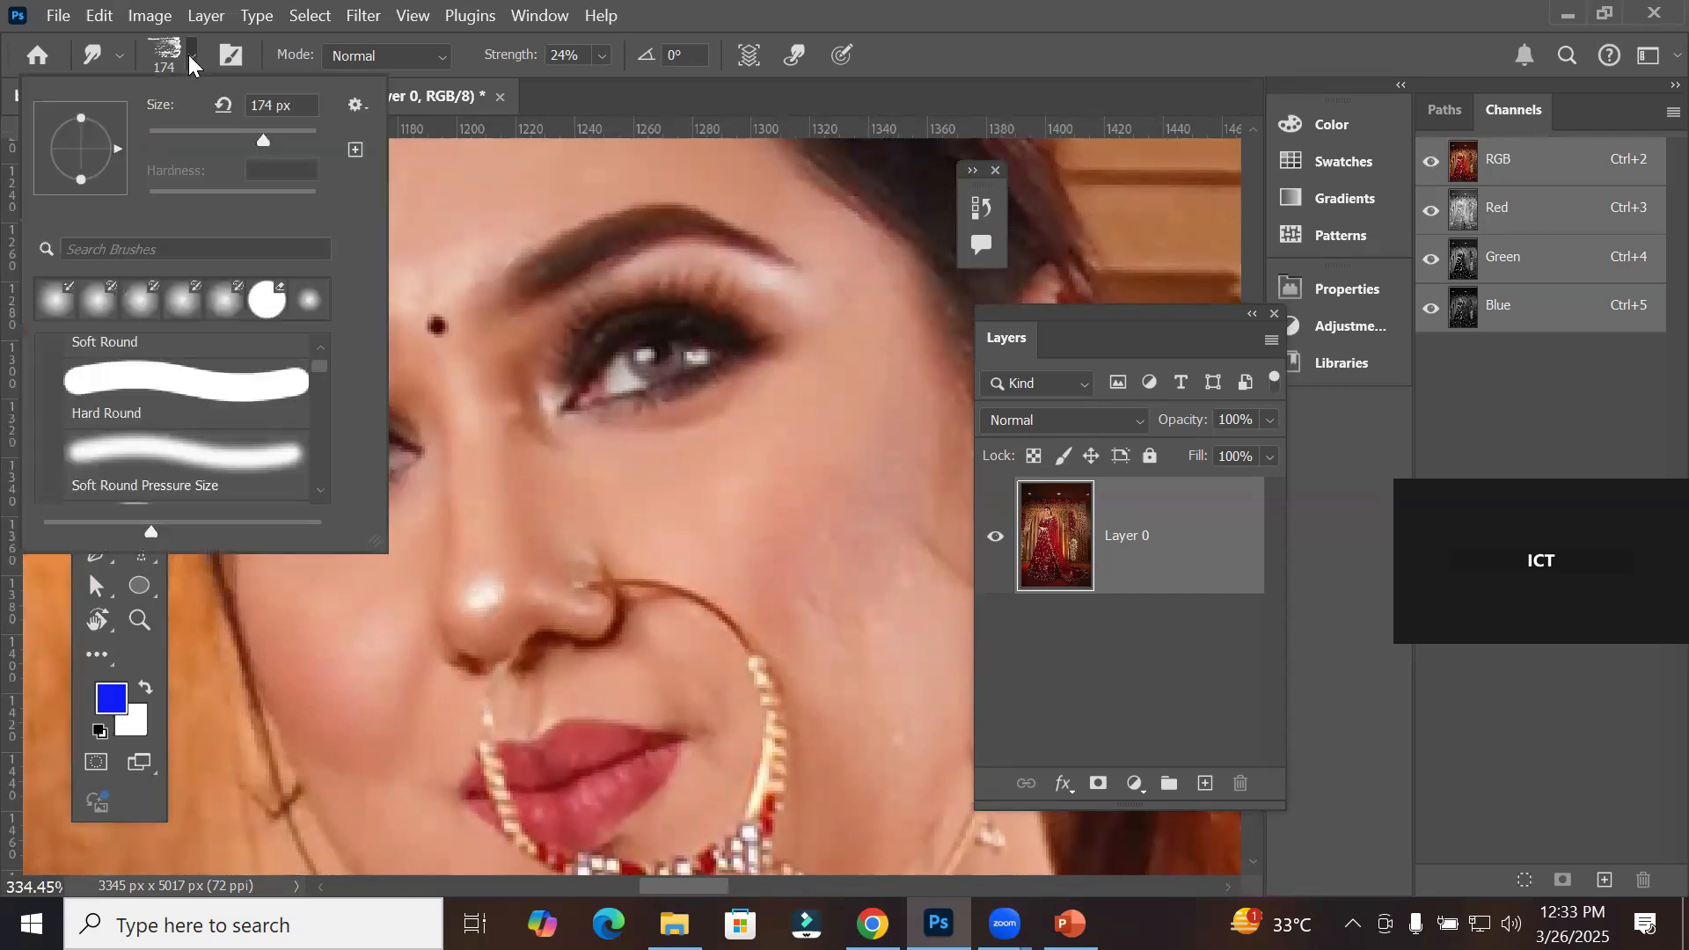
{"action": "left_click", "coordinate": [149, 399]}
{"action": "double_click", "coordinate": [148, 389]}
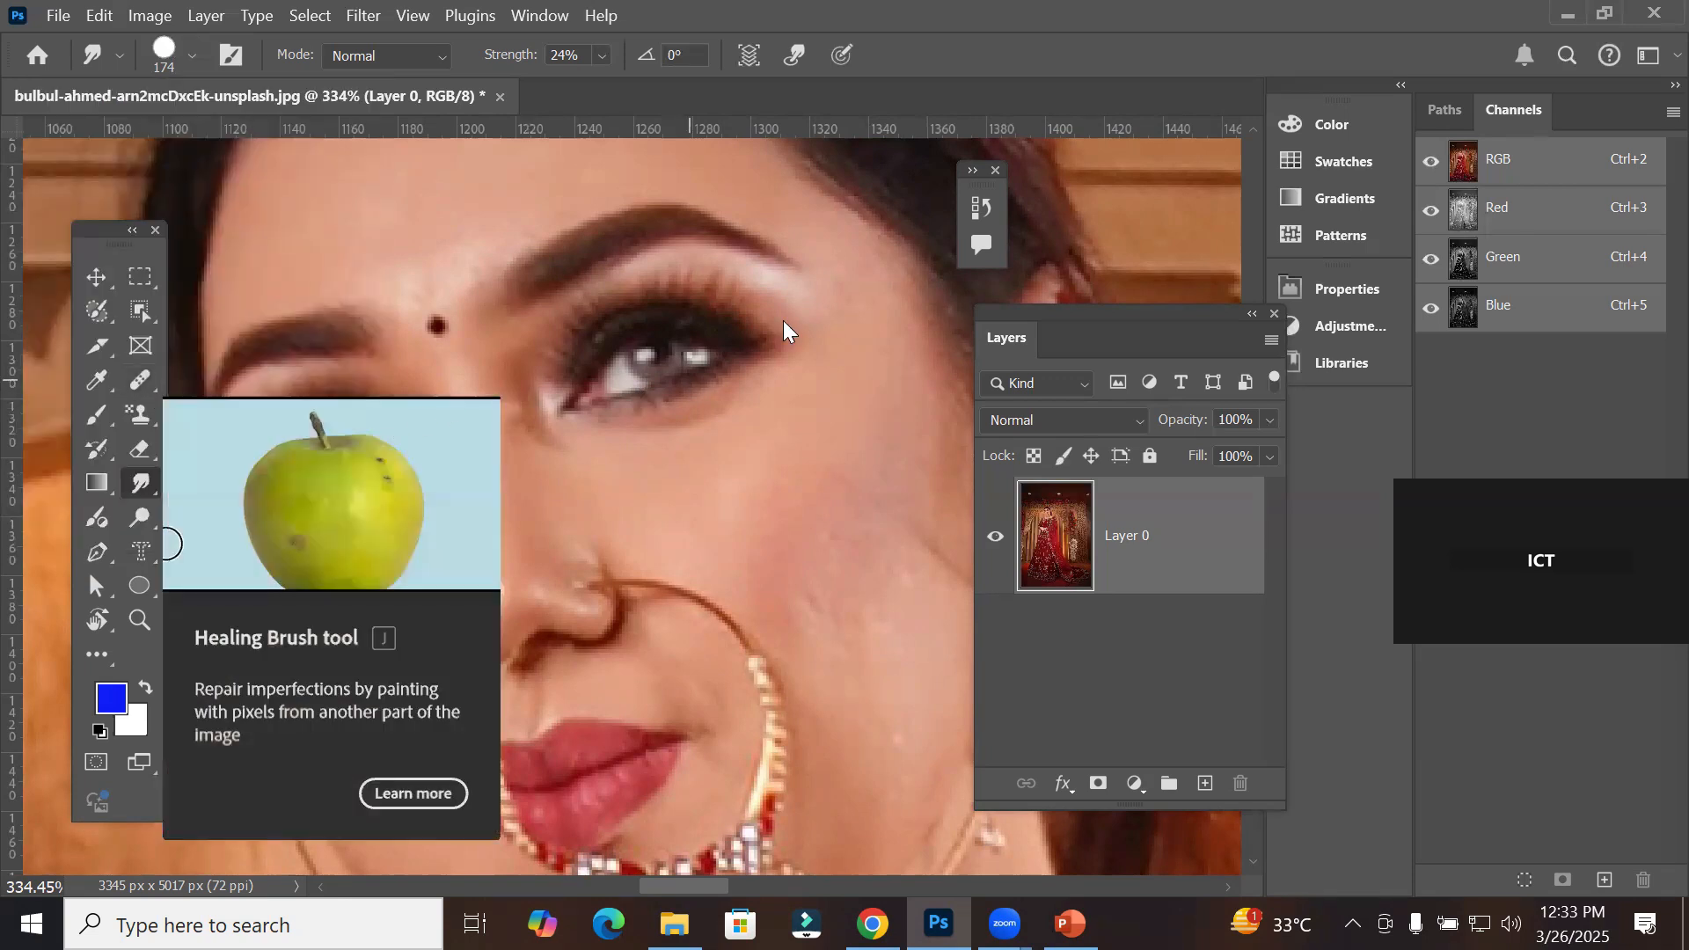
{"action": "key", "text": "bracketleft"}
{"action": "key", "text": "bracketleft"}
{"action": "key", "text": "bracketleft"}
{"action": "key", "text": "bracketleft"}
{"action": "key", "text": "bracketleft"}
{"action": "key", "text": "bracketleft"}
{"action": "key", "text": "bracketleft"}
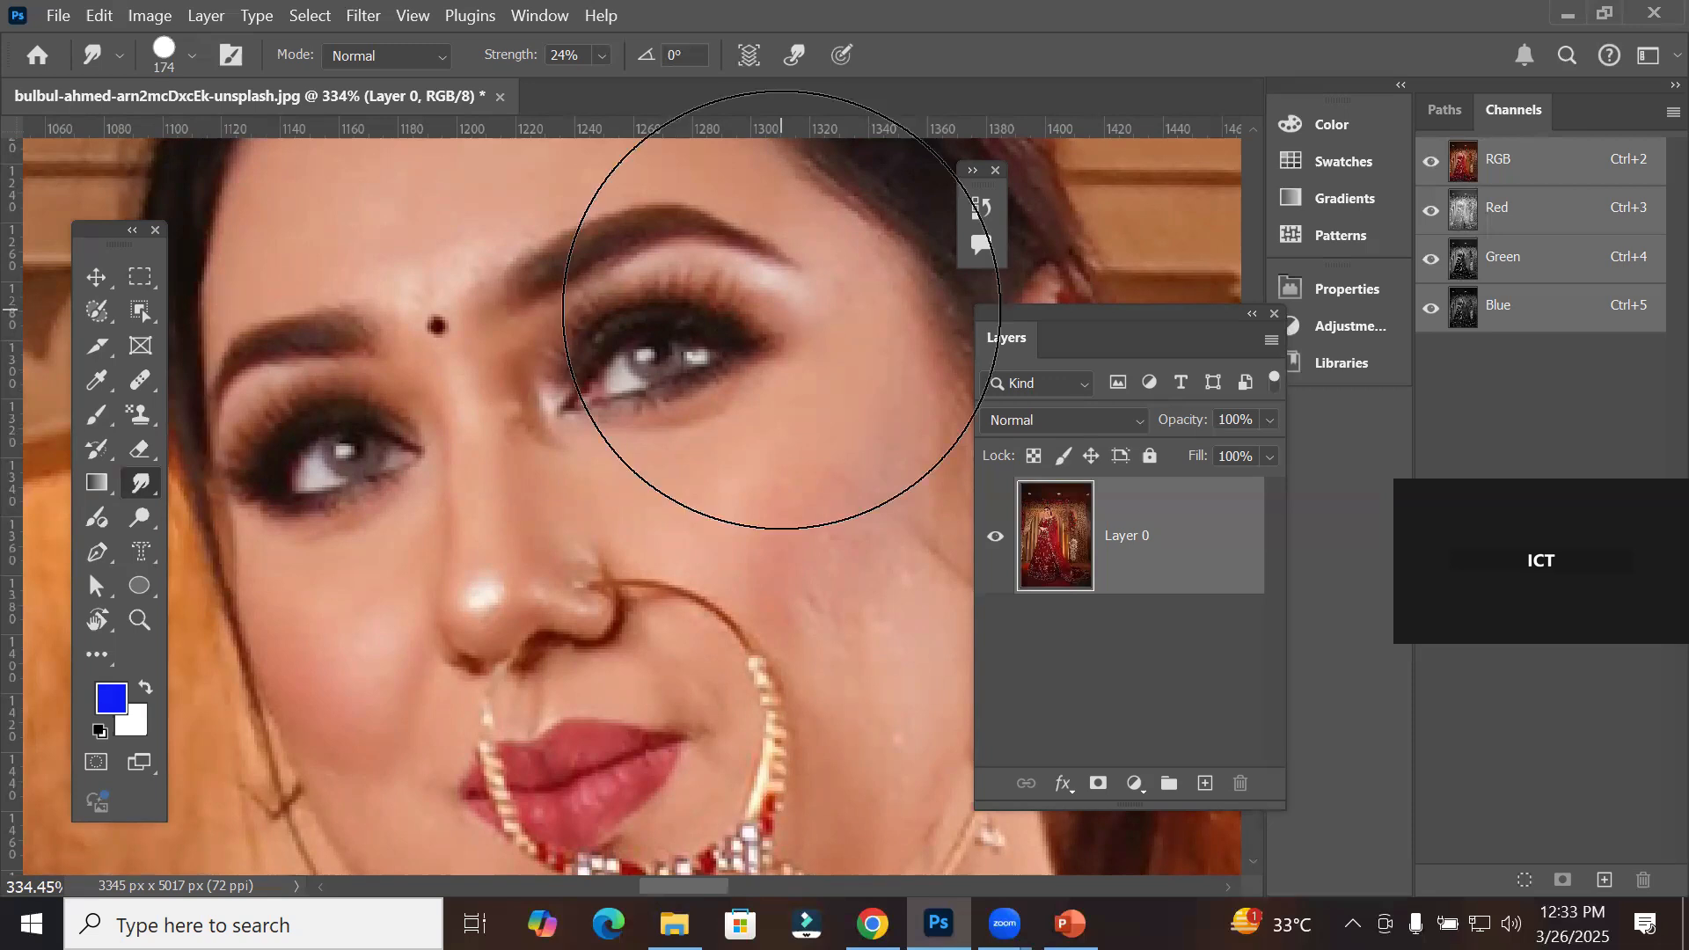
Step: Smudge the lower lash line and the skin just beneath the bride's eye at 24% strength
{"action": "scroll", "coordinate": [739, 328], "scroll_direction": "up", "scroll_amount": 4}
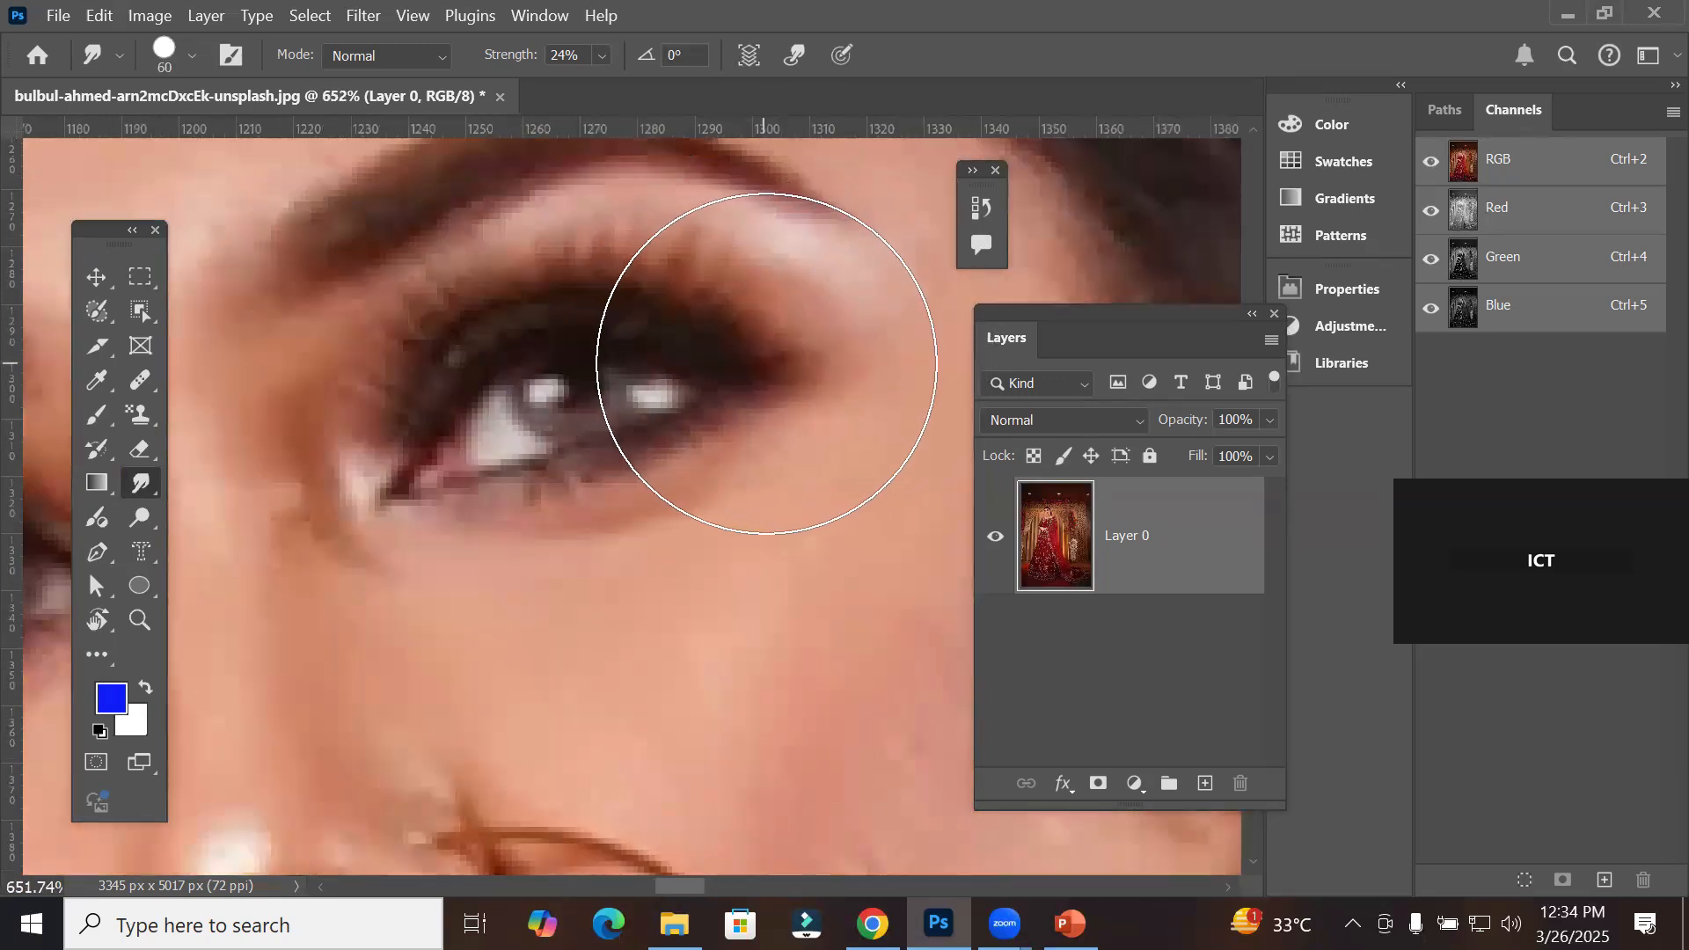
{"action": "mouse_move", "coordinate": [472, 458]}
{"action": "left_mouse_down"}
{"action": "mouse_move", "coordinate": [750, 425]}
{"action": "mouse_move", "coordinate": [665, 489]}
{"action": "left_mouse_up"}
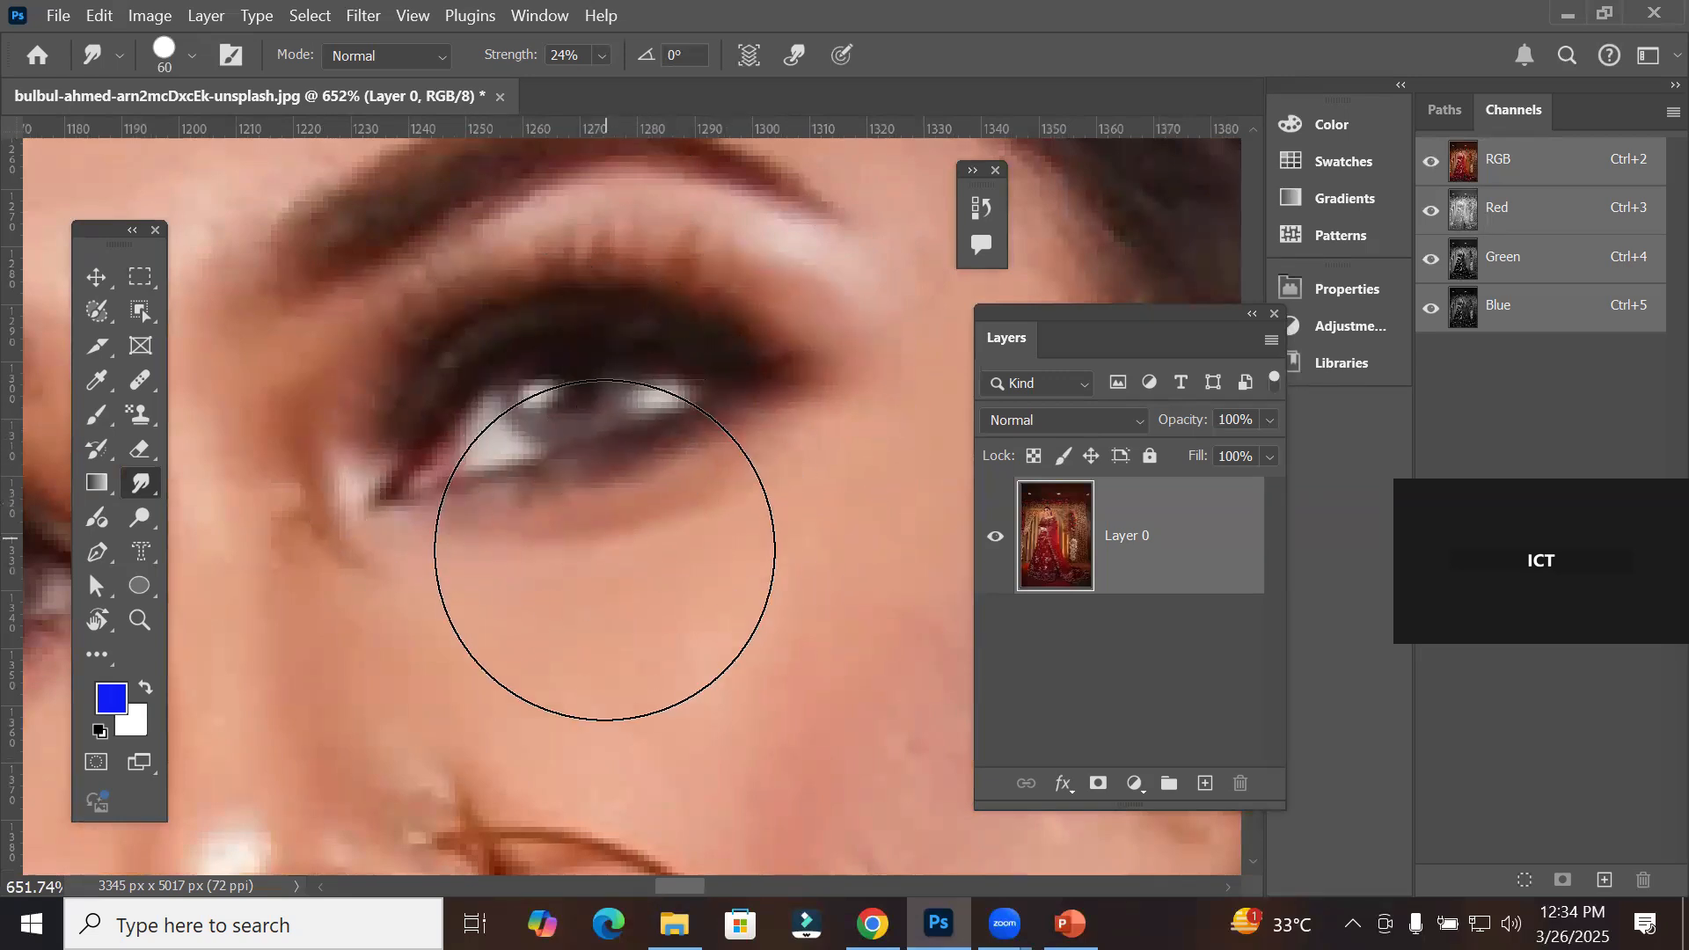
{"action": "scroll", "coordinate": [655, 630], "scroll_direction": "down", "scroll_amount": 5}
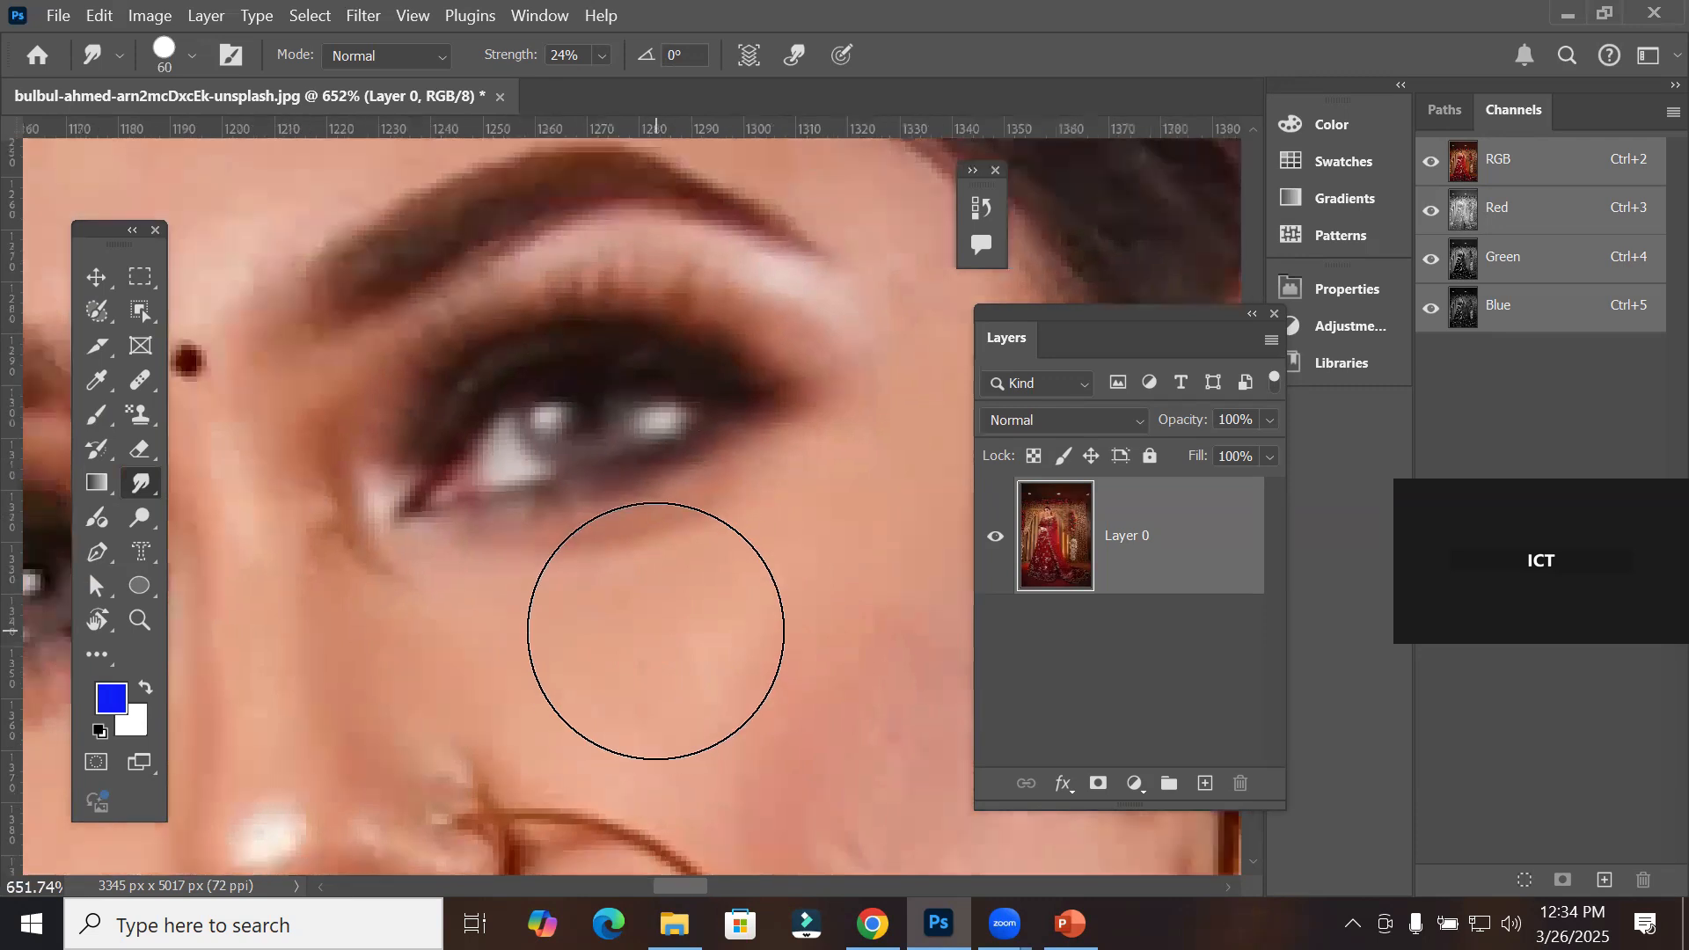
Step: Examine the bride's eyes, forehead, hair strands and jewellery up close and at a wider view
{"action": "scroll", "coordinate": [386, 668], "scroll_direction": "up", "scroll_amount": 4}
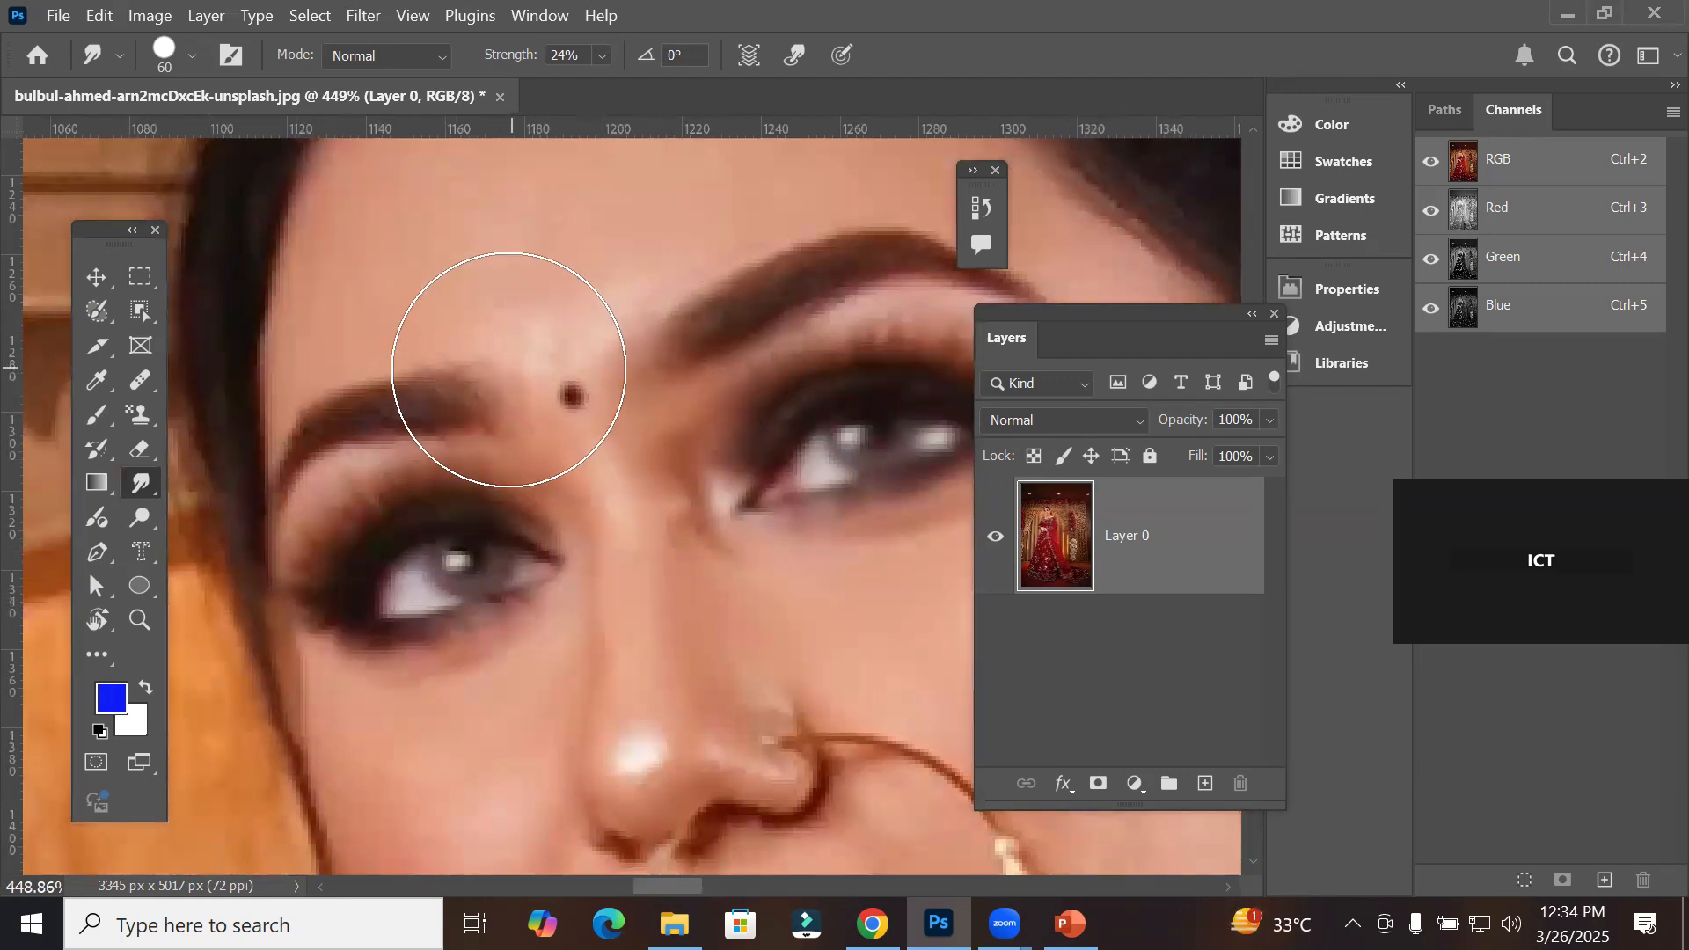
{"action": "scroll", "coordinate": [590, 429], "scroll_direction": "down", "scroll_amount": 2}
{"action": "scroll", "coordinate": [590, 429], "scroll_direction": "down", "scroll_amount": 2}
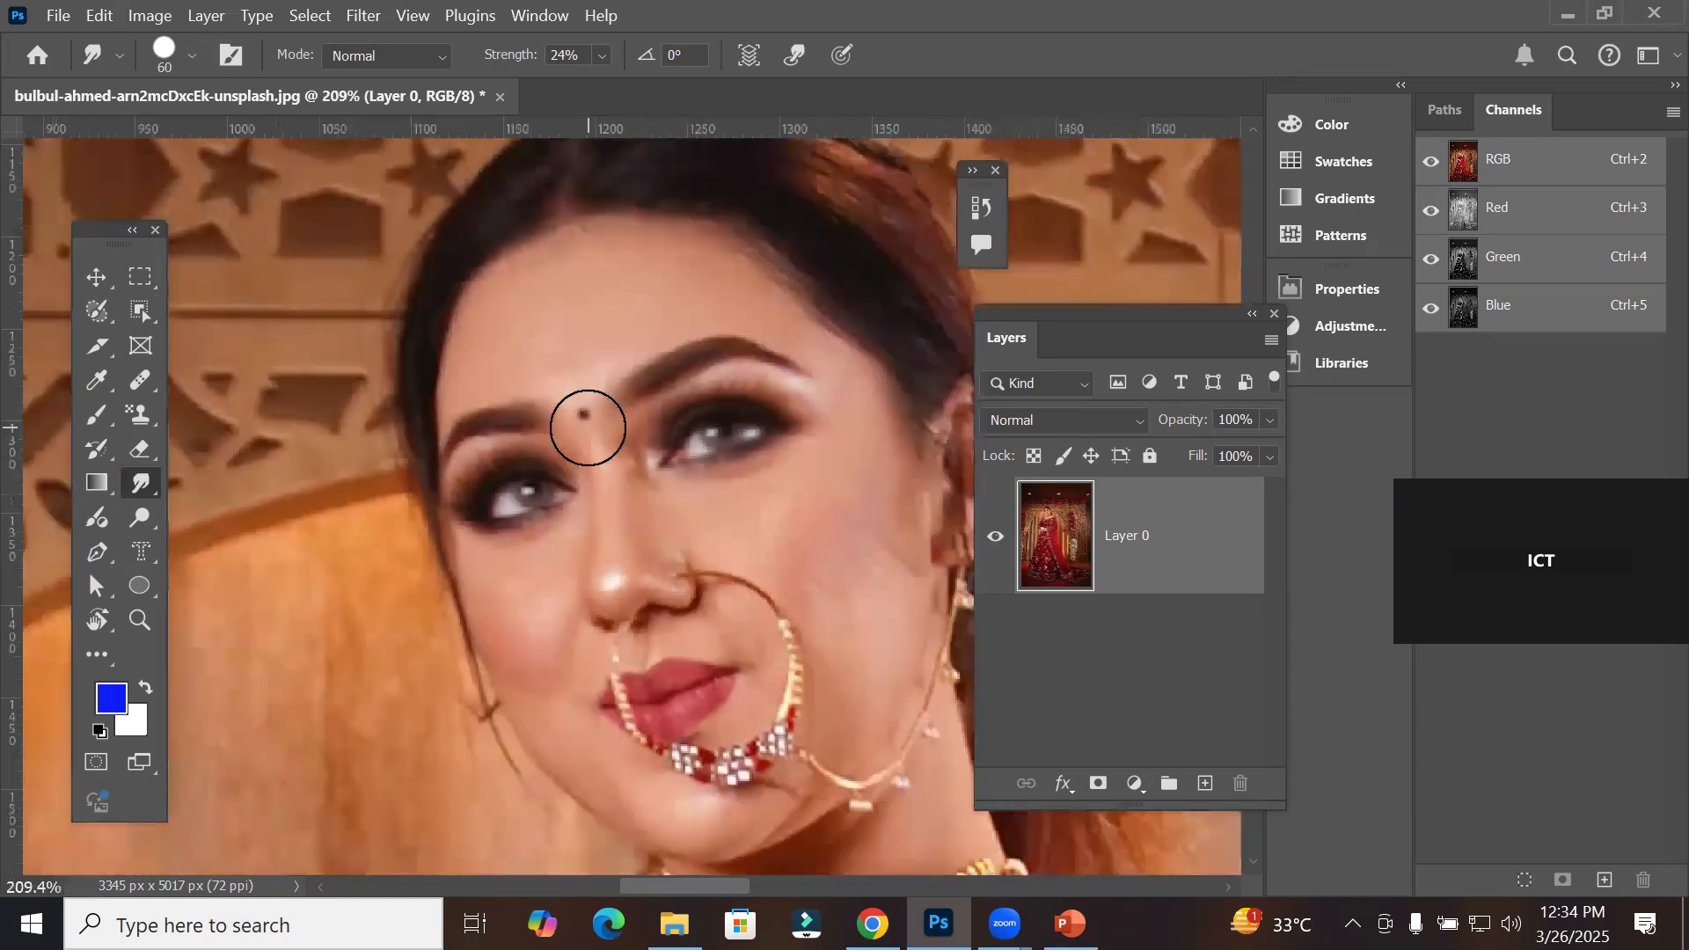
{"action": "scroll", "coordinate": [890, 568], "scroll_direction": "down", "scroll_amount": 1}
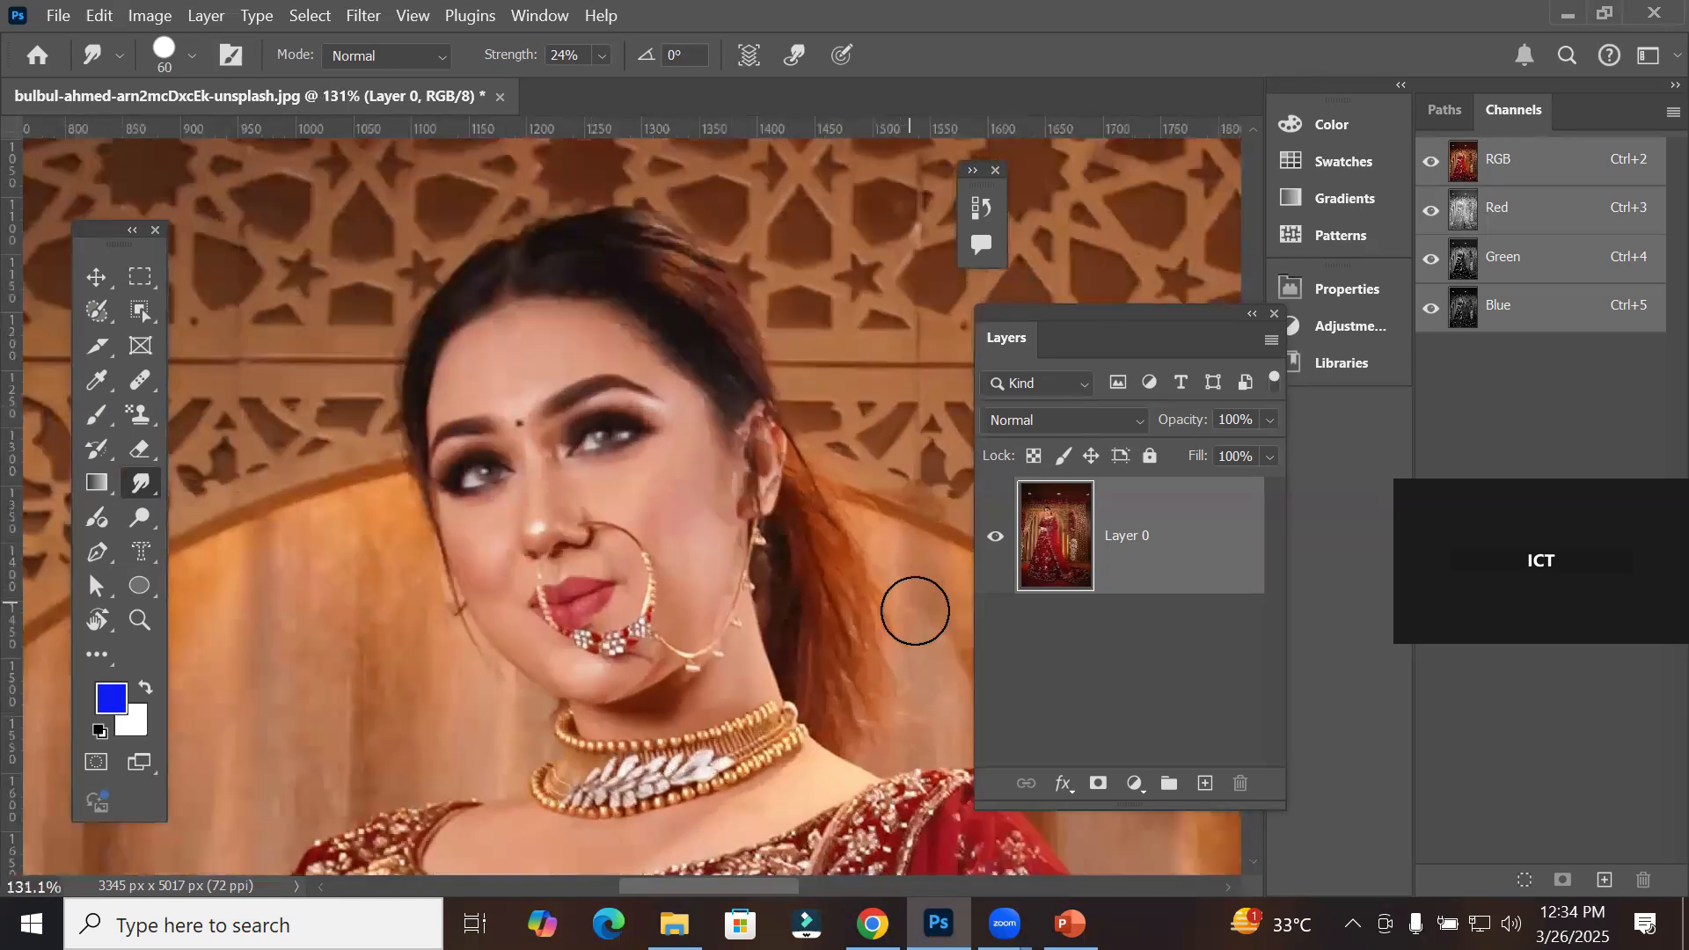
{"action": "scroll", "coordinate": [901, 631], "scroll_direction": "up", "scroll_amount": 2}
{"action": "scroll", "coordinate": [901, 635], "scroll_direction": "up", "scroll_amount": 3}
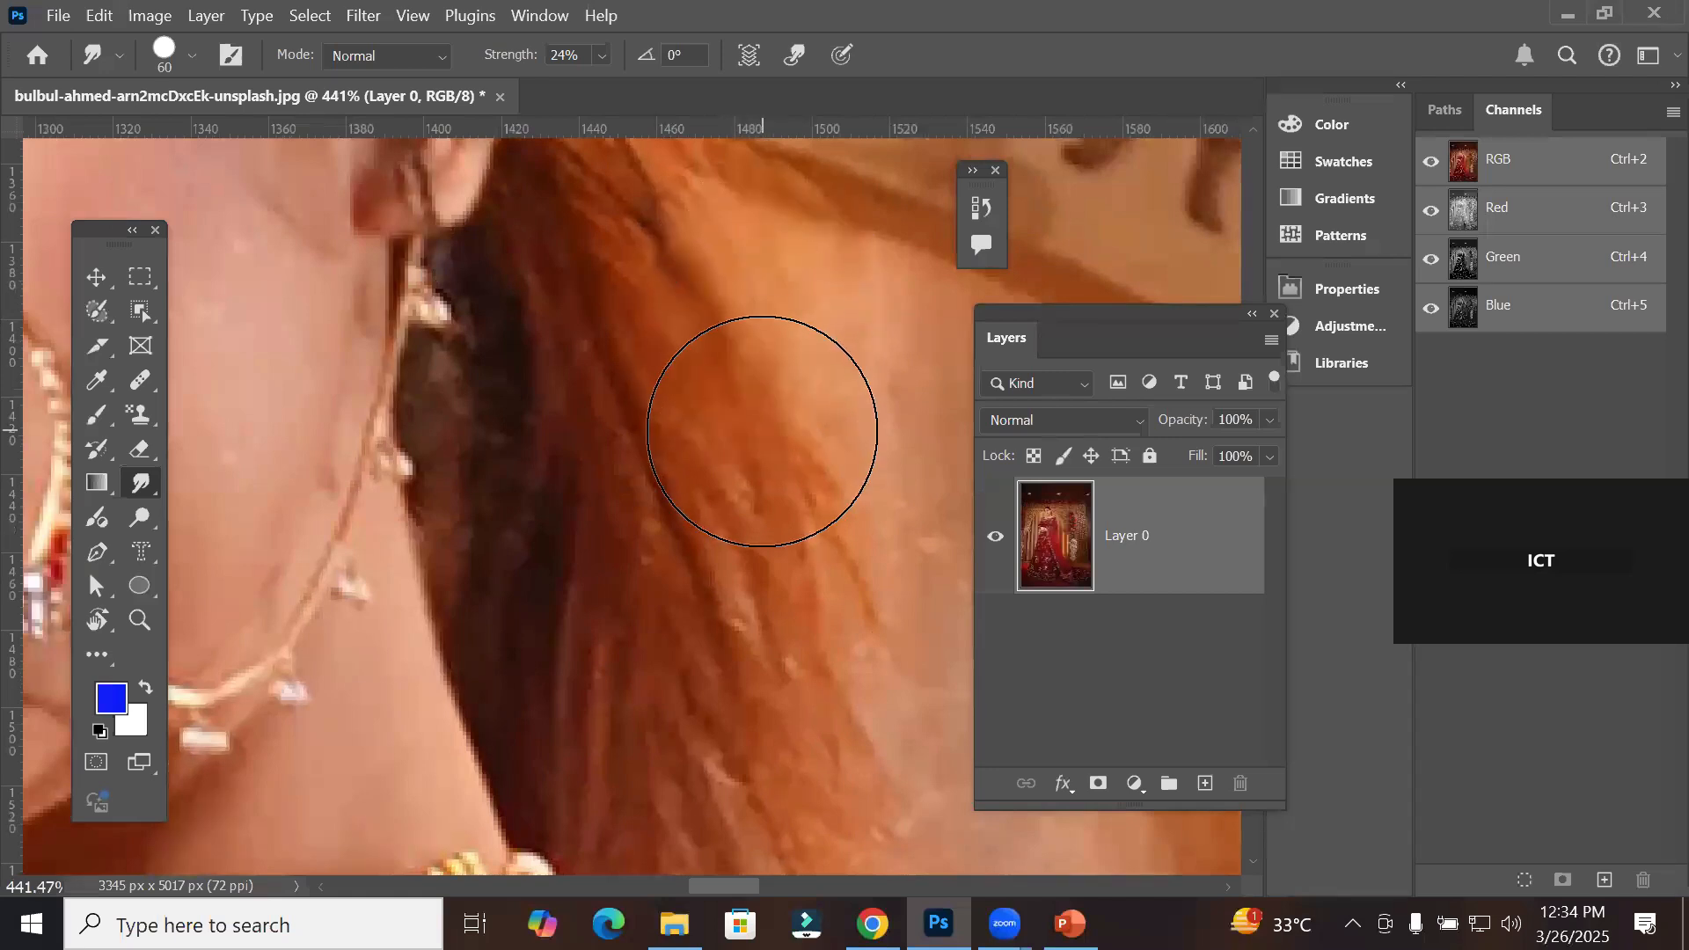
{"action": "scroll", "coordinate": [751, 586], "scroll_direction": "down", "scroll_amount": 2}
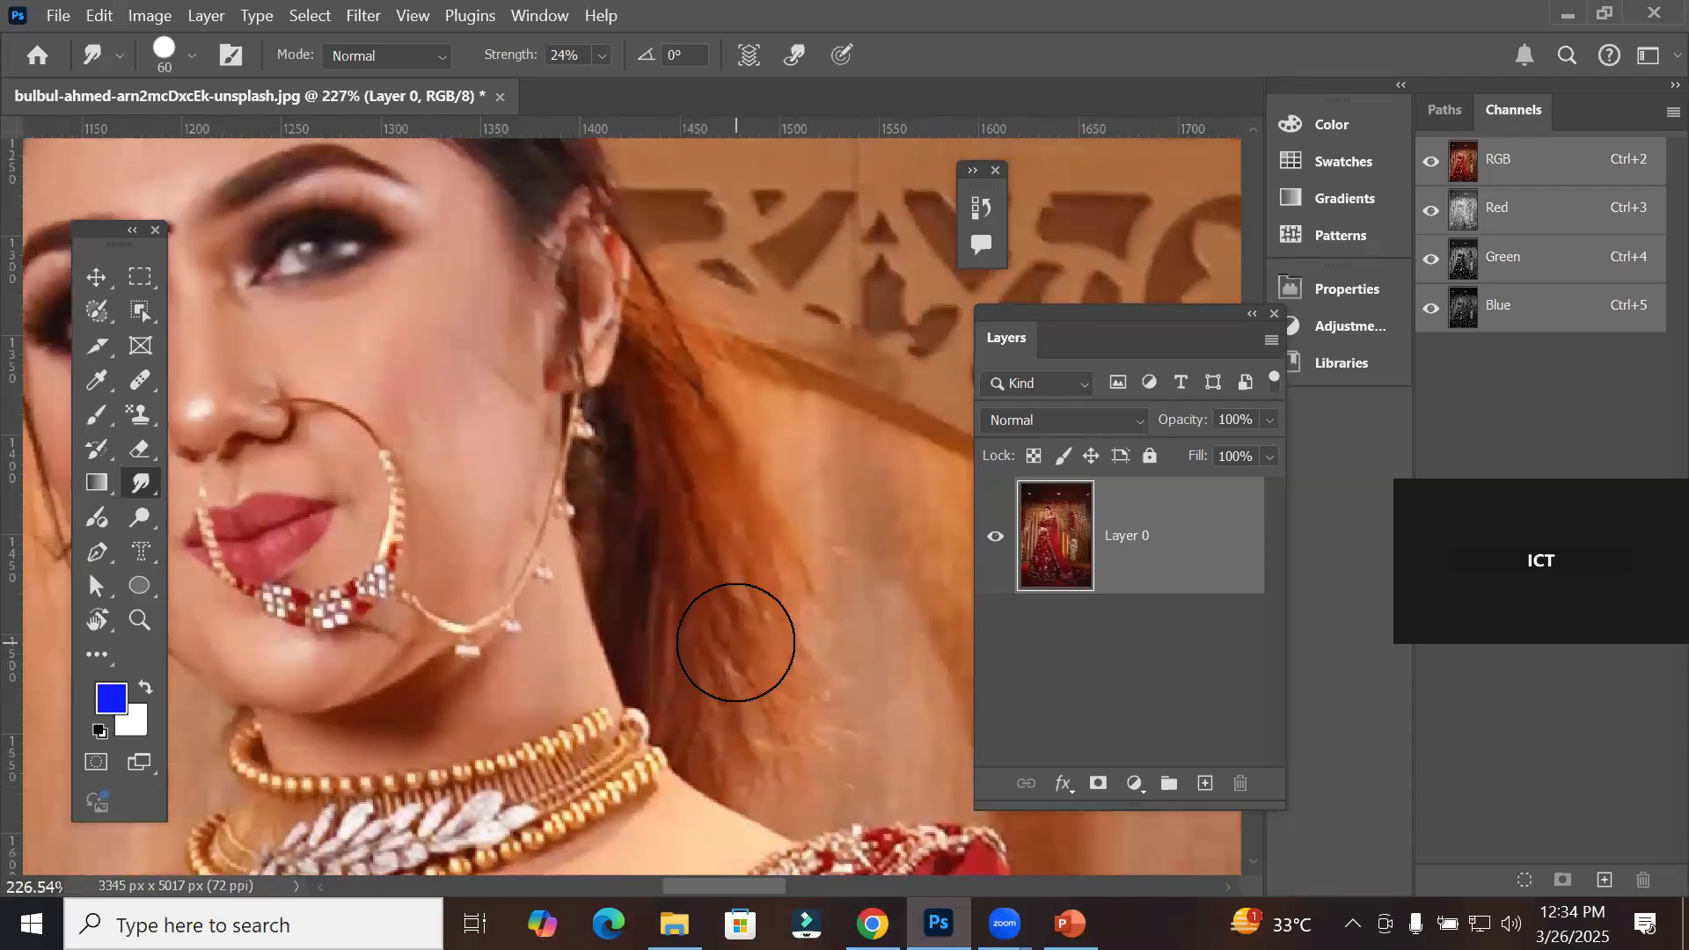
{"action": "scroll", "coordinate": [580, 627], "scroll_direction": "down", "scroll_amount": 2}
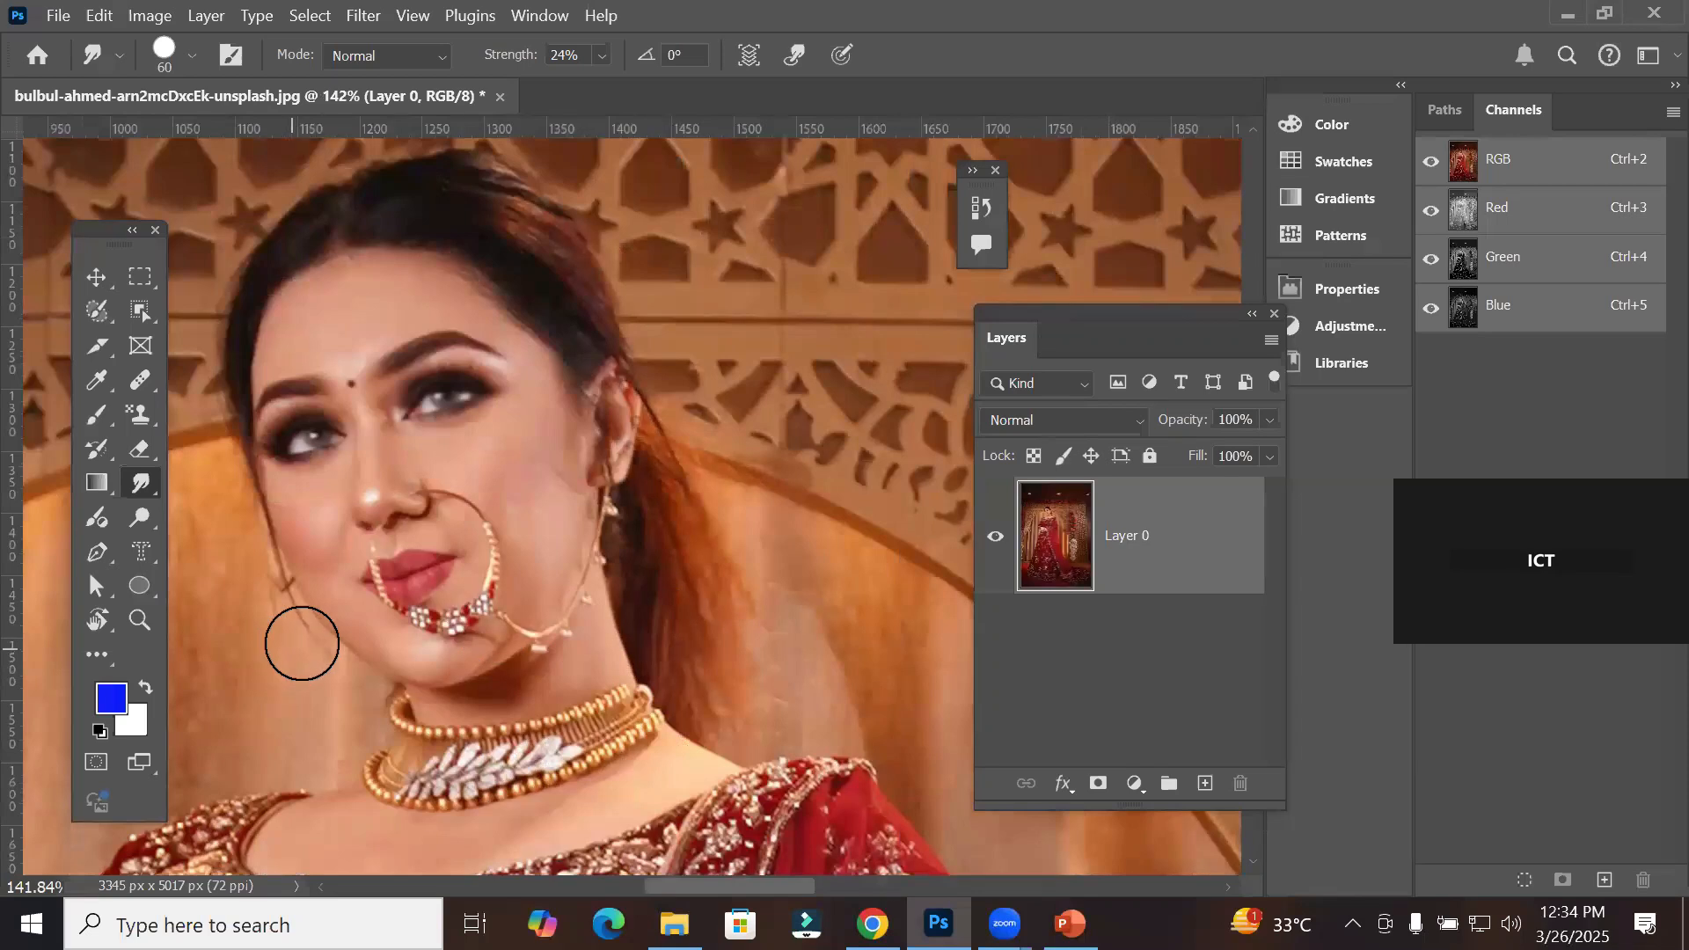
{"action": "scroll", "coordinate": [308, 637], "scroll_direction": "up", "scroll_amount": 2}
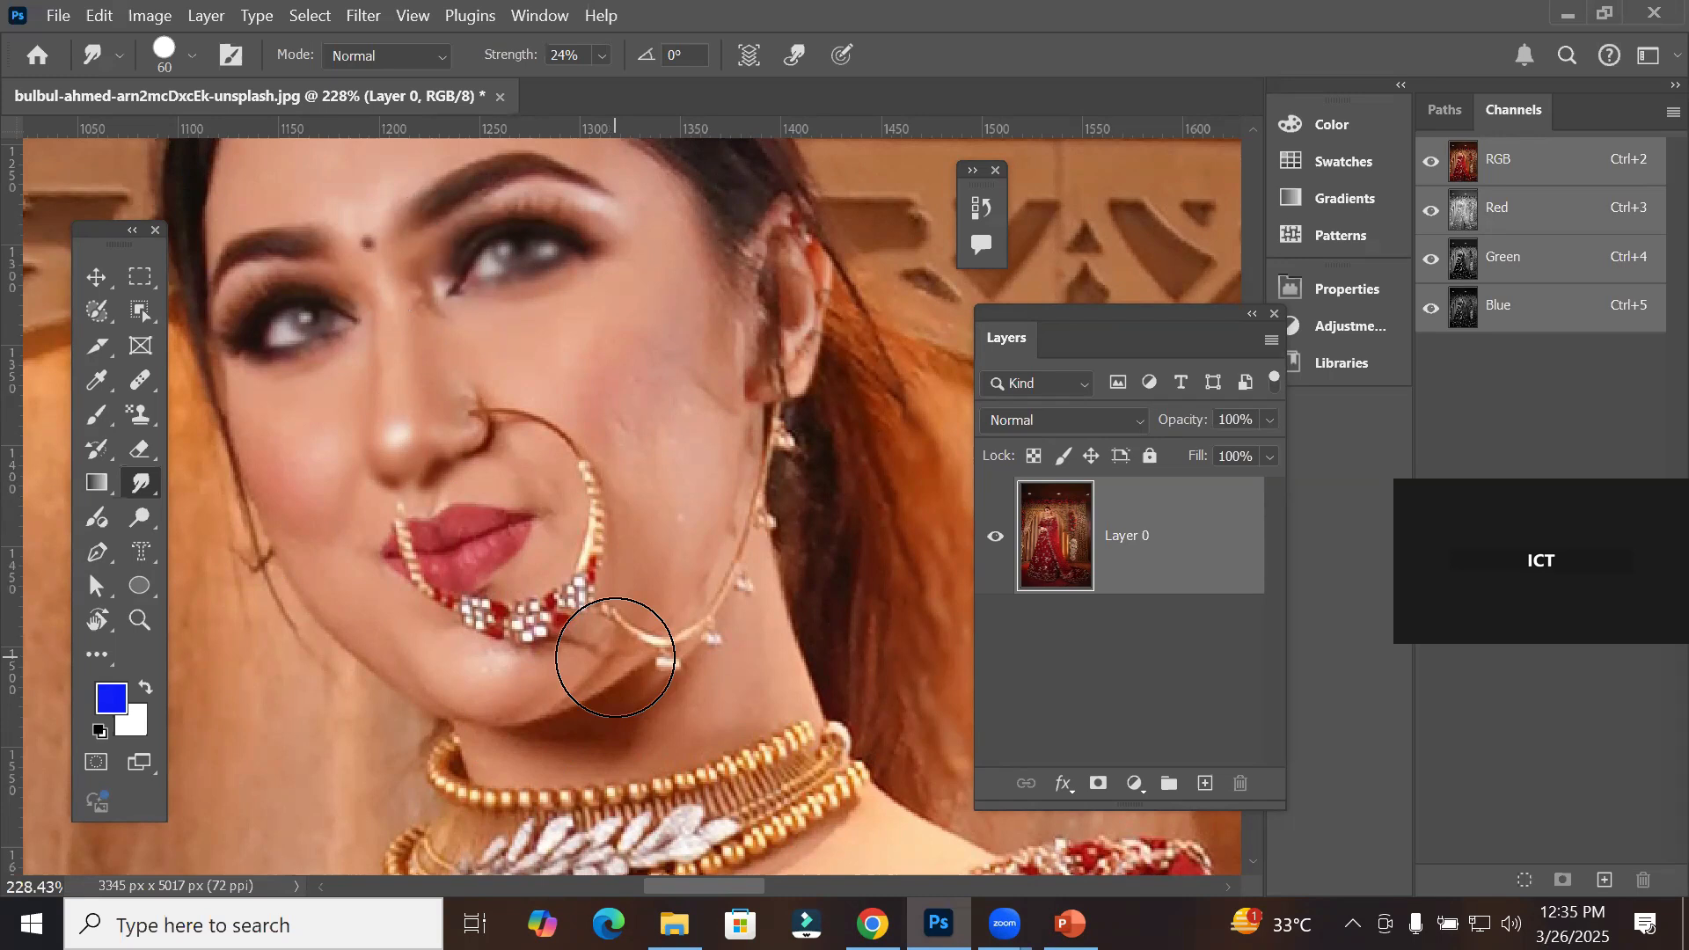
{"action": "scroll", "coordinate": [615, 657], "scroll_direction": "down", "scroll_amount": 6}
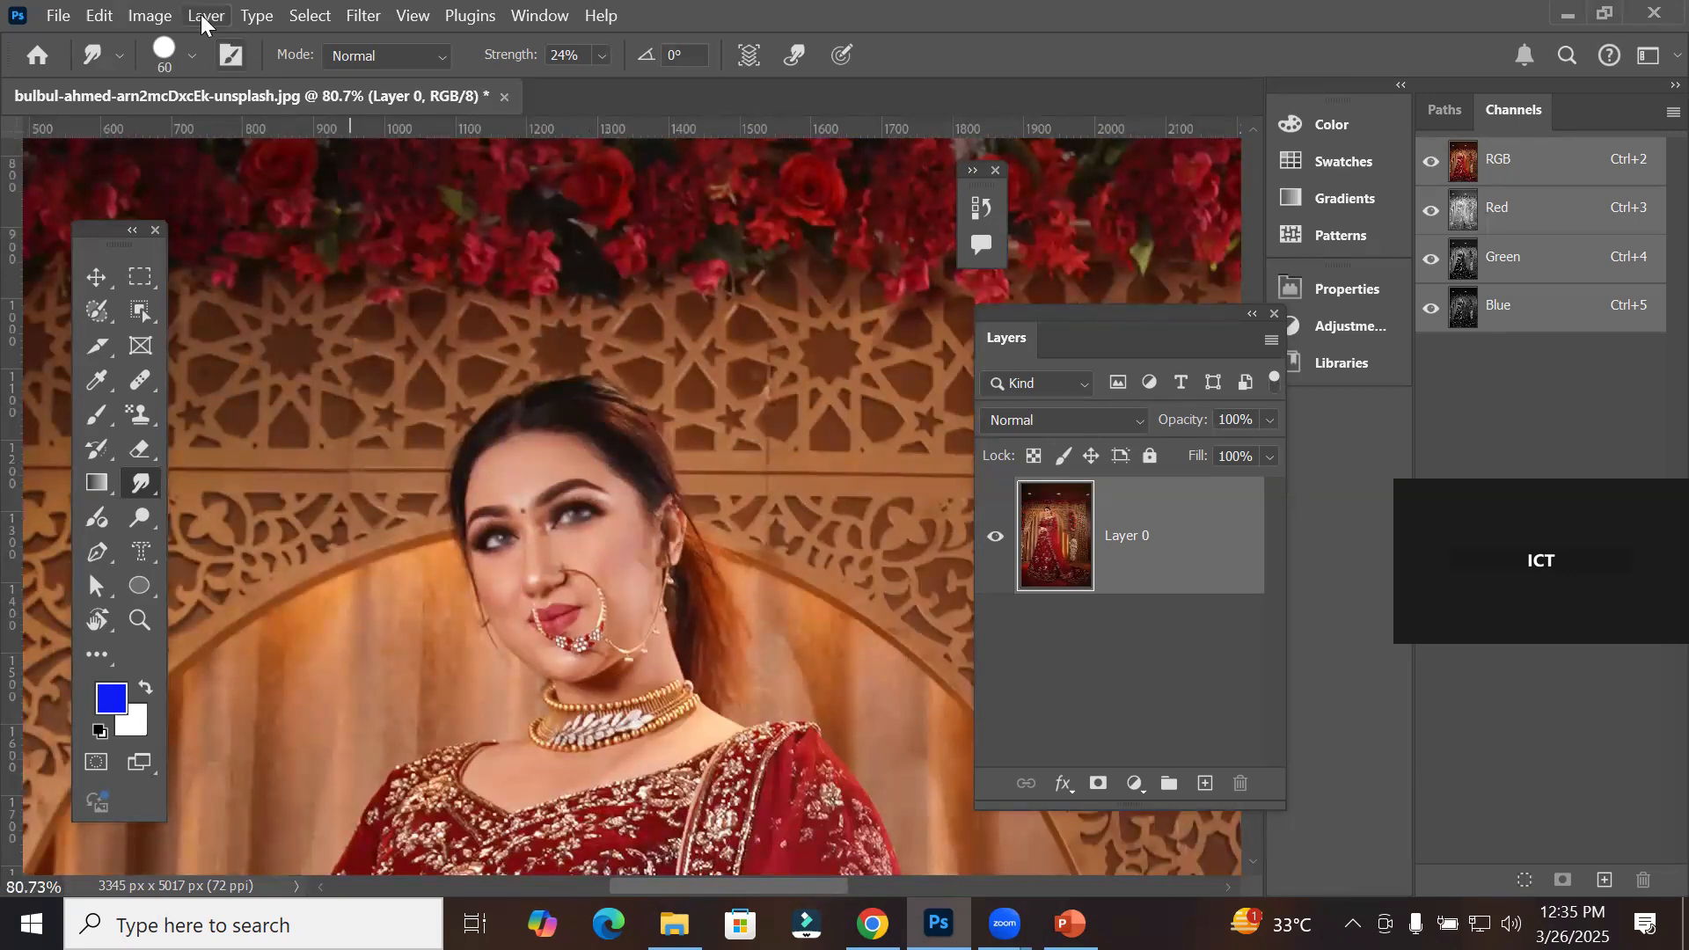
{"action": "left_click", "coordinate": [364, 15]}
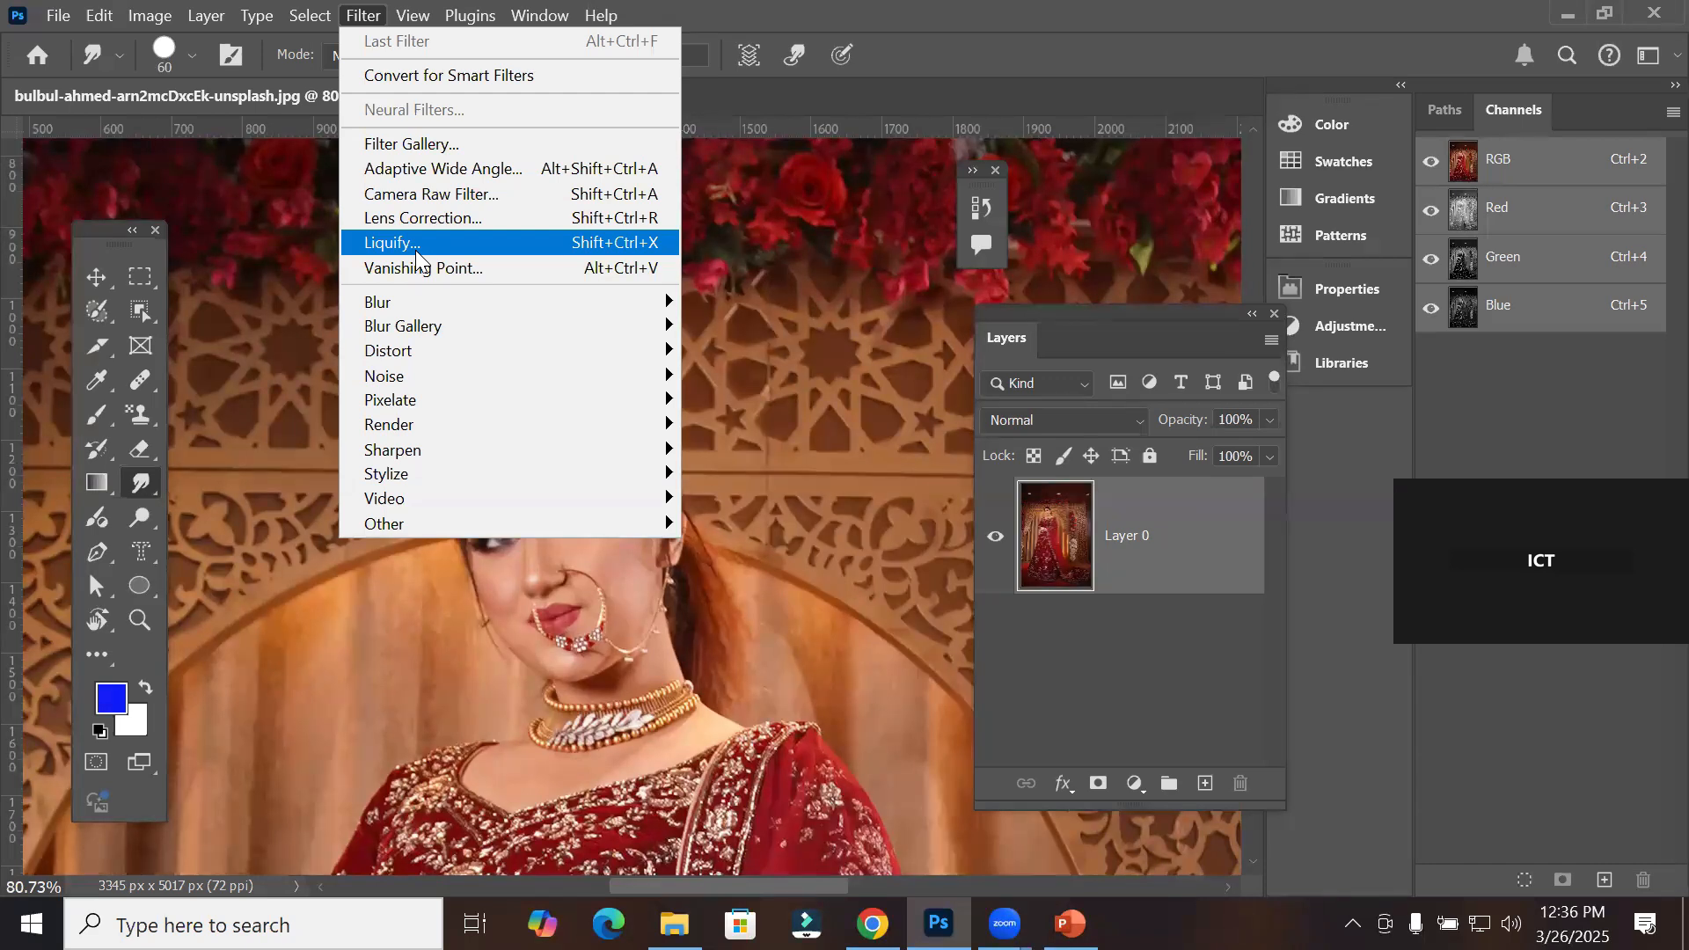
{"action": "left_click", "coordinate": [415, 250]}
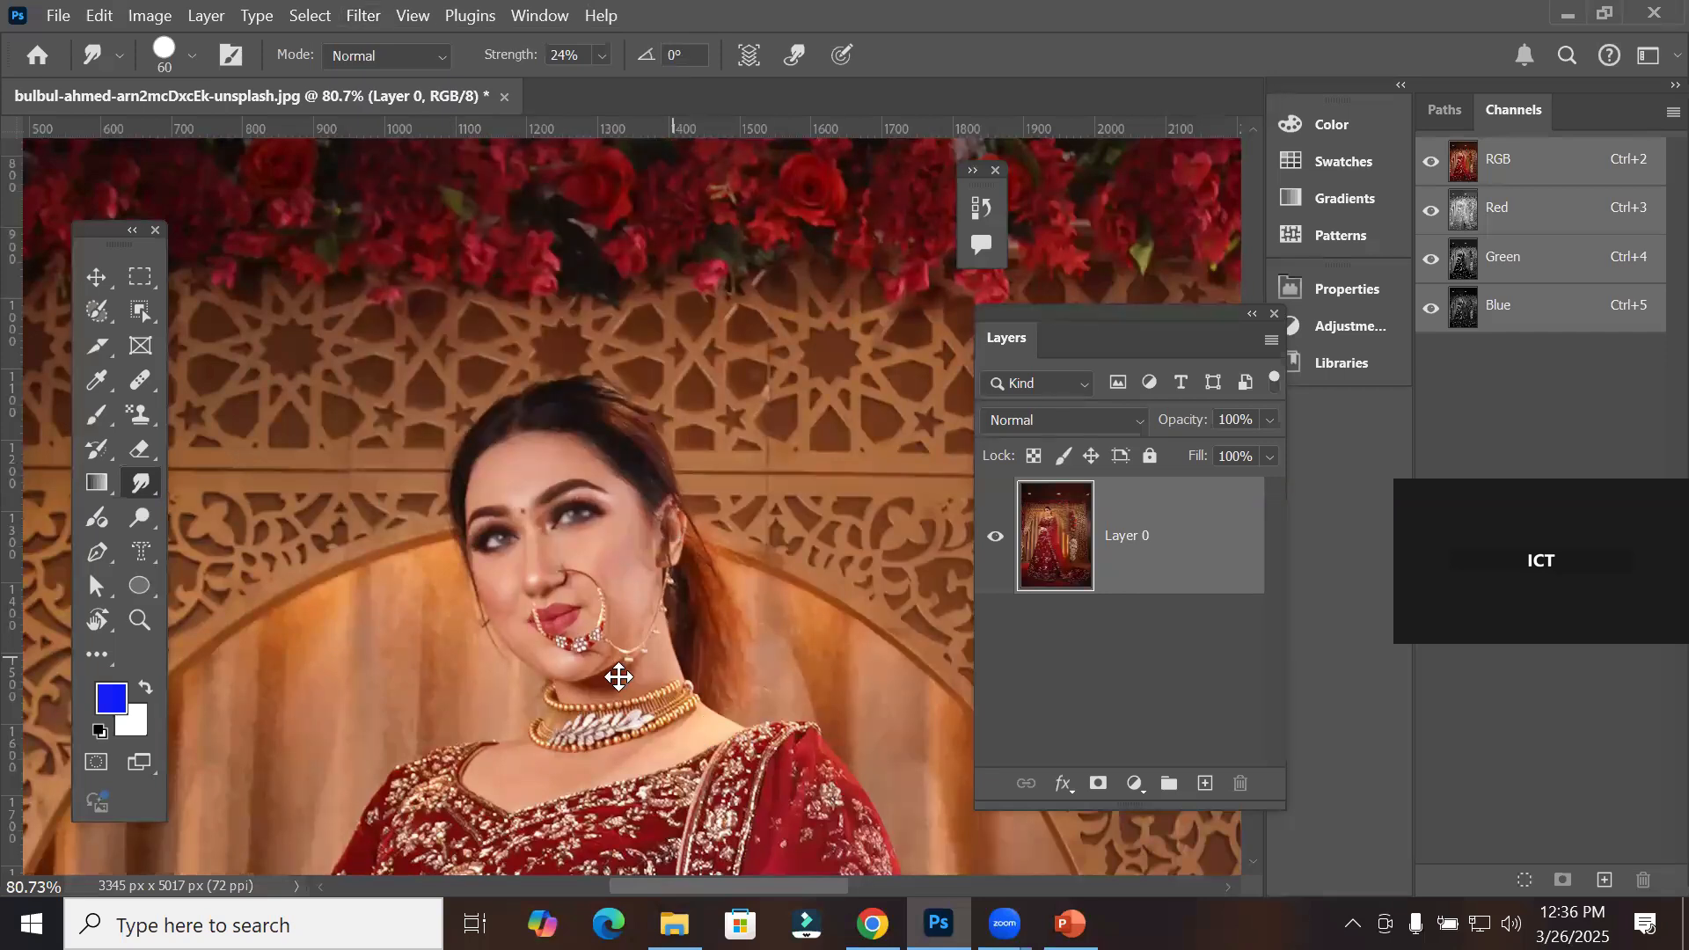
Step: Close the bride photo without saving and open the recent portrait of the woman in a red sari on a green background
{"action": "left_click", "coordinate": [55, 16]}
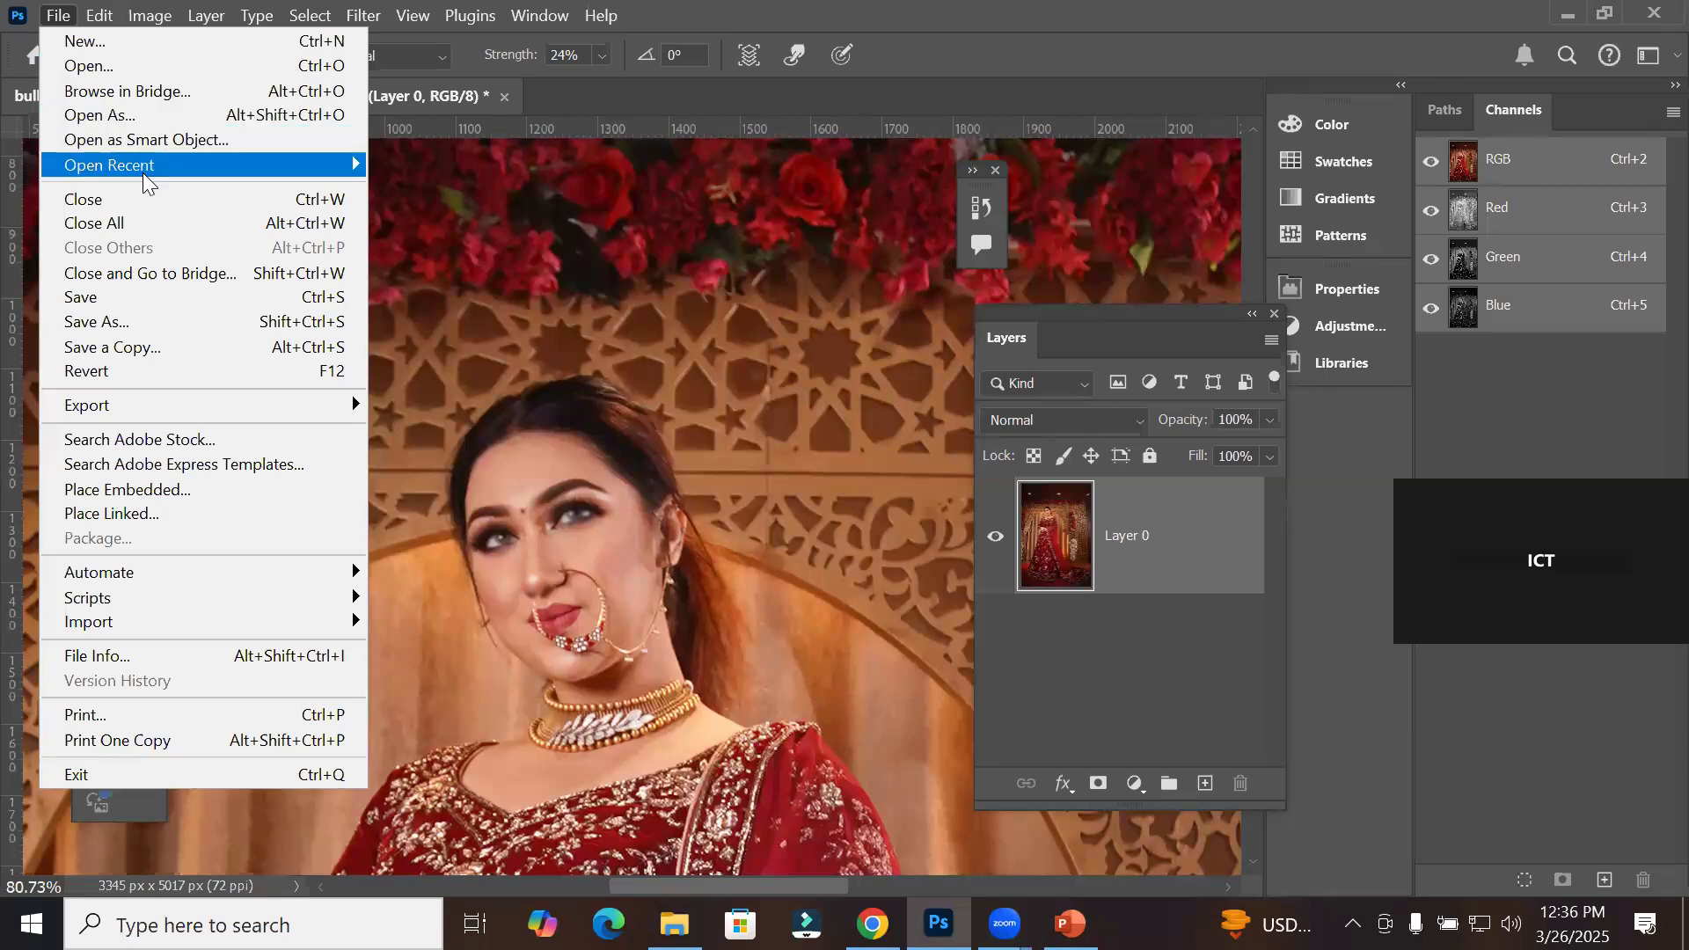
{"action": "left_click", "coordinate": [143, 200]}
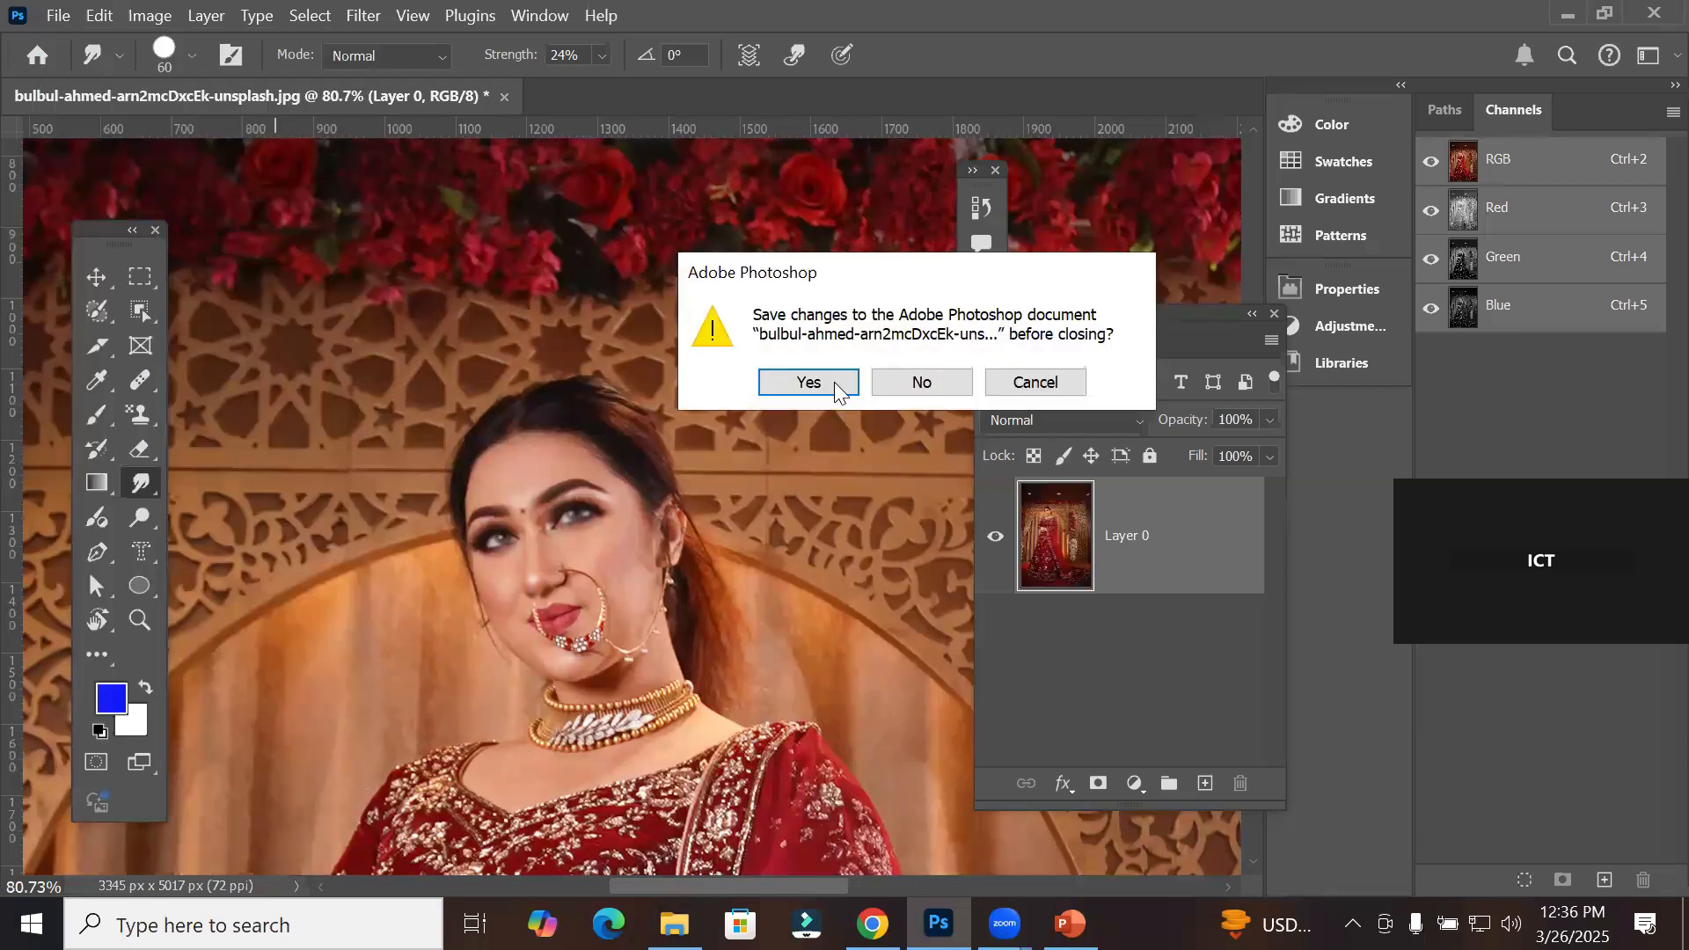
{"action": "left_click", "coordinate": [889, 384]}
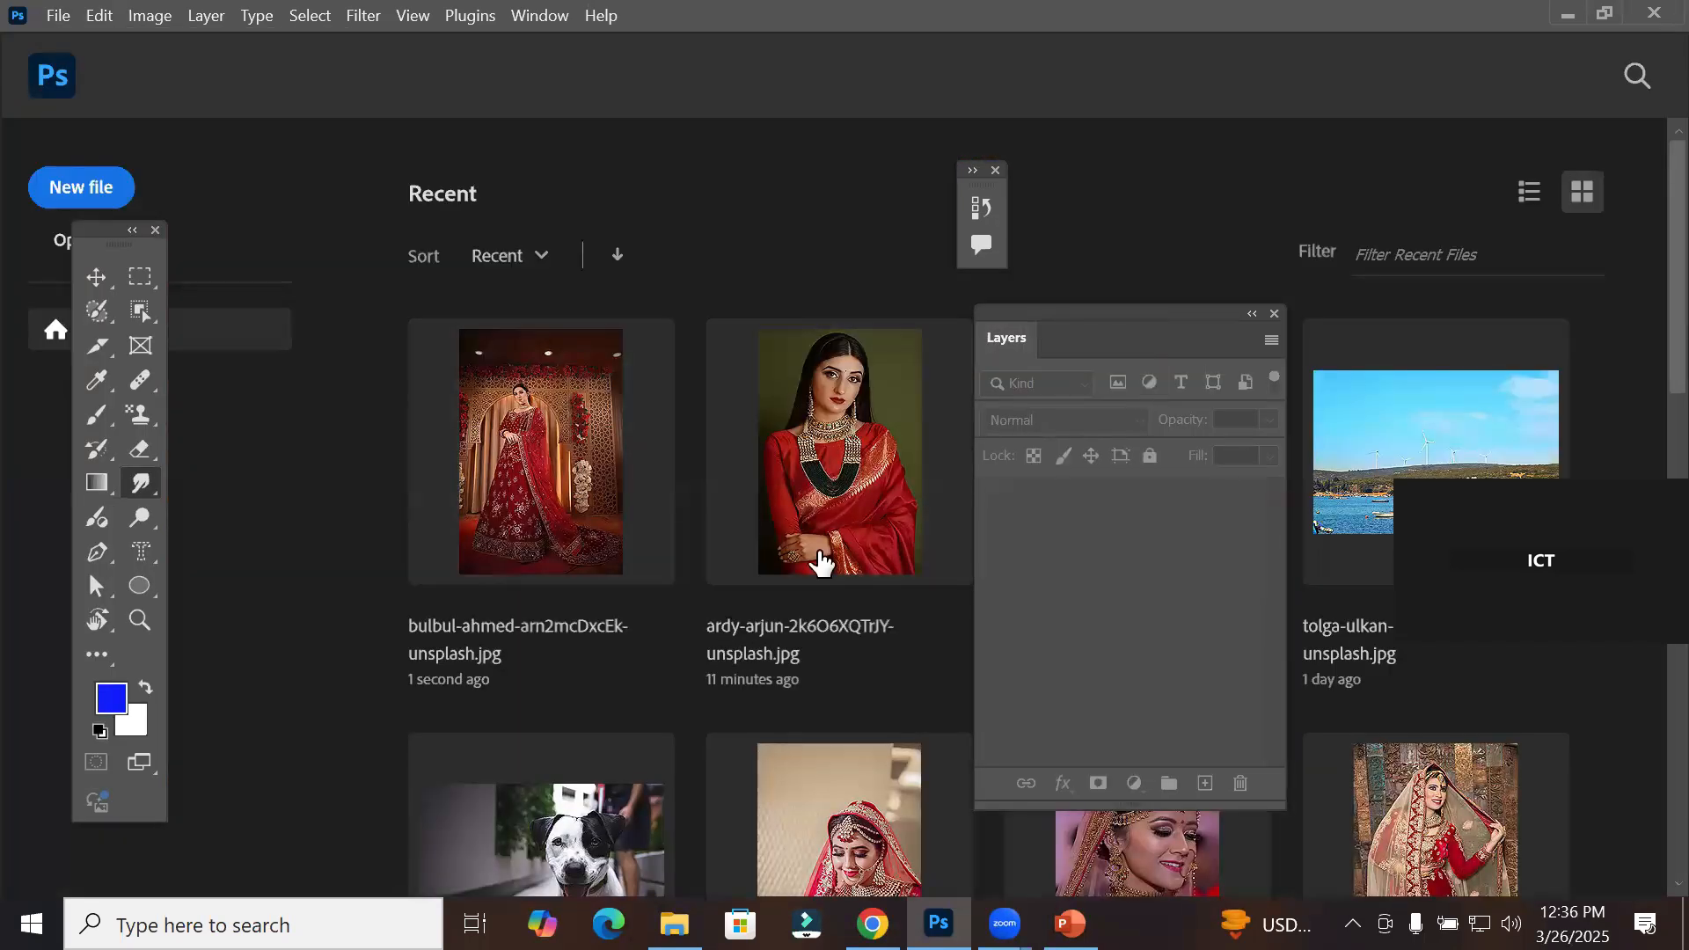
{"action": "left_click", "coordinate": [888, 421]}
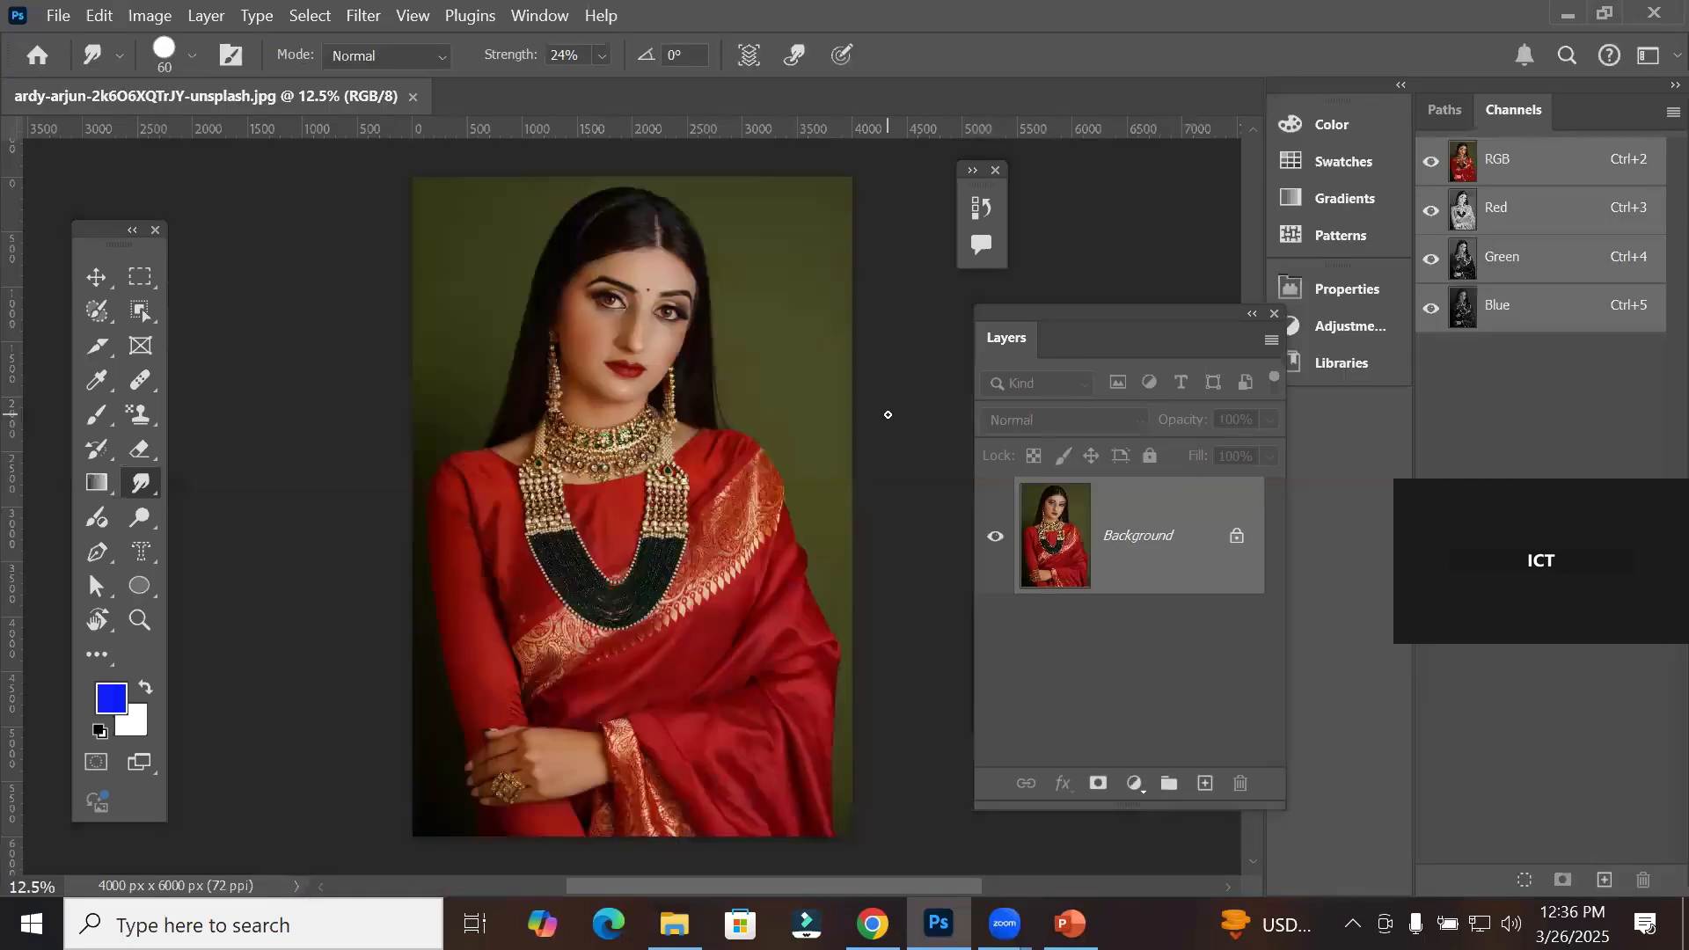
{"action": "scroll", "coordinate": [620, 235], "scroll_direction": "up", "scroll_amount": 4}
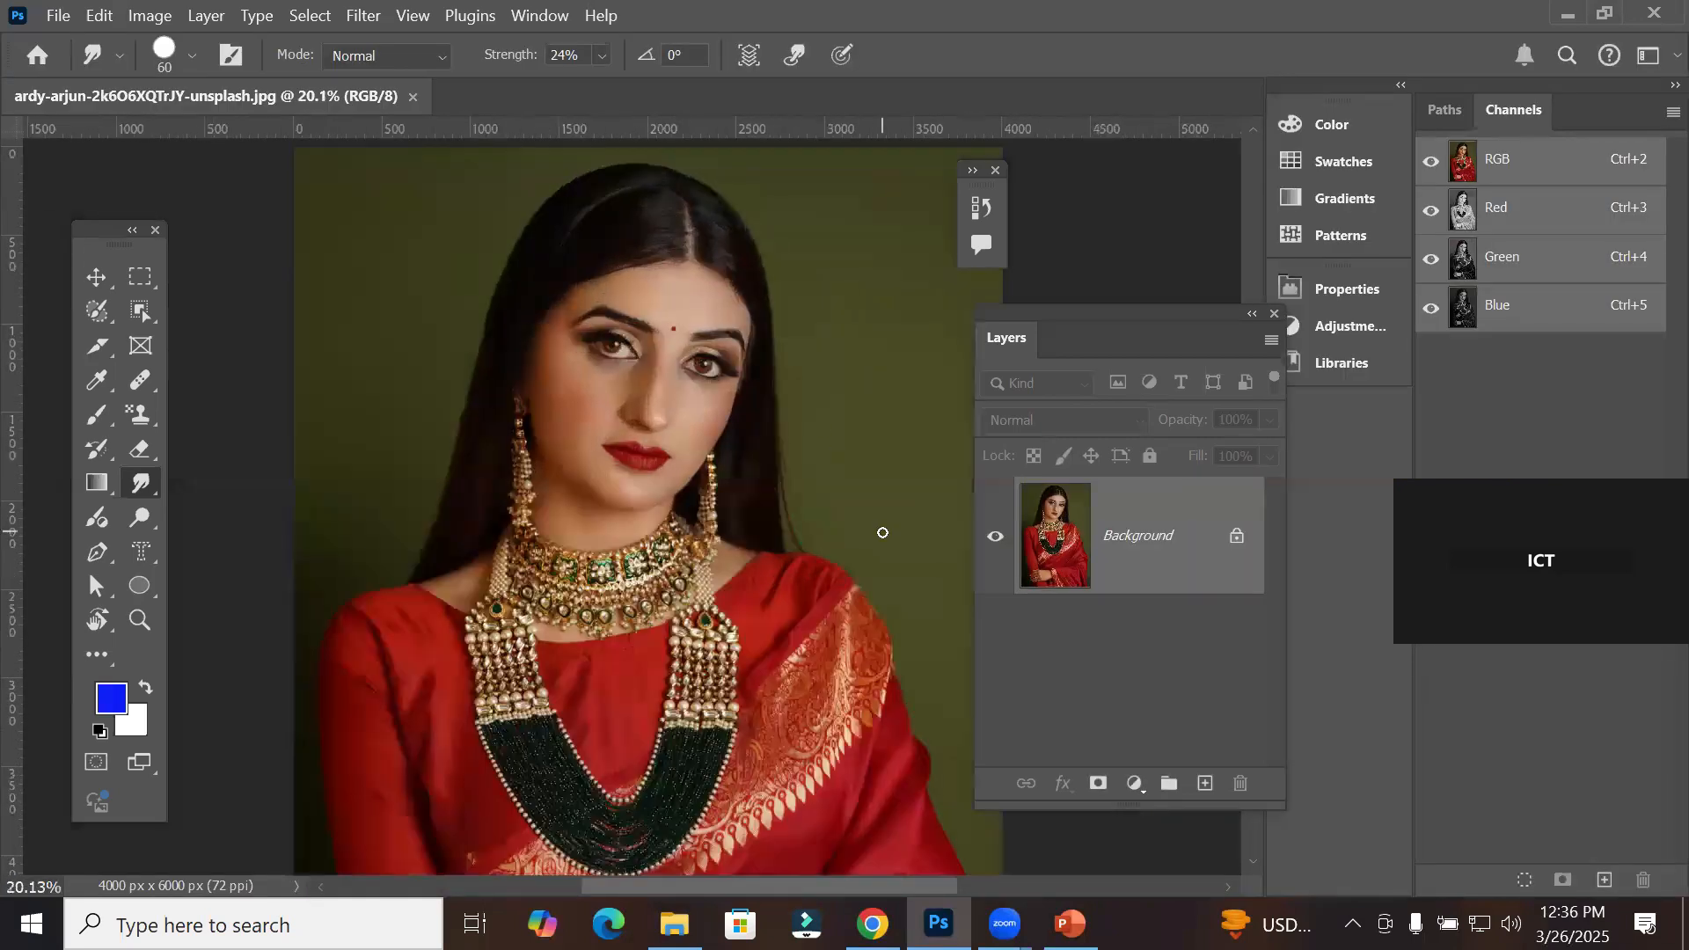
{"action": "scroll", "coordinate": [638, 400], "scroll_direction": "up", "scroll_amount": 2}
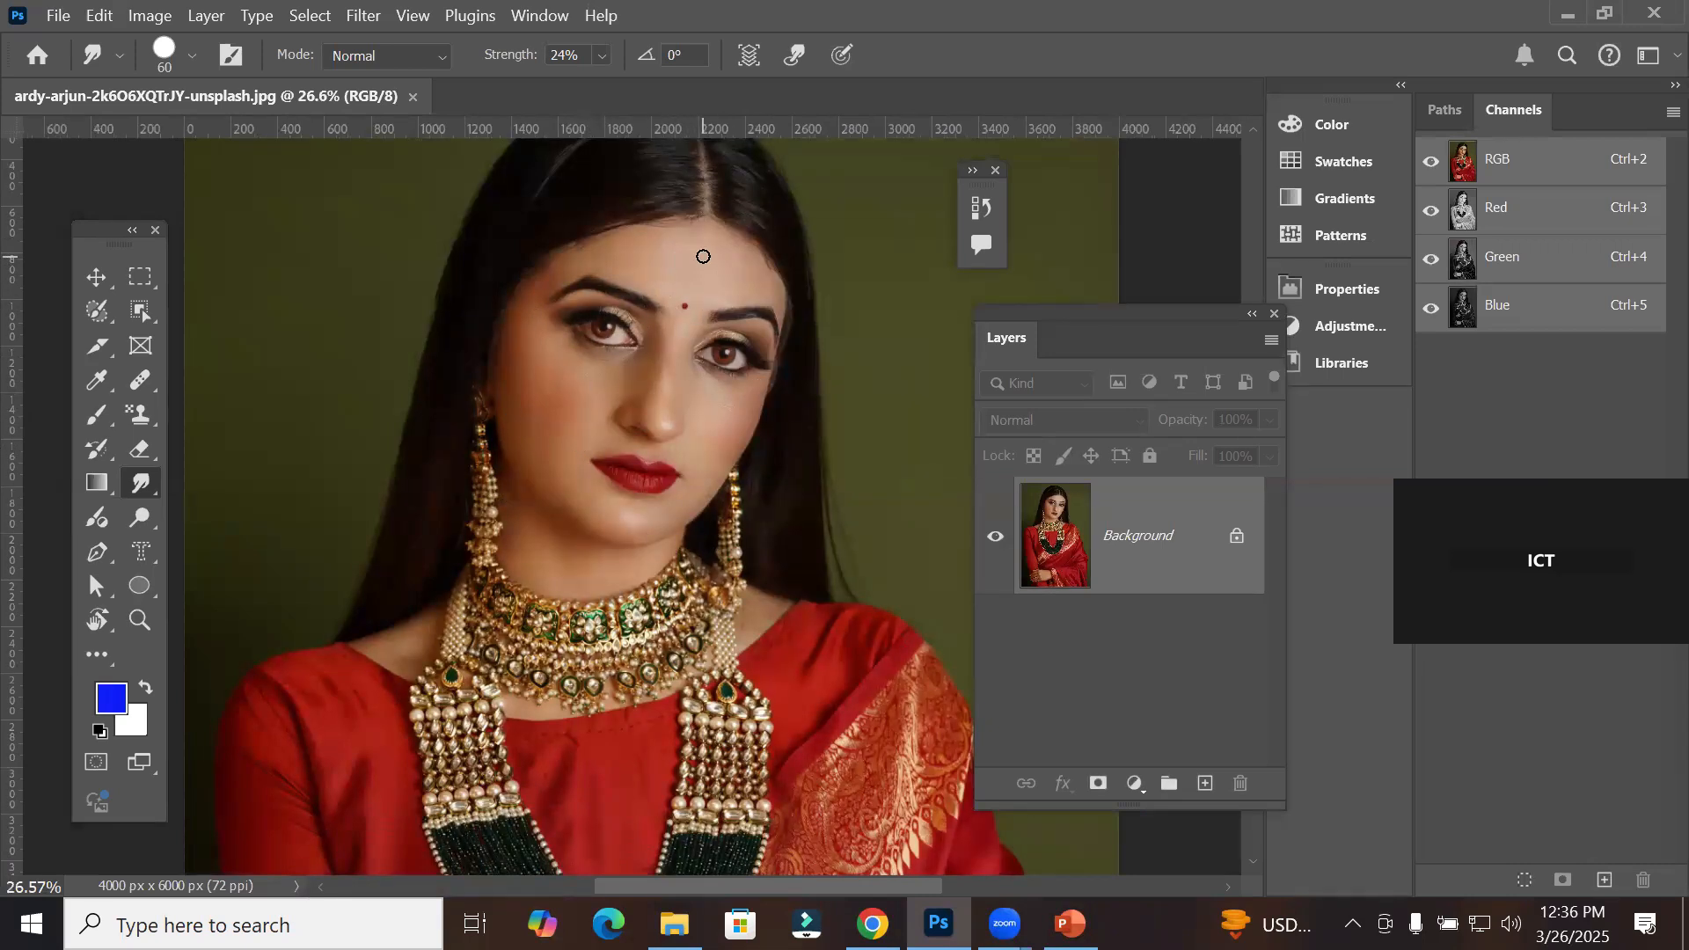
Step: Unlock the portrait's Background layer and duplicate it
{"action": "left_click", "coordinate": [1240, 539]}
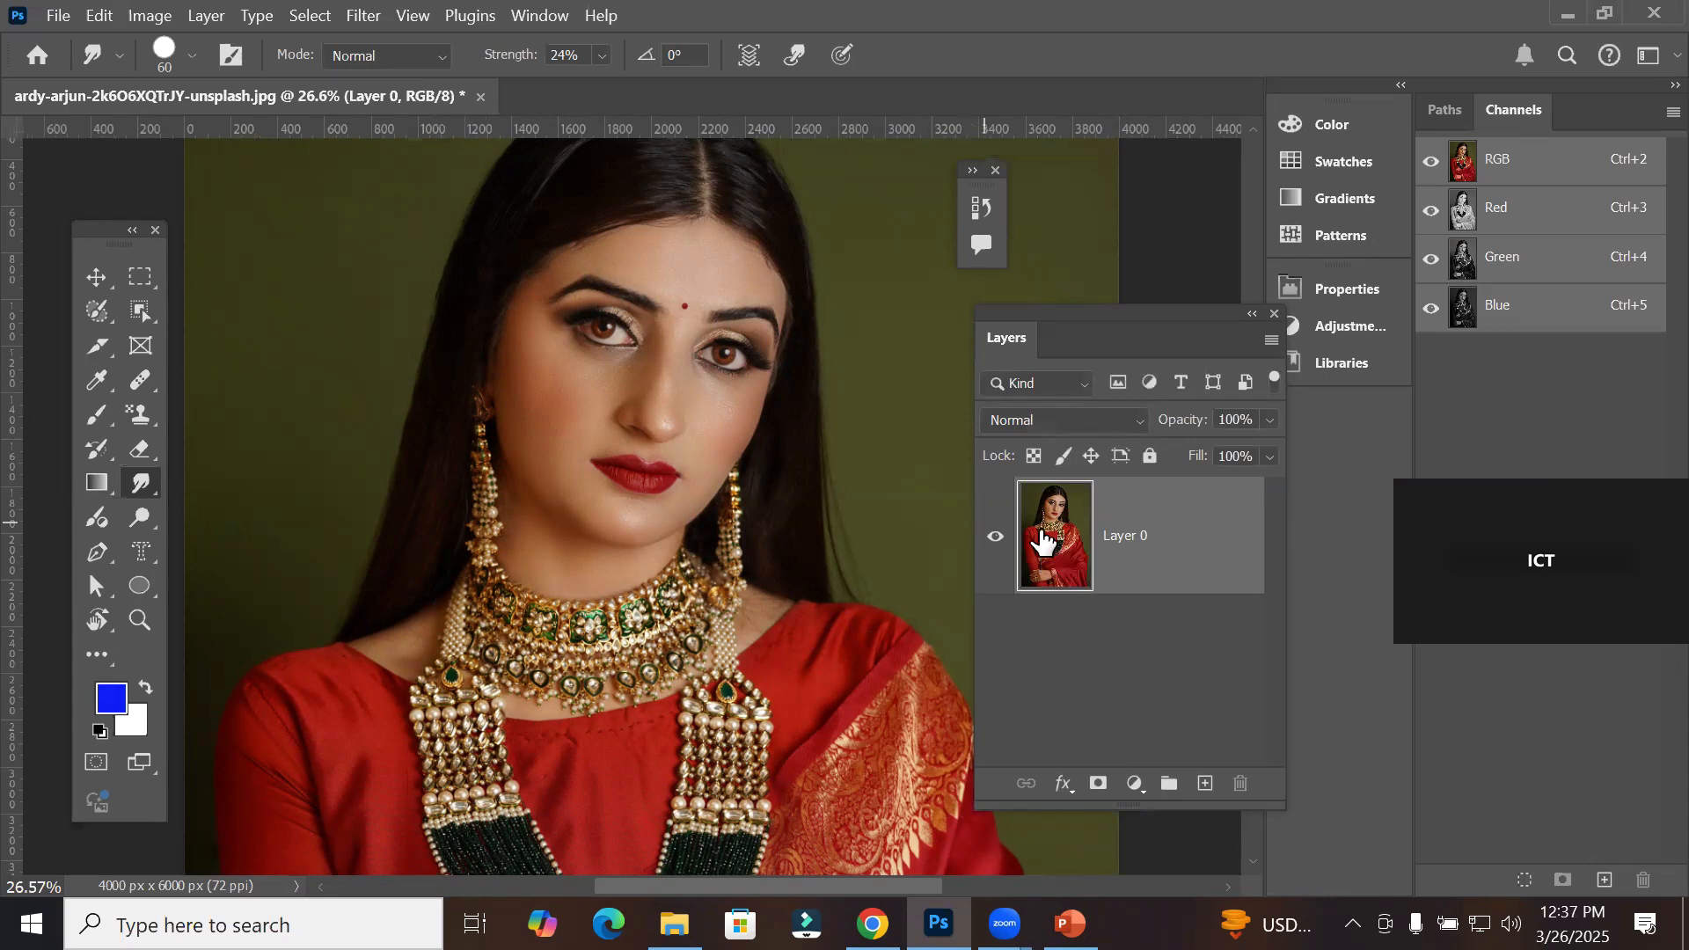
{"action": "left_click_drag", "start_coordinate": [1094, 539], "coordinate": [1203, 789]}
Step: Rename the original portrait layer as Before and its duplicate as After liquify filter
{"action": "double_click", "coordinate": [1135, 655]}
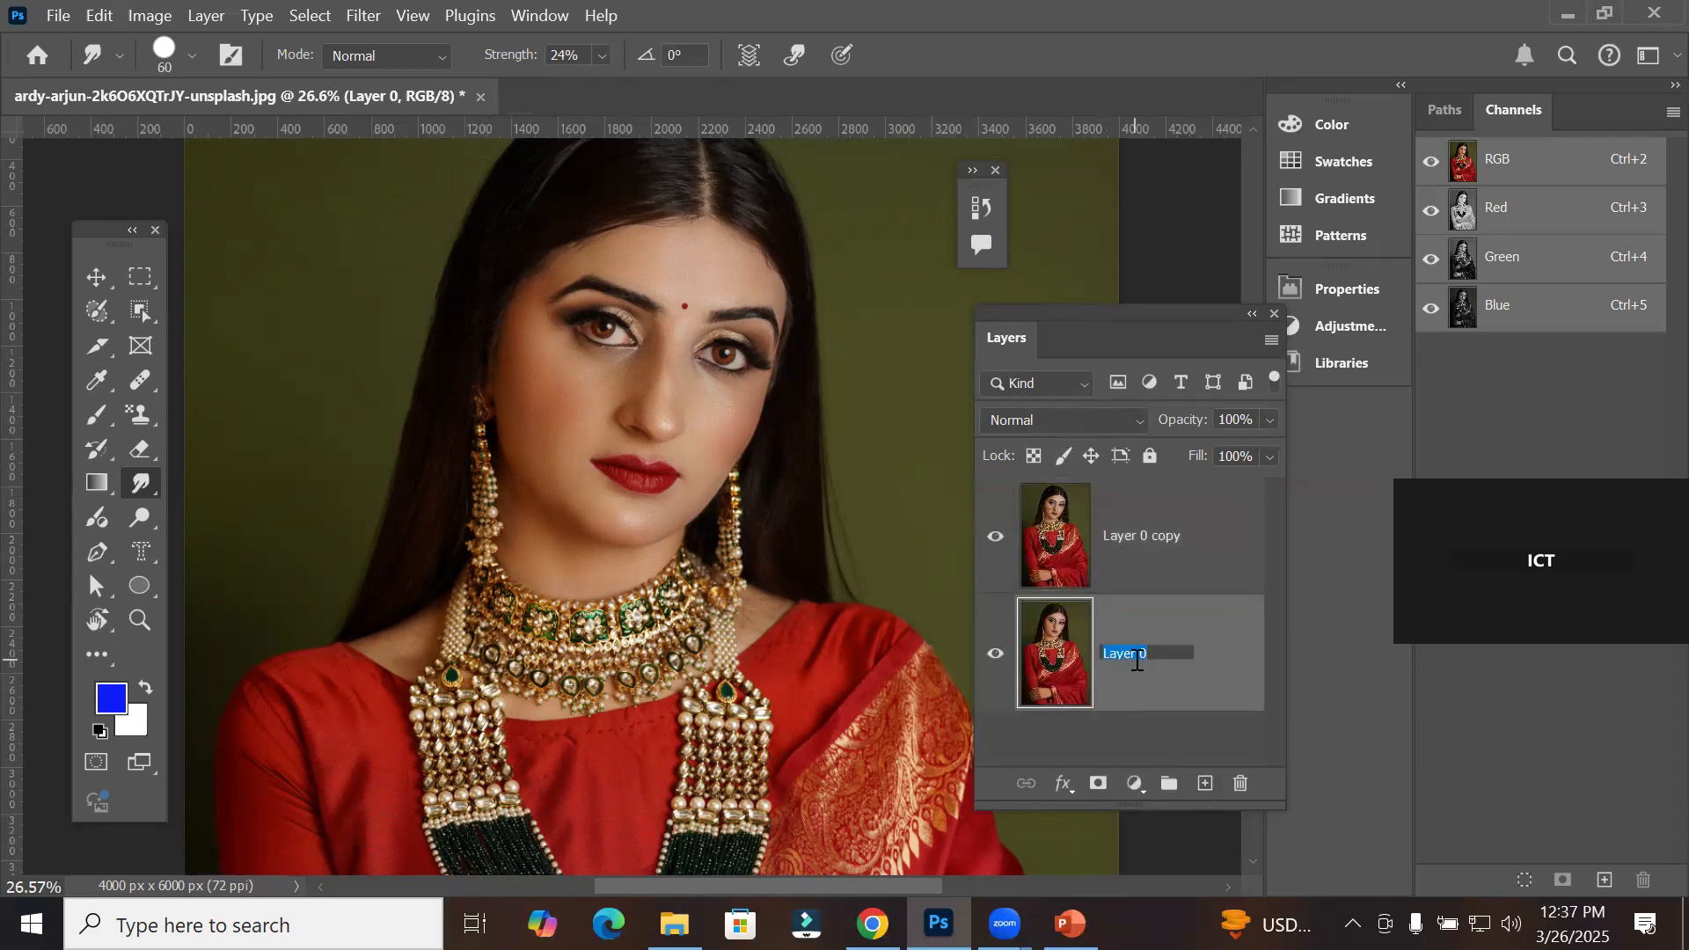
{"action": "type", "text": "Before"}
{"action": "double_click", "coordinate": [1148, 538]}
{"action": "type", "text": "A"}
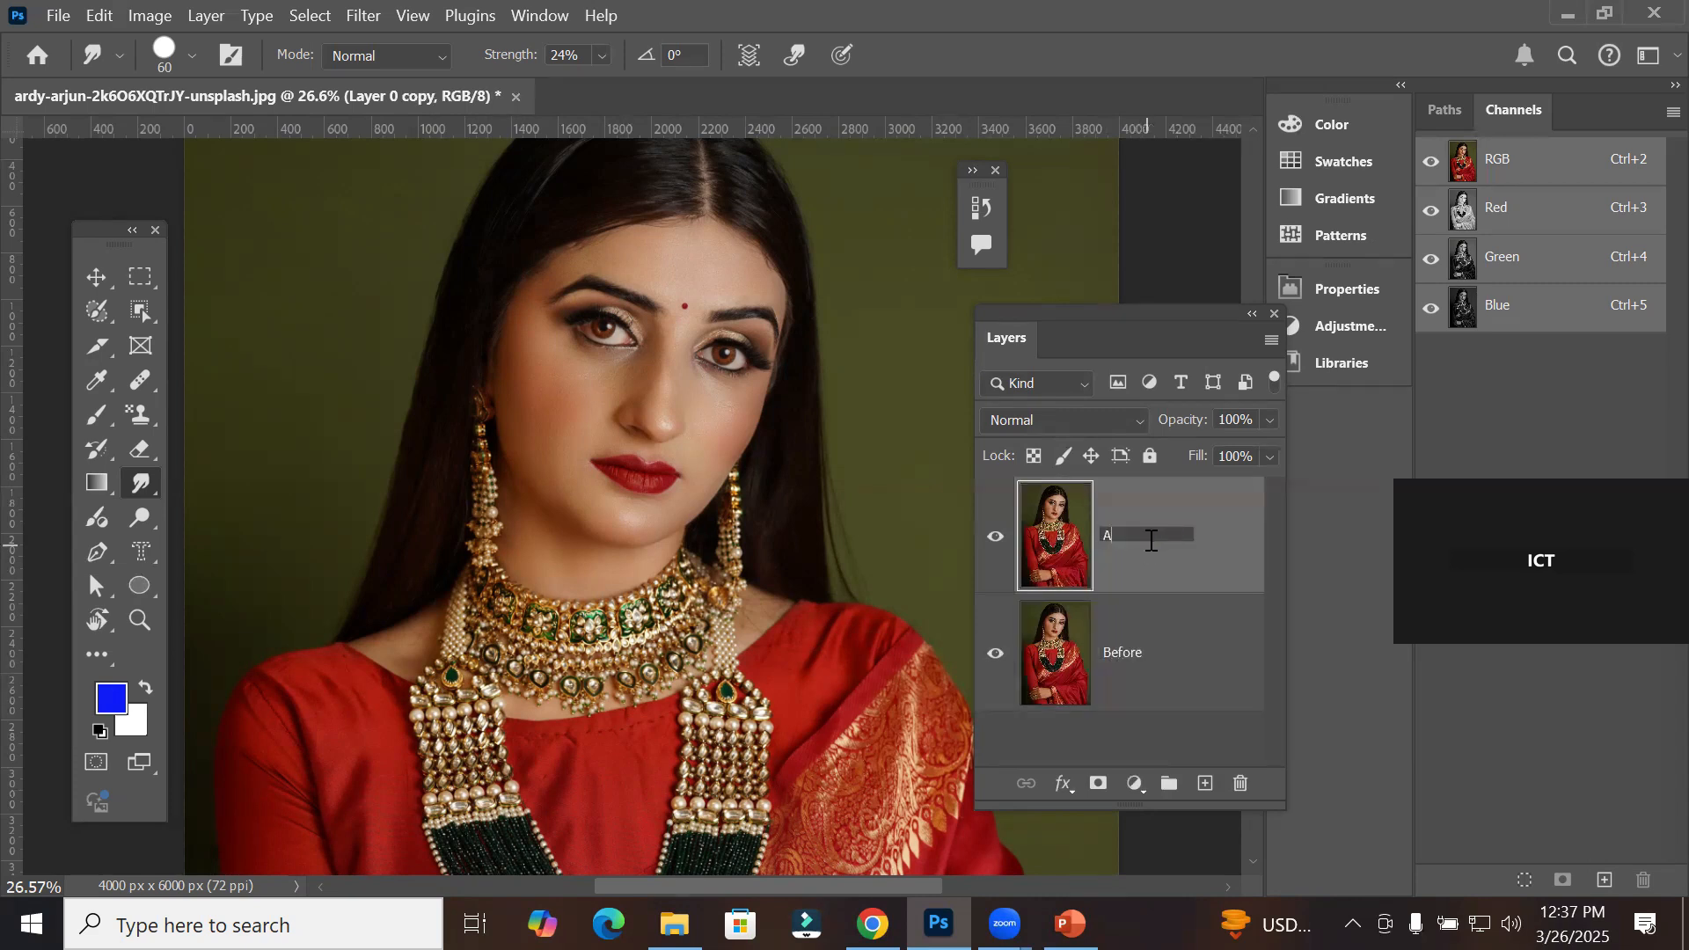
{"action": "type", "text": "fter liquify filter"}
{"action": "key", "text": "Return"}
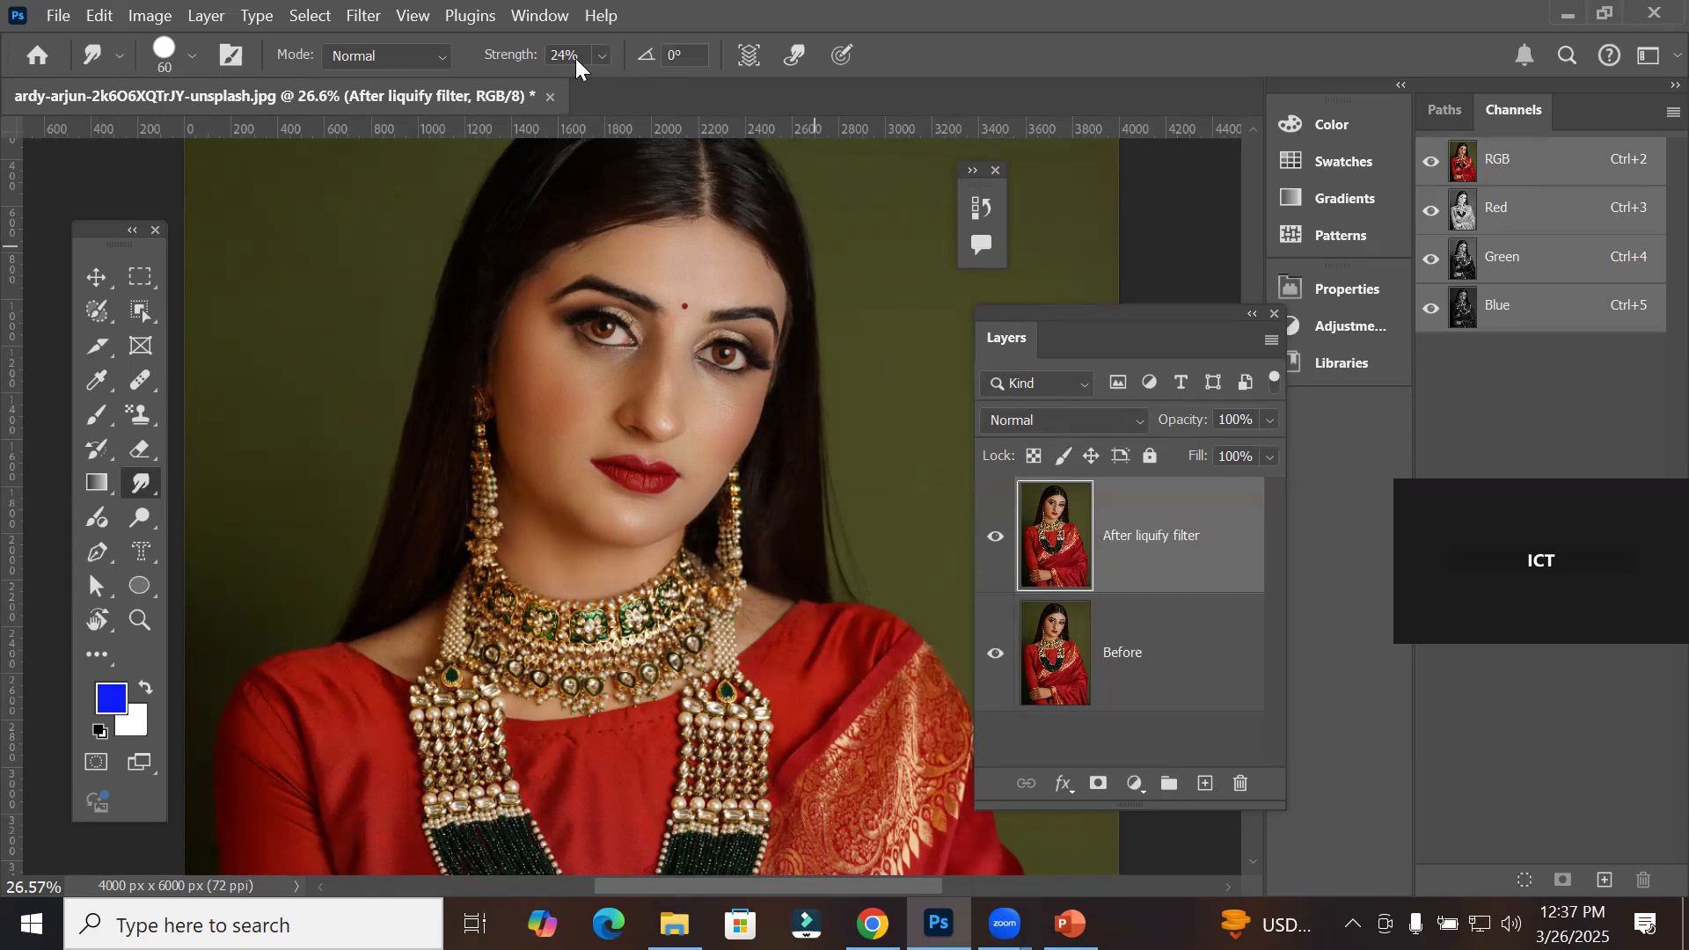
{"action": "left_click", "coordinate": [360, 19]}
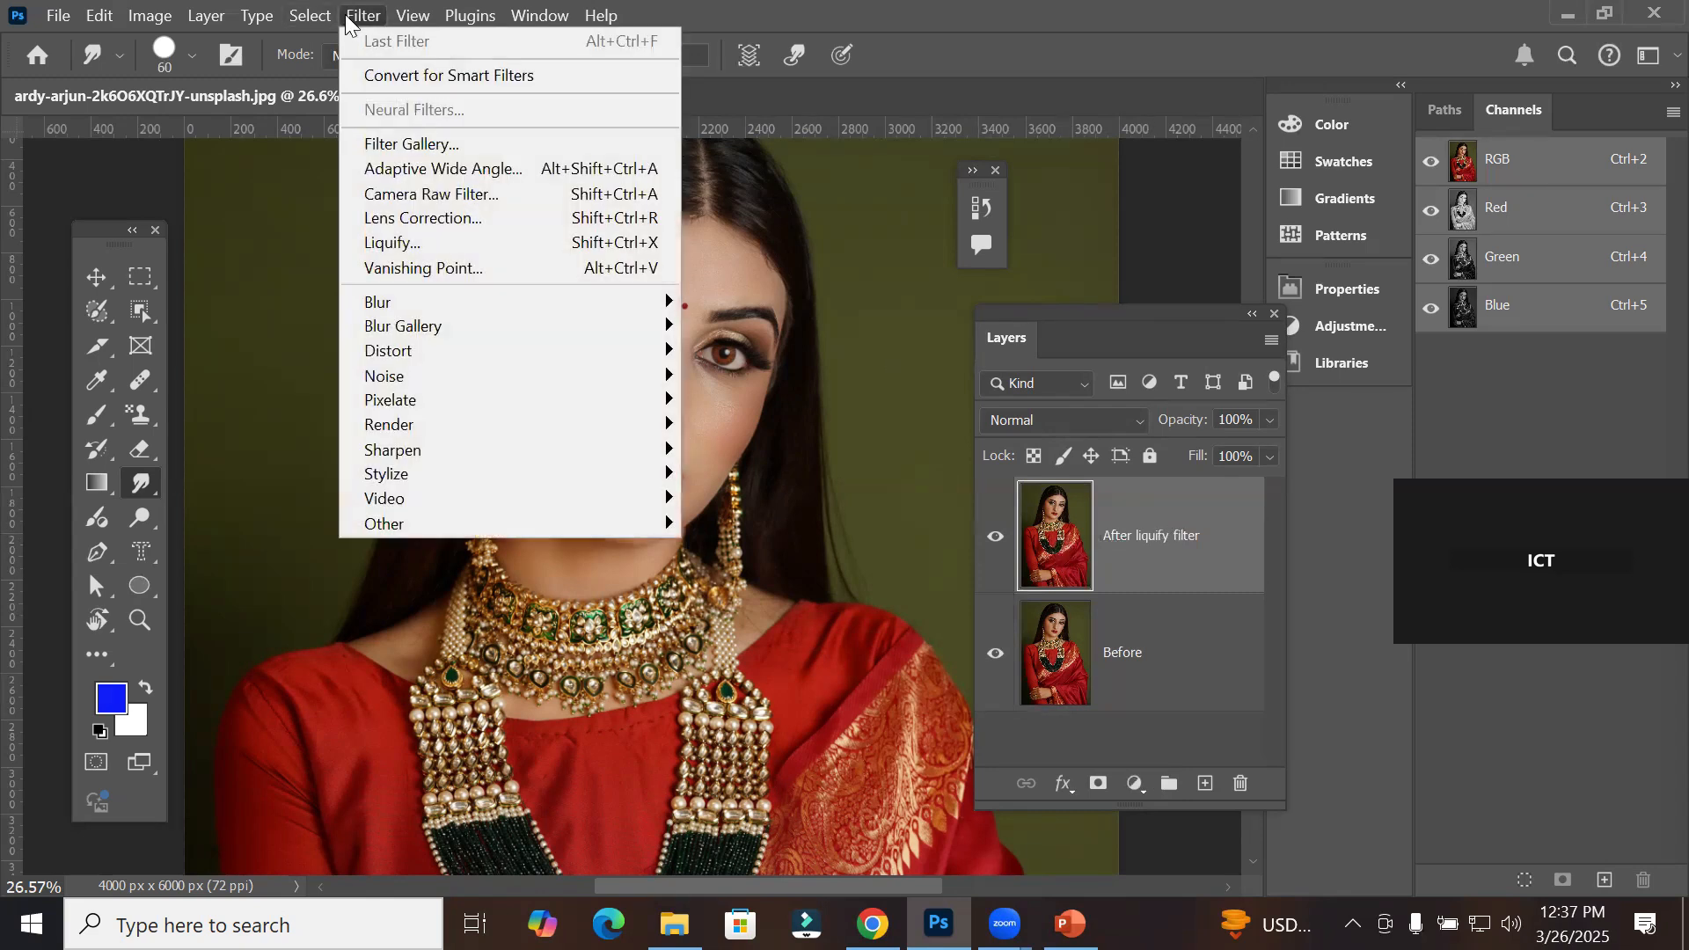
{"action": "left_click", "coordinate": [429, 245]}
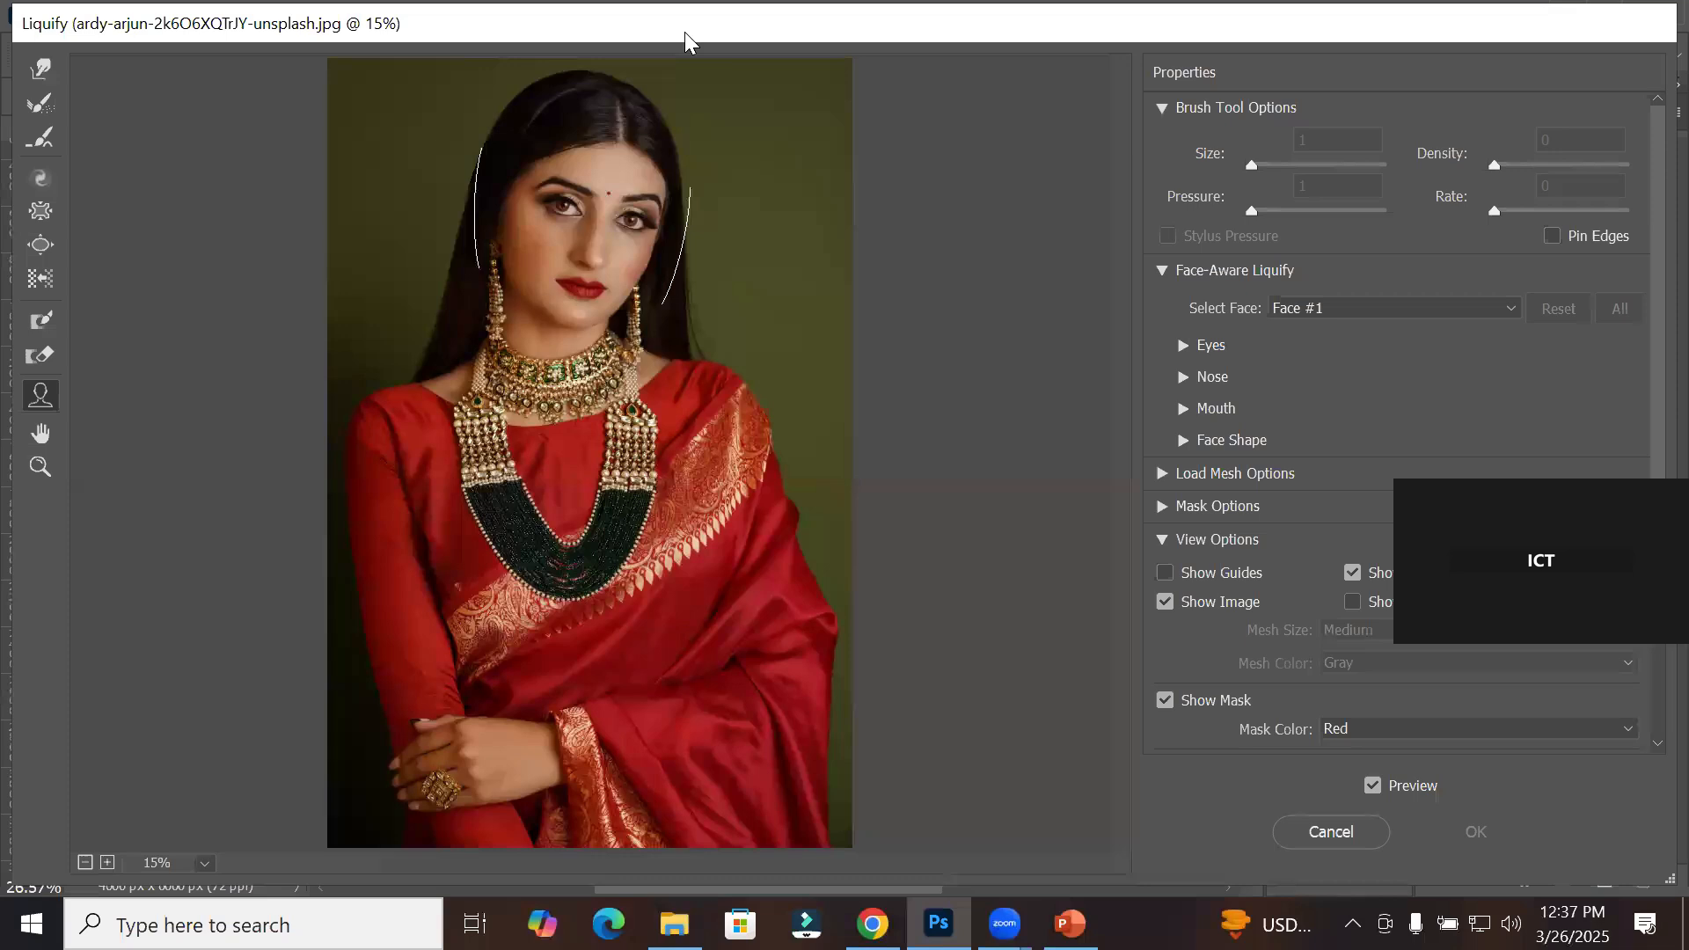
{"action": "left_click_drag", "start_coordinate": [685, 33], "coordinate": [779, 120]}
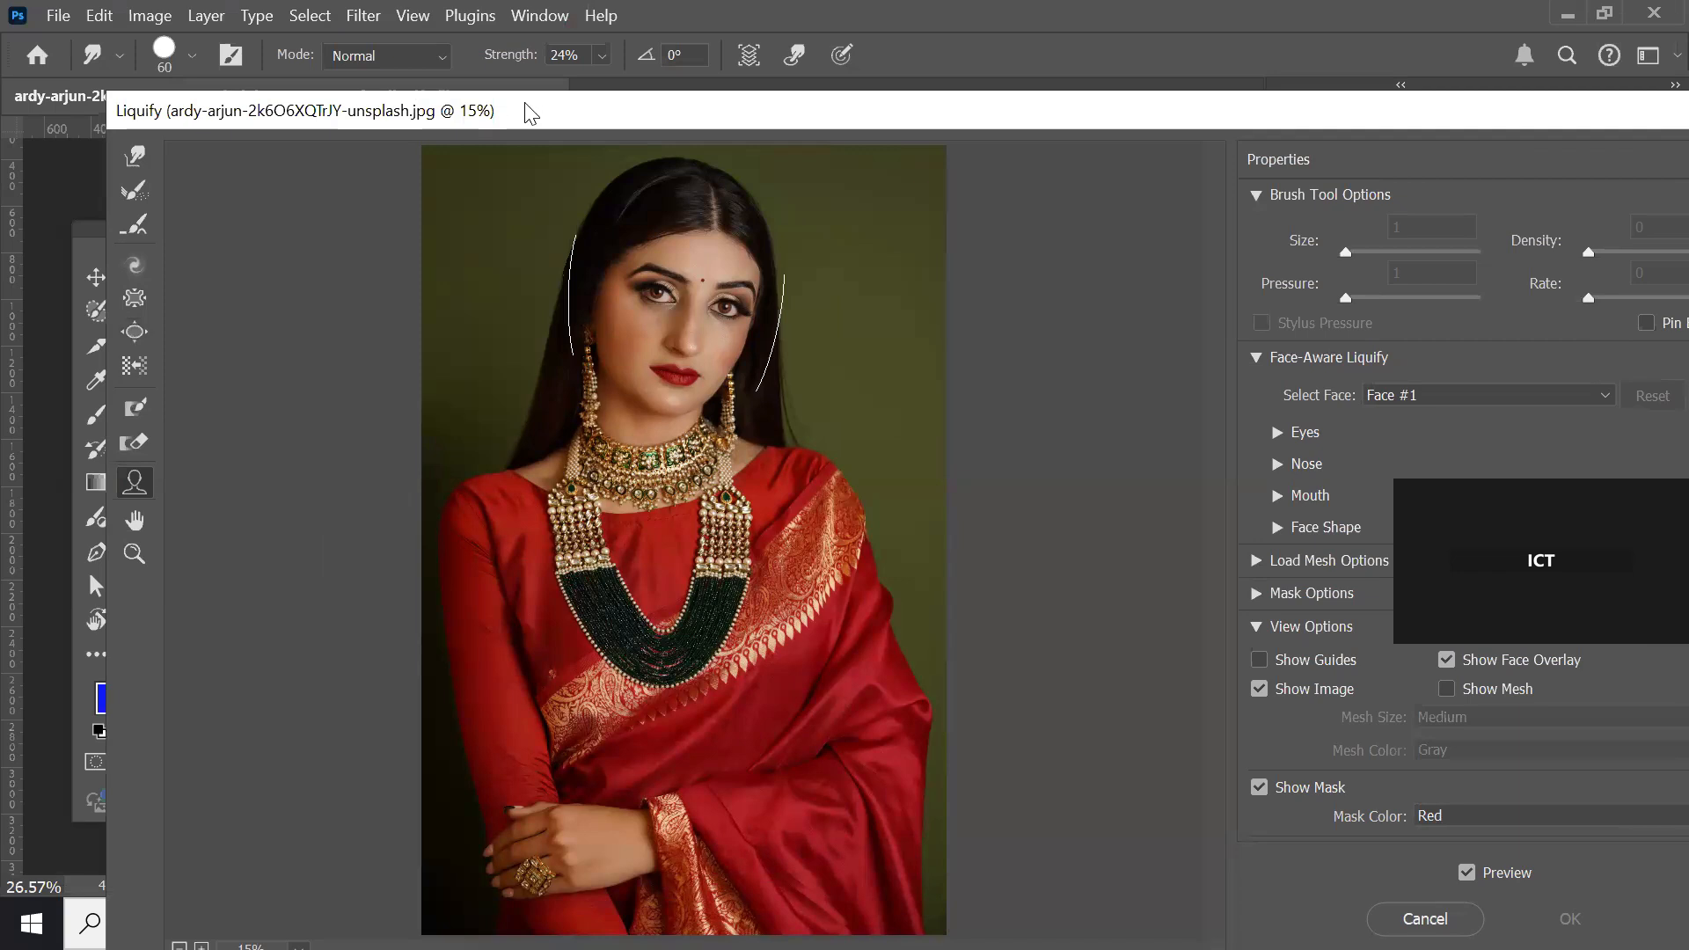
{"action": "left_click_drag", "start_coordinate": [530, 115], "coordinate": [279, 95]}
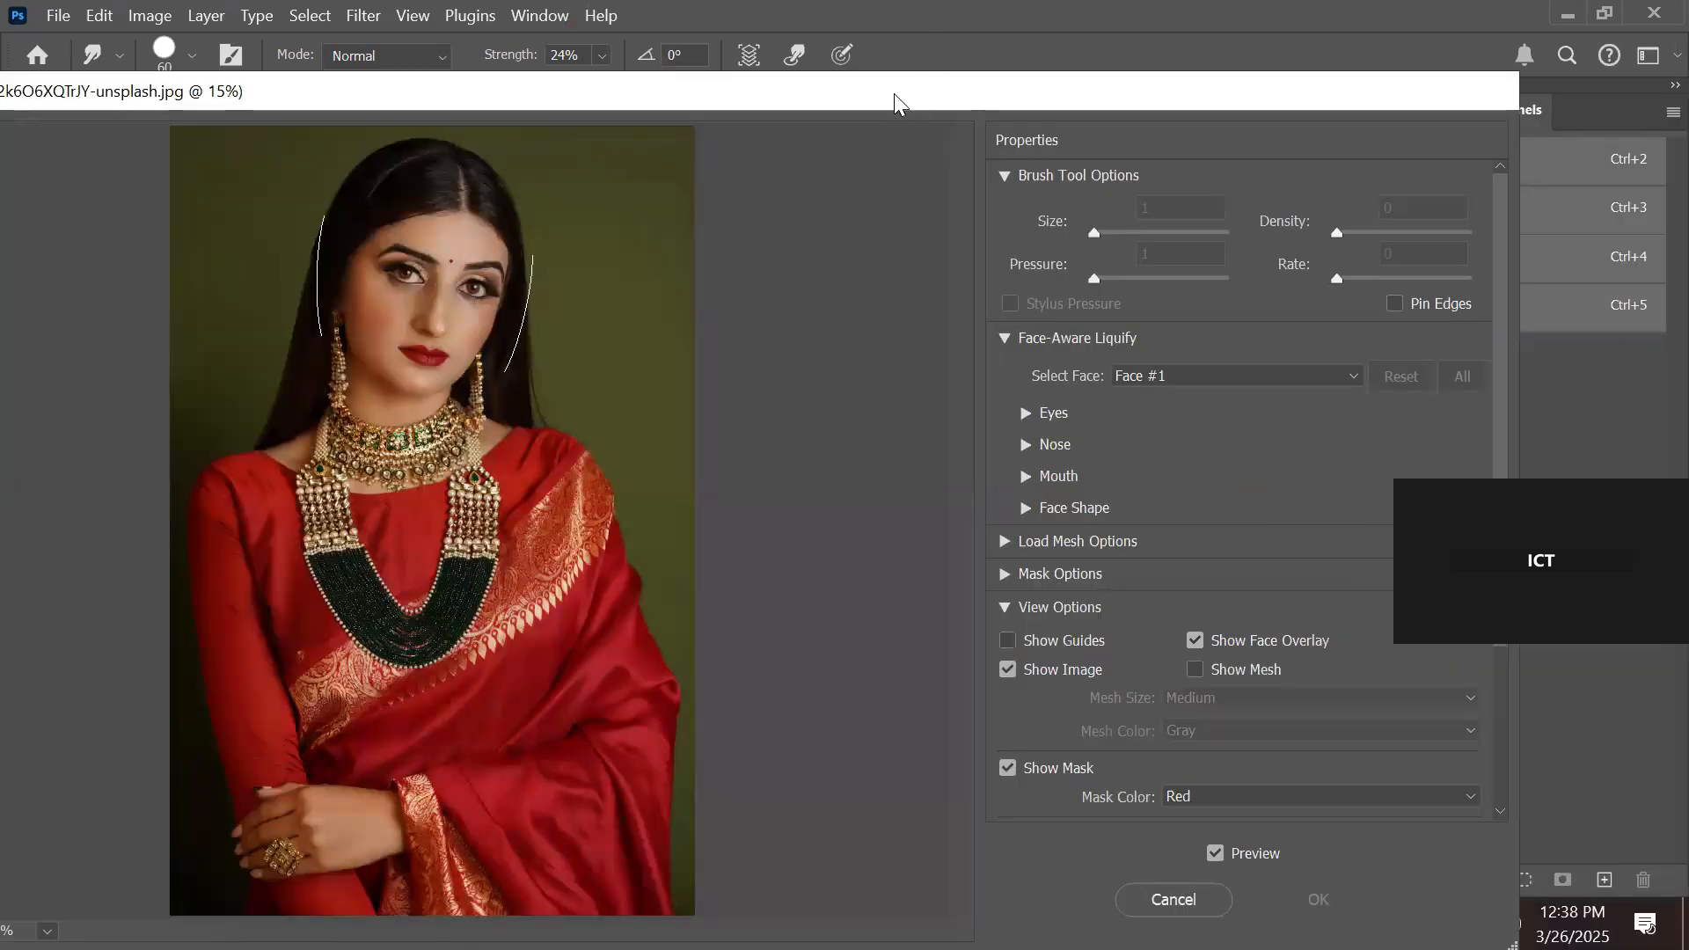
{"action": "left_click_drag", "start_coordinate": [894, 103], "coordinate": [973, 32]}
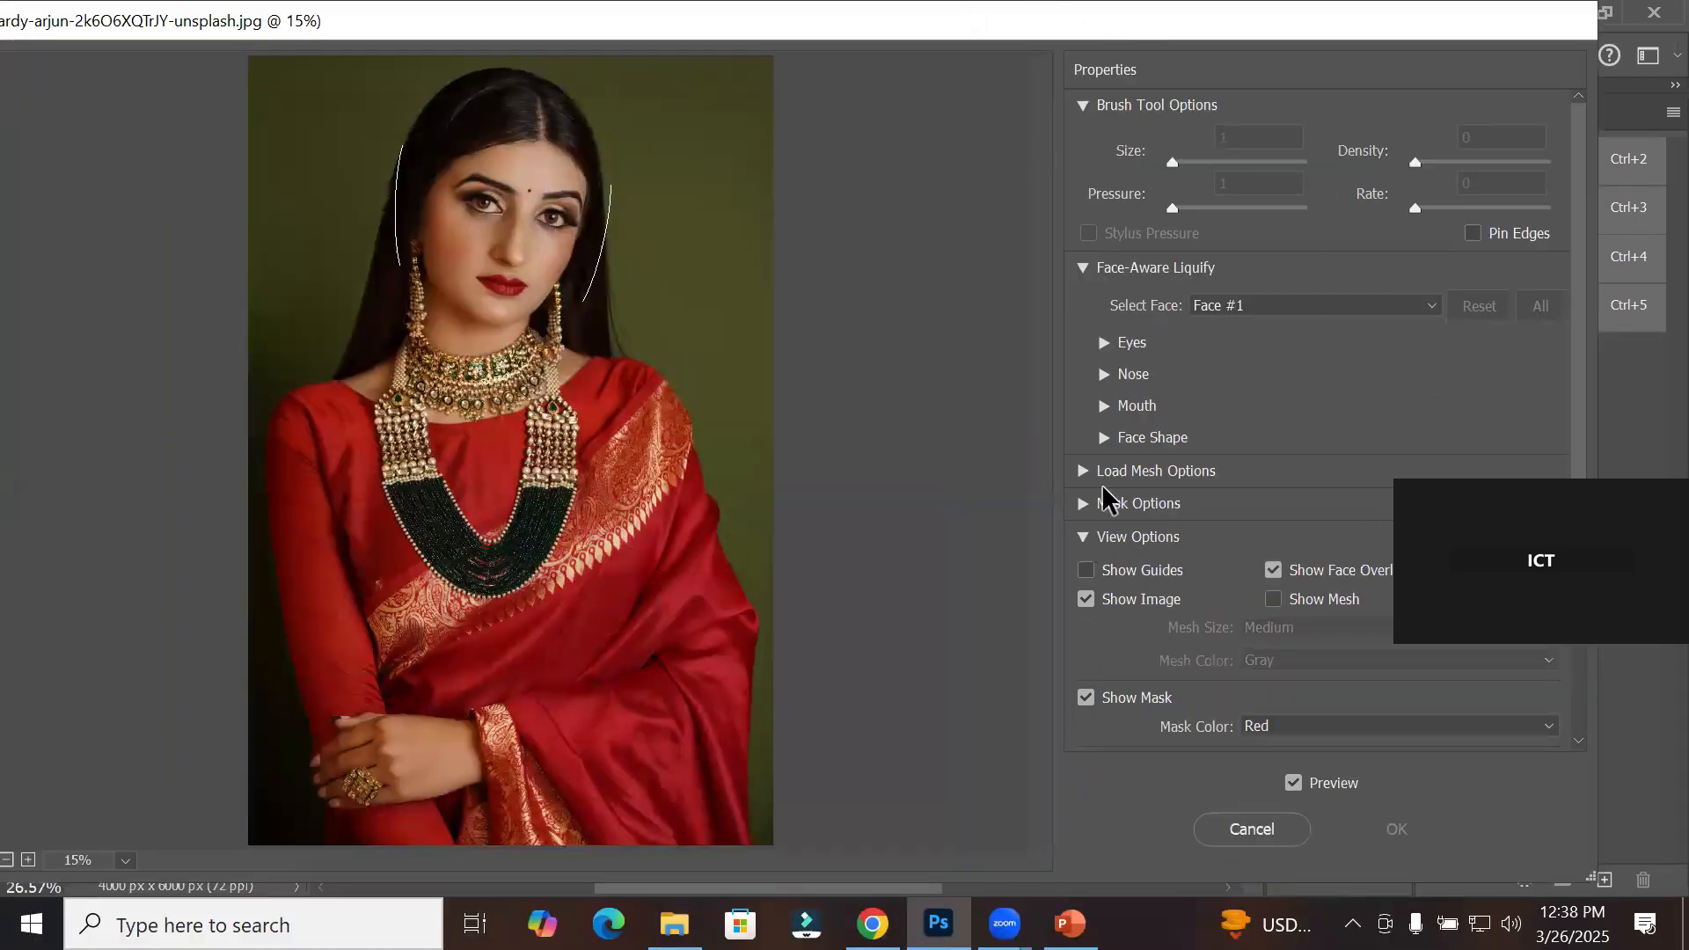
{"action": "left_click", "coordinate": [1243, 824]}
Step: Open the Liquify filter for the After liquify filter layer
{"action": "scroll", "coordinate": [678, 560], "scroll_direction": "down", "scroll_amount": 4}
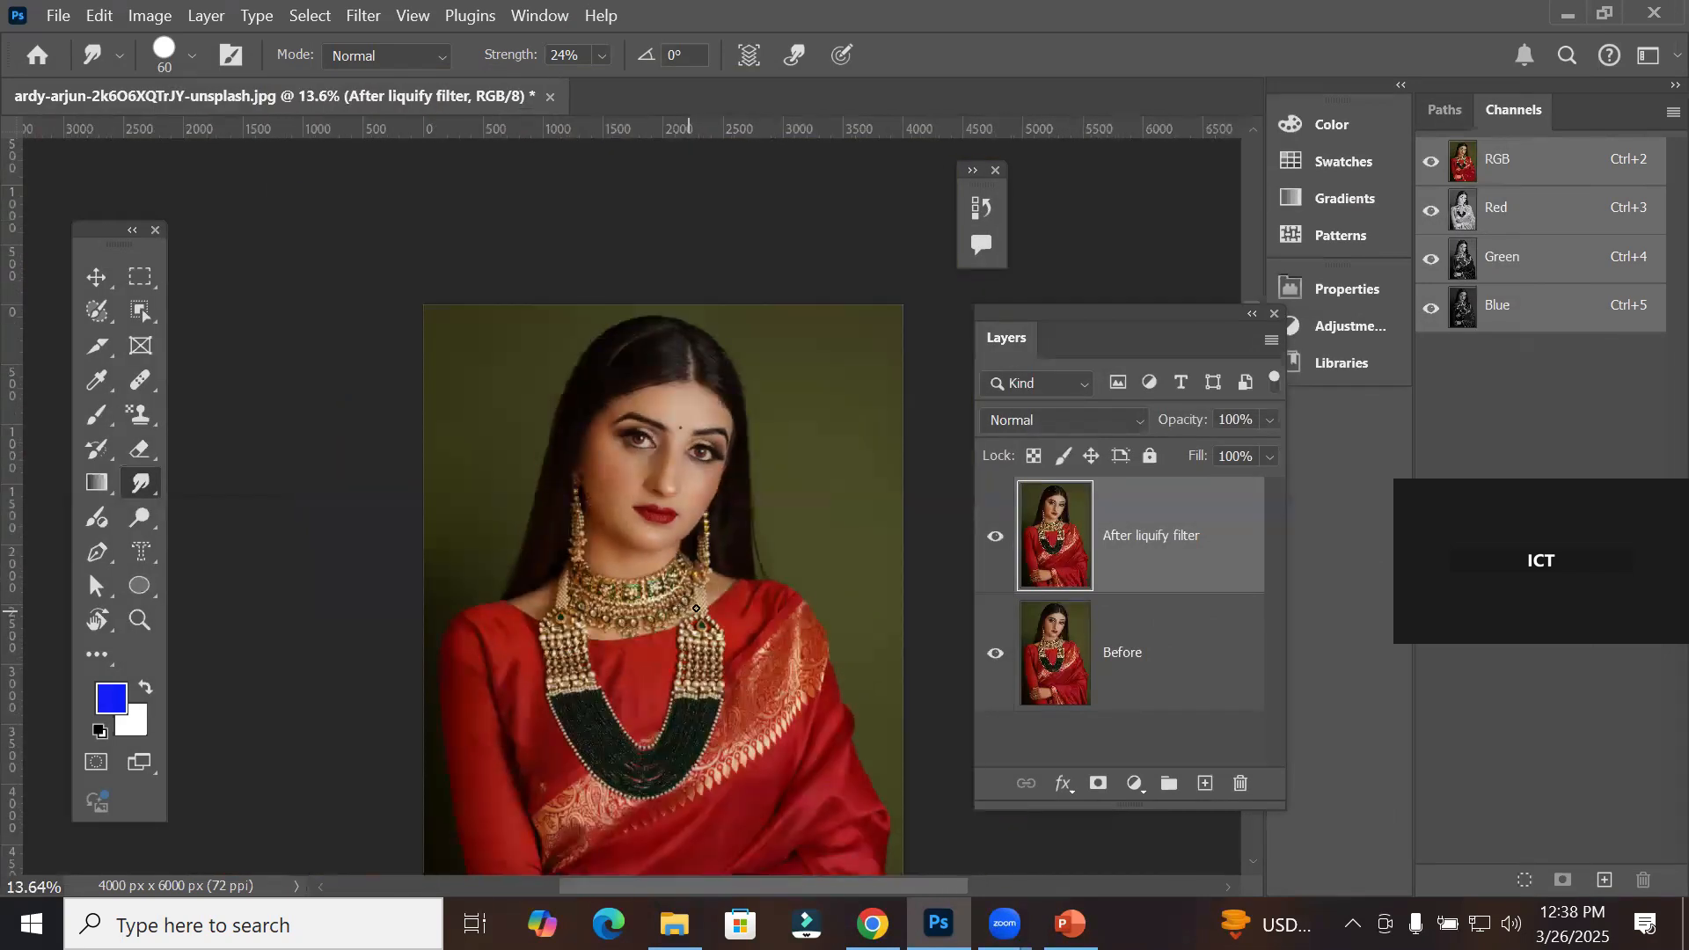
{"action": "left_click_drag", "start_coordinate": [670, 520], "coordinate": [576, 413]}
{"action": "scroll", "coordinate": [616, 462], "scroll_direction": "down", "scroll_amount": 1}
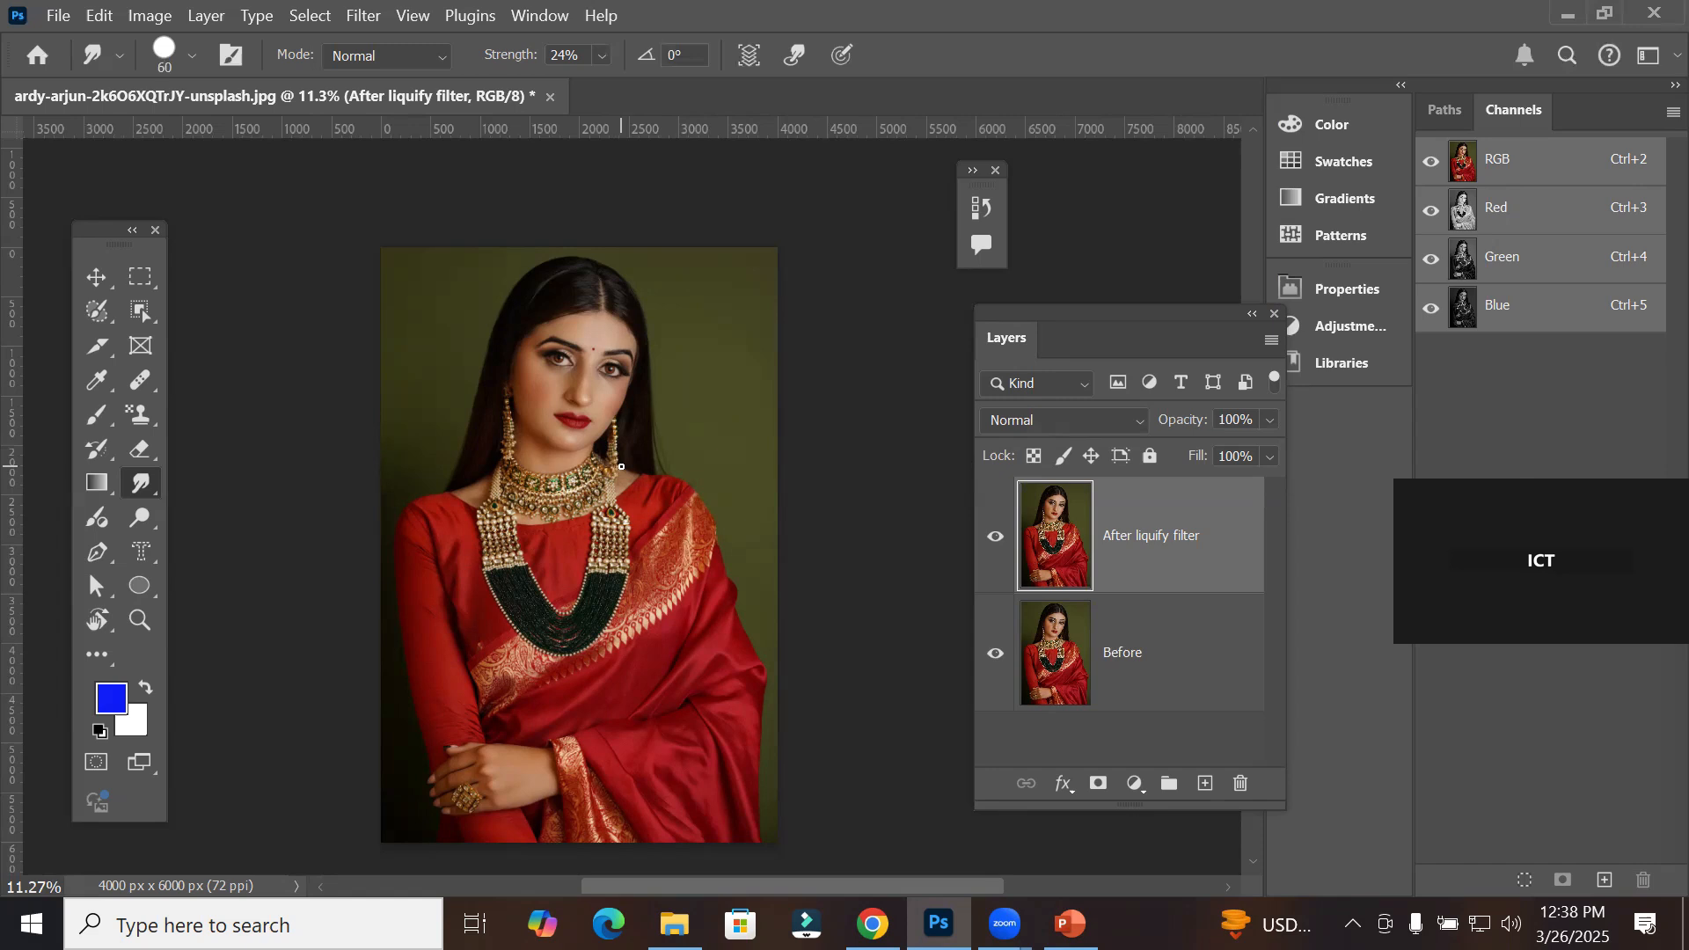
{"action": "left_click", "coordinate": [365, 15]}
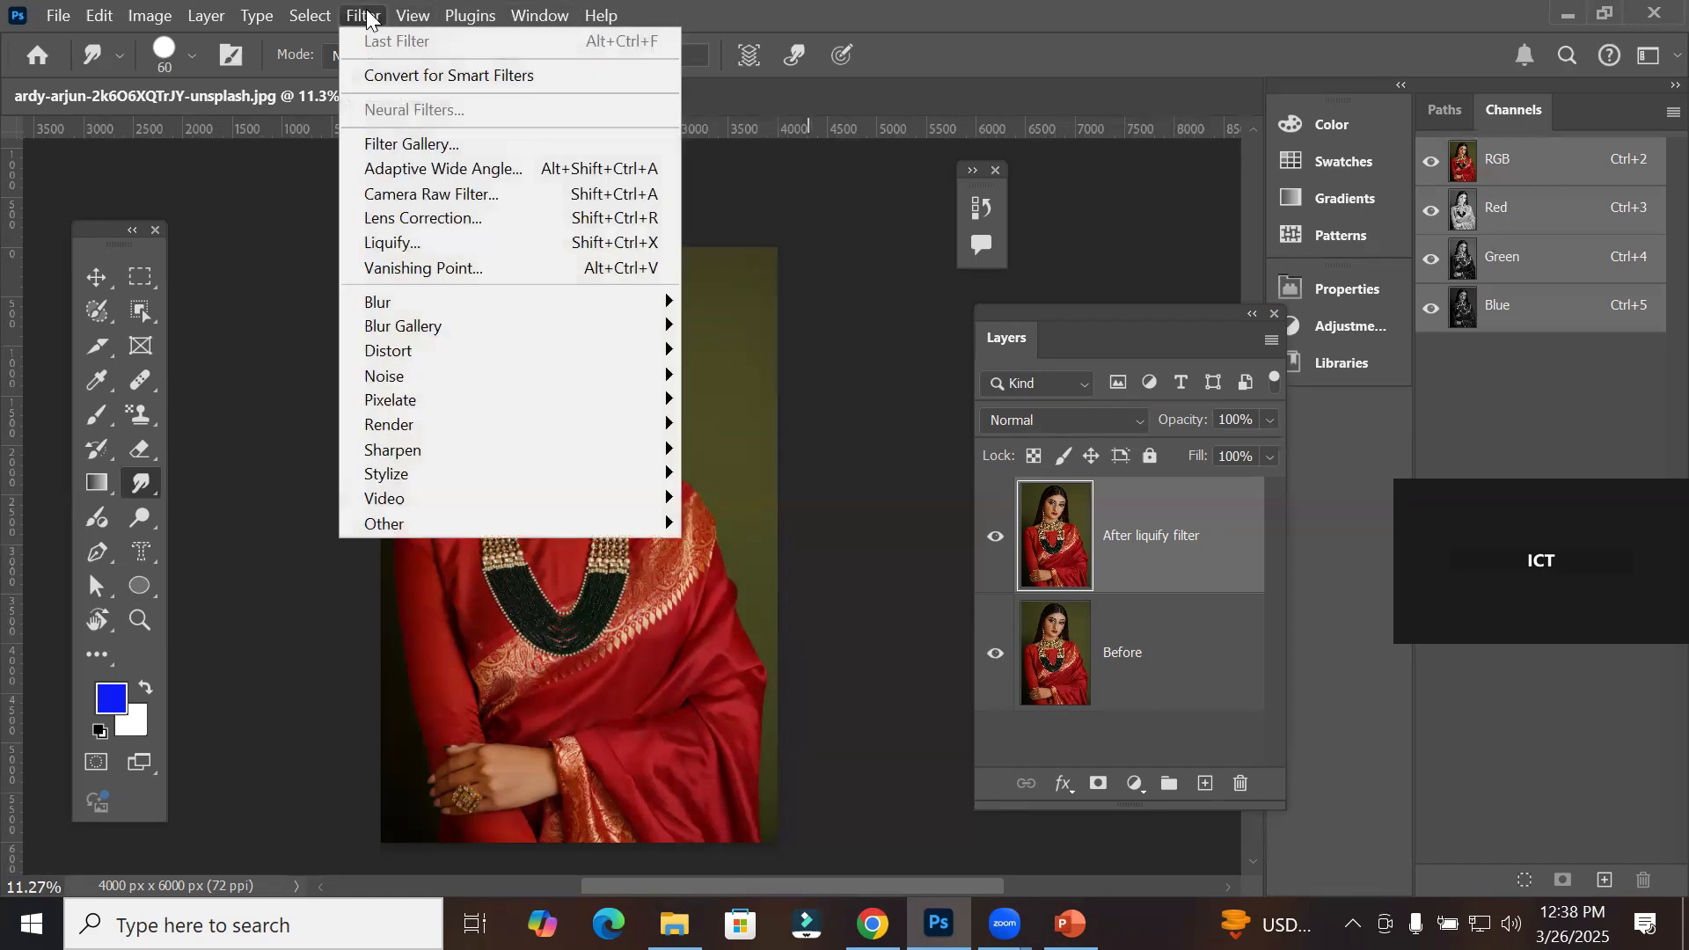
{"action": "left_click", "coordinate": [421, 246]}
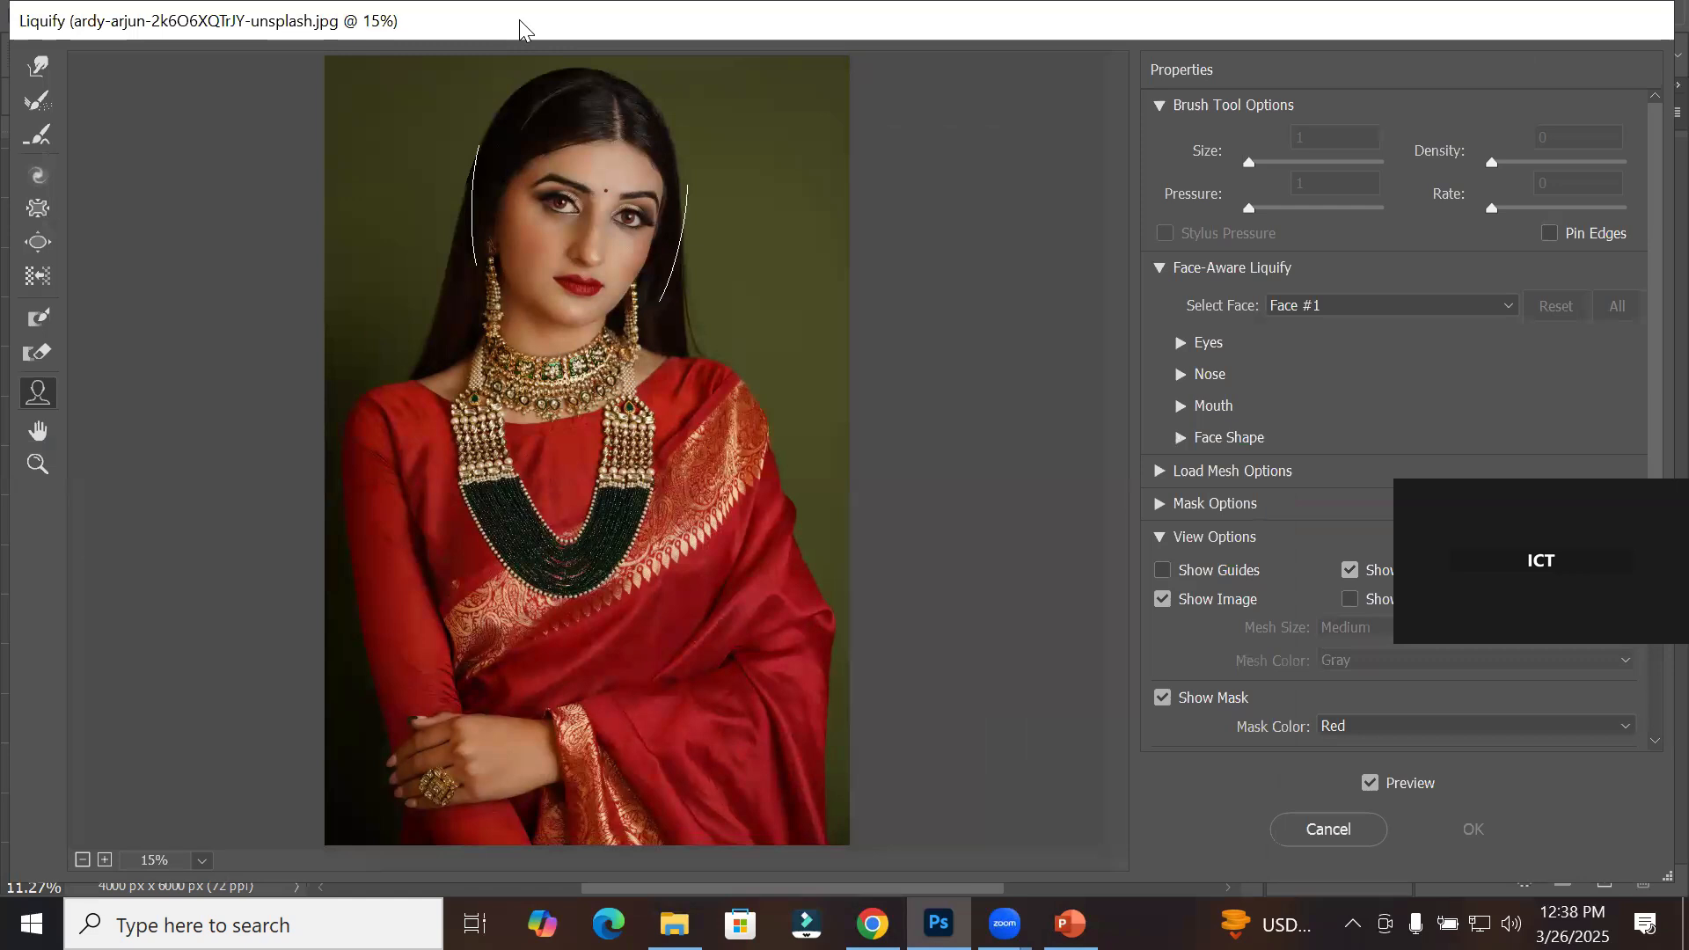
{"action": "left_click_drag", "start_coordinate": [519, 21], "coordinate": [551, 48]}
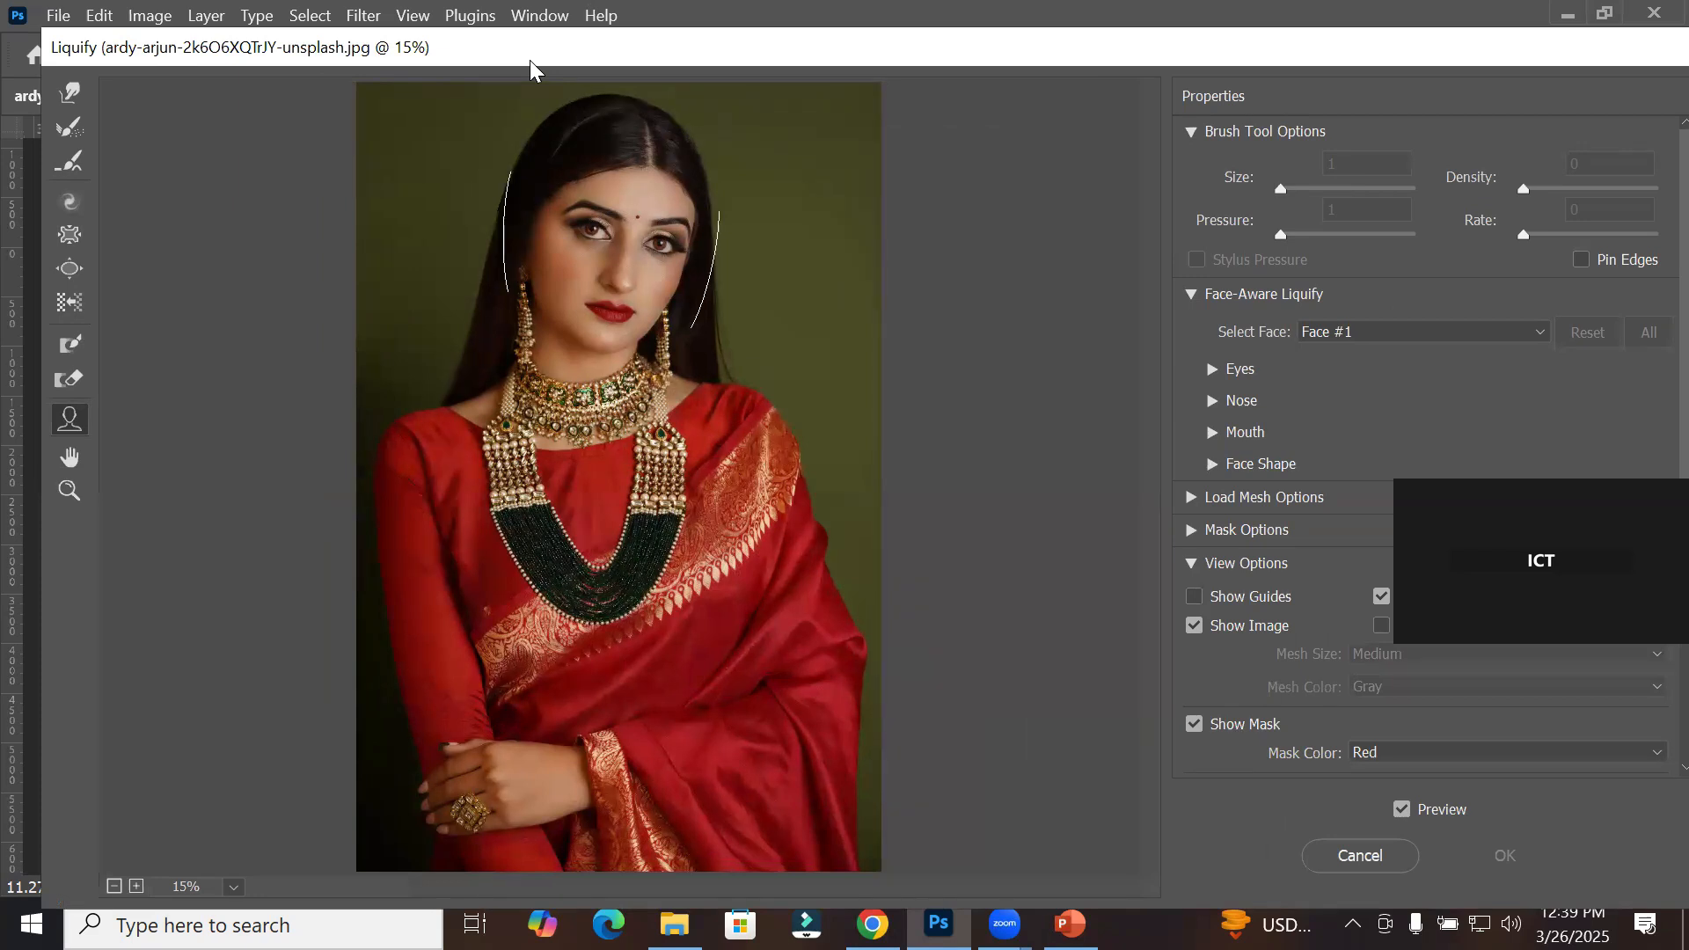
{"action": "left_click_drag", "start_coordinate": [531, 69], "coordinate": [494, 43]}
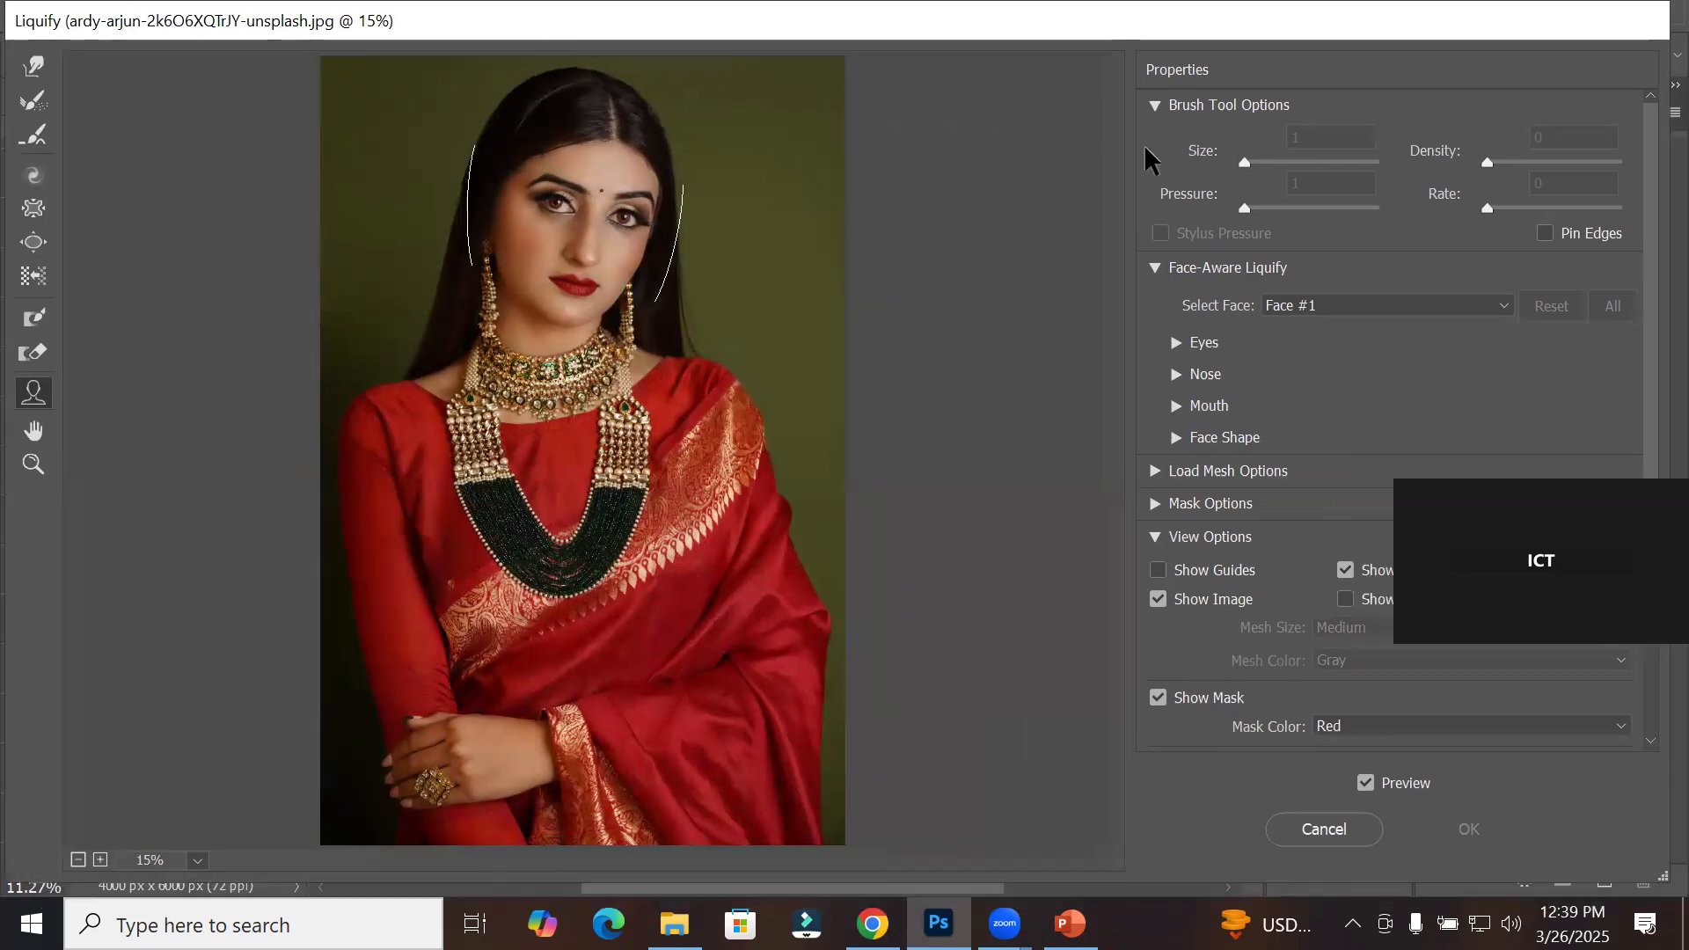
Step: Examine the Eyes, Nose and Mouth settings available under Face-Aware Liquify
{"action": "left_click", "coordinate": [1176, 343]}
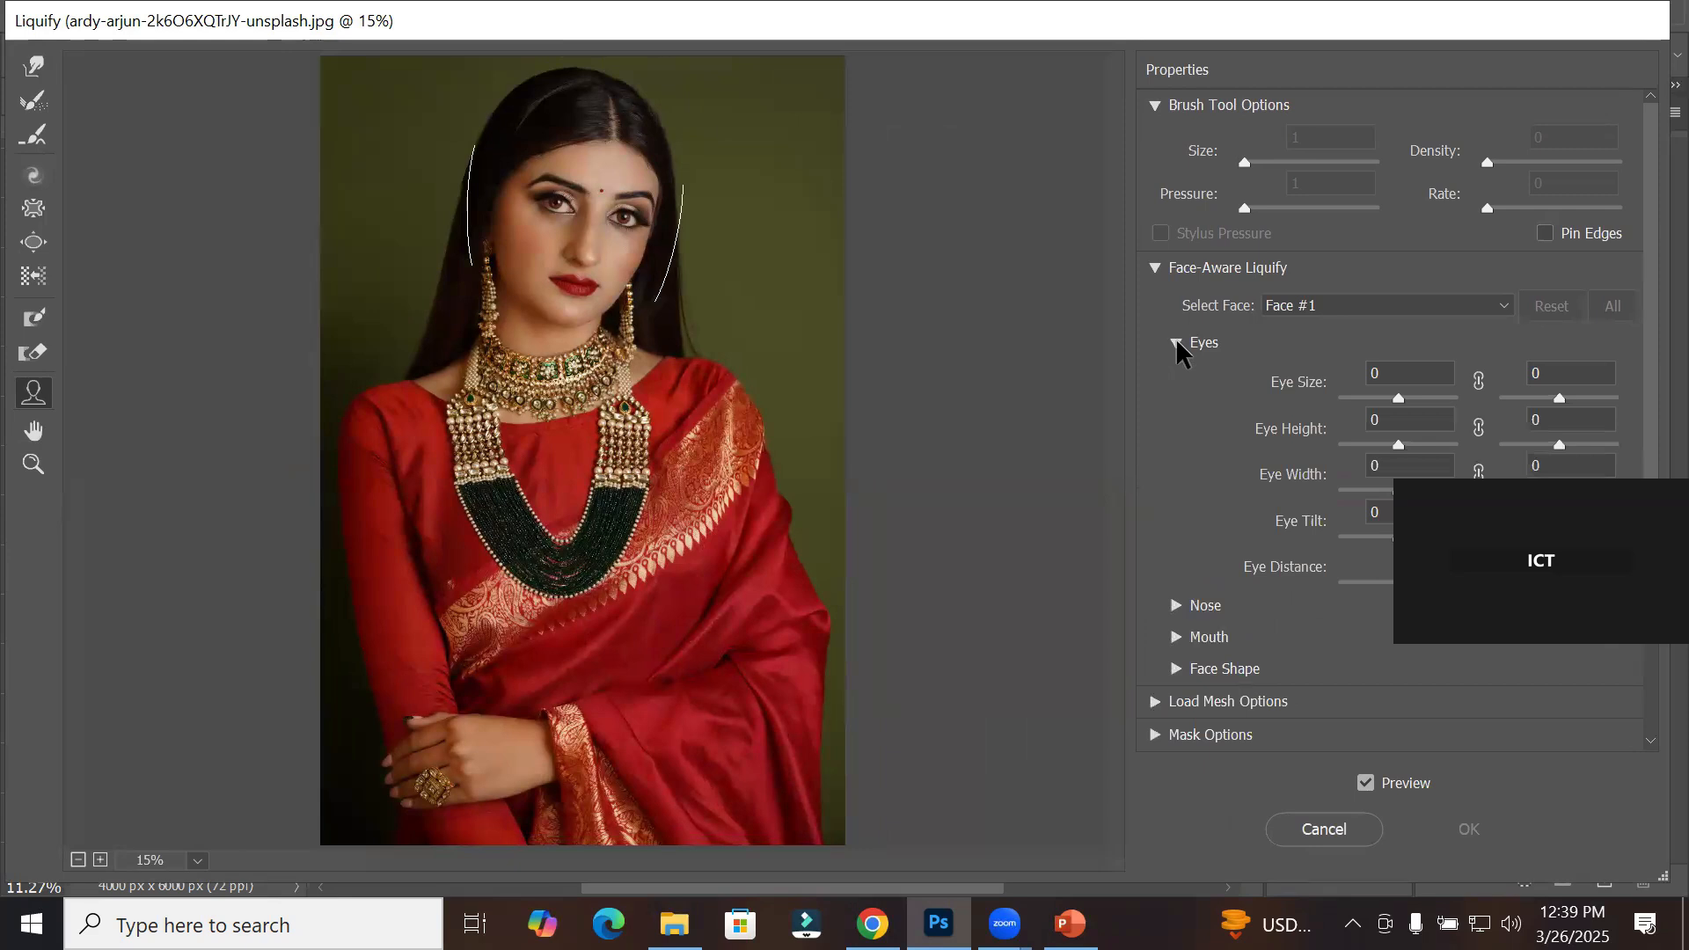
{"action": "left_click", "coordinate": [1176, 343]}
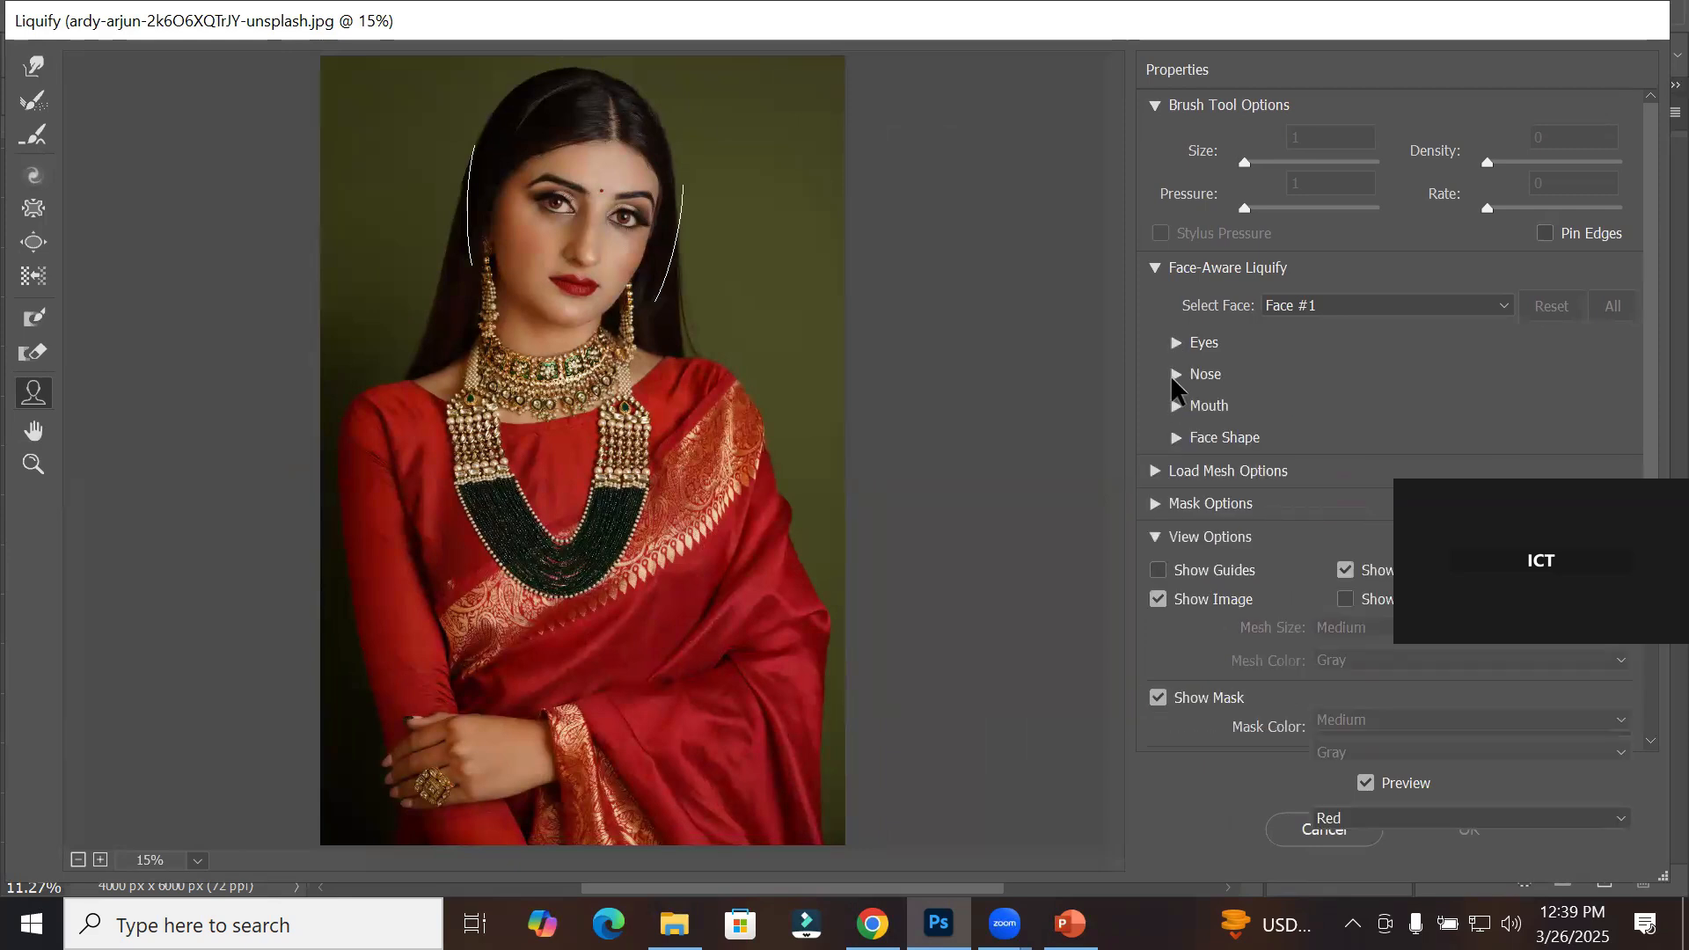
{"action": "left_click", "coordinate": [1176, 376]}
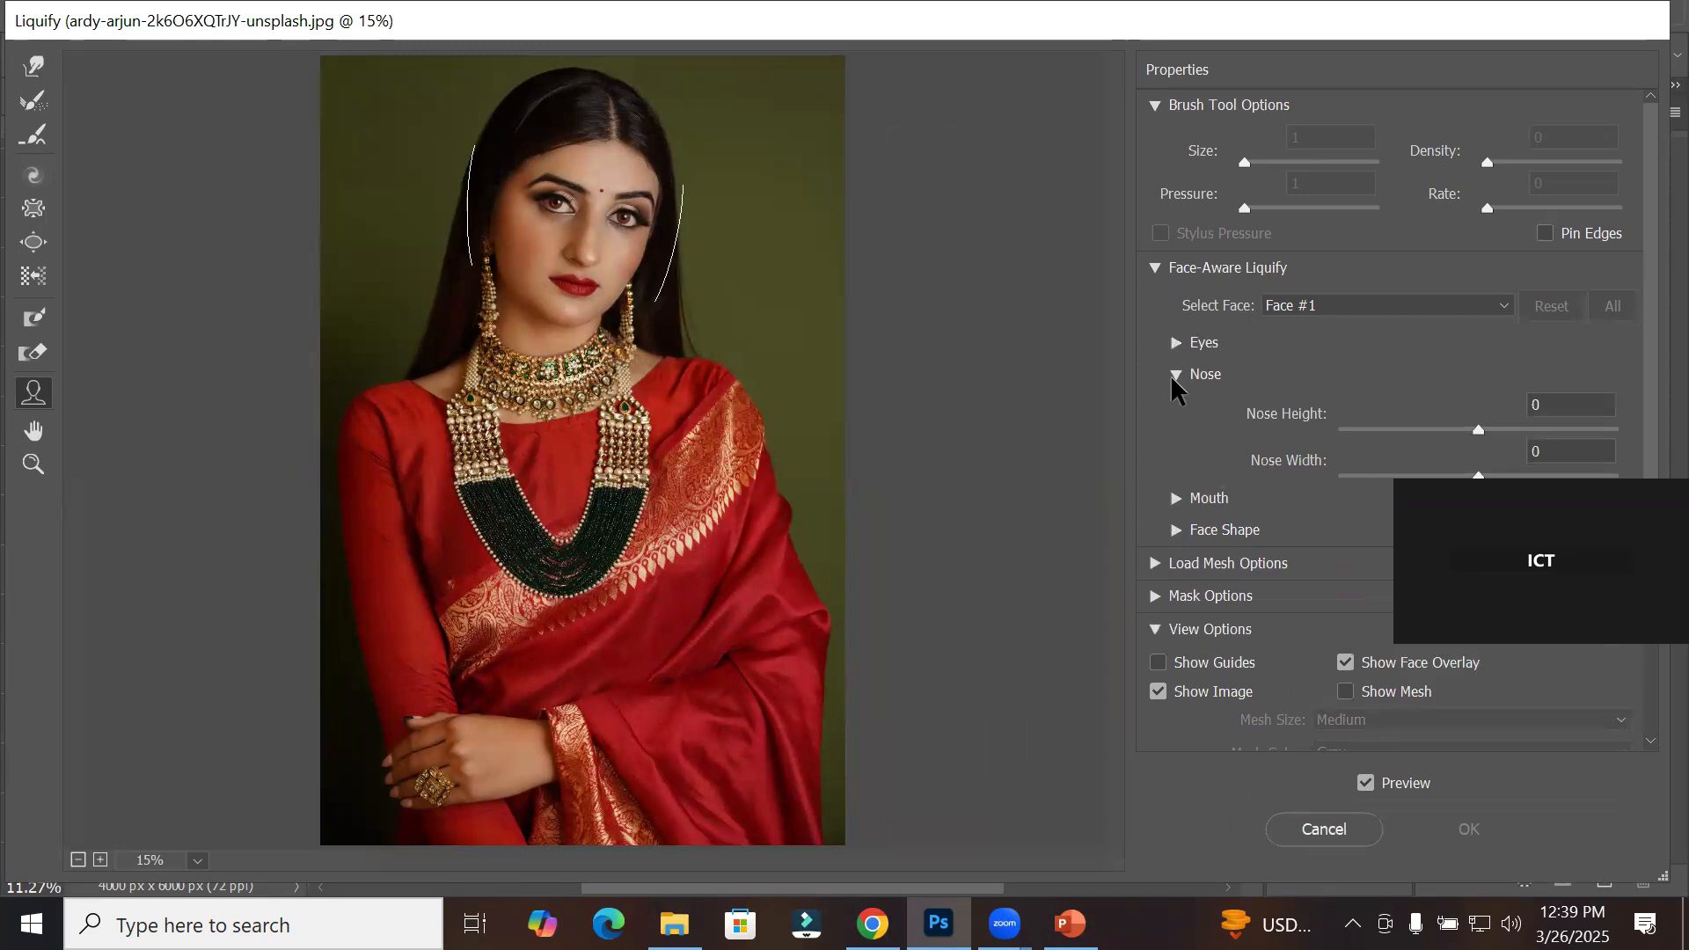
{"action": "left_click", "coordinate": [1174, 377]}
{"action": "left_click", "coordinate": [1178, 345]}
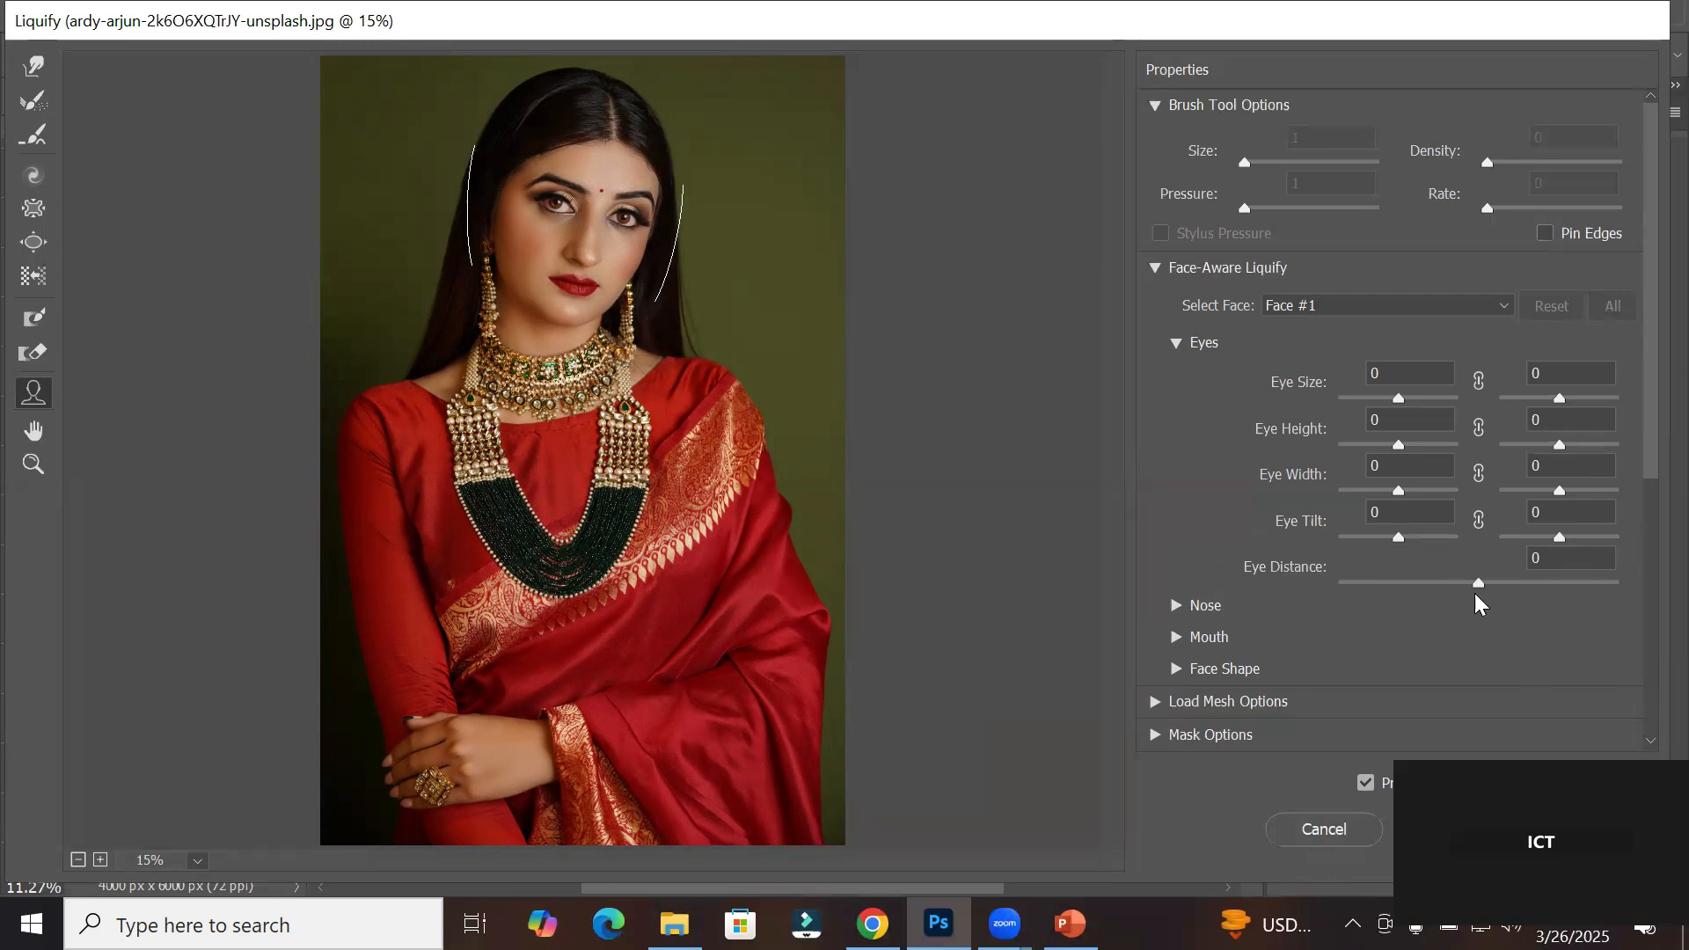
{"action": "left_click", "coordinate": [1175, 345]}
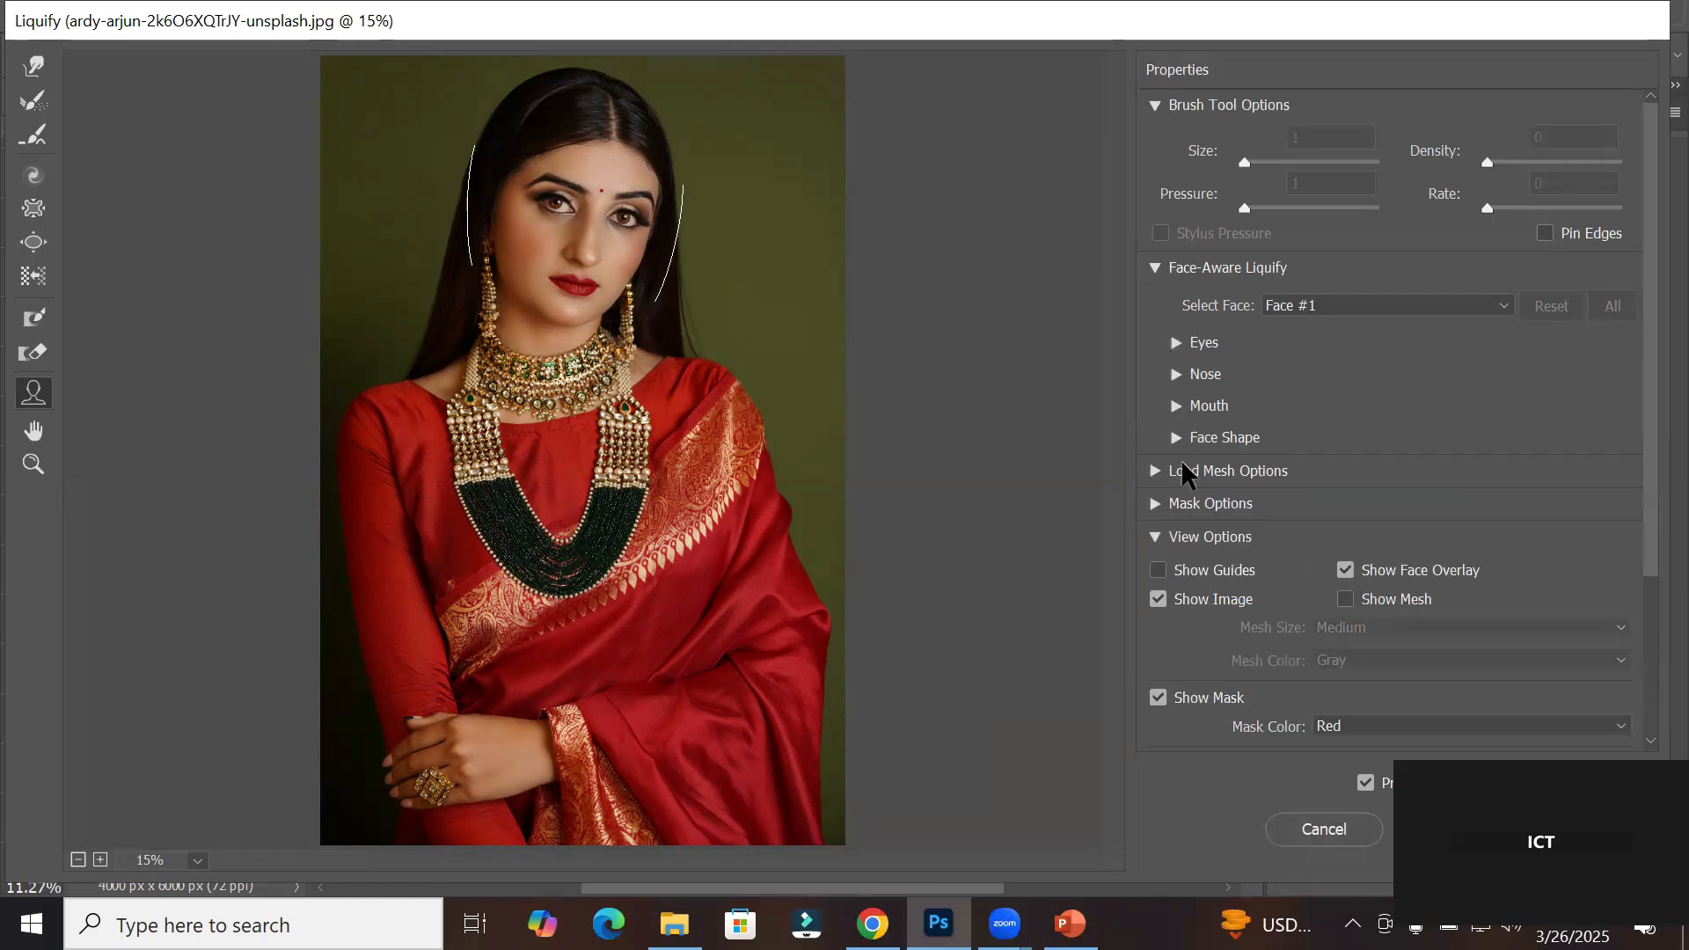
{"action": "left_click", "coordinate": [1176, 407]}
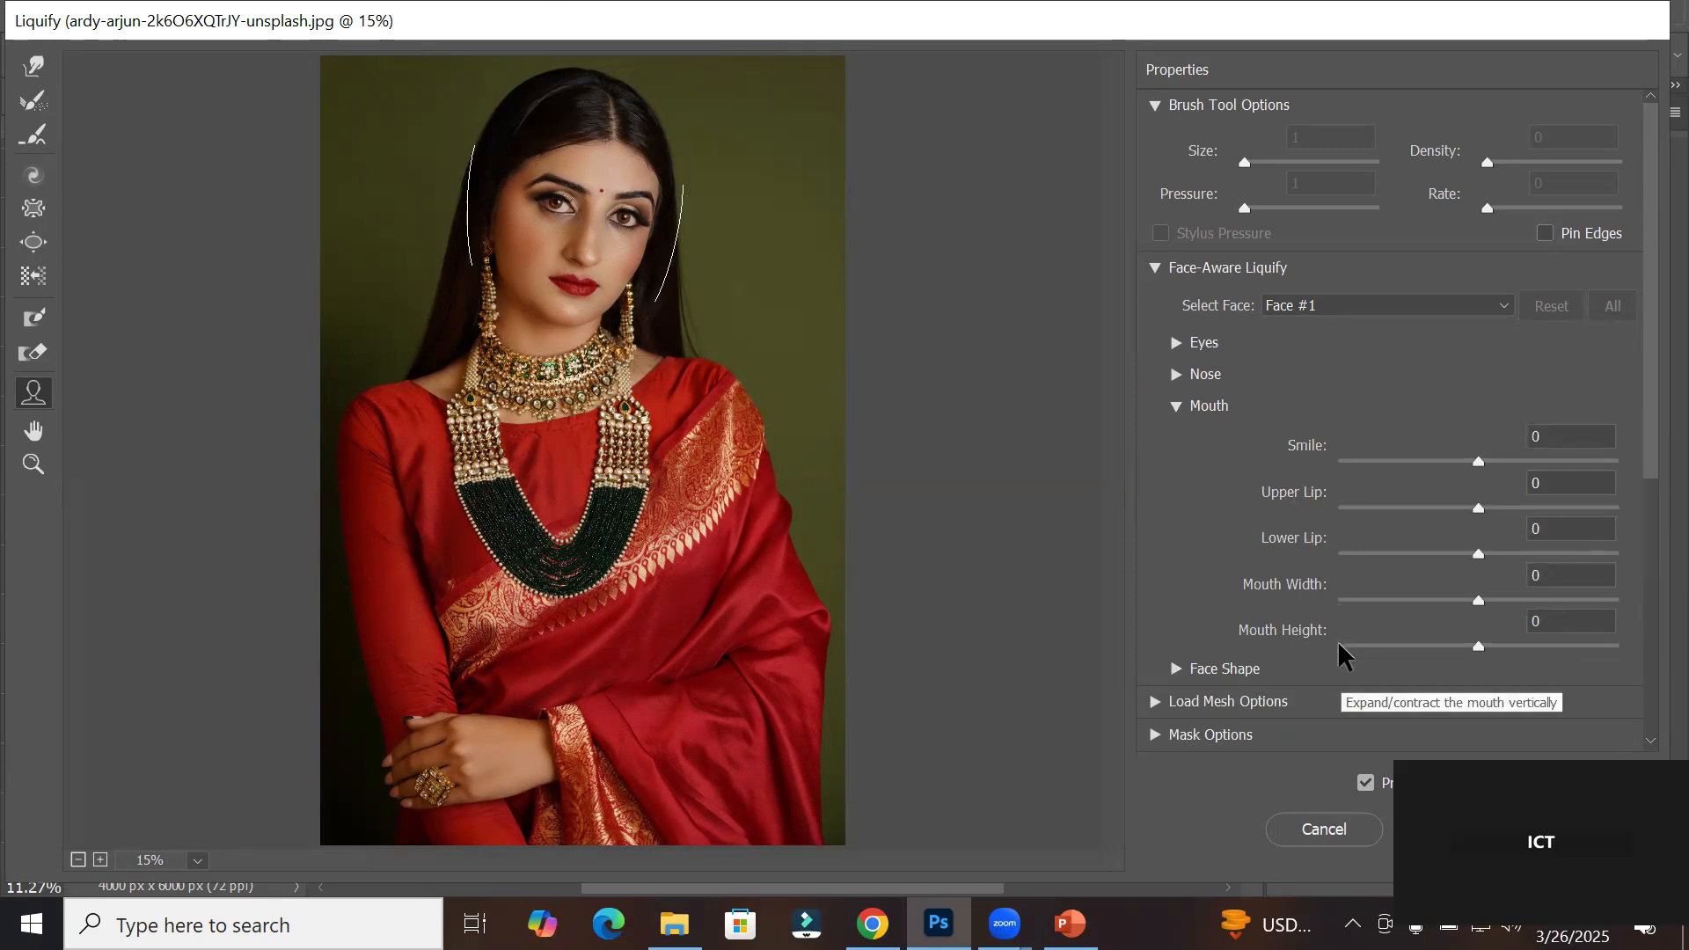
{"action": "left_click", "coordinate": [1175, 410]}
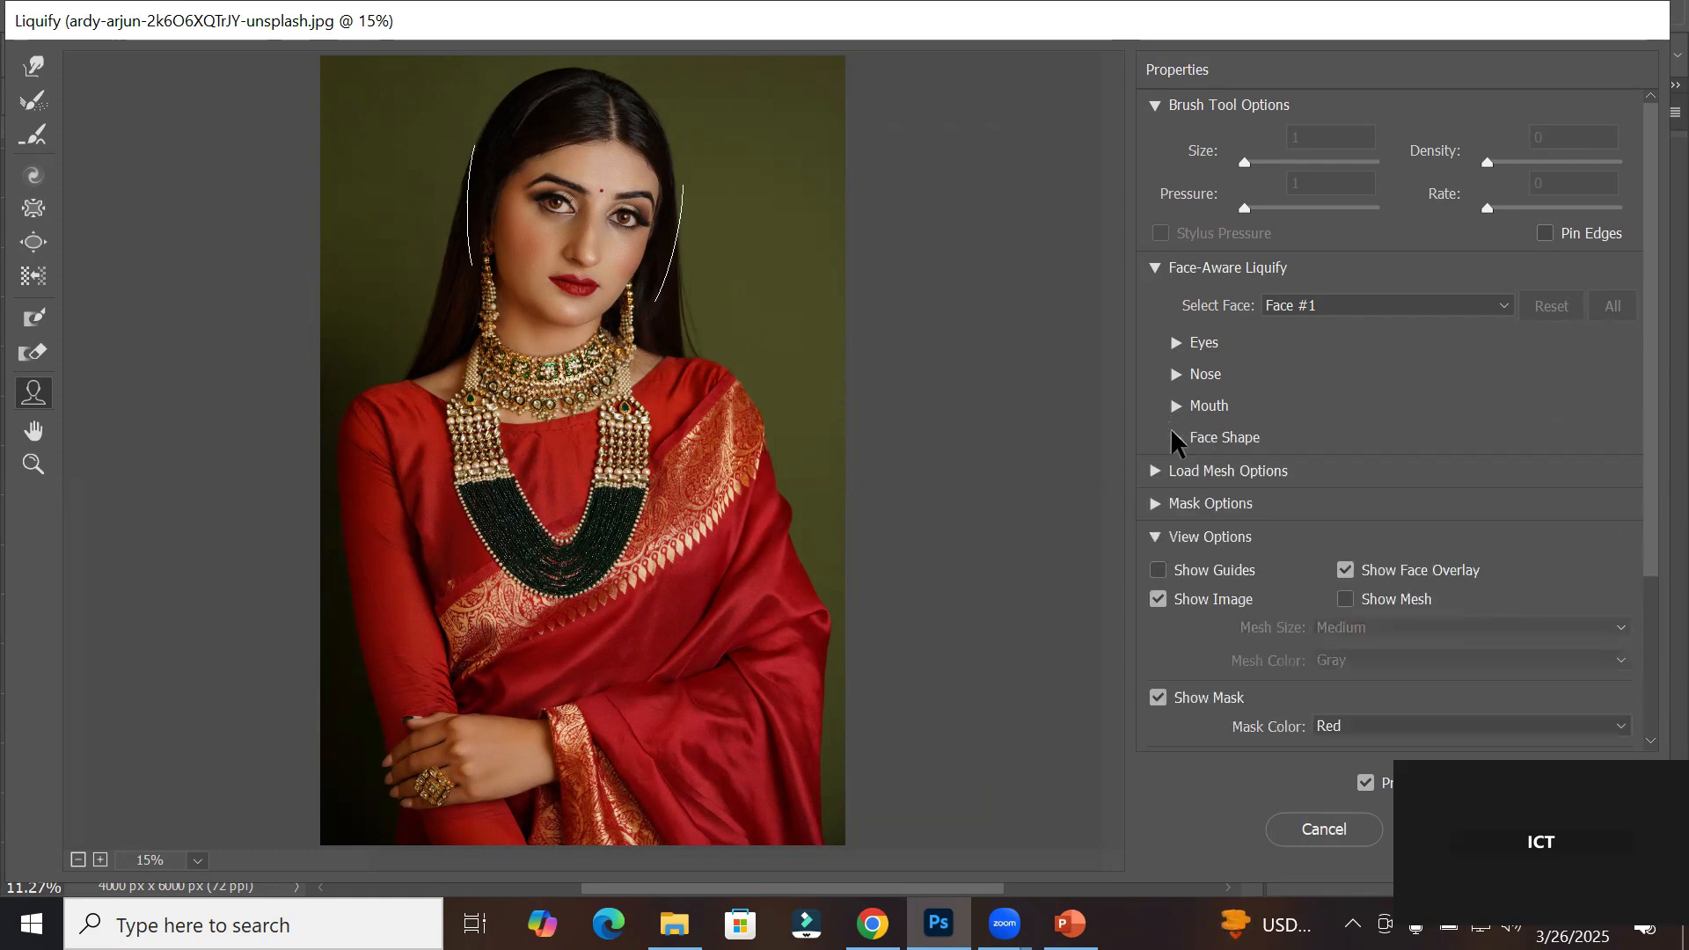
{"action": "left_click", "coordinate": [1151, 482]}
{"action": "left_click", "coordinate": [1151, 486]}
Step: Examine the on-image adjustment handles around the woman's face outline, both eyes and nose up close
{"action": "key", "text": "ctrl+plus"}
{"action": "key", "text": "ctrl+plus"}
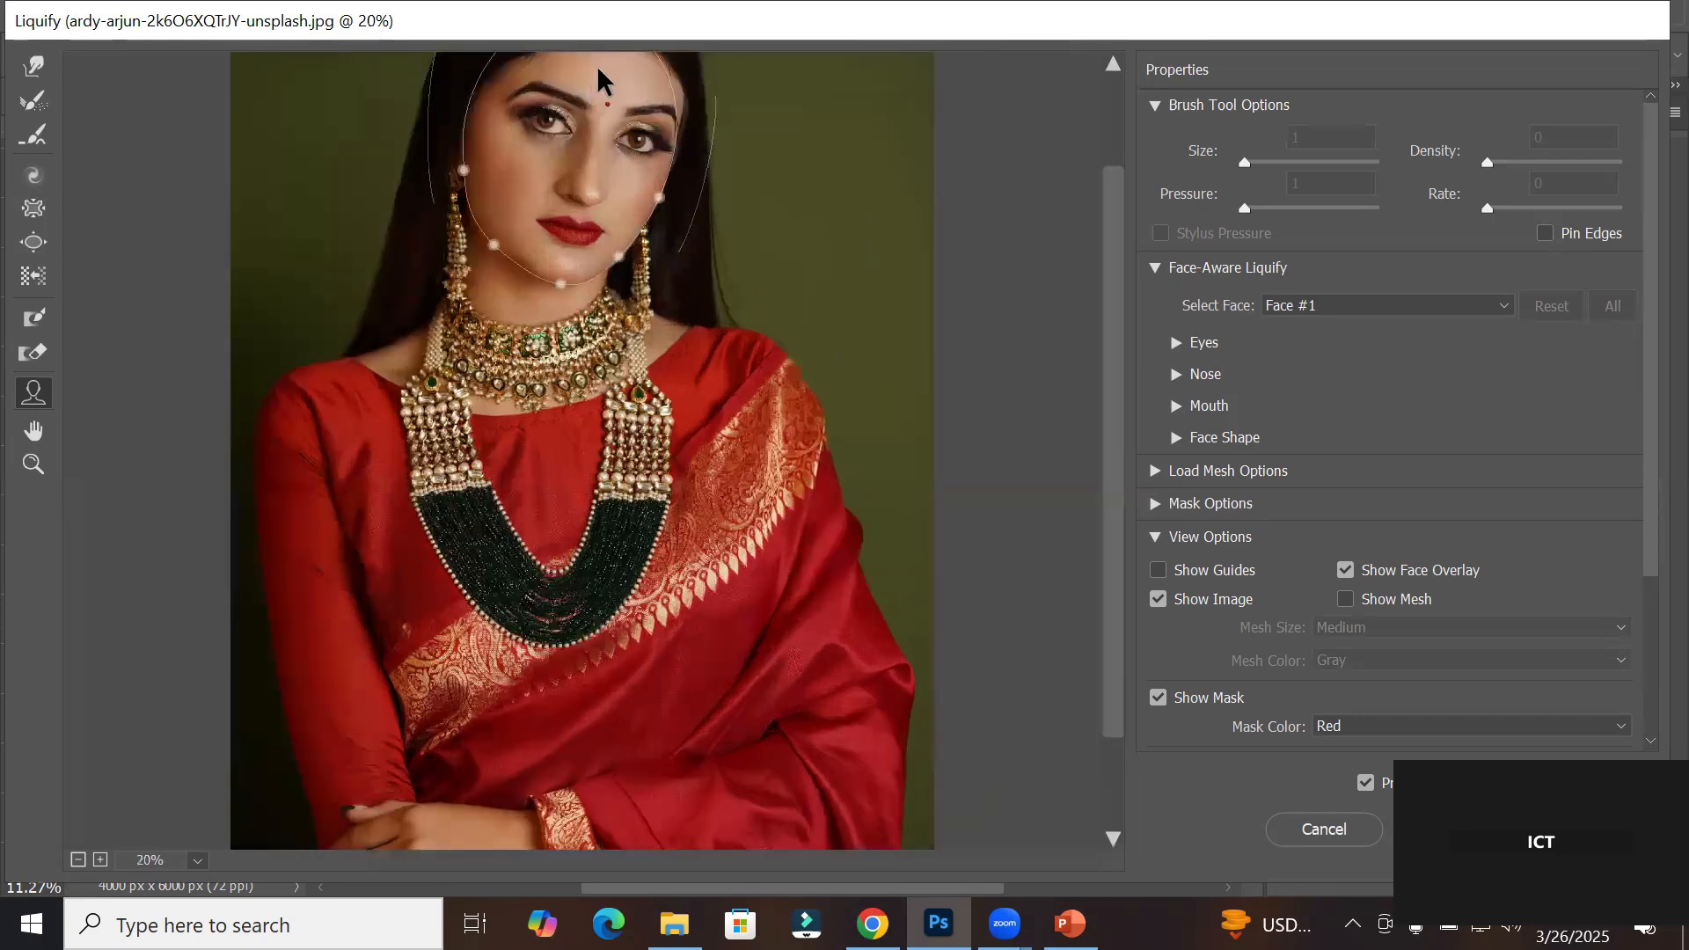
{"action": "scroll", "coordinate": [648, 455], "scroll_direction": "up", "scroll_amount": 3}
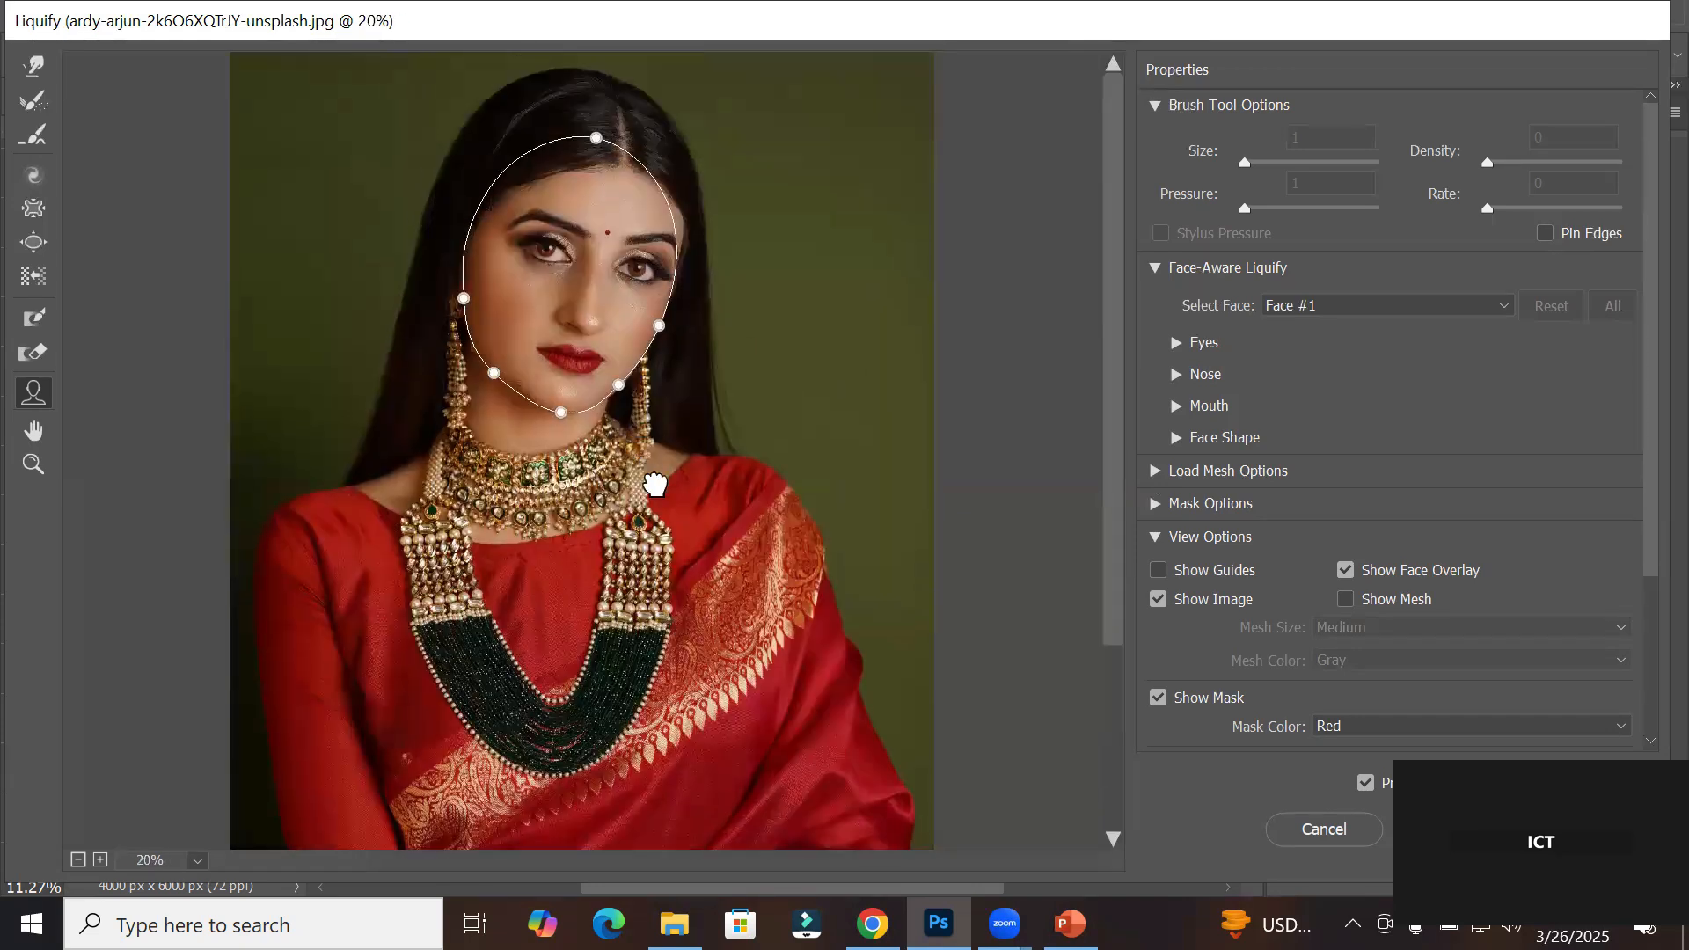
{"action": "scroll", "coordinate": [539, 124], "scroll_direction": "up", "scroll_amount": 2}
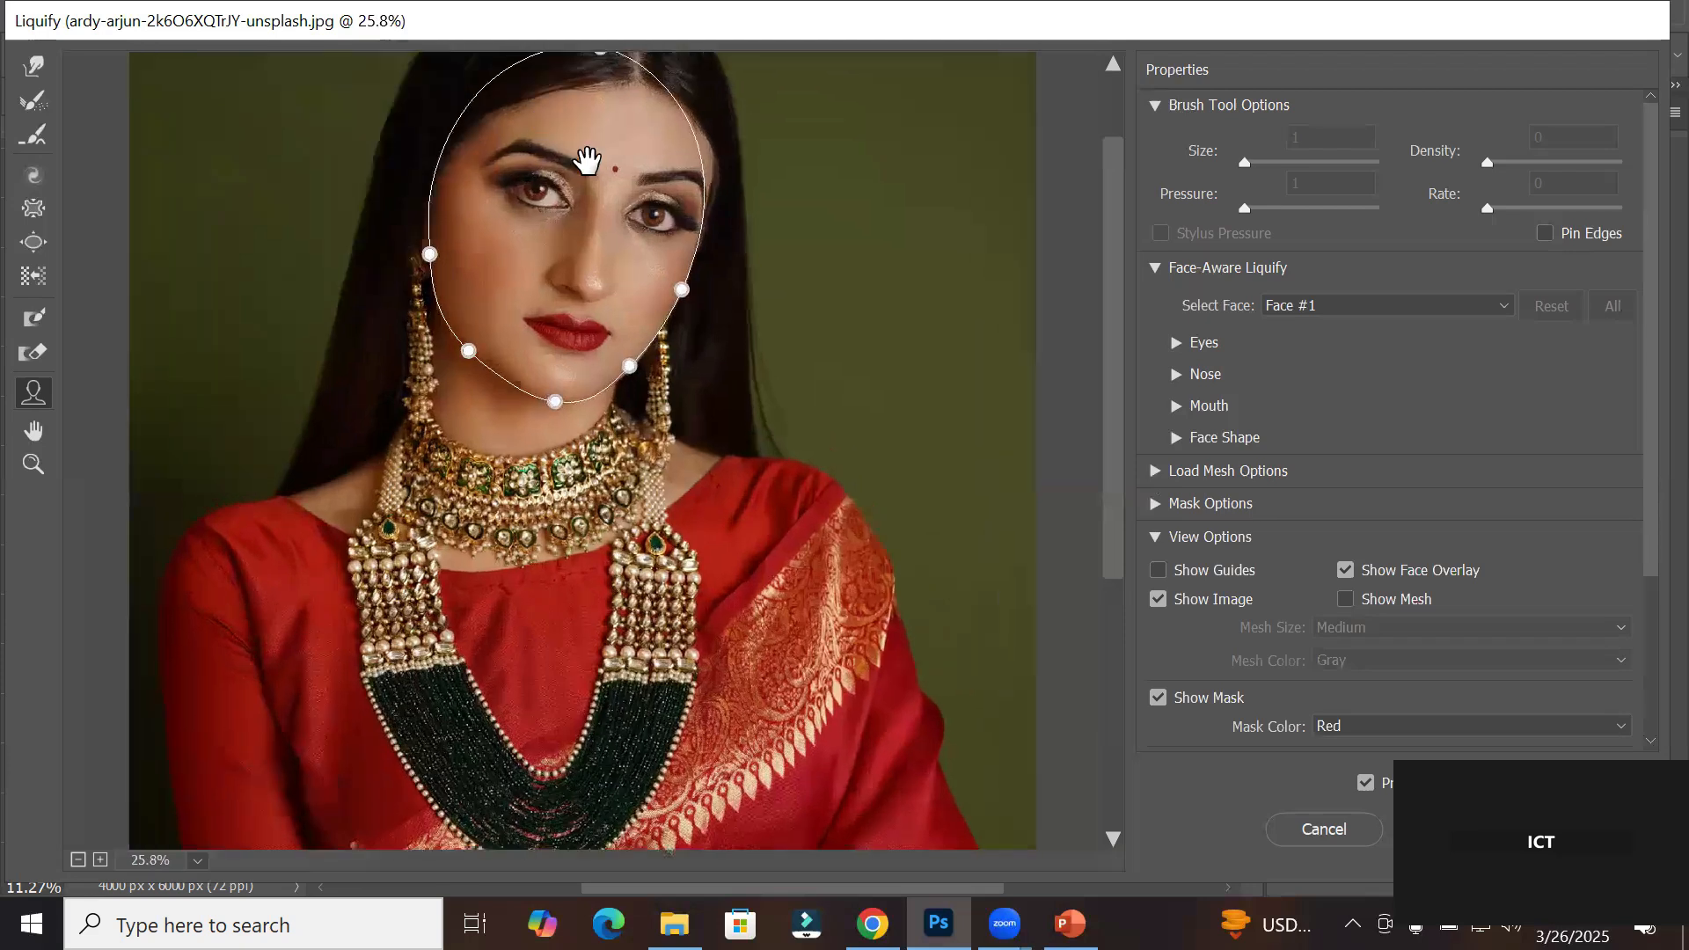
{"action": "scroll", "coordinate": [626, 201], "scroll_direction": "up", "scroll_amount": 3}
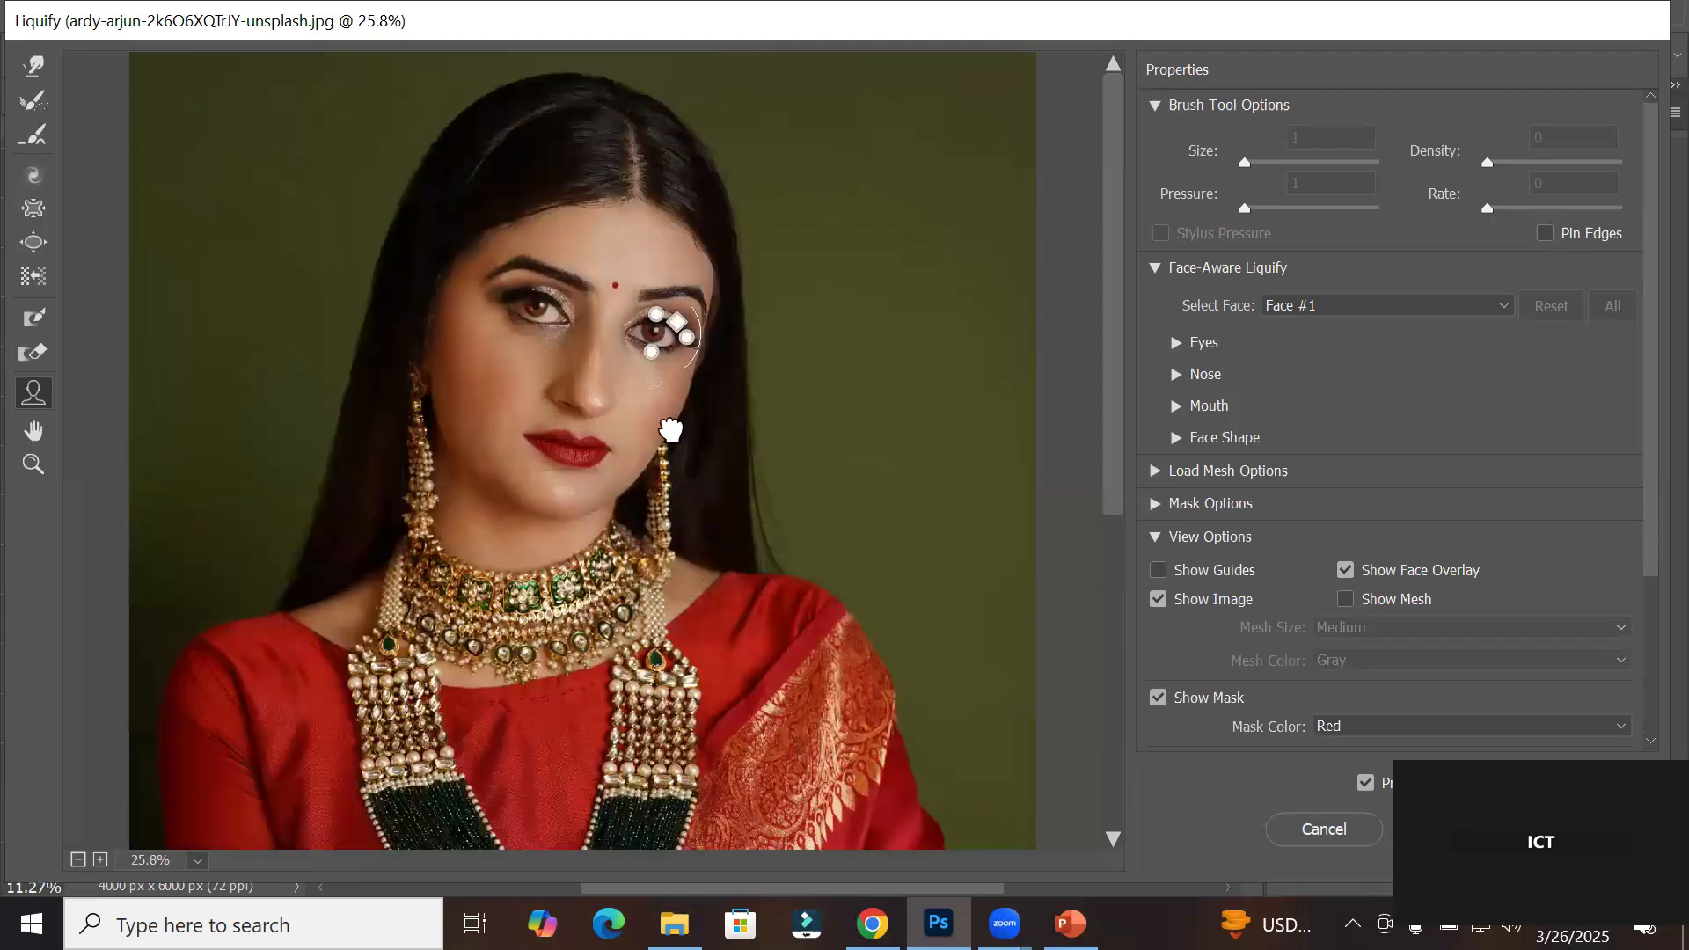
{"action": "scroll", "coordinate": [536, 233], "scroll_direction": "up", "scroll_amount": 5}
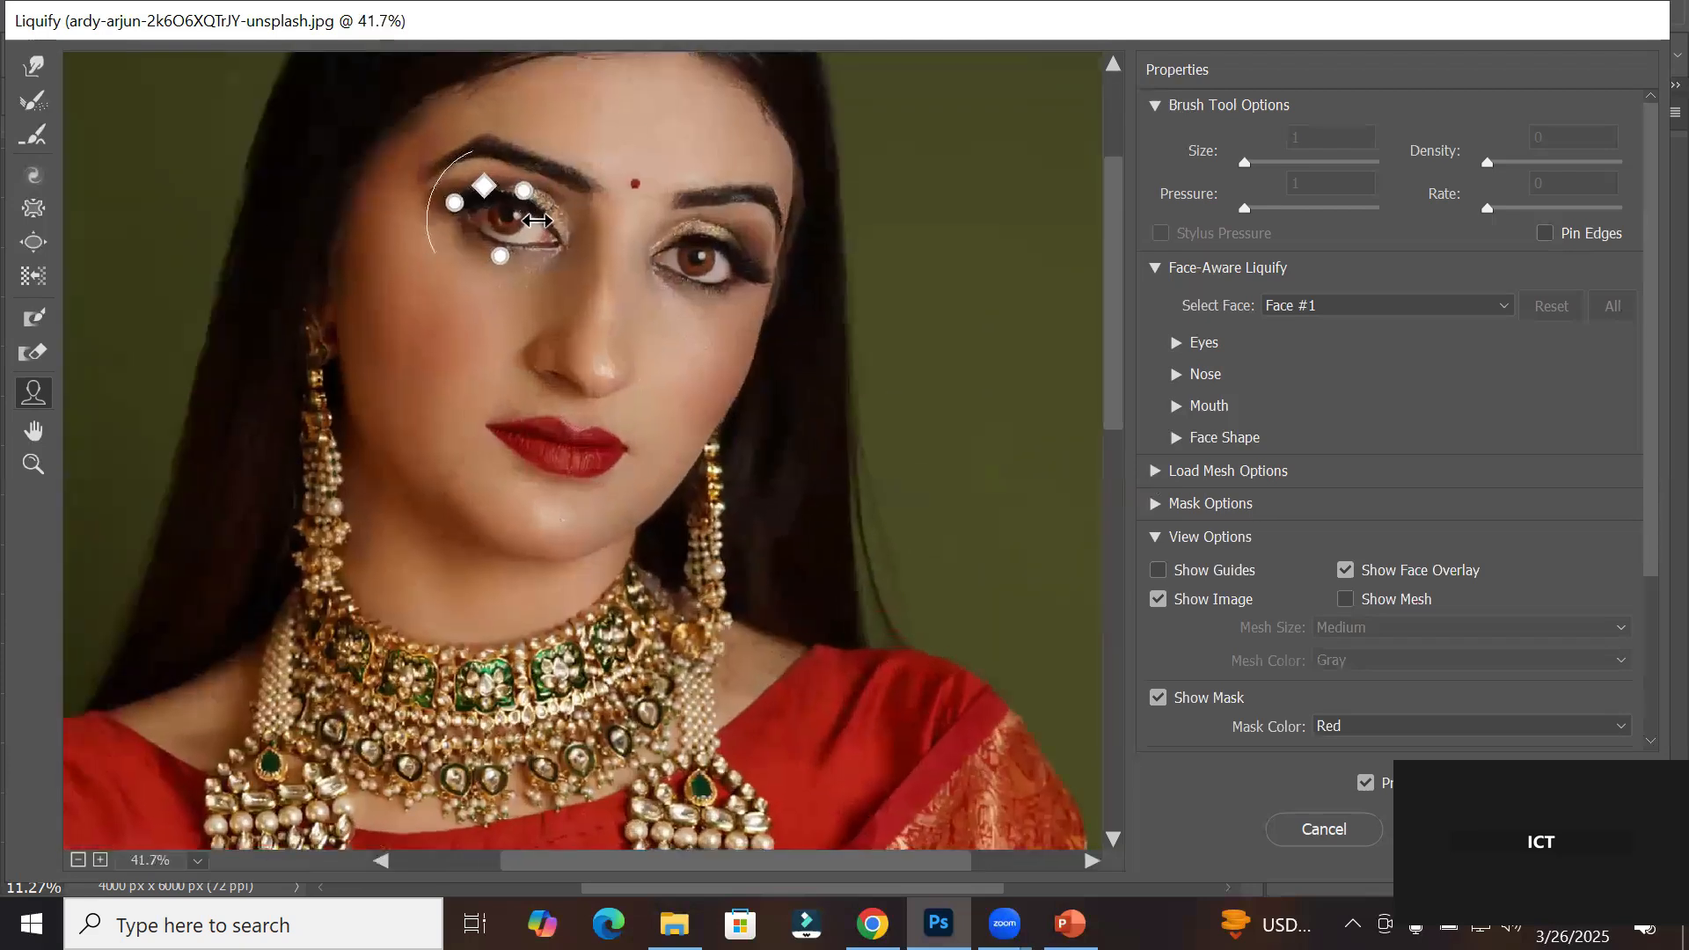
{"action": "scroll", "coordinate": [553, 206], "scroll_direction": "up", "scroll_amount": 3}
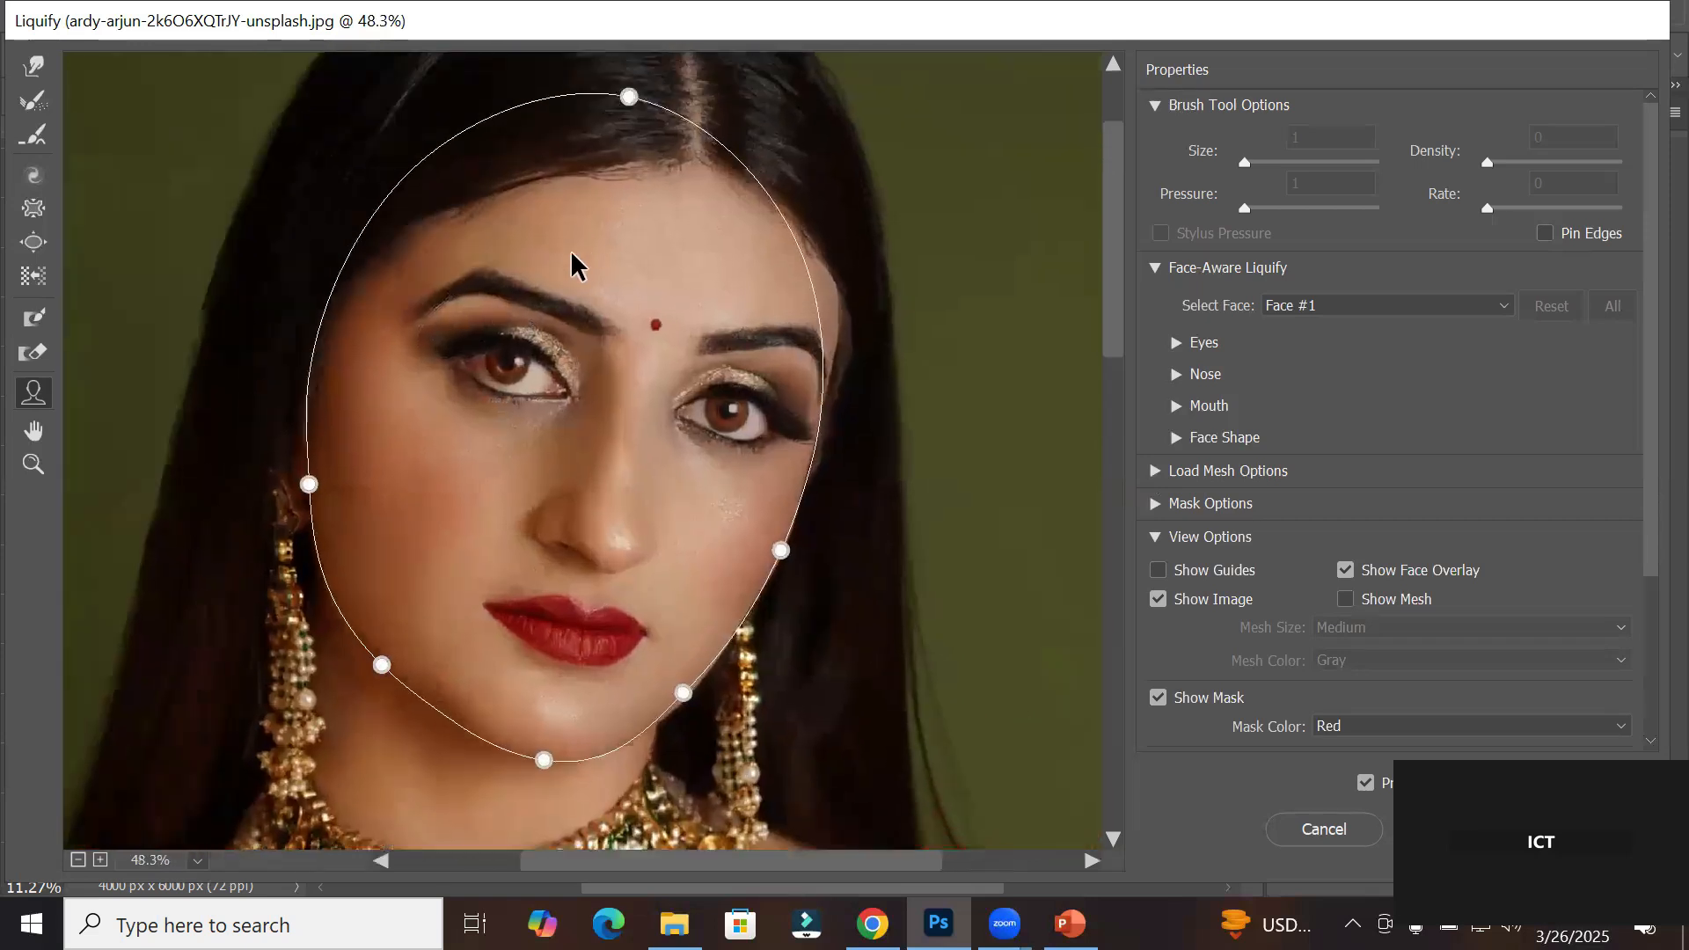
{"action": "mouse_move", "coordinate": [542, 347]}
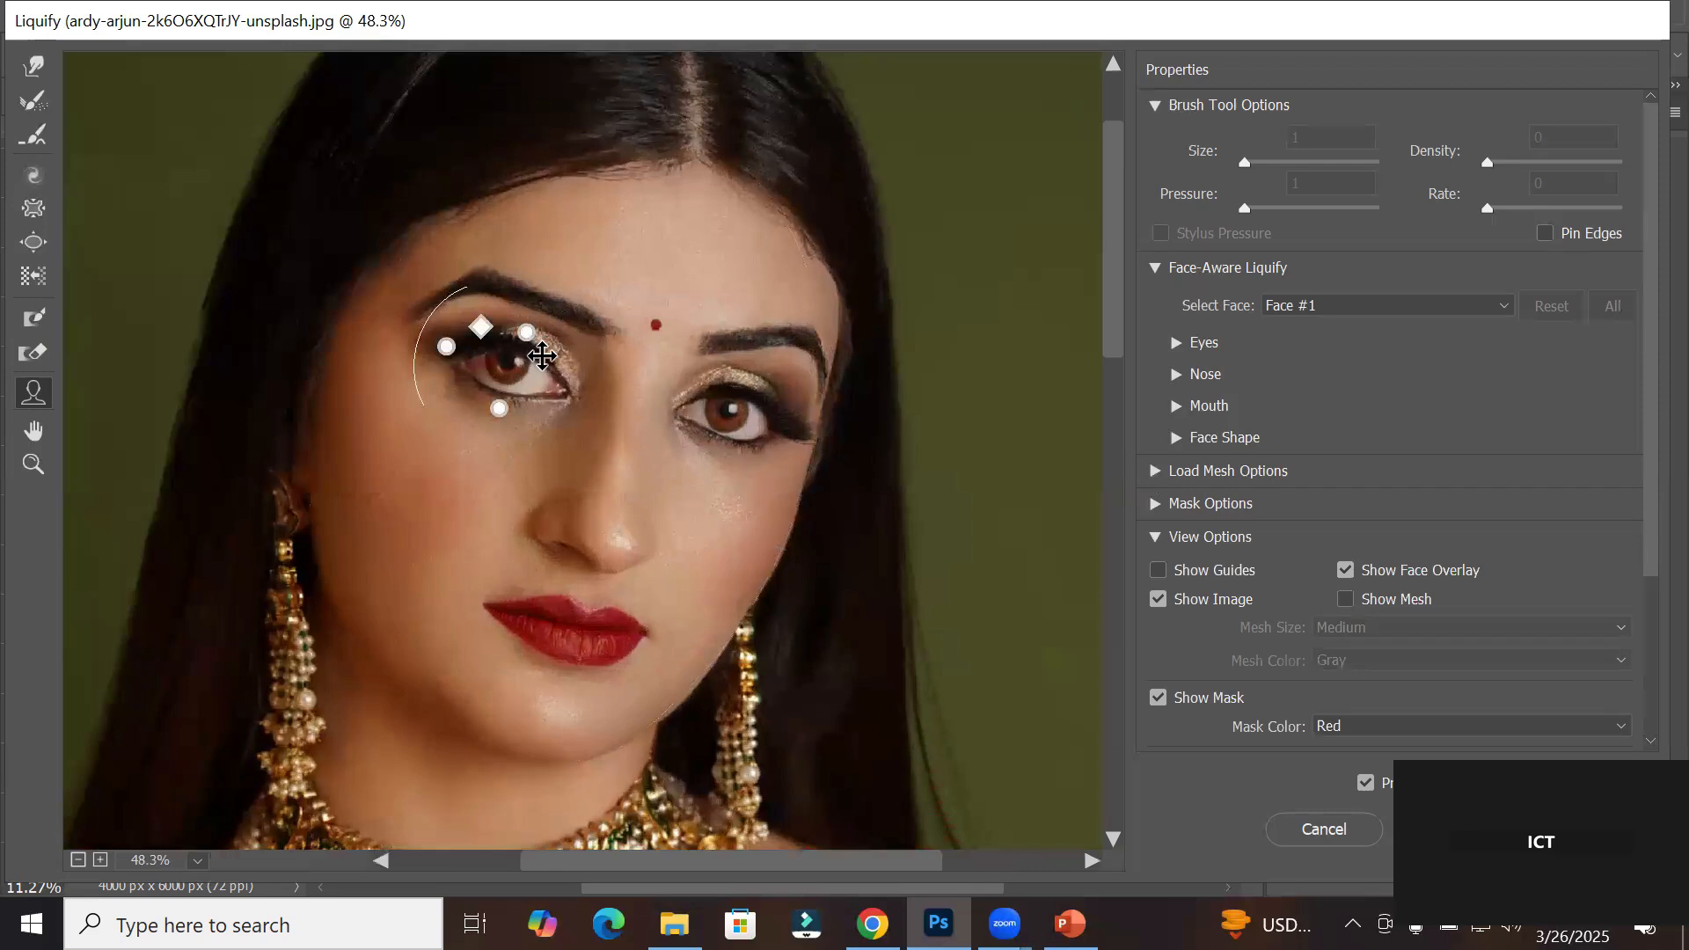
{"action": "mouse_move", "coordinate": [738, 400]}
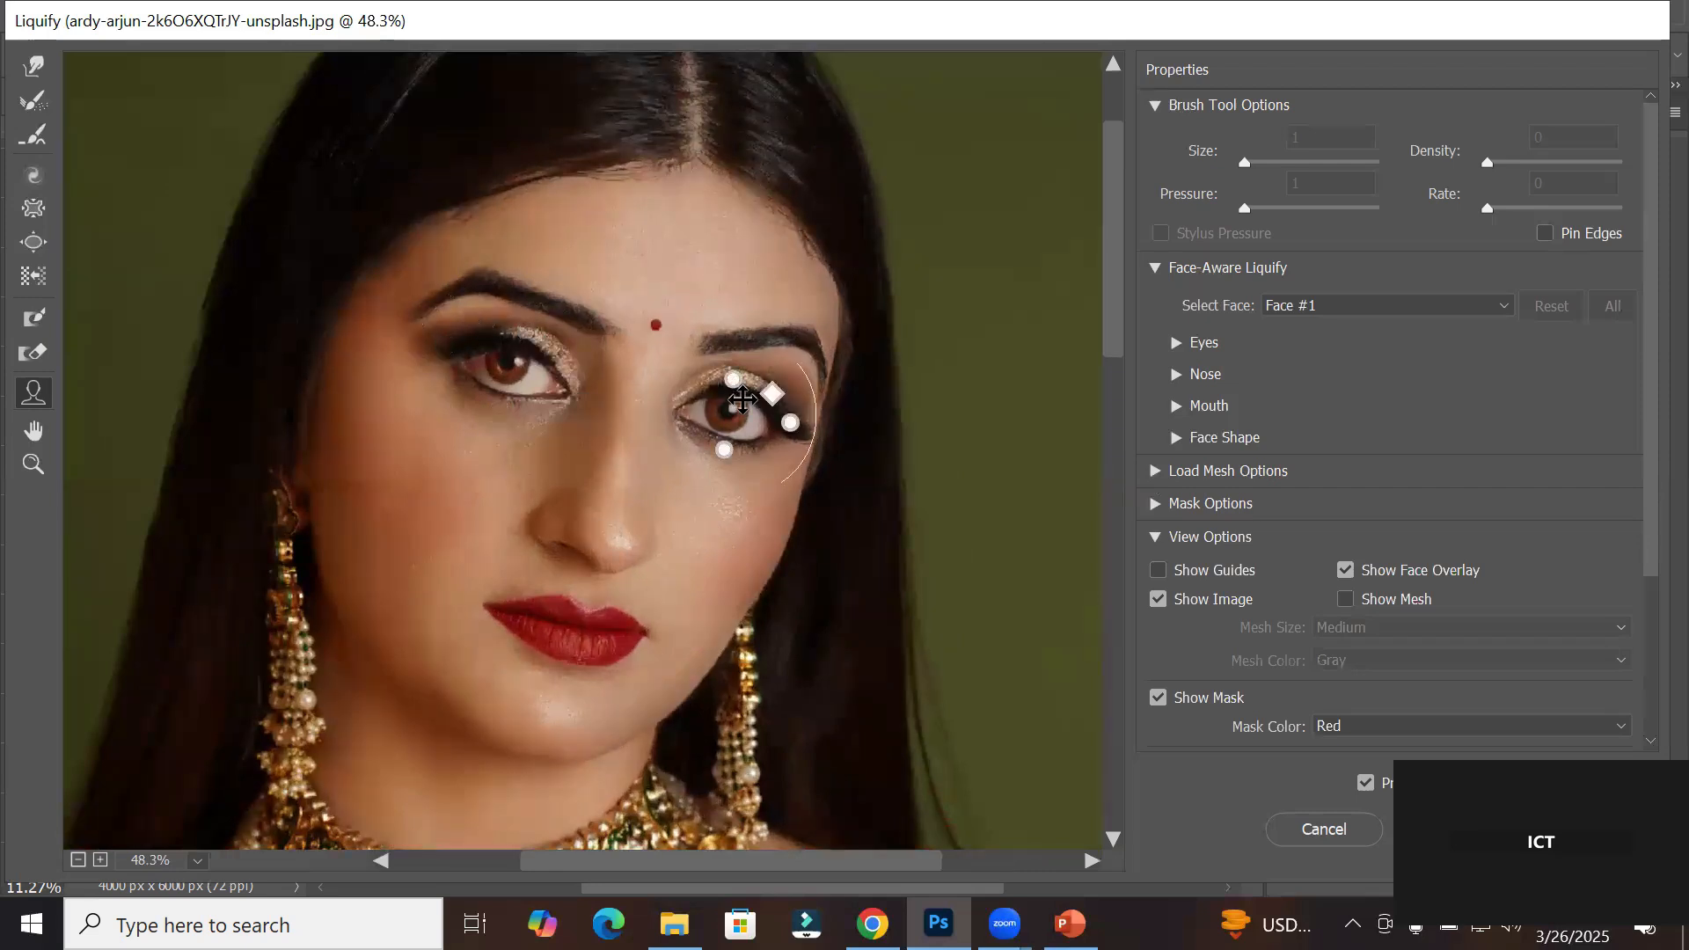
{"action": "mouse_move", "coordinate": [604, 509]}
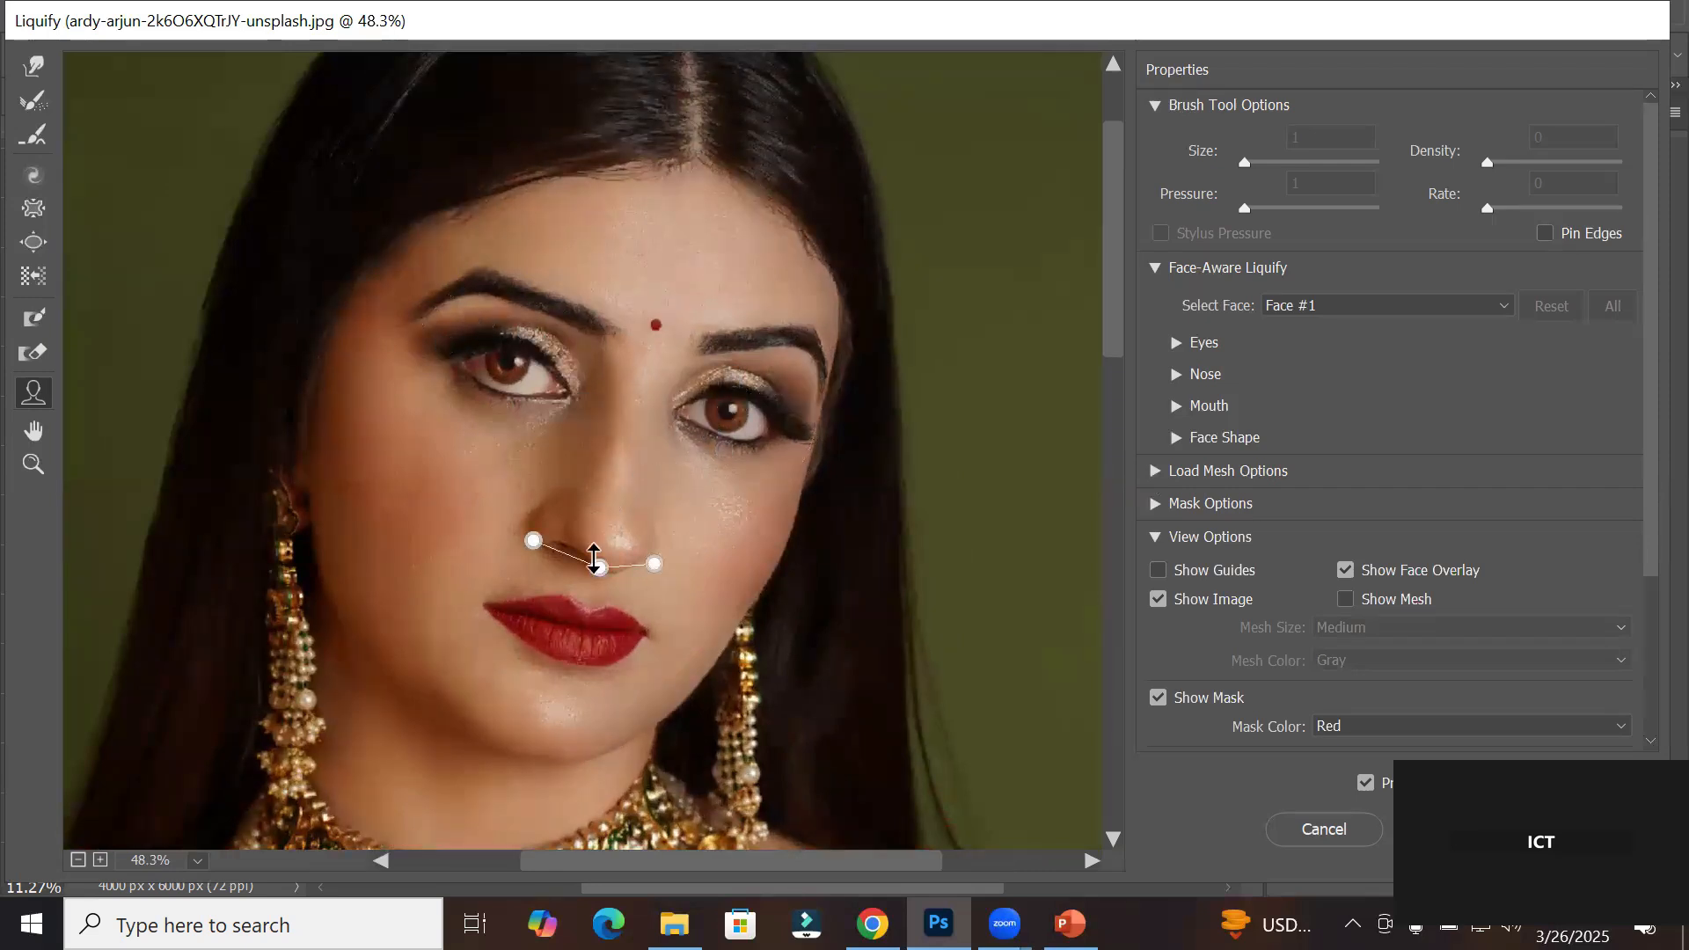
Step: Reshape the woman's face with the Face tool, lowering the forehead to -100 and widening the nose to 100
{"action": "mouse_move", "coordinate": [666, 238]}
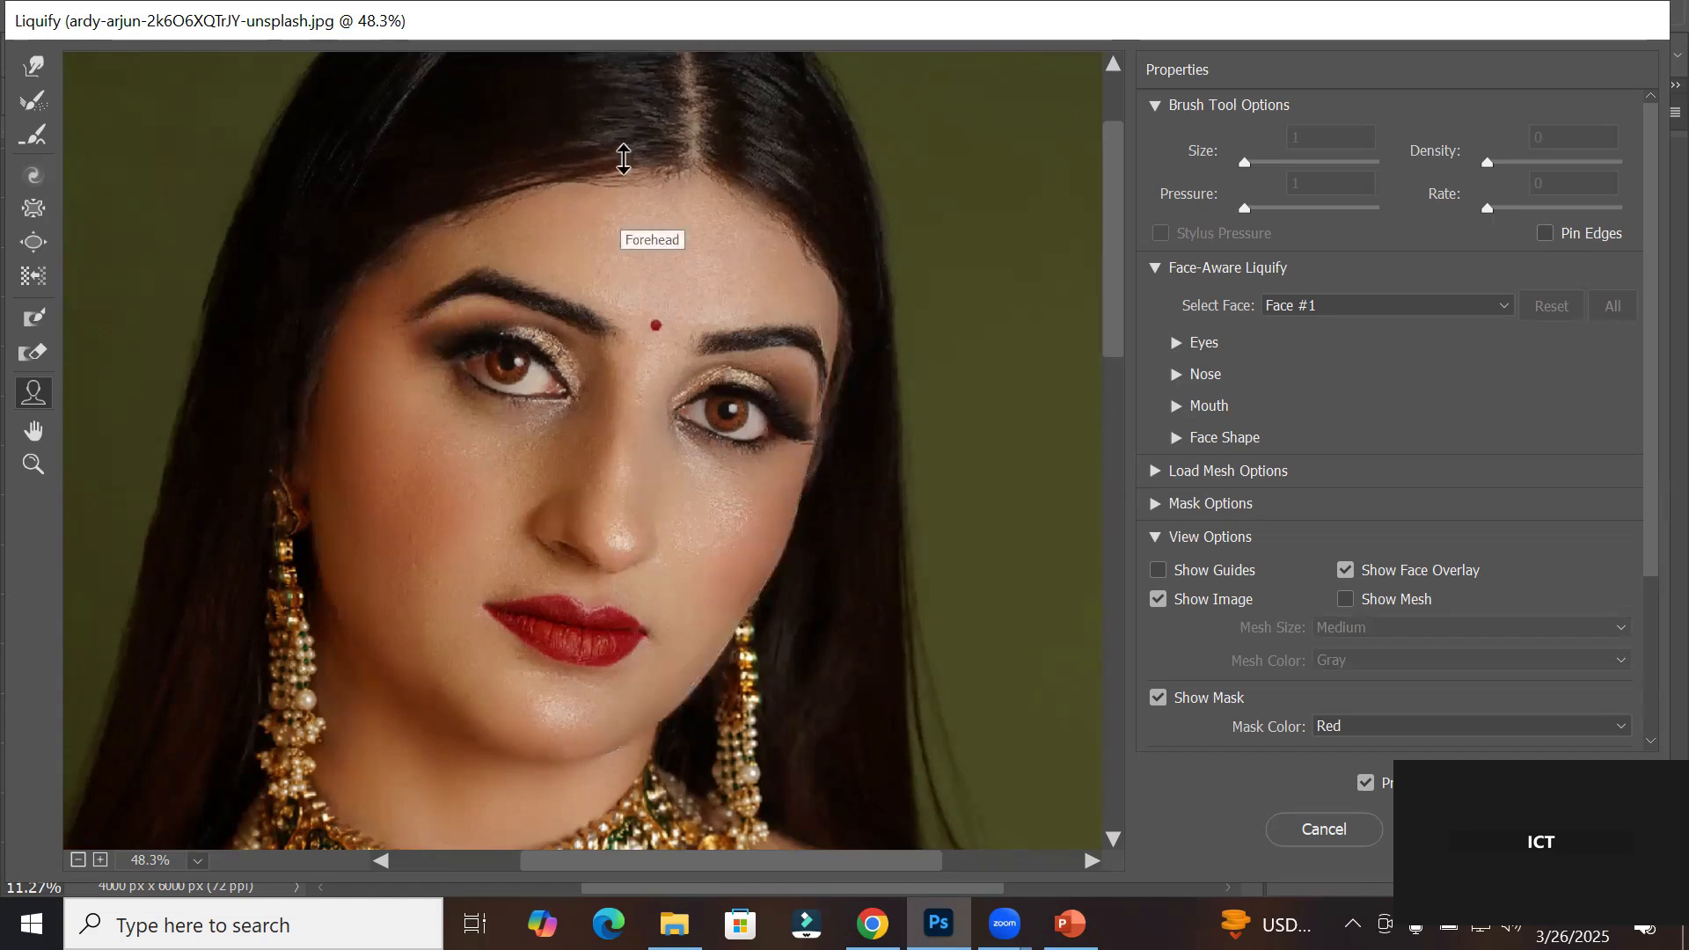
{"action": "left_click_drag", "start_coordinate": [655, 60], "coordinate": [626, 356]}
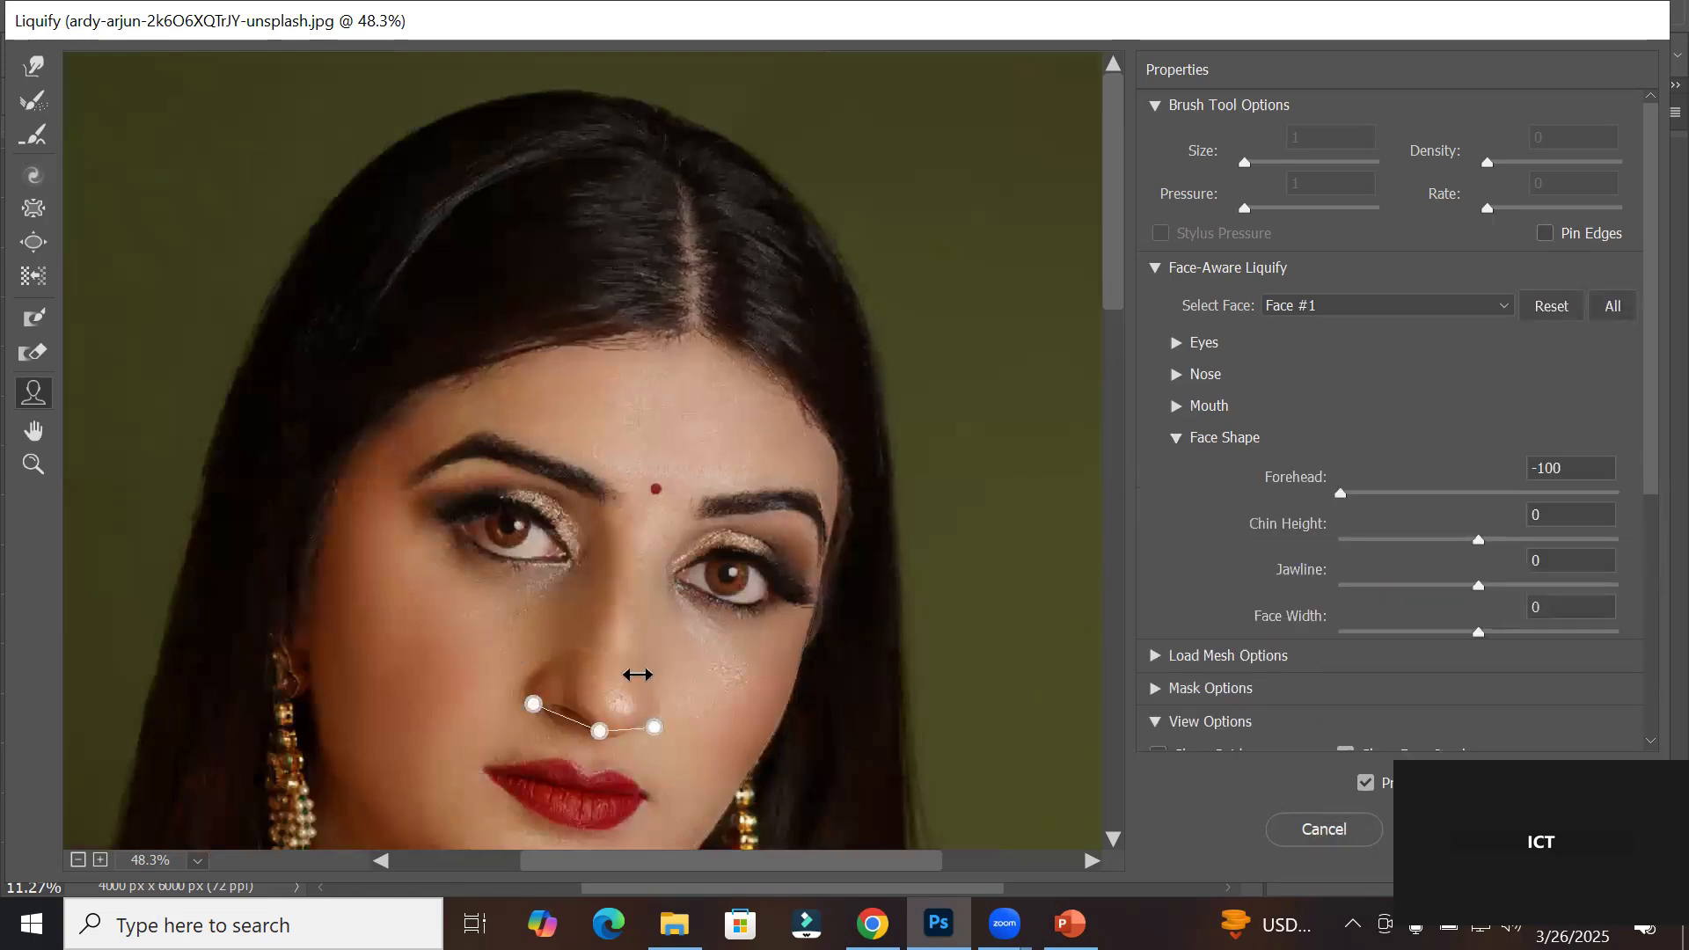
{"action": "scroll", "coordinate": [637, 673], "scroll_direction": "down", "scroll_amount": 2}
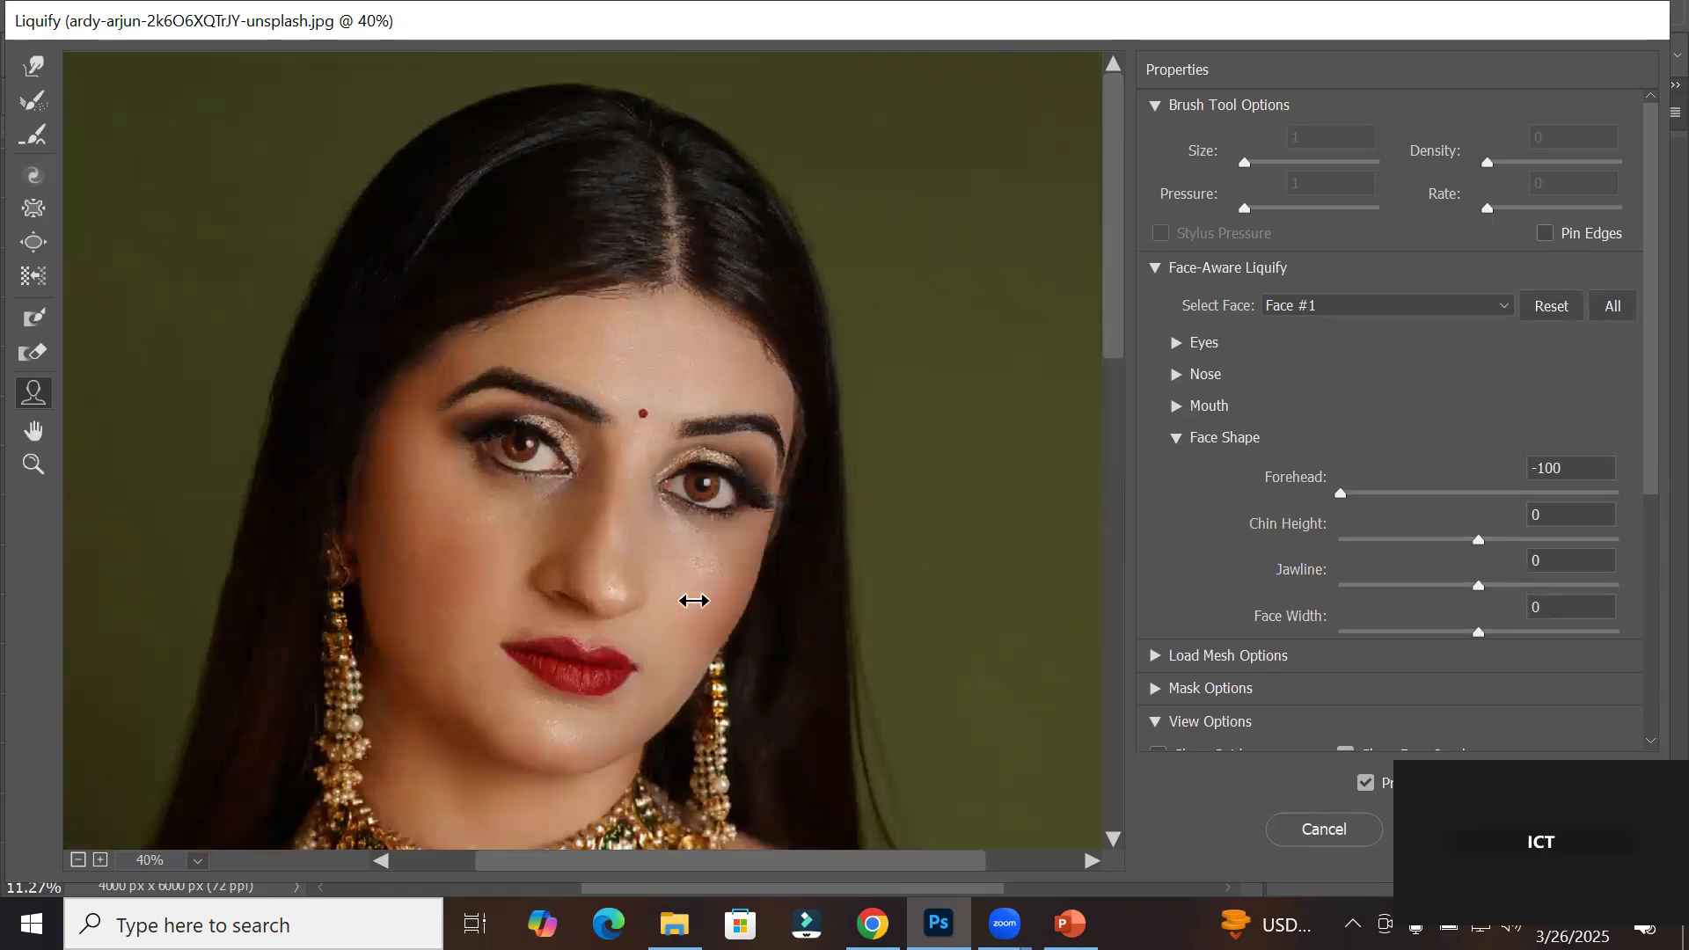
{"action": "left_click_drag", "start_coordinate": [572, 600], "coordinate": [659, 607]}
{"action": "left_click_drag", "start_coordinate": [691, 617], "coordinate": [757, 634]}
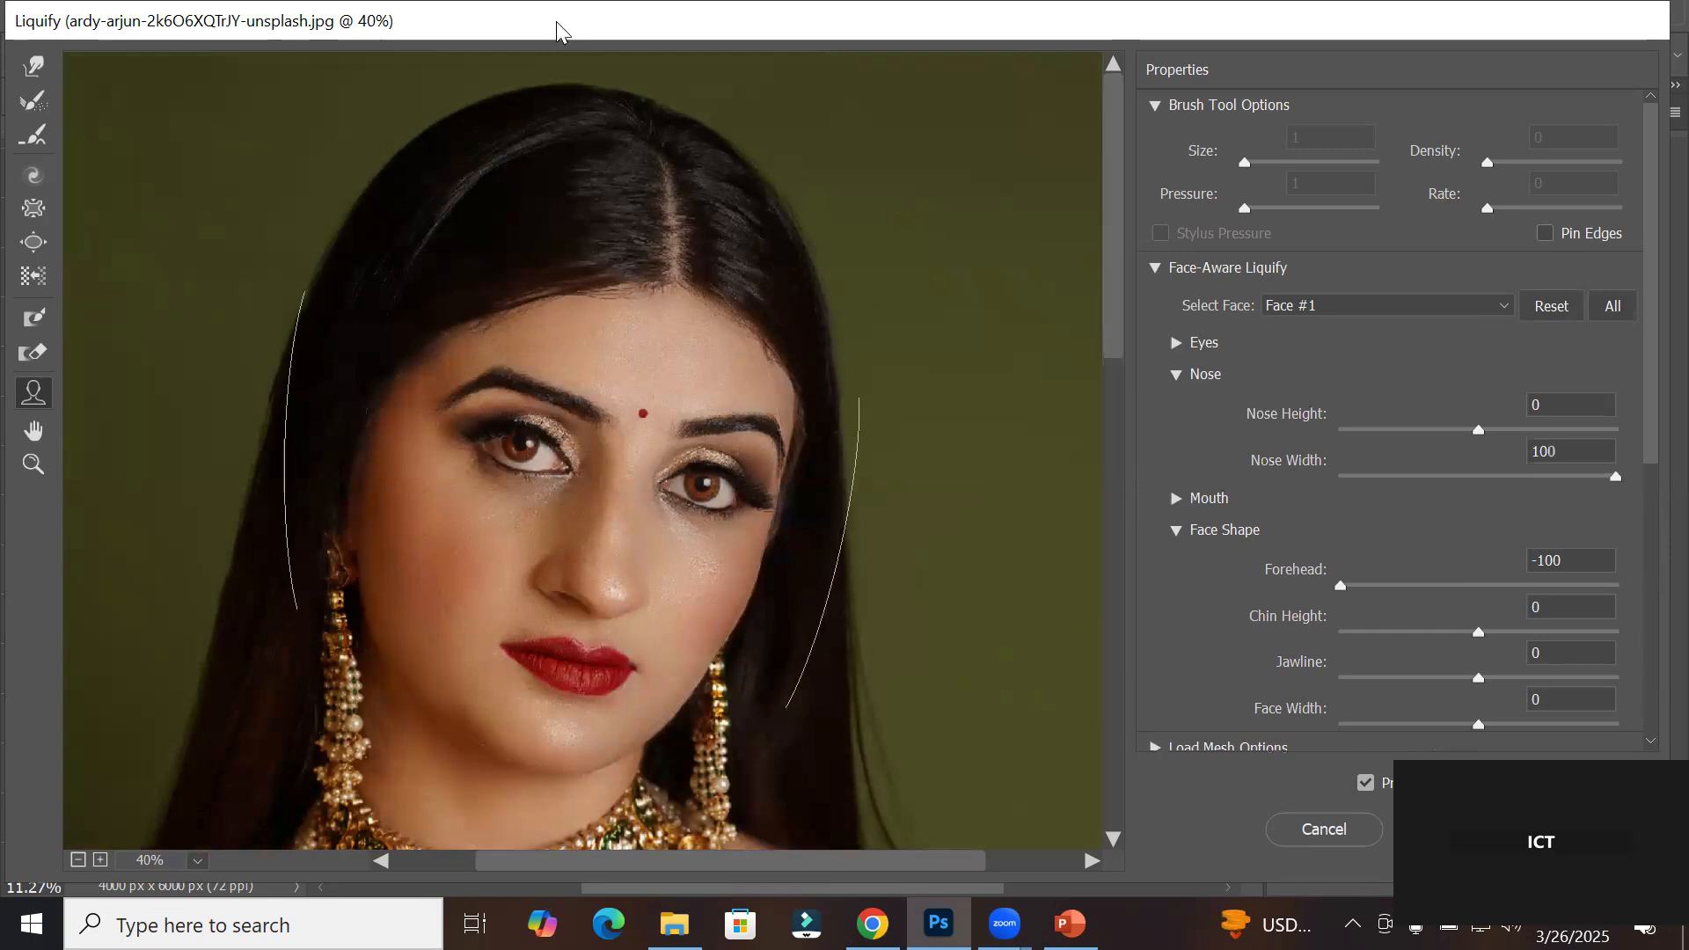
{"action": "left_click_drag", "start_coordinate": [559, 26], "coordinate": [723, 29]}
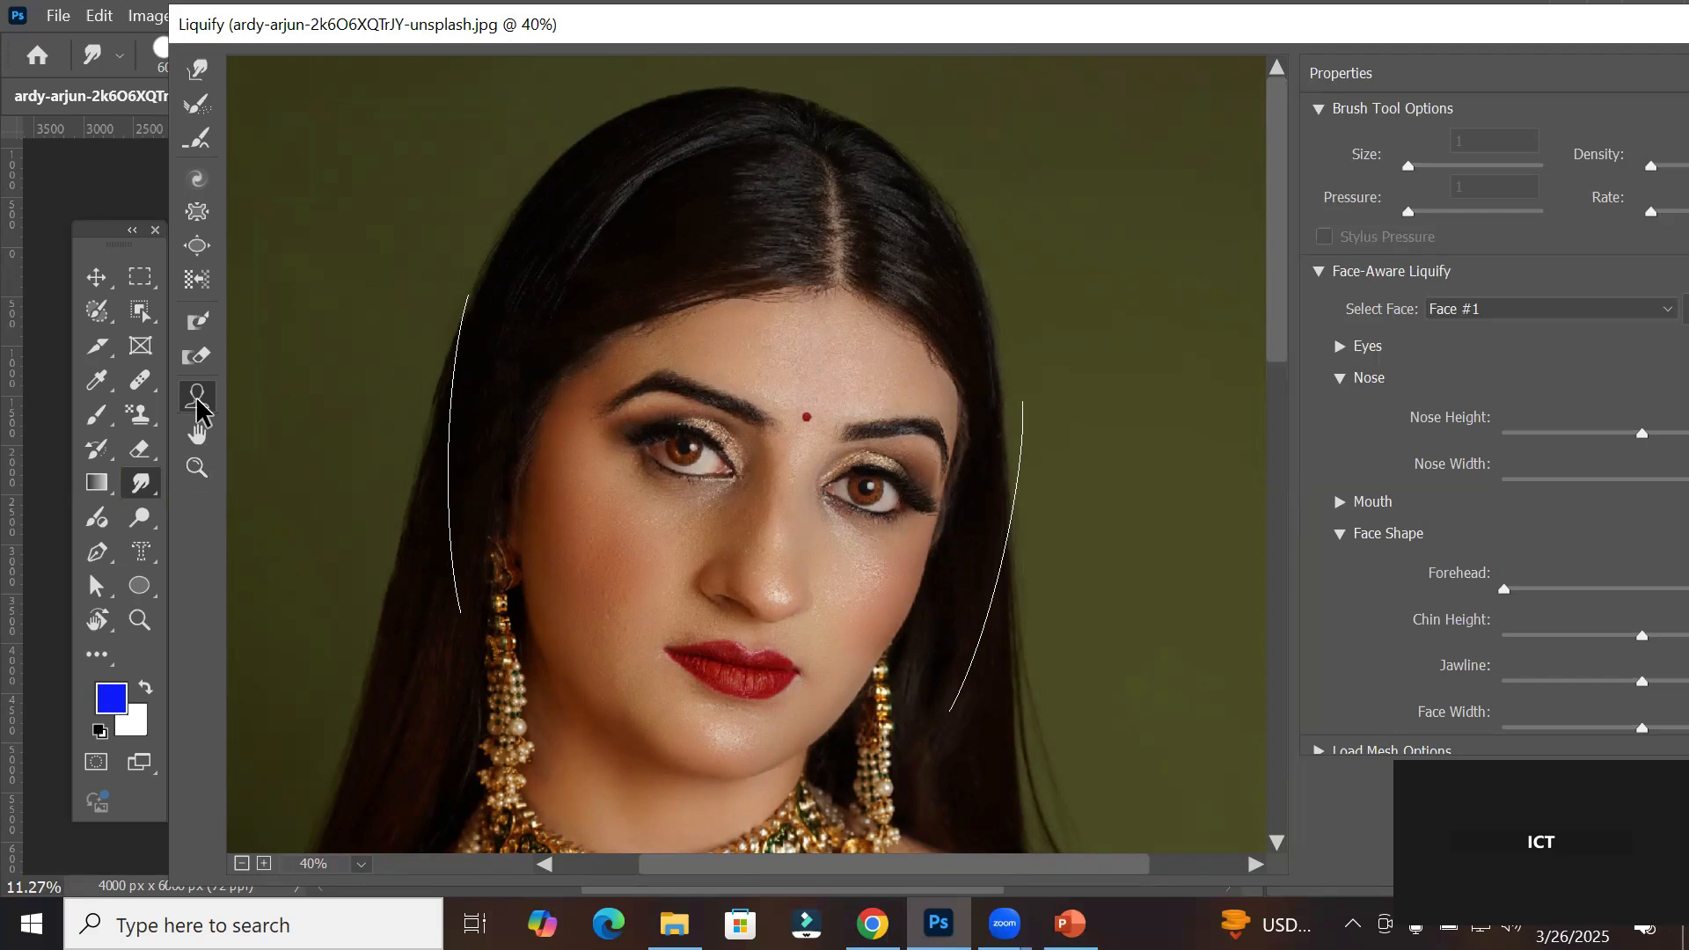
Step: Reshape the eye on the image's left side with the Face tool: eye height 62, eye width 100 and eye tilt -76
{"action": "left_click", "coordinate": [199, 71]}
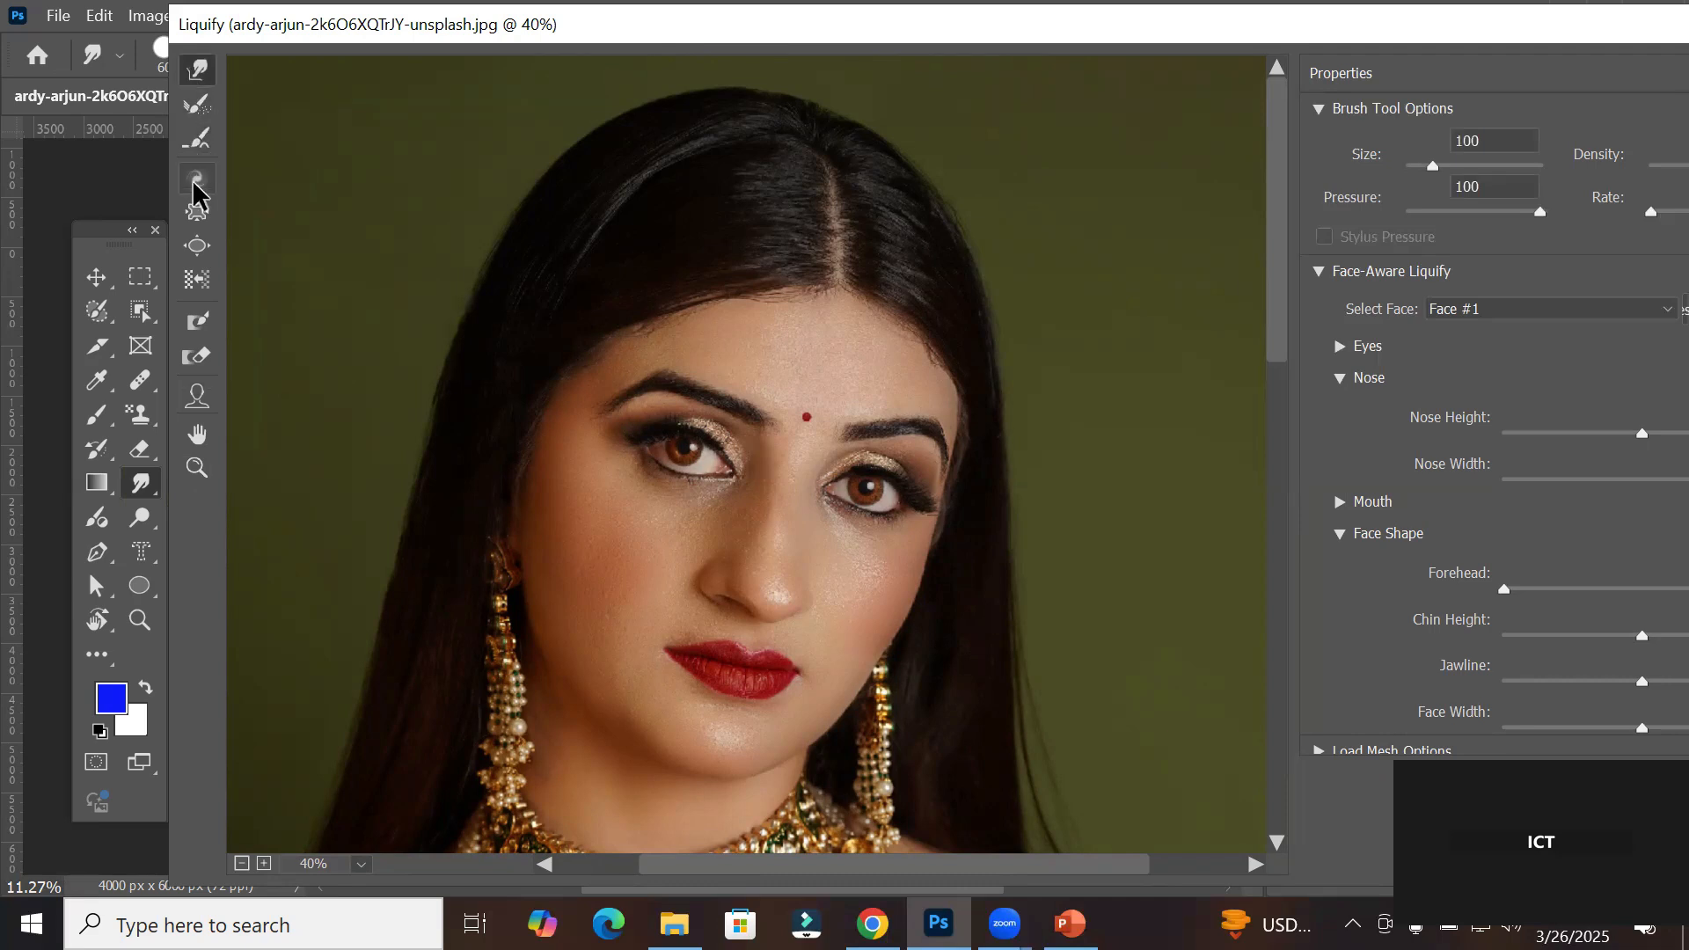
{"action": "left_click", "coordinate": [199, 400]}
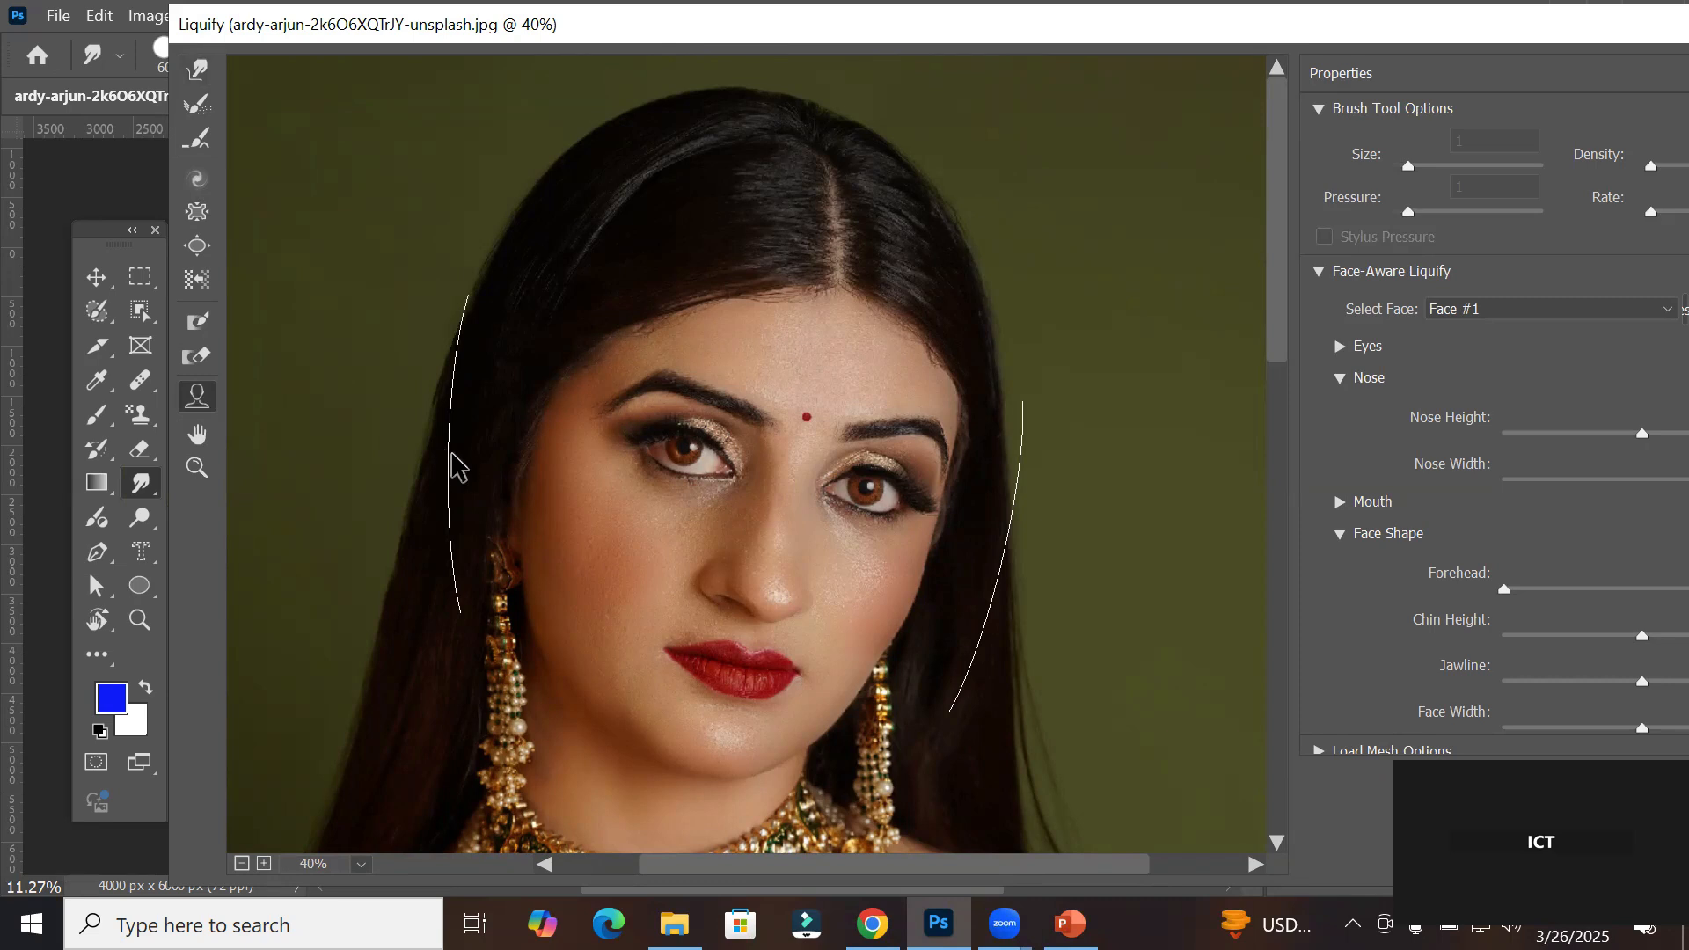
{"action": "mouse_move", "coordinate": [687, 480]}
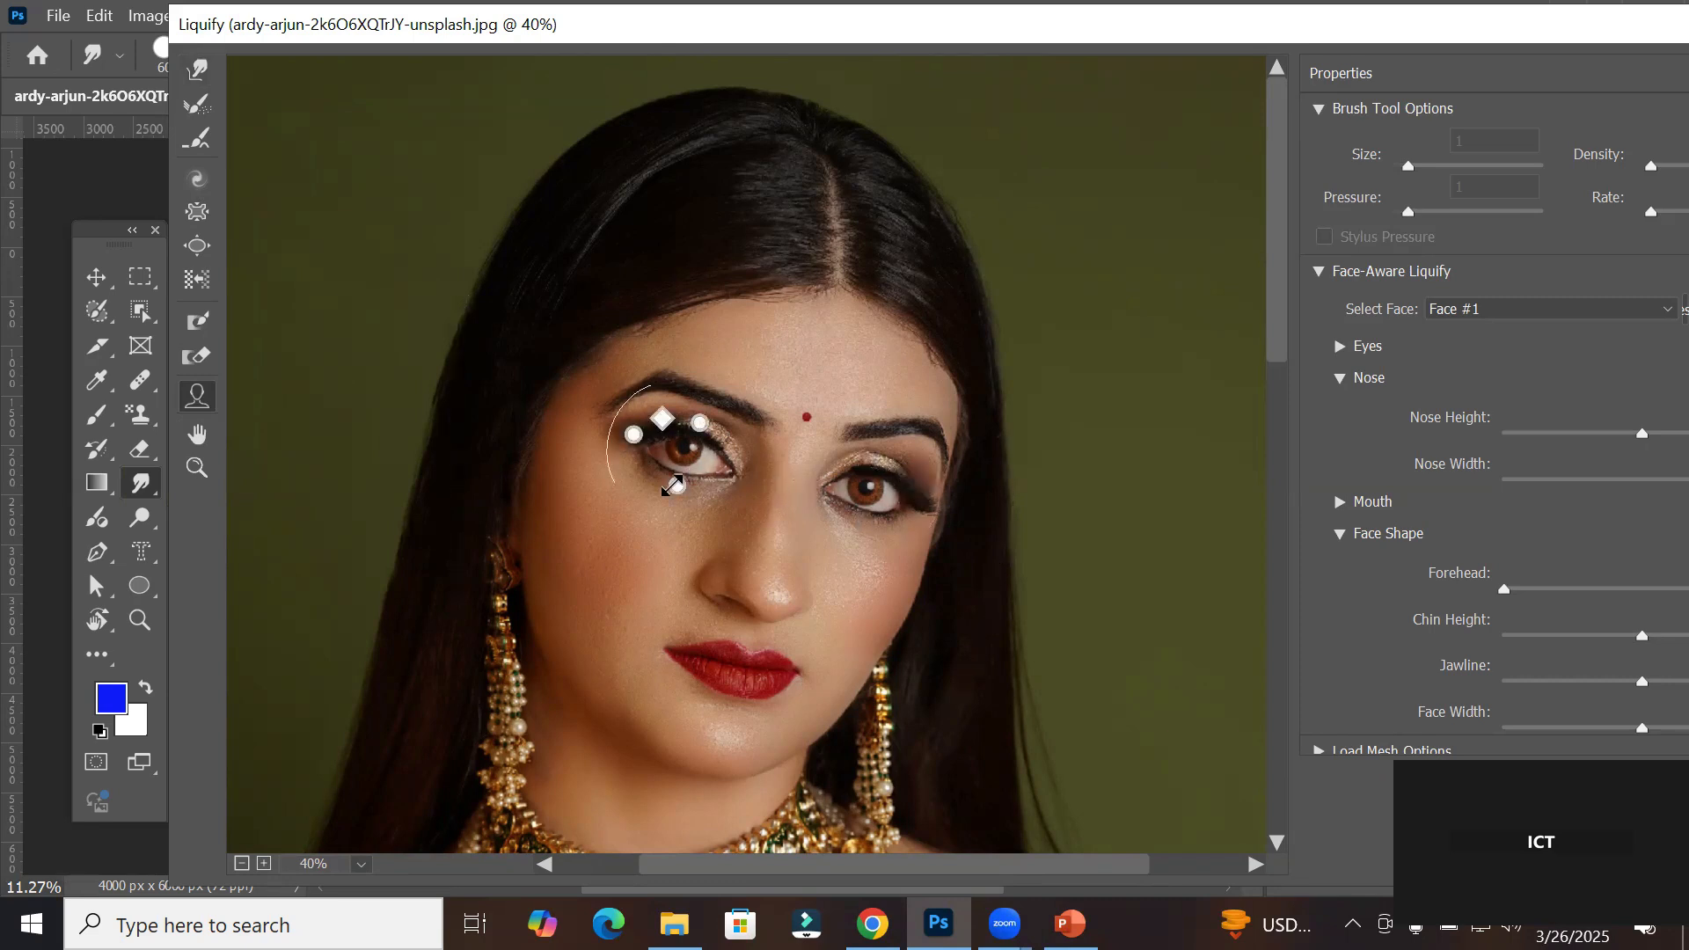
{"action": "scroll", "coordinate": [671, 485], "scroll_direction": "up", "scroll_amount": 5}
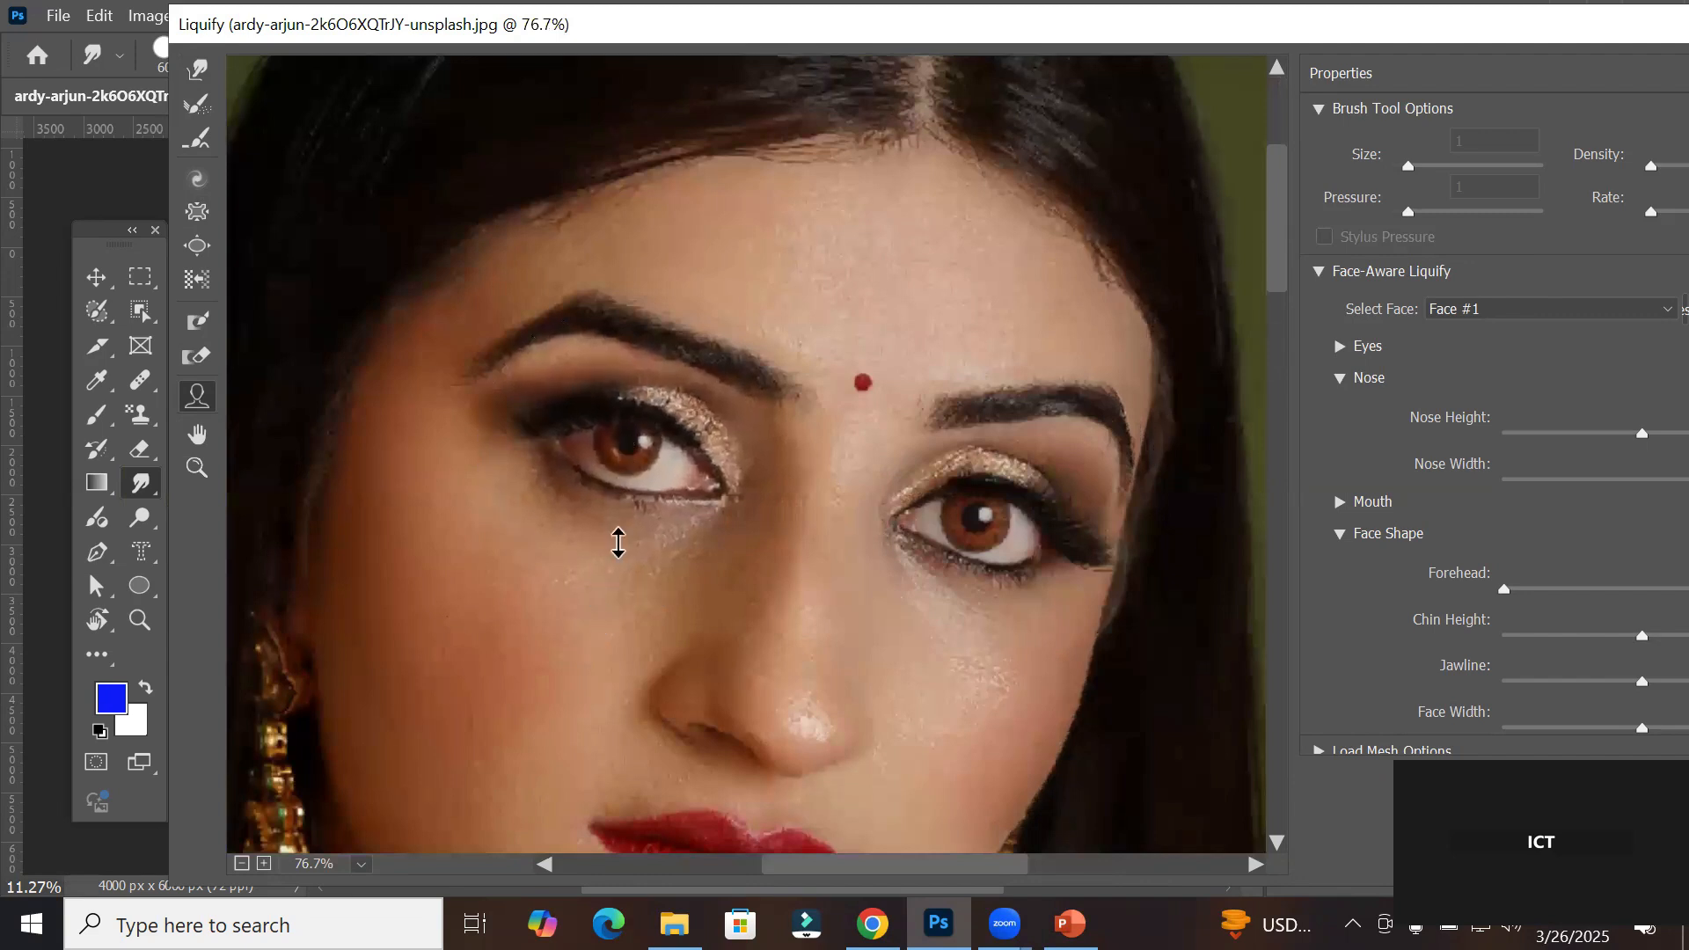
{"action": "left_click_drag", "start_coordinate": [620, 473], "coordinate": [615, 673]}
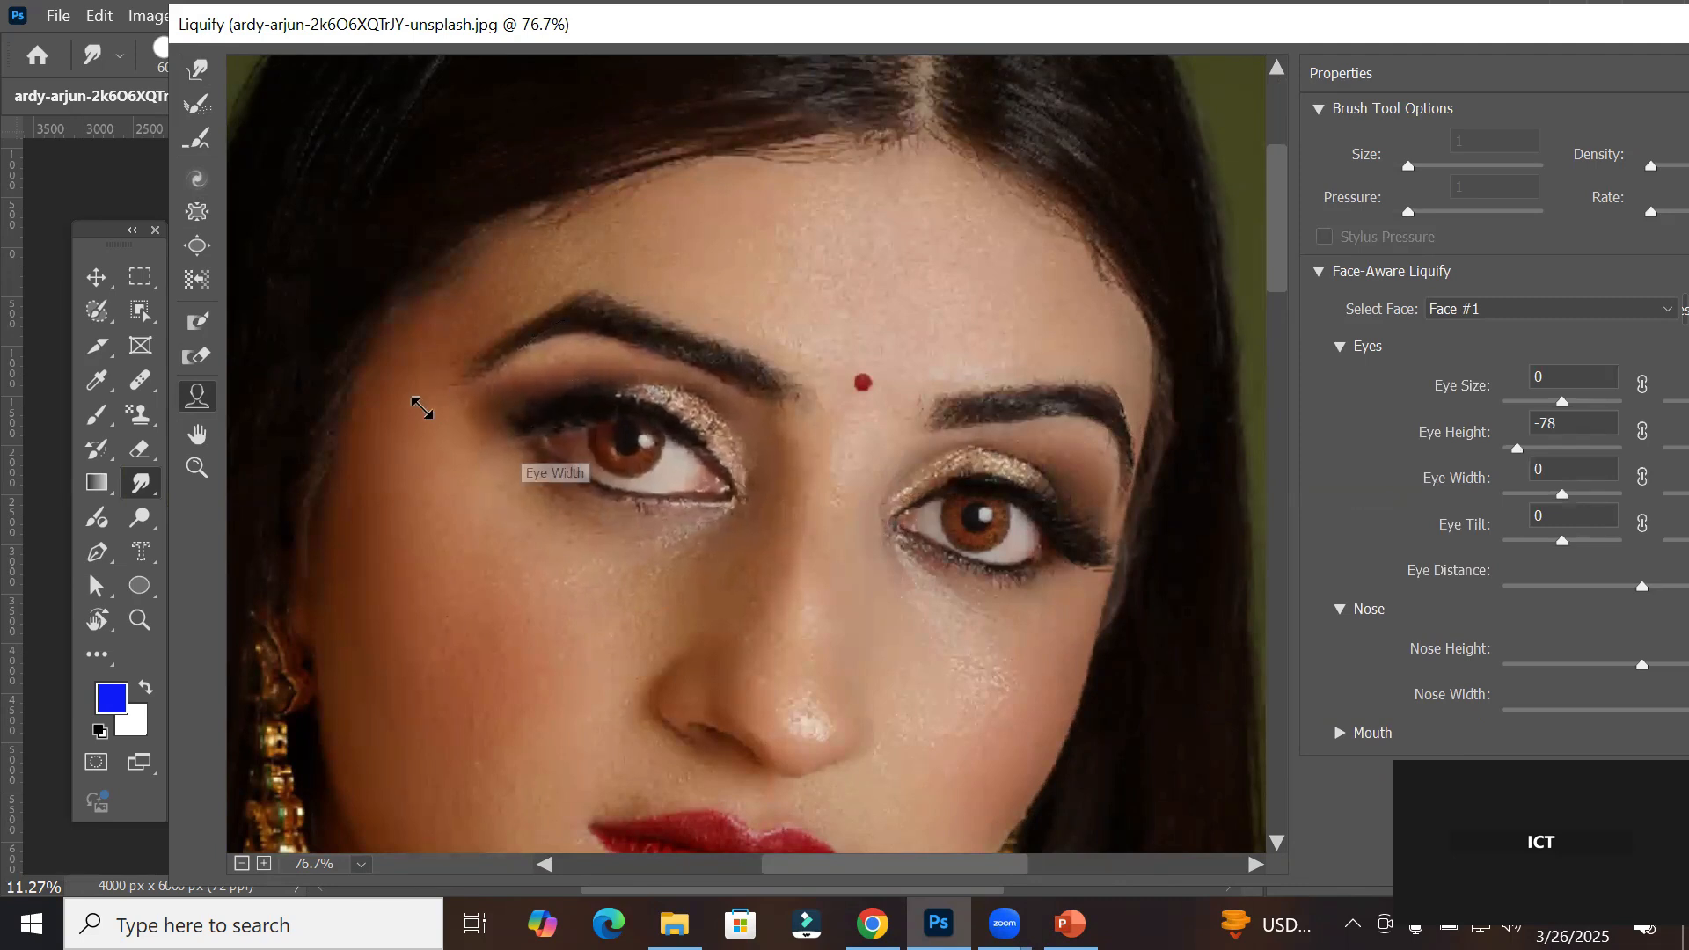
{"action": "left_click_drag", "start_coordinate": [602, 452], "coordinate": [497, 431]}
{"action": "left_click_drag", "start_coordinate": [659, 392], "coordinate": [652, 302]}
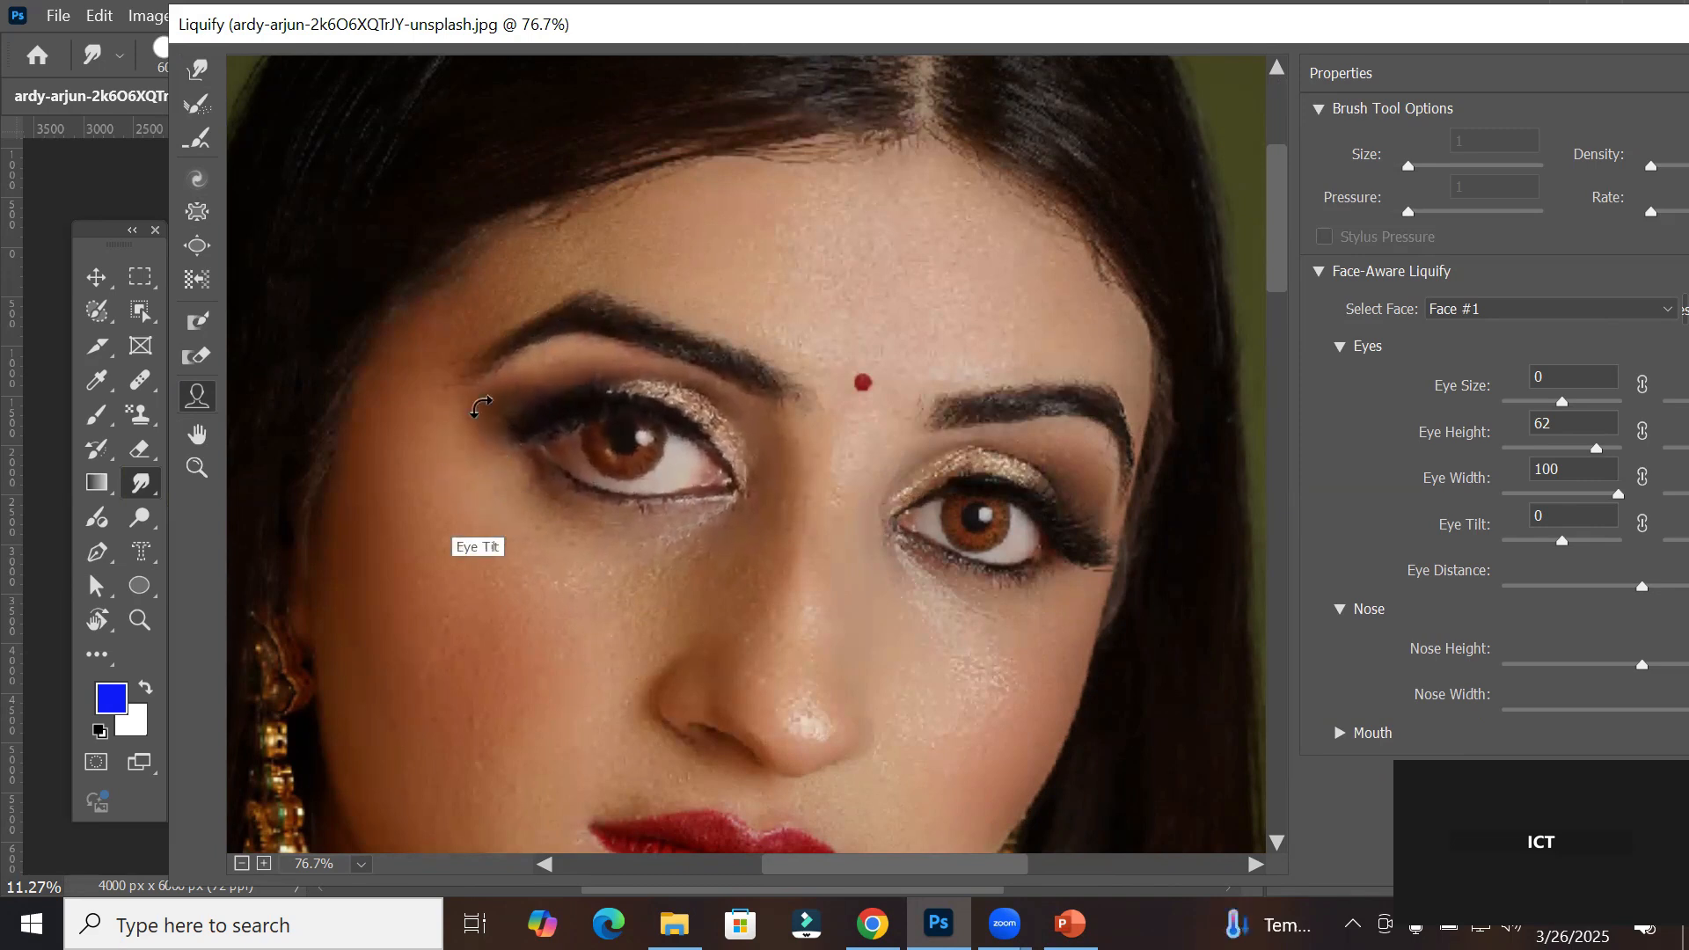
{"action": "left_click_drag", "start_coordinate": [574, 328], "coordinate": [516, 452]}
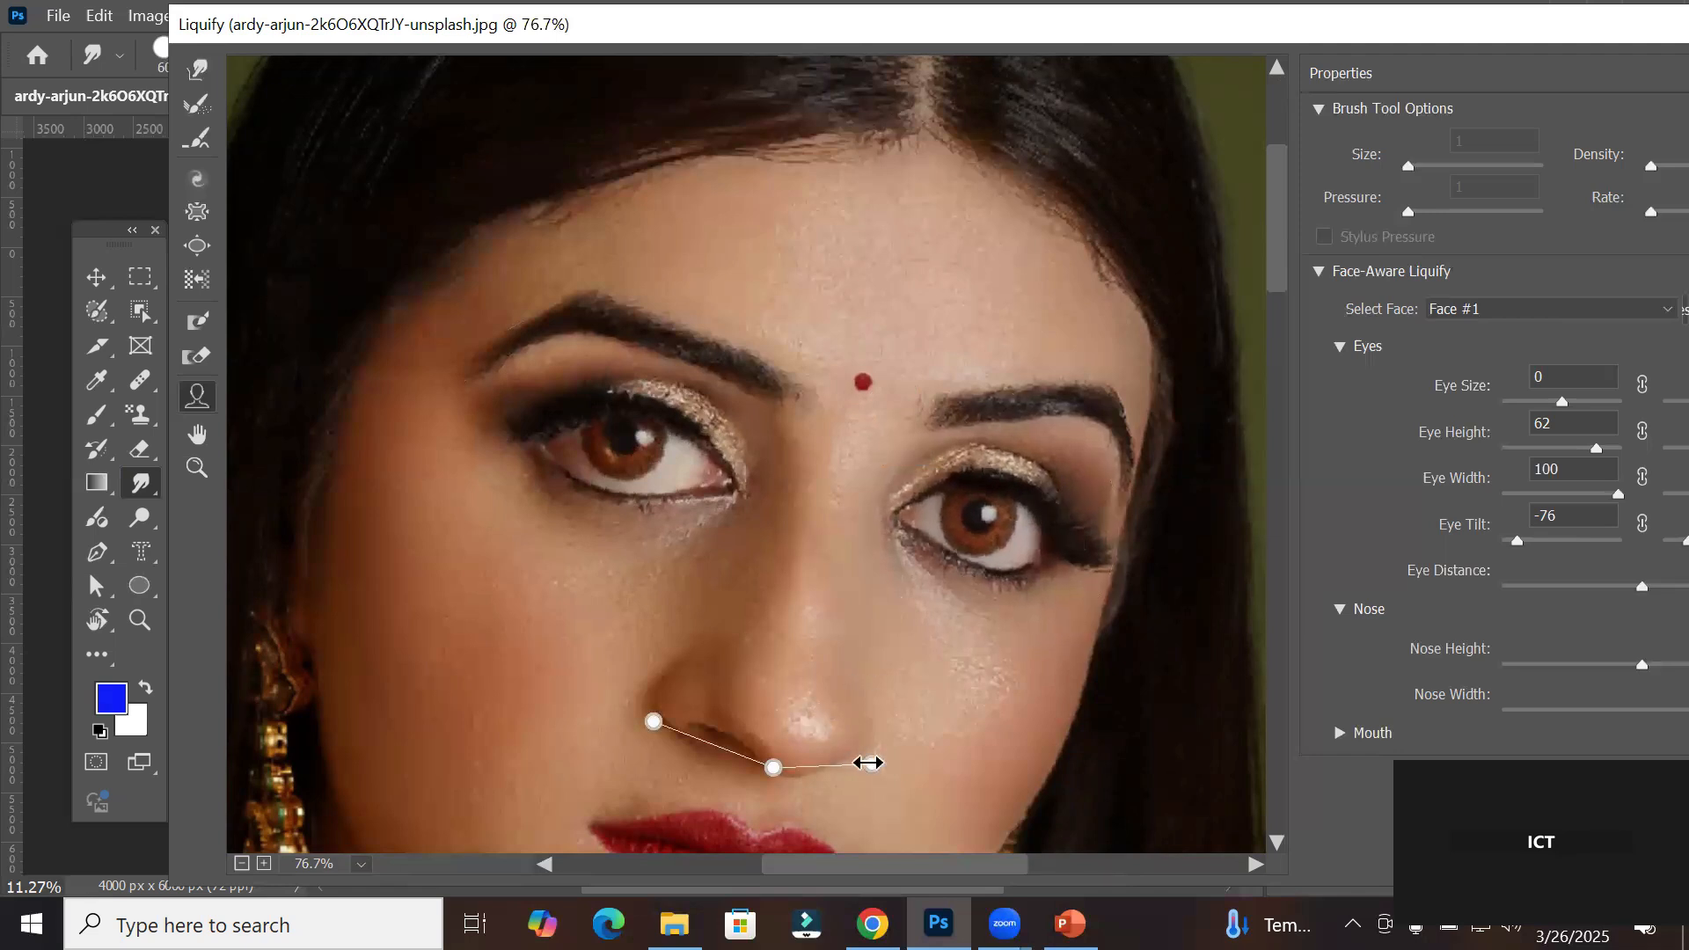
Step: Narrow the nose to width -71 and reshape the mouth with smile -100, upper lip 100 and lower lip -100
{"action": "mouse_move", "coordinate": [971, 752]}
{"action": "left_mouse_down"}
{"action": "mouse_move", "coordinate": [709, 756]}
{"action": "mouse_move", "coordinate": [863, 769]}
{"action": "mouse_move", "coordinate": [765, 752]}
{"action": "mouse_move", "coordinate": [663, 524]}
{"action": "left_mouse_up"}
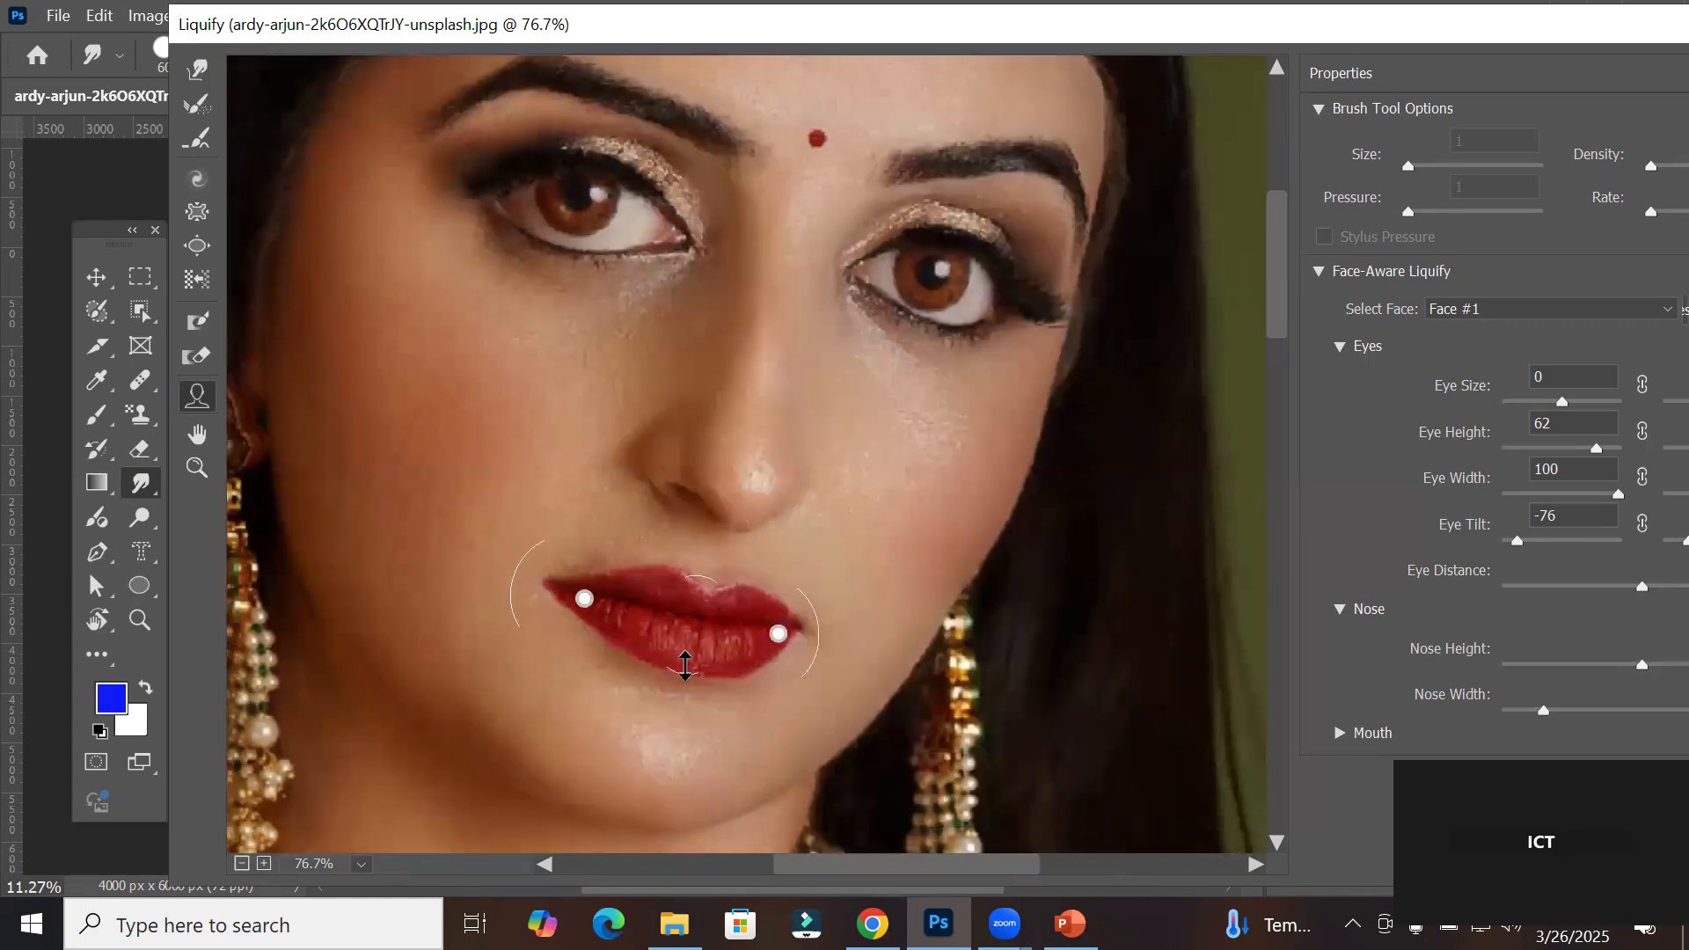
{"action": "mouse_move", "coordinate": [654, 715]}
{"action": "left_mouse_down"}
{"action": "mouse_move", "coordinate": [642, 773]}
{"action": "mouse_move", "coordinate": [648, 686]}
{"action": "mouse_move", "coordinate": [648, 745]}
{"action": "left_mouse_up"}
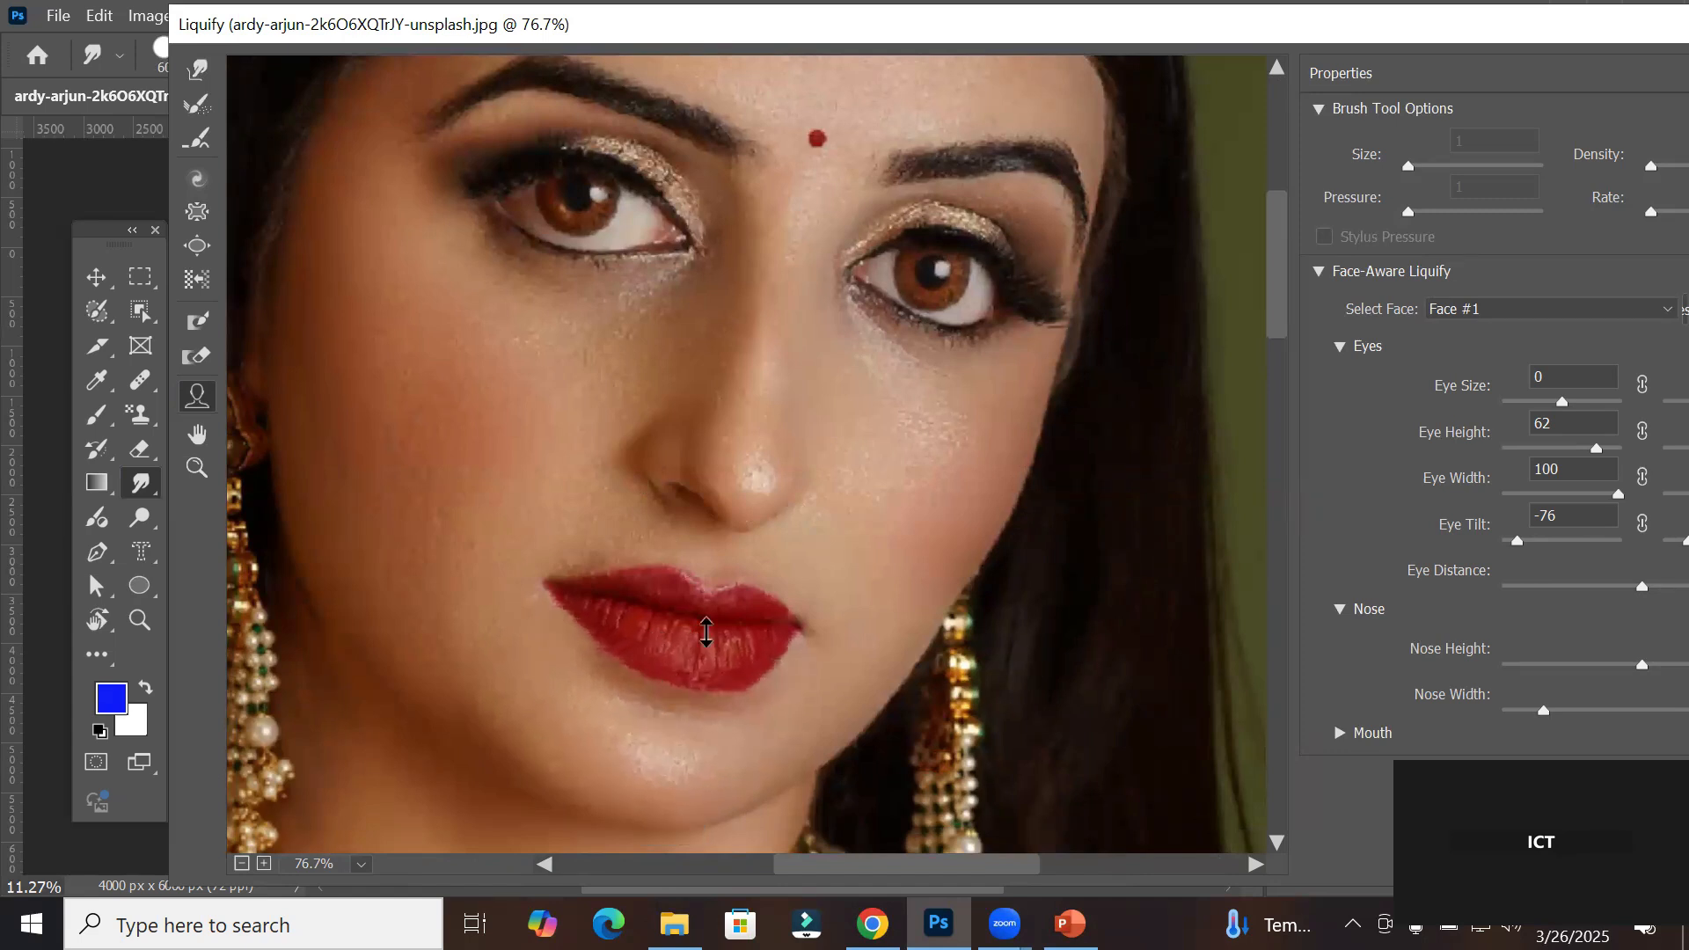
{"action": "left_click_drag", "start_coordinate": [724, 573], "coordinate": [716, 490]}
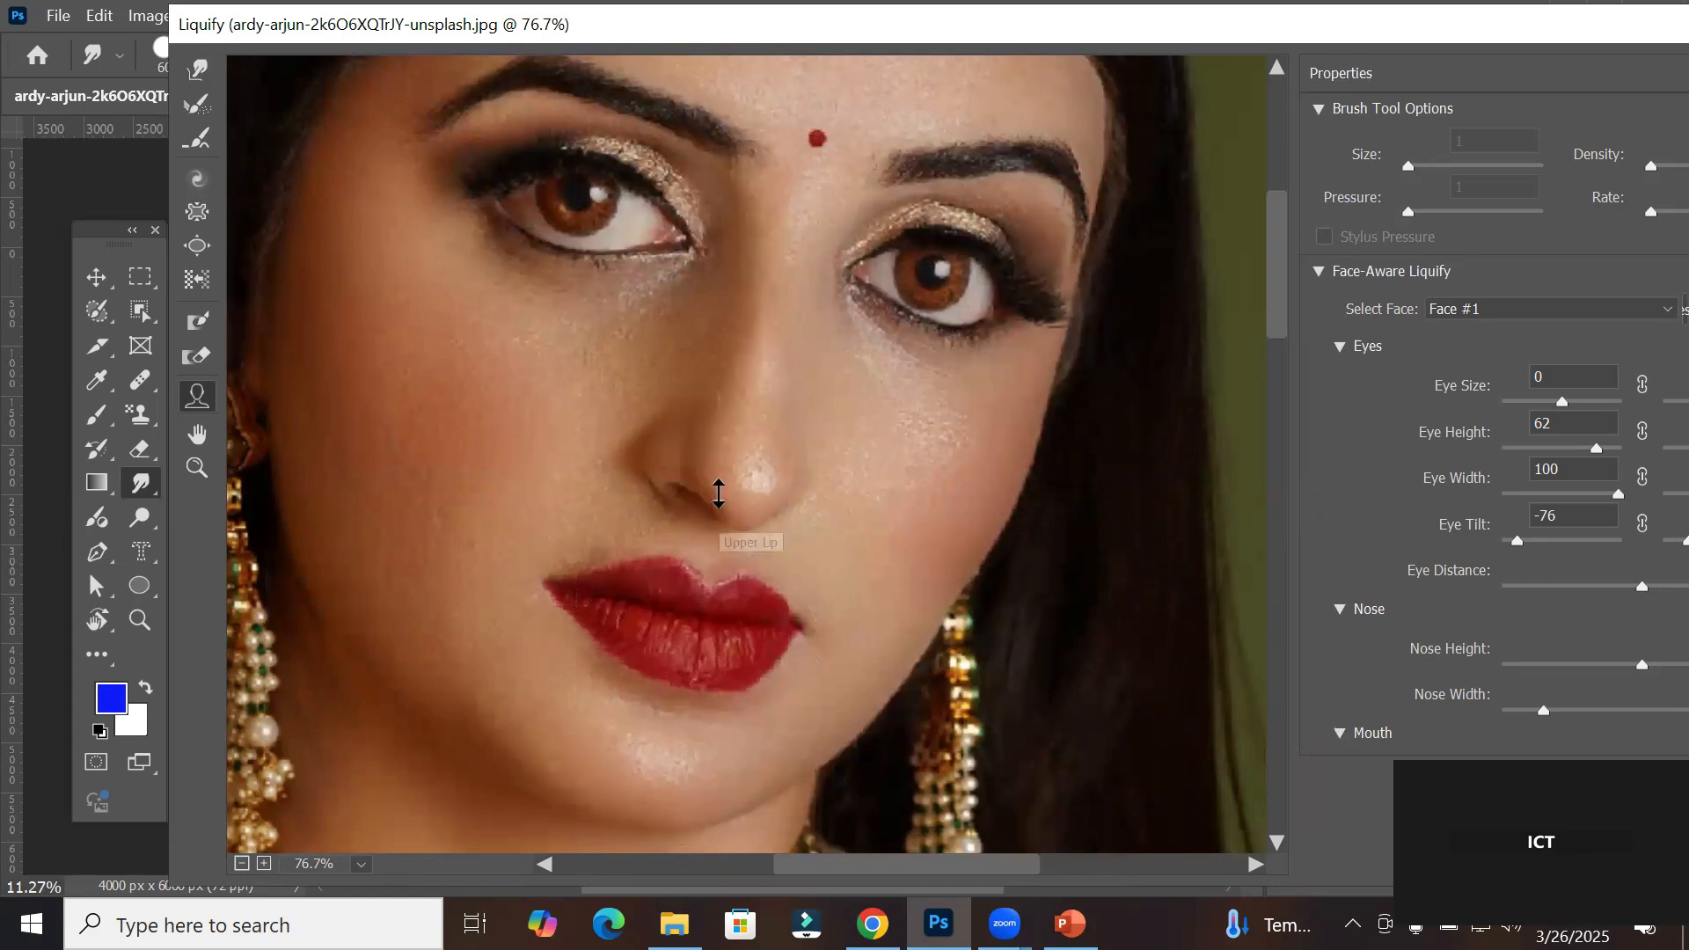
{"action": "left_click_drag", "start_coordinate": [529, 635], "coordinate": [615, 731]}
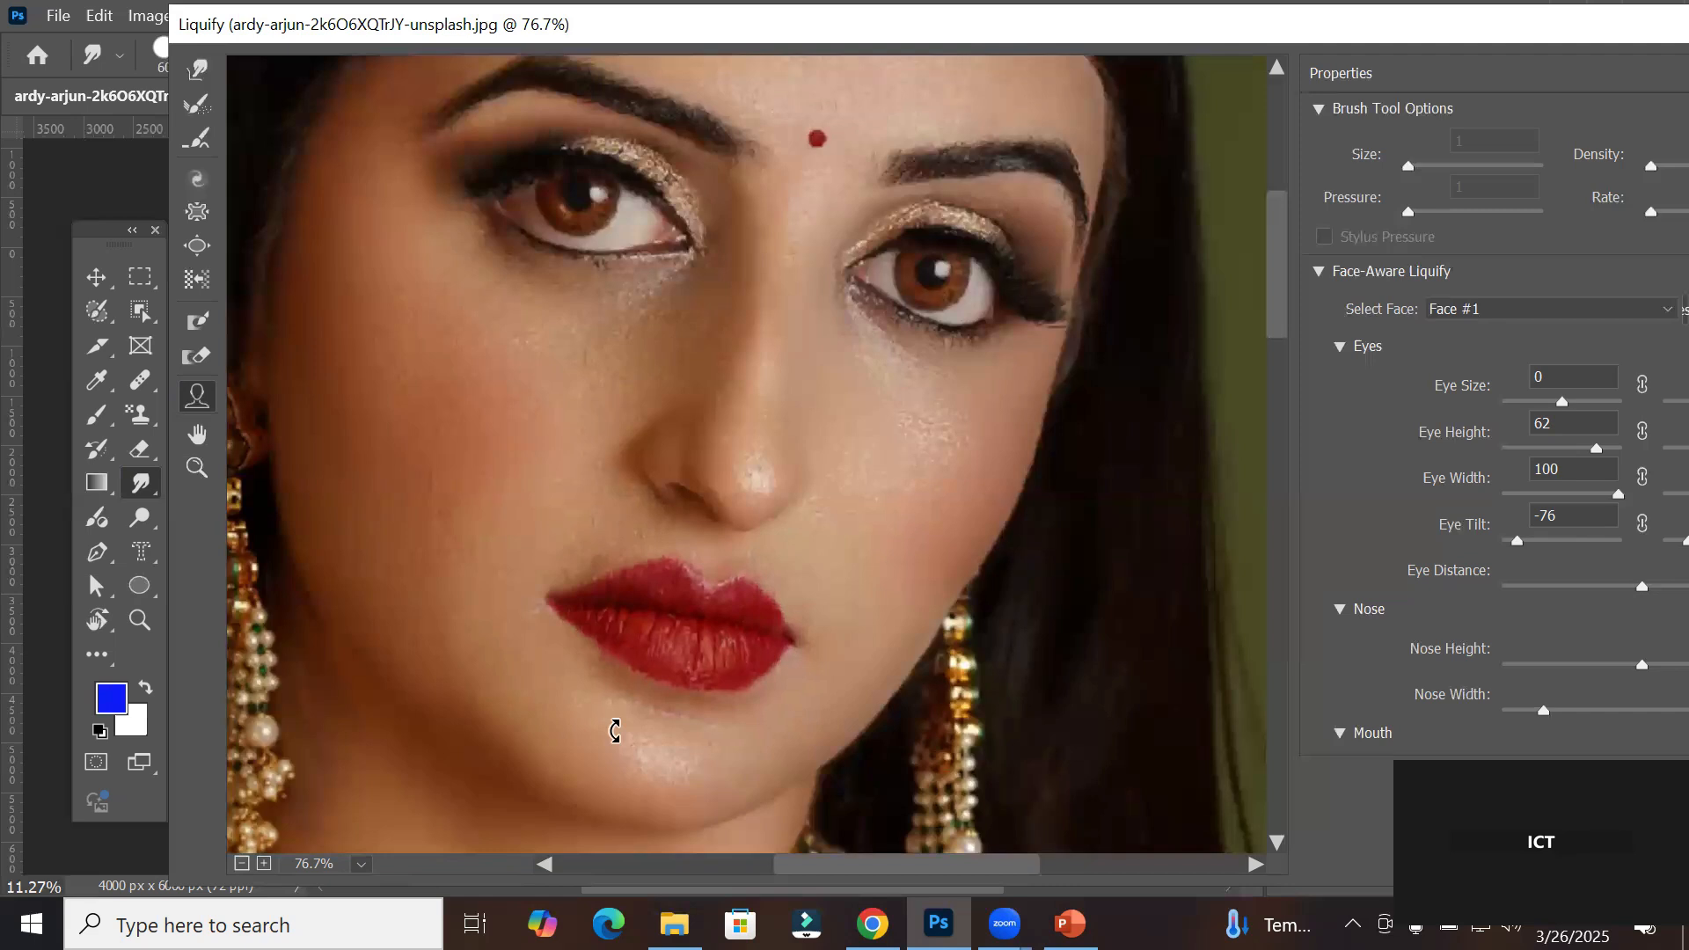
{"action": "left_click_drag", "start_coordinate": [614, 730], "coordinate": [626, 677]}
{"action": "mouse_move", "coordinate": [626, 678]}
{"action": "left_mouse_down"}
{"action": "mouse_move", "coordinate": [648, 347]}
{"action": "mouse_move", "coordinate": [660, 689]}
{"action": "mouse_move", "coordinate": [701, 769]}
{"action": "mouse_move", "coordinate": [697, 350]}
{"action": "mouse_move", "coordinate": [655, 651]}
{"action": "mouse_move", "coordinate": [634, 490]}
{"action": "mouse_move", "coordinate": [646, 673]}
{"action": "left_mouse_up"}
{"action": "mouse_move", "coordinate": [647, 673]}
{"action": "left_mouse_down"}
{"action": "mouse_move", "coordinate": [656, 490]}
{"action": "mouse_move", "coordinate": [641, 678]}
{"action": "mouse_move", "coordinate": [660, 689]}
{"action": "mouse_move", "coordinate": [641, 577]}
{"action": "mouse_move", "coordinate": [636, 646]}
{"action": "left_mouse_up"}
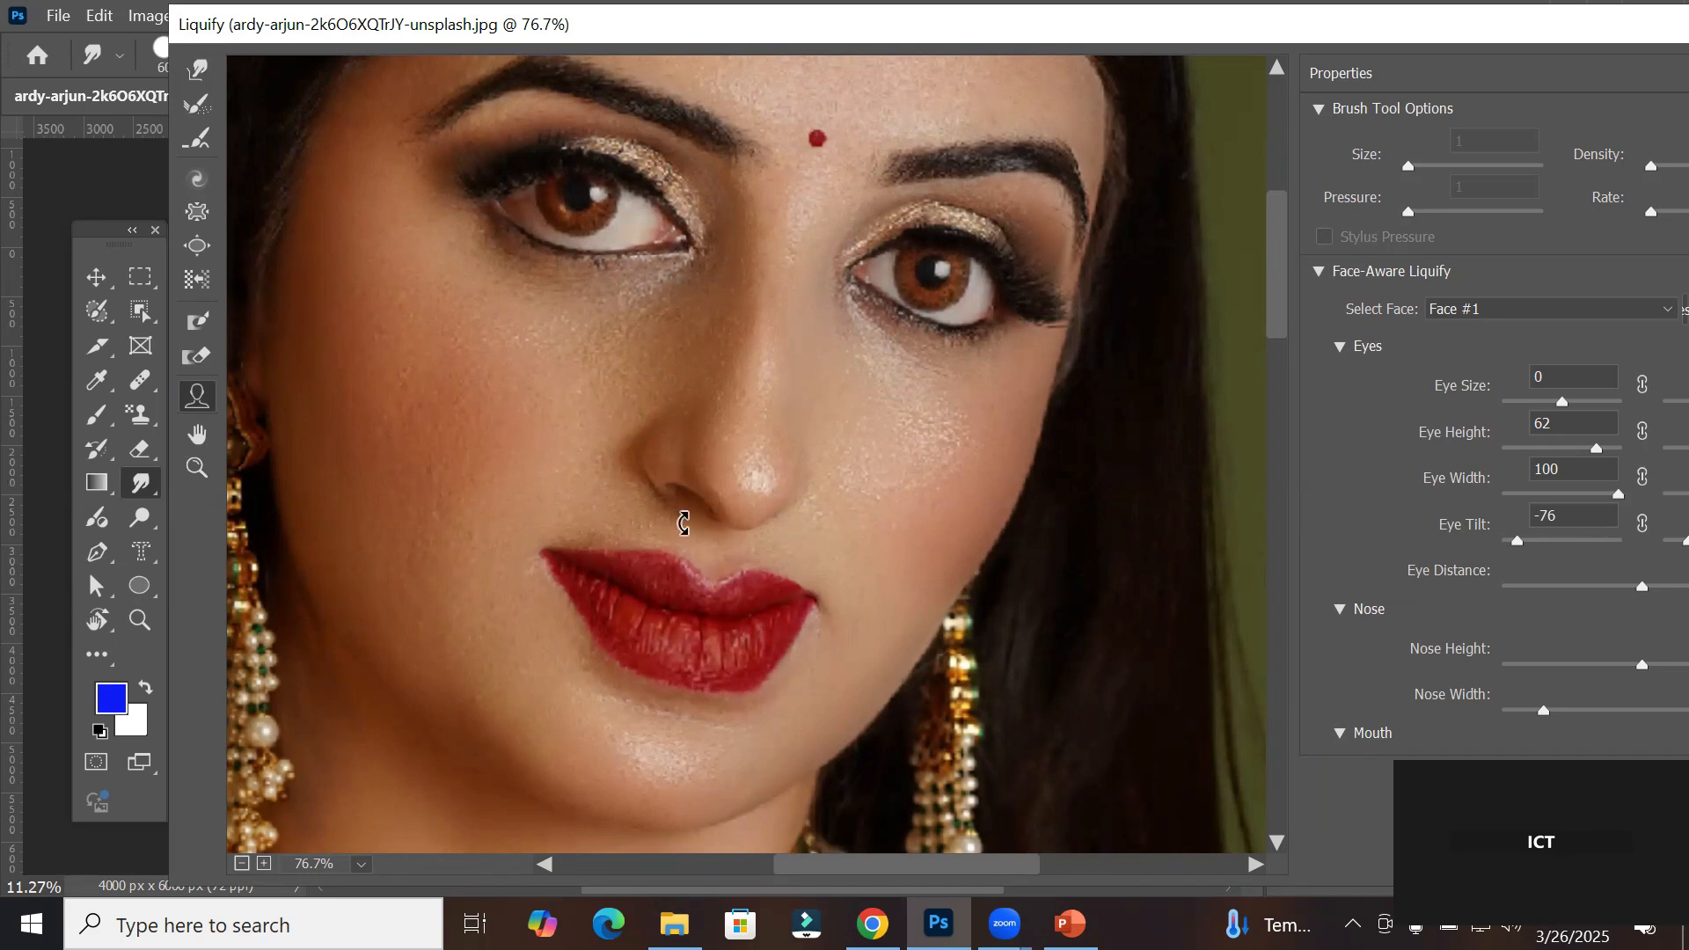
{"action": "left_click_drag", "start_coordinate": [682, 516], "coordinate": [671, 713]}
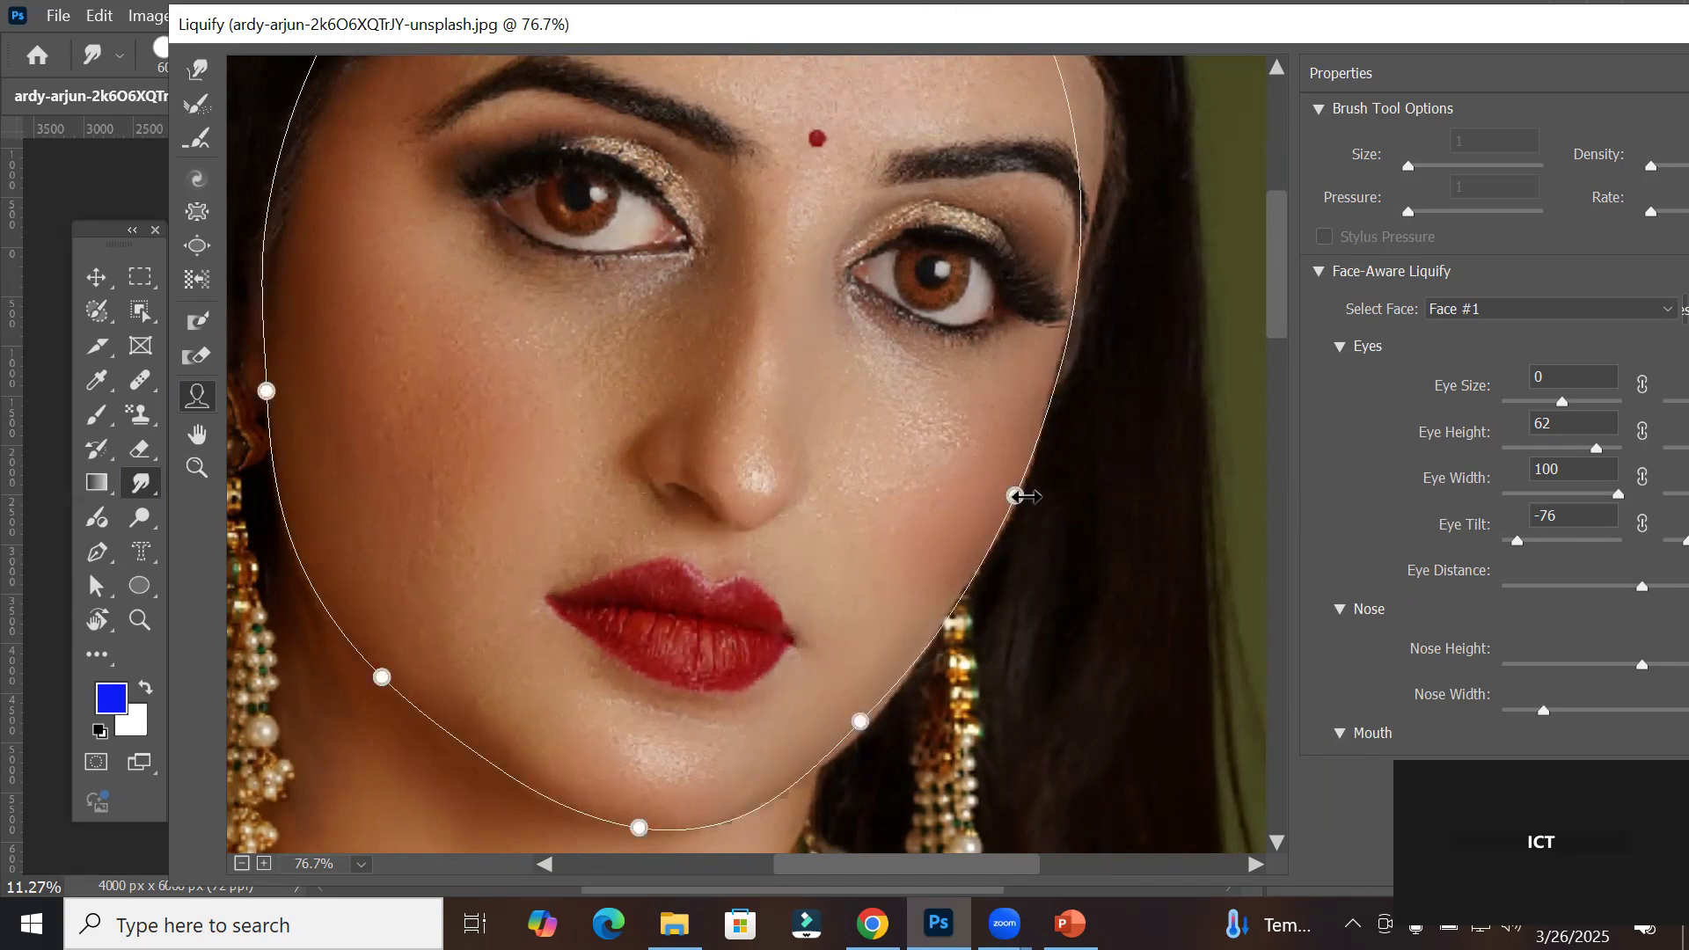
Step: Adjust the face outline with the Face tool, widening the face to a width of 100
{"action": "left_click_drag", "start_coordinate": [1016, 496], "coordinate": [885, 478]}
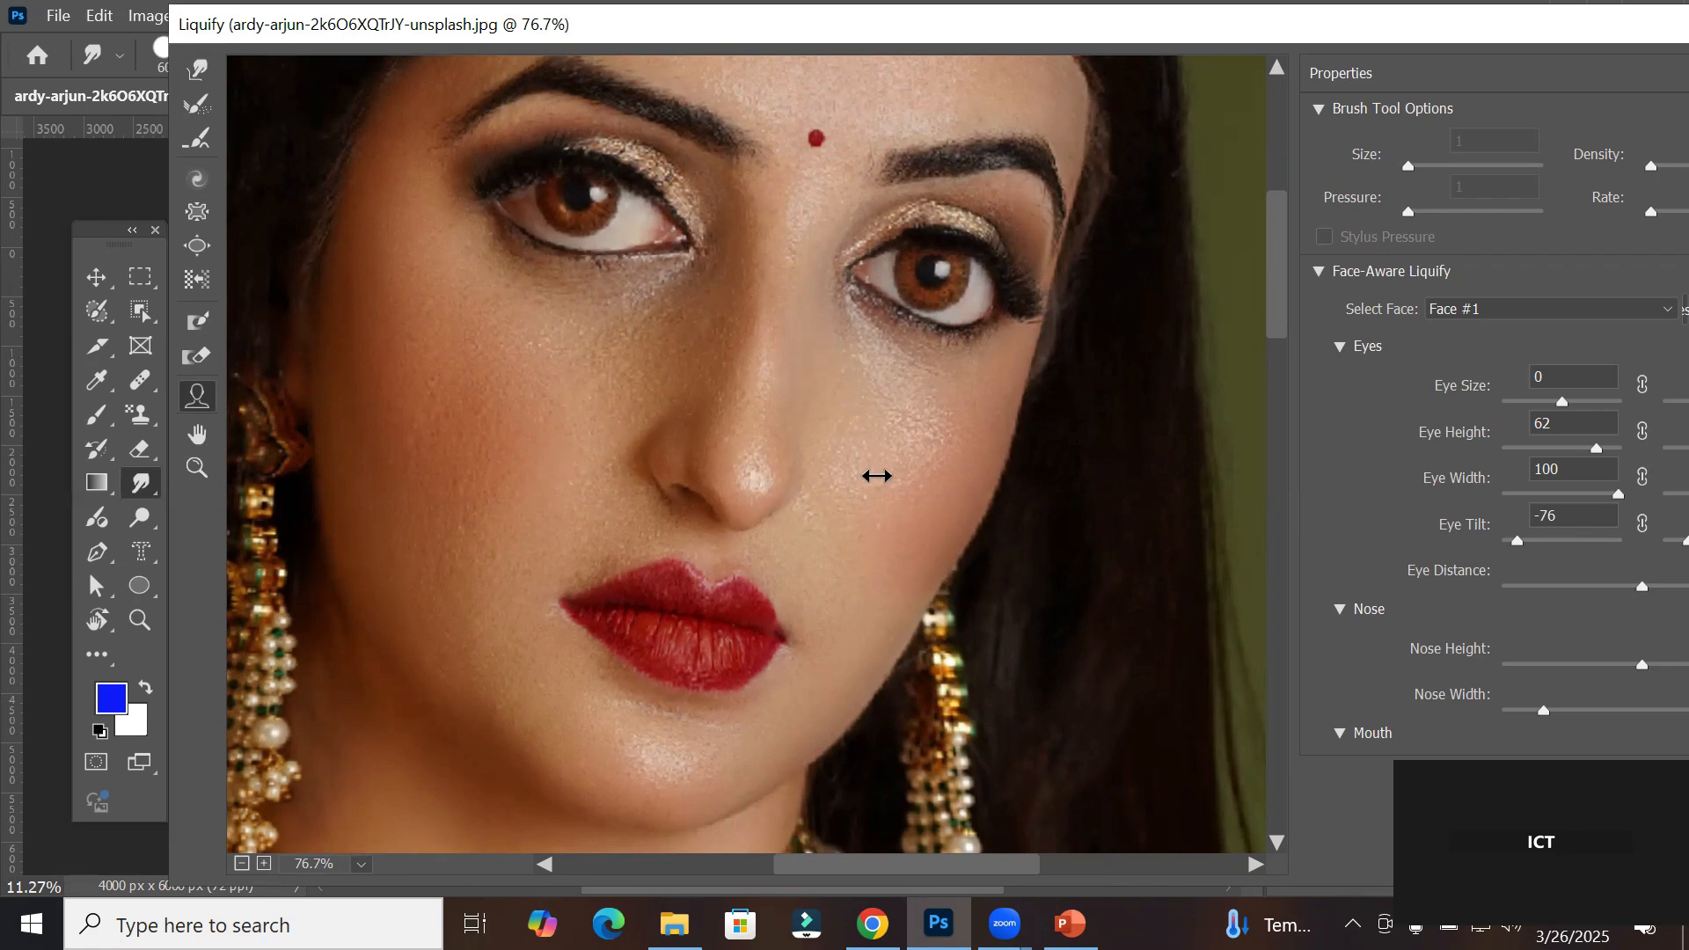
{"action": "left_click_drag", "start_coordinate": [877, 475], "coordinate": [1127, 573]}
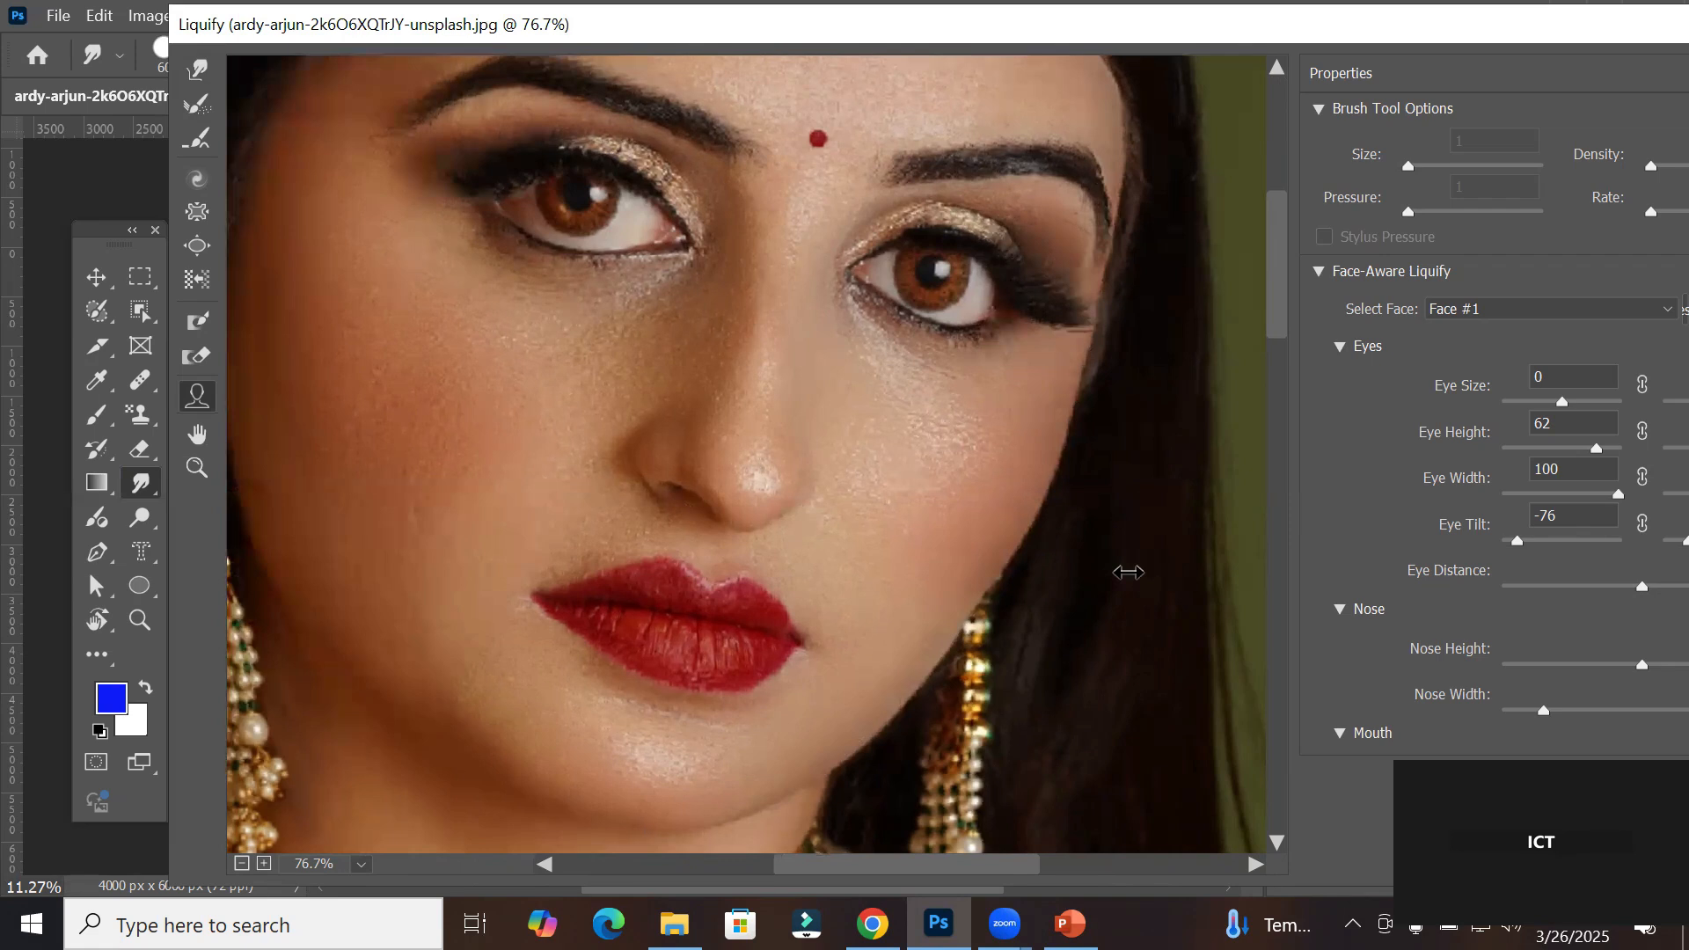
{"action": "mouse_move", "coordinate": [1127, 572]}
{"action": "left_mouse_down"}
{"action": "mouse_move", "coordinate": [761, 474]}
{"action": "mouse_move", "coordinate": [1218, 584]}
{"action": "mouse_move", "coordinate": [773, 493]}
{"action": "mouse_move", "coordinate": [1211, 637]}
{"action": "mouse_move", "coordinate": [1179, 664]}
{"action": "mouse_move", "coordinate": [607, 529]}
{"action": "mouse_move", "coordinate": [829, 597]}
{"action": "mouse_move", "coordinate": [561, 534]}
{"action": "mouse_move", "coordinate": [935, 671]}
{"action": "mouse_move", "coordinate": [418, 536]}
{"action": "mouse_move", "coordinate": [867, 648]}
{"action": "mouse_move", "coordinate": [814, 598]}
{"action": "left_mouse_up"}
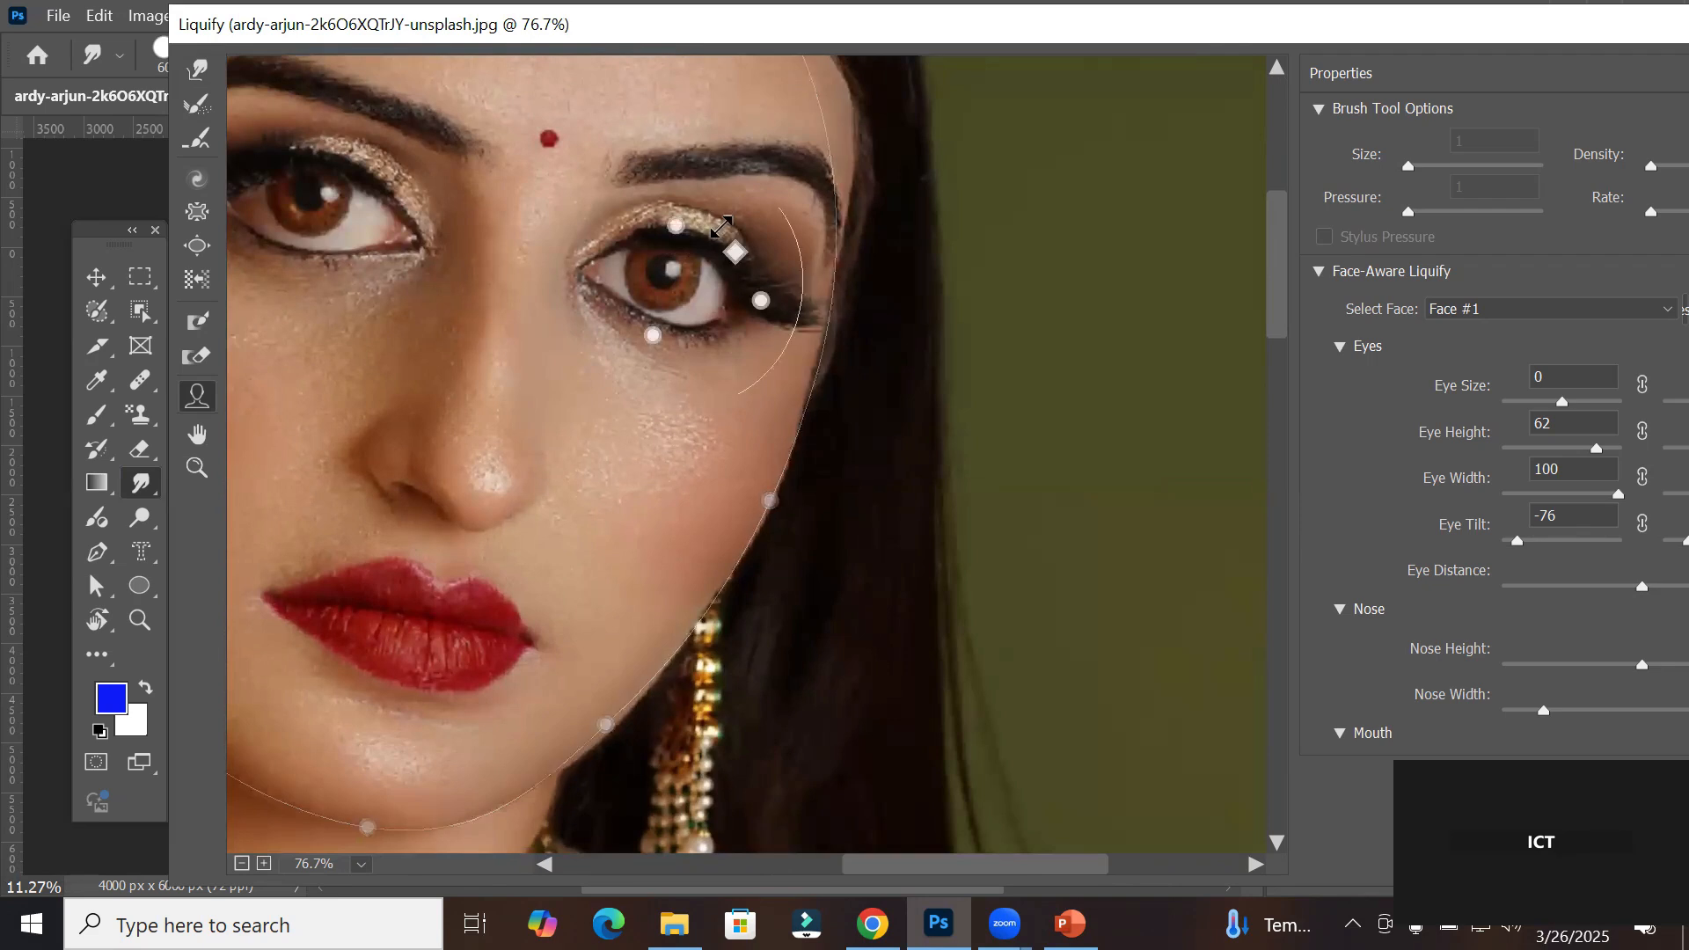
{"action": "scroll", "coordinate": [716, 241], "scroll_direction": "down", "scroll_amount": 3}
{"action": "scroll", "coordinate": [716, 241], "scroll_direction": "down", "scroll_amount": 4}
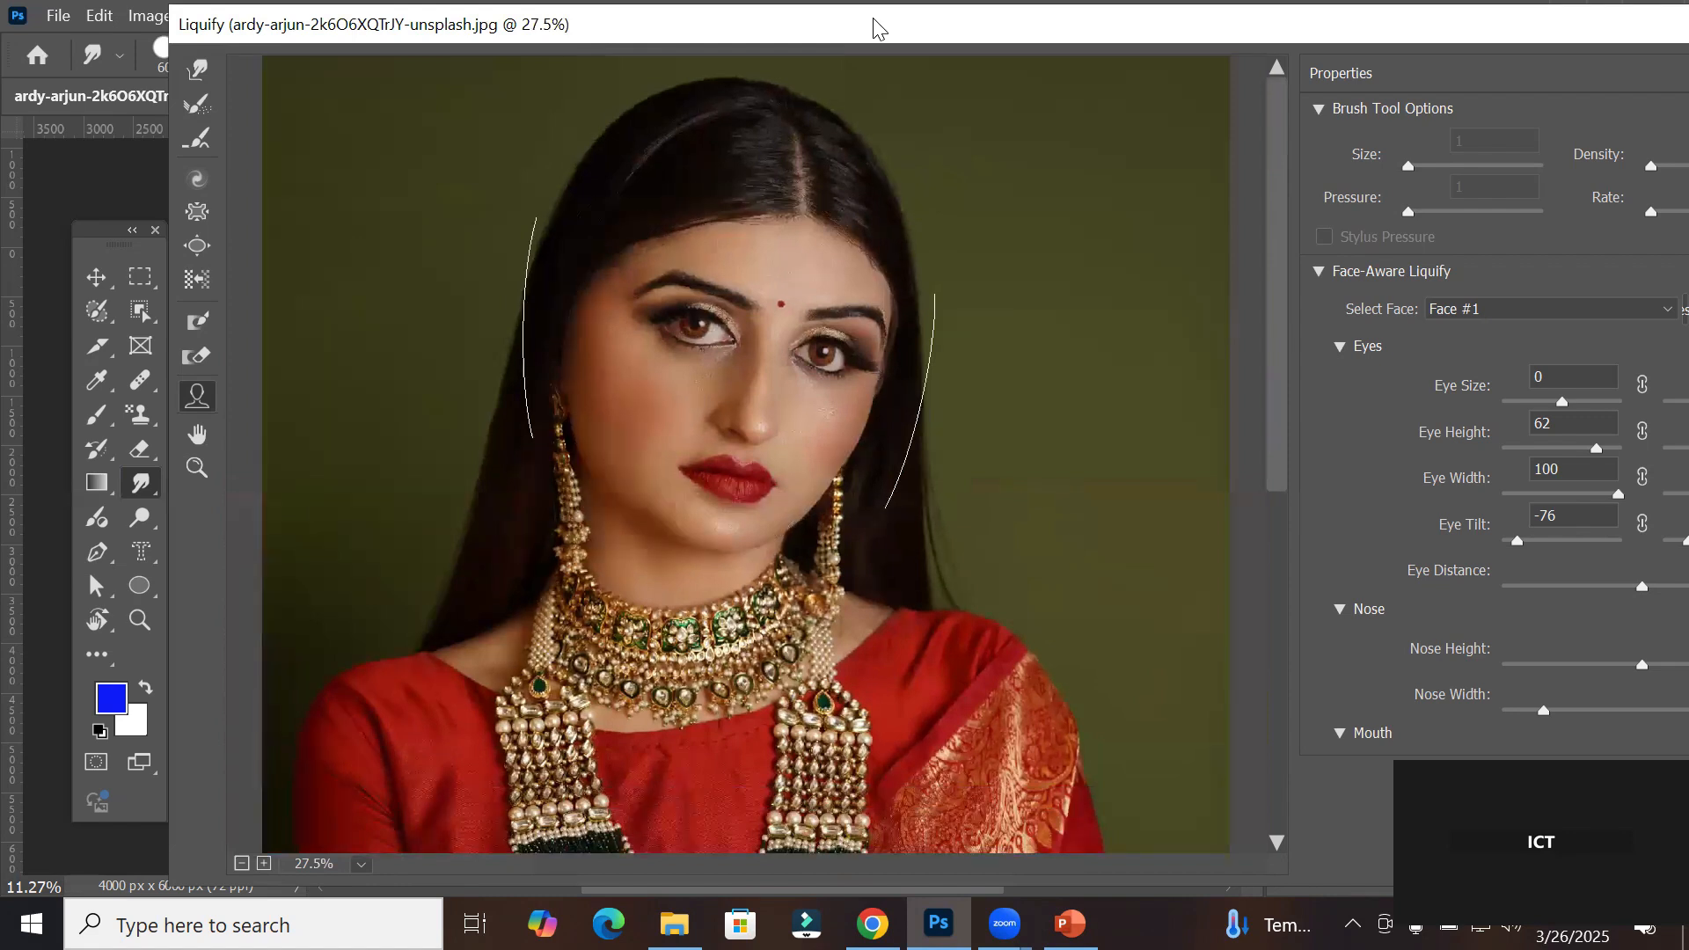
Step: Reposition the Liquify window to reveal its full properties, and collapse the Brush Tool Options and Face-Aware Liquify sections
{"action": "left_click_drag", "start_coordinate": [877, 29], "coordinate": [701, 45]}
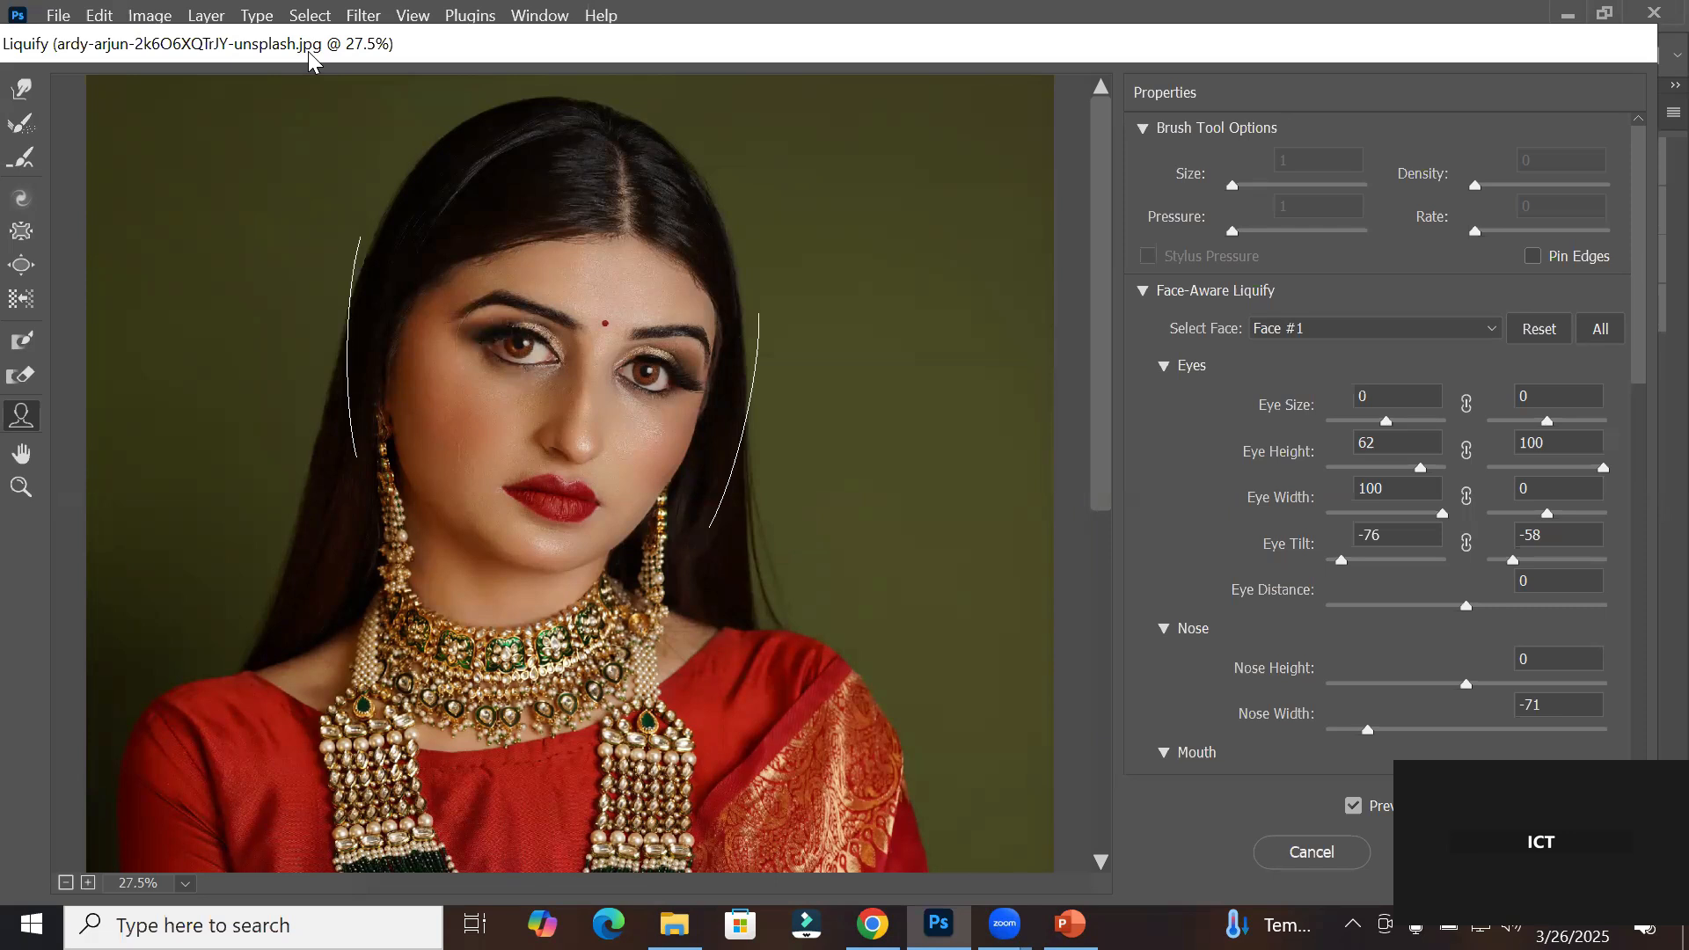
{"action": "left_click_drag", "start_coordinate": [308, 54], "coordinate": [361, 31]}
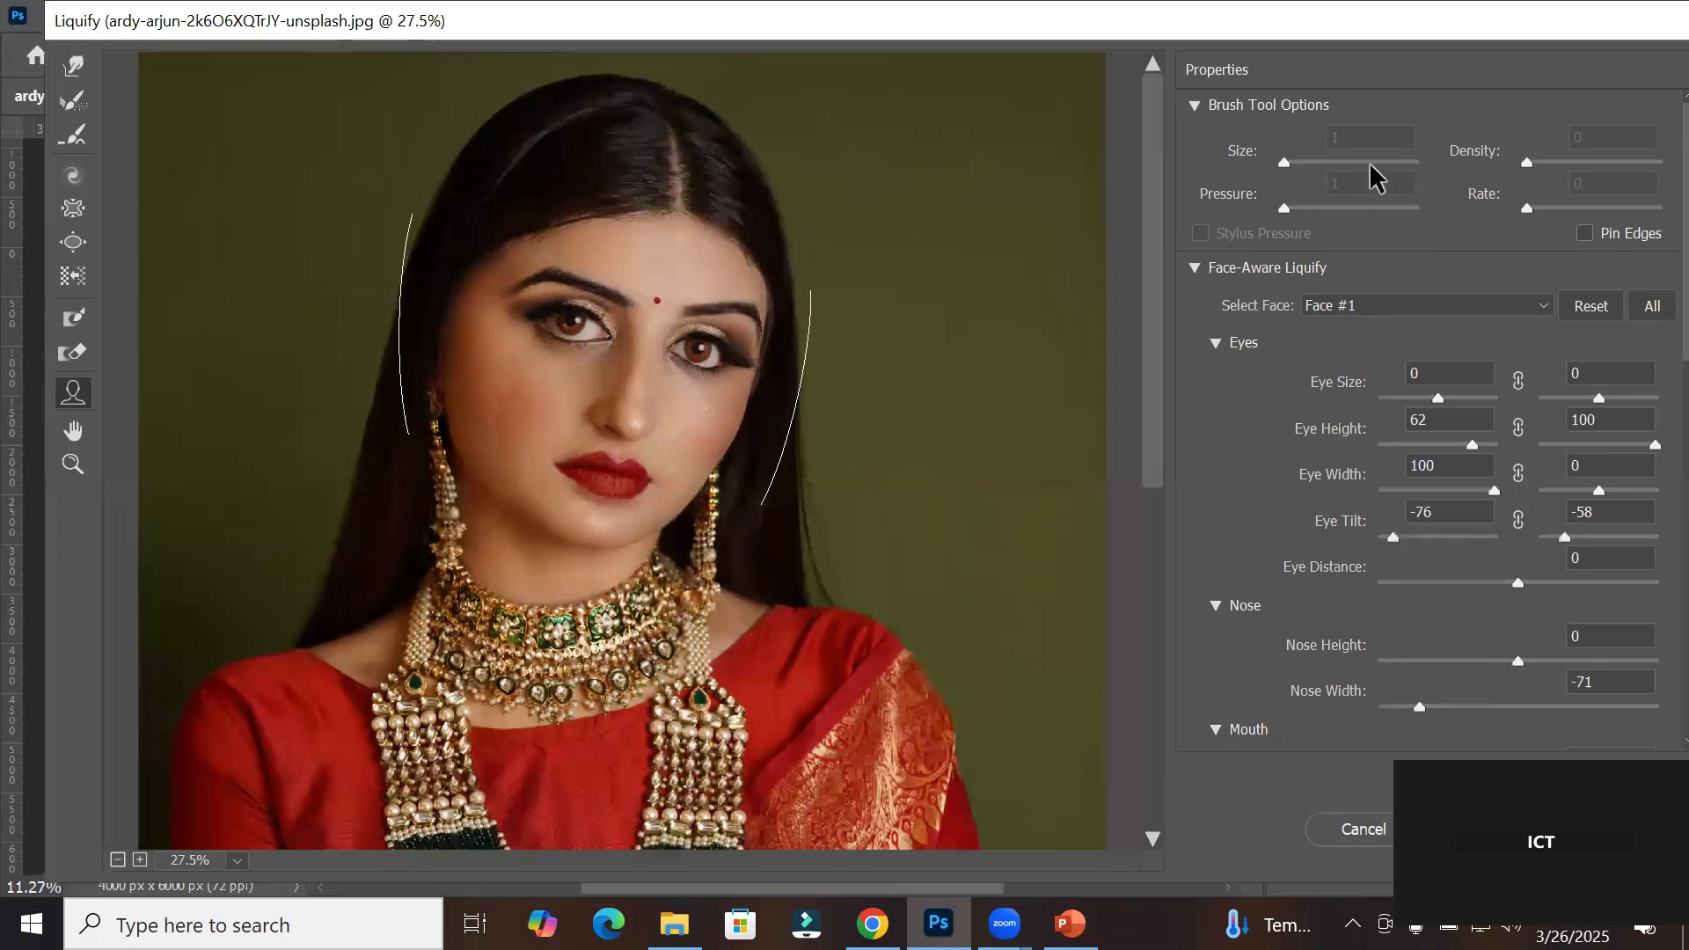
{"action": "left_click", "coordinate": [1194, 106]}
{"action": "left_click", "coordinate": [1195, 141]}
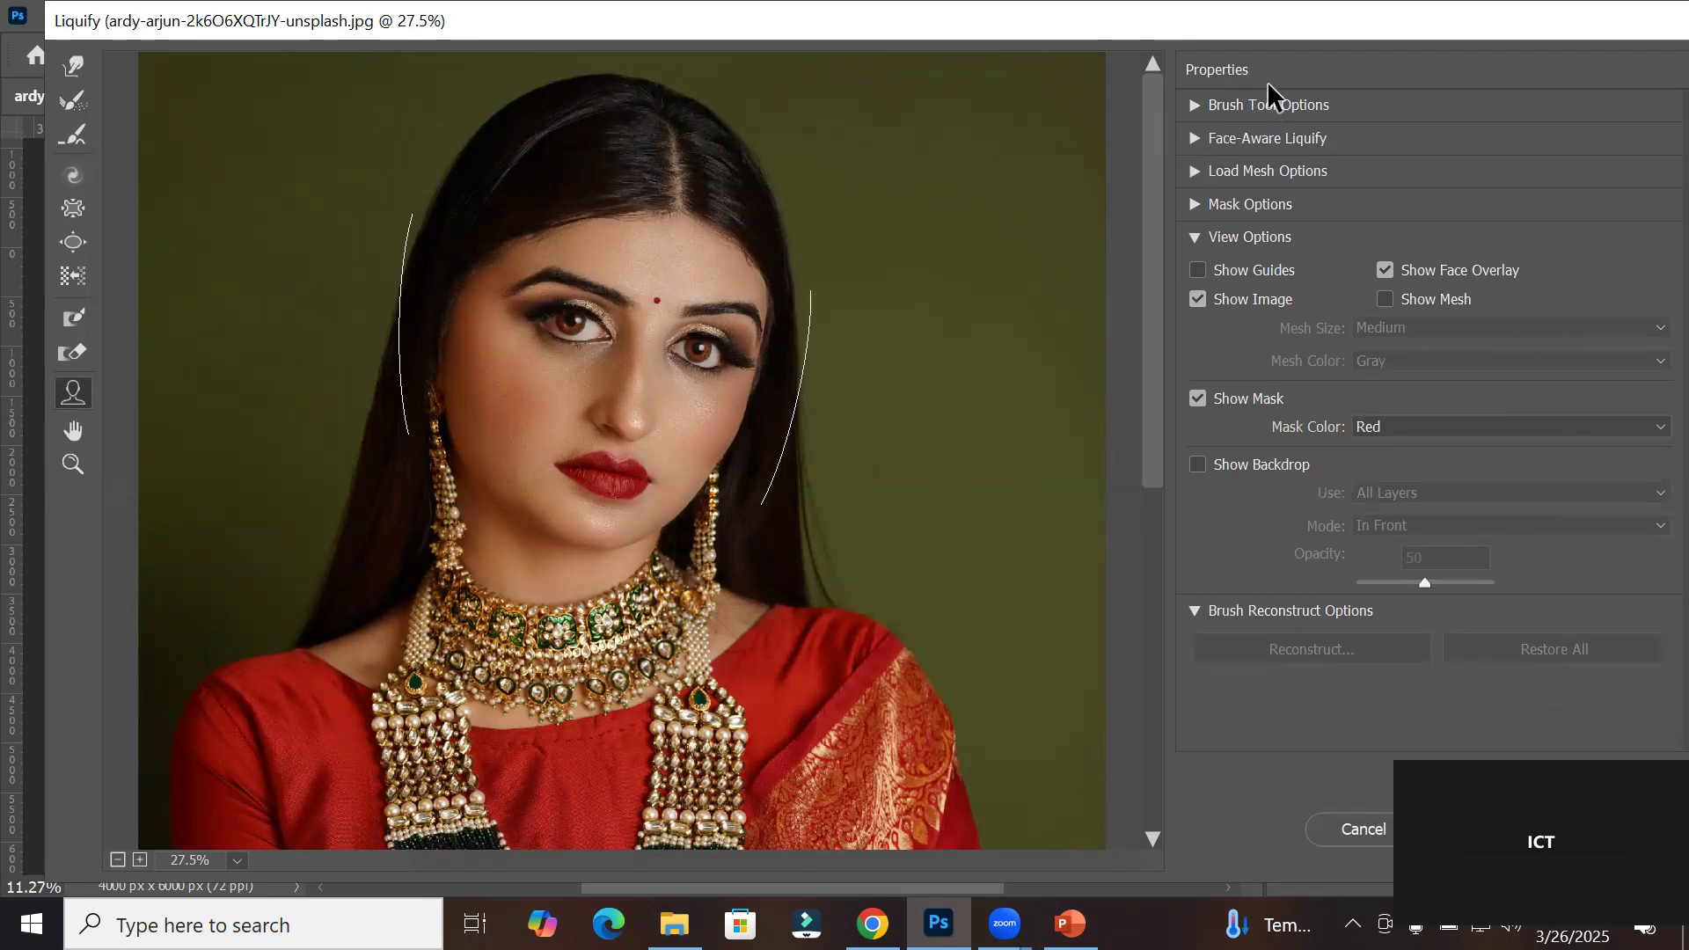
{"action": "left_click_drag", "start_coordinate": [1226, 32], "coordinate": [1183, 46]}
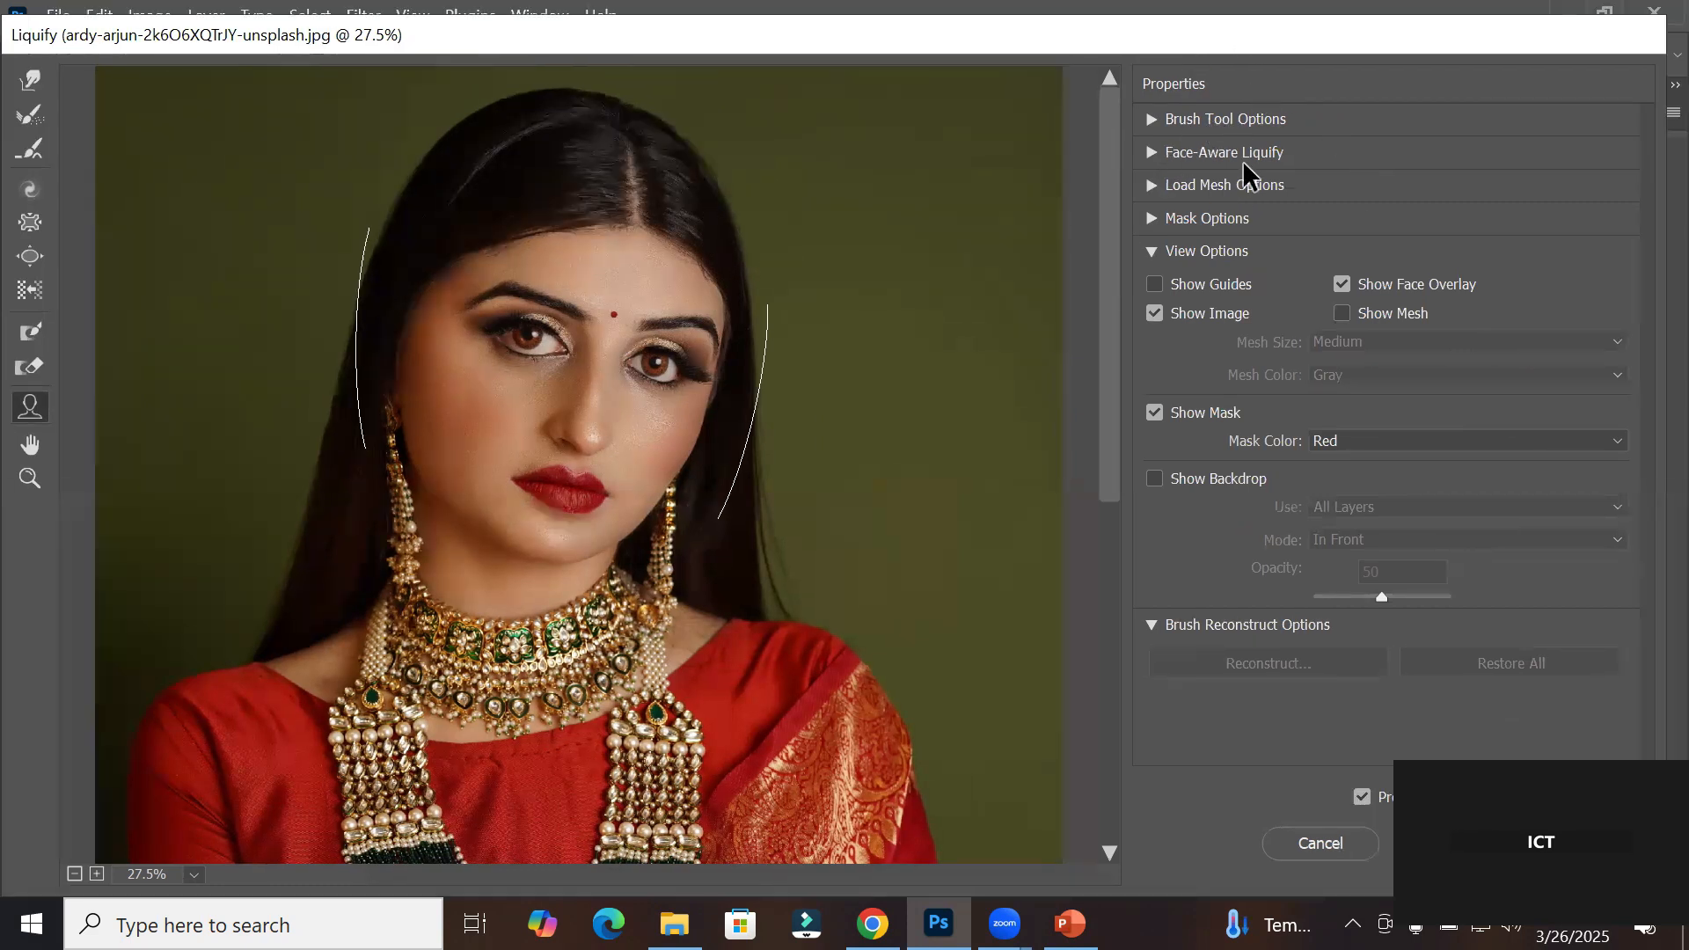
Step: Expand the Face-Aware Liquify section and collapse its Eyes, Nose, Mouth and Face Shape groups
{"action": "left_click", "coordinate": [1147, 151]}
{"action": "left_click", "coordinate": [1147, 151]}
{"action": "left_click", "coordinate": [1146, 151]}
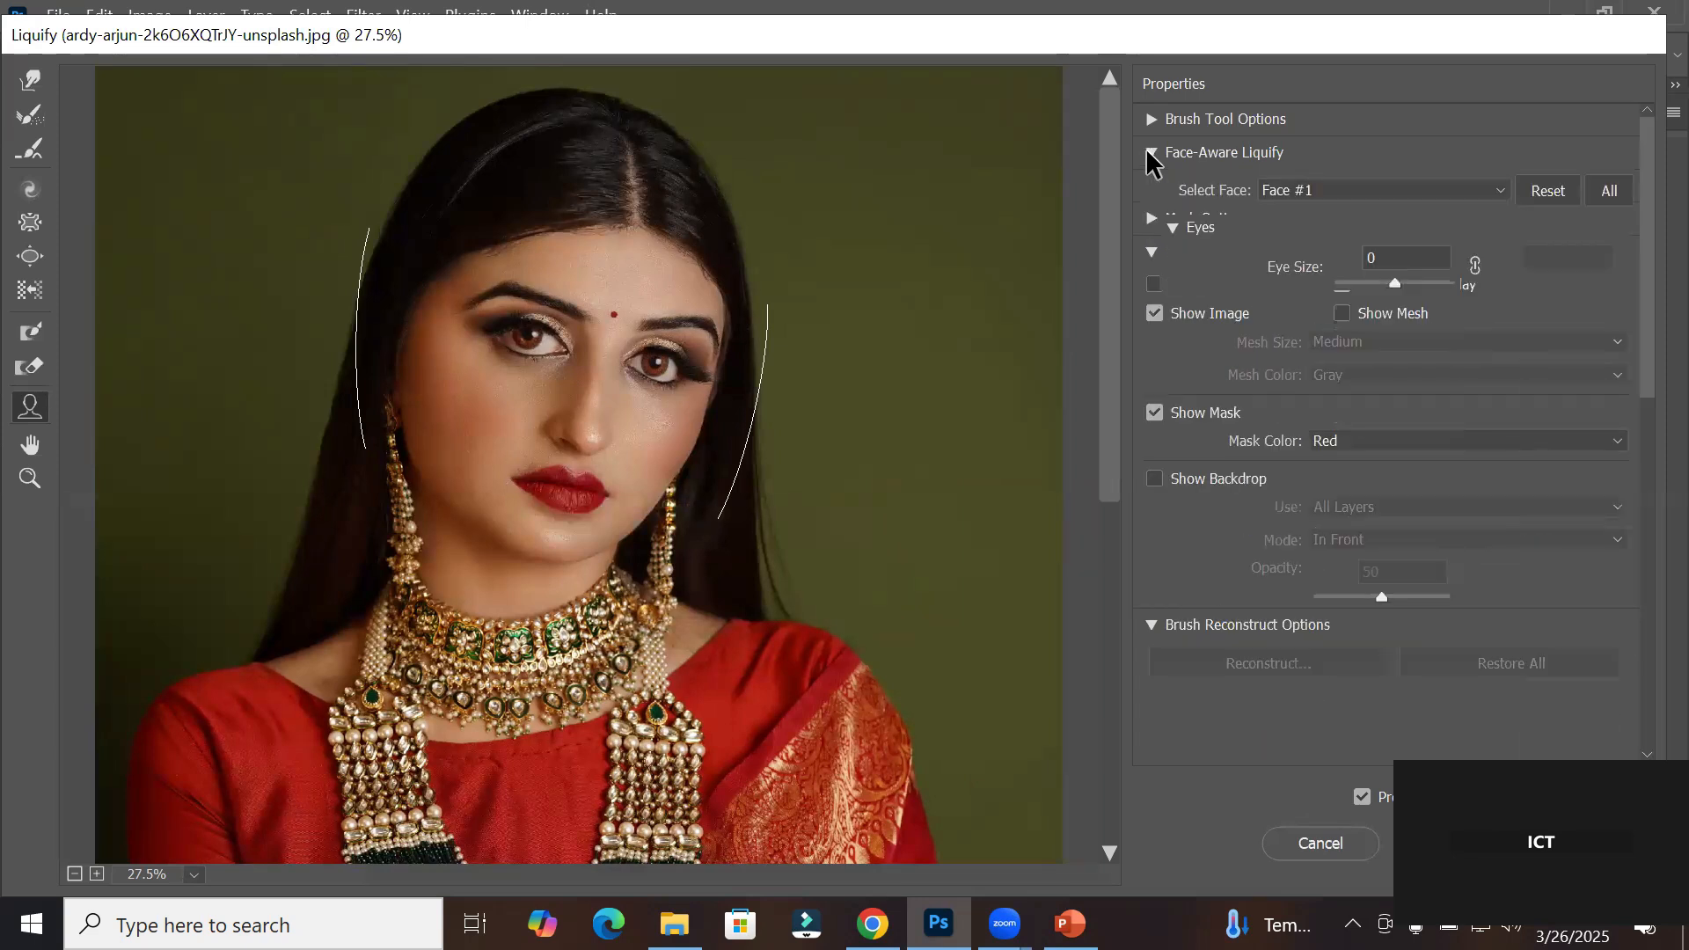
{"action": "left_click", "coordinate": [1146, 151]}
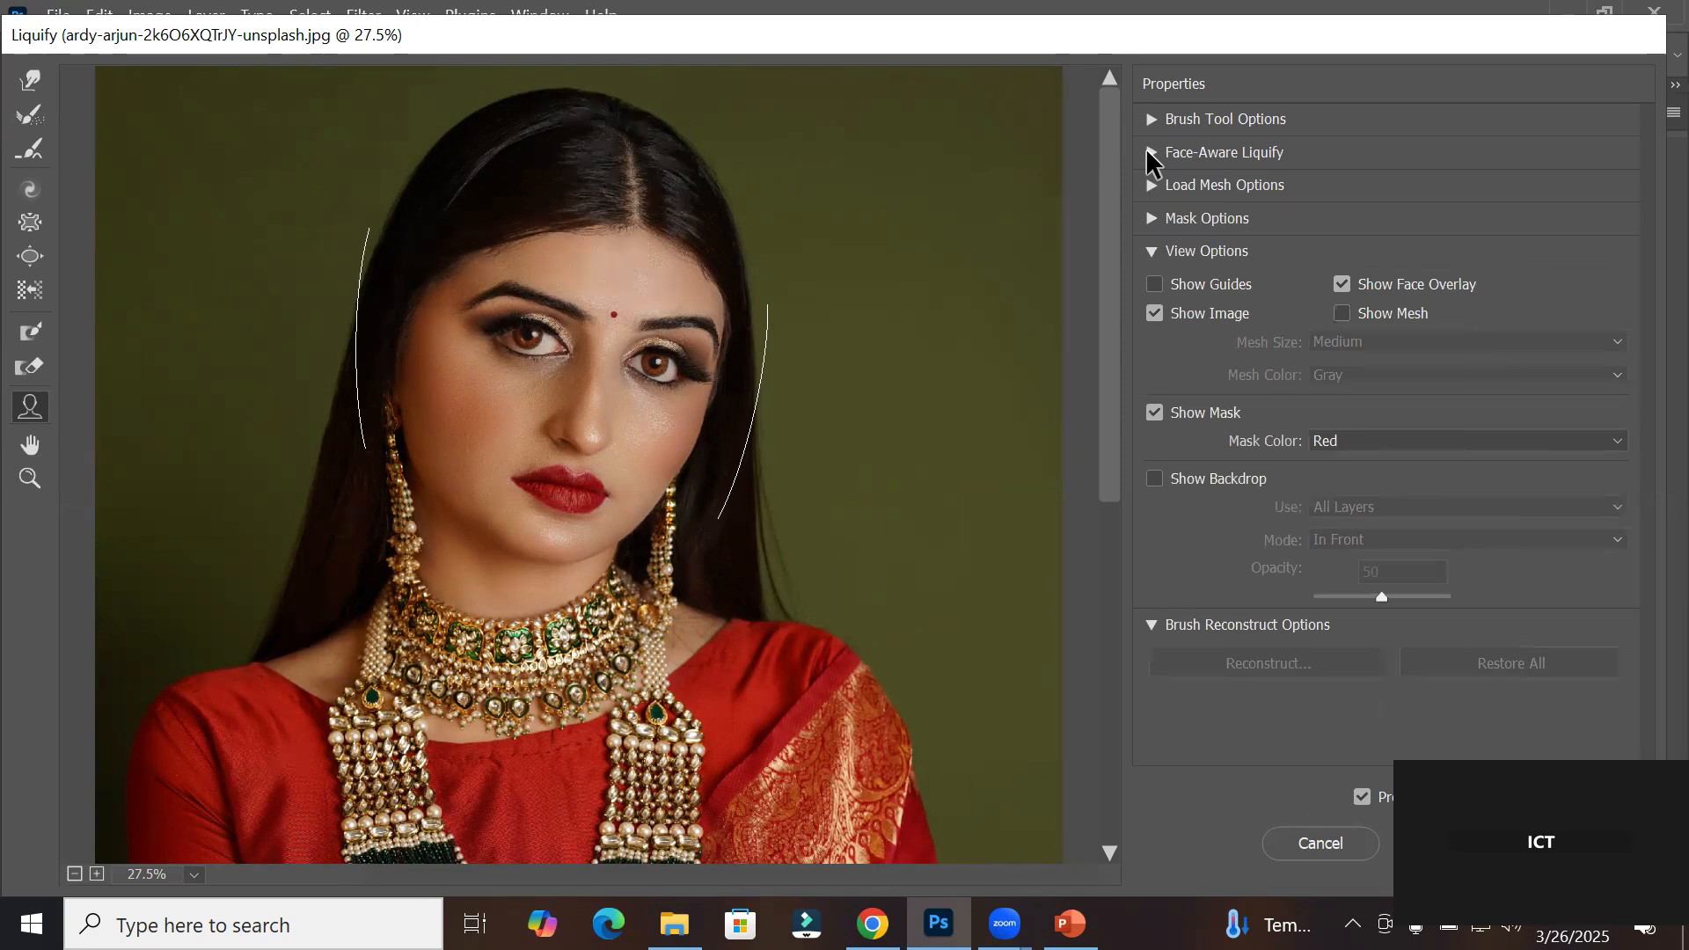
{"action": "left_click", "coordinate": [1147, 152]}
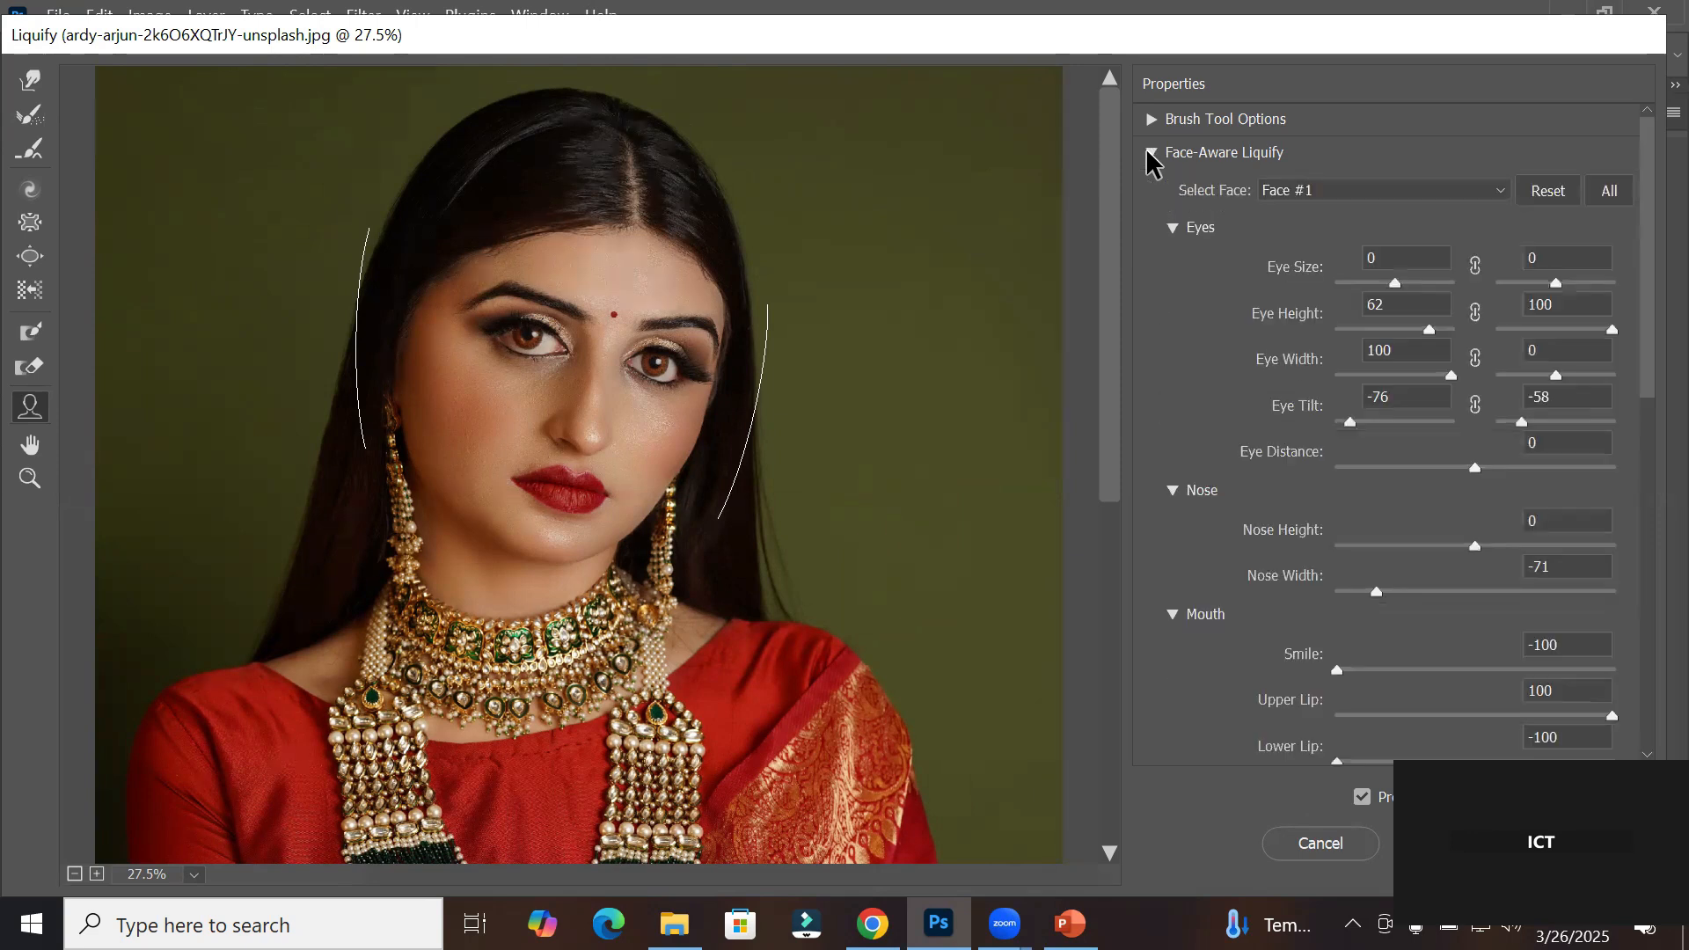
{"action": "left_click", "coordinate": [1176, 230]}
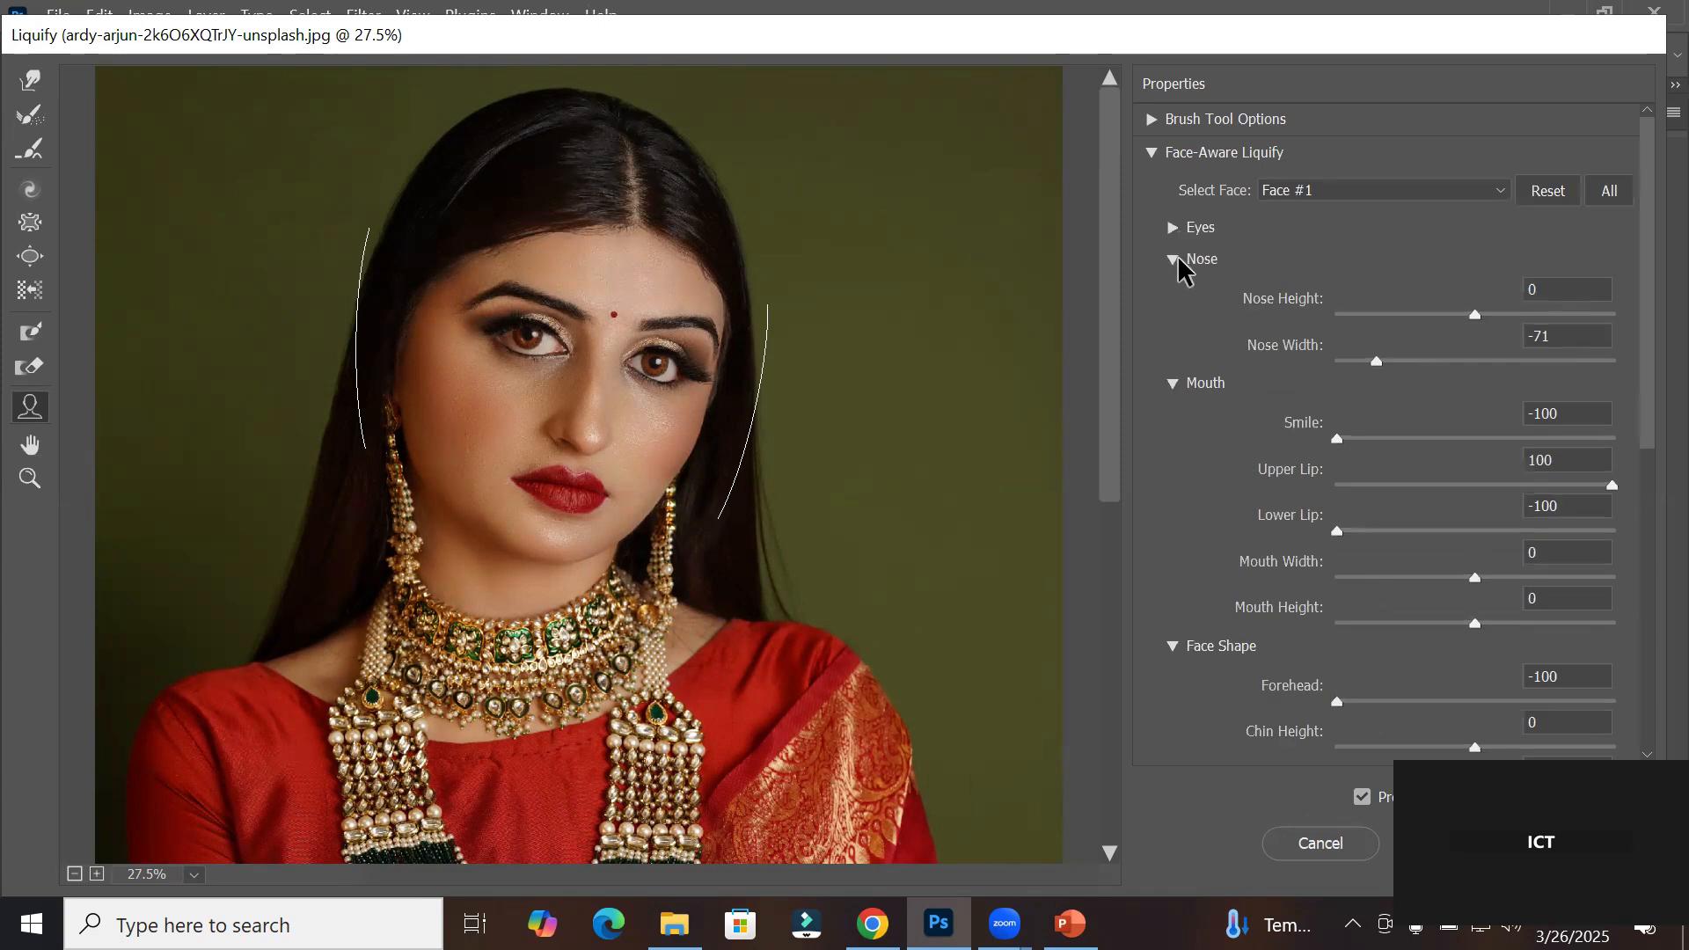
{"action": "left_click", "coordinate": [1175, 261]}
{"action": "left_click", "coordinate": [1172, 288]}
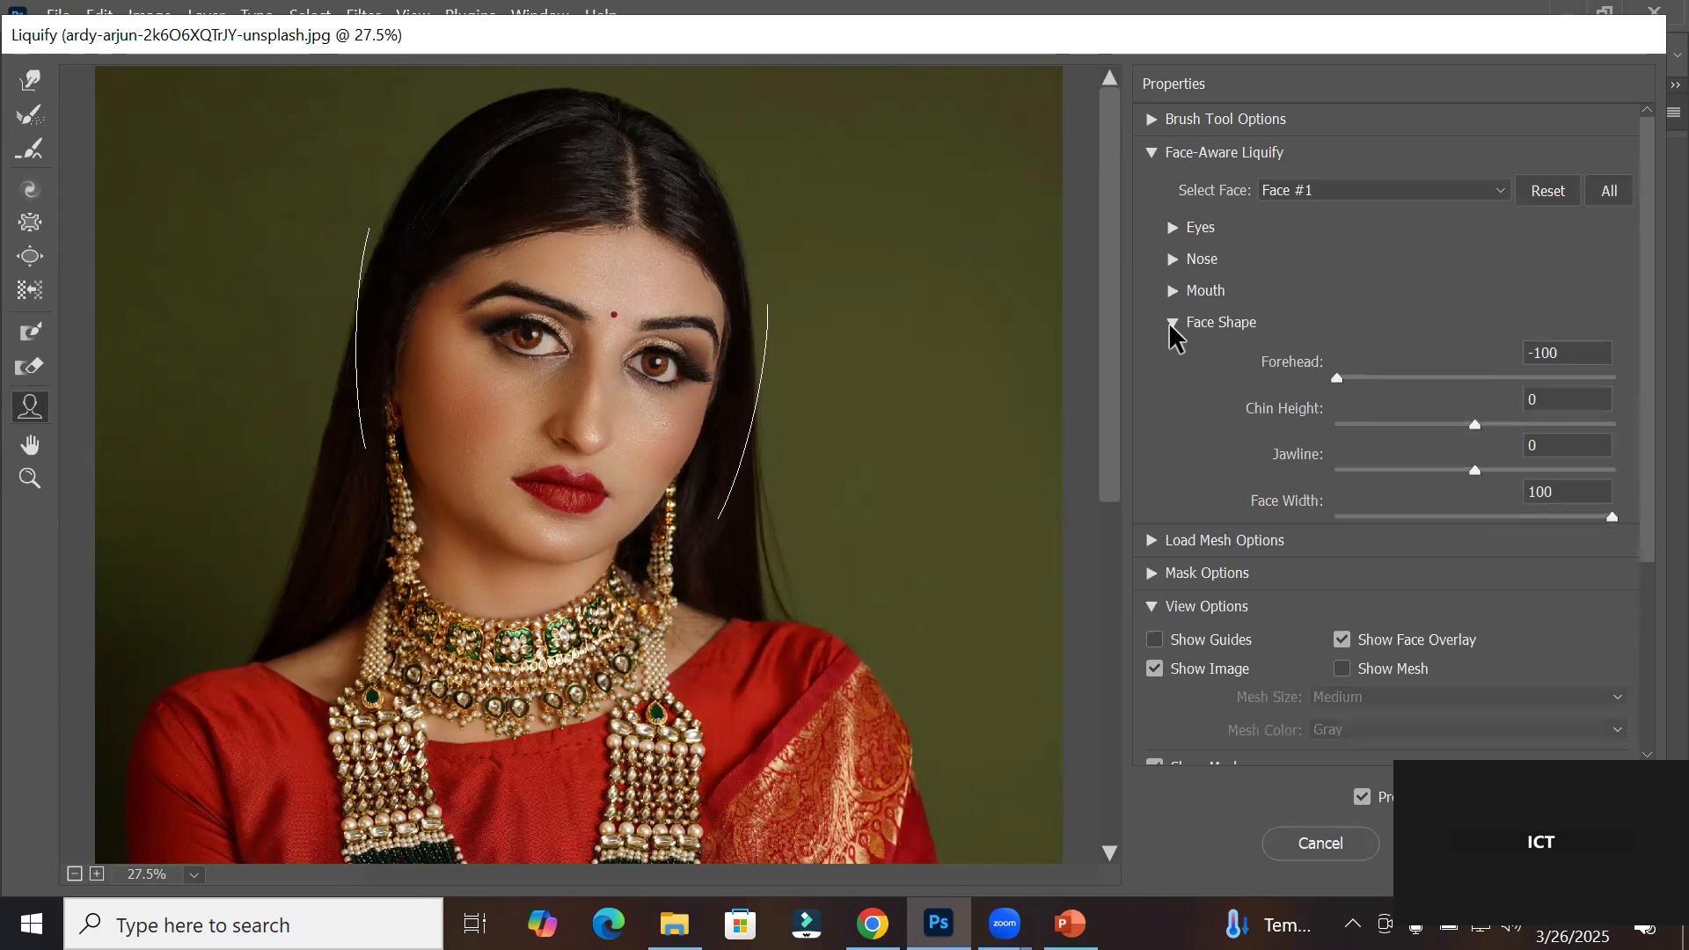
{"action": "left_click", "coordinate": [1173, 323]}
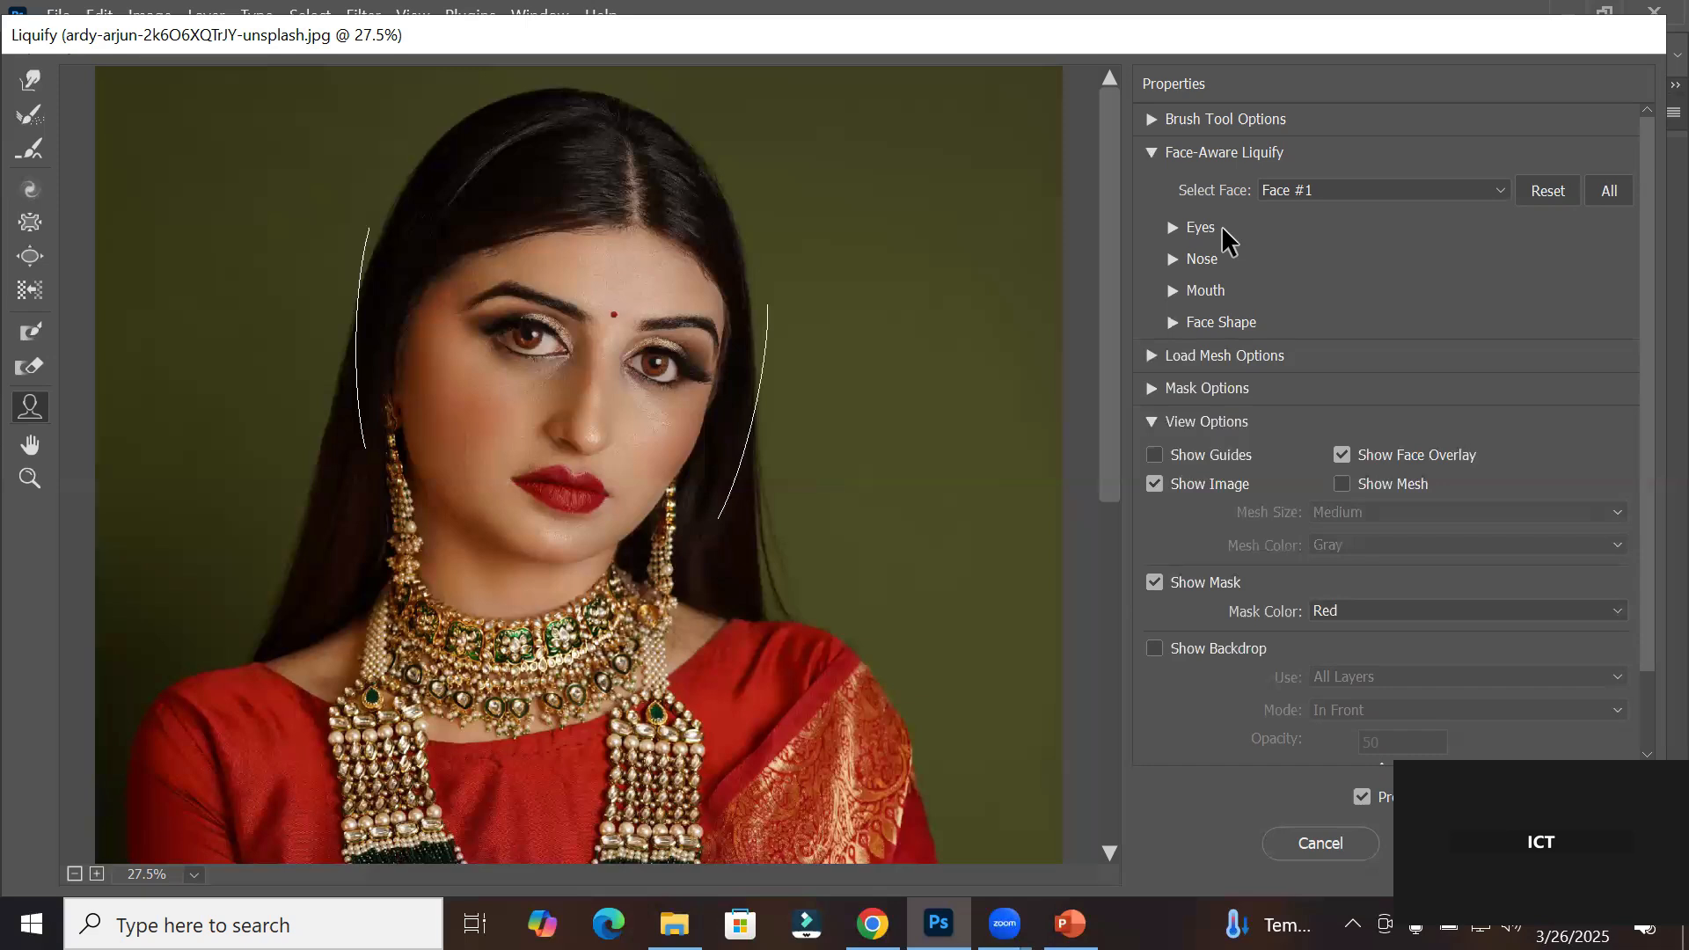
Step: Check which faces can be chosen for Face-Aware Liquify, keeping Face #1 selected
{"action": "left_click", "coordinate": [1507, 182]}
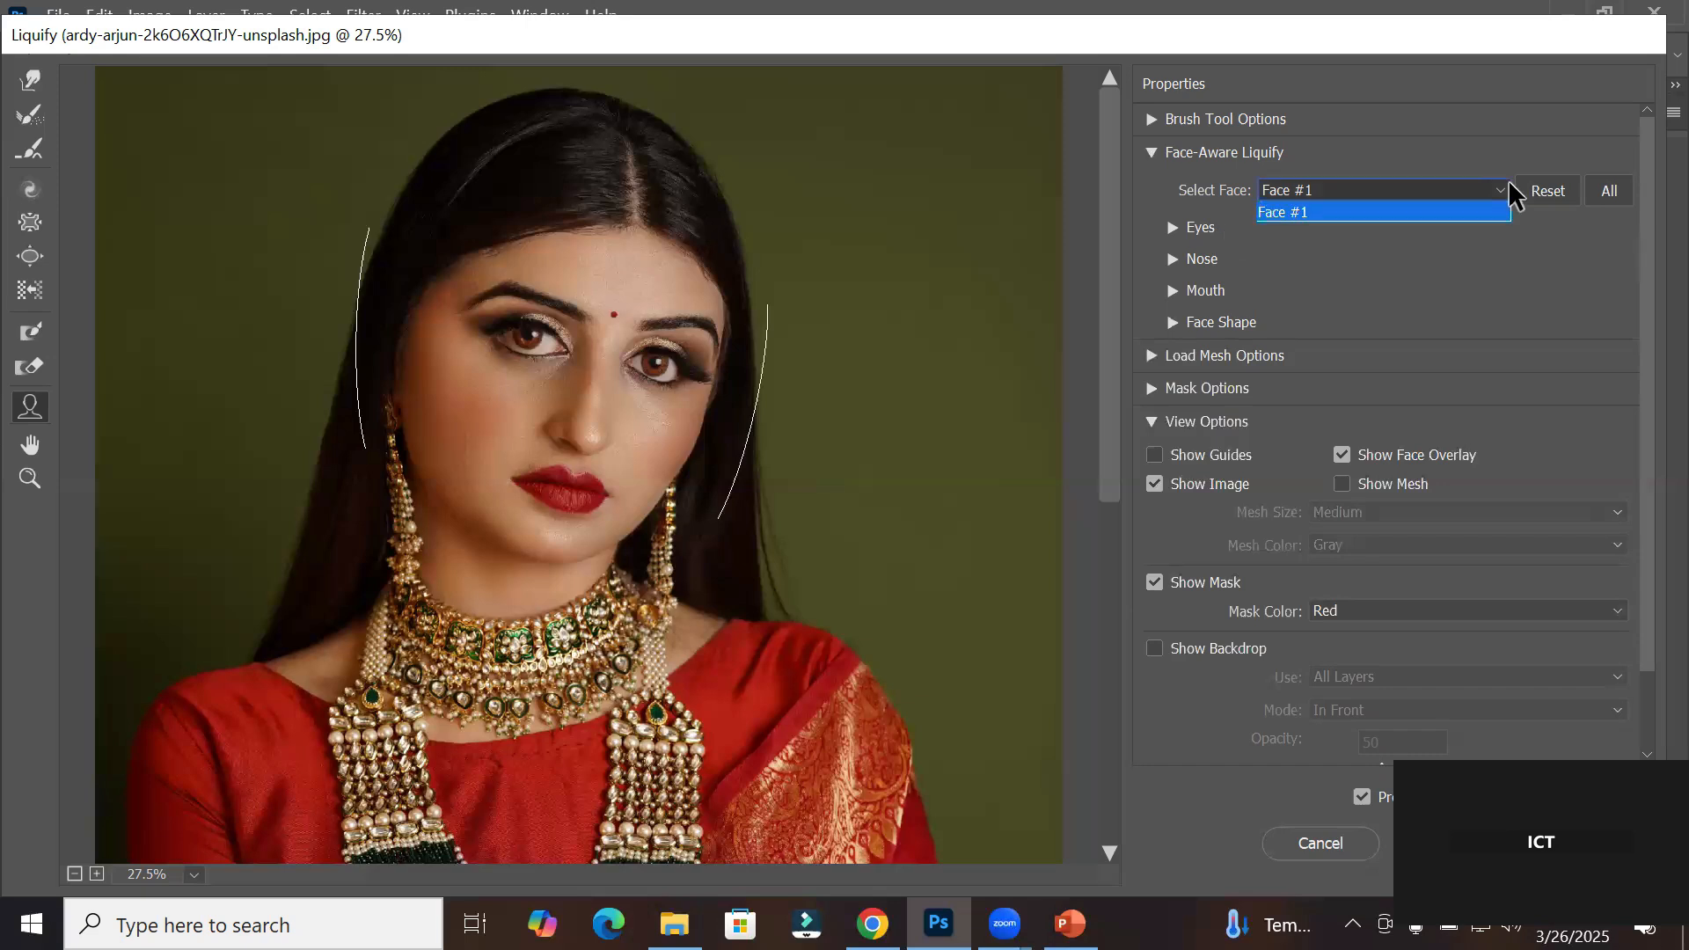
{"action": "left_click", "coordinate": [1389, 212]}
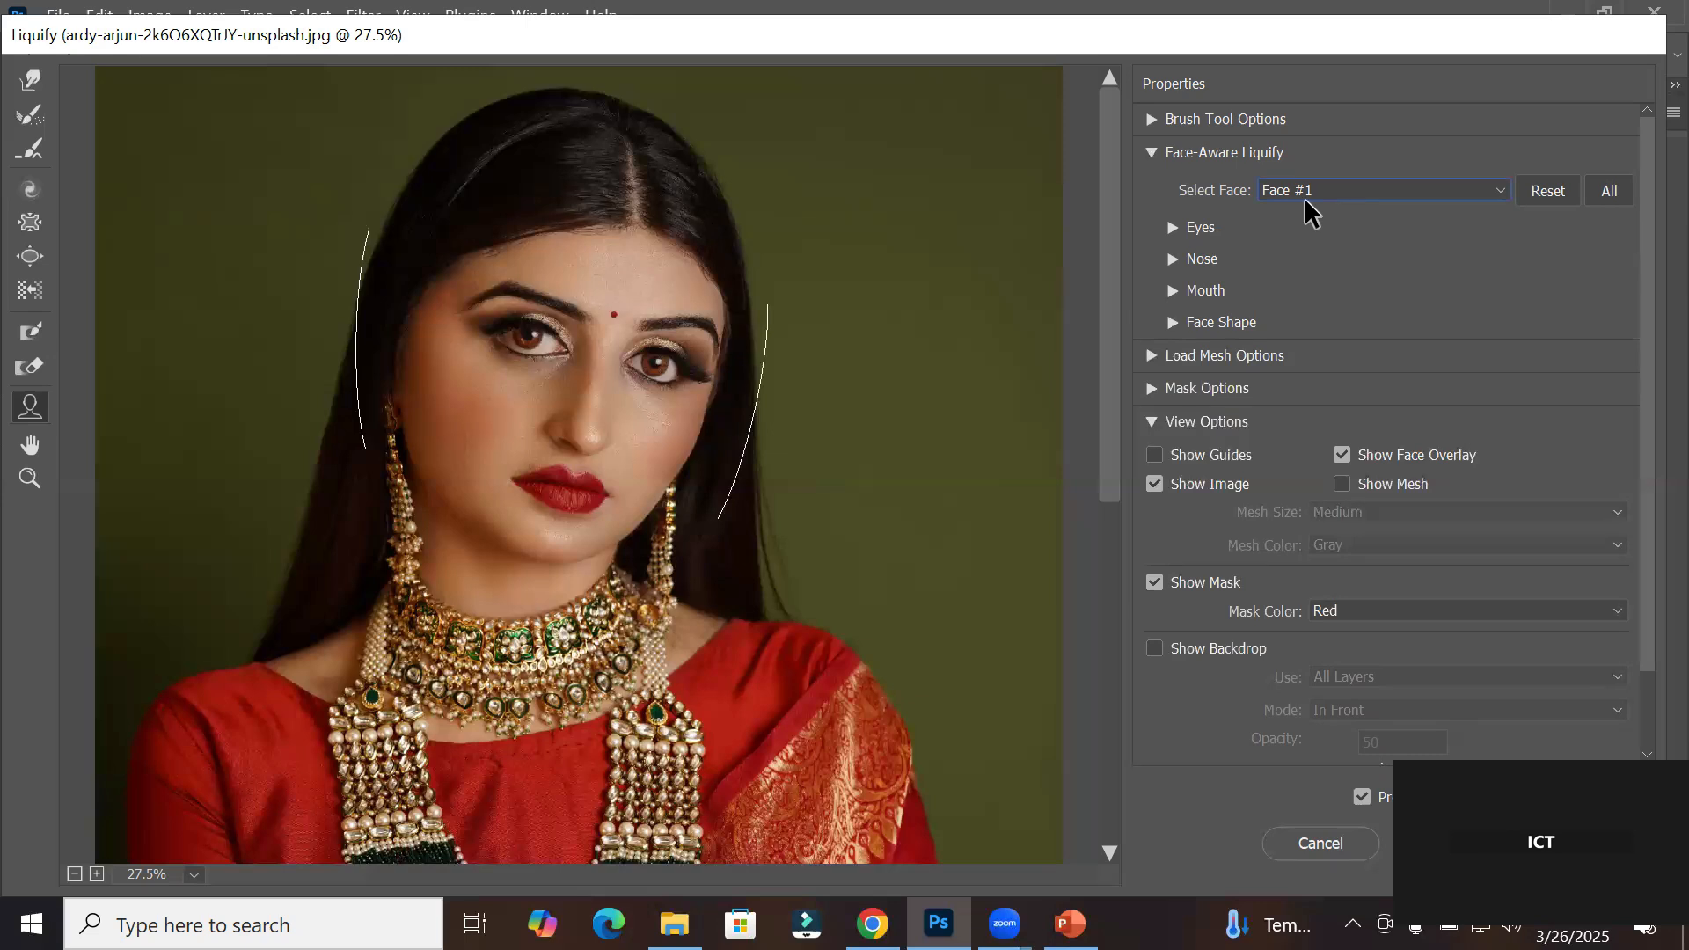
{"action": "left_click", "coordinate": [1451, 188]}
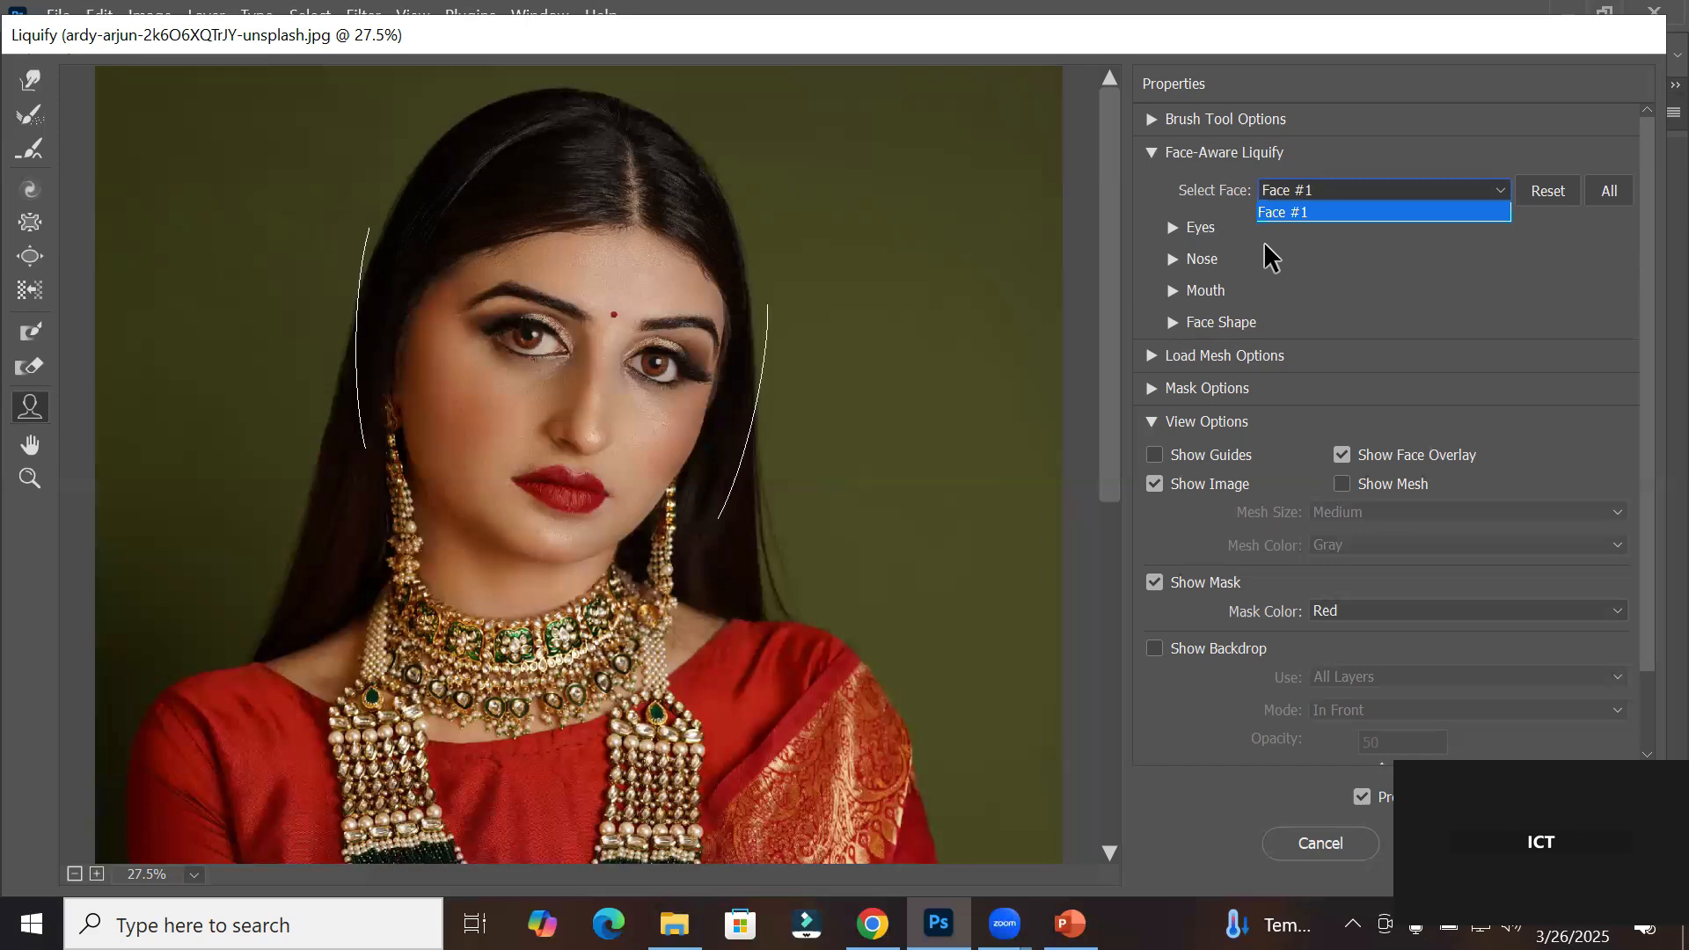
{"action": "left_click", "coordinate": [1328, 195]}
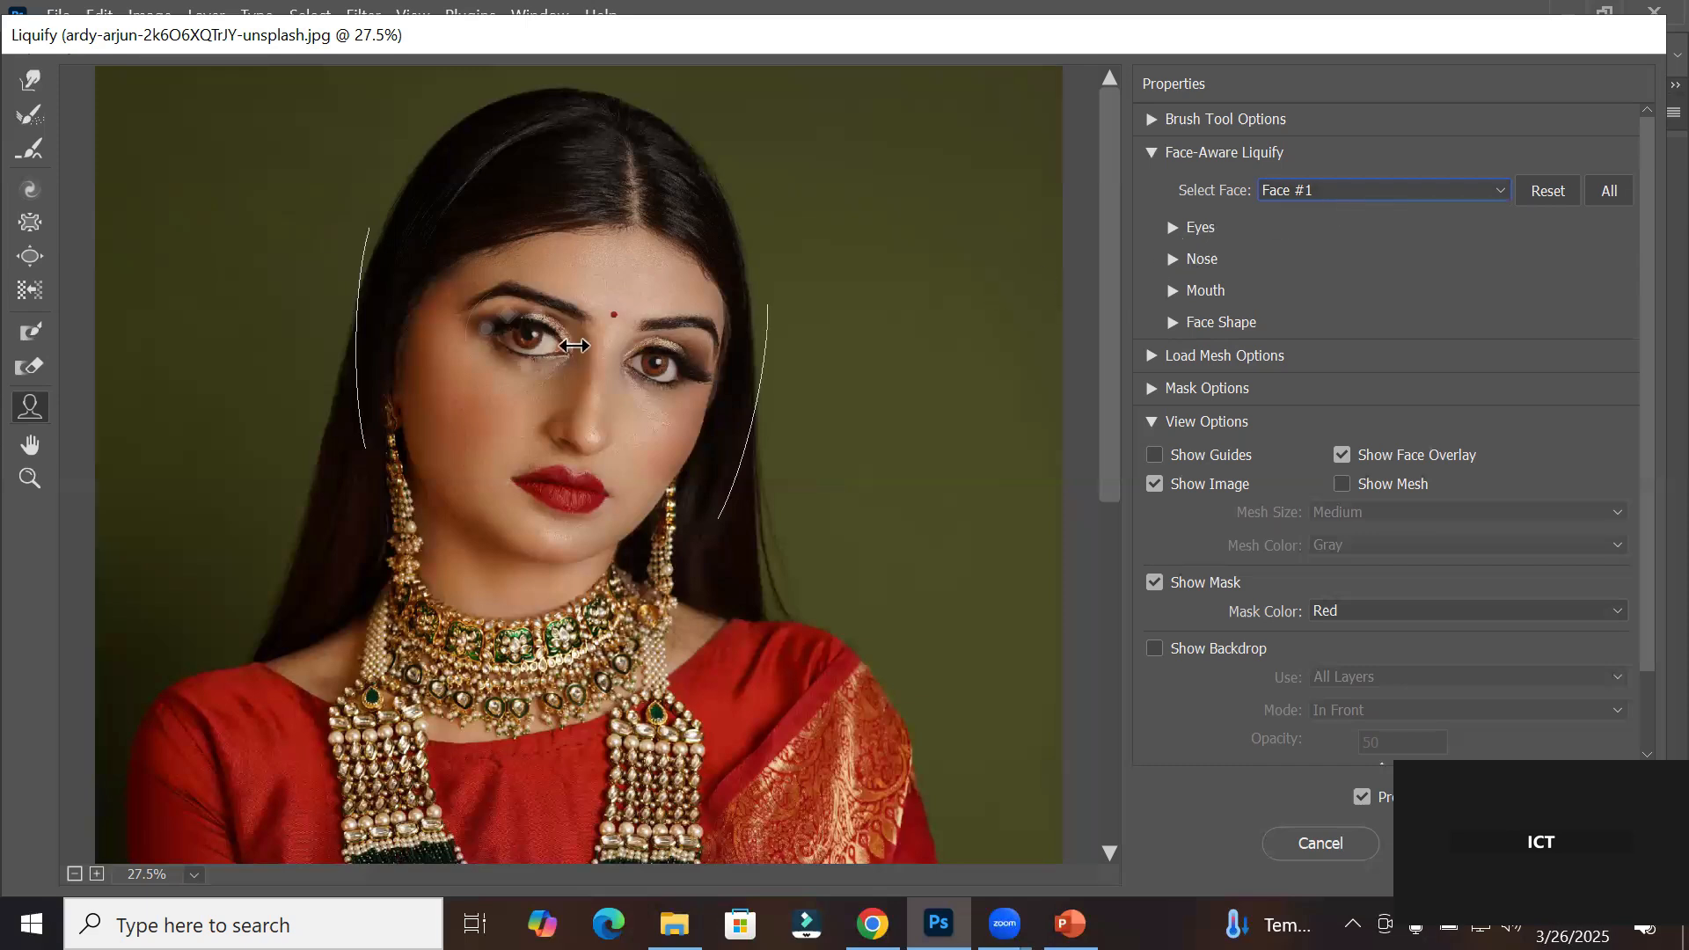
Step: Examine the on-image adjustment handles over each of the woman's eyes at 40% zoom
{"action": "scroll", "coordinate": [554, 338], "scroll_direction": "up", "scroll_amount": 4}
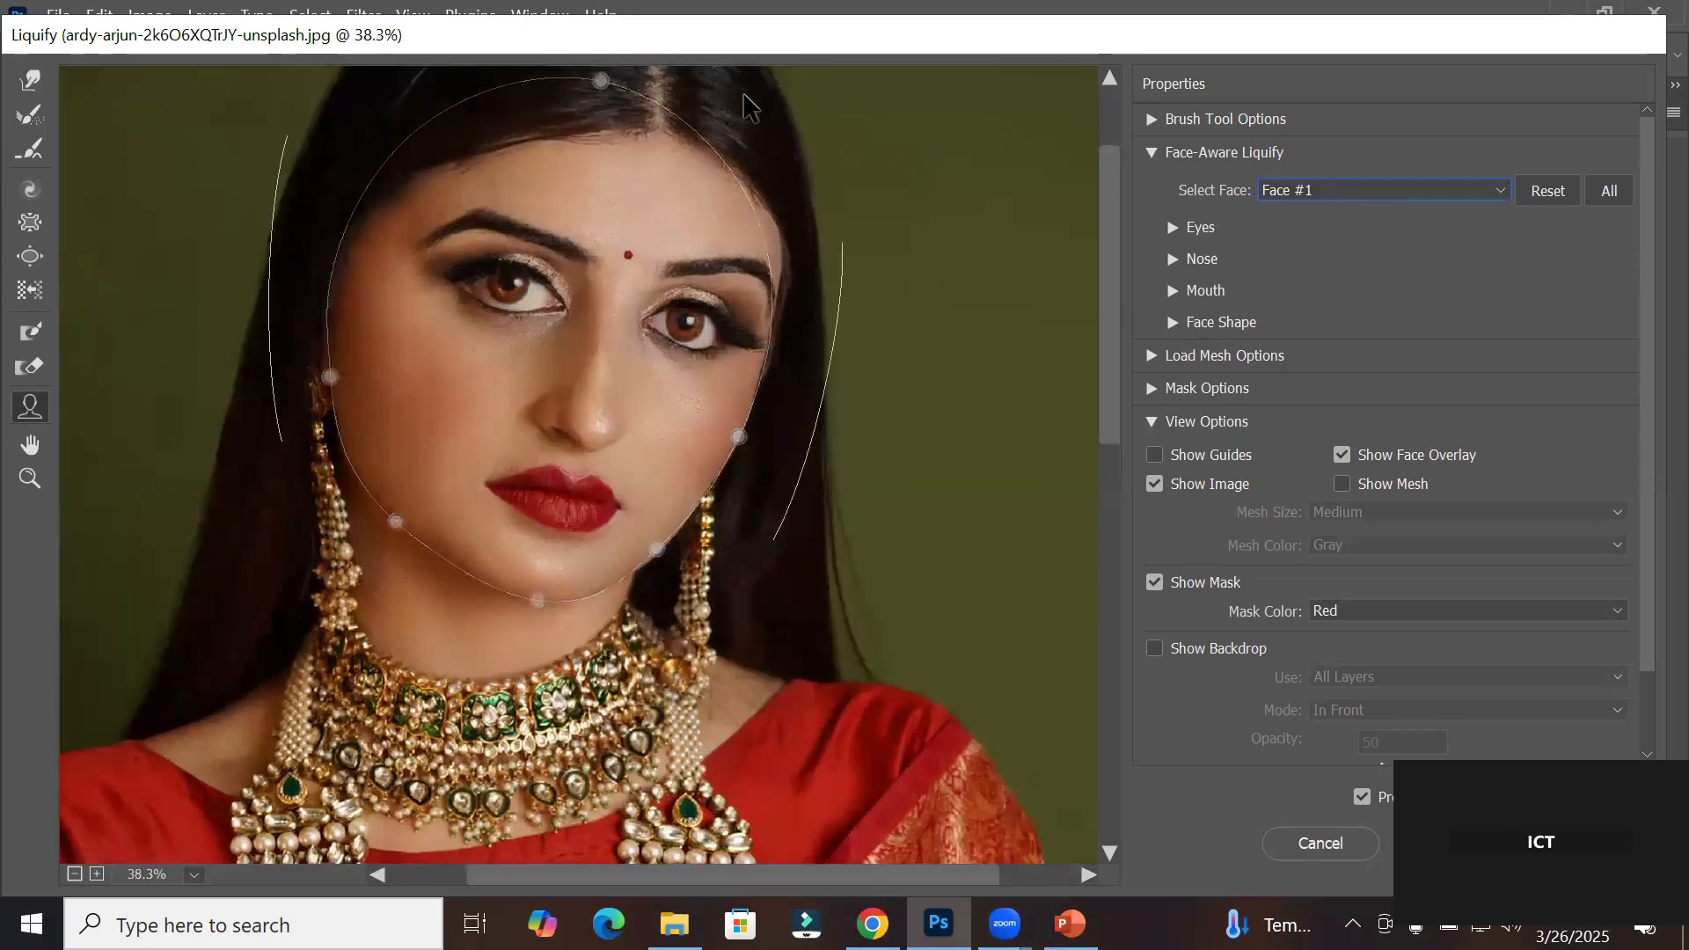
{"action": "scroll", "coordinate": [749, 99], "scroll_direction": "up", "scroll_amount": 1}
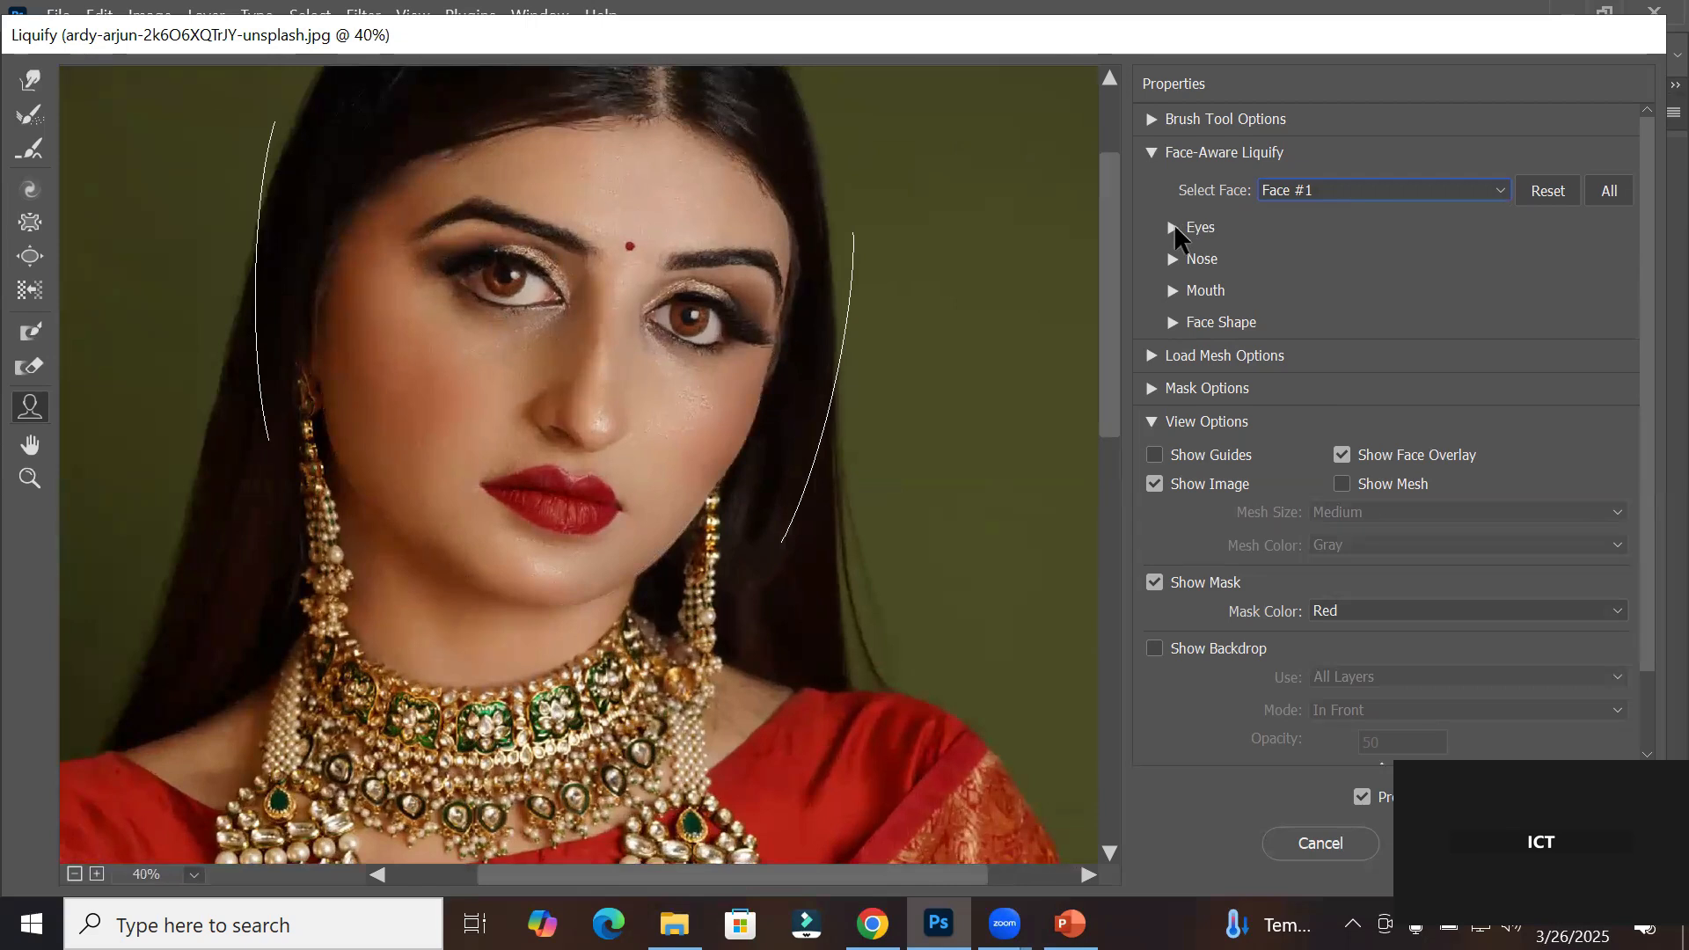
{"action": "mouse_move", "coordinate": [480, 284]}
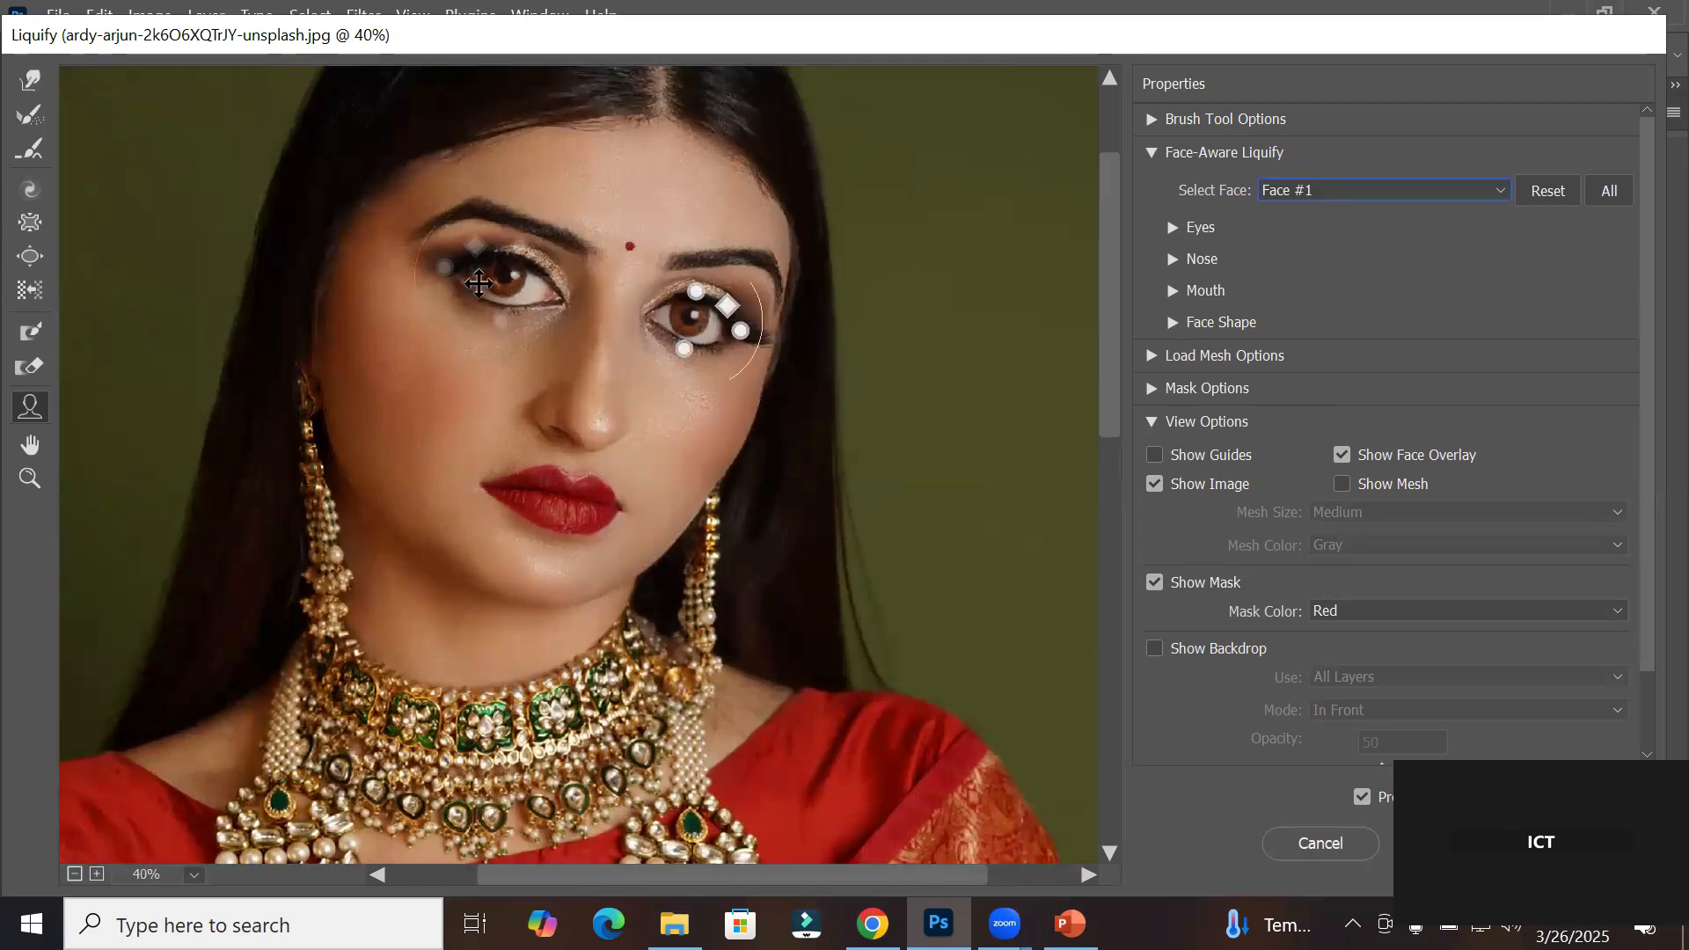
{"action": "mouse_move", "coordinate": [718, 314]}
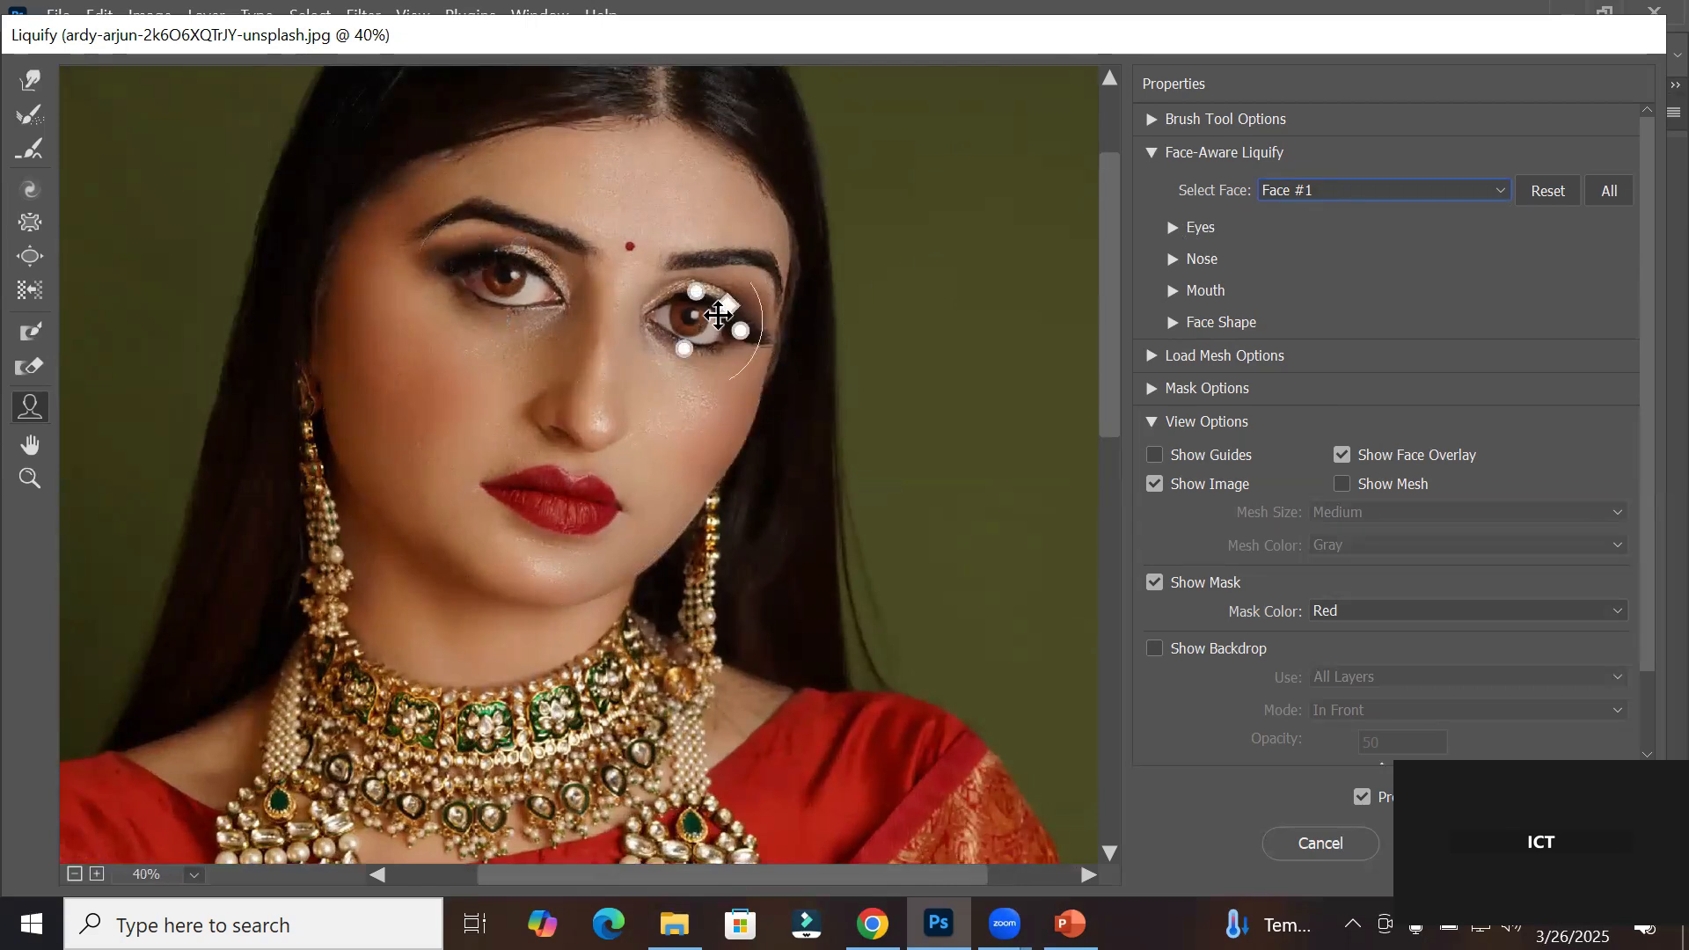
Step: Expand the Eyes group, link Eye Size for both eyes, and set it to 100
{"action": "left_click", "coordinate": [1169, 227]}
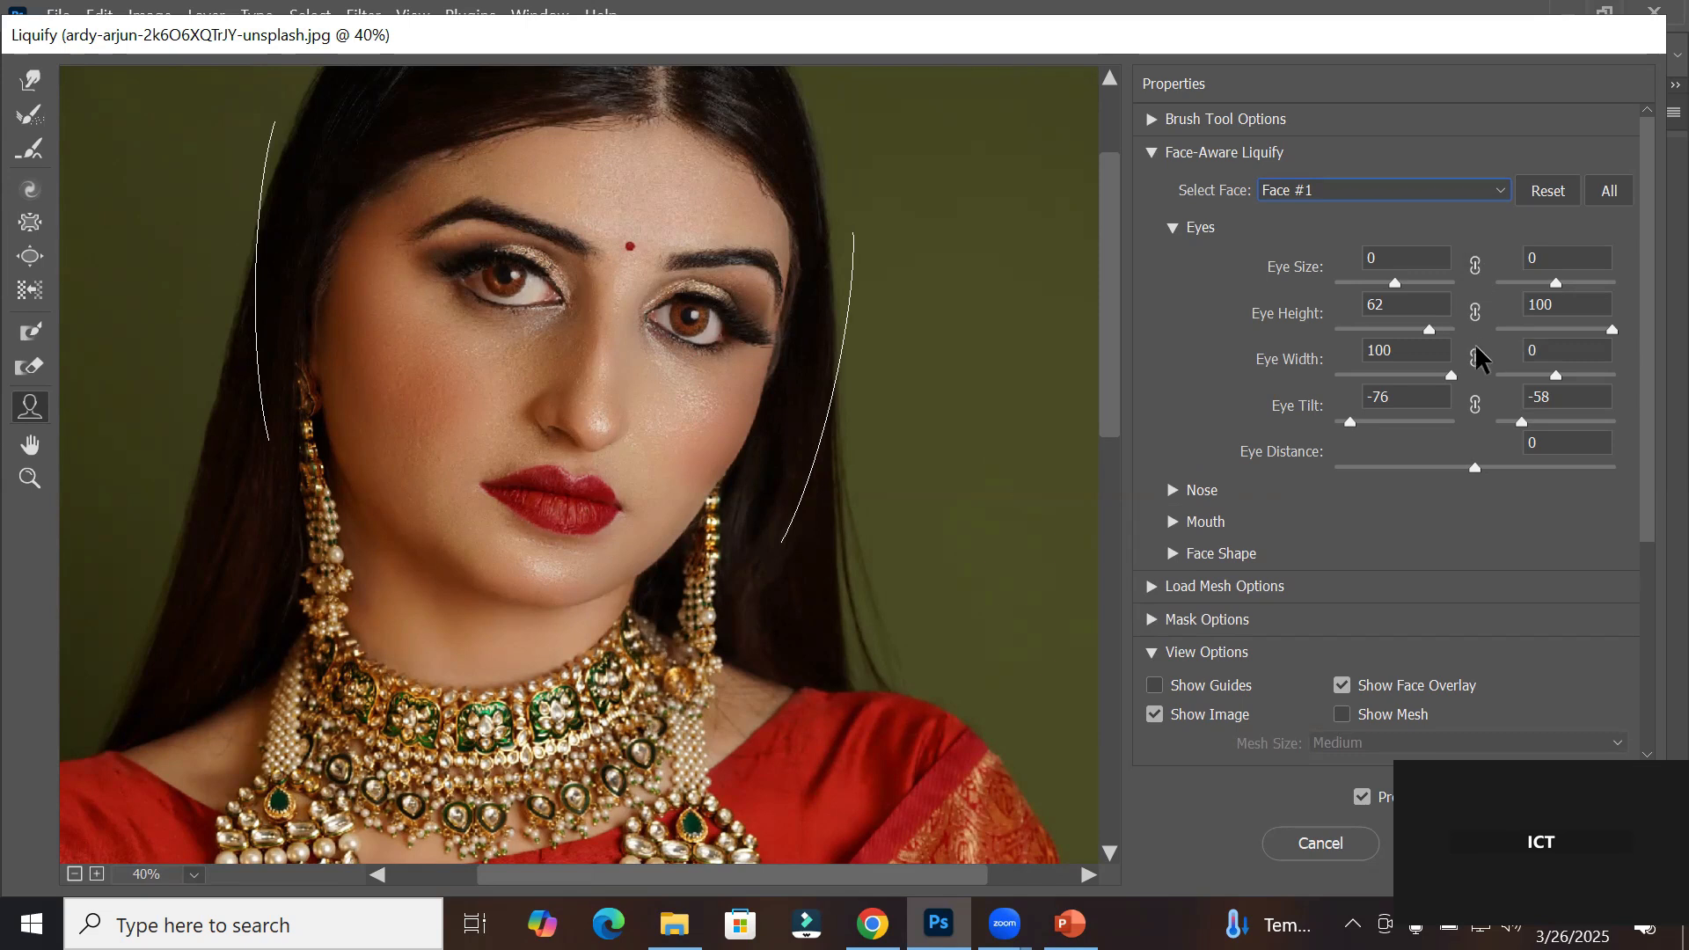
{"action": "left_click", "coordinate": [1475, 265]}
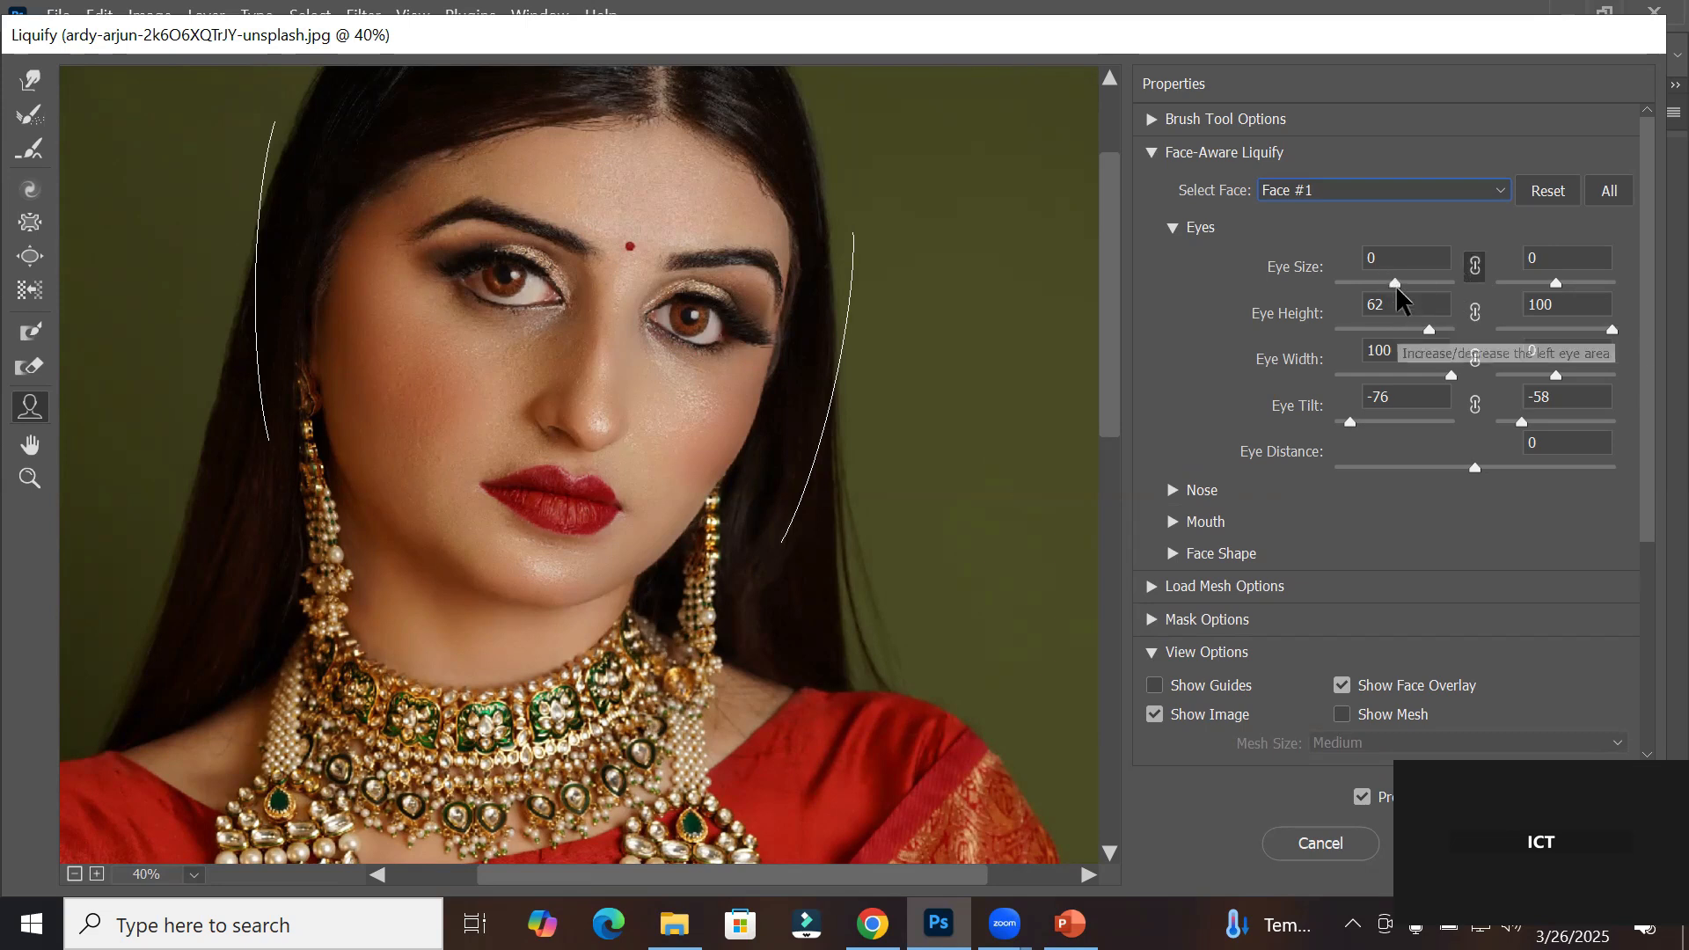
{"action": "left_click_drag", "start_coordinate": [1395, 282], "coordinate": [1469, 294]}
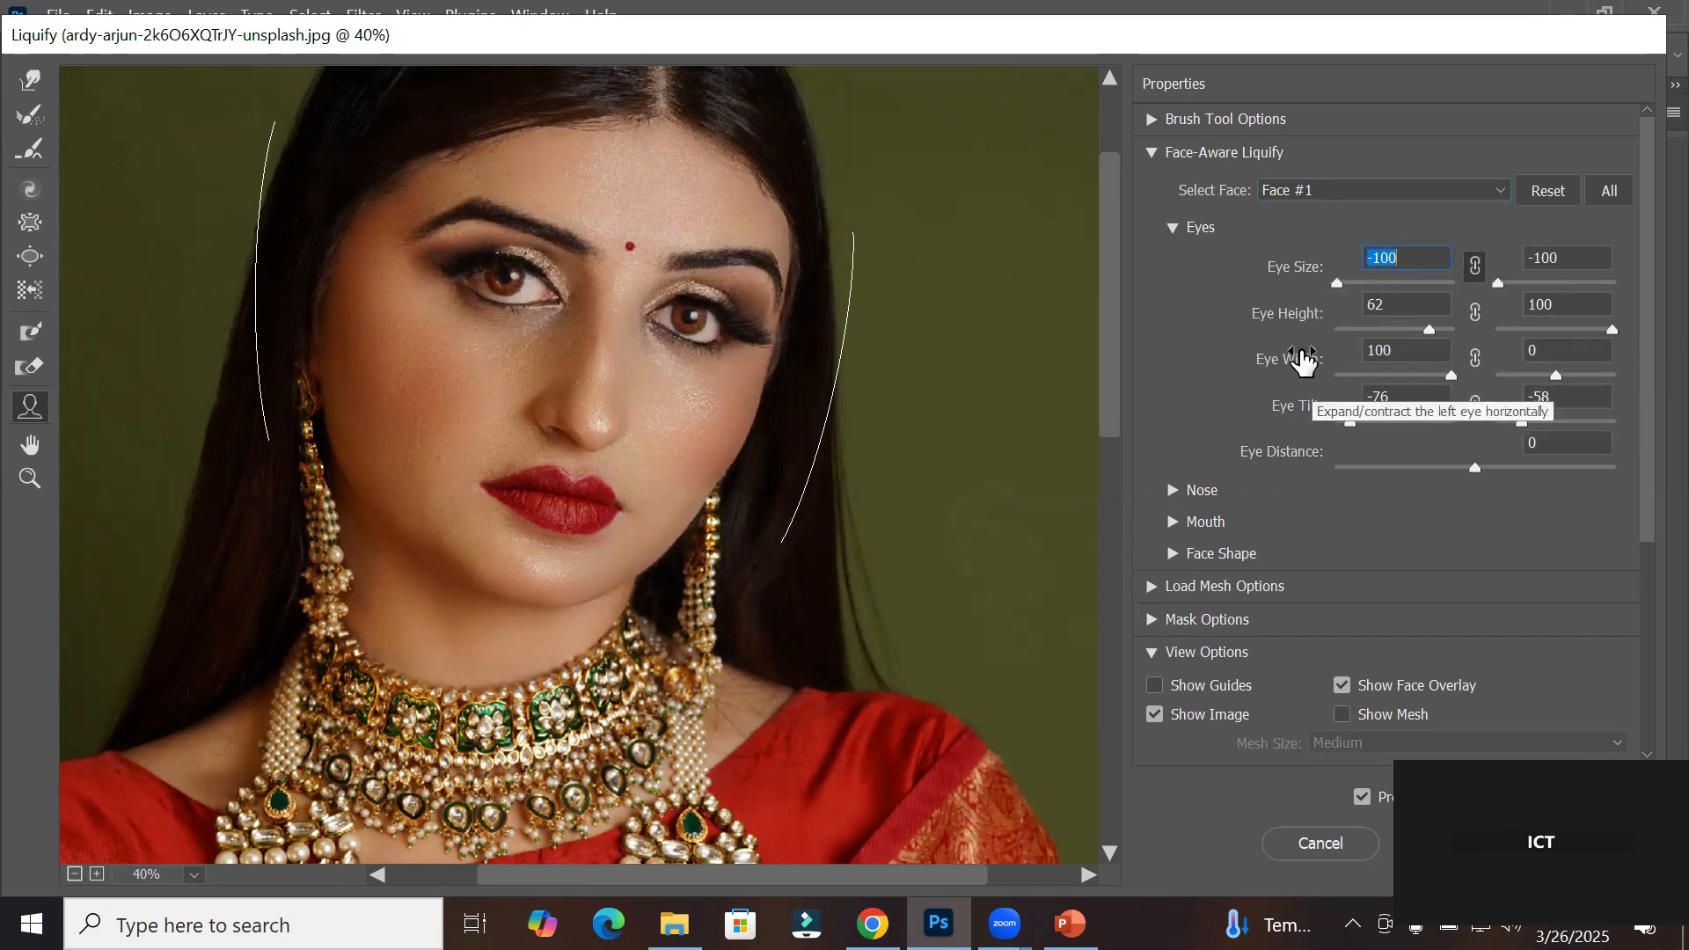
{"action": "left_click_drag", "start_coordinate": [1476, 345], "coordinate": [1475, 301]}
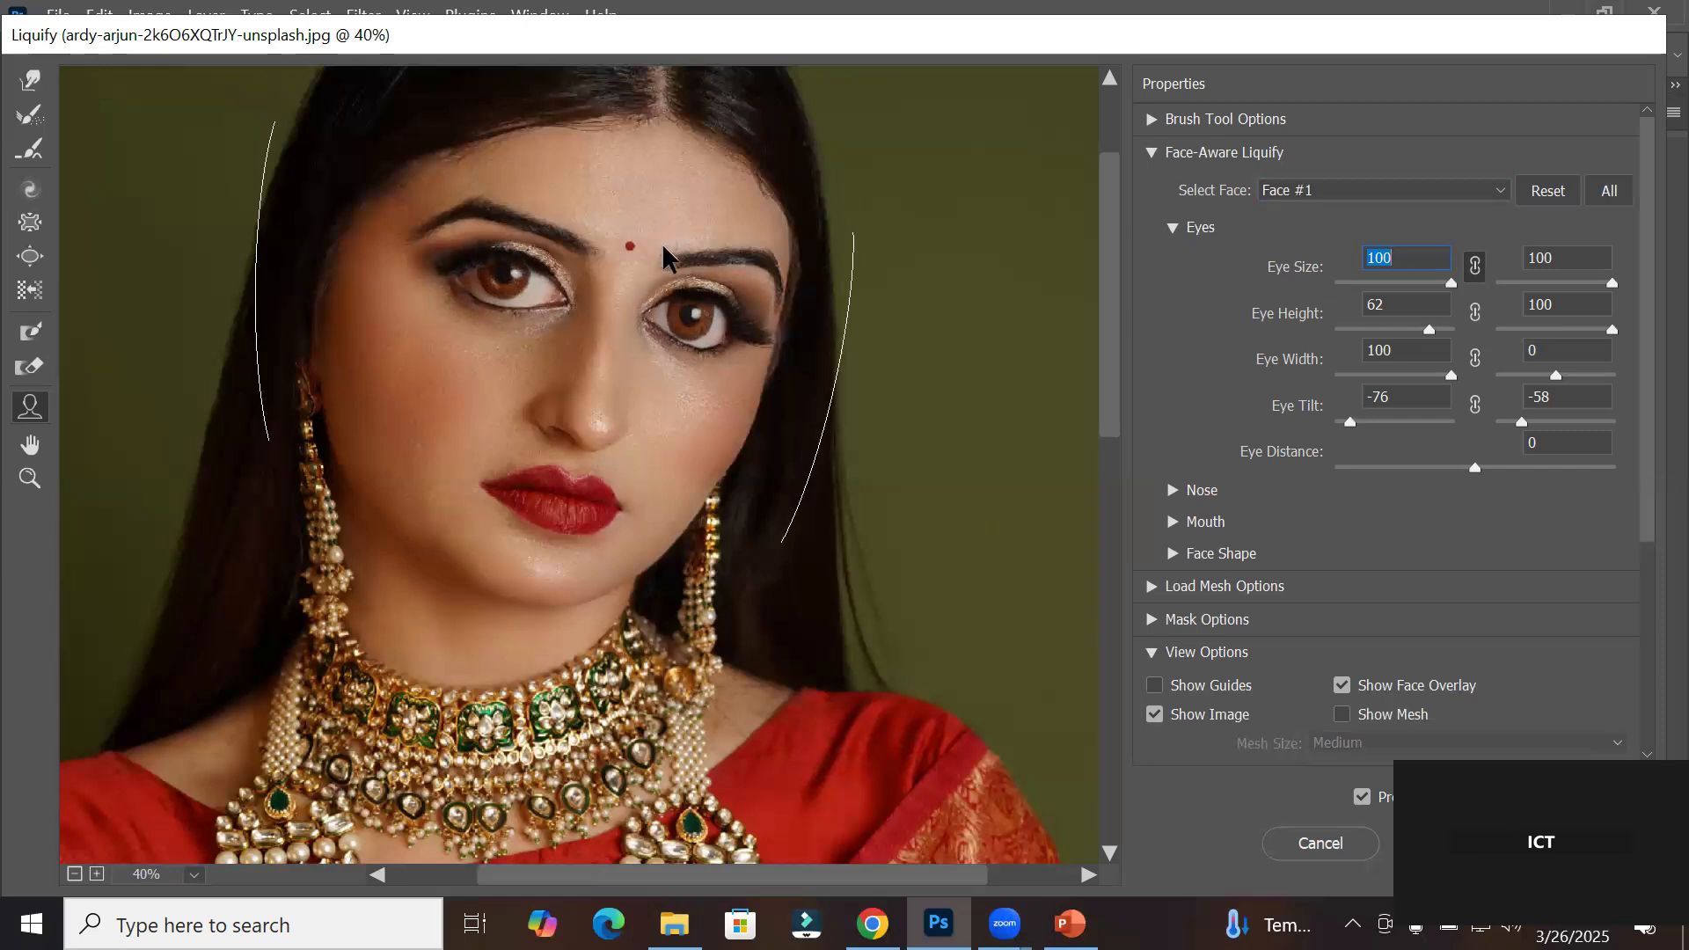
{"action": "mouse_move", "coordinate": [682, 312]}
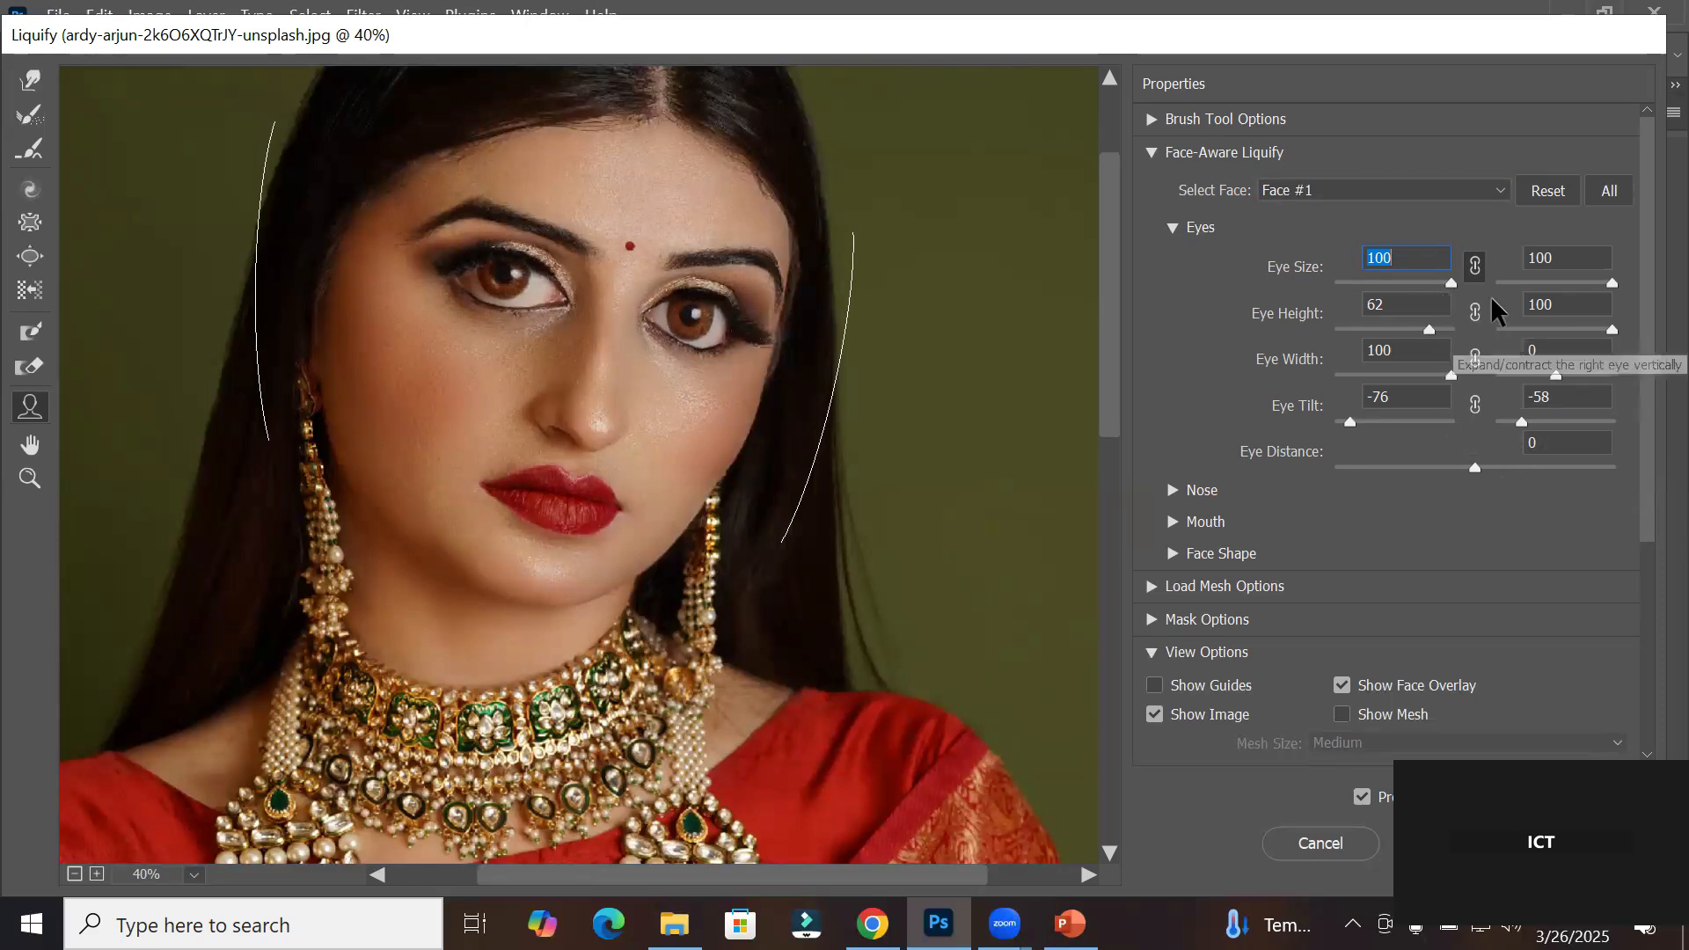
Step: Link Eye Height and Eye Width across both eyes and set each of them to 100
{"action": "left_click", "coordinate": [1475, 313]}
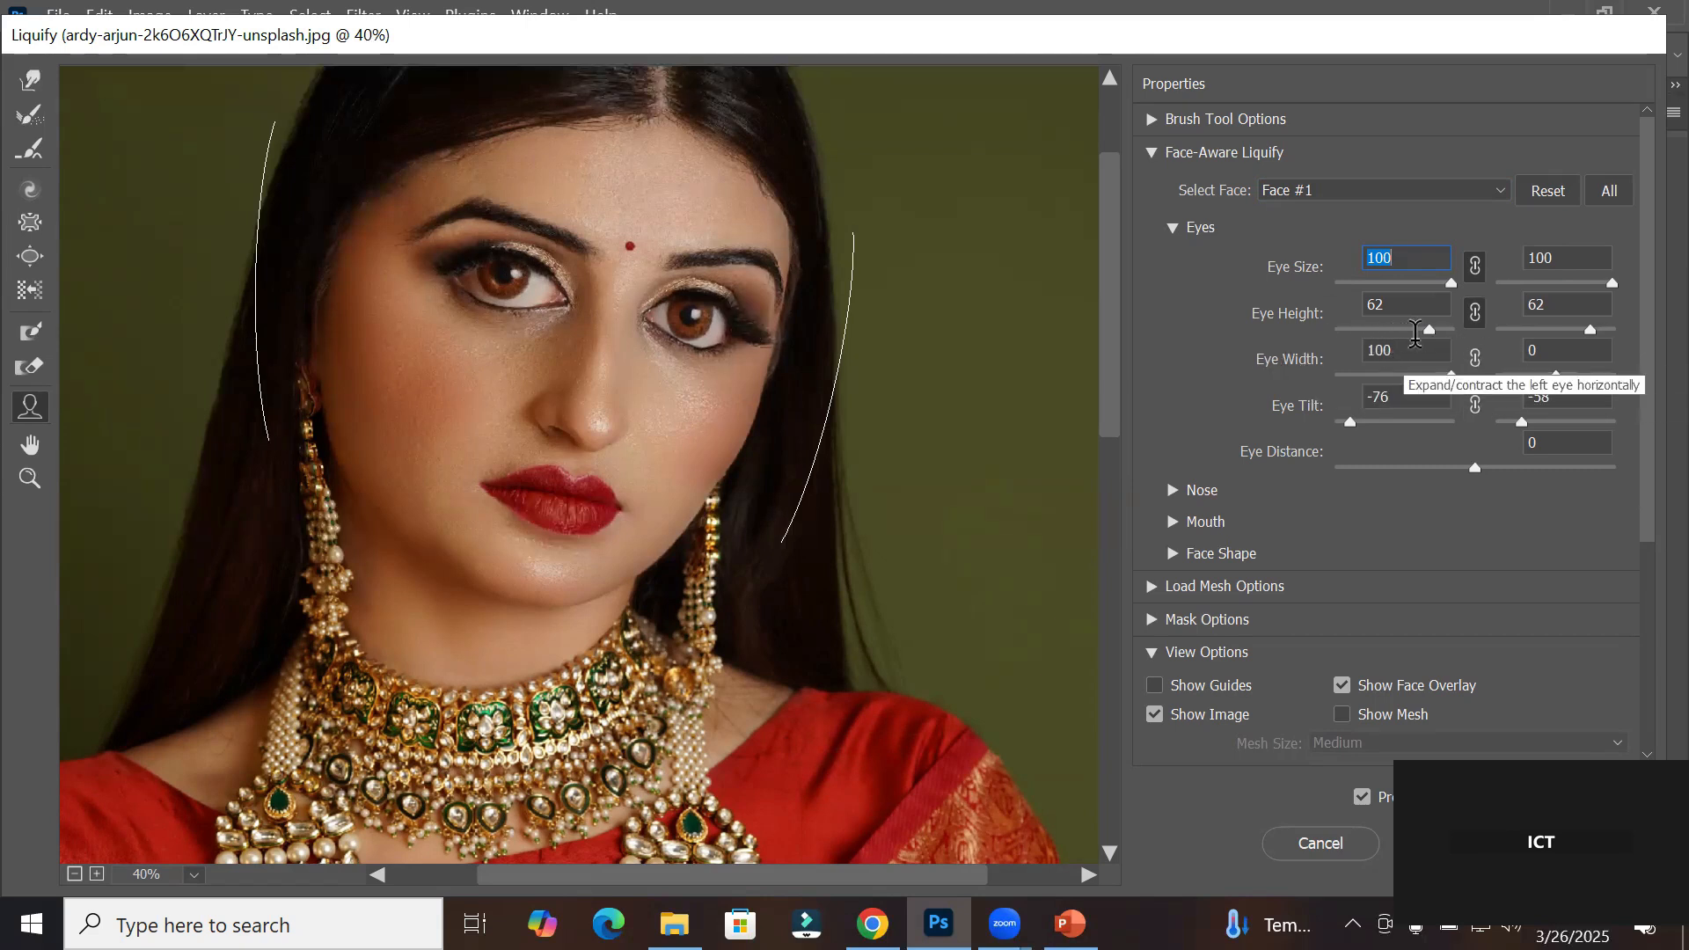
{"action": "left_click_drag", "start_coordinate": [1432, 330], "coordinate": [1499, 336]}
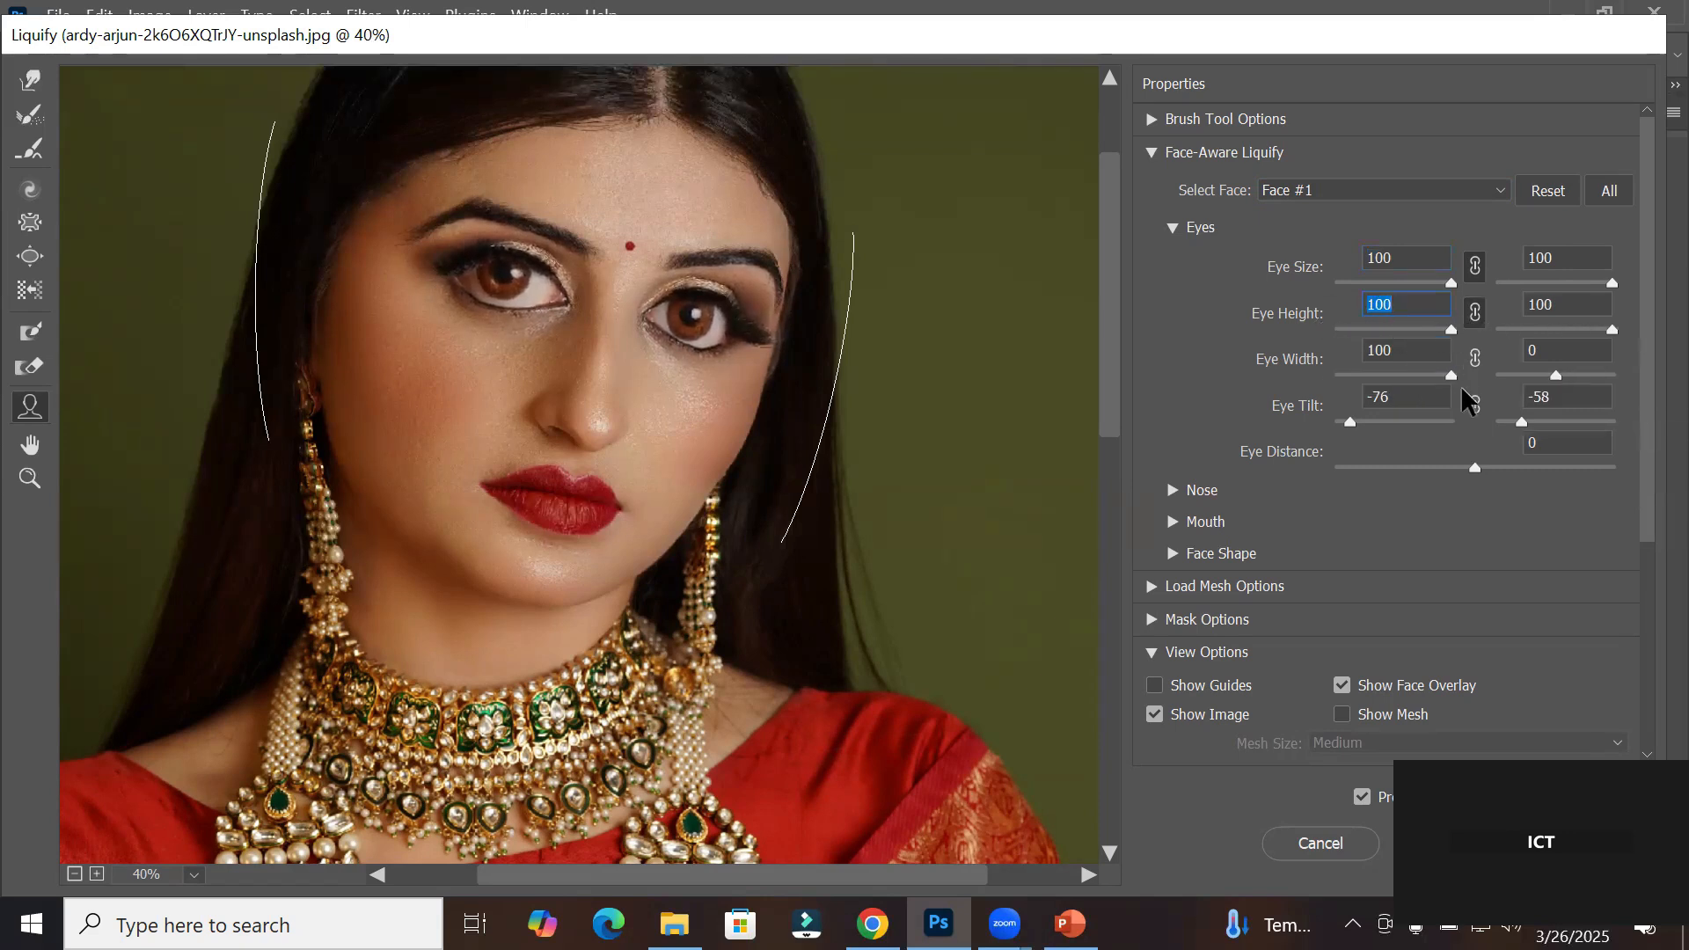
{"action": "mouse_move", "coordinate": [1452, 378]}
{"action": "left_mouse_down"}
{"action": "mouse_move", "coordinate": [1338, 381]}
{"action": "mouse_move", "coordinate": [1450, 379]}
{"action": "left_mouse_up"}
{"action": "left_click", "coordinate": [1475, 359]}
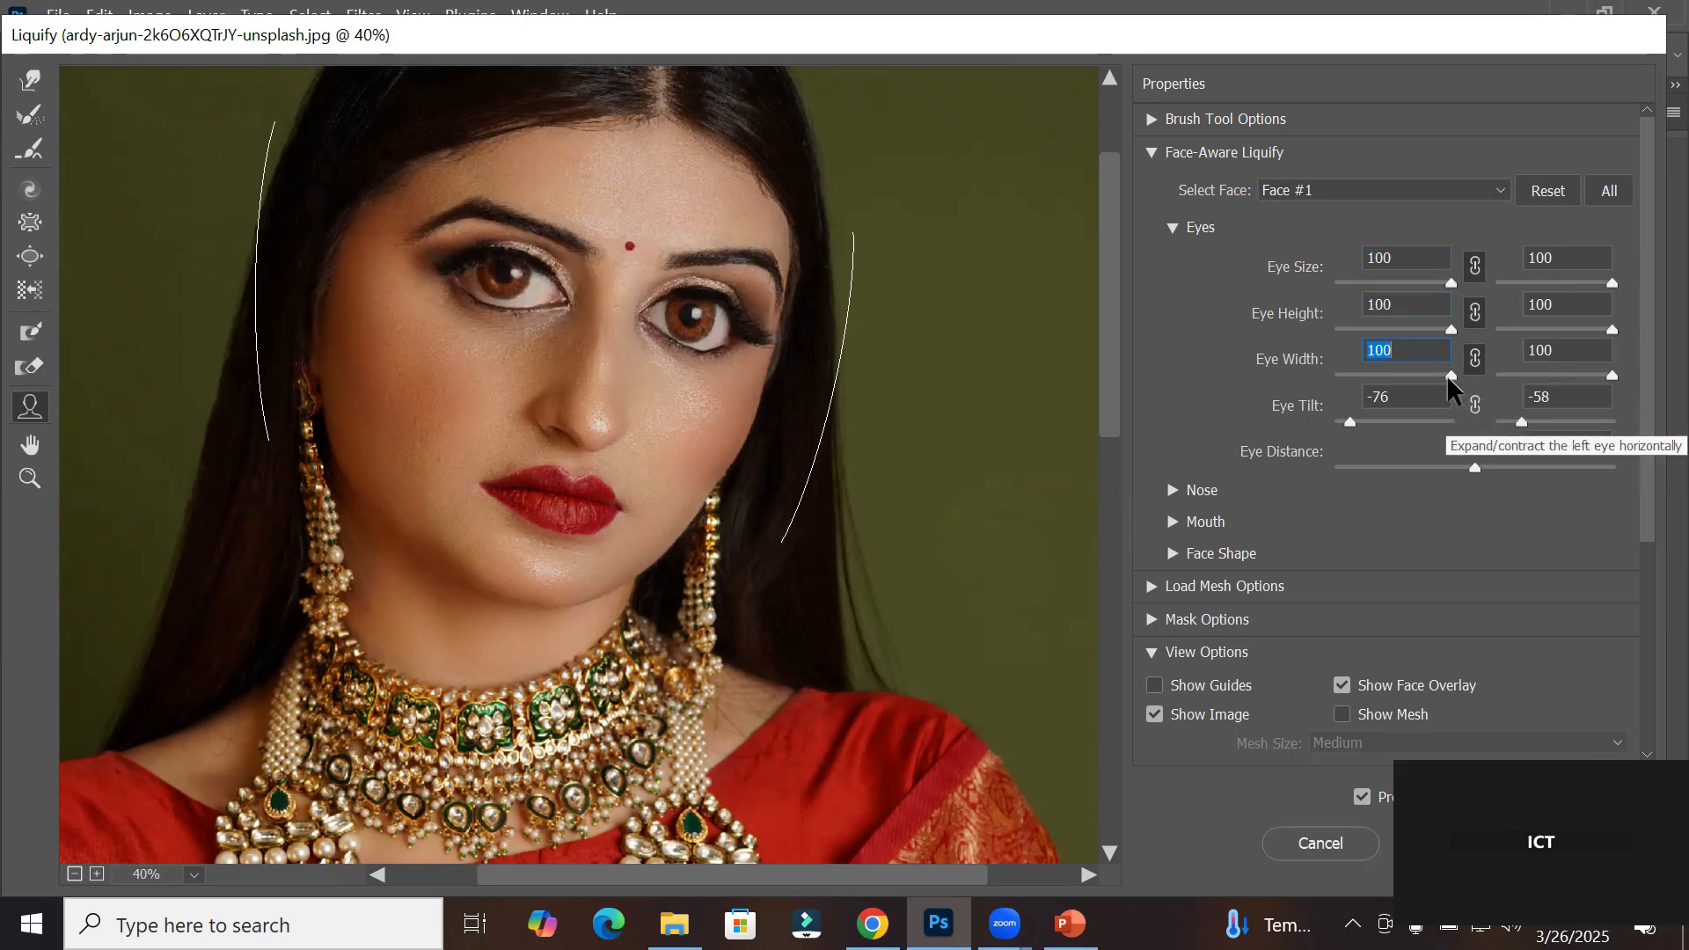
{"action": "left_click_drag", "start_coordinate": [1451, 376], "coordinate": [1327, 377]}
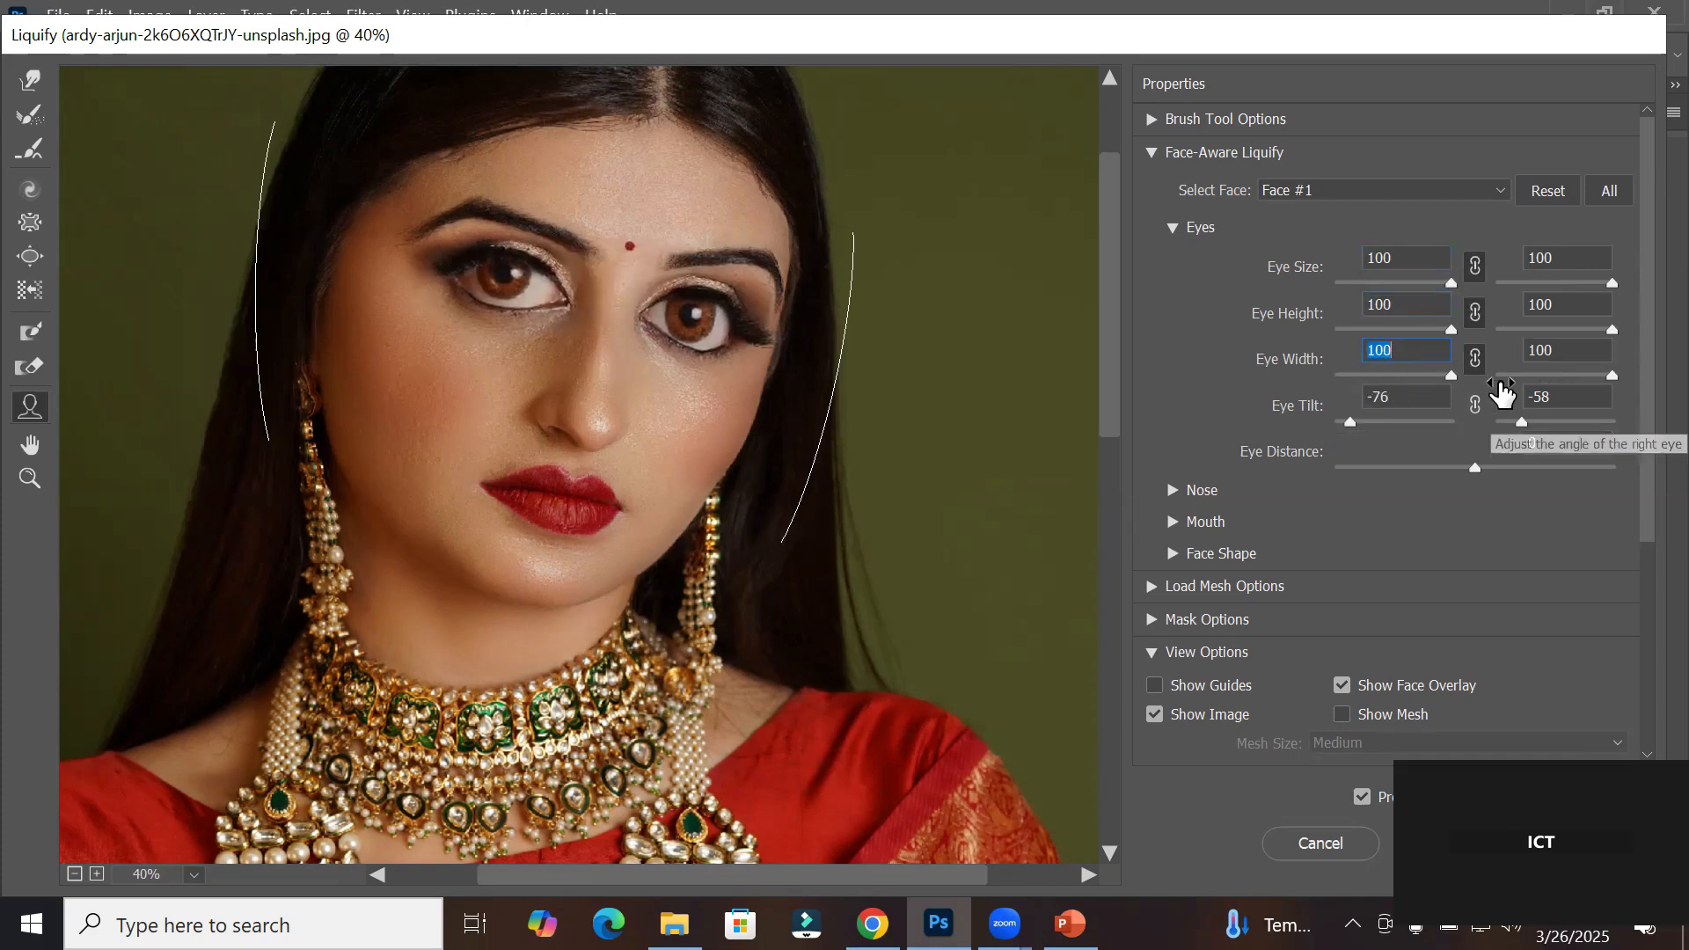
{"action": "left_click_drag", "start_coordinate": [1314, 394], "coordinate": [1540, 396]}
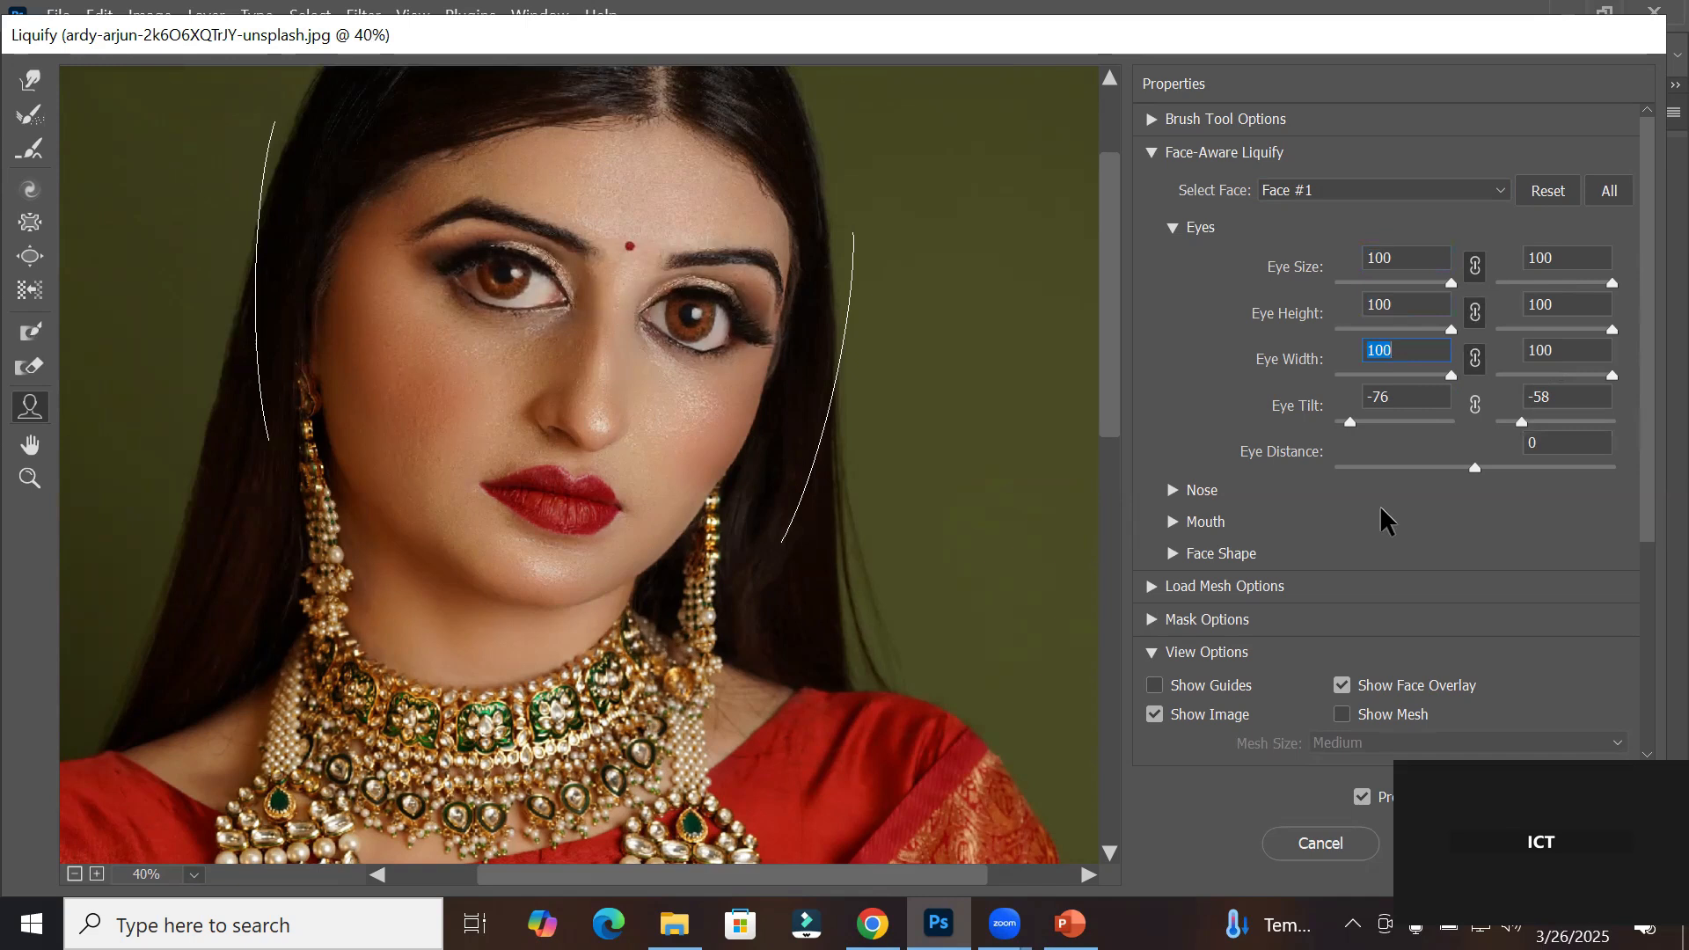
Step: Link Eye Tilt for both eyes at 98, and set Eye Distance to -100 before collapsing the Eyes group
{"action": "left_click", "coordinate": [1475, 405]}
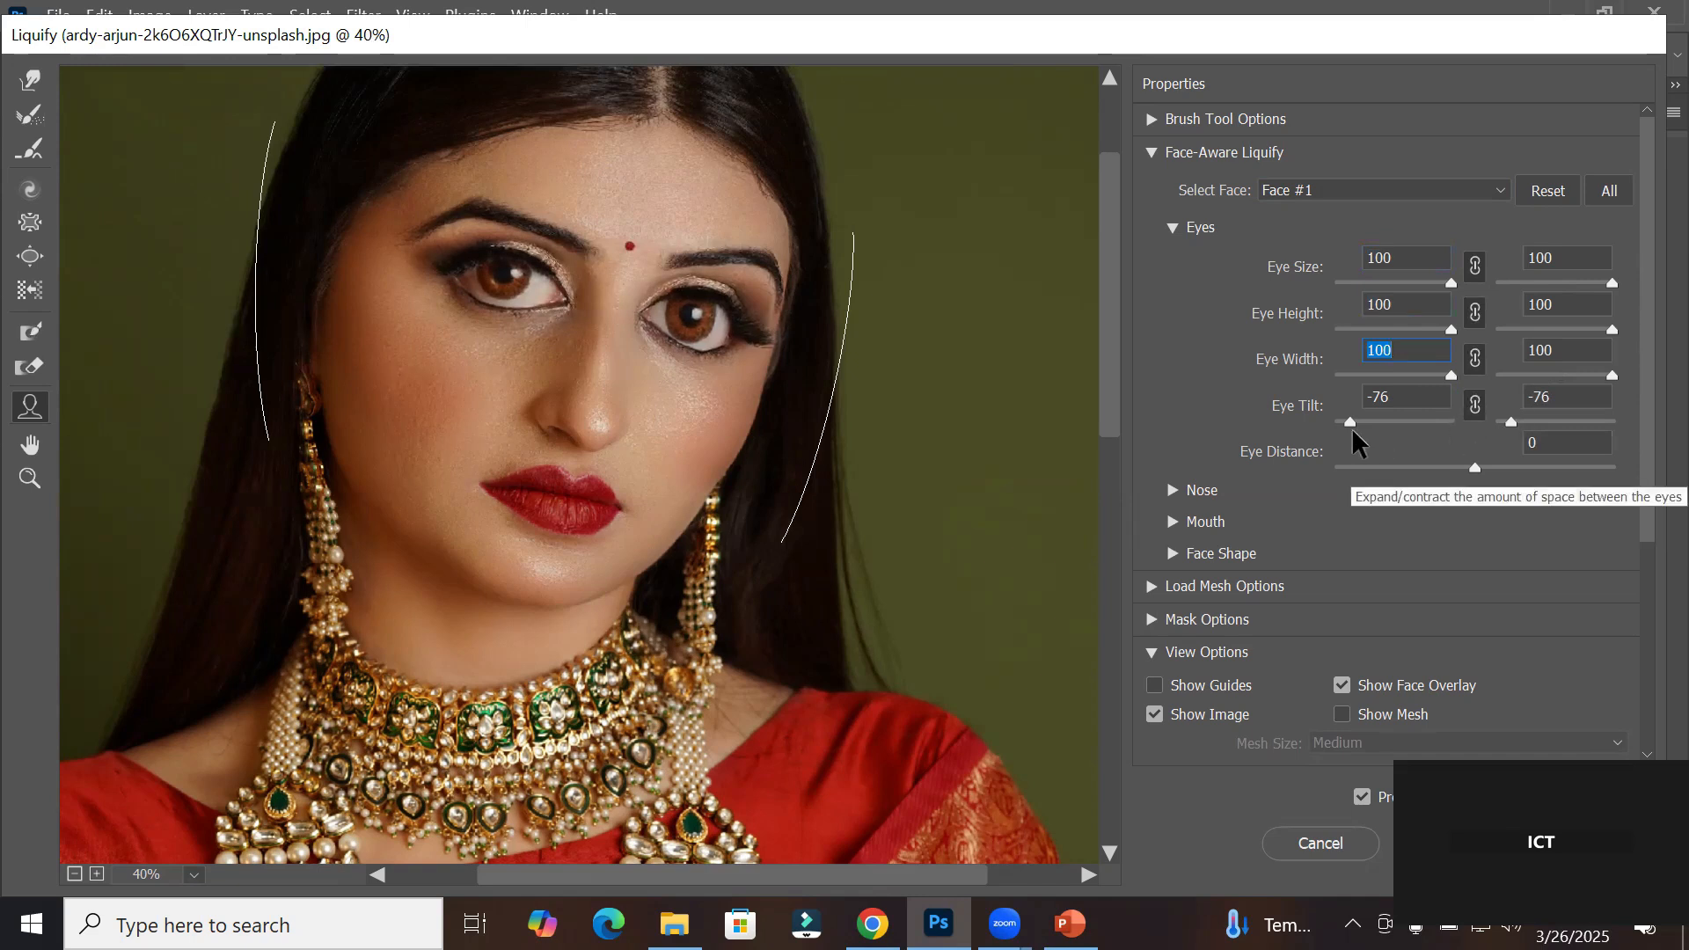
{"action": "left_click_drag", "start_coordinate": [1351, 426], "coordinate": [1455, 422]}
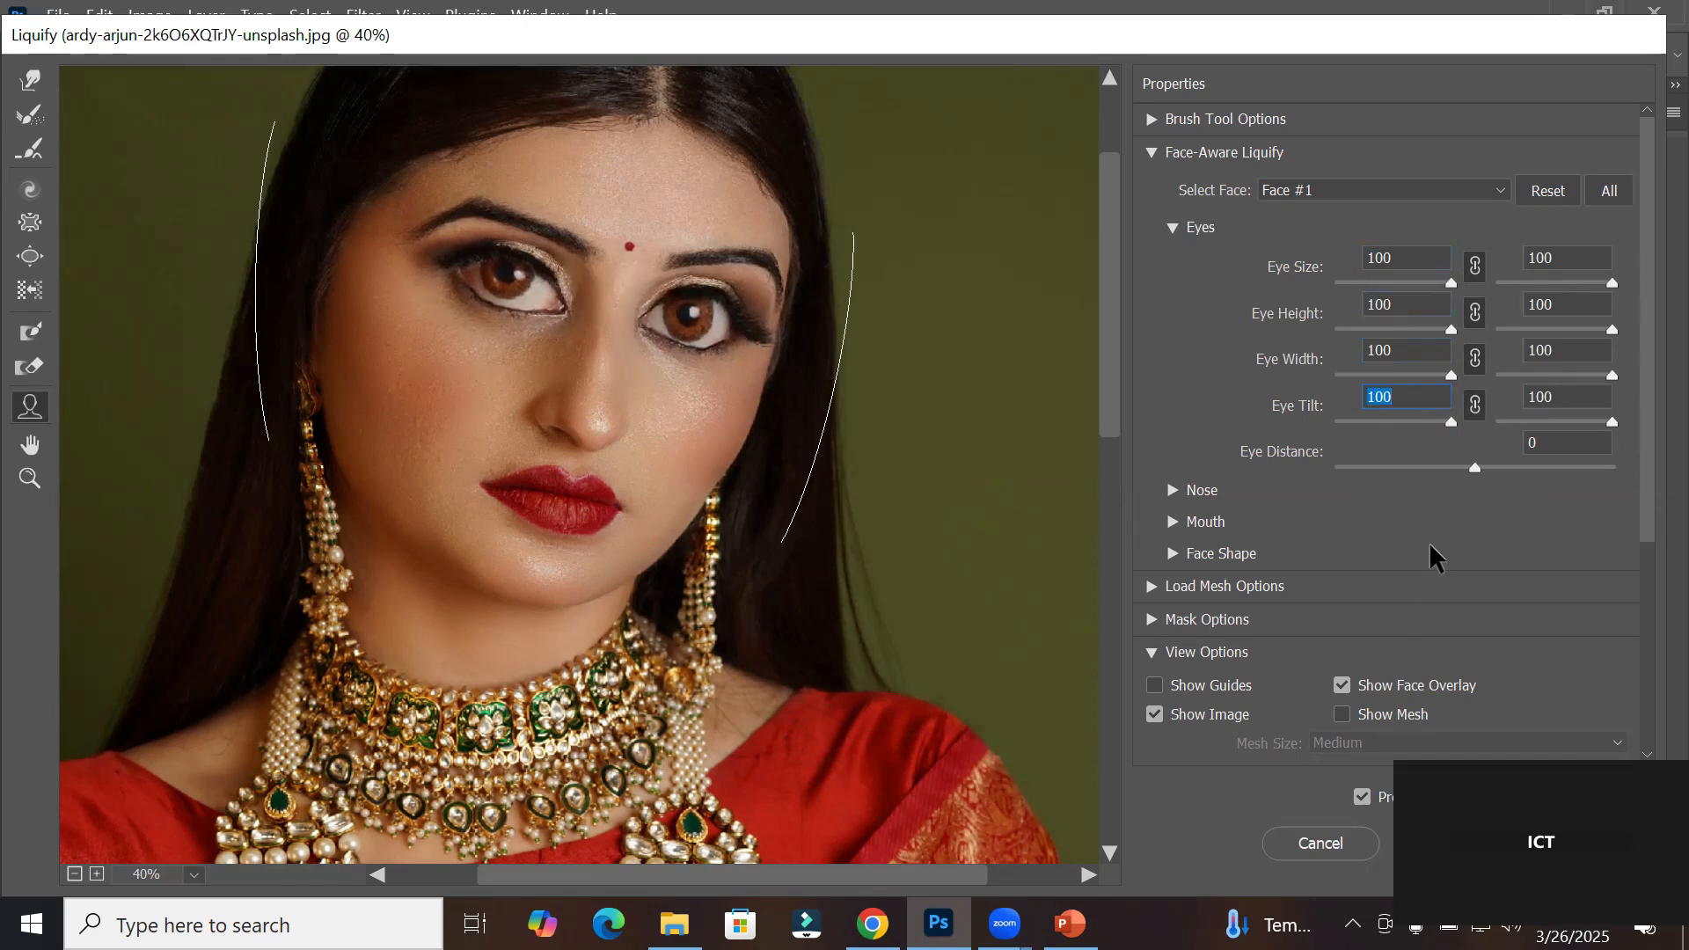
{"action": "mouse_move", "coordinate": [1453, 421]}
{"action": "left_mouse_down"}
{"action": "mouse_move", "coordinate": [1414, 445]}
{"action": "mouse_move", "coordinate": [1321, 450]}
{"action": "mouse_move", "coordinate": [1505, 455]}
{"action": "mouse_move", "coordinate": [1364, 452]}
{"action": "mouse_move", "coordinate": [1478, 456]}
{"action": "mouse_move", "coordinate": [1429, 441]}
{"action": "mouse_move", "coordinate": [1456, 442]}
{"action": "left_mouse_up"}
{"action": "left_click_drag", "start_coordinate": [1475, 469], "coordinate": [1618, 472]}
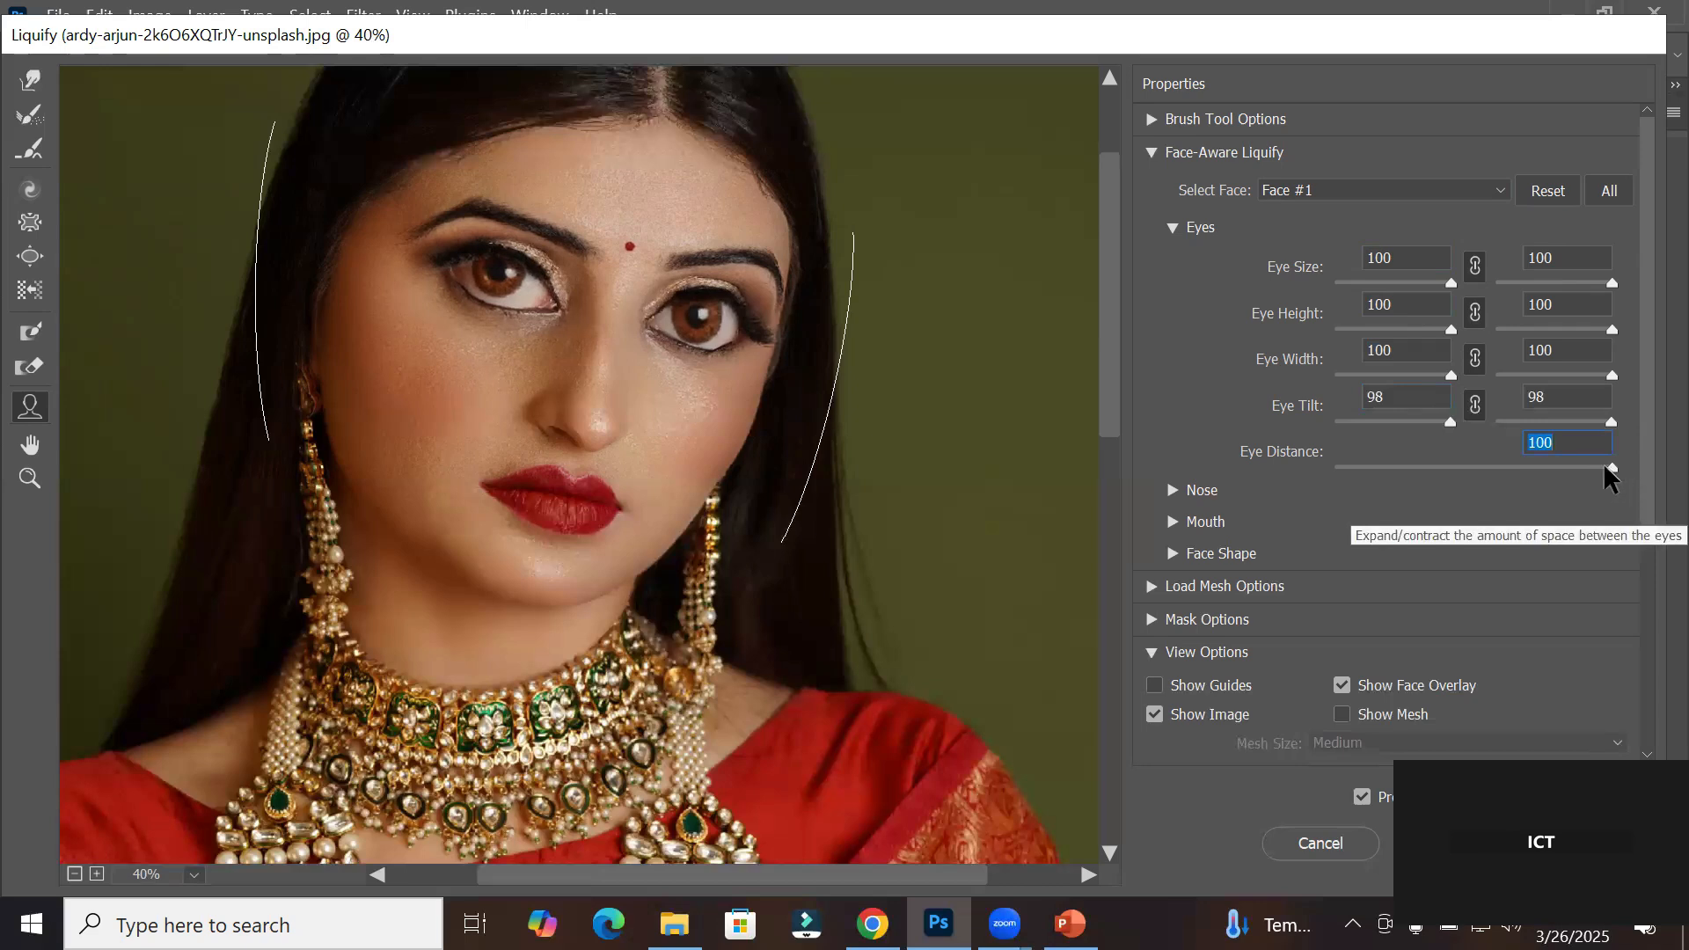
{"action": "left_click_drag", "start_coordinate": [1611, 464], "coordinate": [1560, 466]}
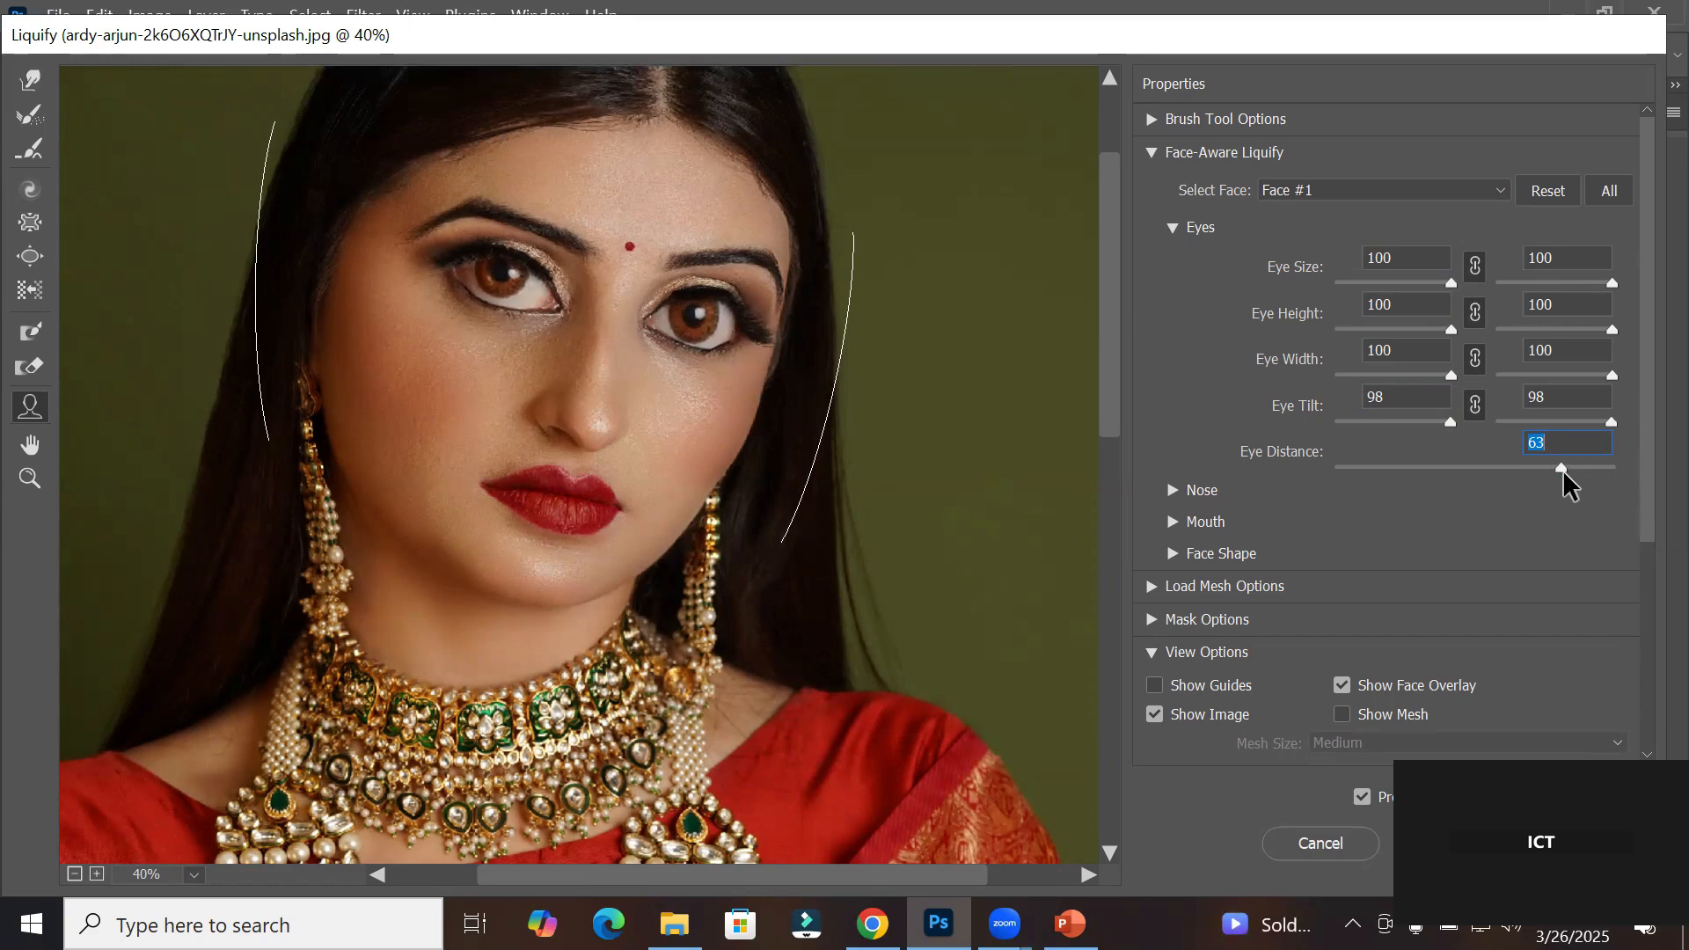
{"action": "left_click_drag", "start_coordinate": [1560, 474], "coordinate": [1302, 473]}
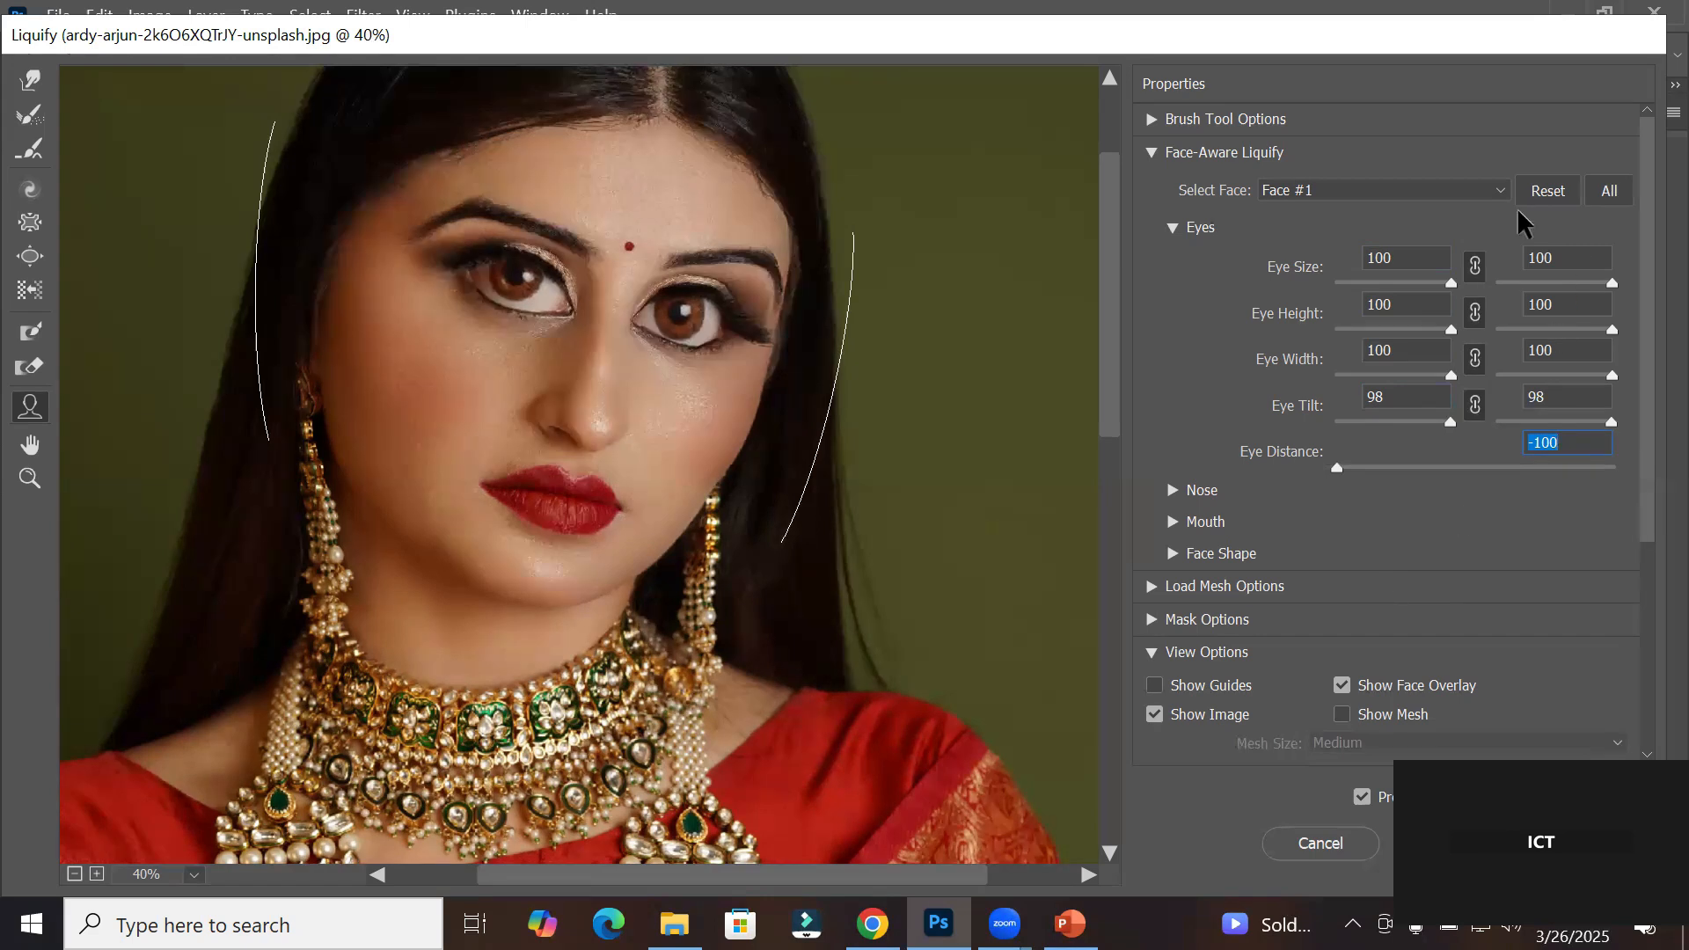
{"action": "left_click", "coordinate": [1171, 231]}
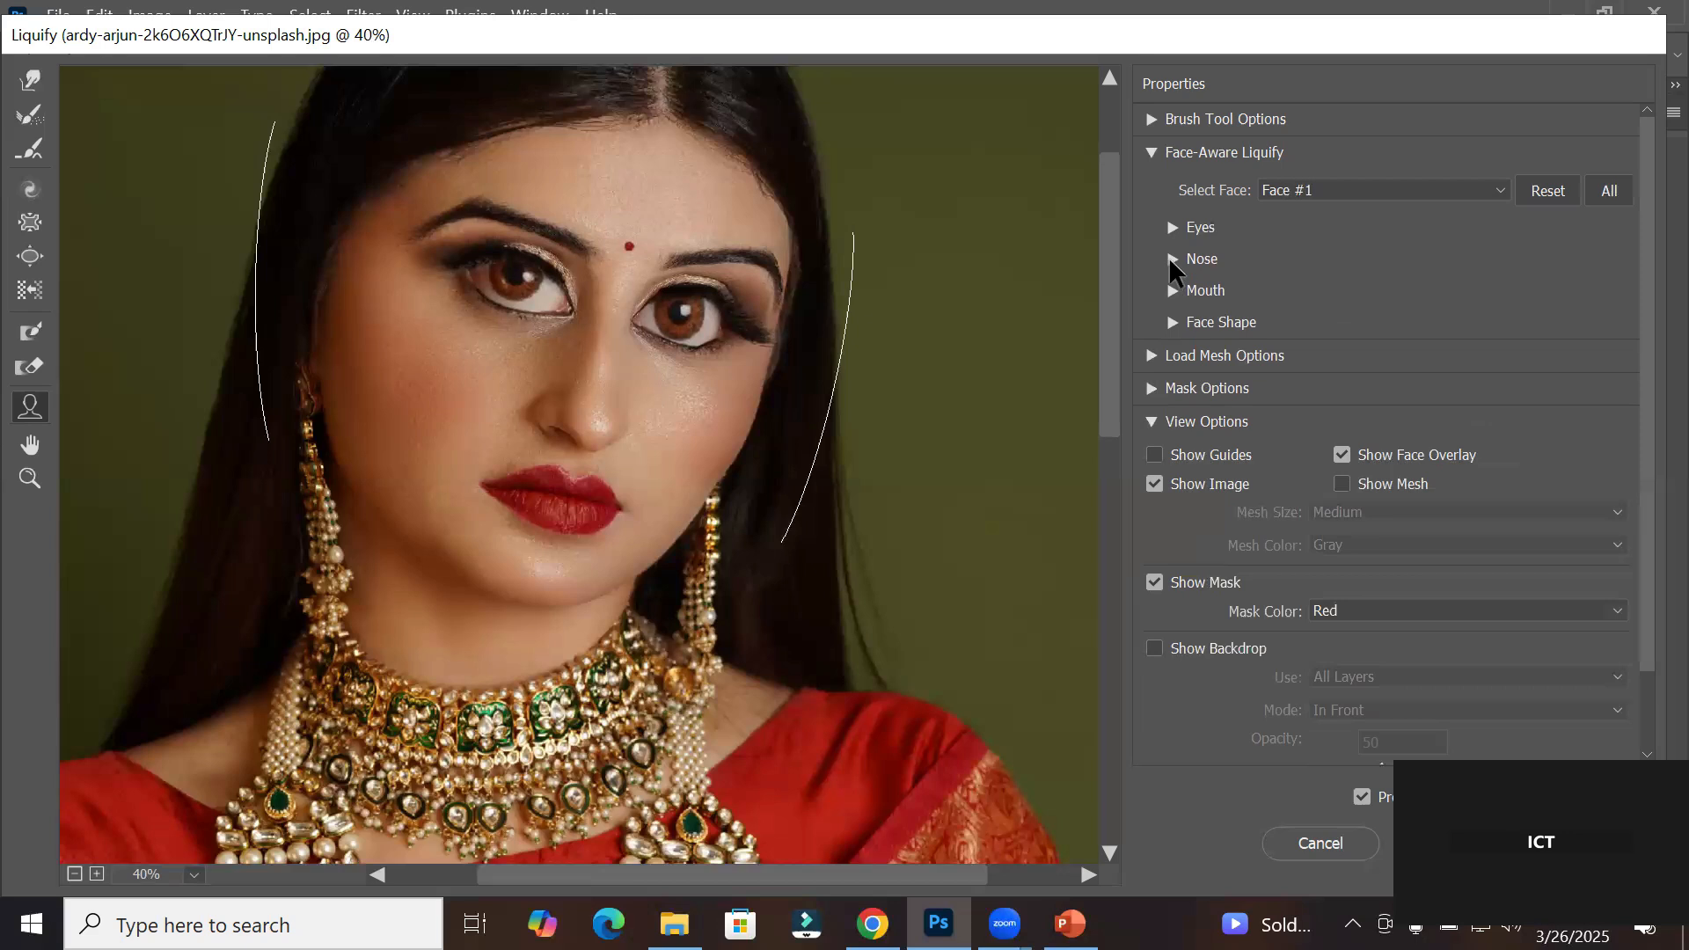
Step: Expand the Nose group and set Nose Height to -100 and Nose Width to 100
{"action": "left_click", "coordinate": [1170, 259]}
{"action": "left_click_drag", "start_coordinate": [1474, 314], "coordinate": [1633, 328]}
{"action": "left_click_drag", "start_coordinate": [1445, 314], "coordinate": [1255, 328]}
{"action": "left_click_drag", "start_coordinate": [1375, 357], "coordinate": [1274, 358]}
{"action": "left_click_drag", "start_coordinate": [1397, 347], "coordinate": [1624, 374]}
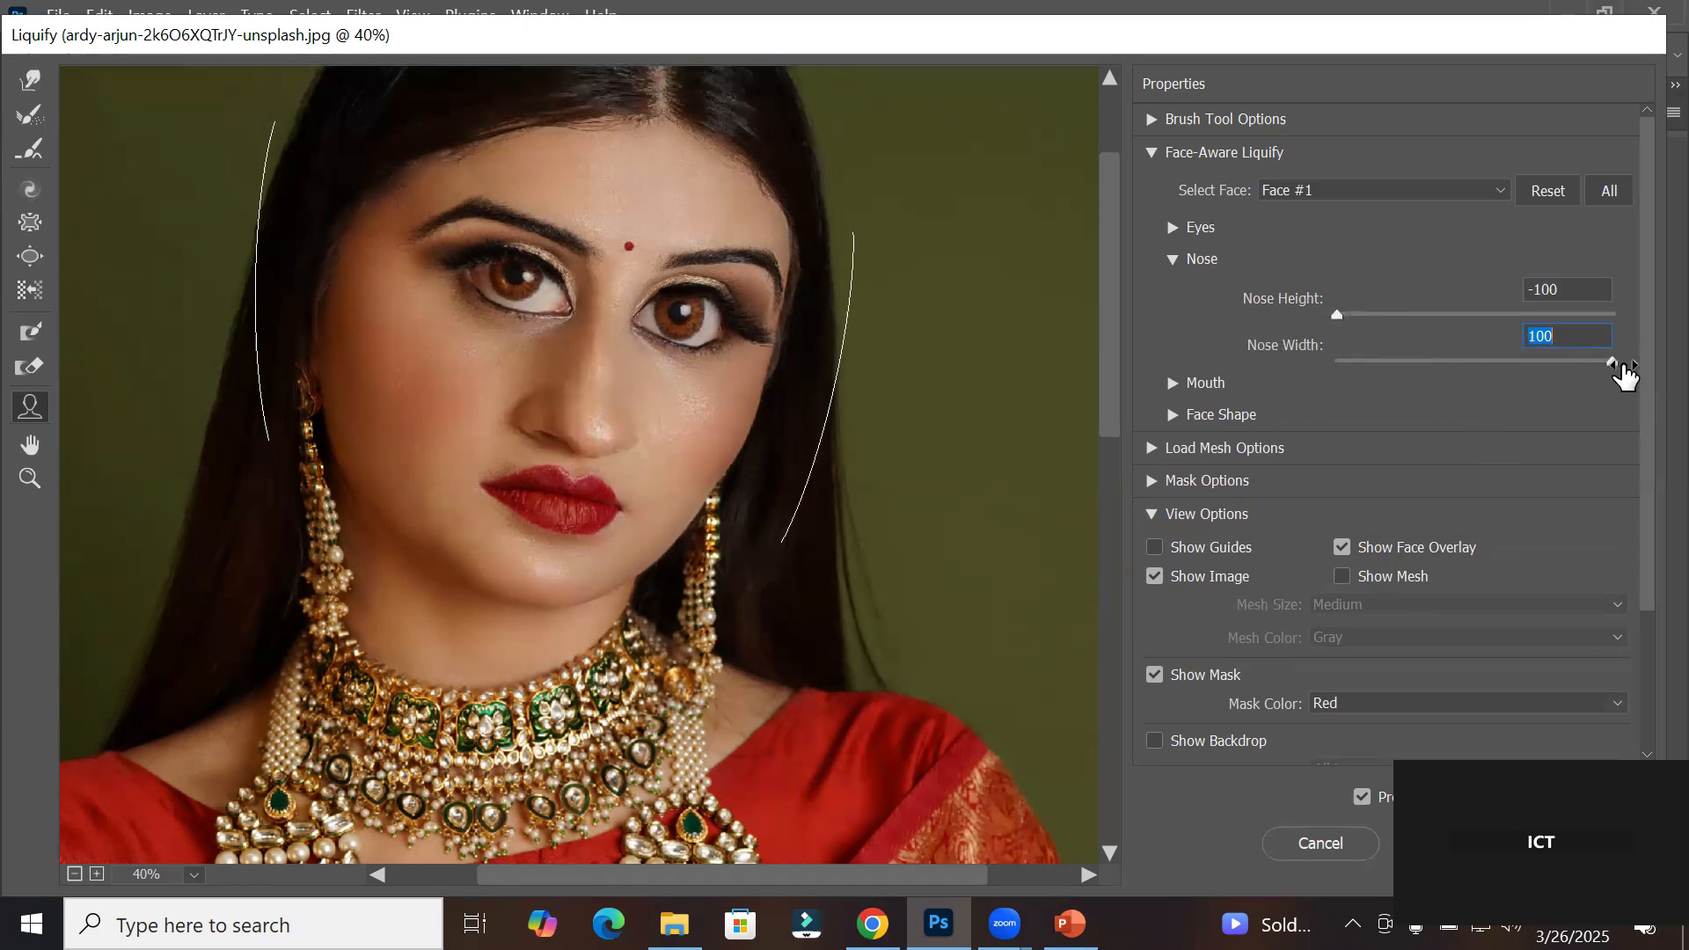
Step: Expand the Mouth group and set Smile and Upper Lip to 100 and Lower Lip to -100
{"action": "left_click", "coordinate": [1174, 382]}
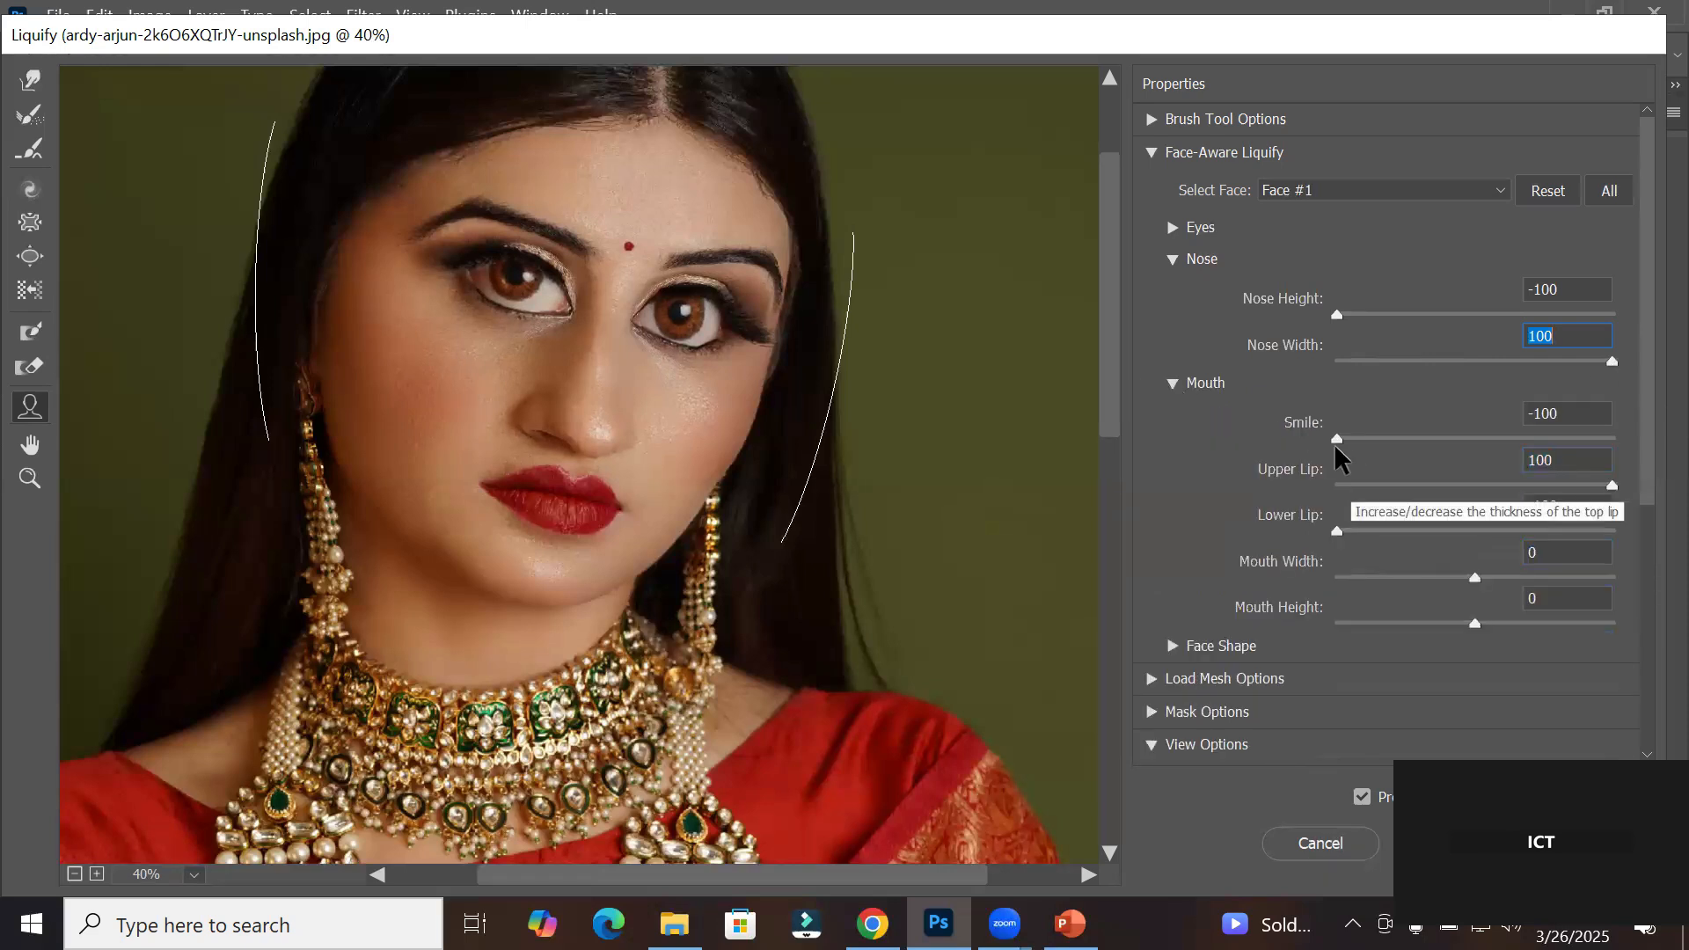
{"action": "left_click_drag", "start_coordinate": [1338, 436], "coordinate": [1633, 493]}
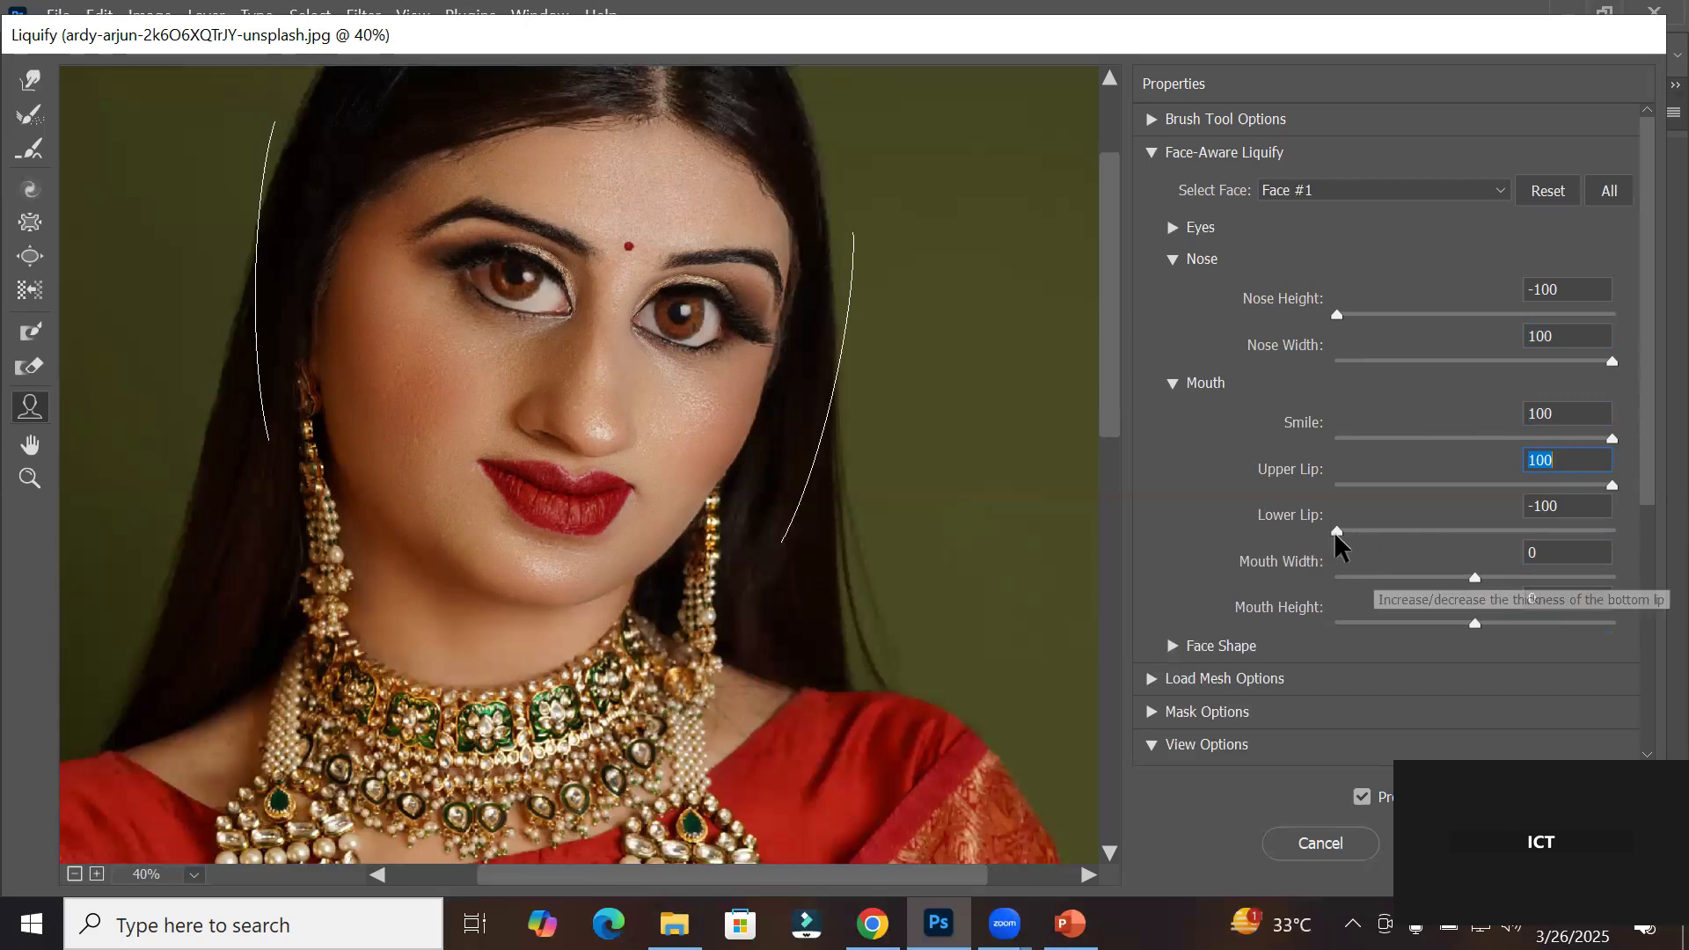
{"action": "left_click_drag", "start_coordinate": [1338, 533], "coordinate": [1205, 560]}
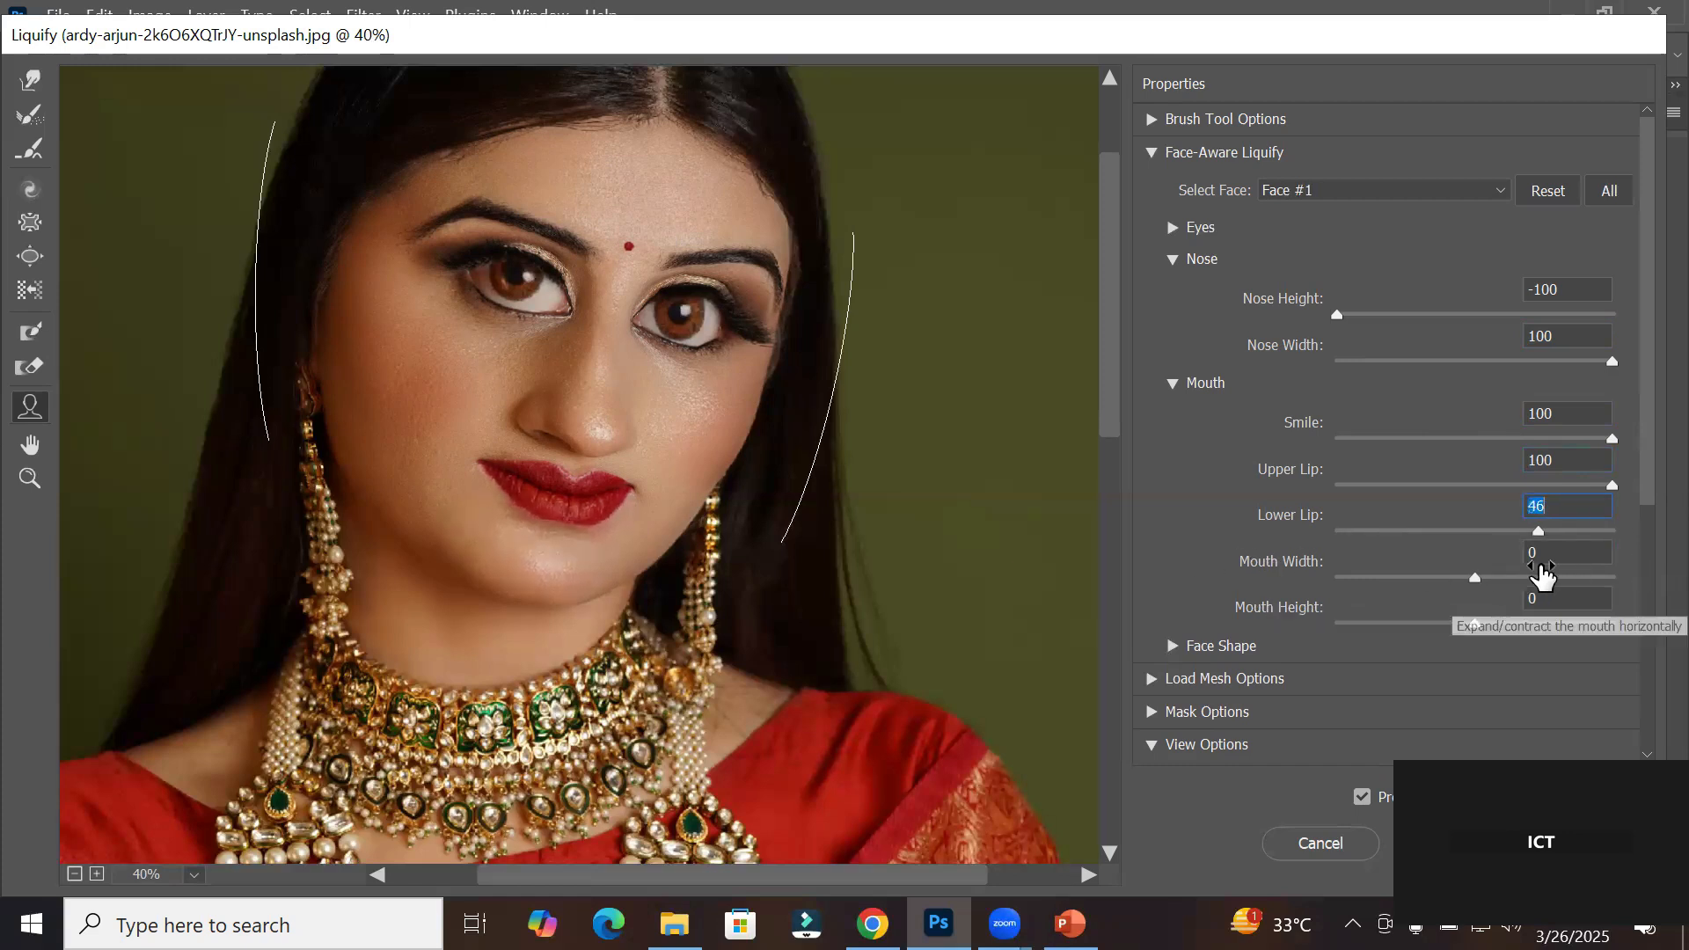
Step: Set Mouth Height to -53 and collapse the Mouth and Nose groups
{"action": "left_click_drag", "start_coordinate": [1475, 626], "coordinate": [1273, 679]}
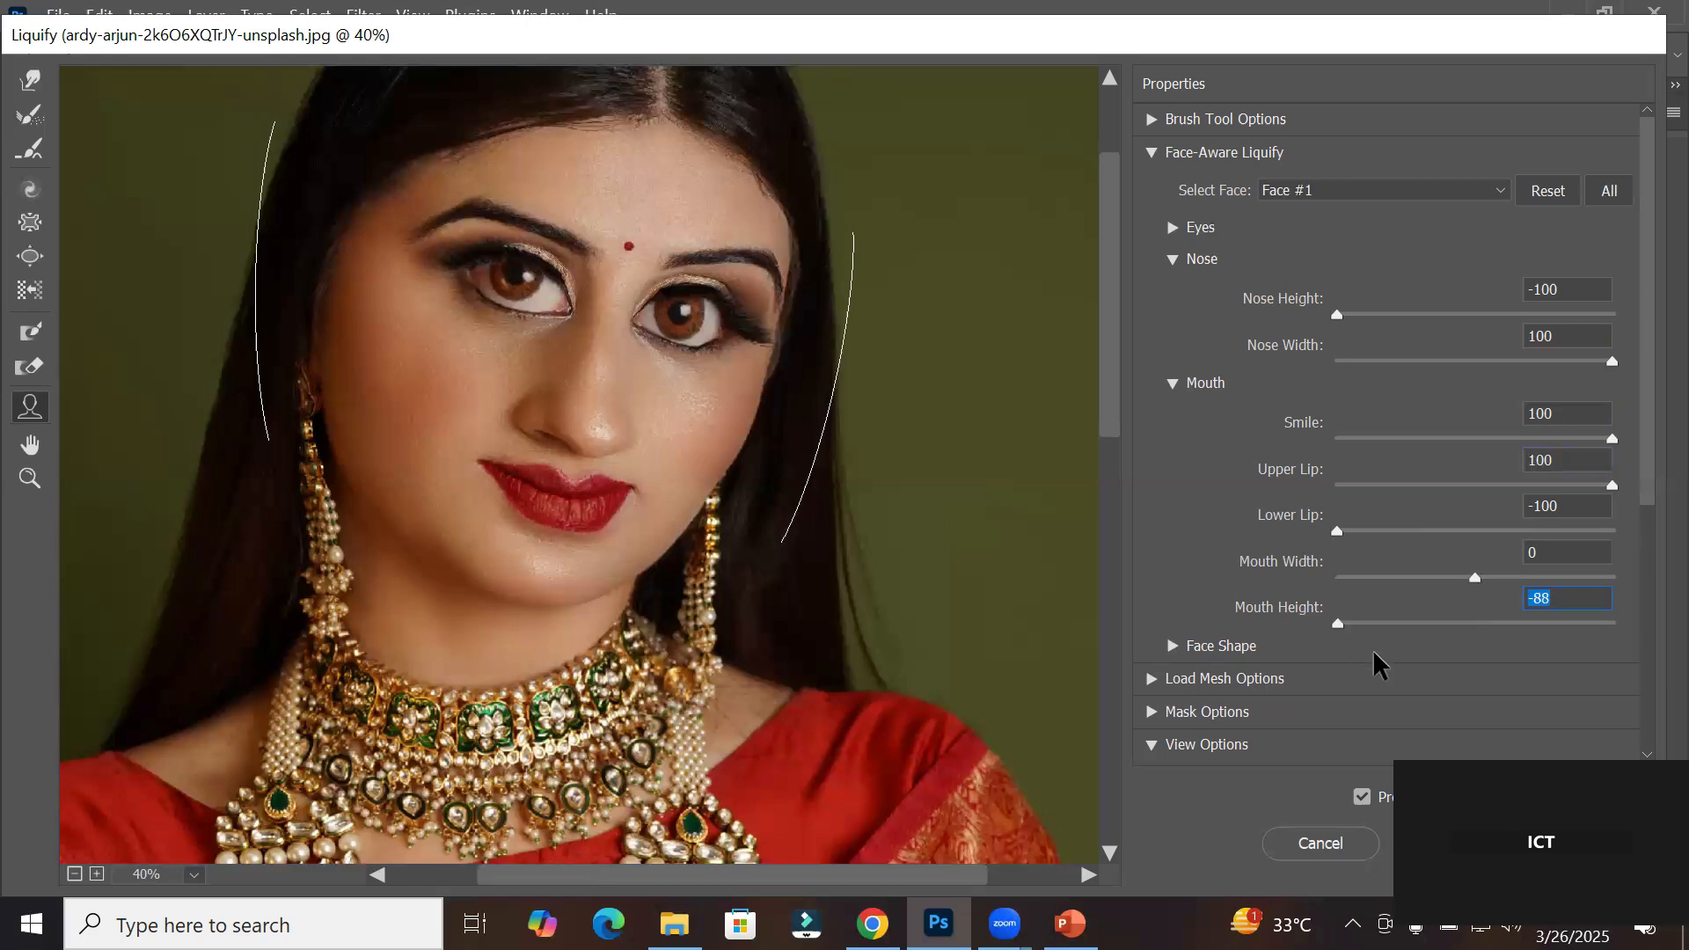
{"action": "left_click_drag", "start_coordinate": [1365, 622], "coordinate": [1228, 635]}
{"action": "left_click_drag", "start_coordinate": [1337, 623], "coordinate": [1403, 646]}
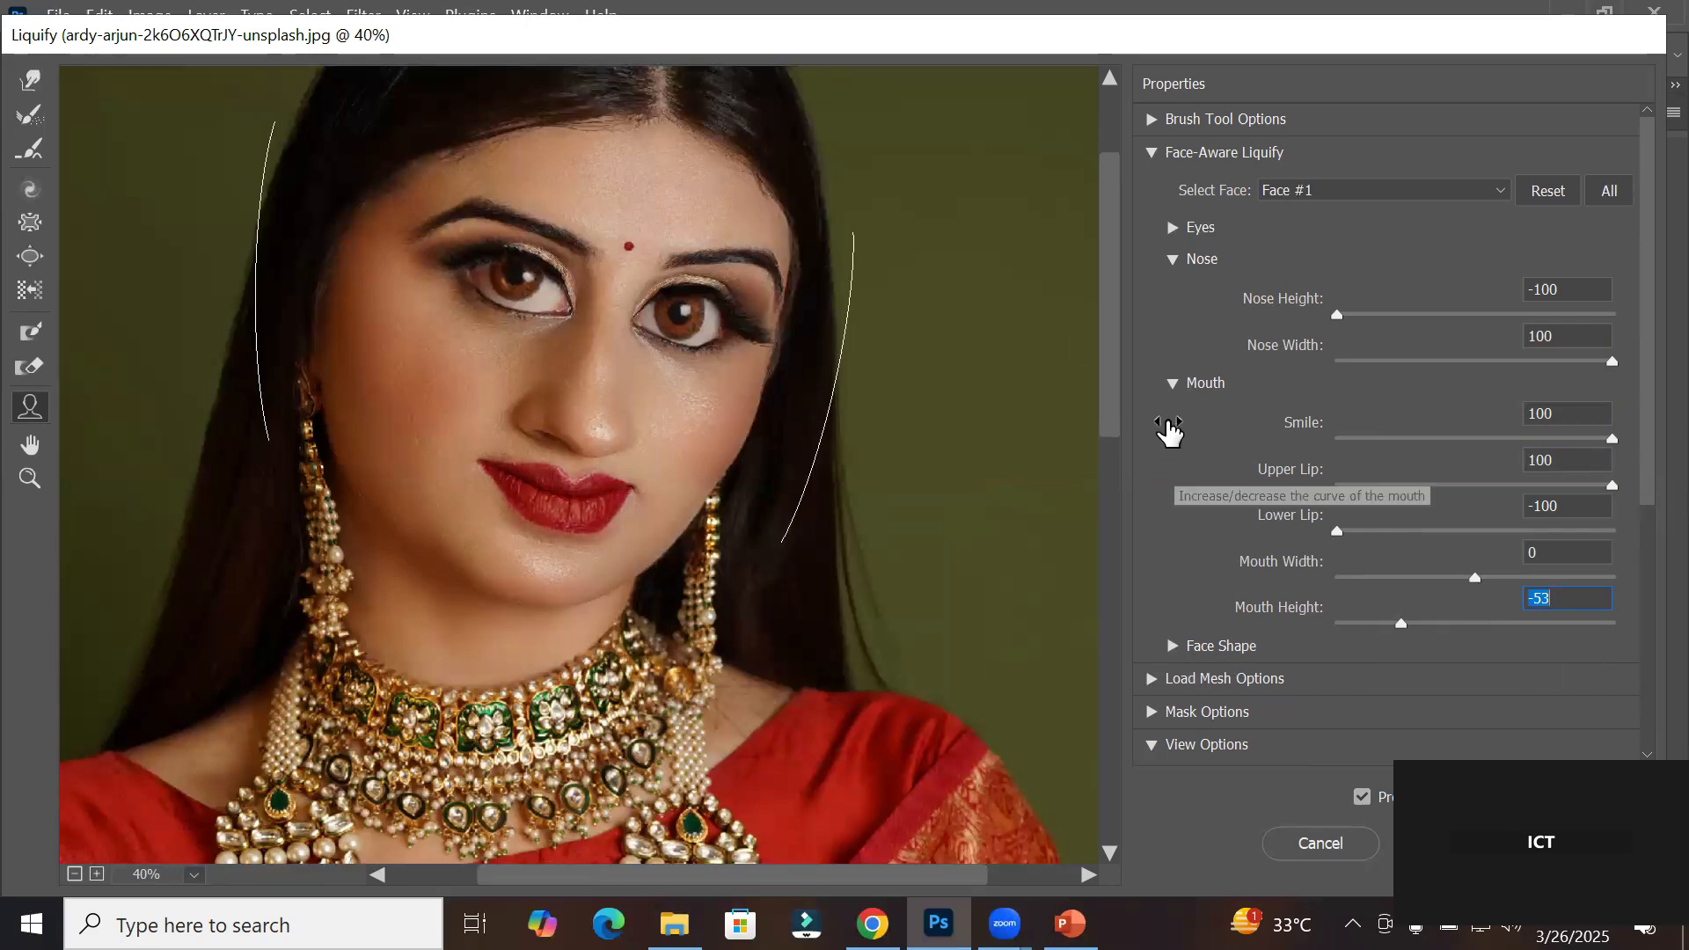
{"action": "left_click", "coordinate": [1172, 383]}
{"action": "left_click", "coordinate": [1173, 260]}
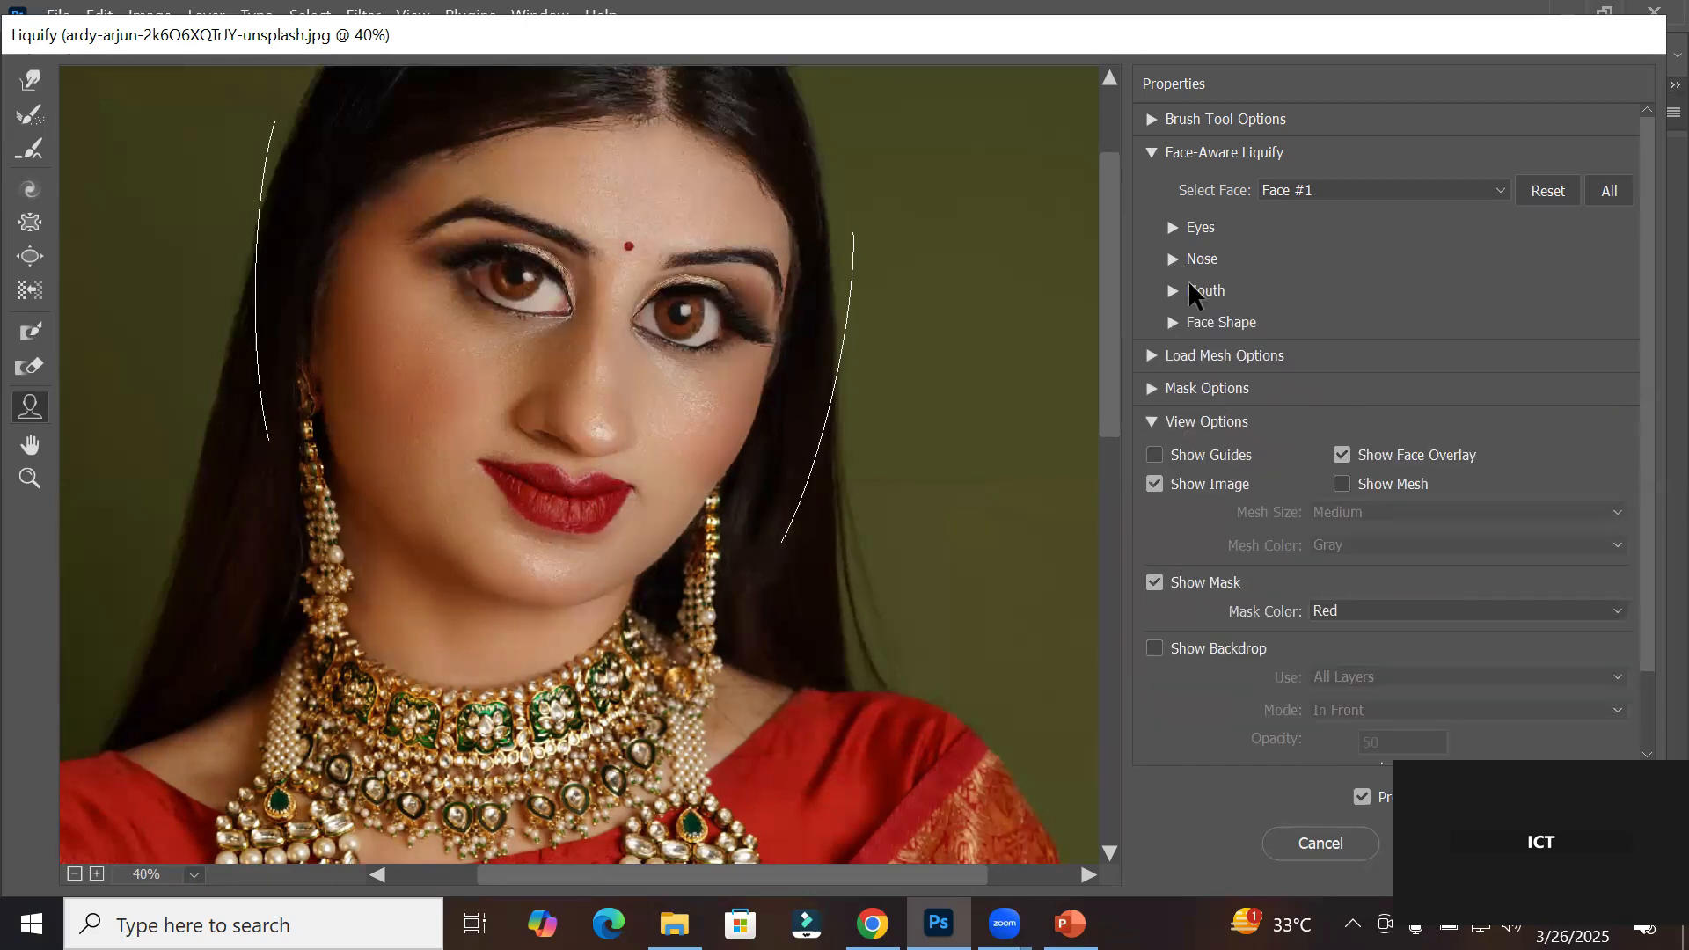
Step: Set Face Shape's Forehead to 100, Chin Height to 70, Jawline to 94 and Face Width to 100, and apply the Liquify filter
{"action": "left_click", "coordinate": [1166, 322]}
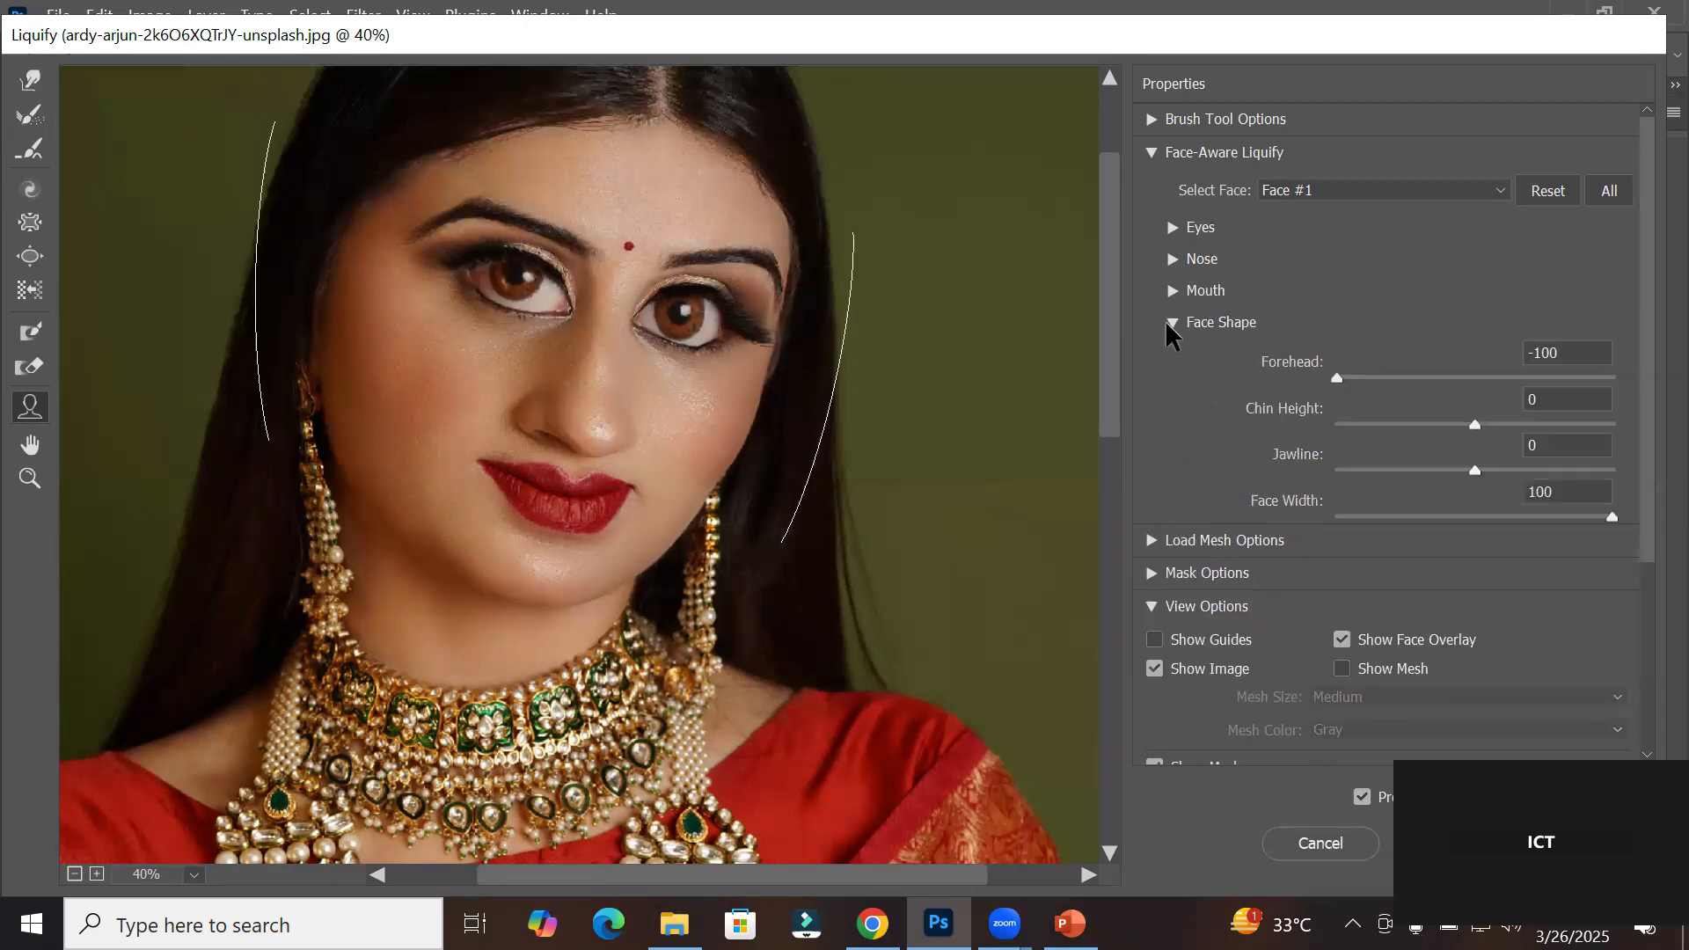
{"action": "left_click_drag", "start_coordinate": [1337, 380], "coordinate": [1636, 428]}
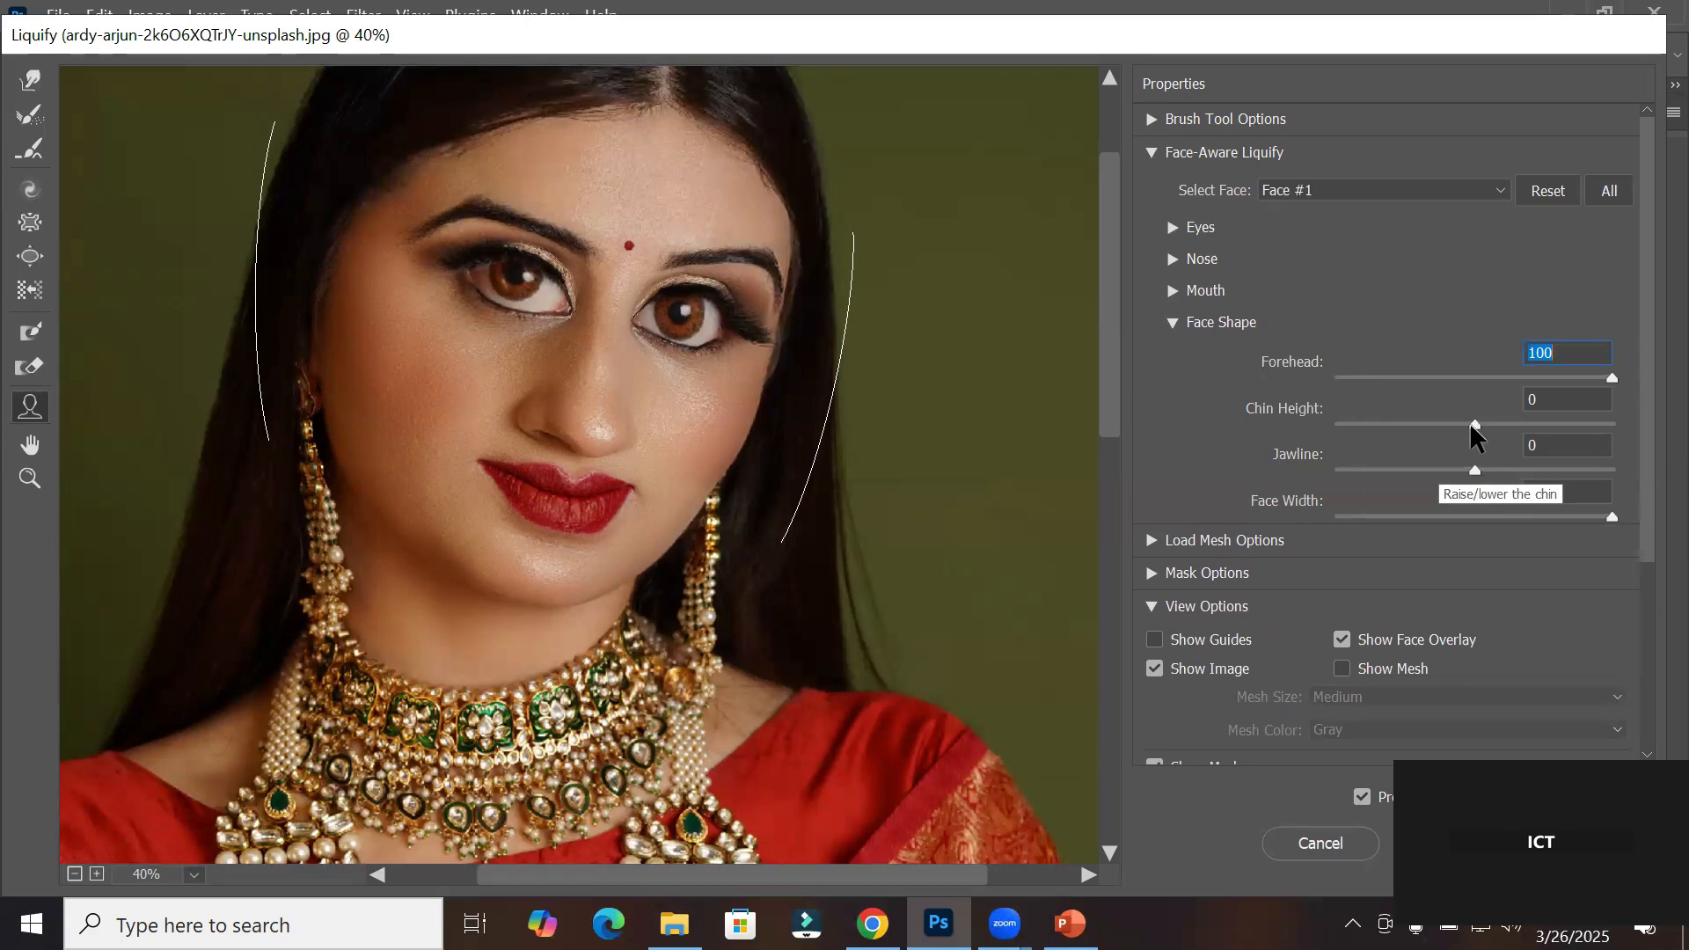
{"action": "left_click_drag", "start_coordinate": [1470, 424], "coordinate": [1571, 439]}
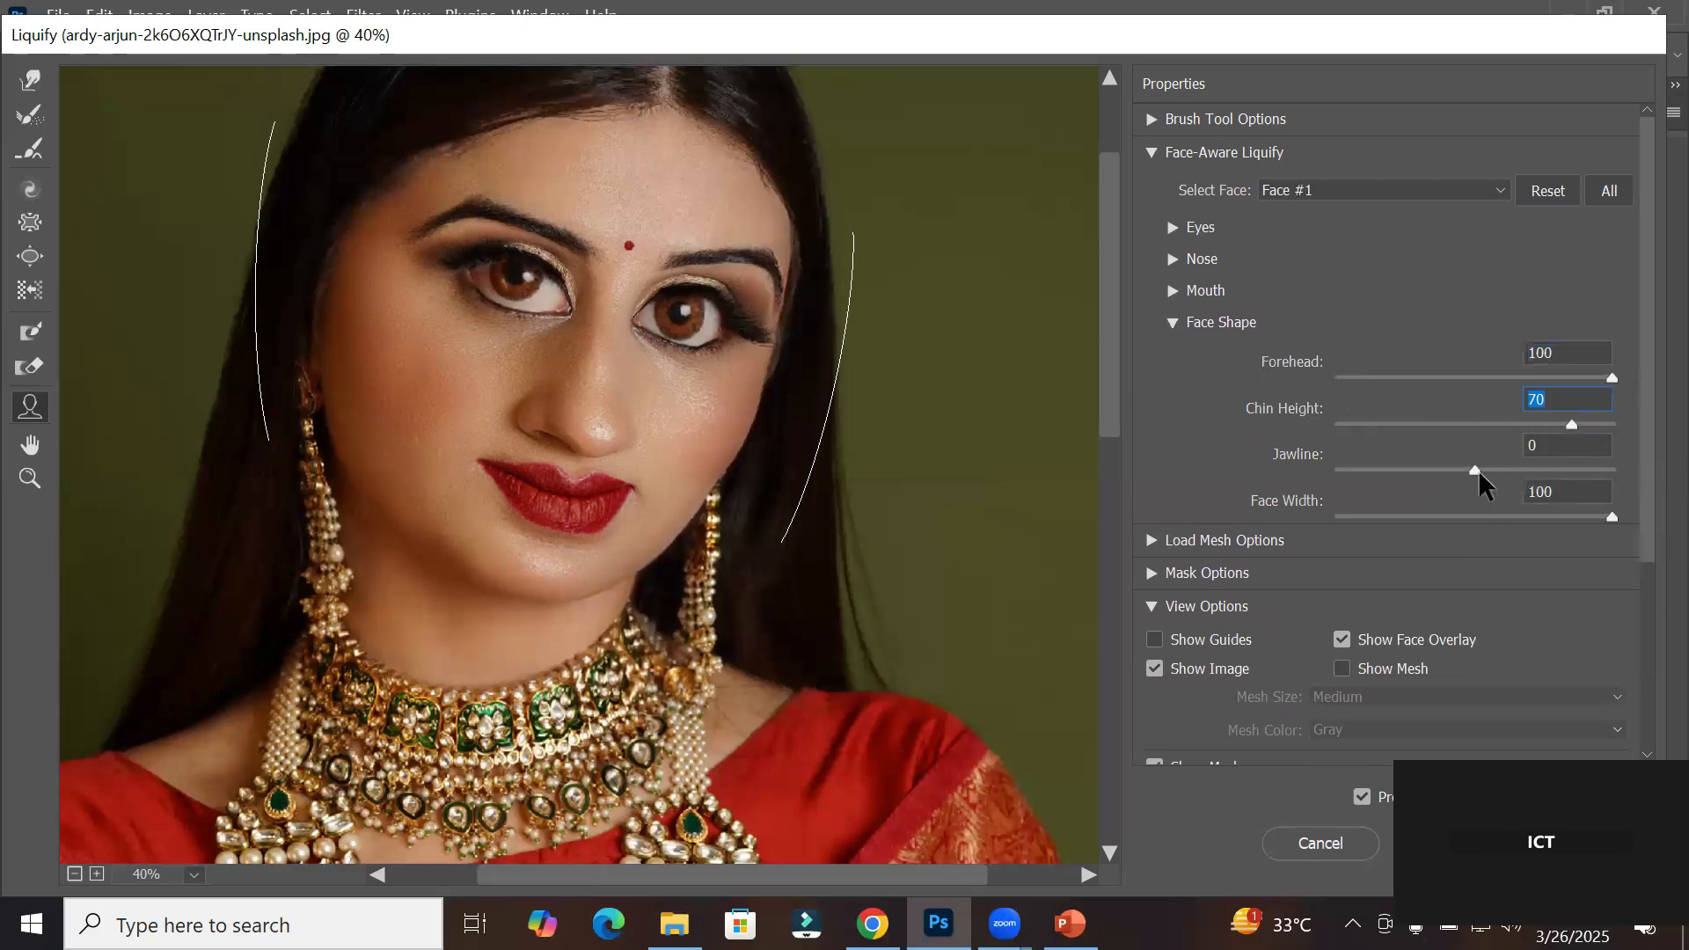
{"action": "left_click_drag", "start_coordinate": [1475, 470], "coordinate": [1153, 493]}
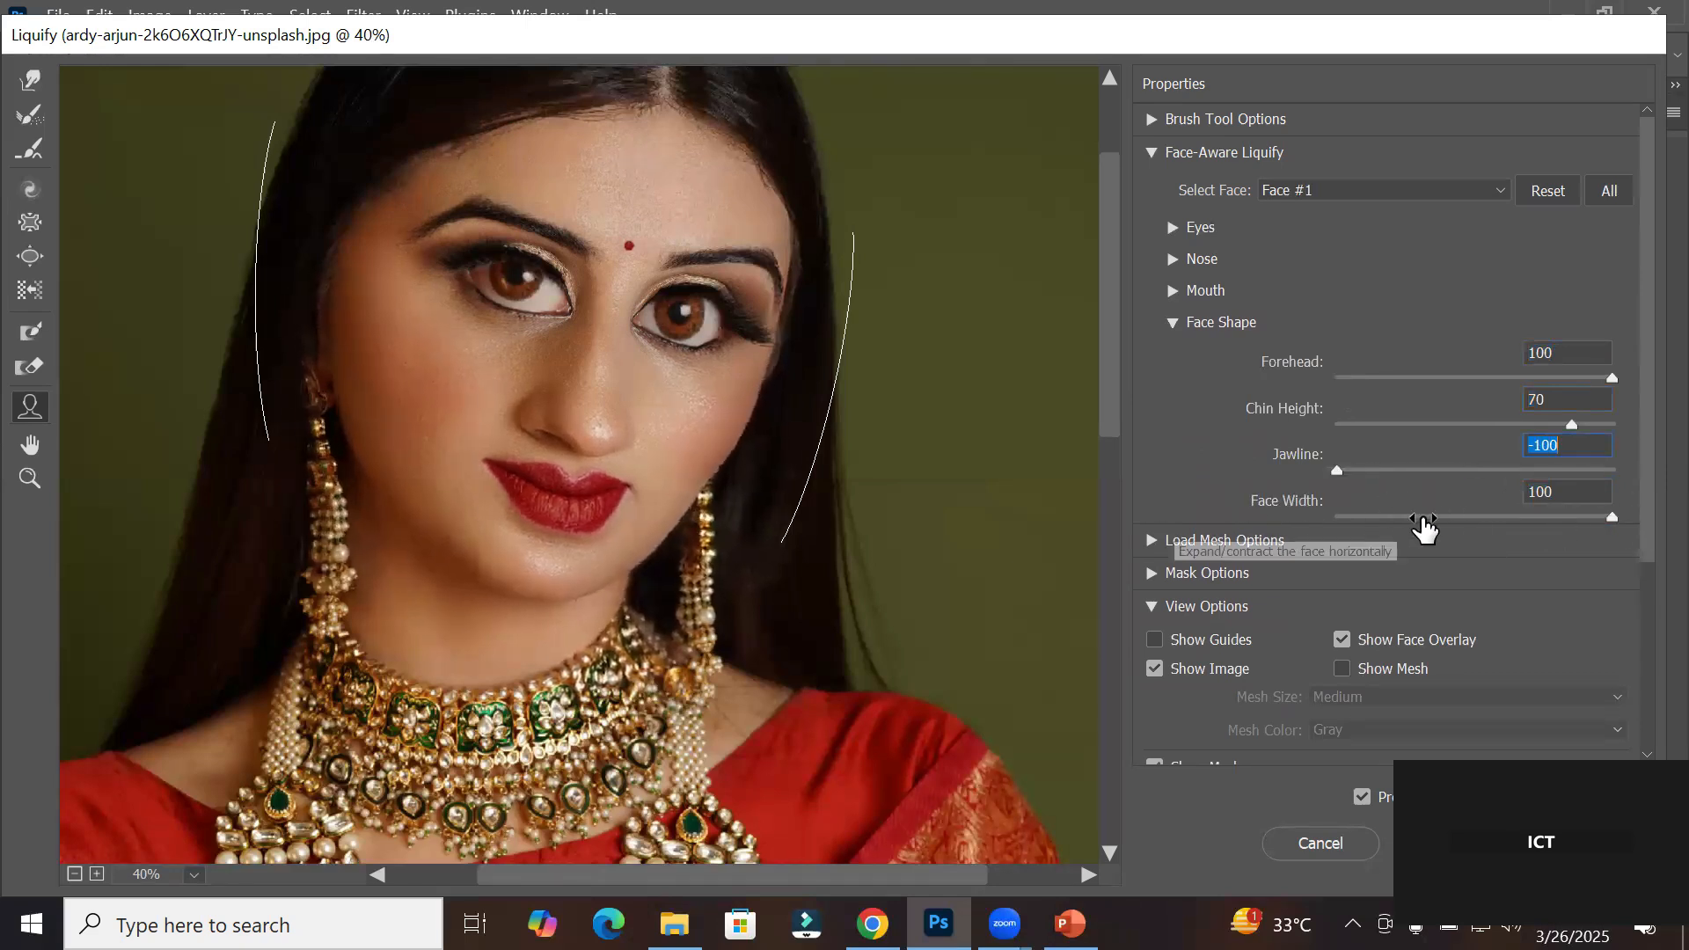
{"action": "left_click_drag", "start_coordinate": [1363, 527], "coordinate": [1267, 543]}
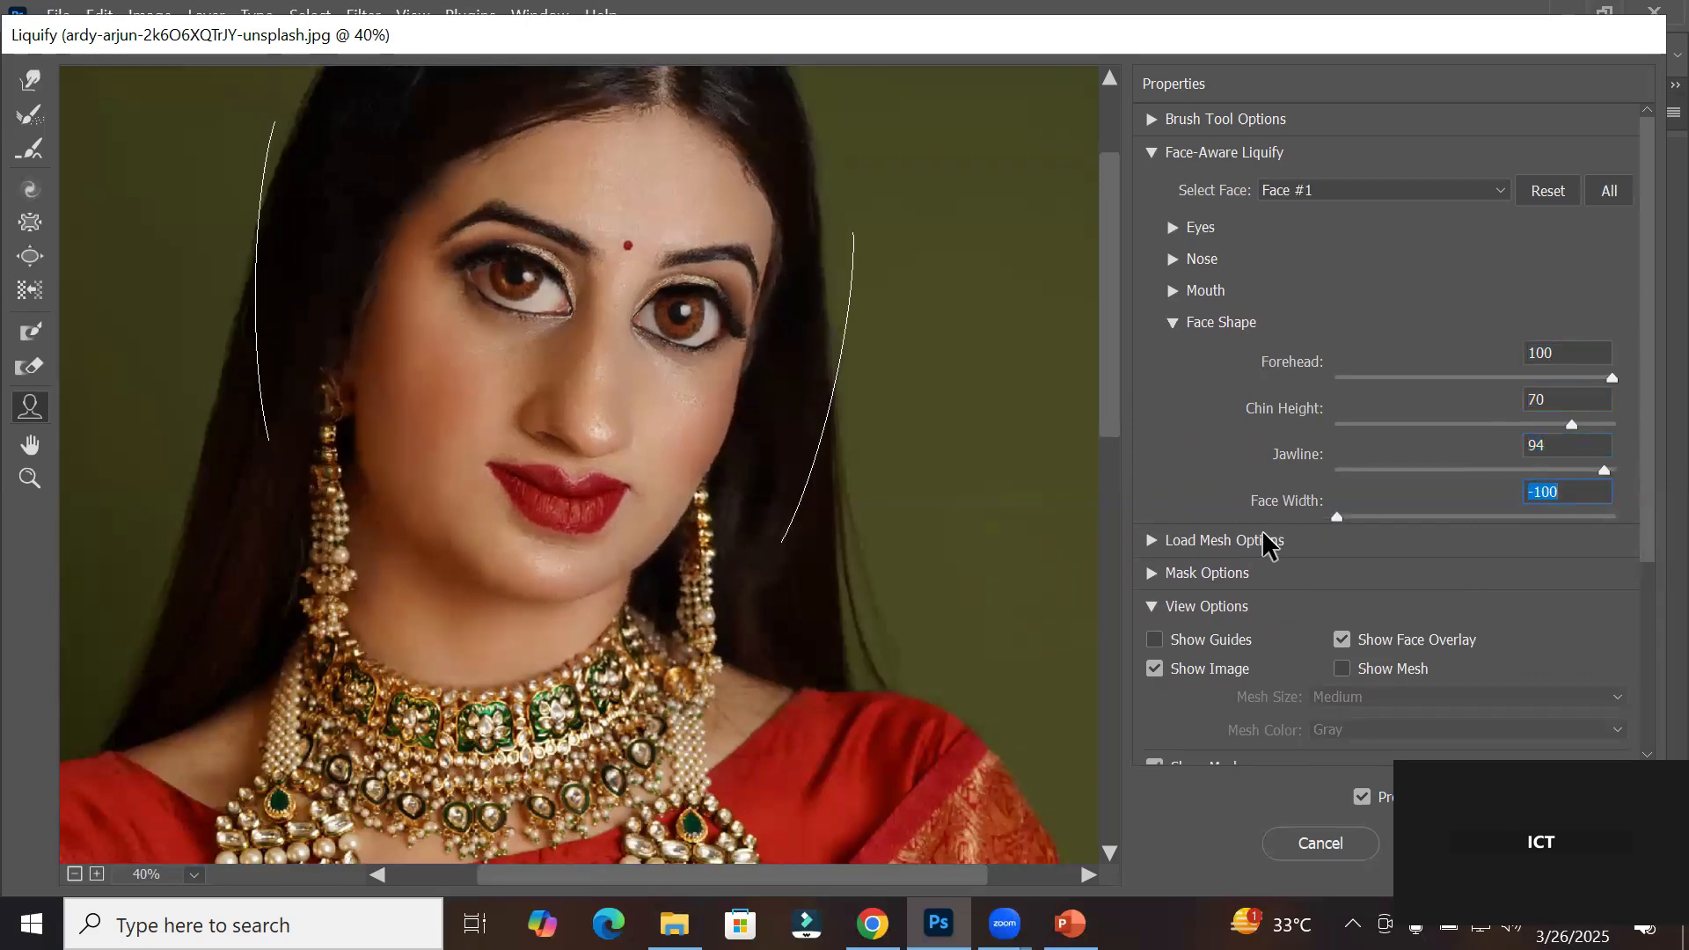
{"action": "left_click_drag", "start_coordinate": [1264, 533], "coordinate": [1633, 533]}
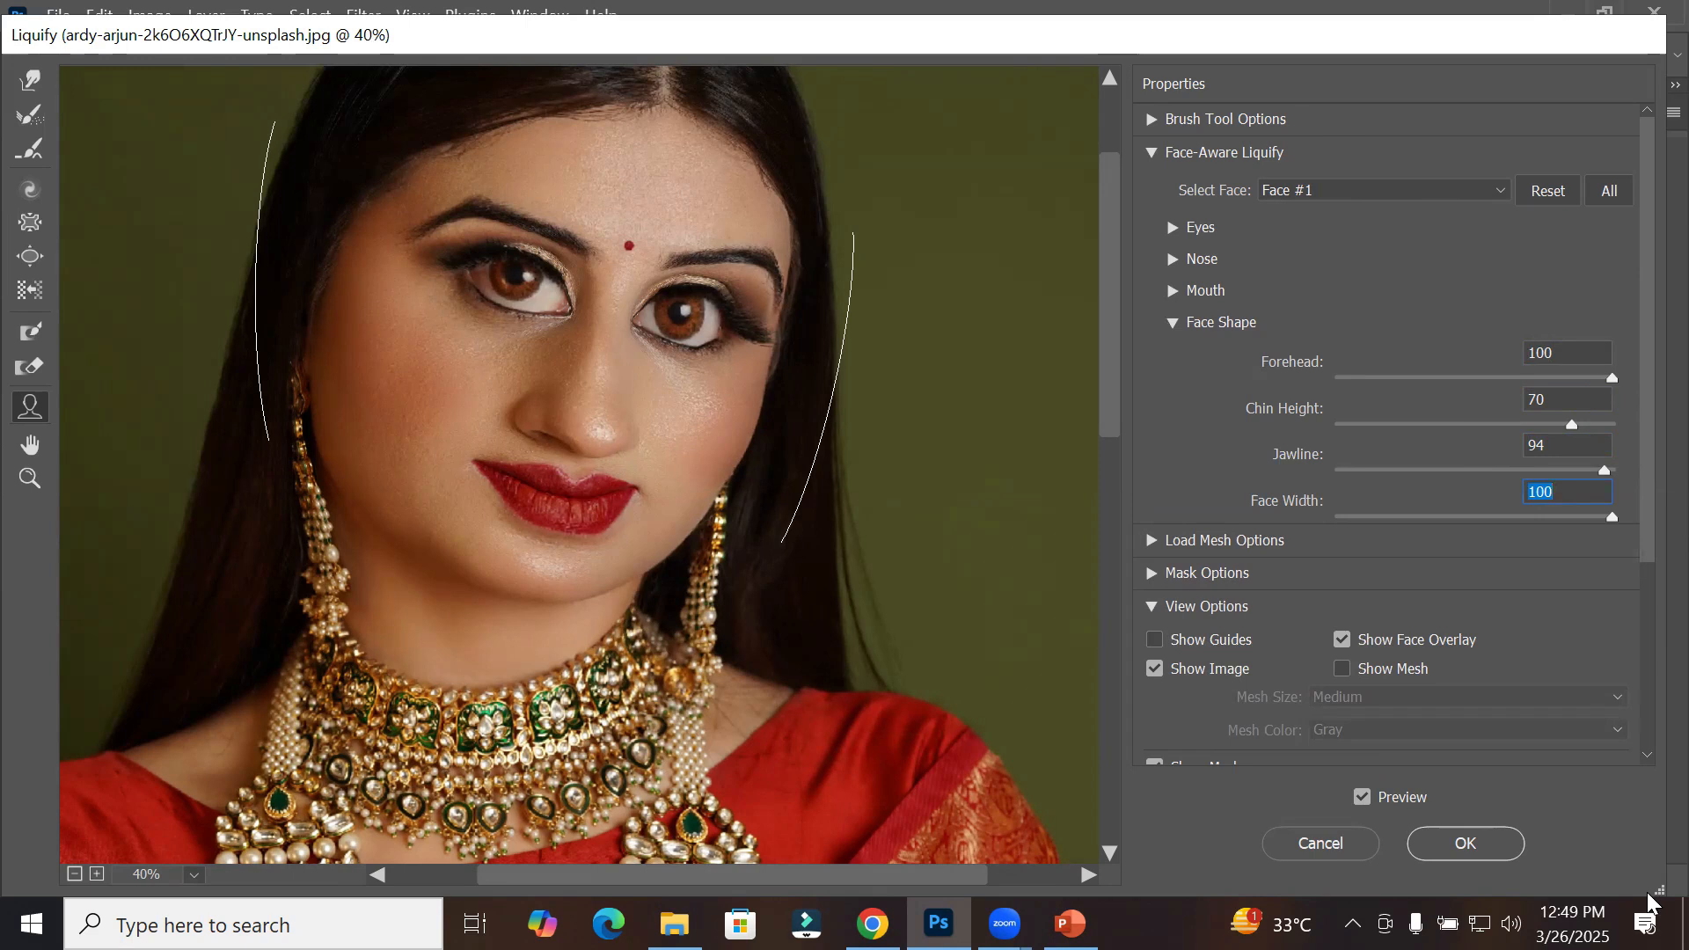
{"action": "left_click_drag", "start_coordinate": [1645, 478], "coordinate": [1635, 712]}
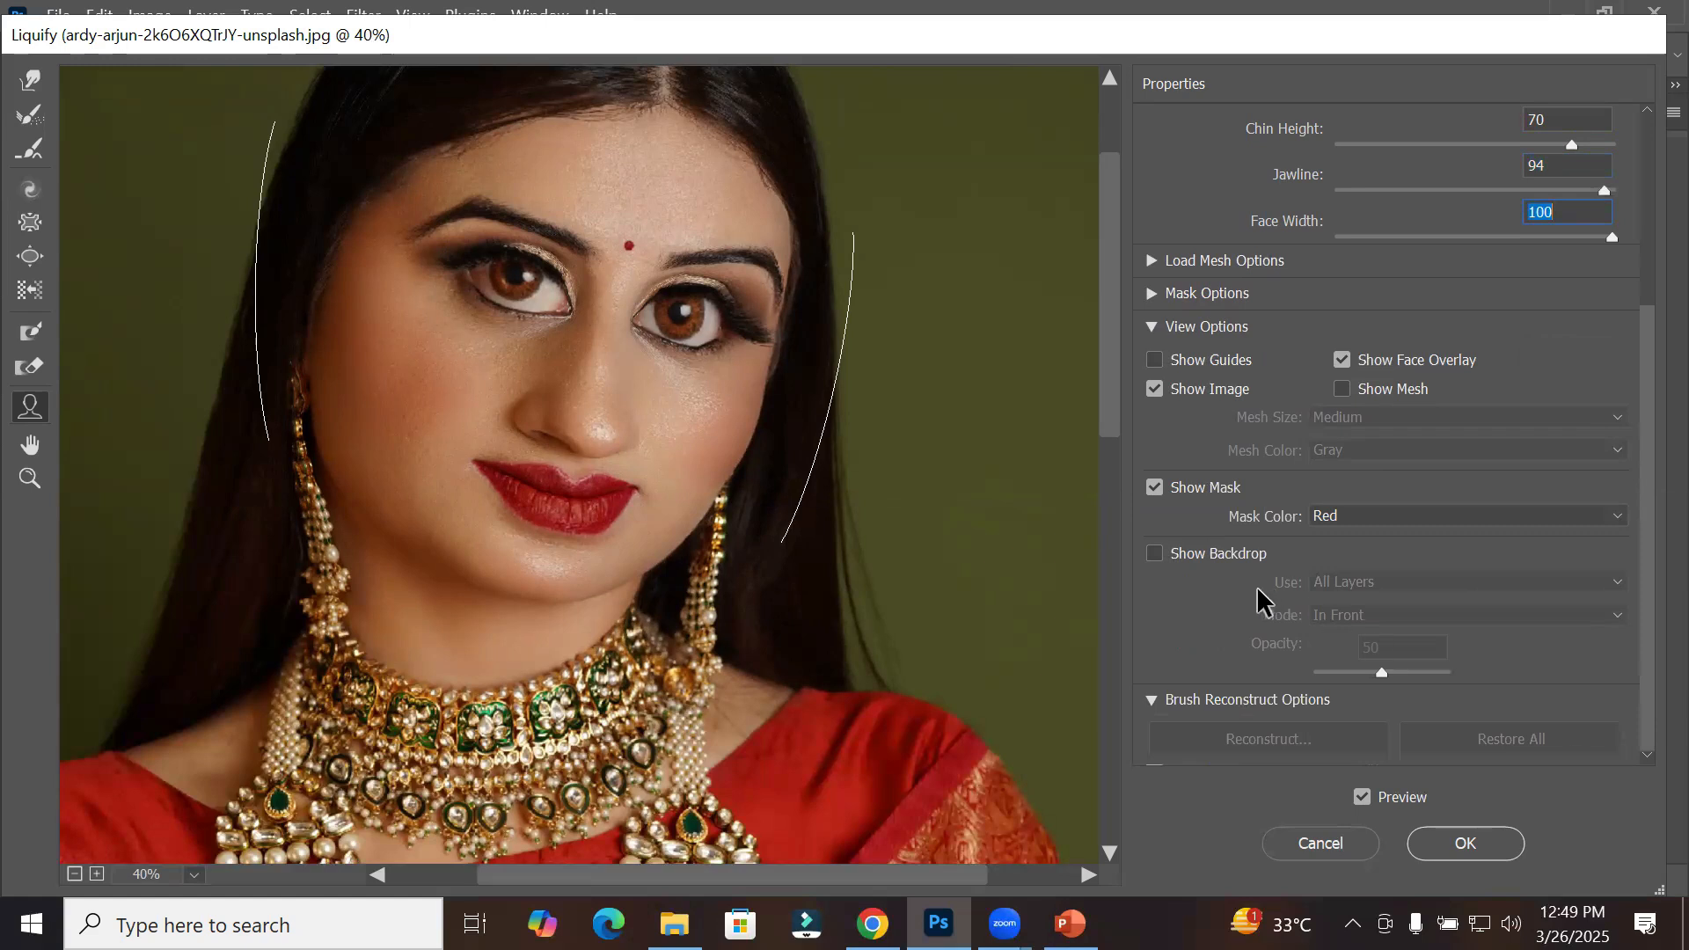
{"action": "left_click", "coordinate": [1447, 841]}
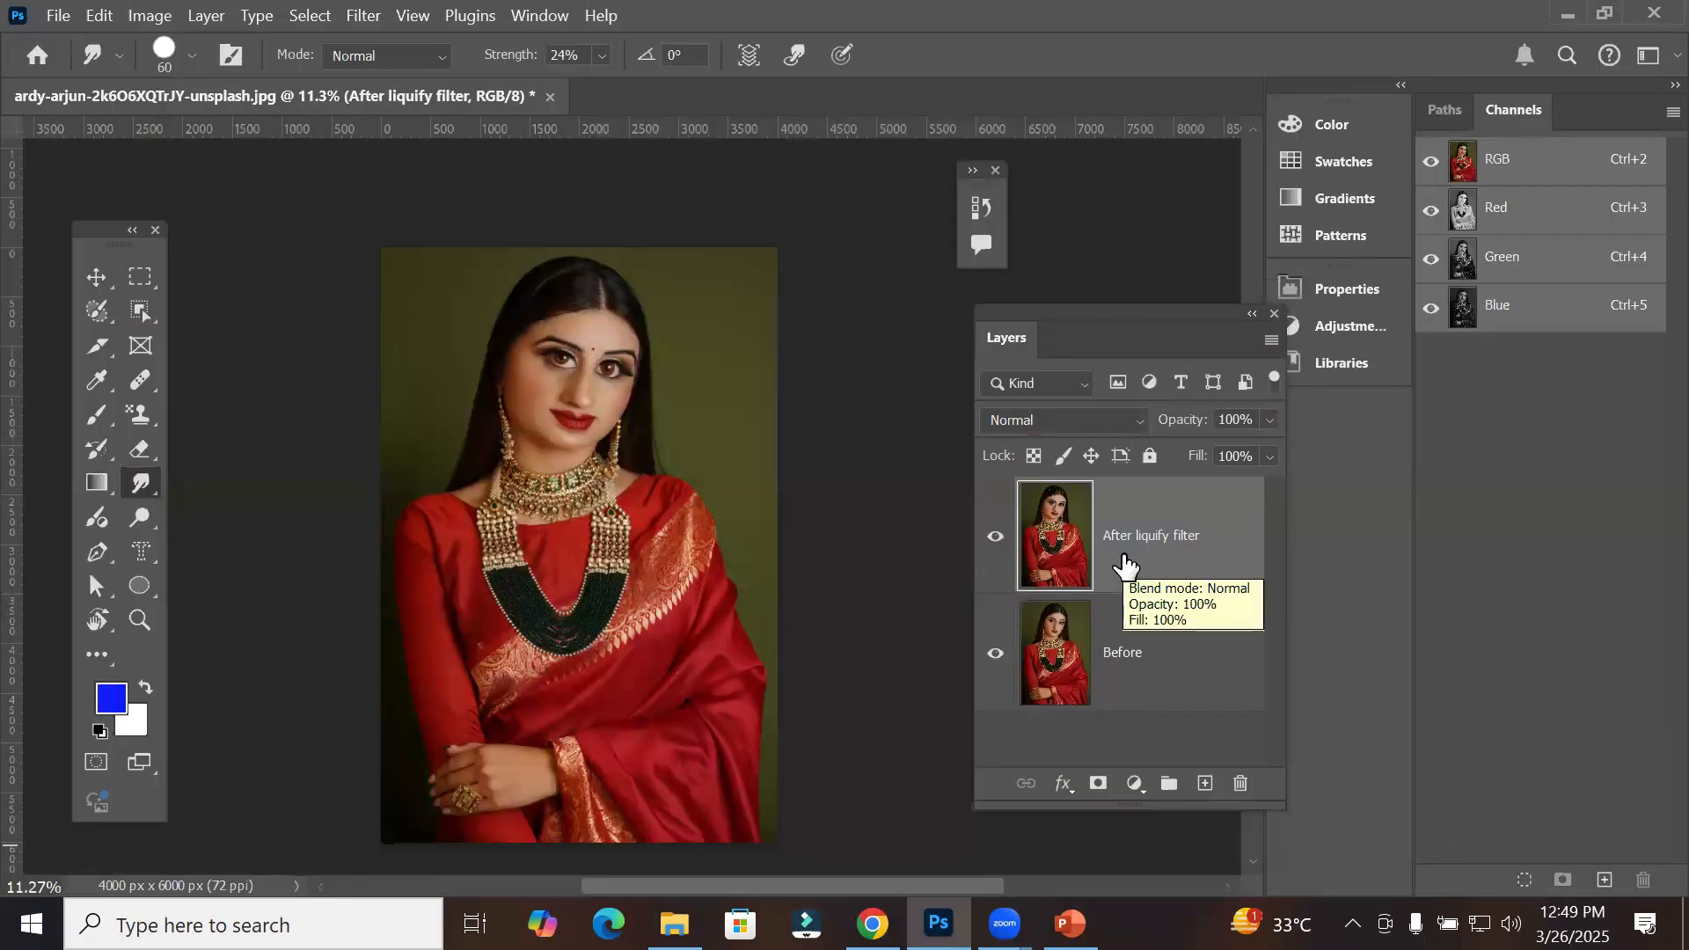
Step: Compare the woman's face before and after liquifying by repeatedly toggling the After liquify filter layer's visibility
{"action": "left_click", "coordinate": [993, 546]}
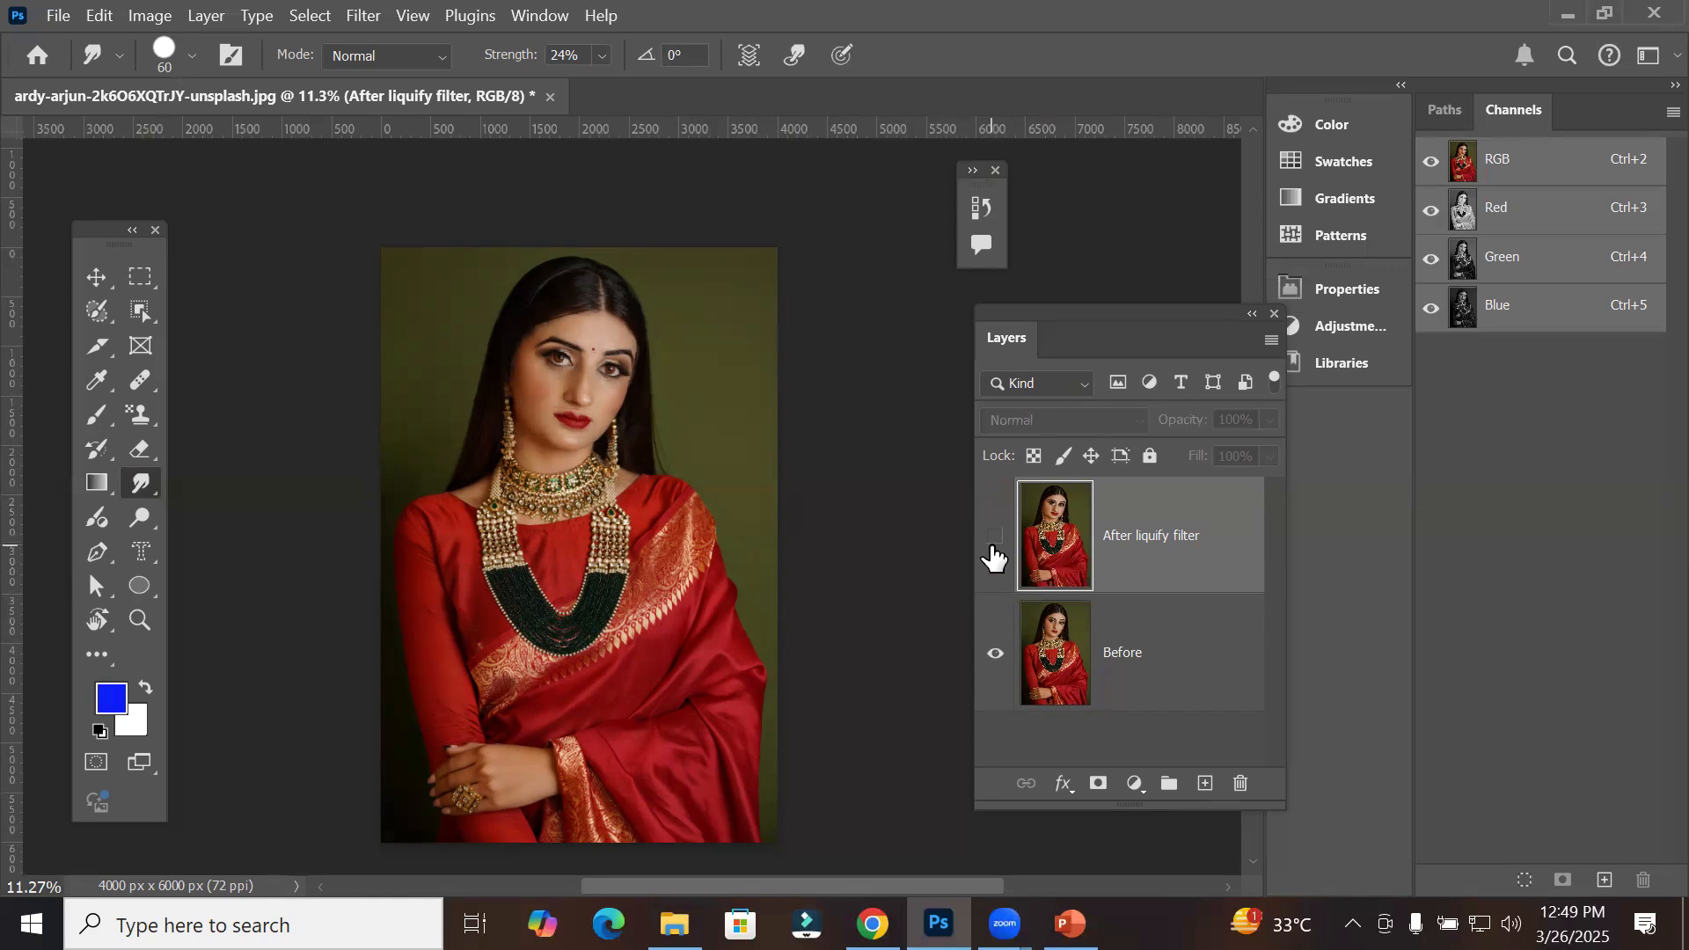
{"action": "left_click", "coordinate": [993, 543]}
{"action": "scroll", "coordinate": [628, 273], "scroll_direction": "up", "scroll_amount": 5}
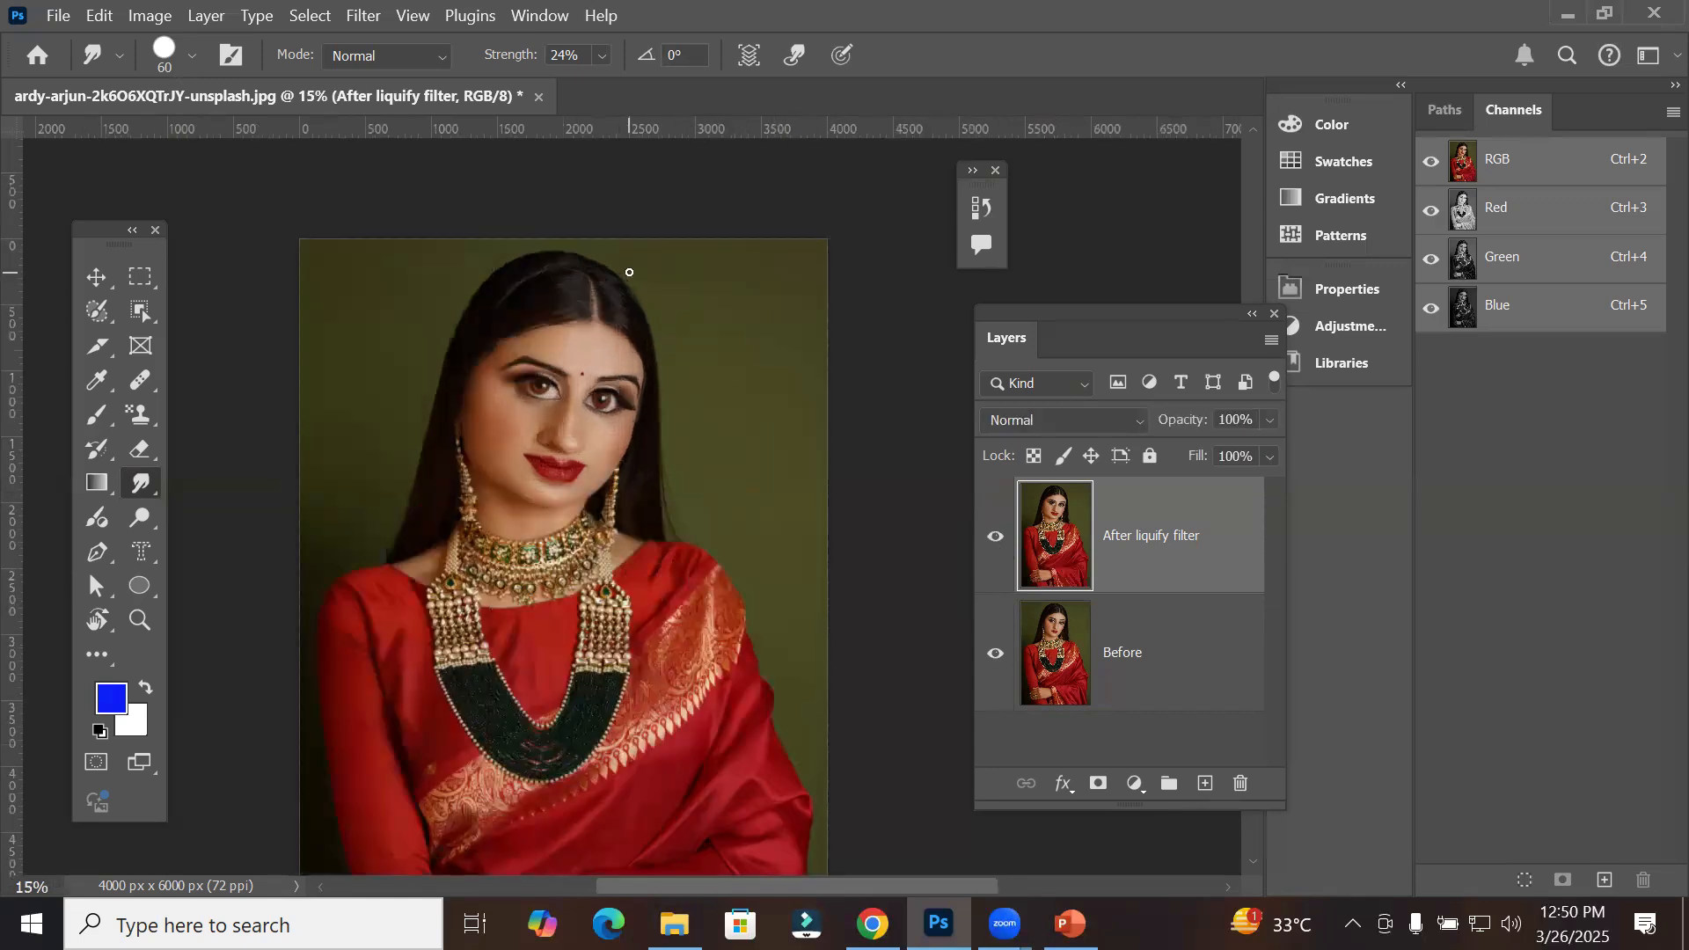
{"action": "scroll", "coordinate": [628, 273], "scroll_direction": "up", "scroll_amount": 2}
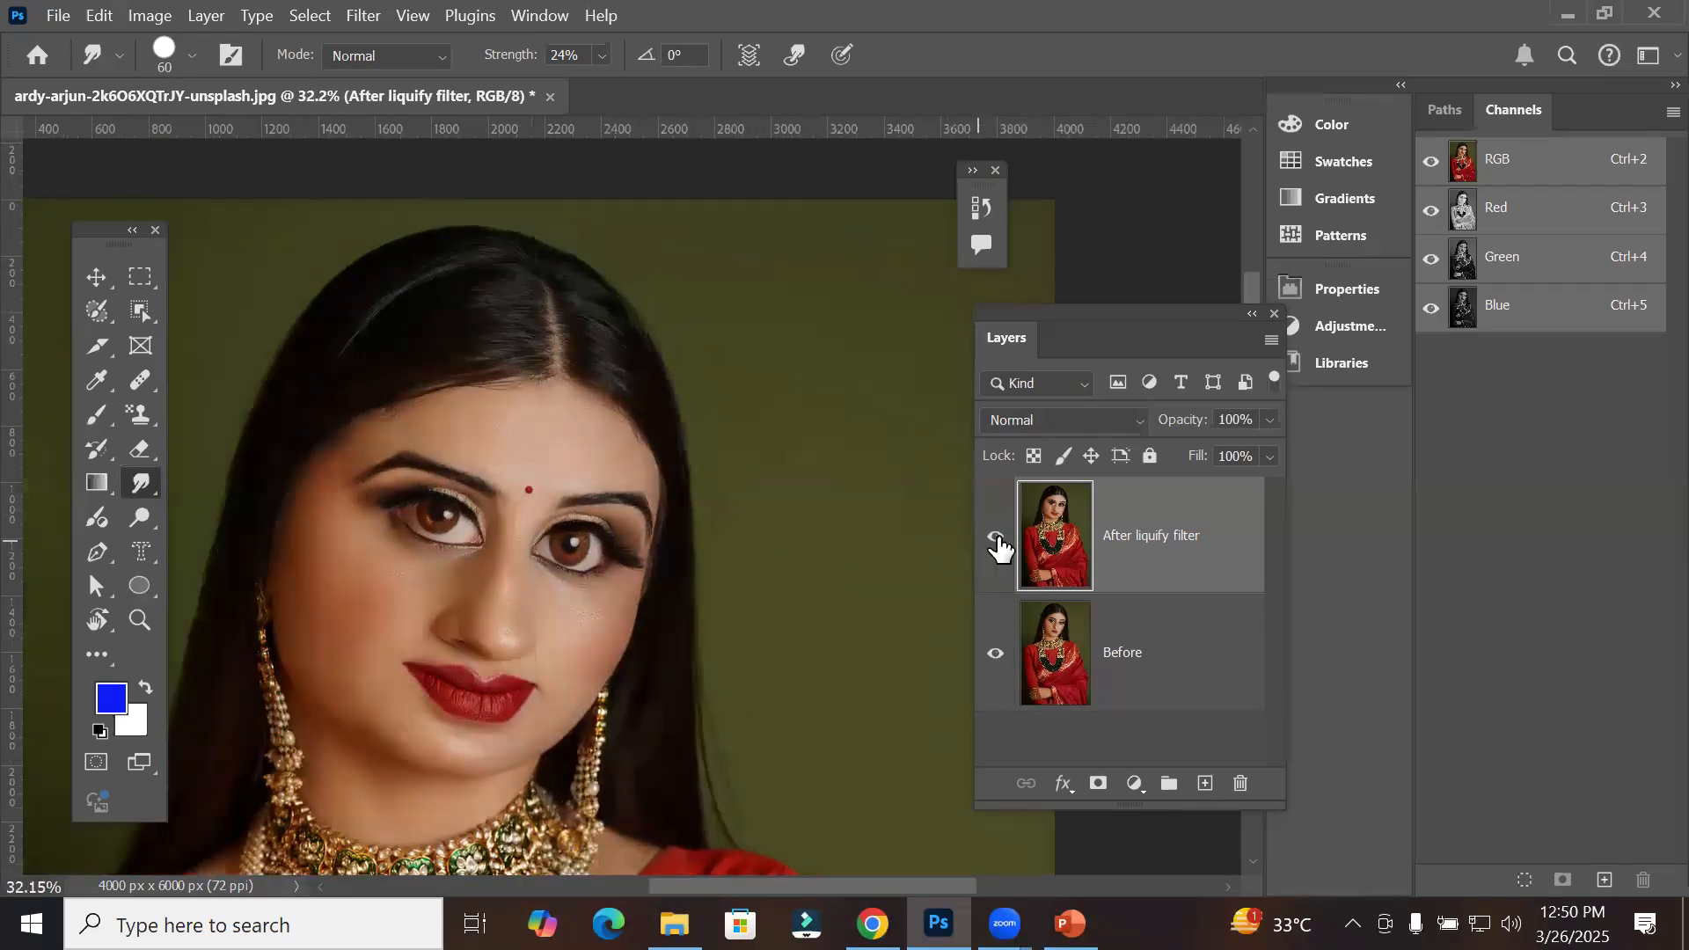
{"action": "left_click", "coordinate": [997, 540]}
{"action": "left_click", "coordinate": [997, 540]}
{"action": "left_click", "coordinate": [996, 540]}
{"action": "left_click", "coordinate": [997, 540]}
{"action": "left_click", "coordinate": [997, 540]}
{"action": "left_click", "coordinate": [996, 540]}
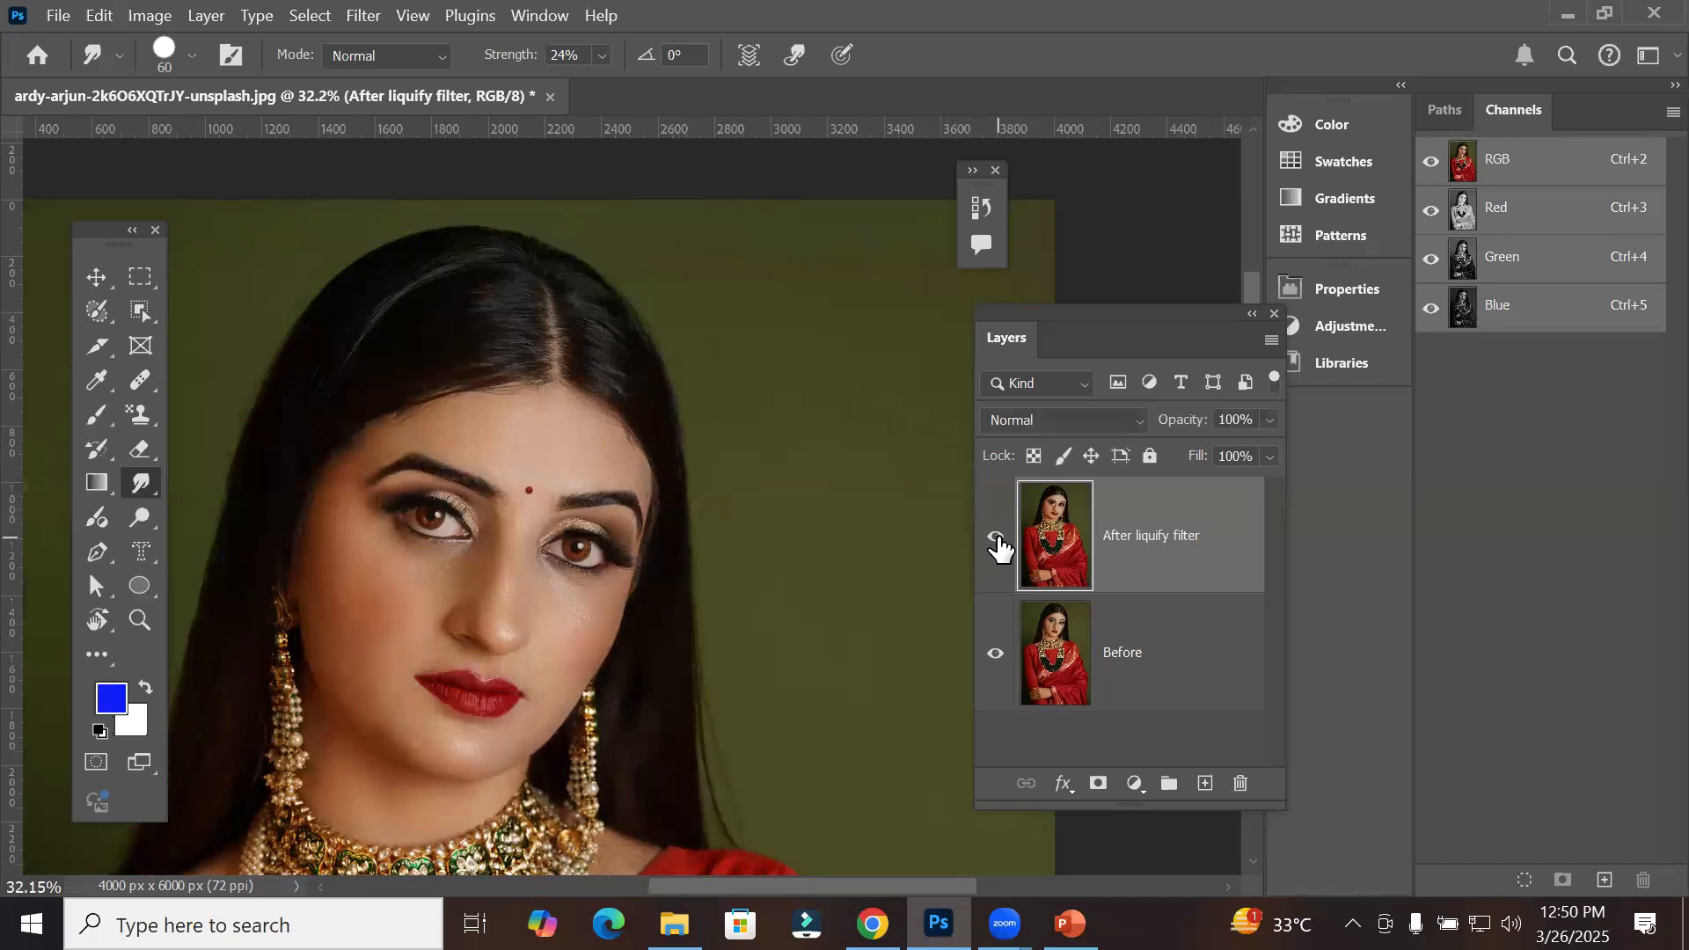
Step: Compare the original and reshaped faces once more, leaving the After liquify filter layer hidden
{"action": "left_click", "coordinate": [996, 540]}
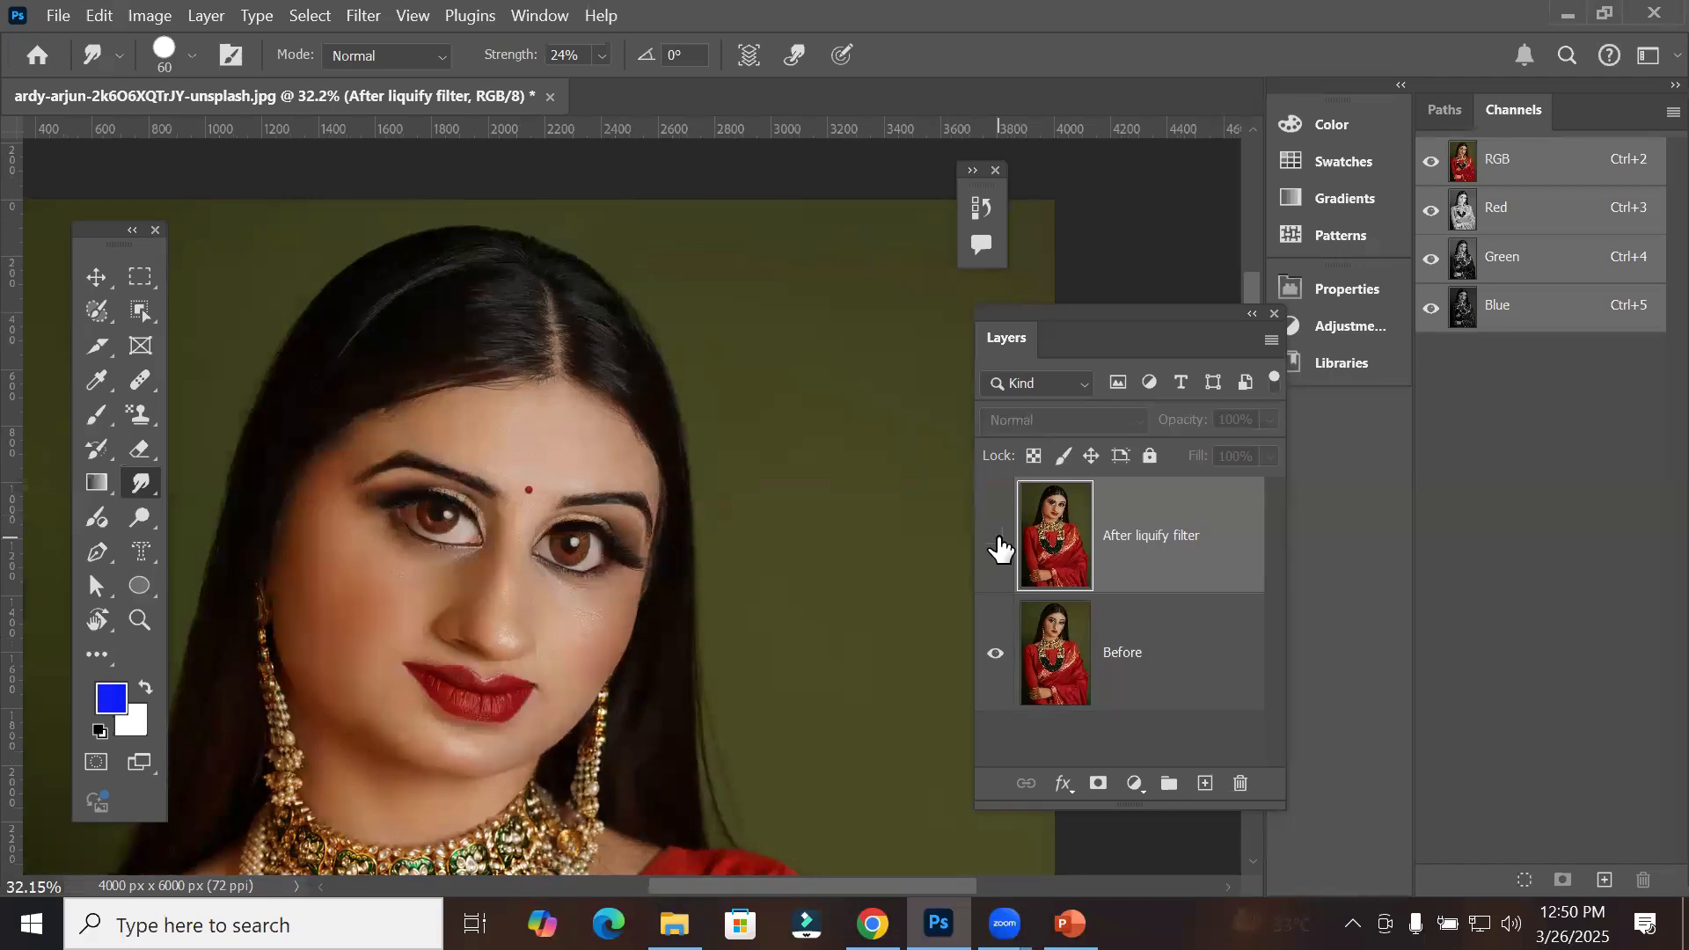
{"action": "left_click", "coordinate": [997, 540]}
{"action": "left_click", "coordinate": [997, 540]}
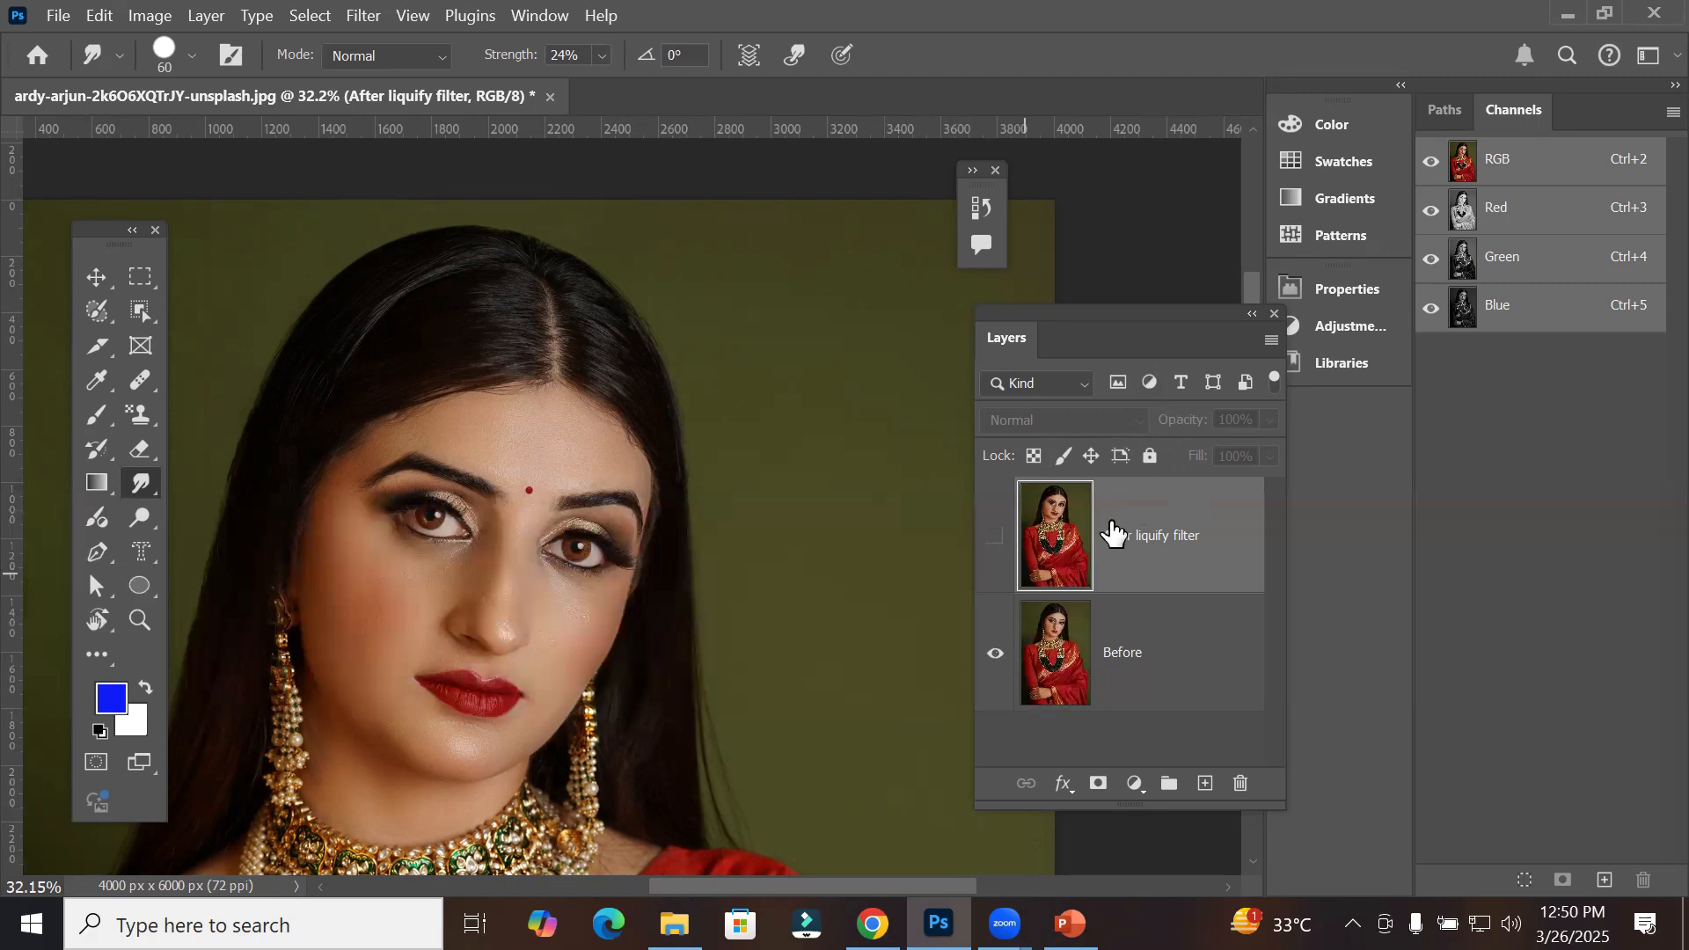
Step: Delete the After liquify filter layer and duplicate the Before layer
{"action": "left_click", "coordinate": [1240, 783]}
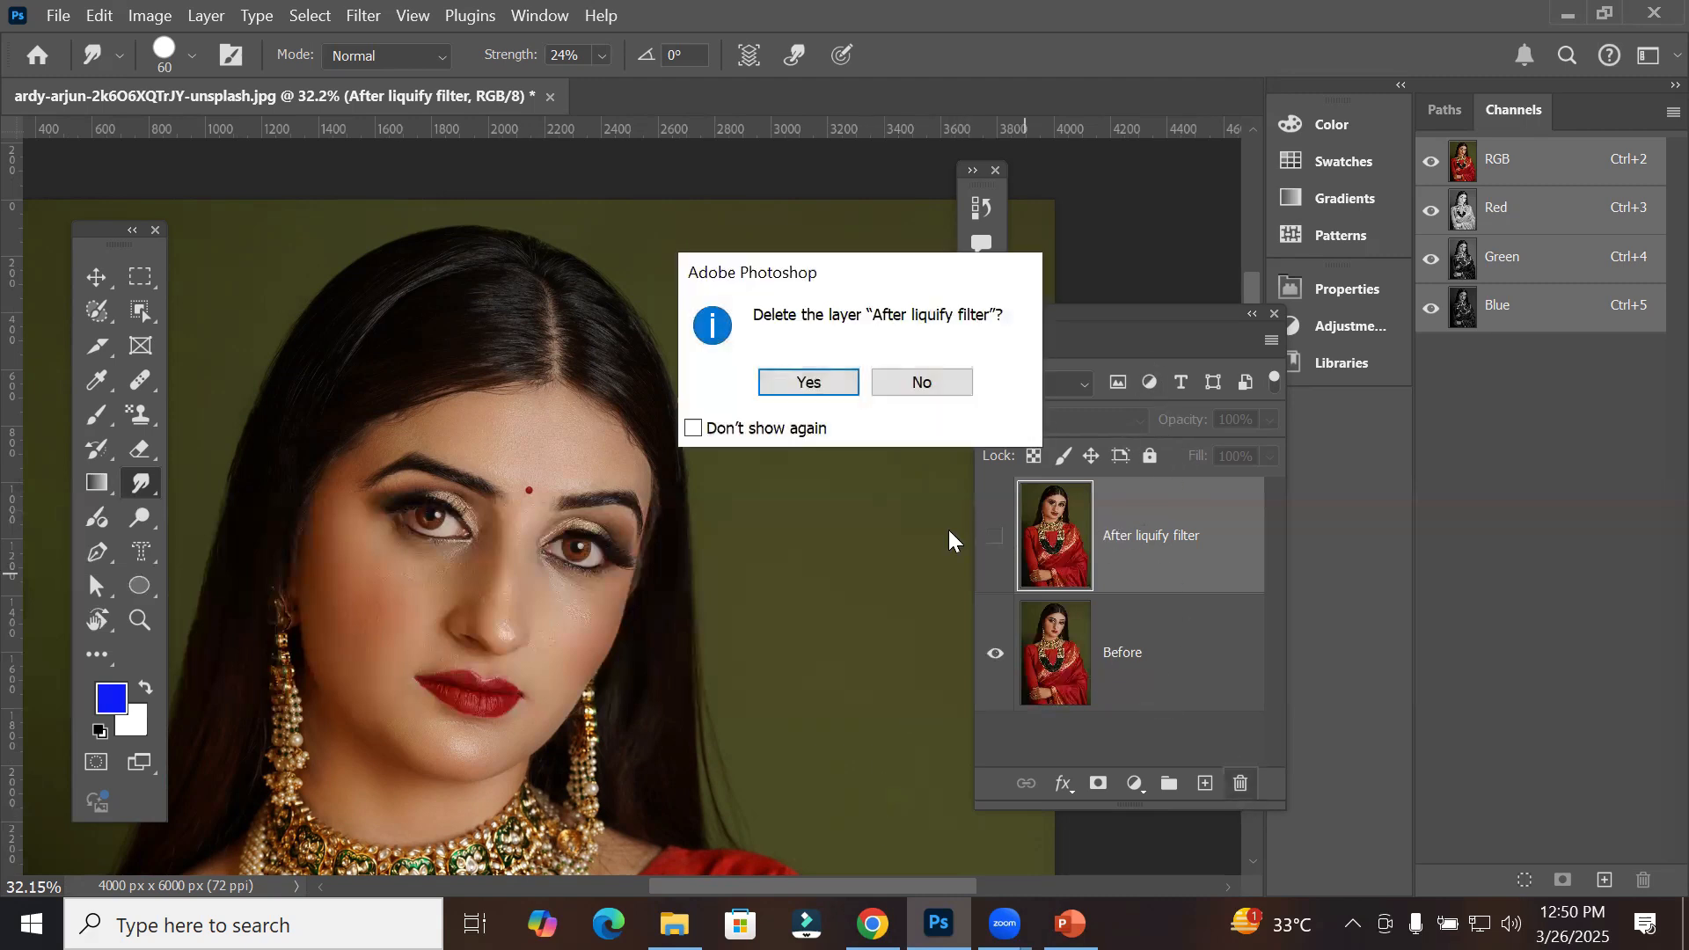
{"action": "left_click", "coordinate": [804, 383]}
{"action": "left_click_drag", "start_coordinate": [1053, 583], "coordinate": [1203, 783]}
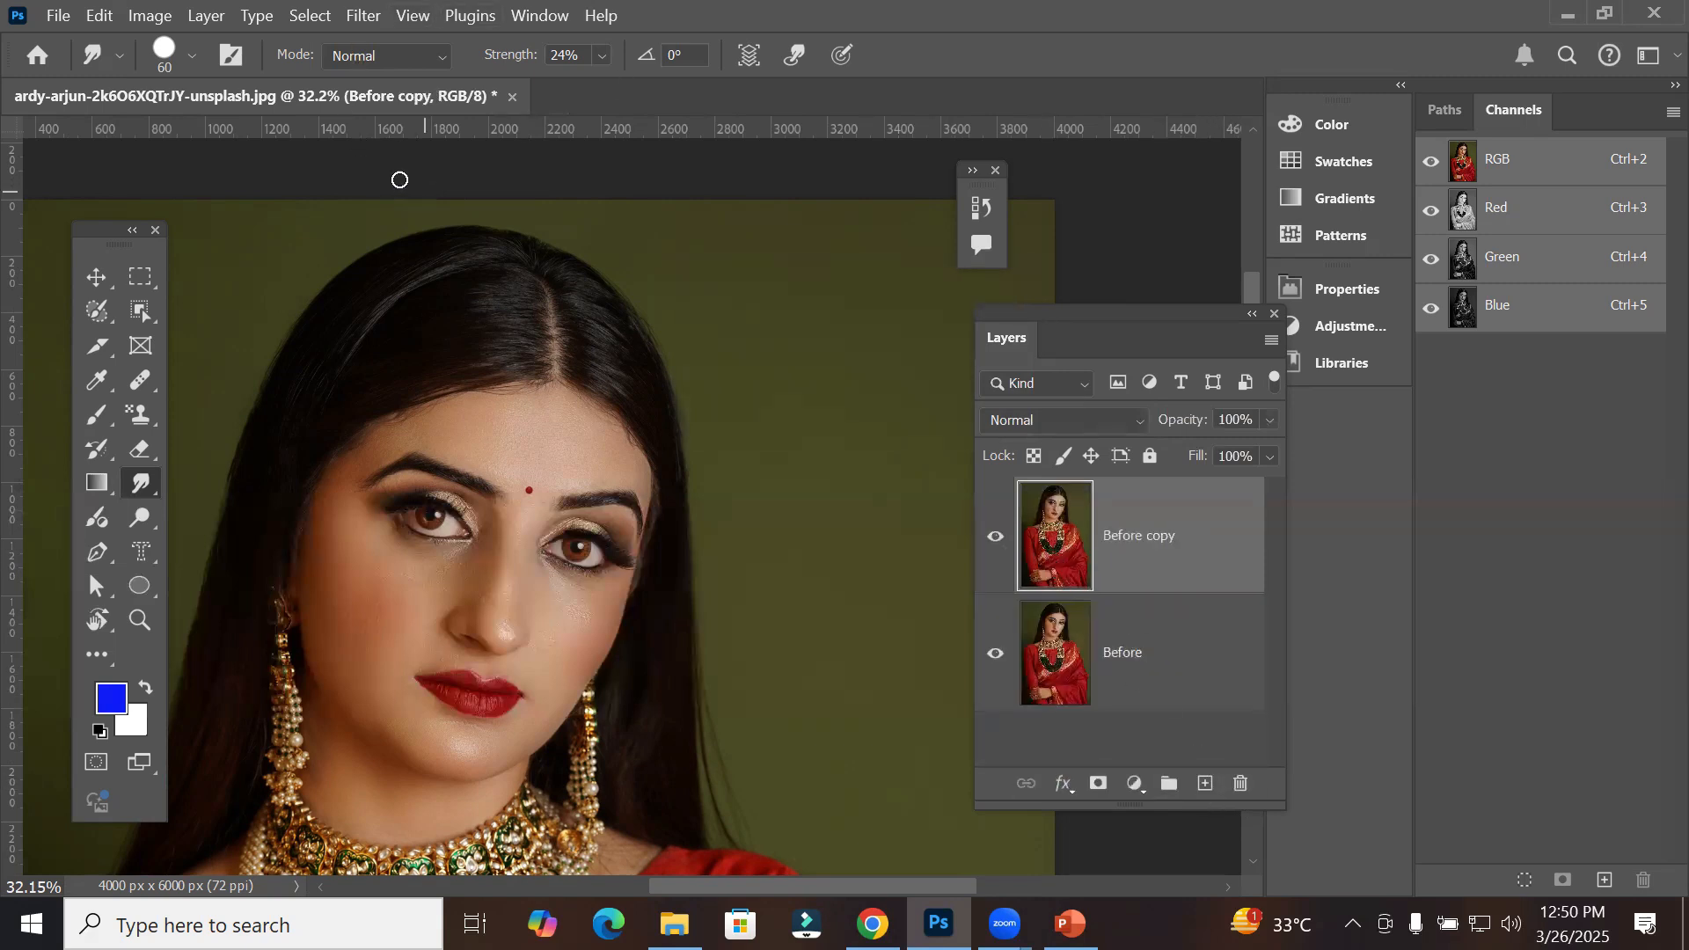
Step: Open the Liquify filter on the Before copy layer and move its window aside, with the woman's face filling the preview
{"action": "left_click", "coordinate": [361, 17]}
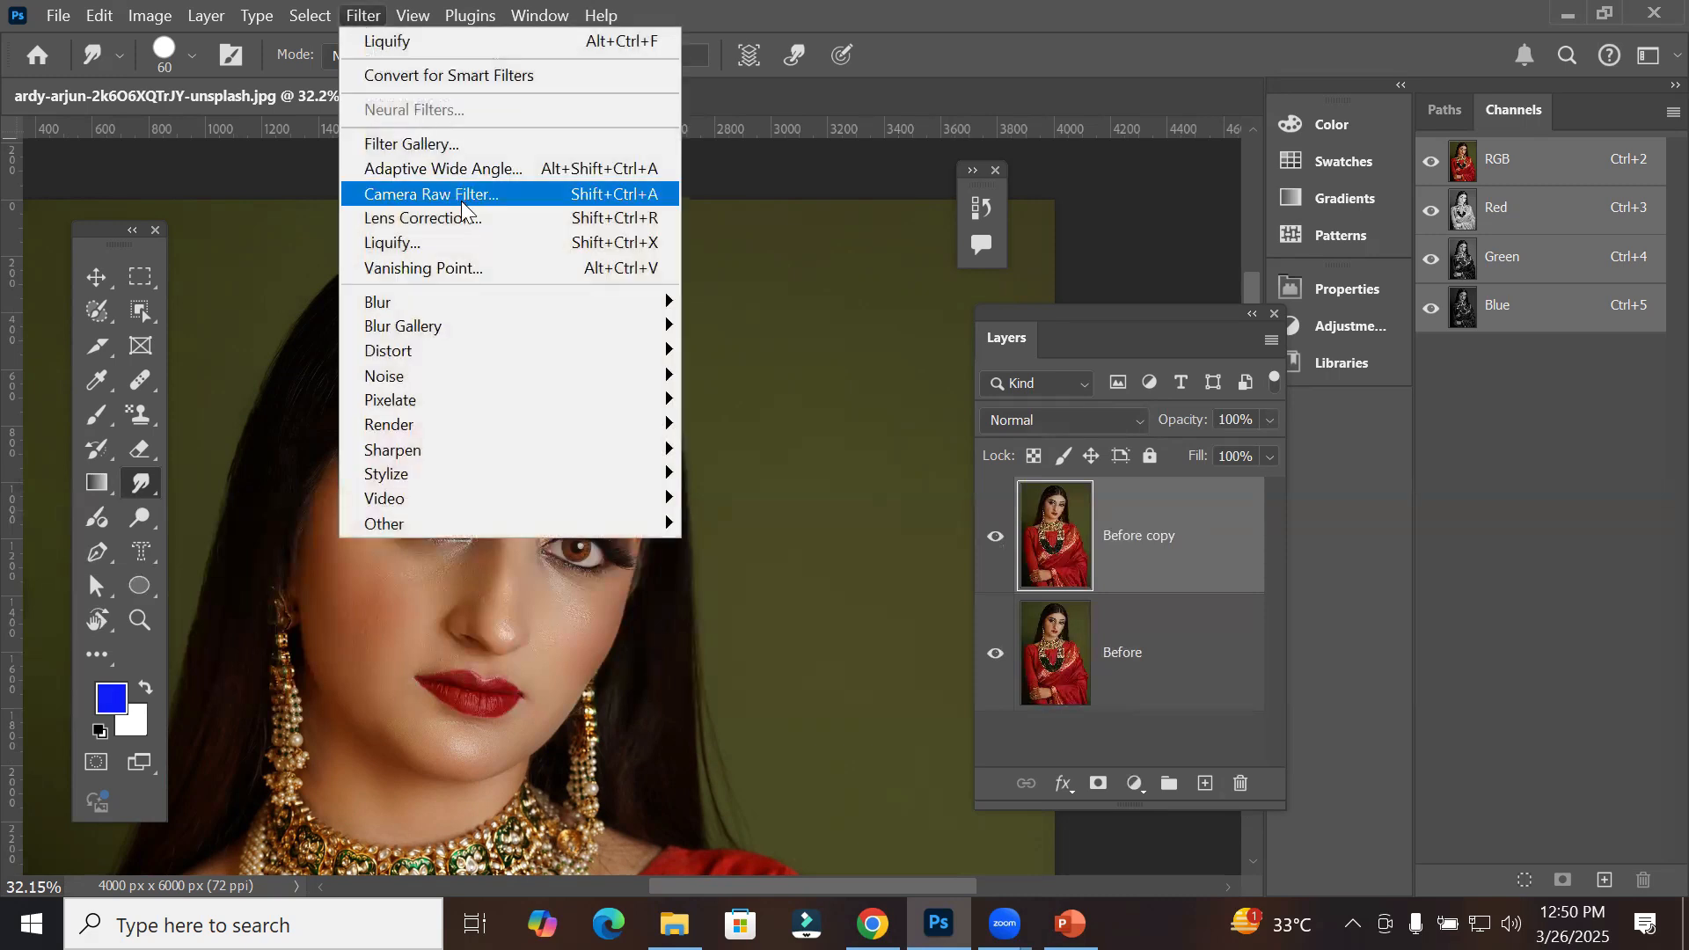
{"action": "left_click", "coordinate": [461, 243]}
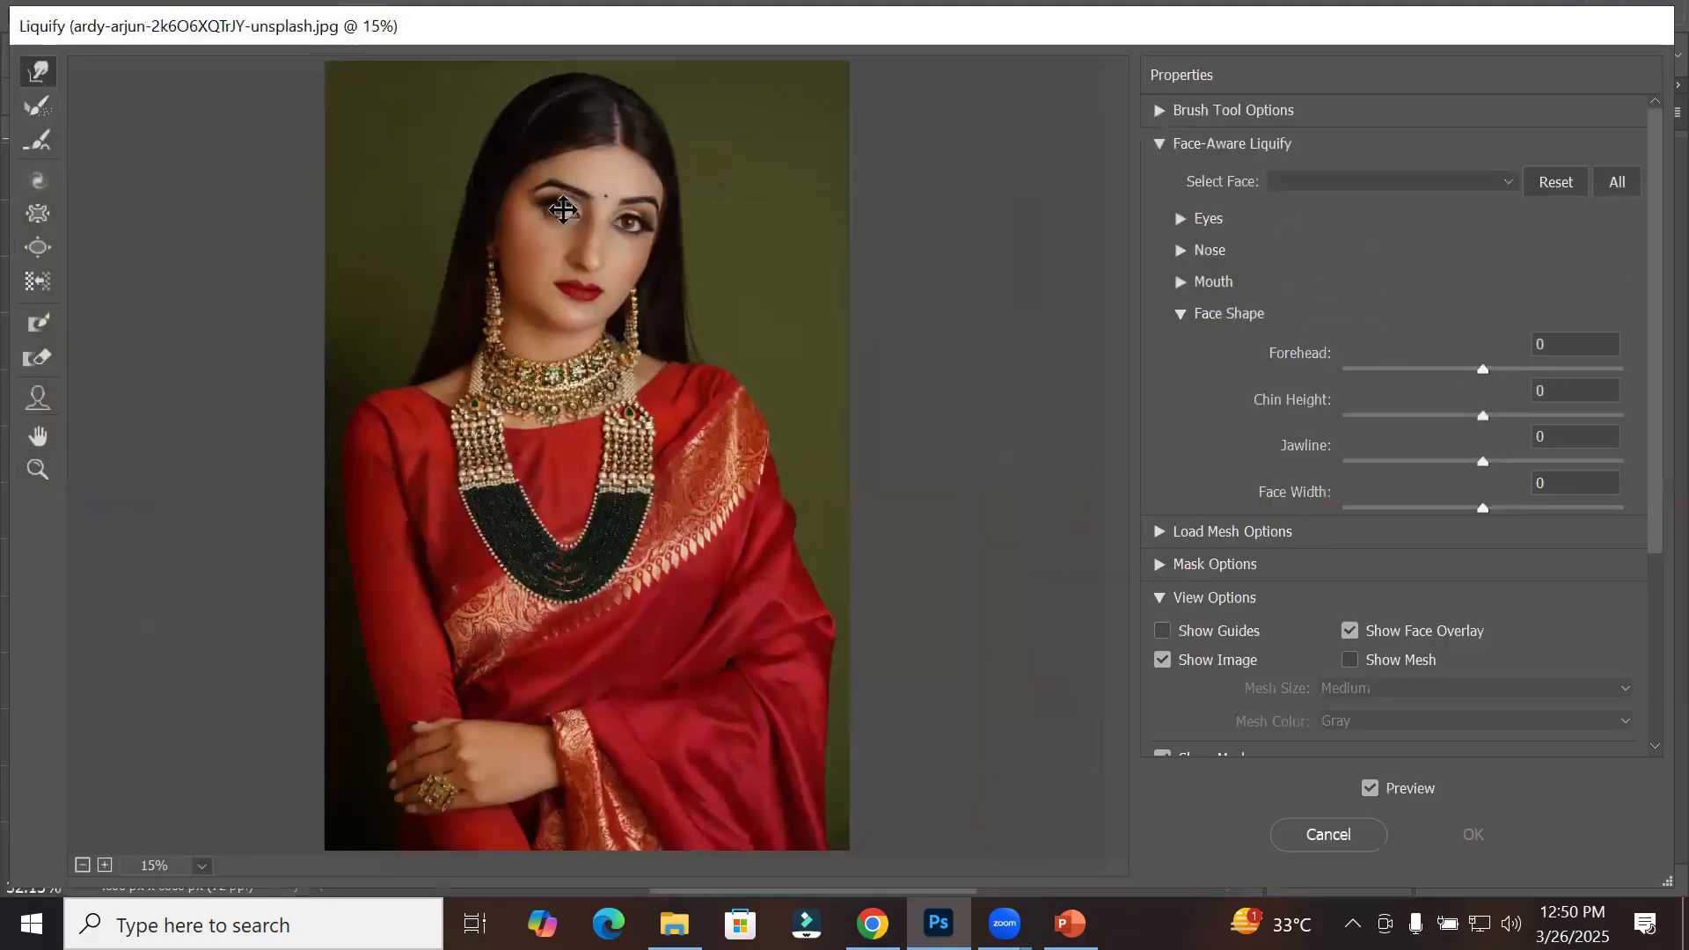
{"action": "left_click_drag", "start_coordinate": [640, 30], "coordinate": [916, 125]}
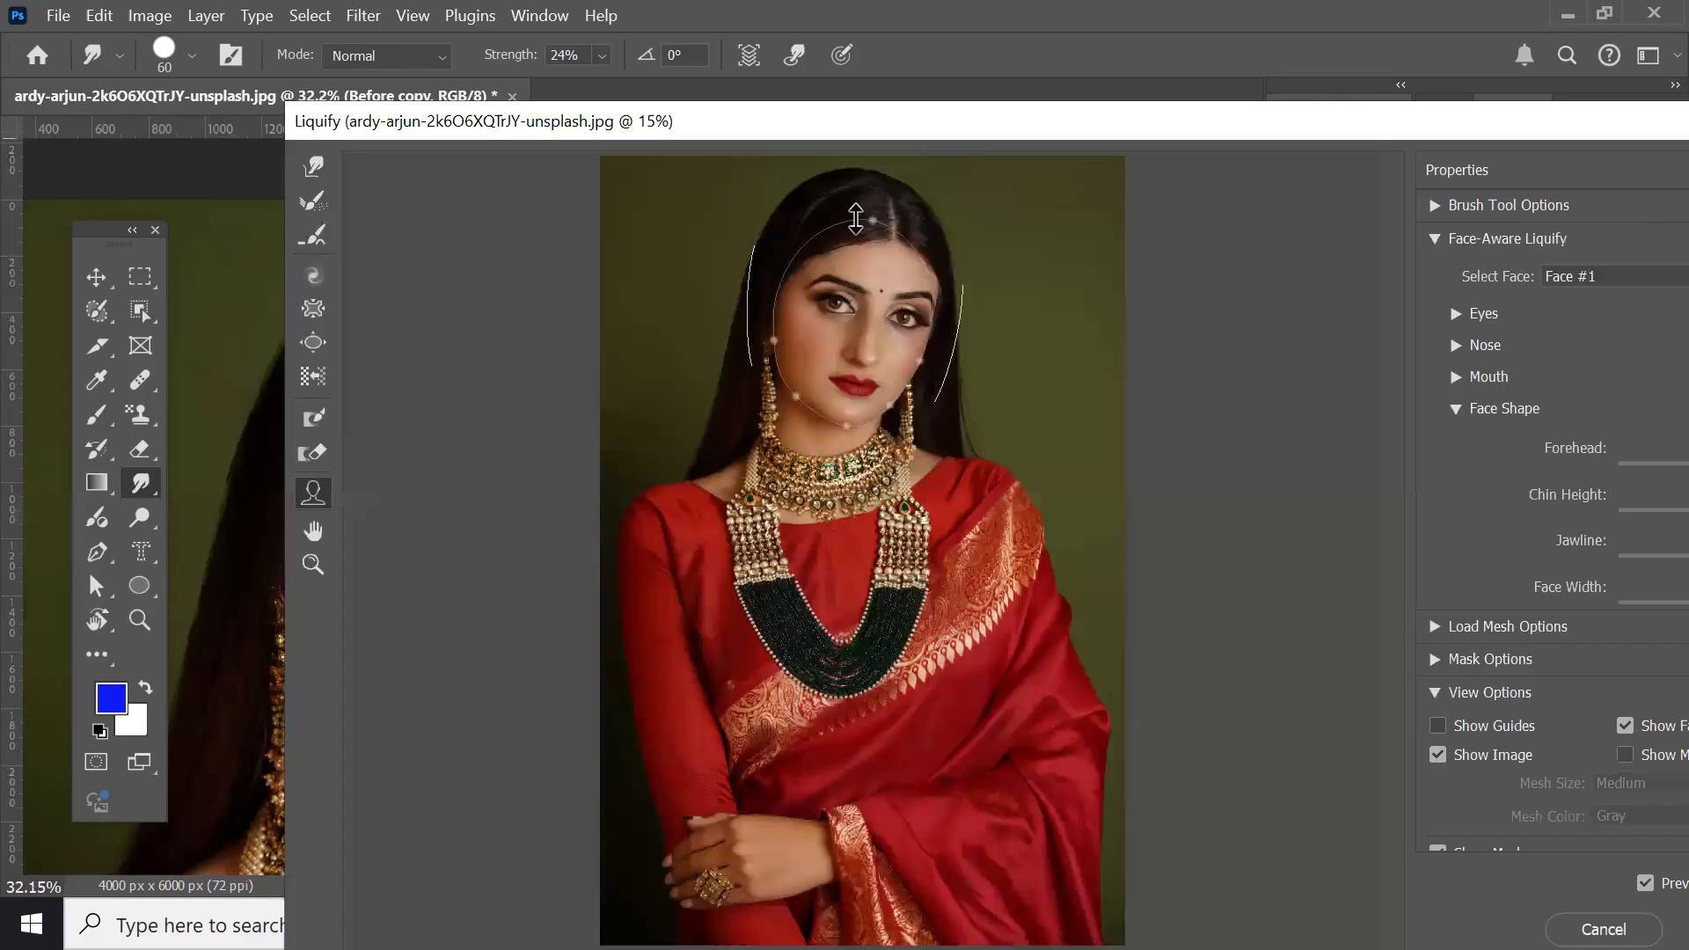
{"action": "scroll", "coordinate": [868, 177], "scroll_direction": "up", "scroll_amount": 3}
{"action": "left_click_drag", "start_coordinate": [841, 431], "coordinate": [843, 596]}
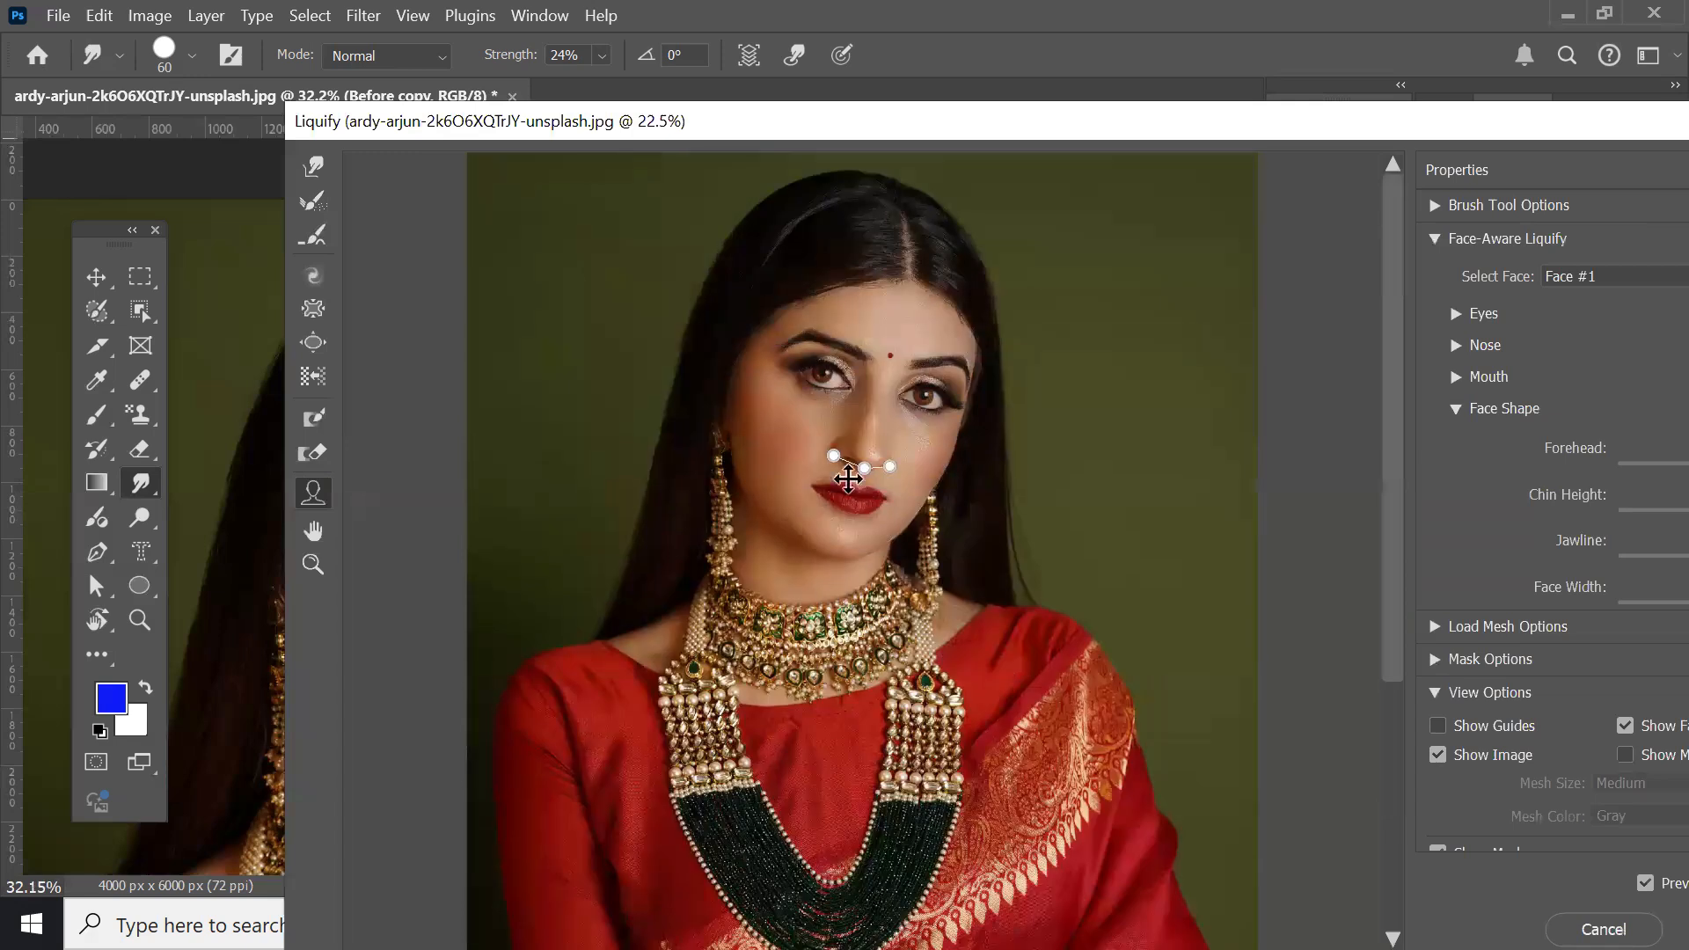
{"action": "scroll", "coordinate": [811, 310], "scroll_direction": "up", "scroll_amount": 2}
{"action": "scroll", "coordinate": [886, 183], "scroll_direction": "up", "scroll_amount": 1}
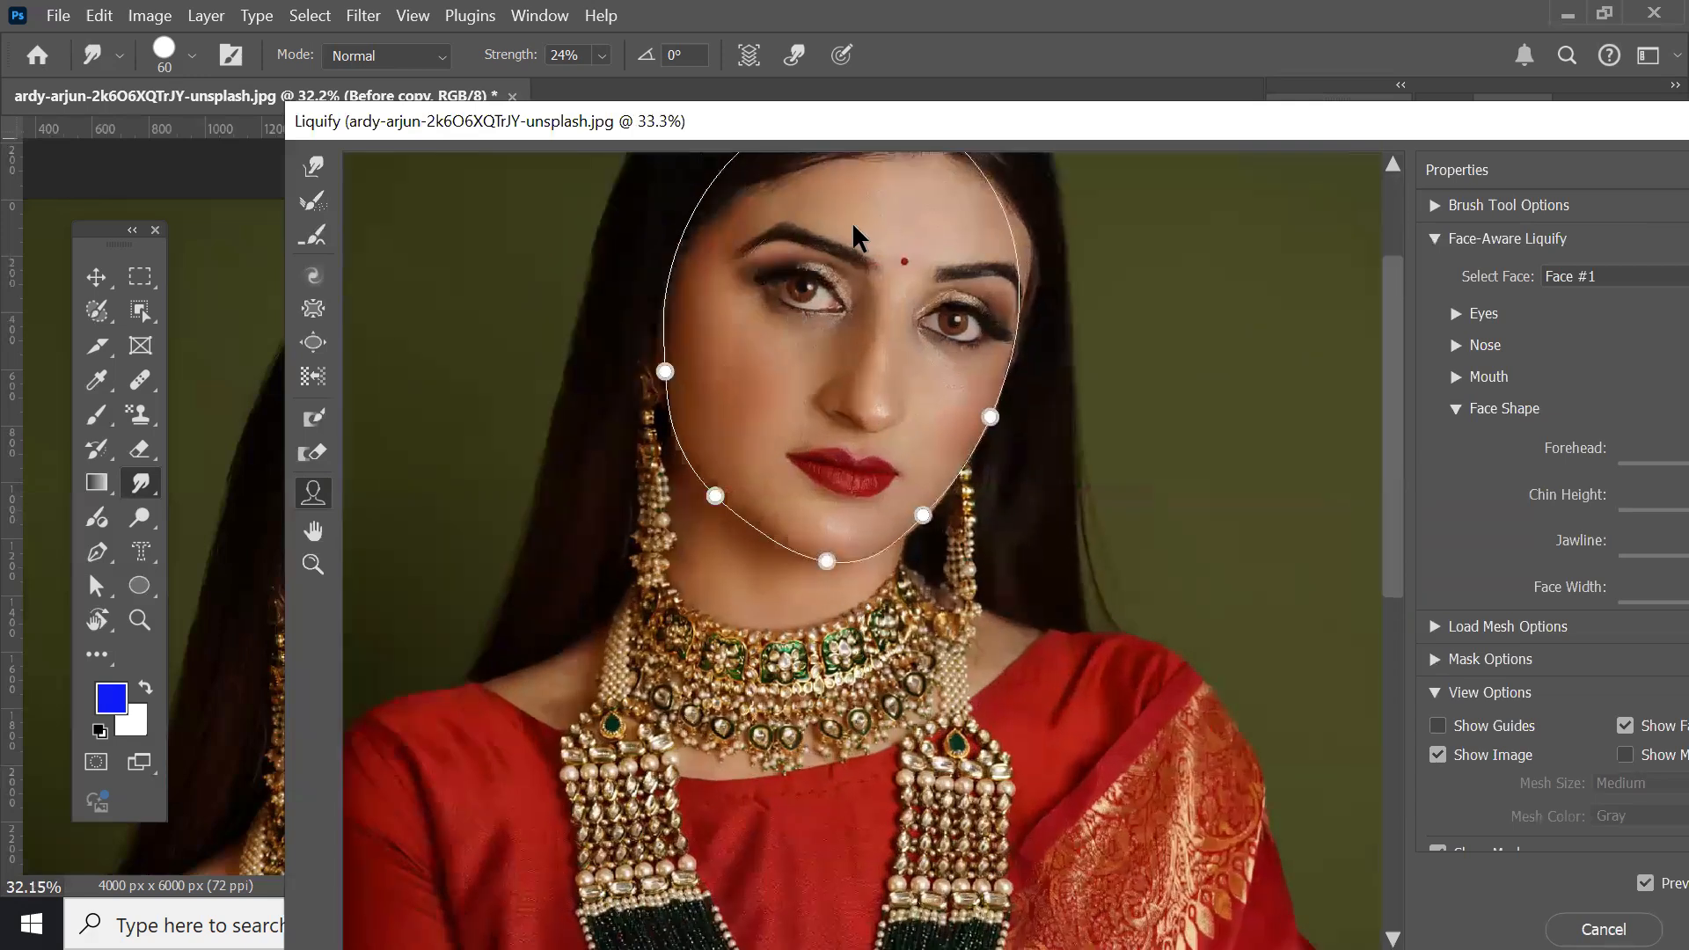
{"action": "left_click_drag", "start_coordinate": [852, 252], "coordinate": [957, 572]}
{"action": "scroll", "coordinate": [972, 453], "scroll_direction": "up", "scroll_amount": 3}
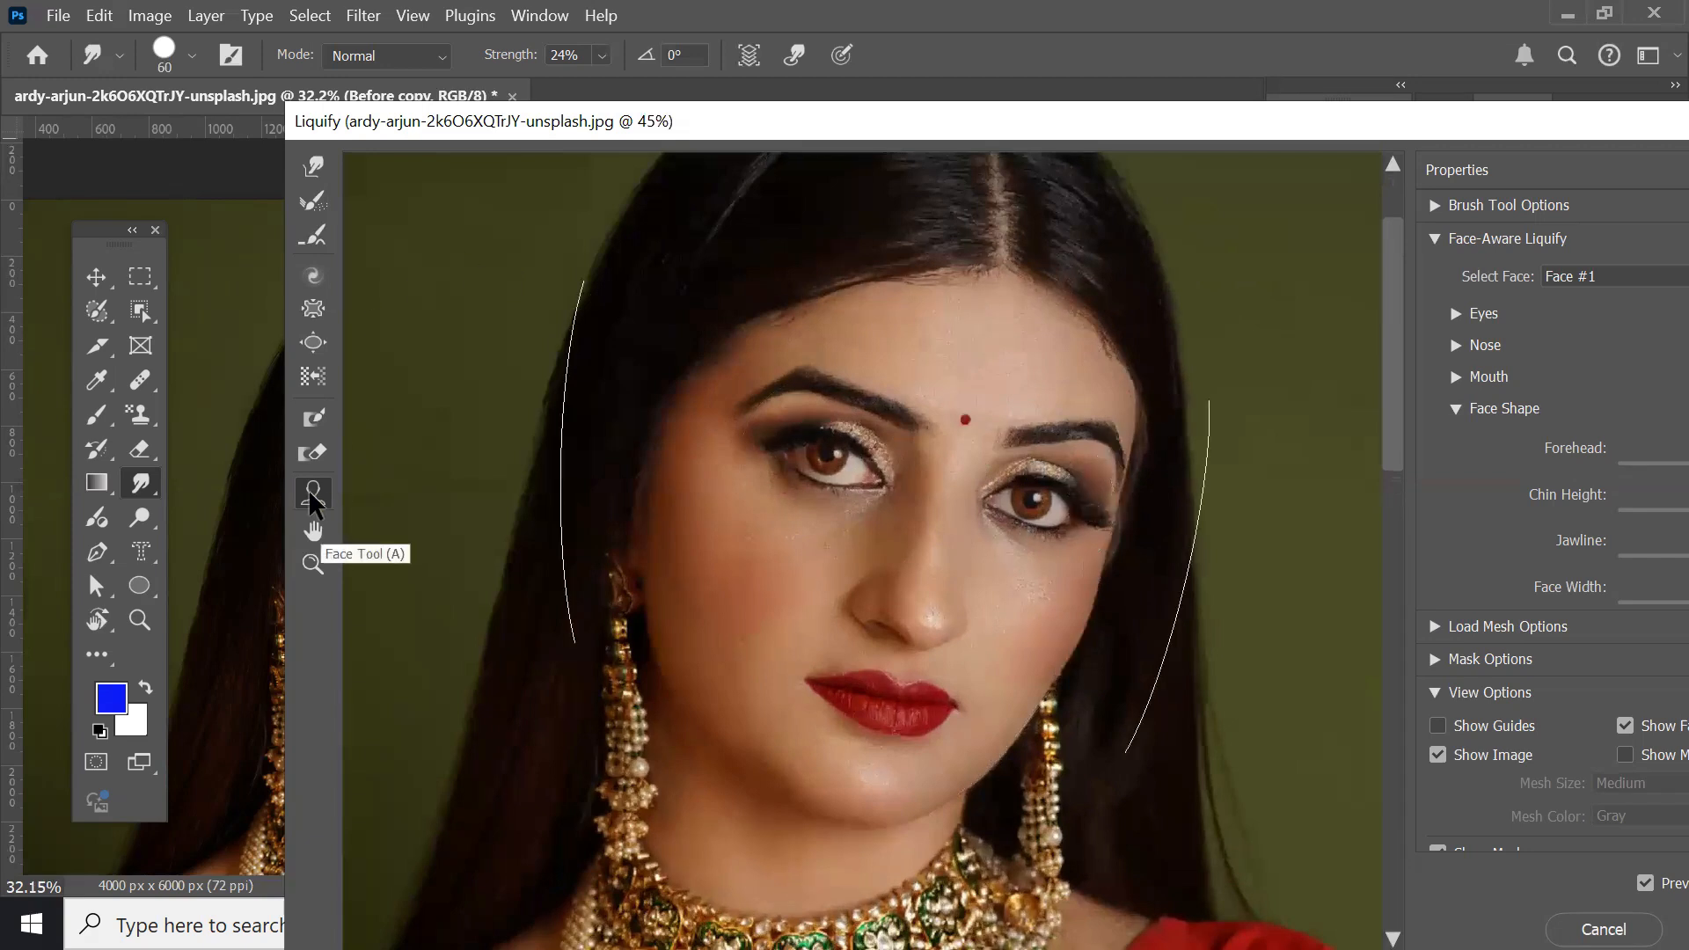
Step: Inspect the woman's face in the preview with Liquify's Hand and Zoom tools, trying both closer and wider views
{"action": "left_click", "coordinate": [314, 530]}
{"action": "mouse_move", "coordinate": [998, 488]}
{"action": "left_mouse_down"}
{"action": "mouse_move", "coordinate": [827, 508]}
{"action": "mouse_move", "coordinate": [1059, 519]}
{"action": "left_mouse_up"}
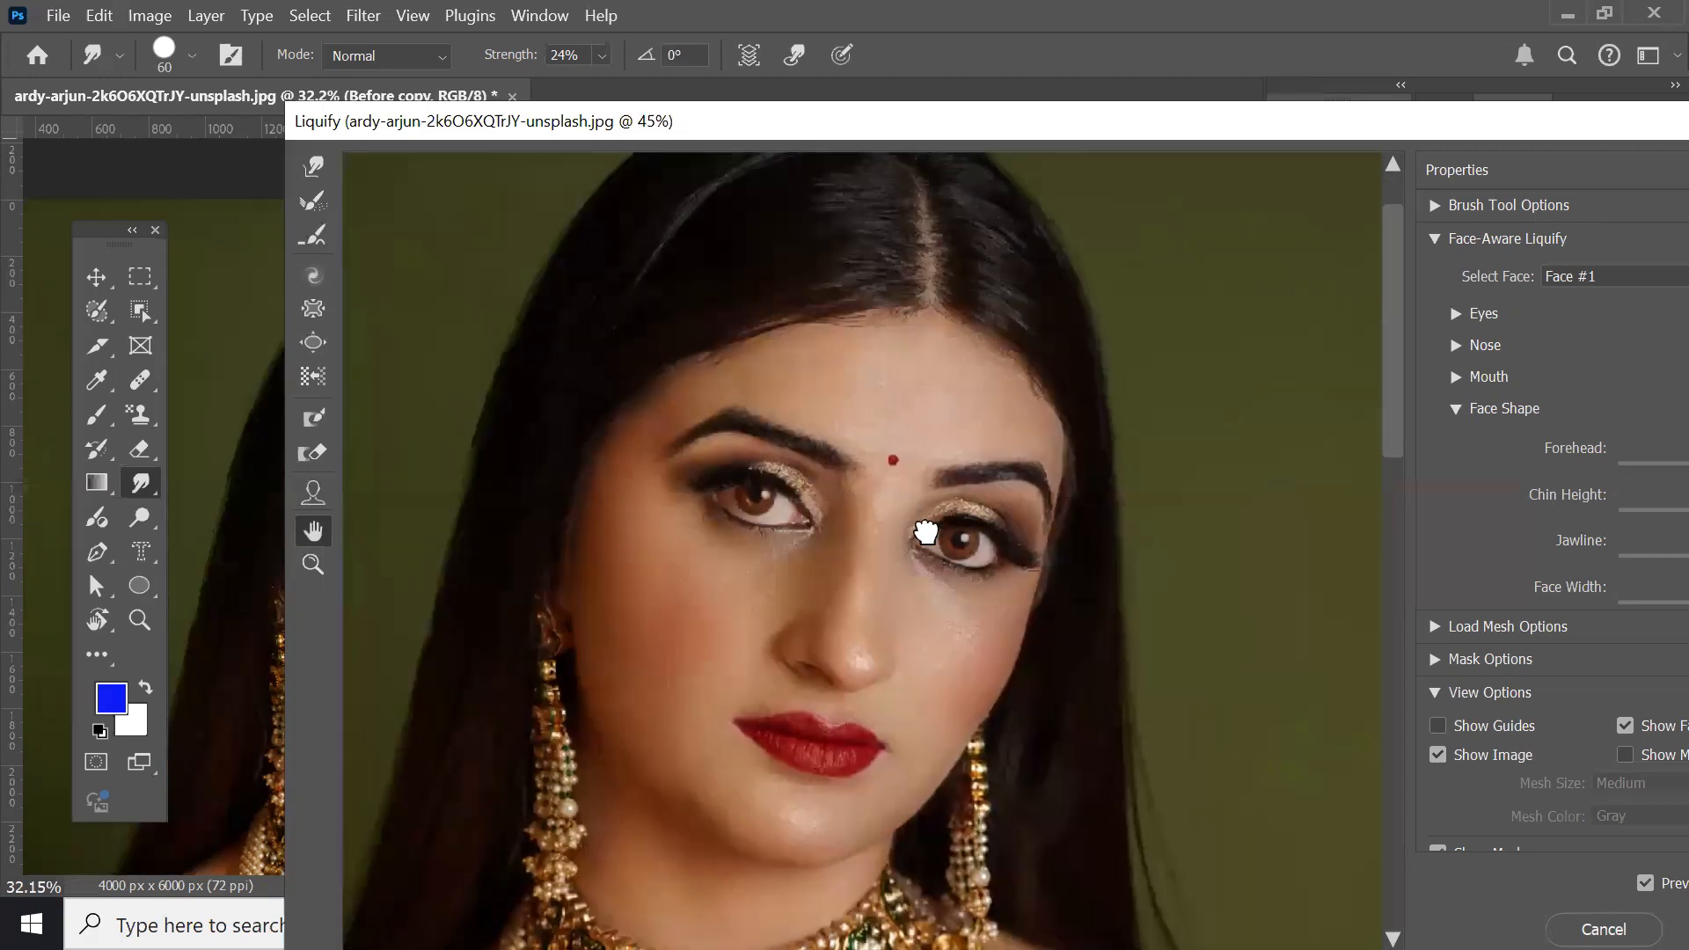
{"action": "left_click", "coordinate": [313, 564]}
{"action": "left_click", "coordinate": [706, 532]}
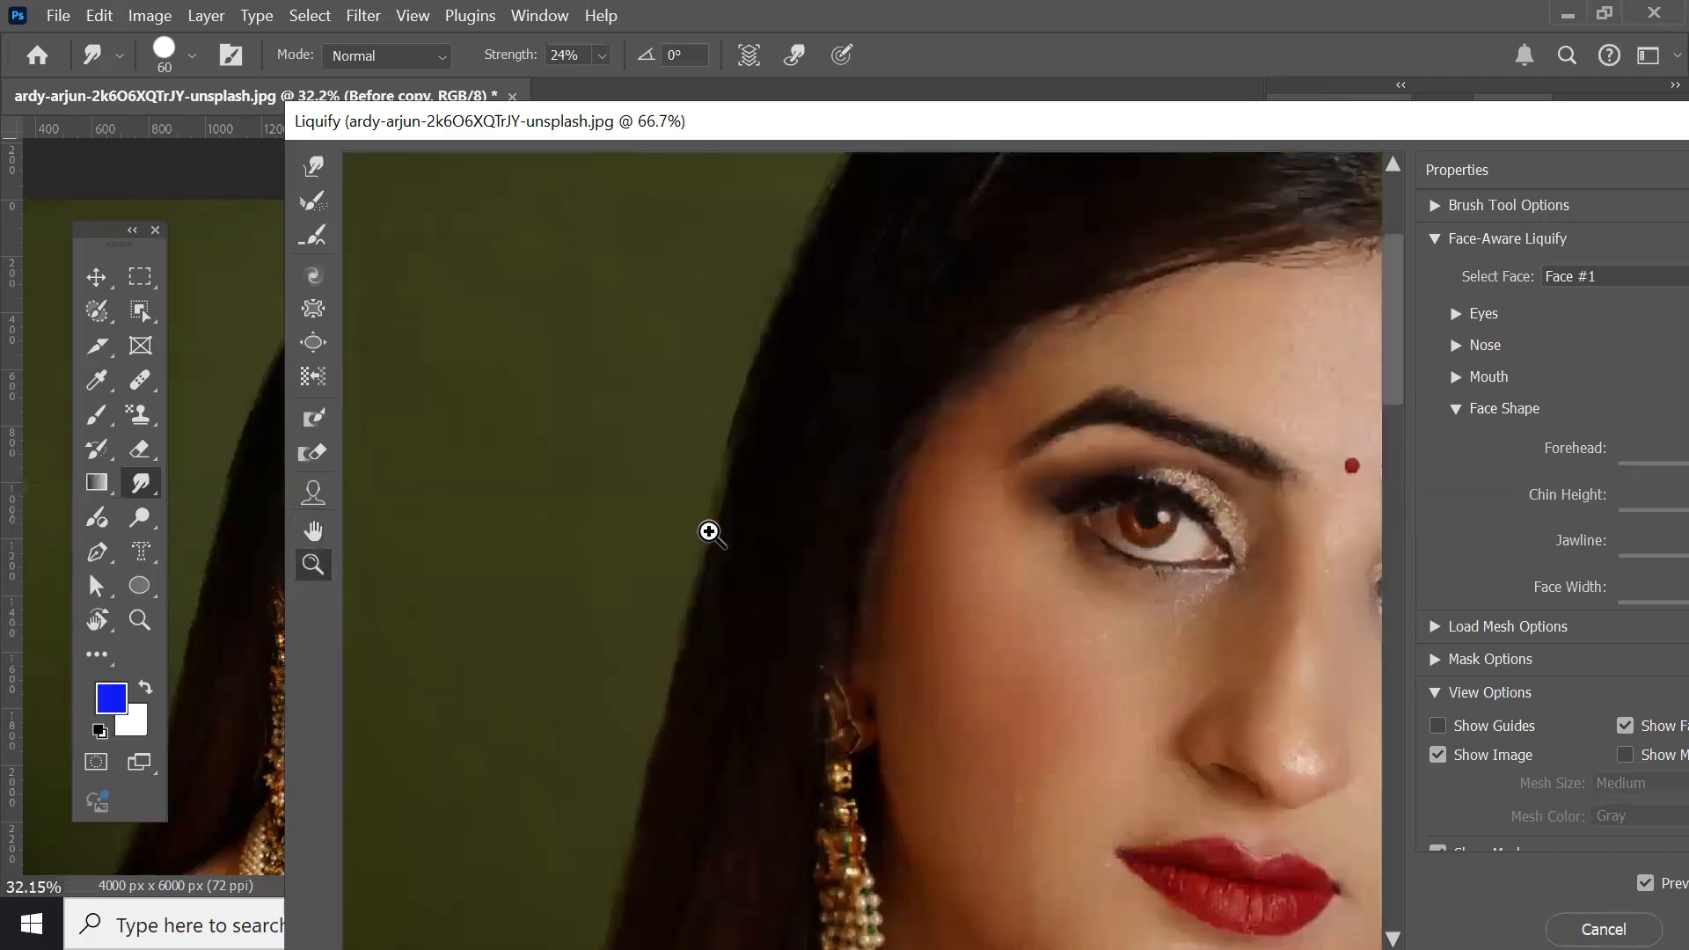
{"action": "left_click", "coordinate": [836, 543], "text": "alt"}
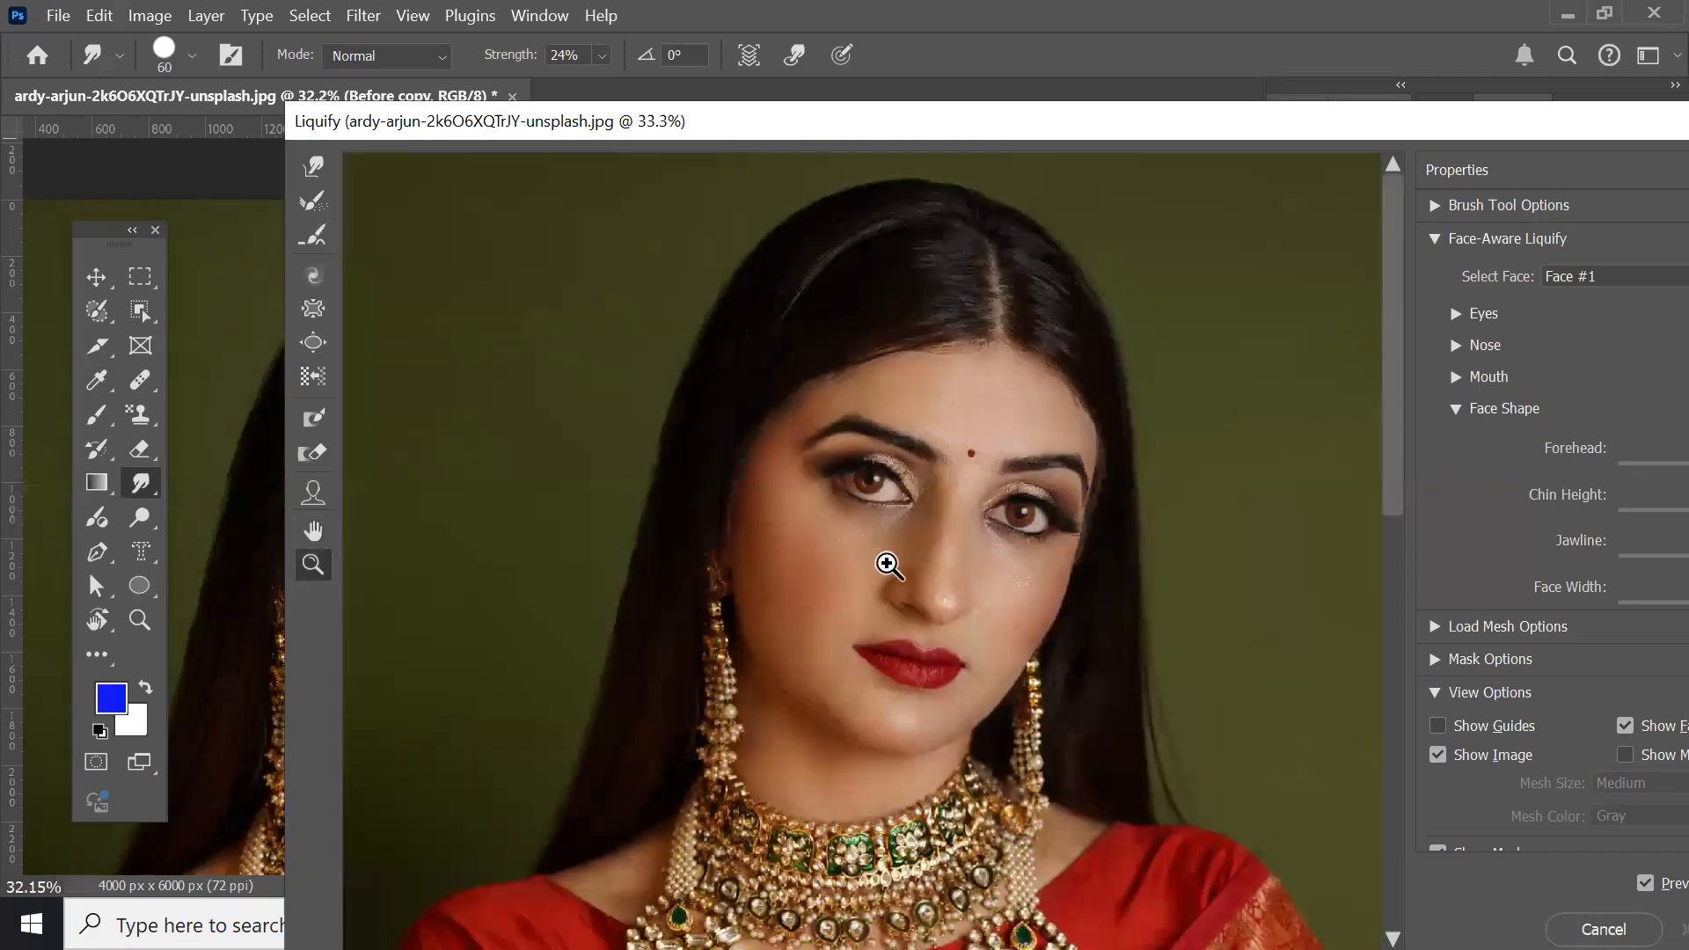
{"action": "mouse_move", "coordinate": [964, 509]}
{"action": "left_mouse_down"}
{"action": "mouse_move", "coordinate": [939, 626]}
{"action": "mouse_move", "coordinate": [862, 607]}
{"action": "left_mouse_up"}
{"action": "left_click", "coordinate": [770, 565]}
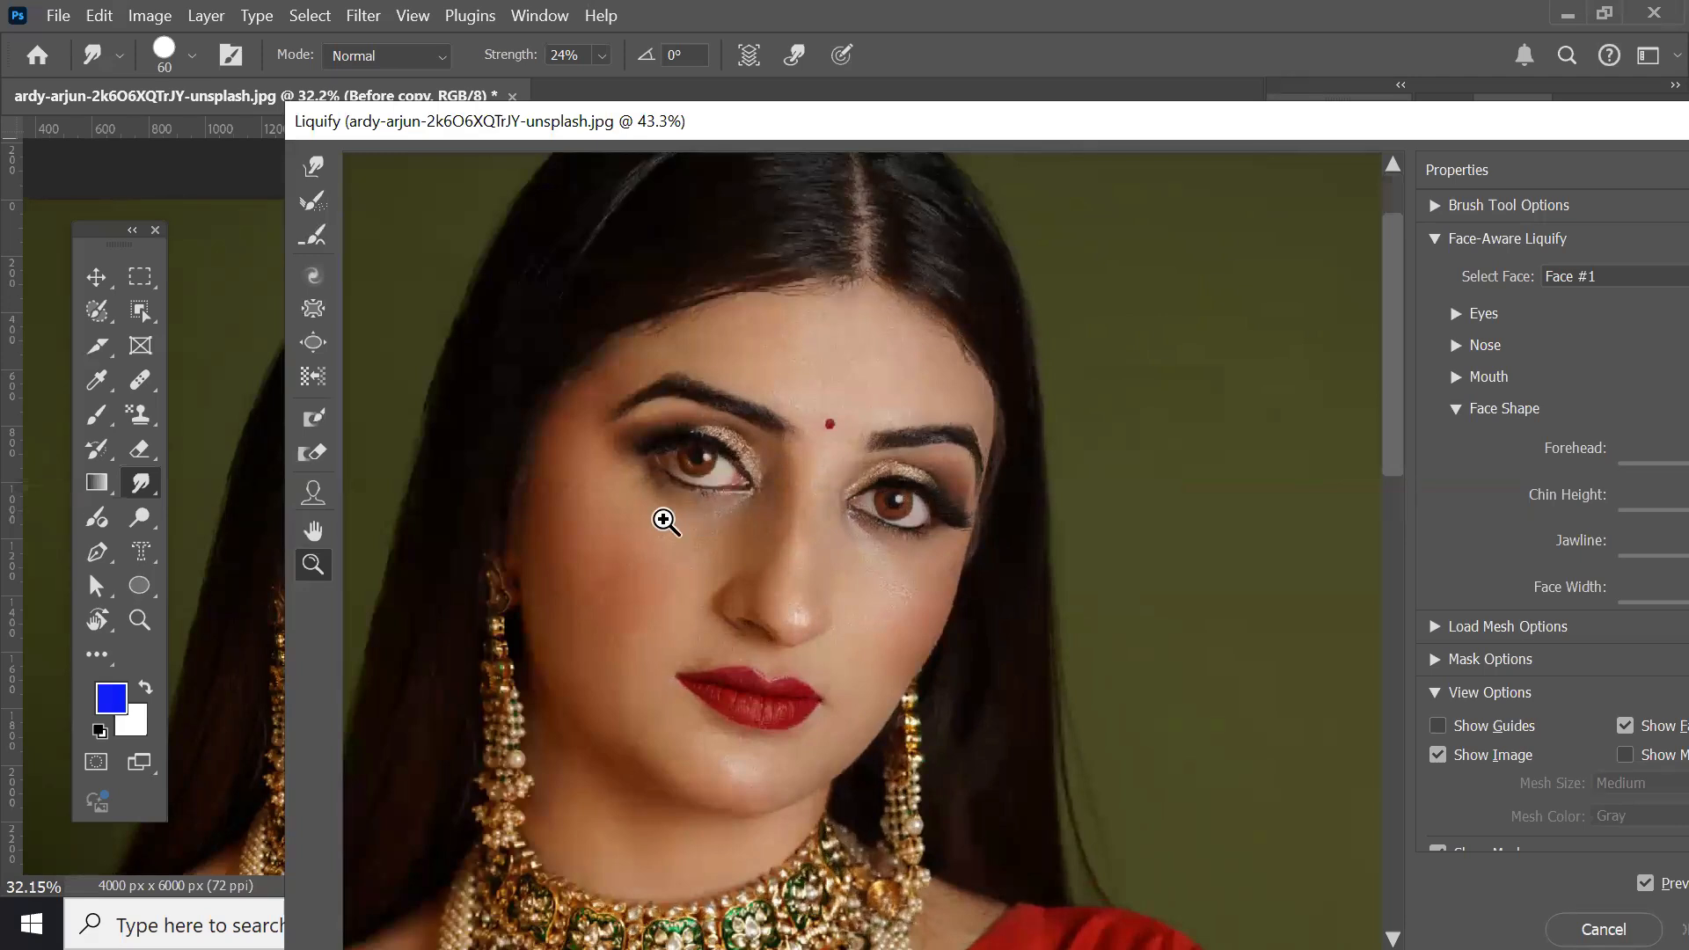
Step: Enlarge the Forward Warp brush and push the temple, cheek and jaw on the picture's left side inward
{"action": "left_click", "coordinate": [322, 505]}
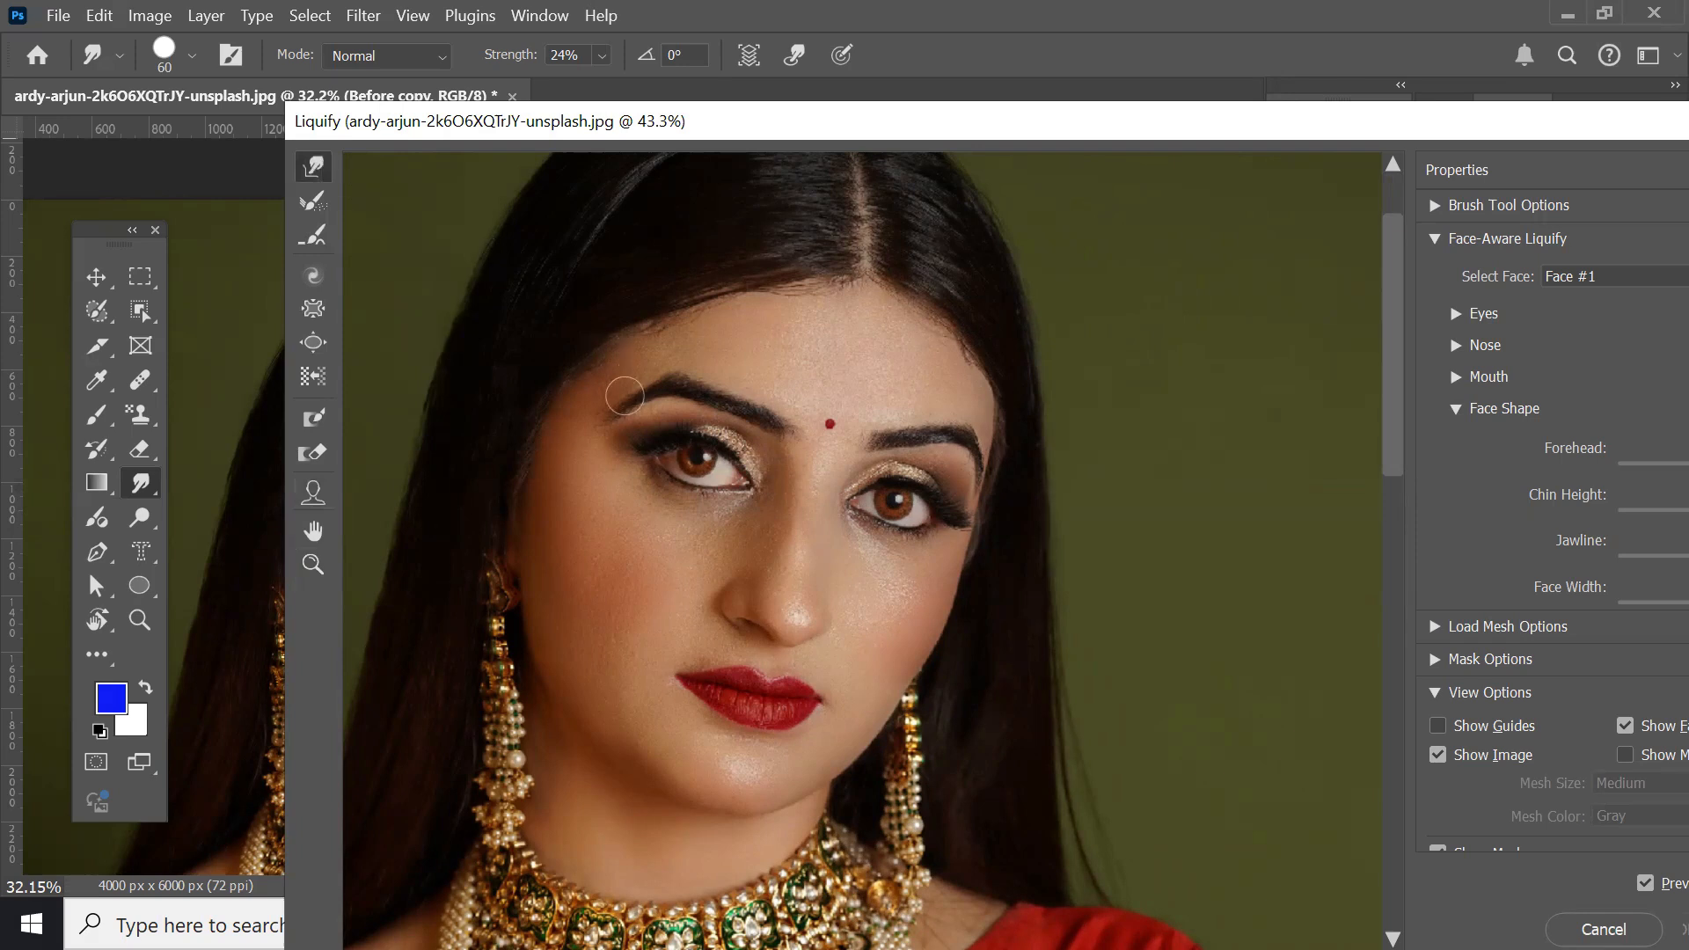
{"action": "key", "text": "]"}
{"action": "key", "text": "]"}
{"action": "key", "text": "]"}
{"action": "key", "text": "]"}
{"action": "key", "text": "]"}
{"action": "key", "text": "]"}
{"action": "key", "text": "]"}
{"action": "key", "text": "]"}
{"action": "key", "text": "]"}
{"action": "key", "text": "]"}
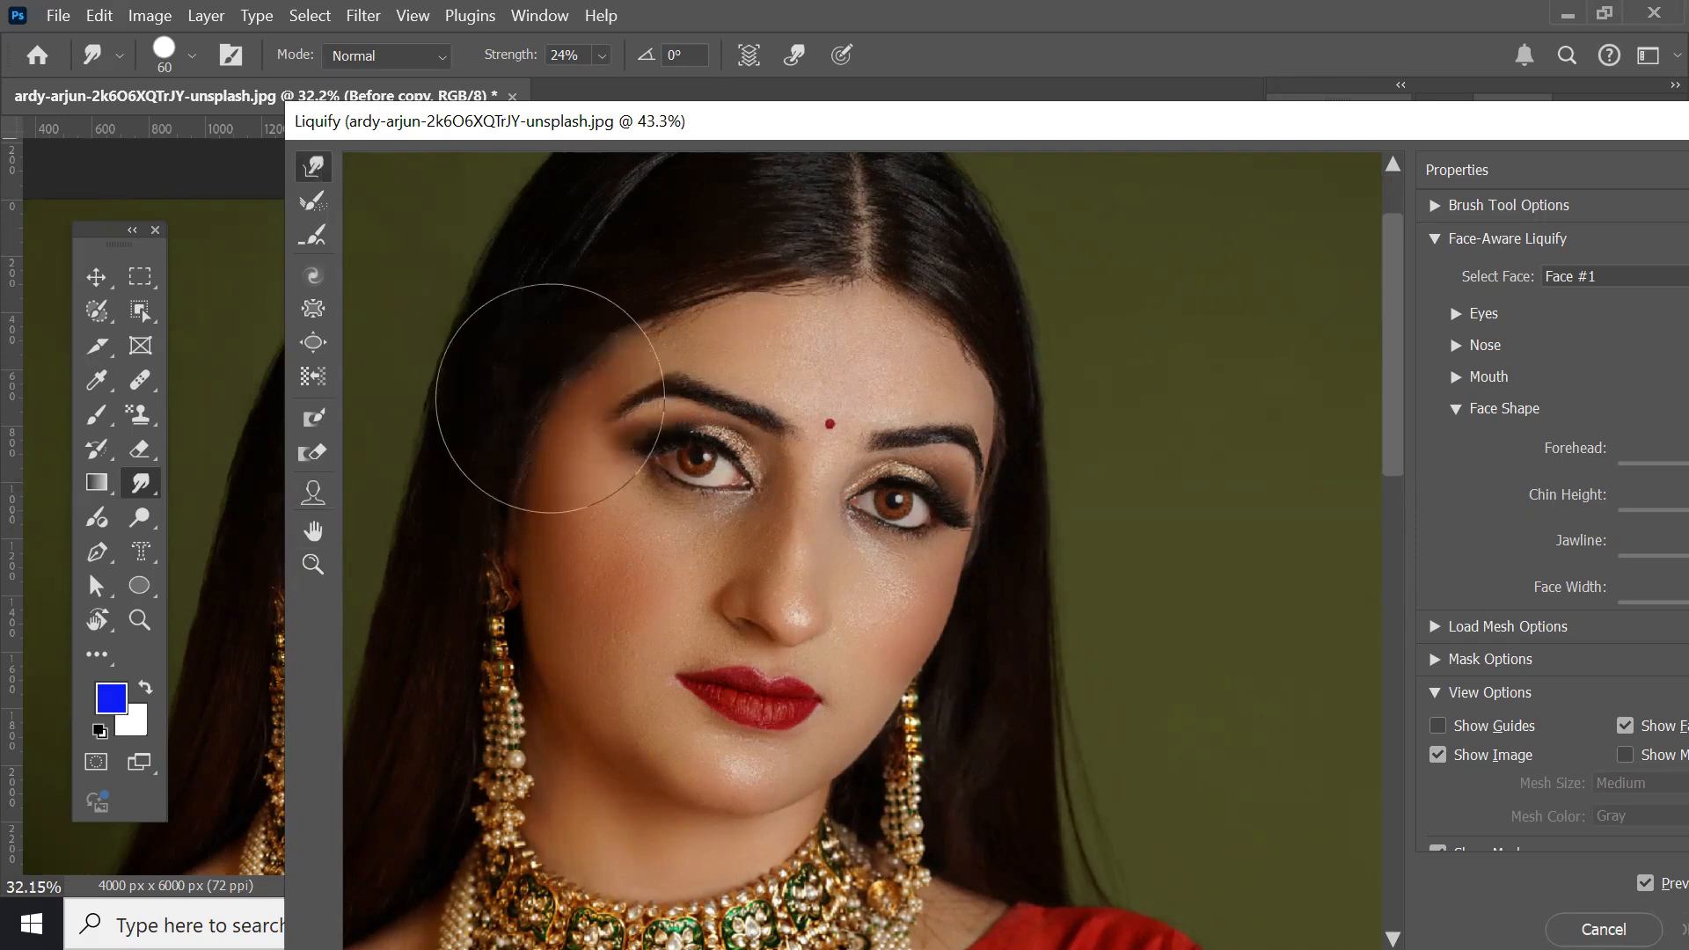
{"action": "left_click_drag", "start_coordinate": [542, 427], "coordinate": [581, 438]}
{"action": "left_click_drag", "start_coordinate": [492, 556], "coordinate": [599, 605]}
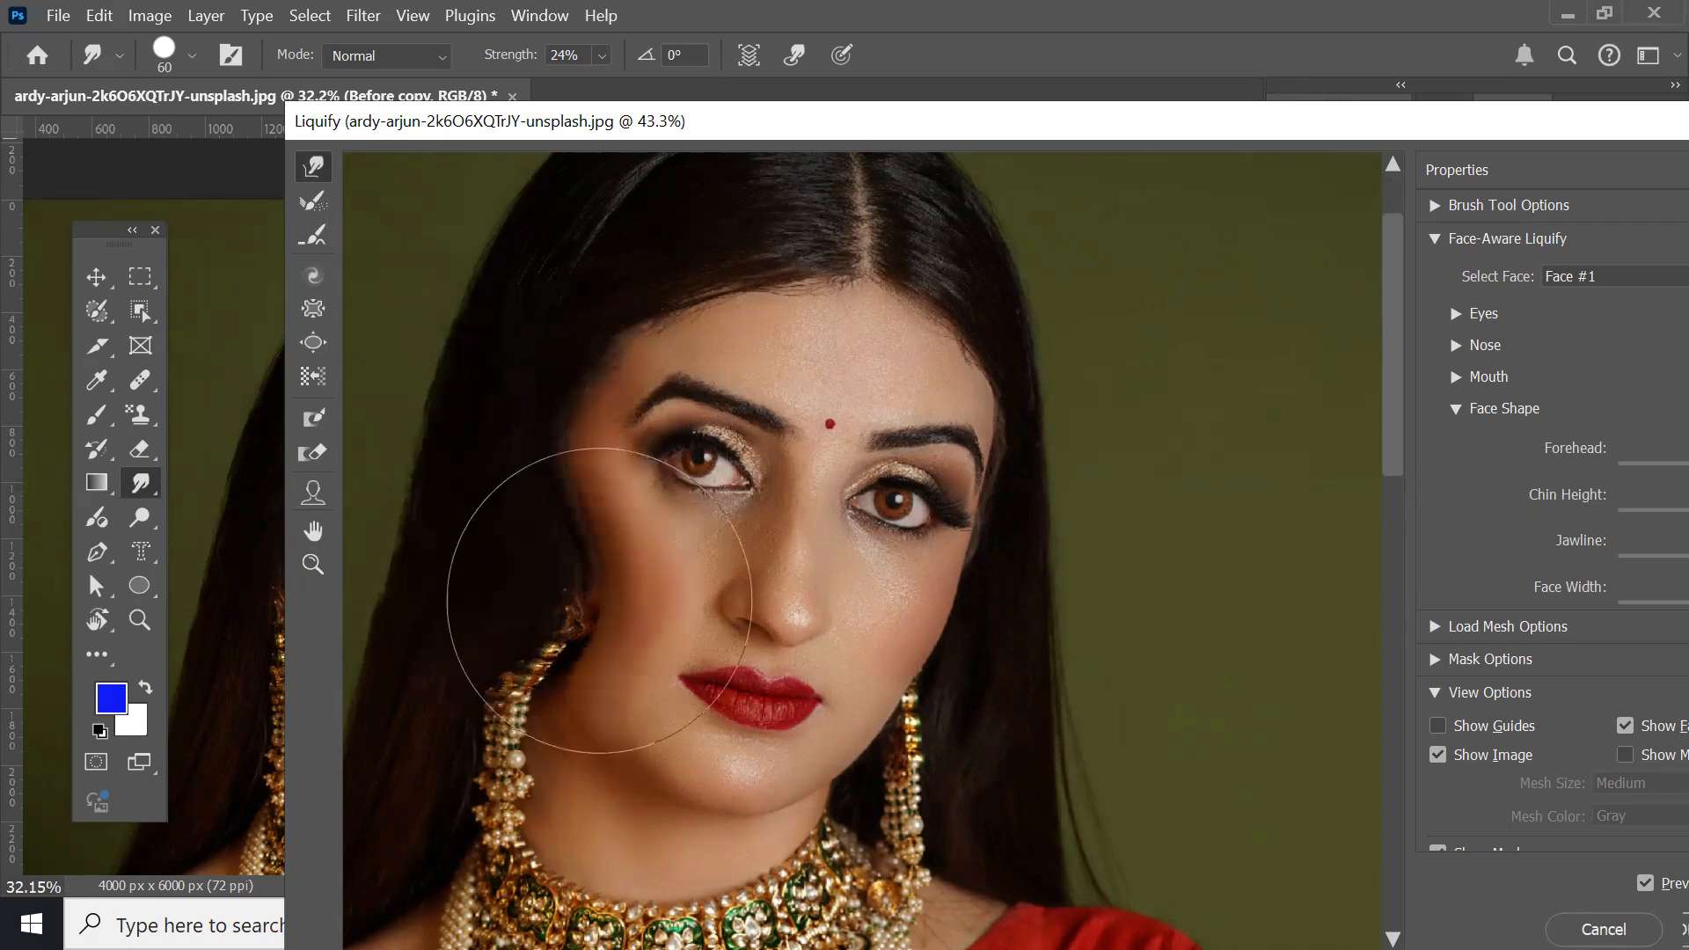
{"action": "left_click_drag", "start_coordinate": [520, 686], "coordinate": [669, 713]}
Step: Warp the opposite cheek and the hairline inward, and drag the picture's left eye across the nose
{"action": "left_click_drag", "start_coordinate": [972, 697], "coordinate": [925, 691]}
{"action": "left_click_drag", "start_coordinate": [959, 545], "coordinate": [934, 529]}
{"action": "left_click_drag", "start_coordinate": [957, 286], "coordinate": [885, 337]}
{"action": "mouse_move", "coordinate": [643, 301]}
{"action": "left_mouse_down"}
{"action": "mouse_move", "coordinate": [667, 353]}
{"action": "mouse_move", "coordinate": [688, 351]}
{"action": "left_mouse_up"}
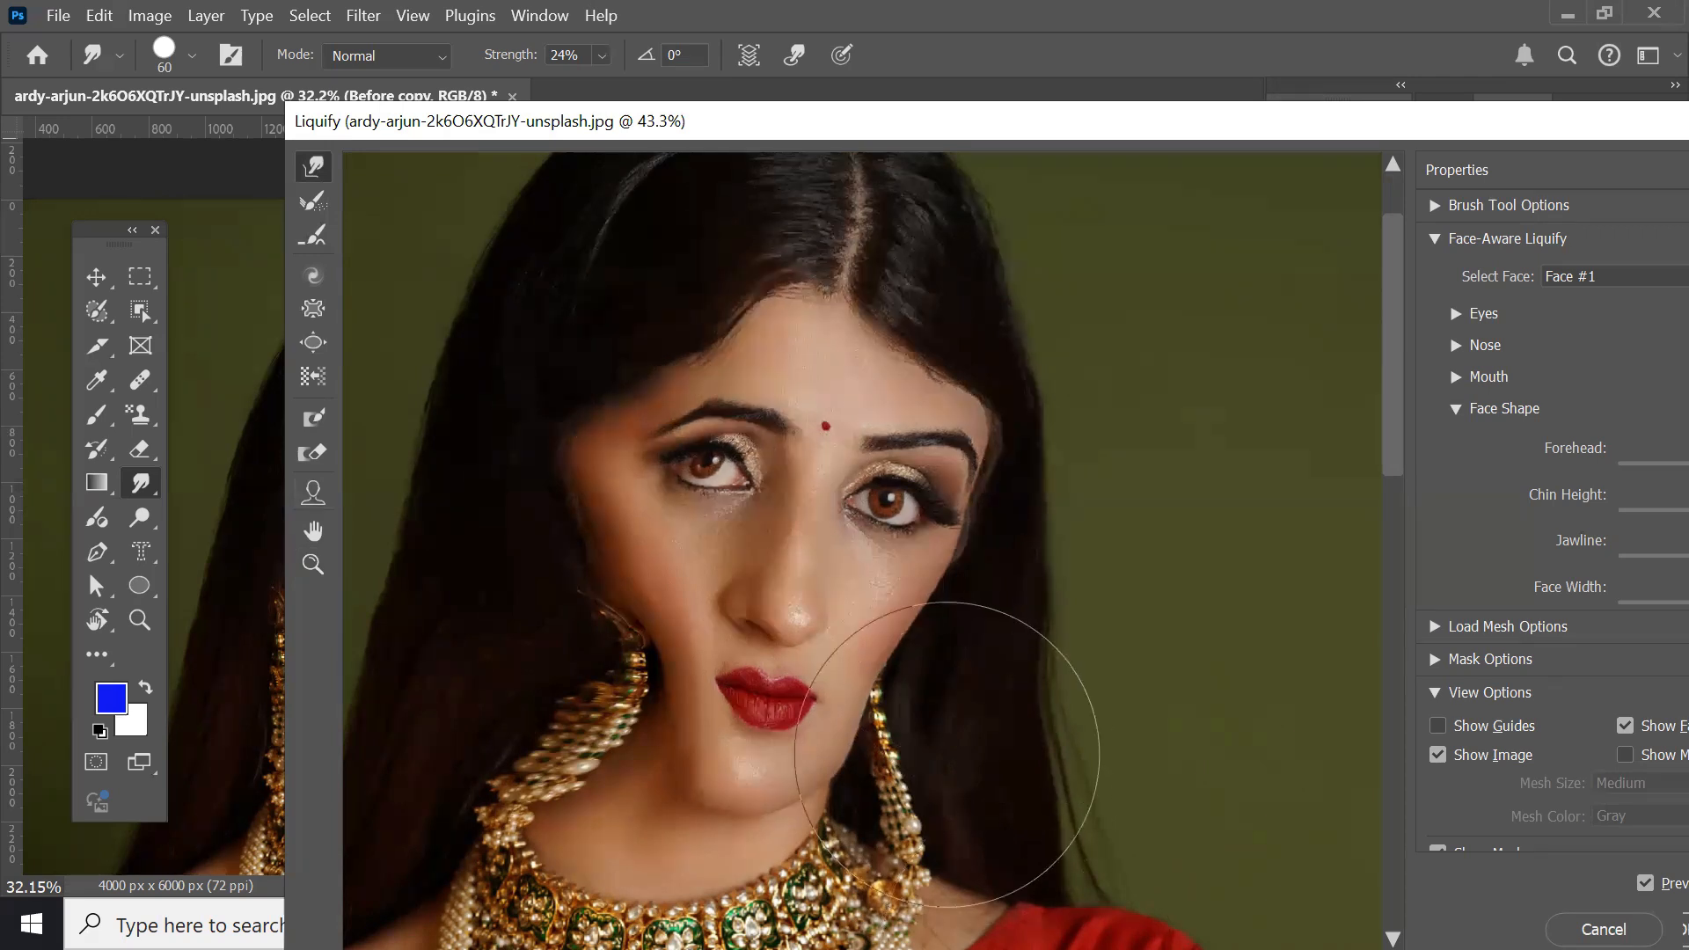
{"action": "left_click_drag", "start_coordinate": [660, 283], "coordinate": [870, 652]}
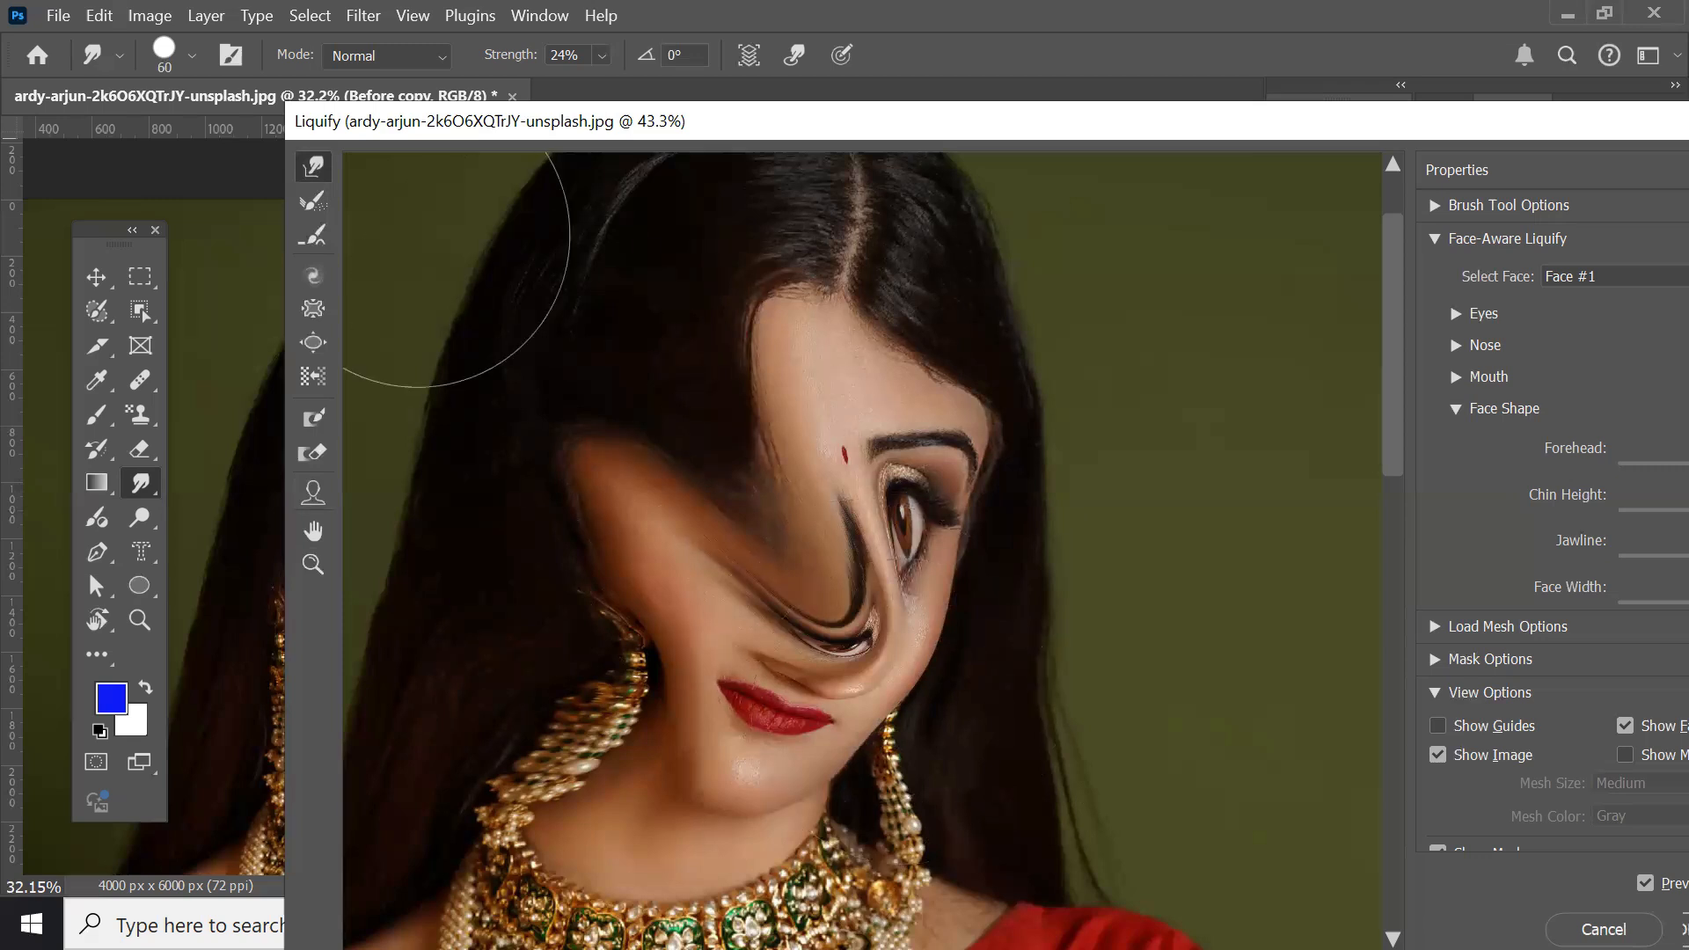
Step: Restore the distorted face by brushing over it with an enlarged Reconstruct tool
{"action": "left_click", "coordinate": [316, 201]}
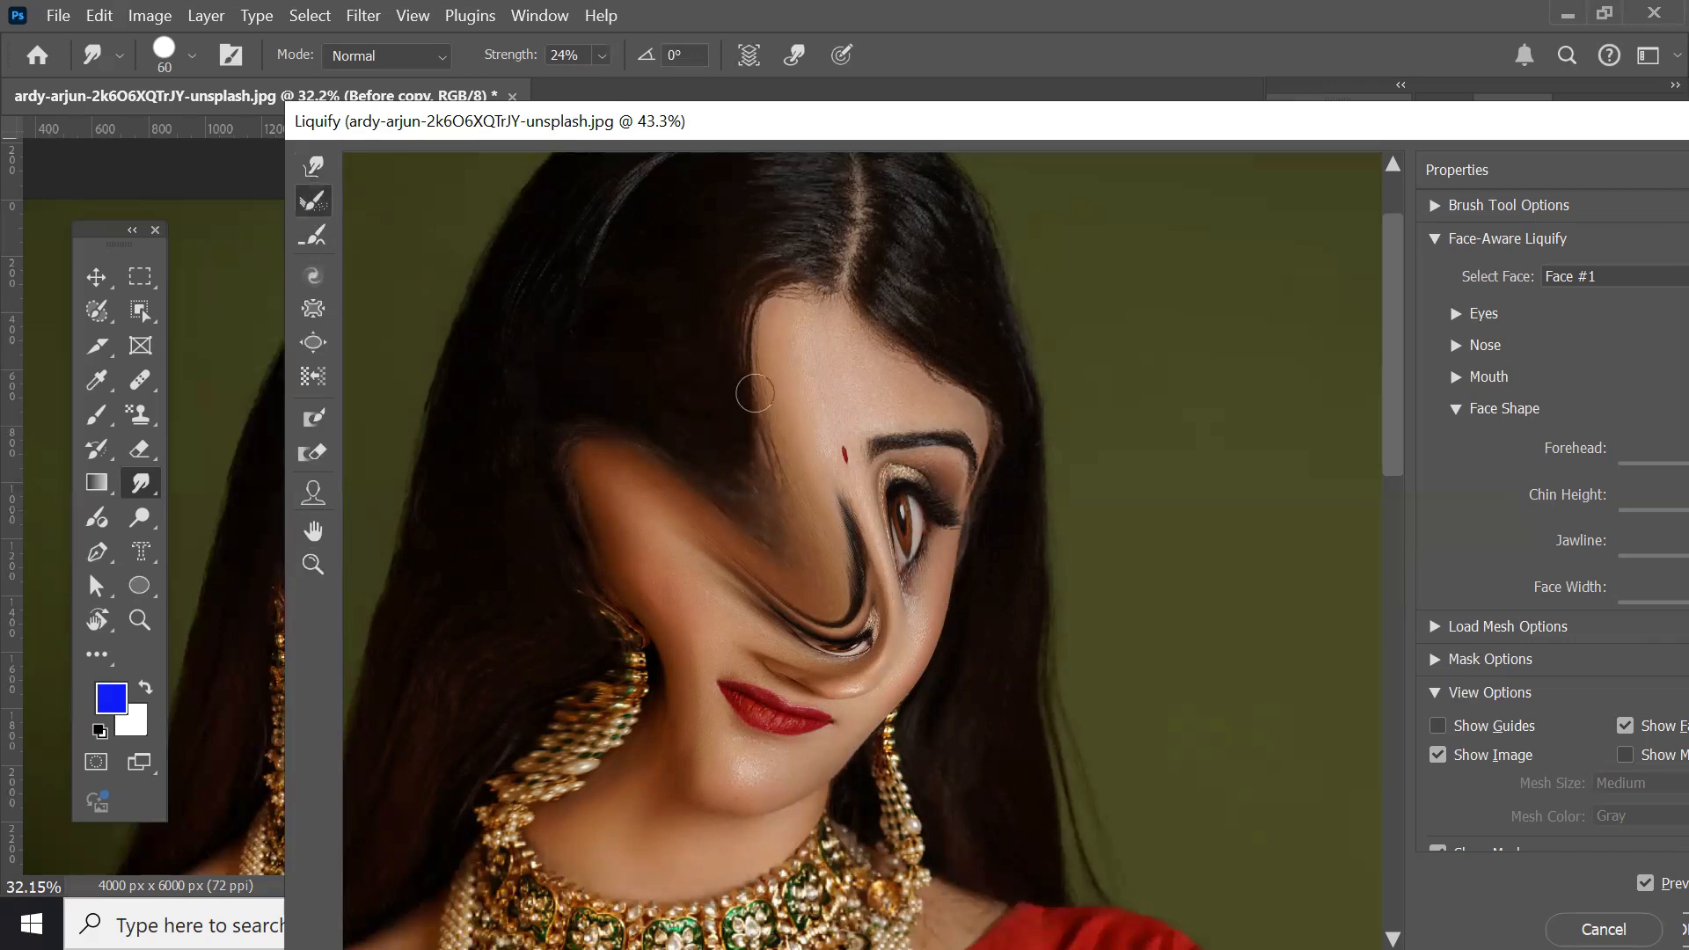
{"action": "key", "text": "bracketright"}
{"action": "key", "text": "bracketright"}
{"action": "key", "text": "bracketright"}
{"action": "key", "text": "bracketright"}
{"action": "key", "text": "bracketright"}
{"action": "key", "text": "bracketright"}
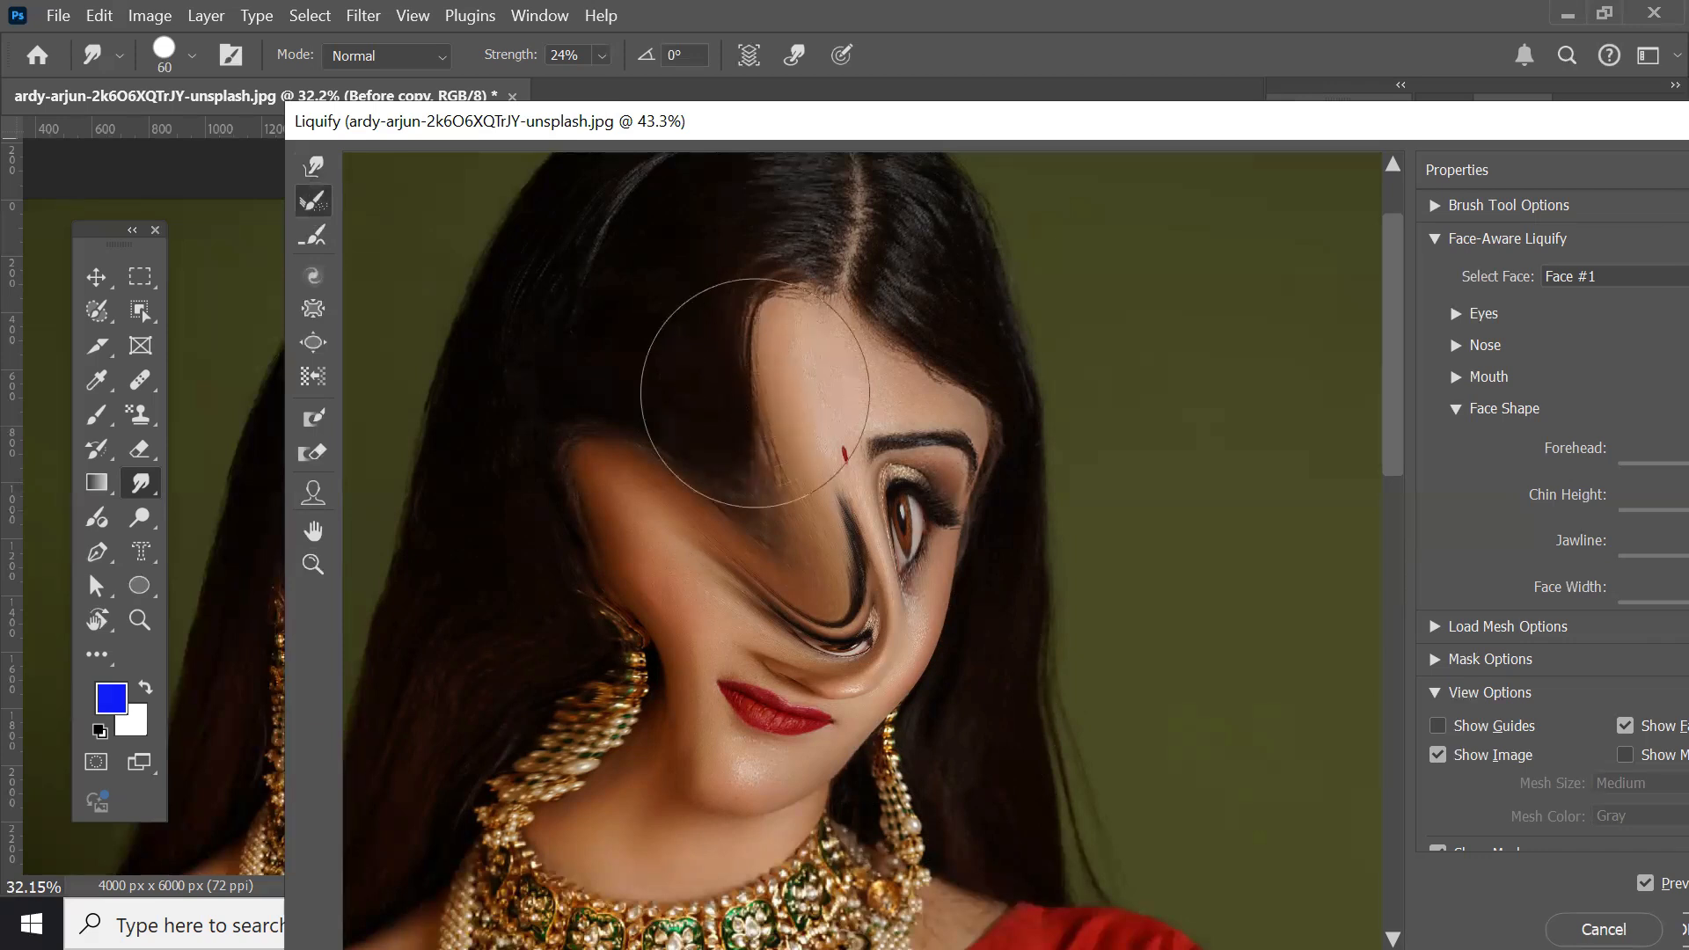
{"action": "mouse_move", "coordinate": [703, 378]}
{"action": "left_mouse_down"}
{"action": "mouse_move", "coordinate": [679, 621]}
{"action": "mouse_move", "coordinate": [622, 380]}
{"action": "mouse_move", "coordinate": [716, 387]}
{"action": "mouse_move", "coordinate": [754, 475]}
{"action": "mouse_move", "coordinate": [782, 689]}
{"action": "mouse_move", "coordinate": [871, 712]}
{"action": "mouse_move", "coordinate": [893, 231]}
{"action": "mouse_move", "coordinate": [773, 318]}
{"action": "mouse_move", "coordinate": [1010, 535]}
{"action": "left_mouse_up"}
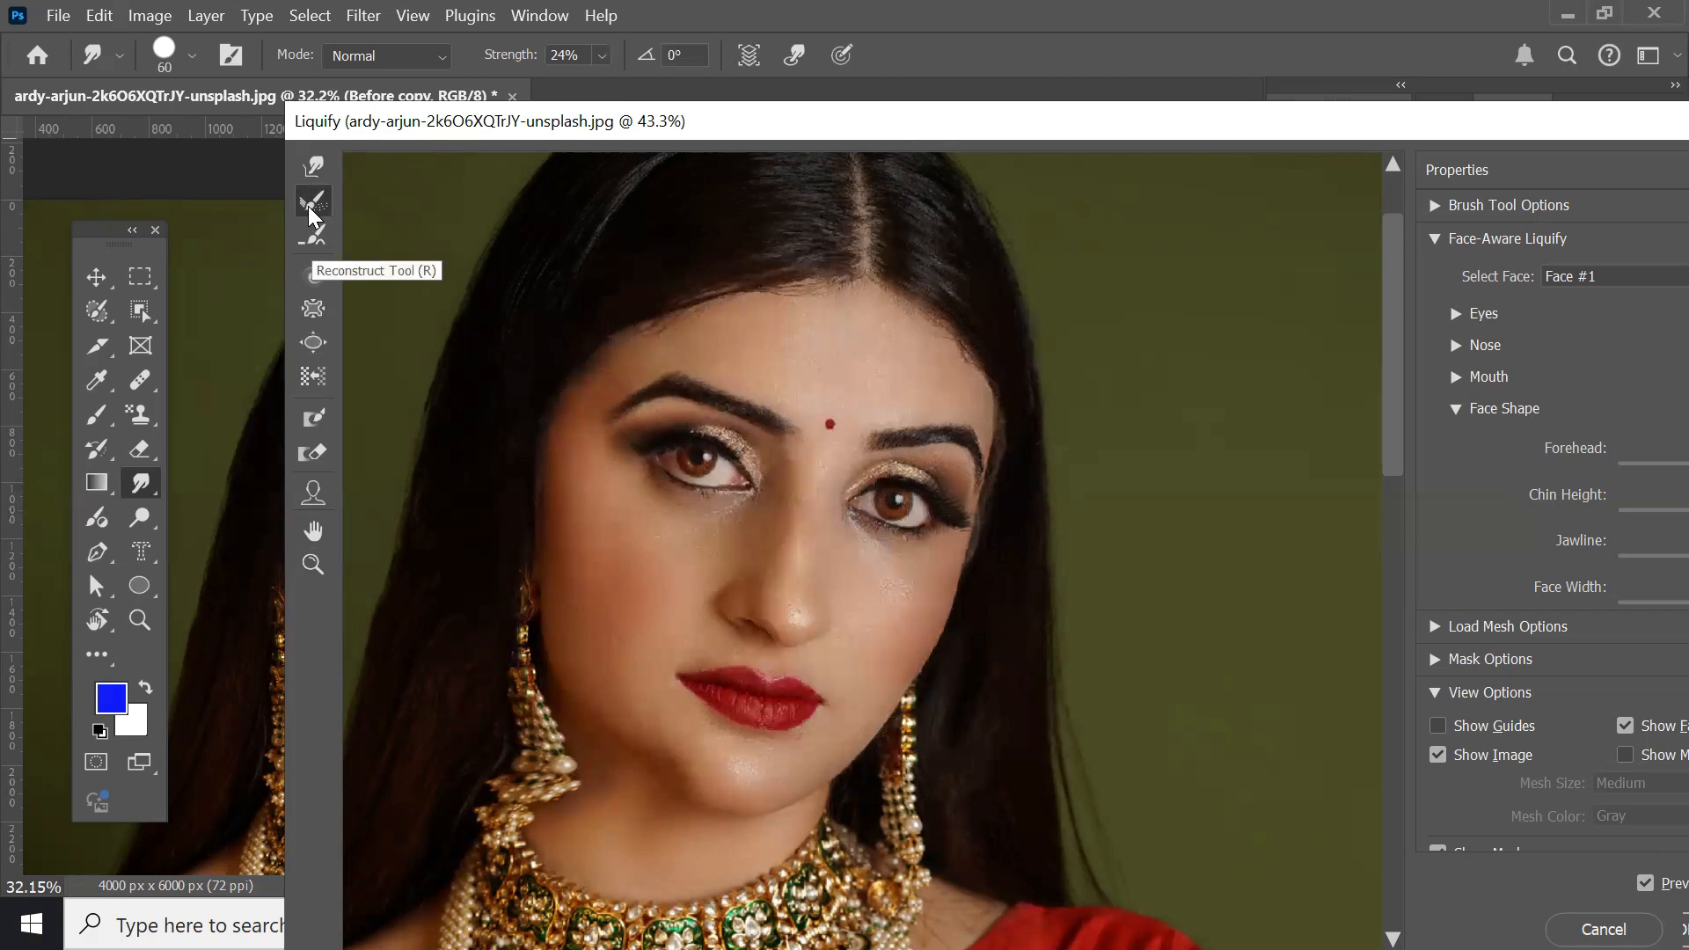
Step: Push the face edge on the picture's left inward with Forward Warp and restore it with the Reconstruct tool
{"action": "left_click", "coordinate": [313, 165]}
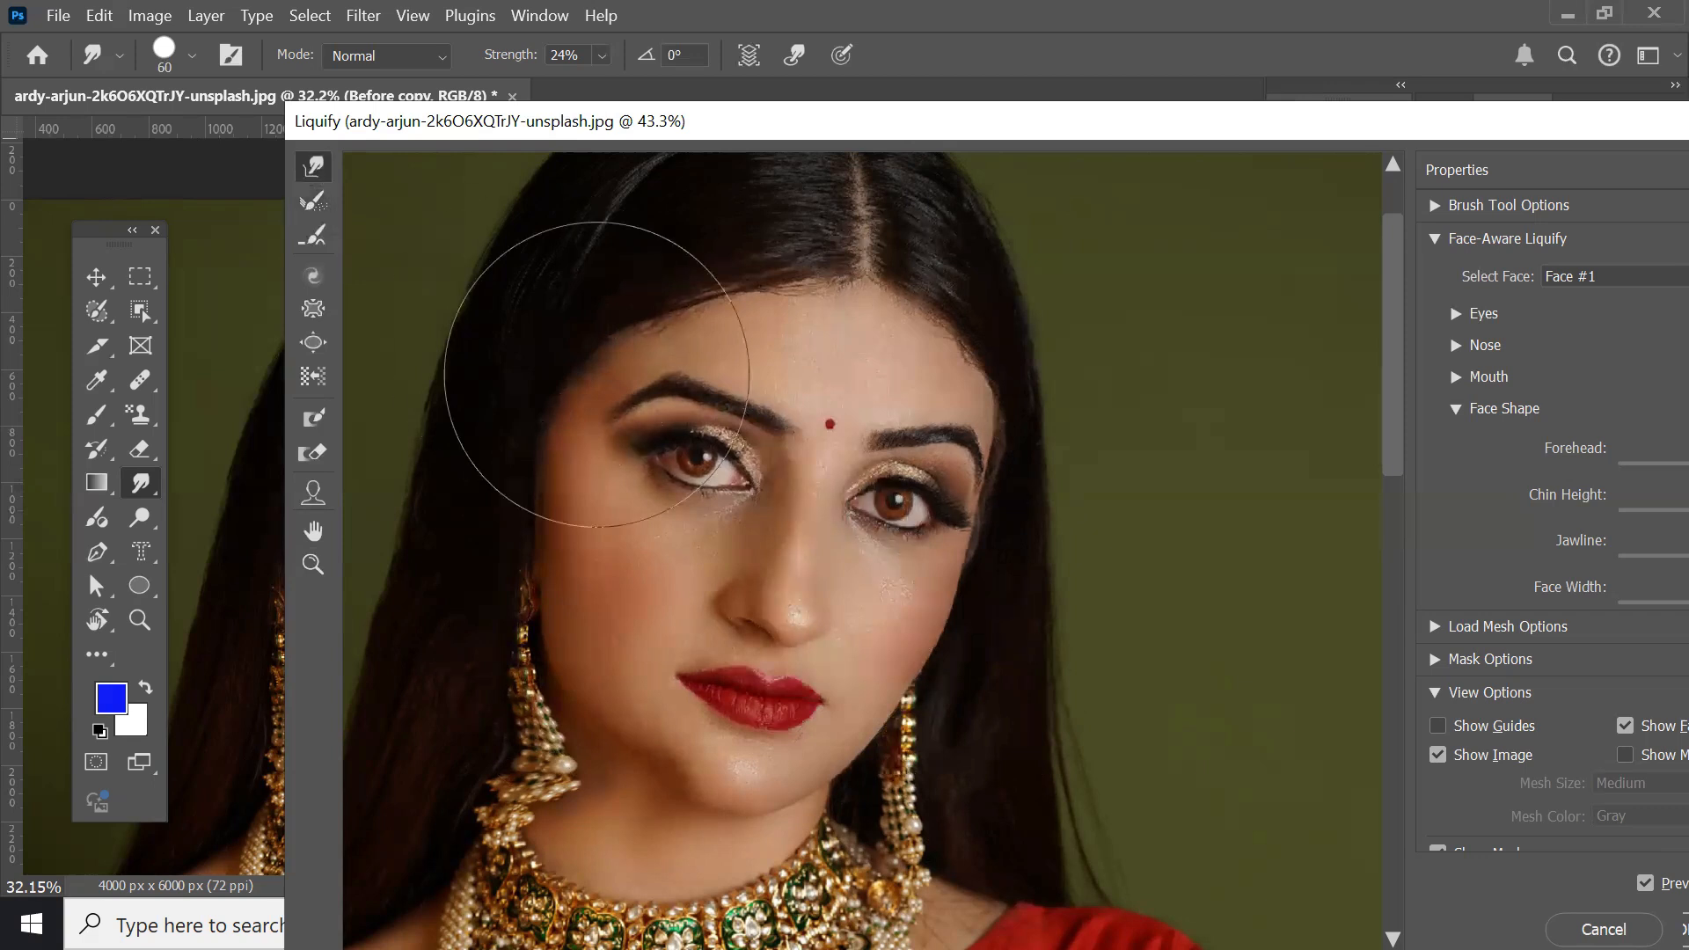
{"action": "mouse_move", "coordinate": [609, 387]}
{"action": "left_mouse_down"}
{"action": "mouse_move", "coordinate": [559, 473]}
{"action": "mouse_move", "coordinate": [544, 511]}
{"action": "mouse_move", "coordinate": [566, 523]}
{"action": "mouse_move", "coordinate": [530, 592]}
{"action": "mouse_move", "coordinate": [587, 636]}
{"action": "mouse_move", "coordinate": [555, 705]}
{"action": "mouse_move", "coordinate": [594, 702]}
{"action": "left_mouse_up"}
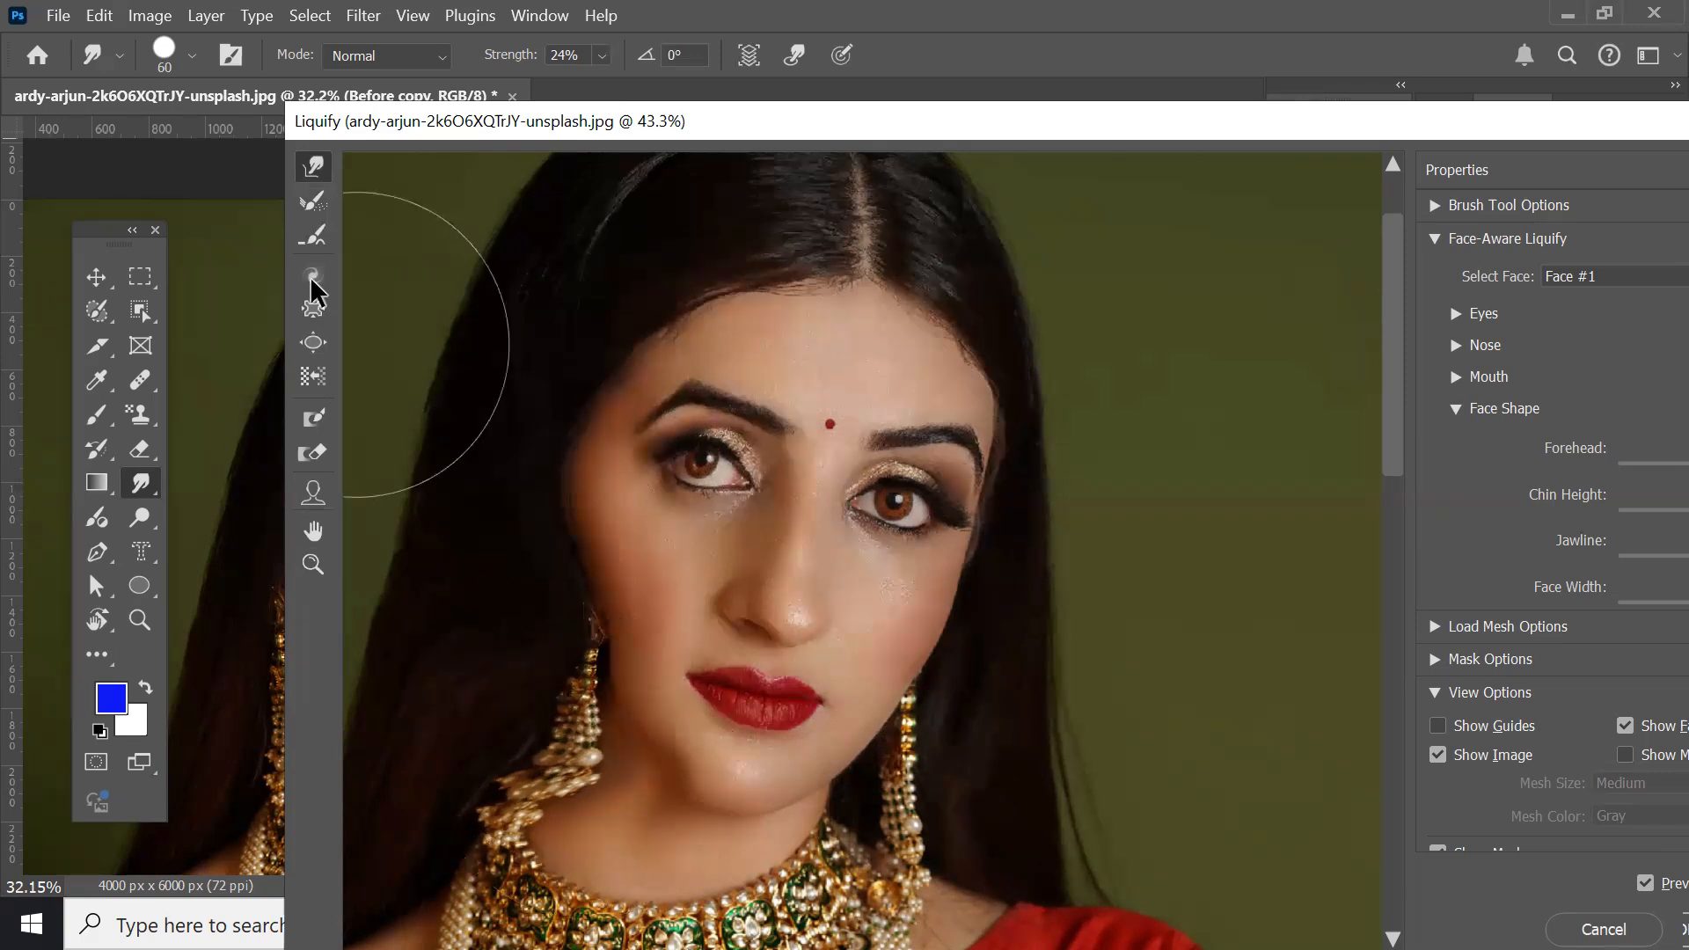
{"action": "left_click", "coordinate": [313, 200]}
{"action": "mouse_move", "coordinate": [493, 378]}
{"action": "left_mouse_down"}
{"action": "mouse_move", "coordinate": [592, 573]}
{"action": "mouse_move", "coordinate": [587, 806]}
{"action": "mouse_move", "coordinate": [691, 627]}
{"action": "mouse_move", "coordinate": [438, 462]}
{"action": "mouse_move", "coordinate": [476, 576]}
{"action": "left_mouse_up"}
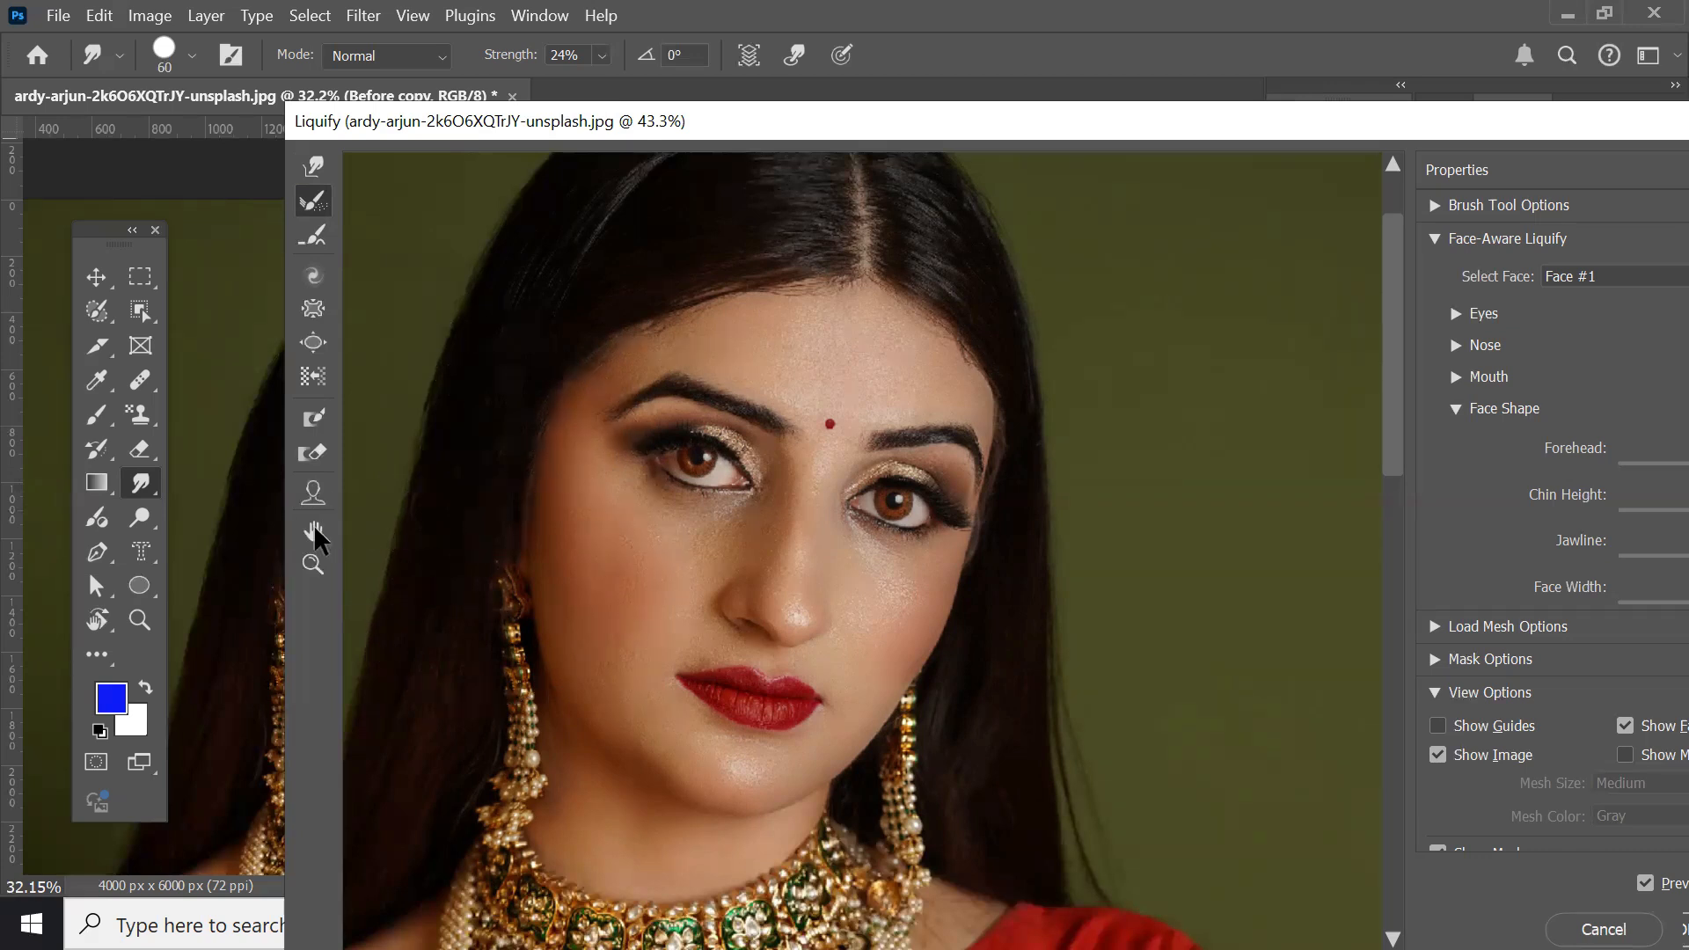
Step: Make the lower lip fuller and the nose narrower using the Face tool's on-image handles
{"action": "left_click", "coordinate": [314, 491]}
{"action": "mouse_move", "coordinate": [754, 708]}
{"action": "left_click_drag", "start_coordinate": [763, 684], "coordinate": [738, 741]}
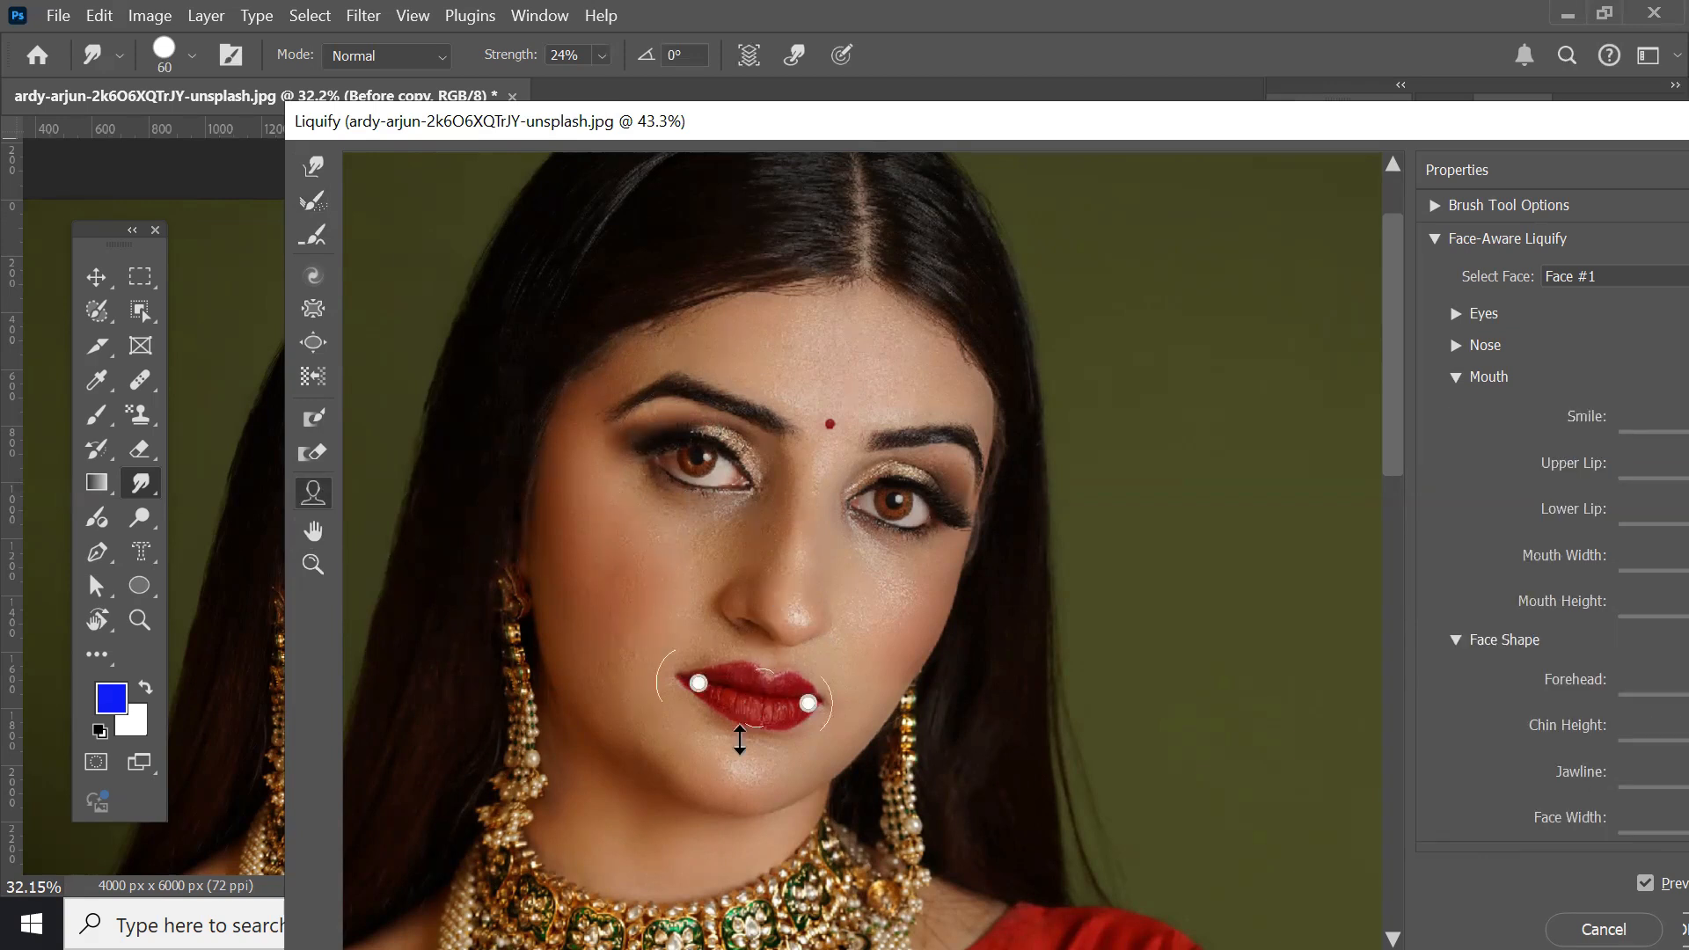
{"action": "mouse_move", "coordinate": [792, 647]}
{"action": "left_click_drag", "start_coordinate": [808, 641], "coordinate": [780, 641]}
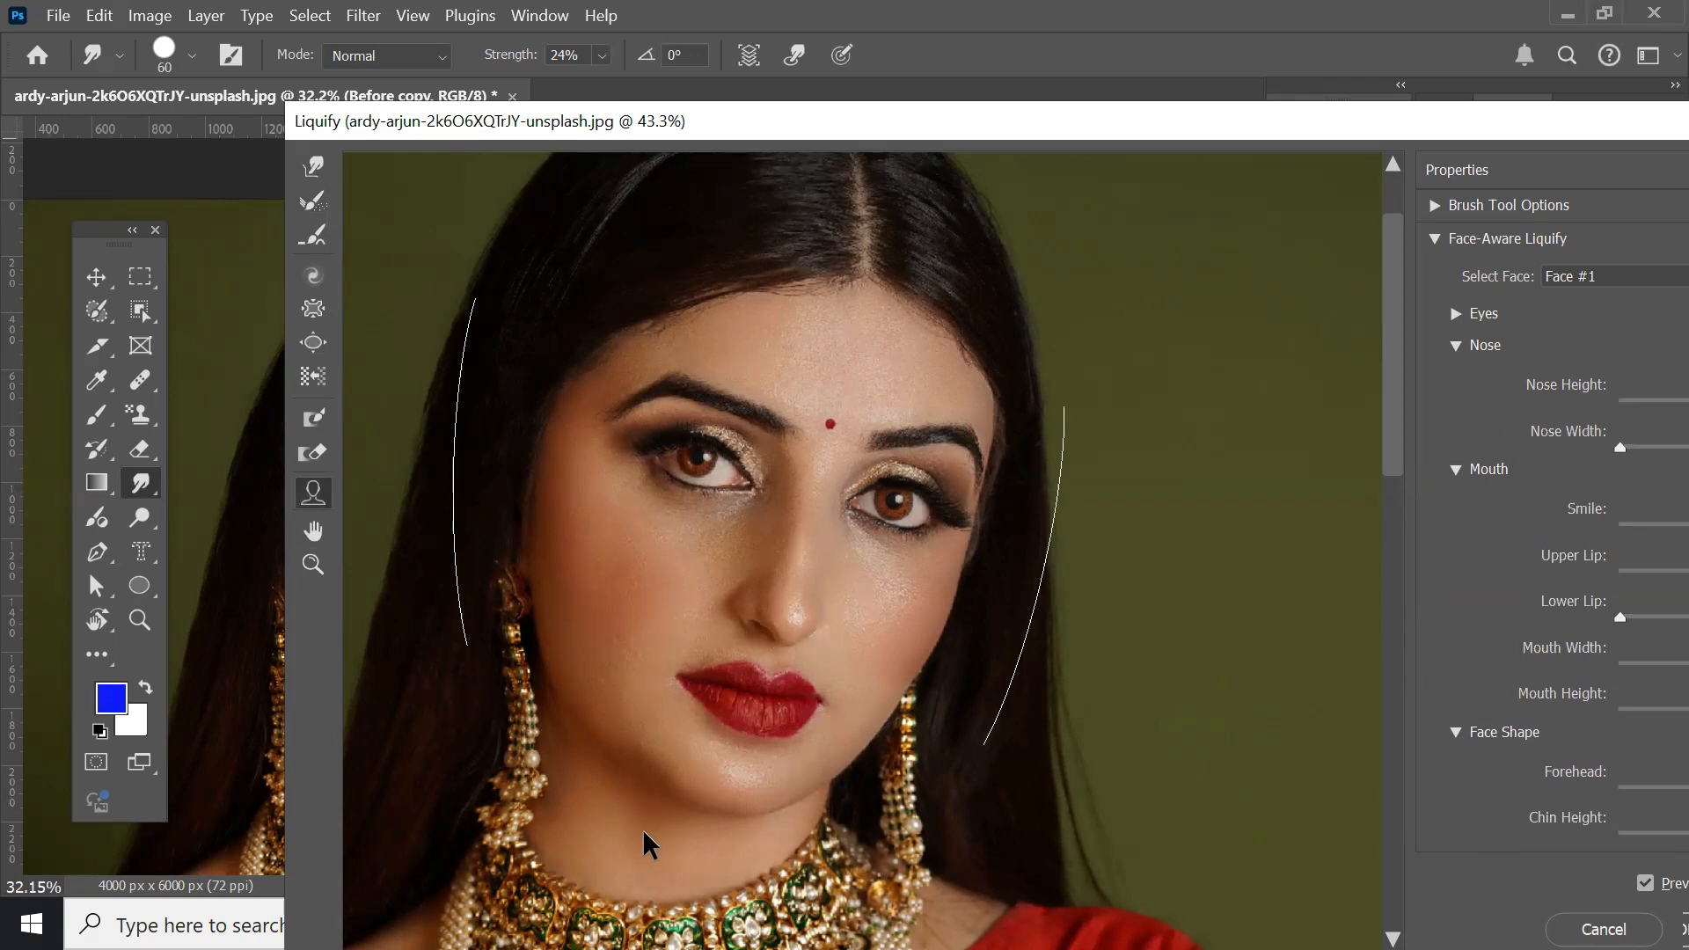
Step: Try an enlarged Smooth brush over the picture's left eye, and push that eye and eyebrow down with Forward Warp
{"action": "left_click", "coordinate": [313, 204]}
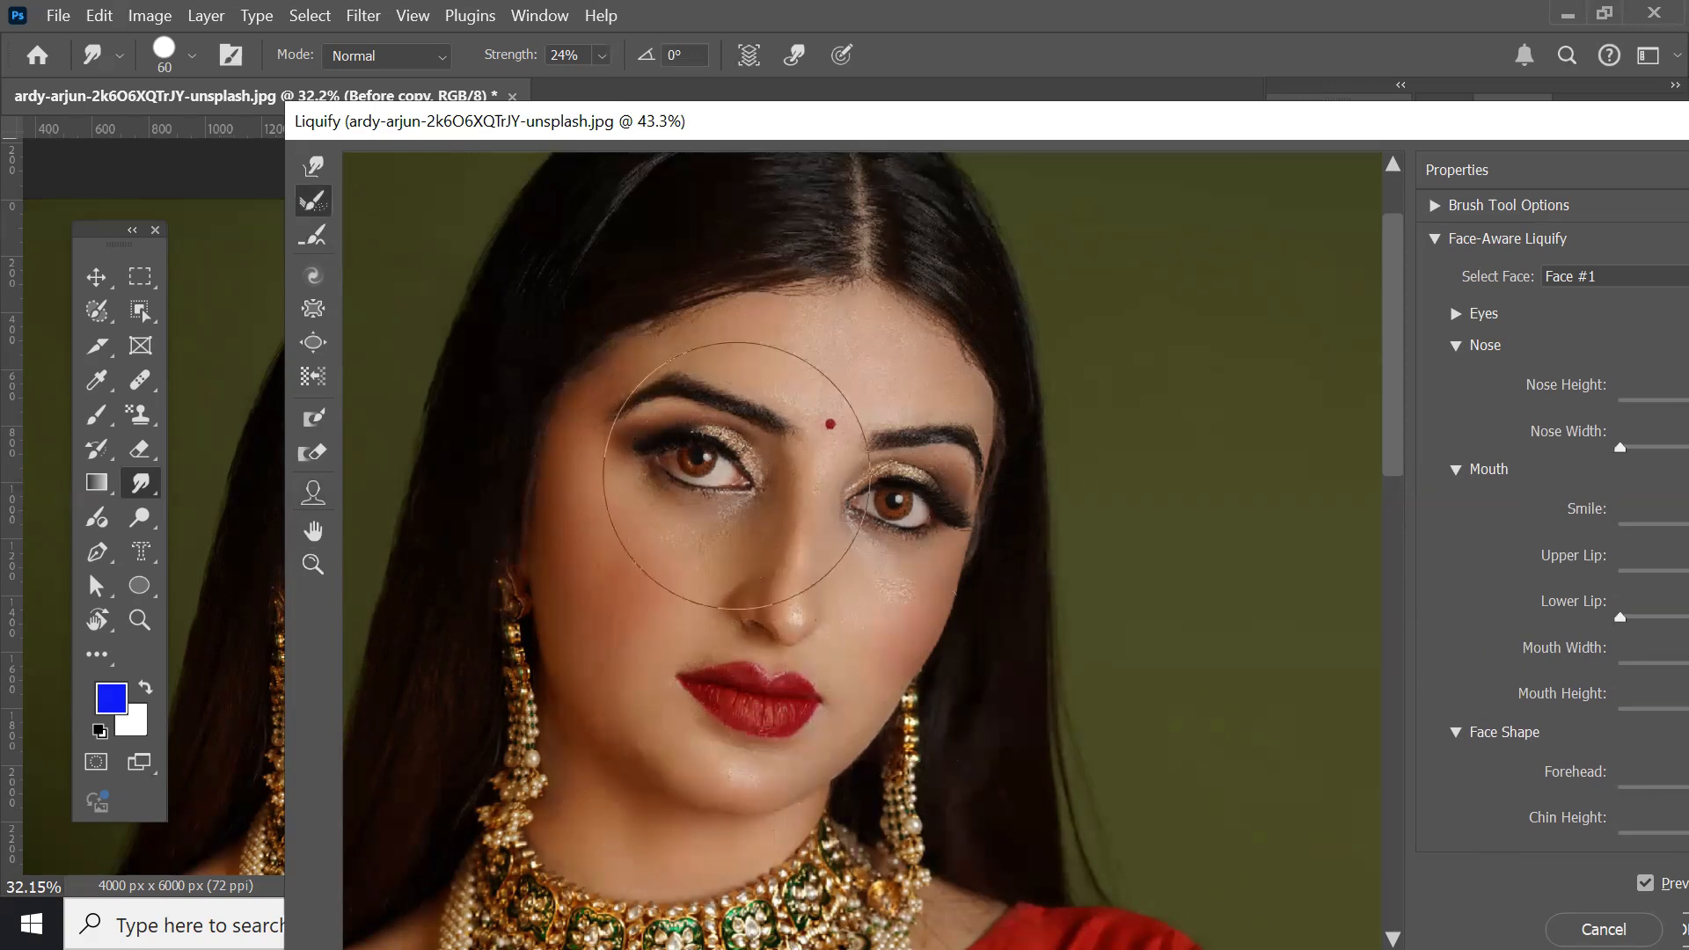
{"action": "left_click", "coordinate": [317, 235]}
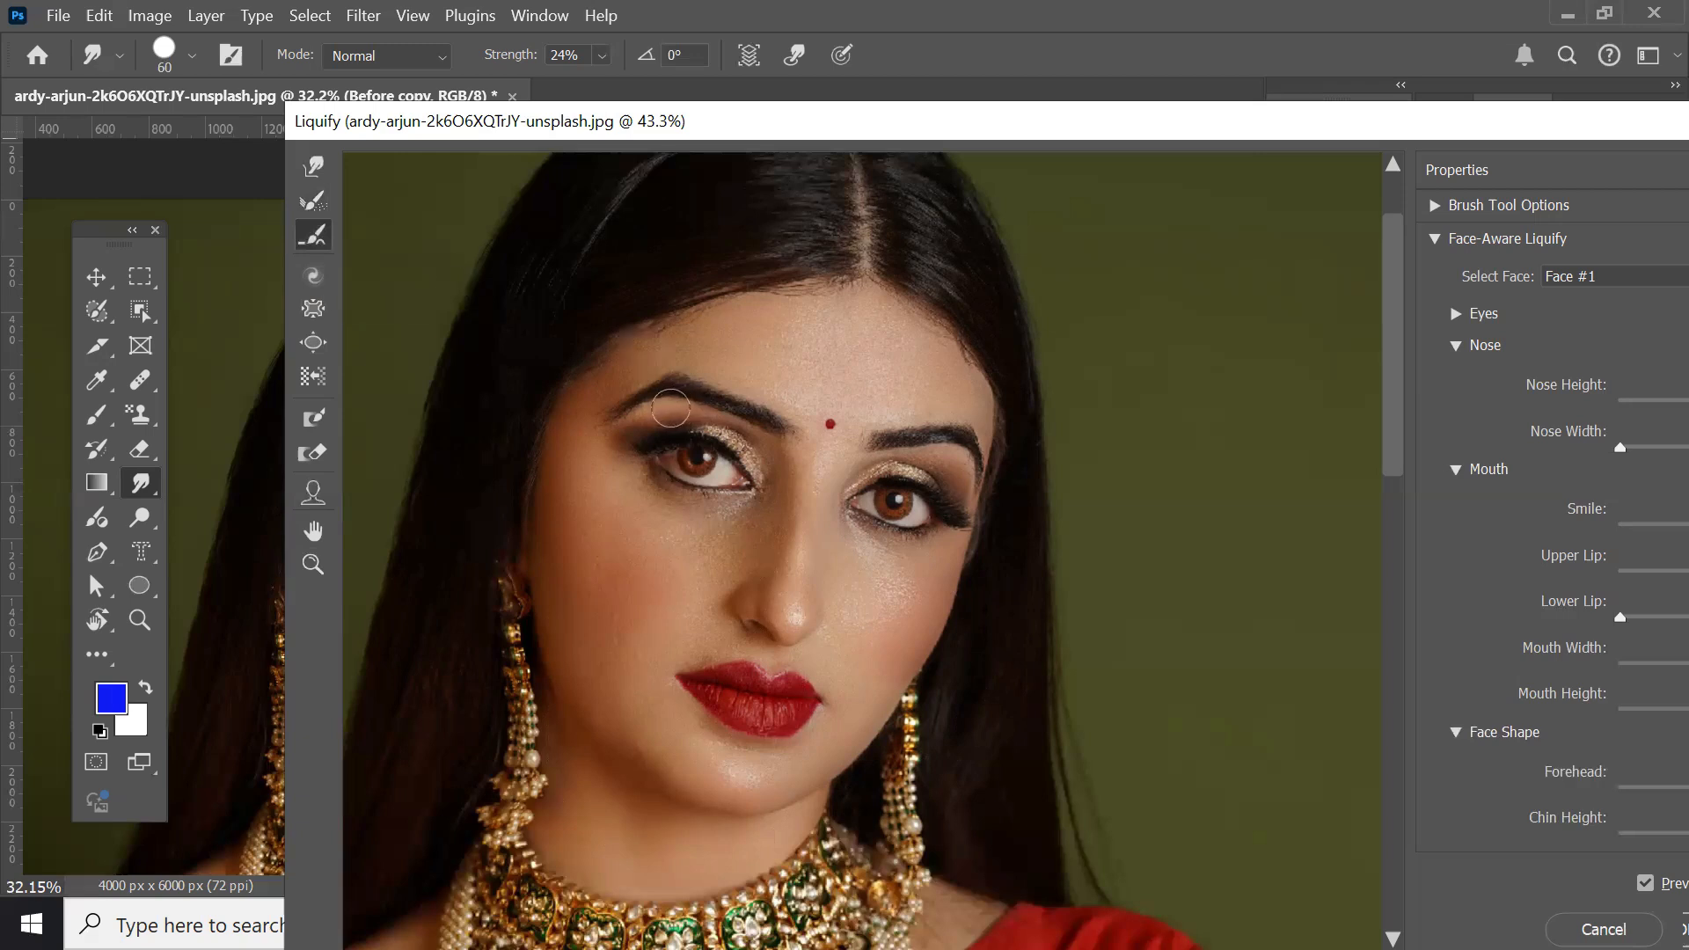
{"action": "key", "text": "bracketright"}
{"action": "key", "text": "bracketright"}
{"action": "key", "text": "bracketright"}
{"action": "key", "text": "bracketright"}
{"action": "key", "text": "bracketright"}
{"action": "key", "text": "bracketright"}
{"action": "mouse_move", "coordinate": [632, 428]}
{"action": "left_mouse_down"}
{"action": "mouse_move", "coordinate": [667, 462]}
{"action": "mouse_move", "coordinate": [682, 401]}
{"action": "mouse_move", "coordinate": [670, 463]}
{"action": "left_mouse_up"}
{"action": "left_click", "coordinate": [313, 167]}
{"action": "mouse_move", "coordinate": [684, 348]}
{"action": "left_mouse_down"}
{"action": "mouse_move", "coordinate": [721, 404]}
{"action": "mouse_move", "coordinate": [695, 439]}
{"action": "left_mouse_up"}
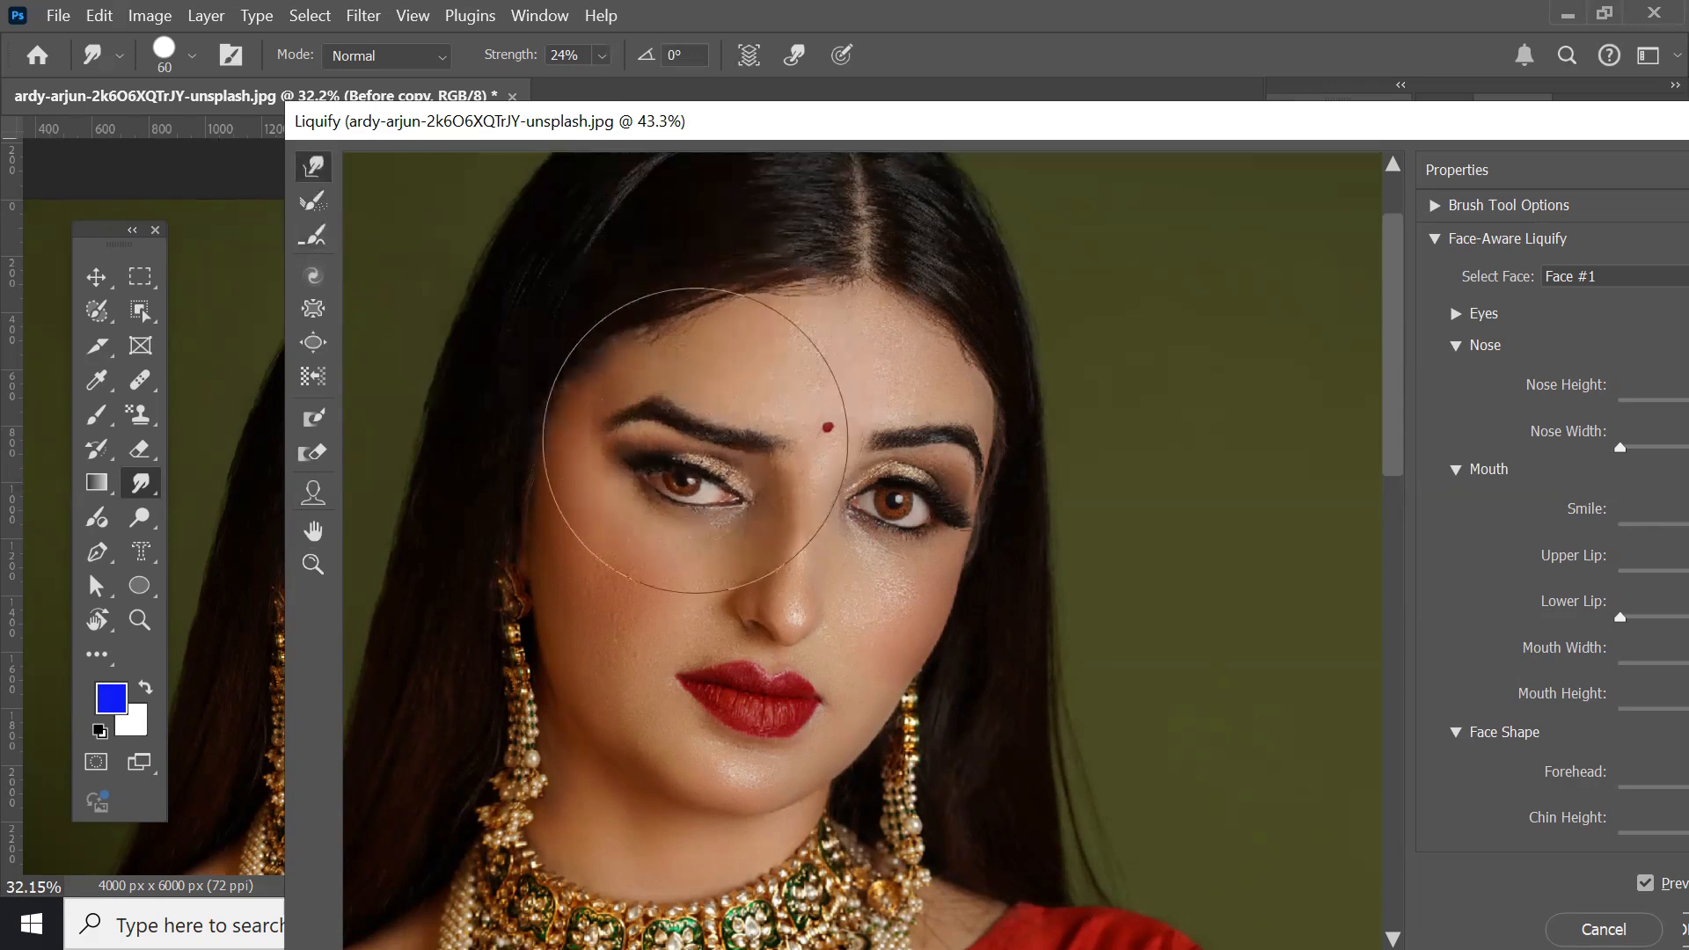
Step: Soften the warped eye and eyebrow with the Smooth tool and restore them with the Reconstruct tool
{"action": "left_click", "coordinate": [313, 235]}
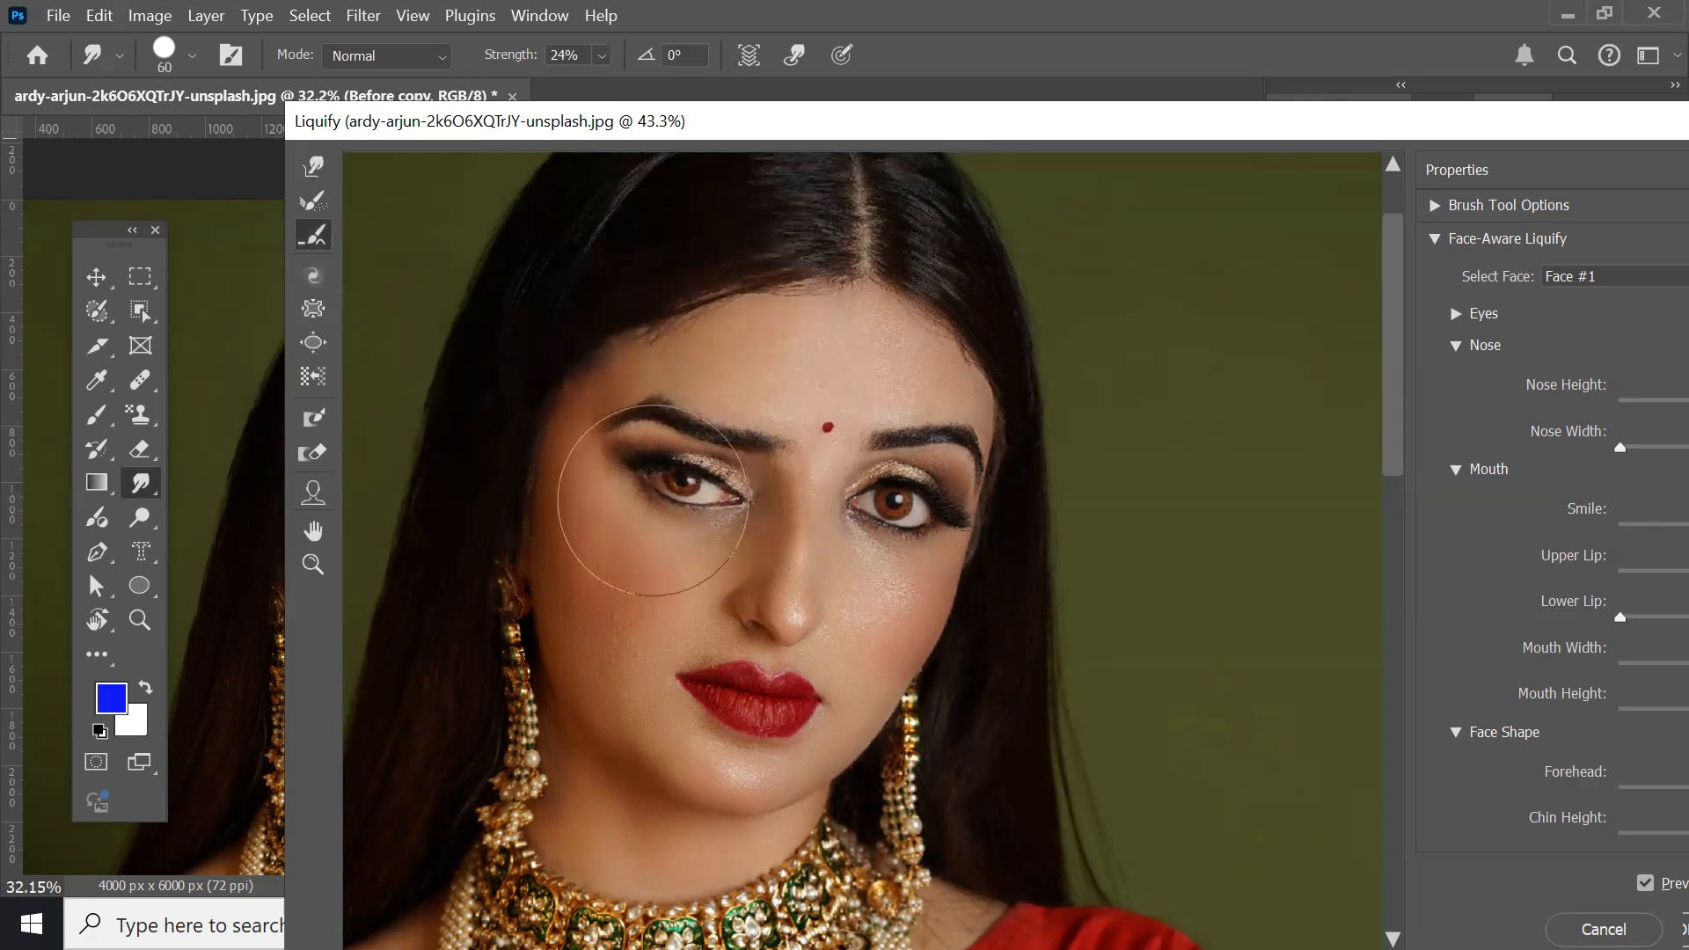
{"action": "mouse_move", "coordinate": [695, 491]}
{"action": "left_mouse_down"}
{"action": "mouse_move", "coordinate": [717, 546]}
{"action": "mouse_move", "coordinate": [692, 488]}
{"action": "left_mouse_up"}
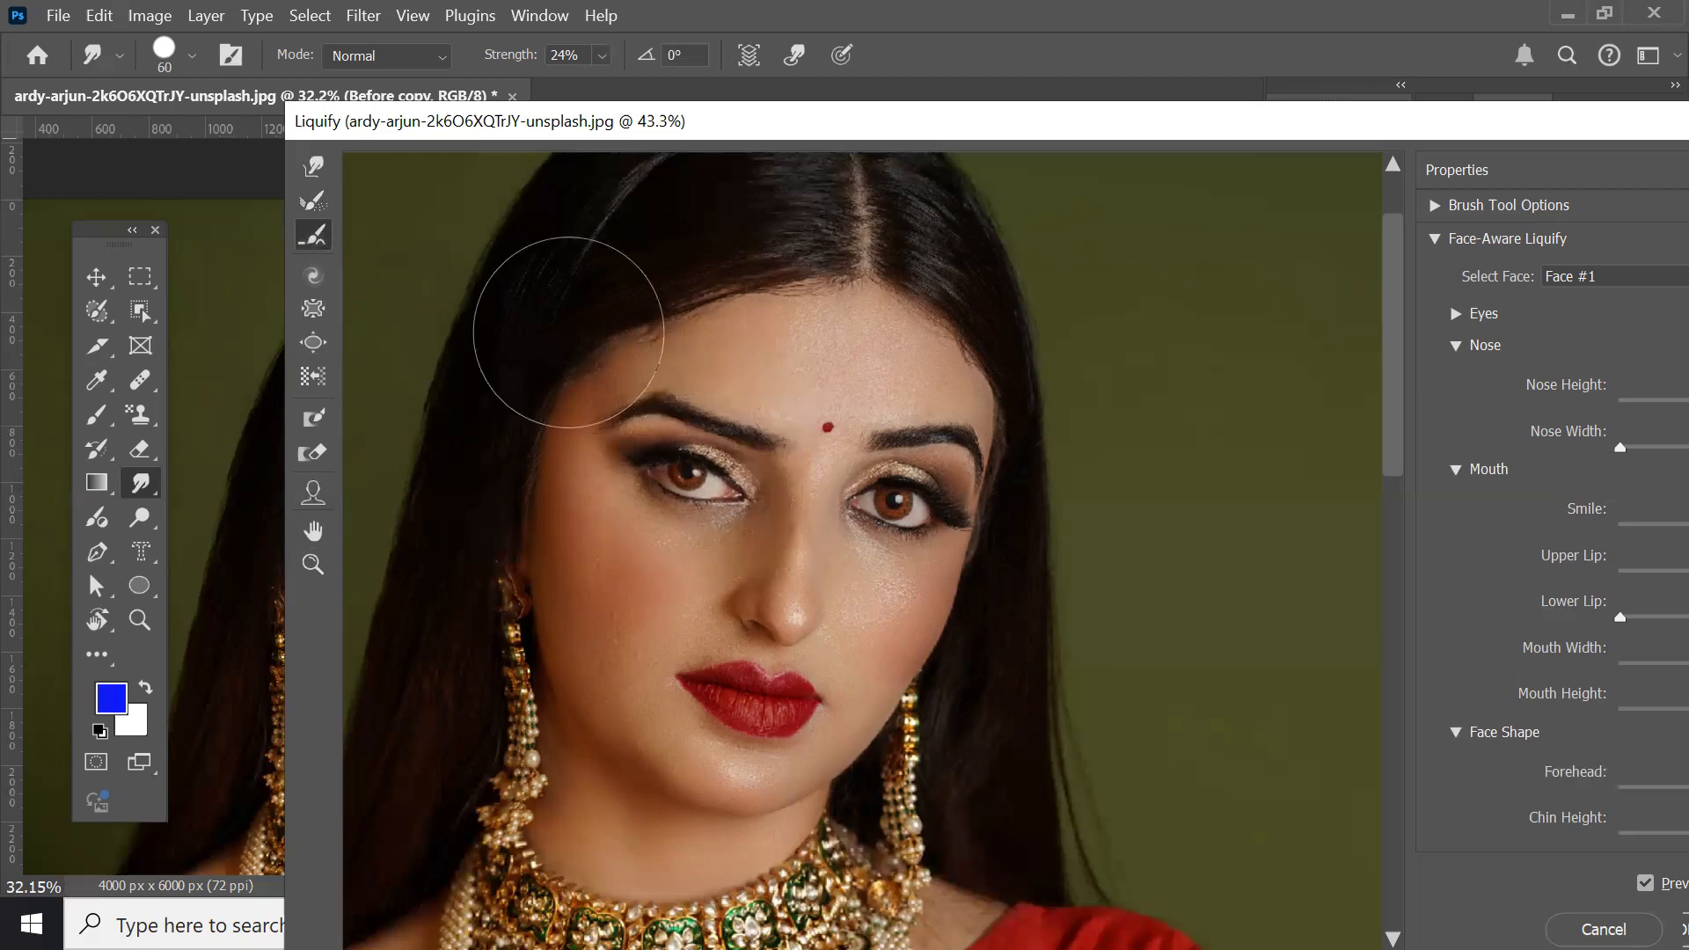
{"action": "left_click", "coordinate": [313, 200]}
{"action": "mouse_move", "coordinate": [698, 441]}
{"action": "left_mouse_down"}
{"action": "mouse_move", "coordinate": [686, 502]}
{"action": "mouse_move", "coordinate": [703, 501]}
{"action": "left_mouse_up"}
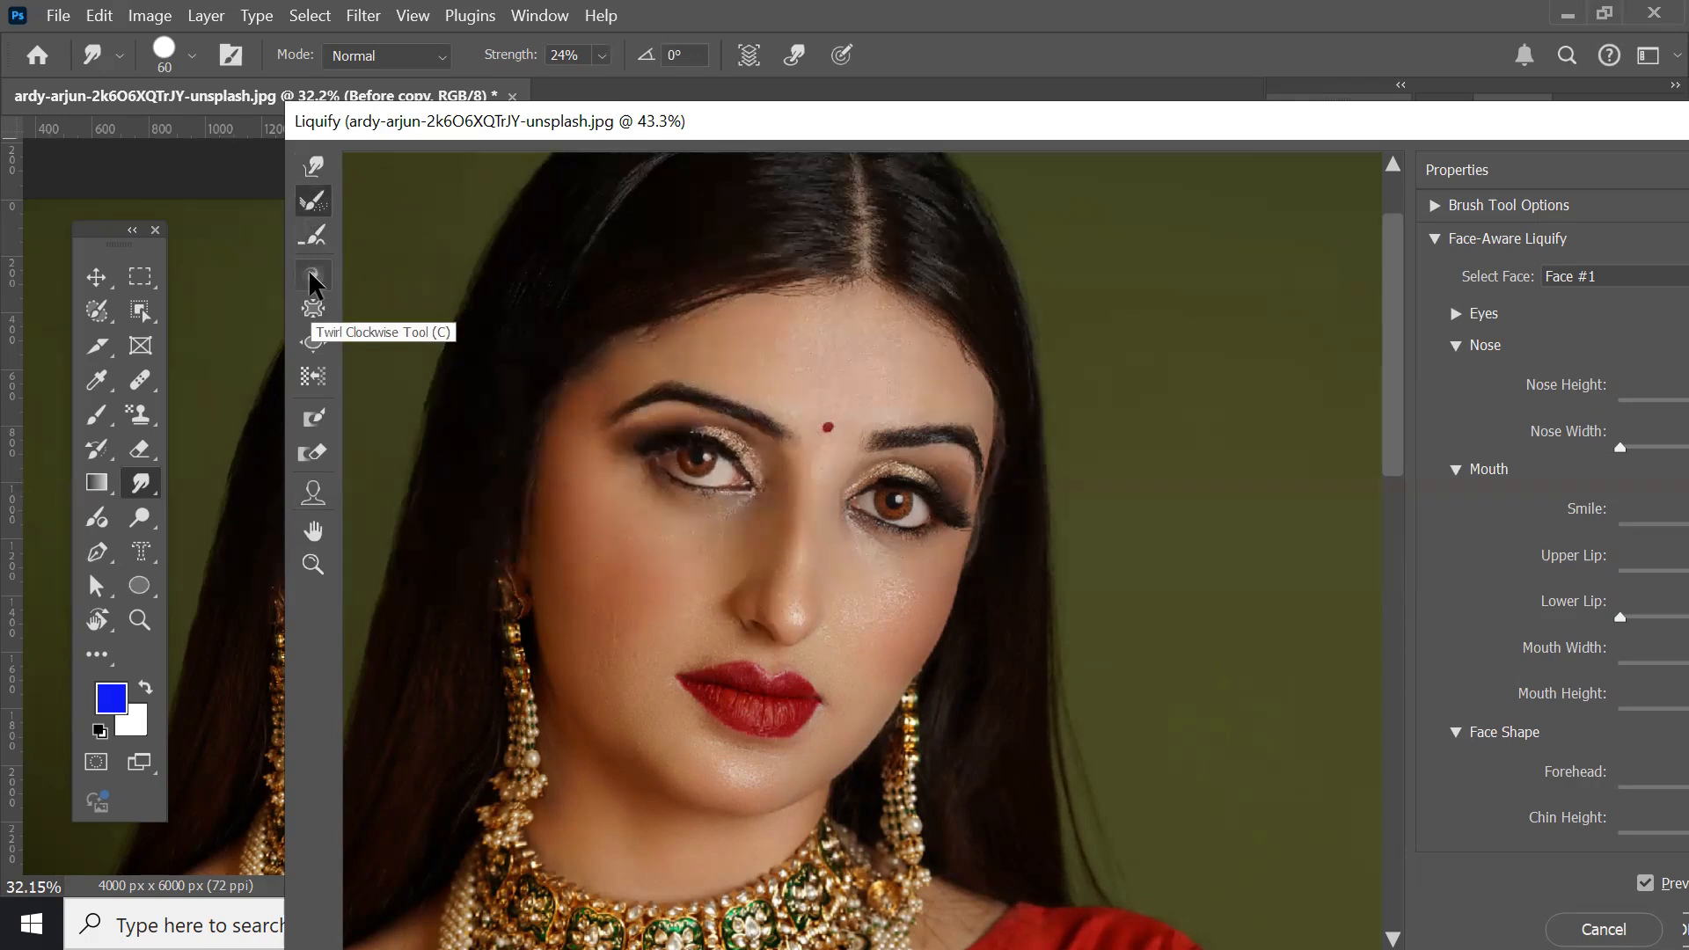
Step: Twirl the eye and eyebrow on the picture's left with an enlarged Twirl Clockwise brush
{"action": "left_click", "coordinate": [311, 277]}
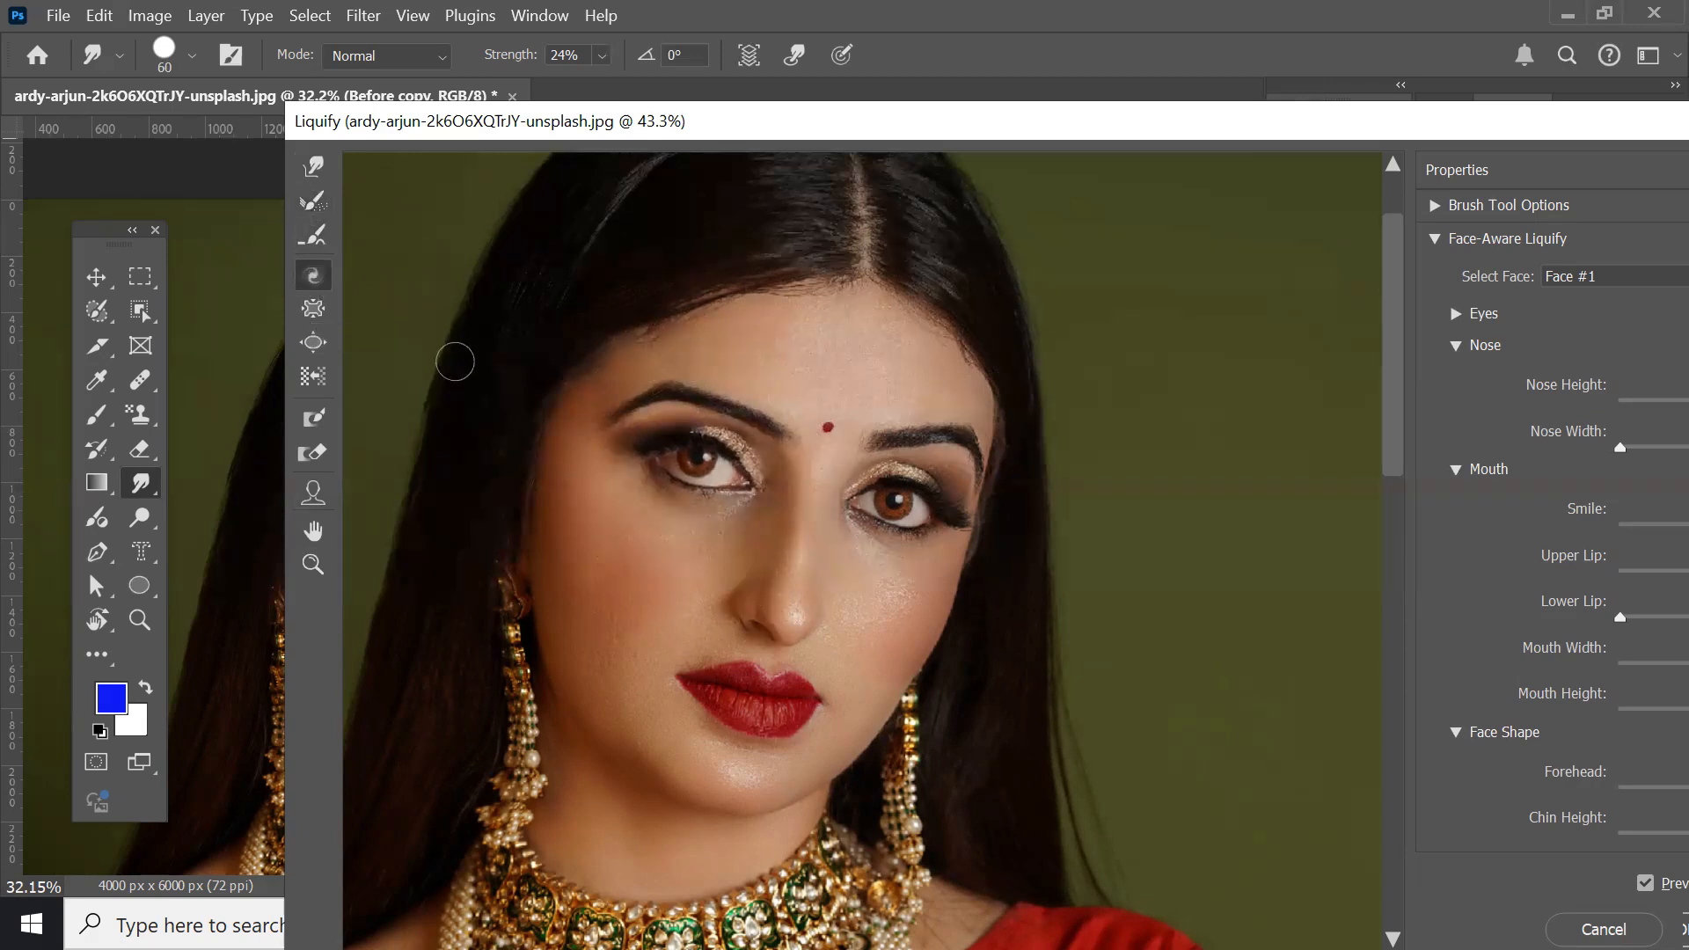
{"action": "key", "text": "bracketright"}
{"action": "key", "text": "bracketright"}
{"action": "key", "text": "bracketright"}
{"action": "key", "text": "bracketright"}
{"action": "key", "text": "bracketright"}
{"action": "key", "text": "bracketright"}
{"action": "key", "text": "bracketright"}
{"action": "key", "text": "bracketright"}
{"action": "key", "text": "bracketright"}
{"action": "left_click_drag", "start_coordinate": [688, 452], "coordinate": [686, 447]}
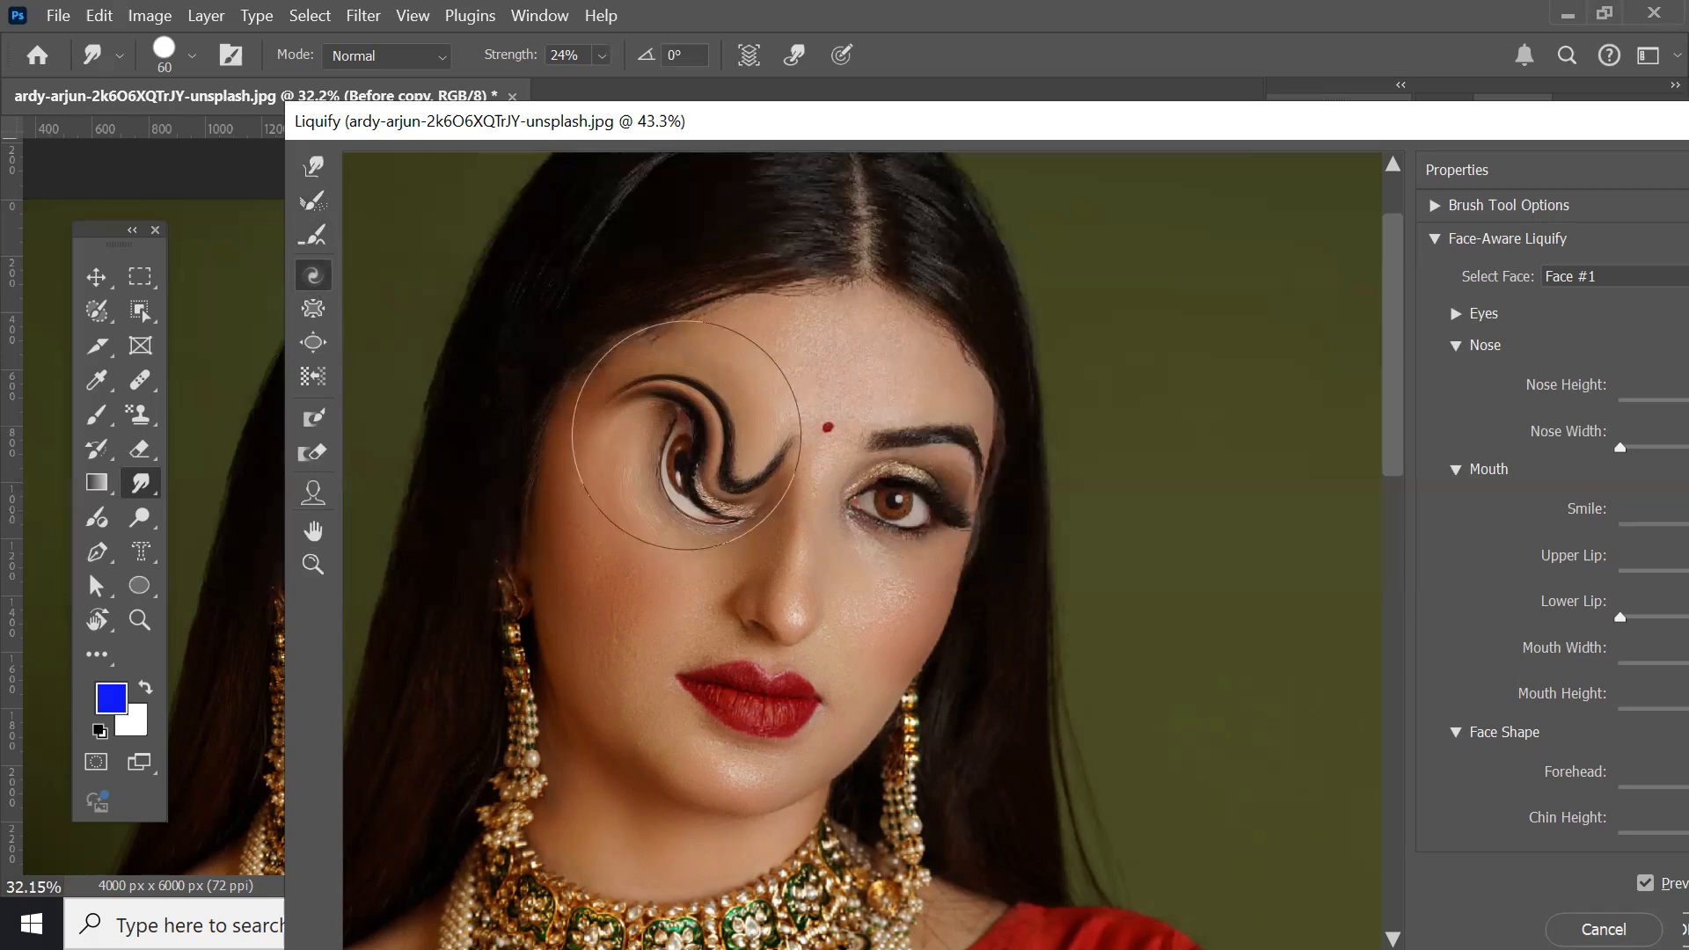
Step: Twirl the eye and eyebrow on the picture's left counterclockwise, and restore them with the Reconstruct tool
{"action": "key", "text": "alt"}
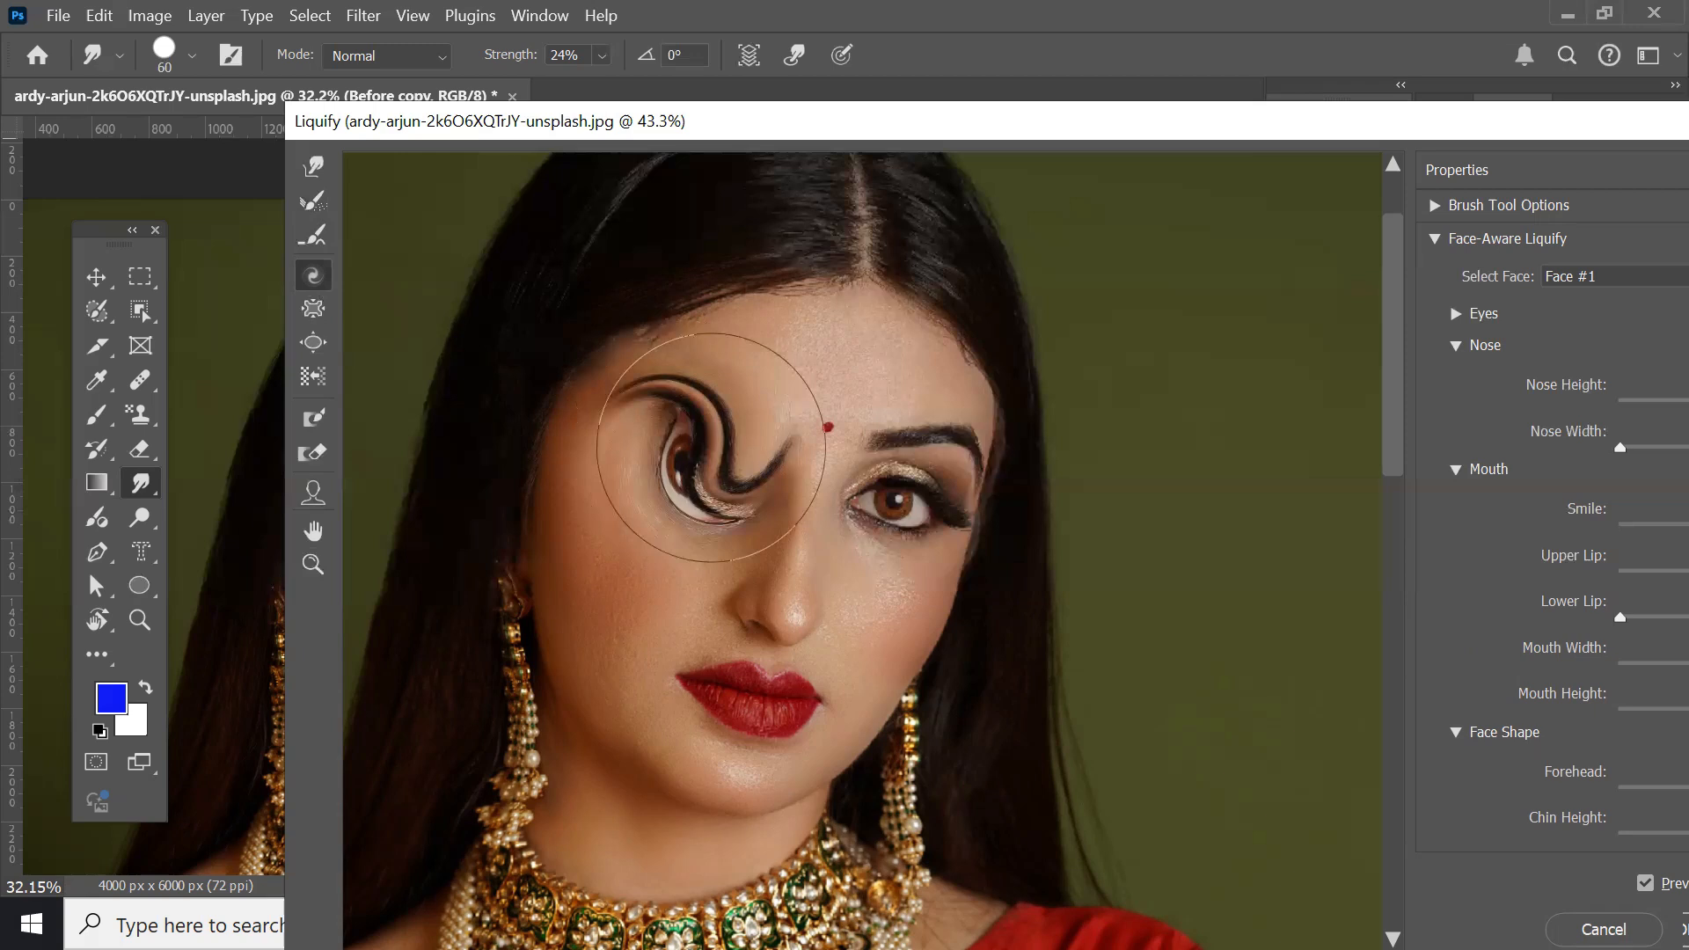
{"action": "left_click_drag", "start_coordinate": [711, 447], "coordinate": [710, 447]}
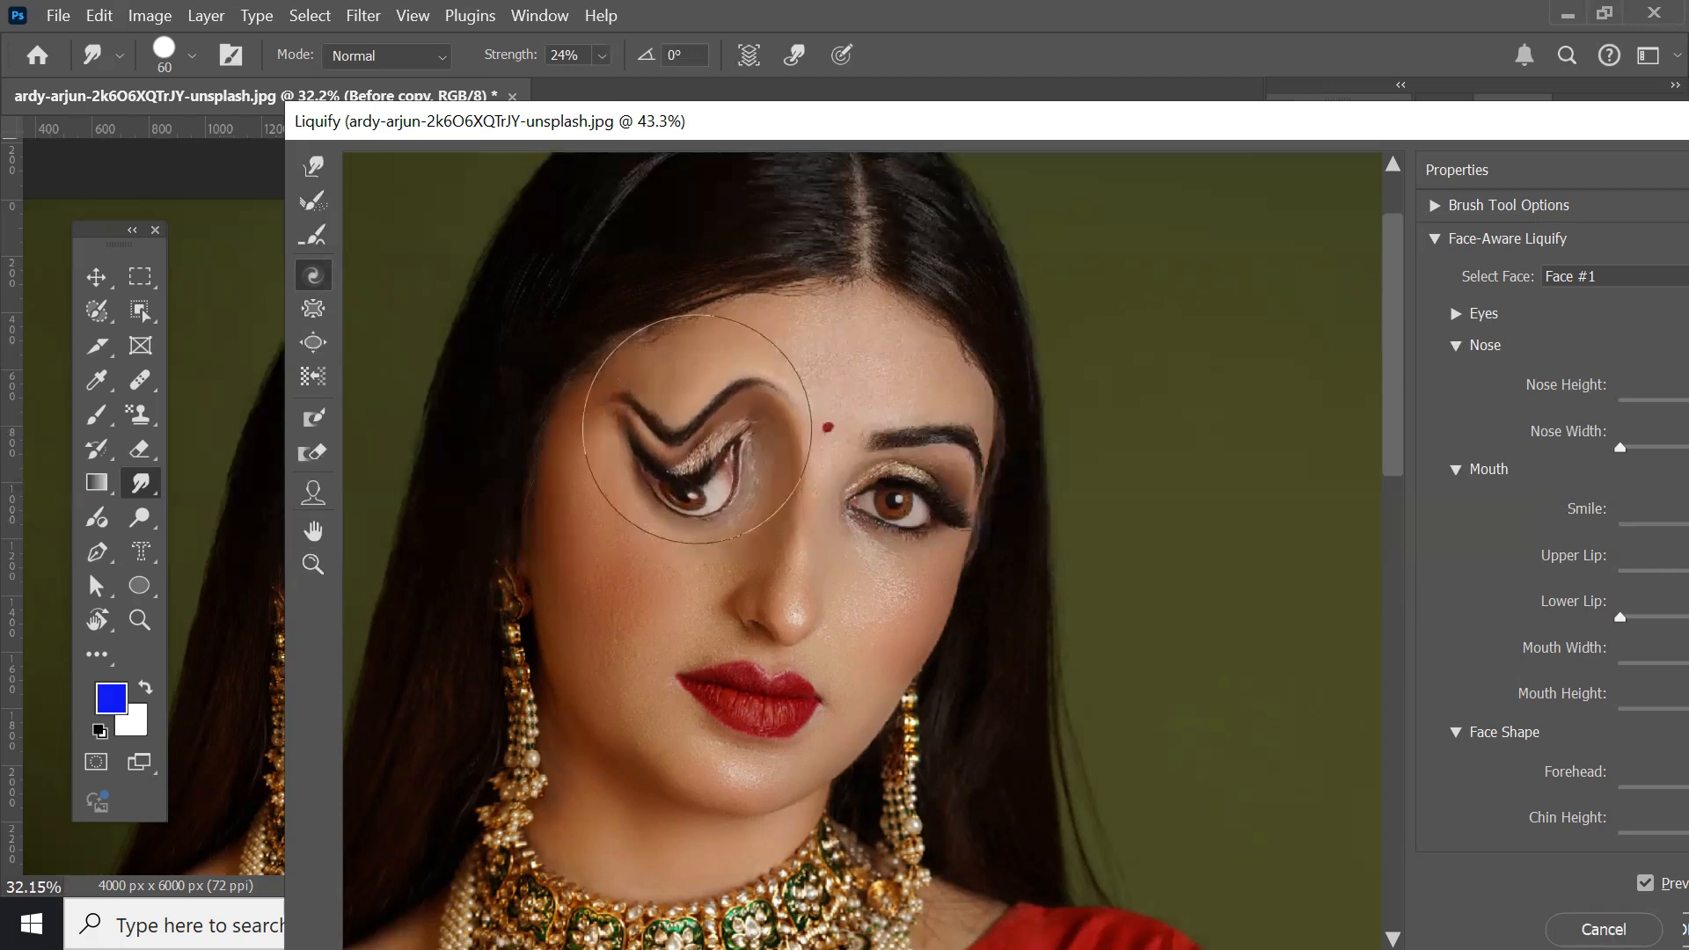
{"action": "left_click", "coordinate": [322, 205]}
{"action": "mouse_move", "coordinate": [566, 302]}
{"action": "left_mouse_down"}
{"action": "mouse_move", "coordinate": [584, 622]}
{"action": "mouse_move", "coordinate": [616, 440]}
{"action": "mouse_move", "coordinate": [731, 345]}
{"action": "left_mouse_up"}
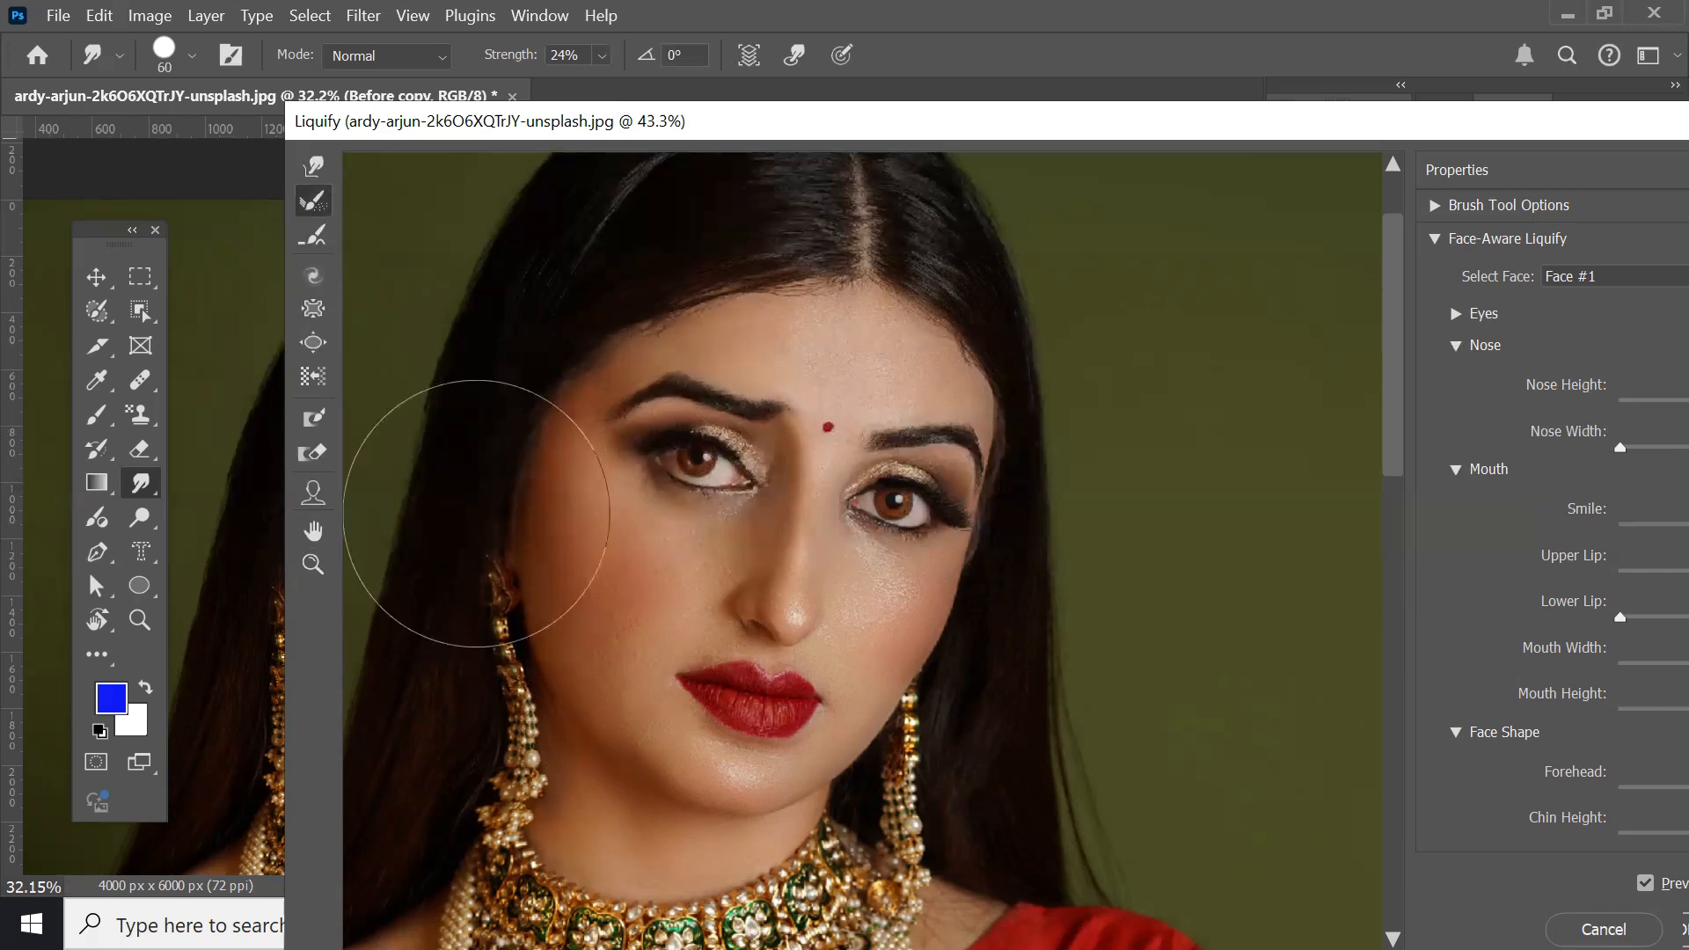
Step: Twirl the lips clockwise with the Twirl Clockwise tool, and rotate them back counterclockwise
{"action": "left_click", "coordinate": [313, 275]}
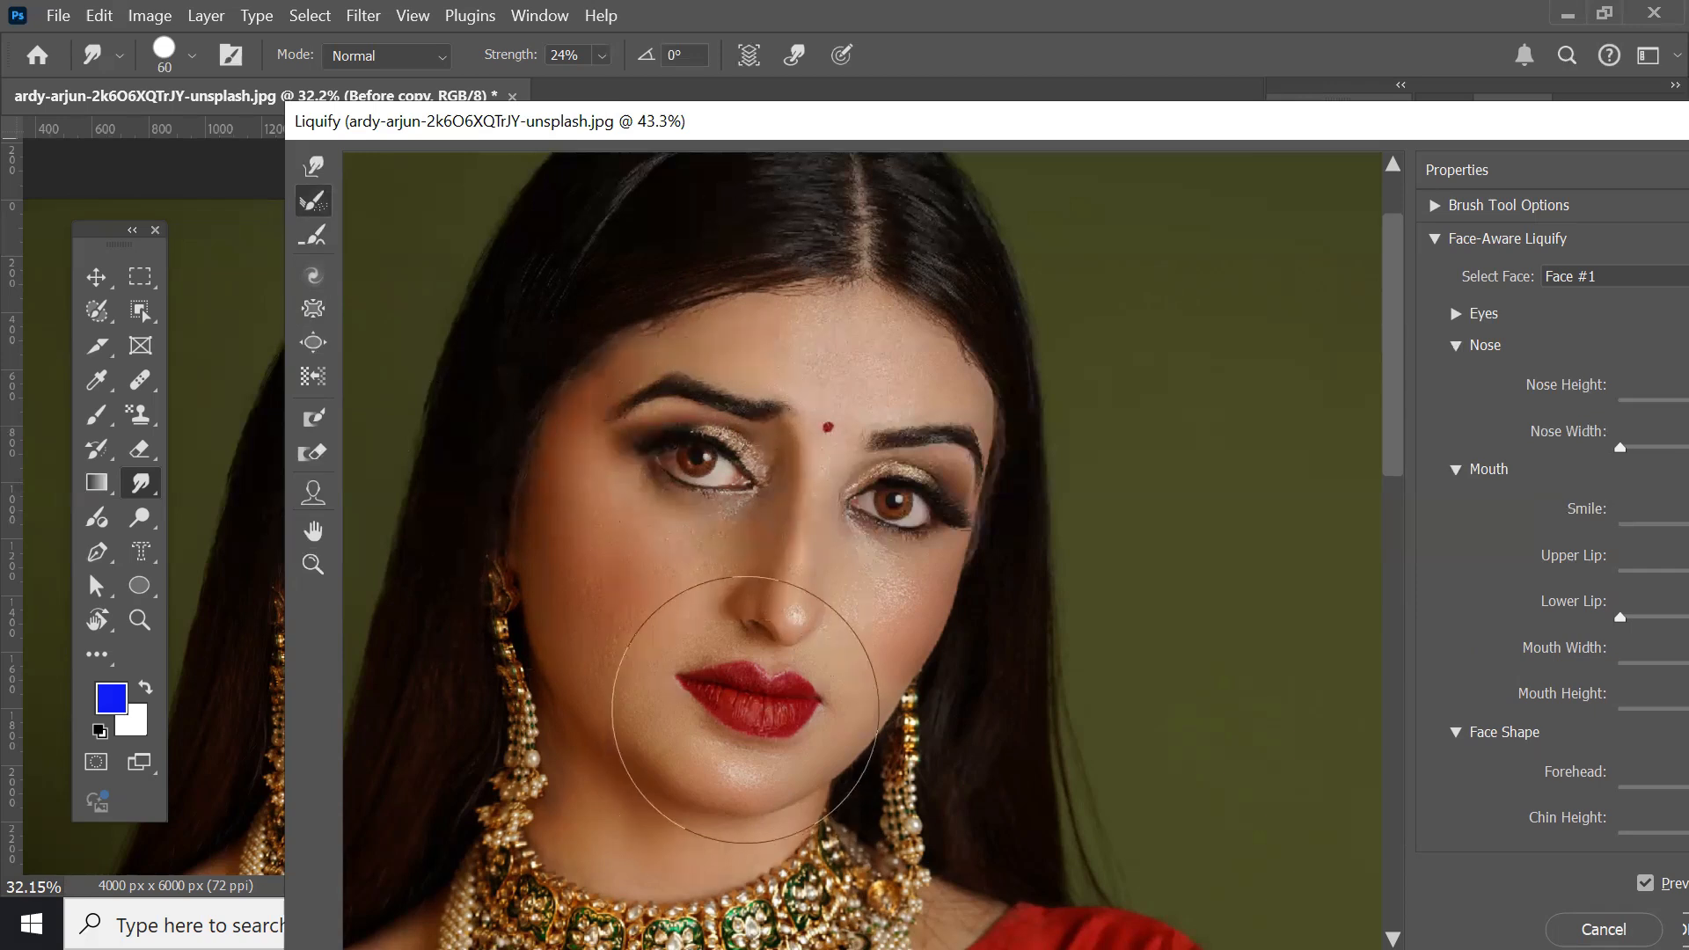
{"action": "left_click", "coordinate": [313, 274]}
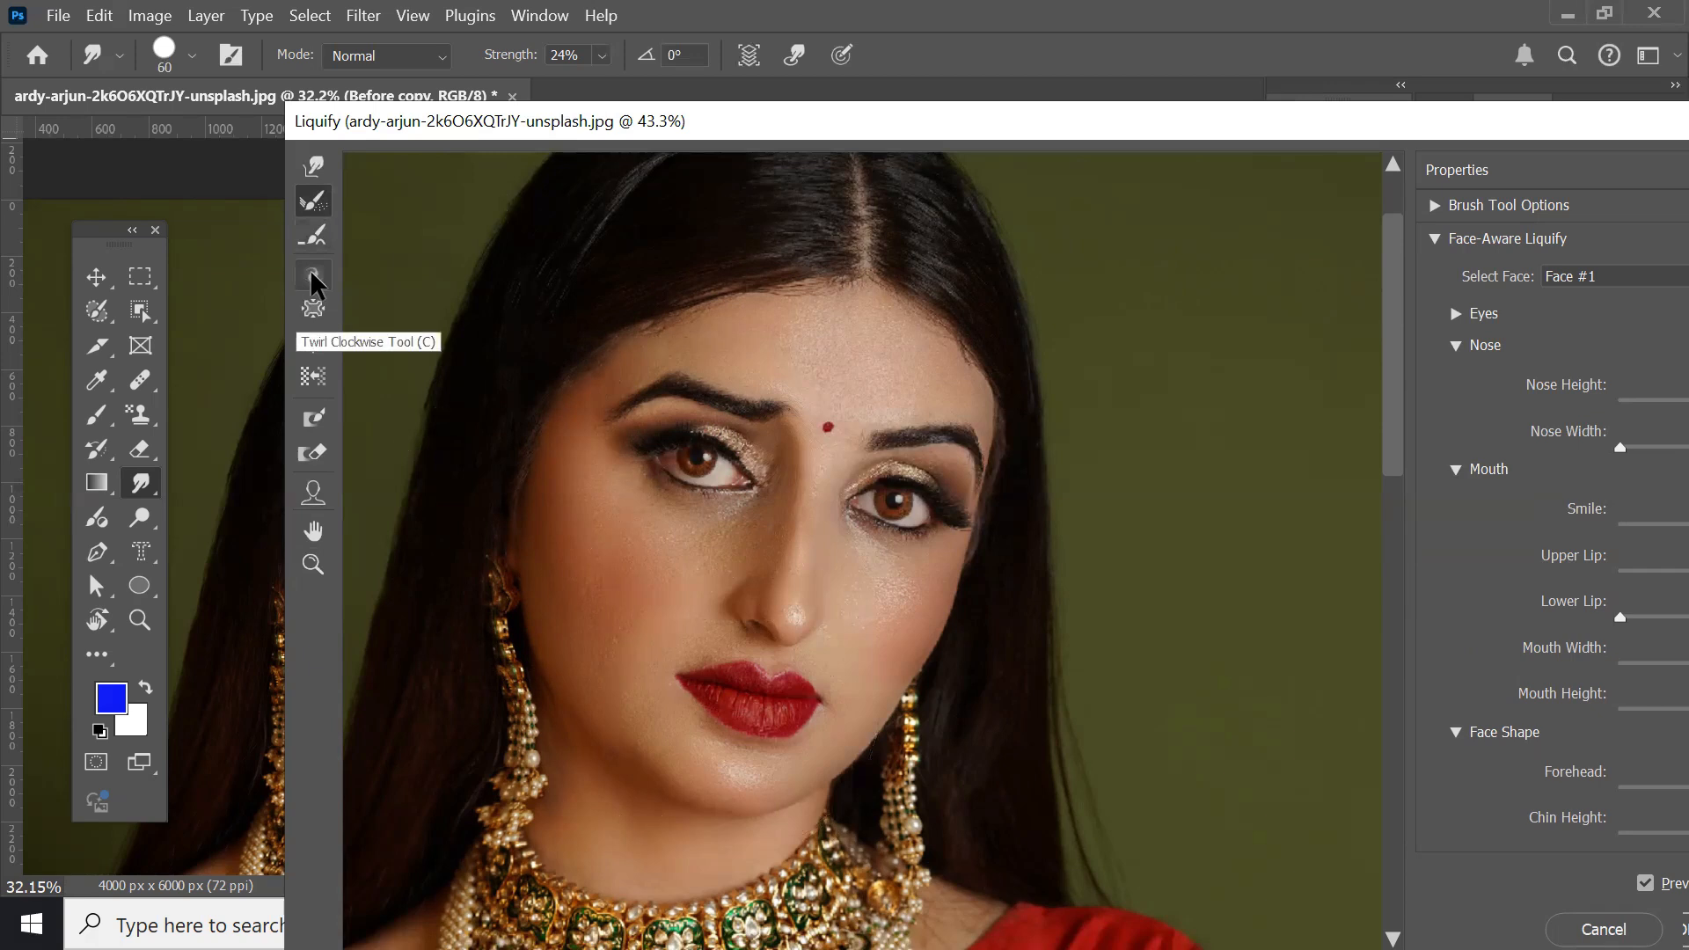
{"action": "left_click_drag", "start_coordinate": [754, 728], "coordinate": [753, 728]}
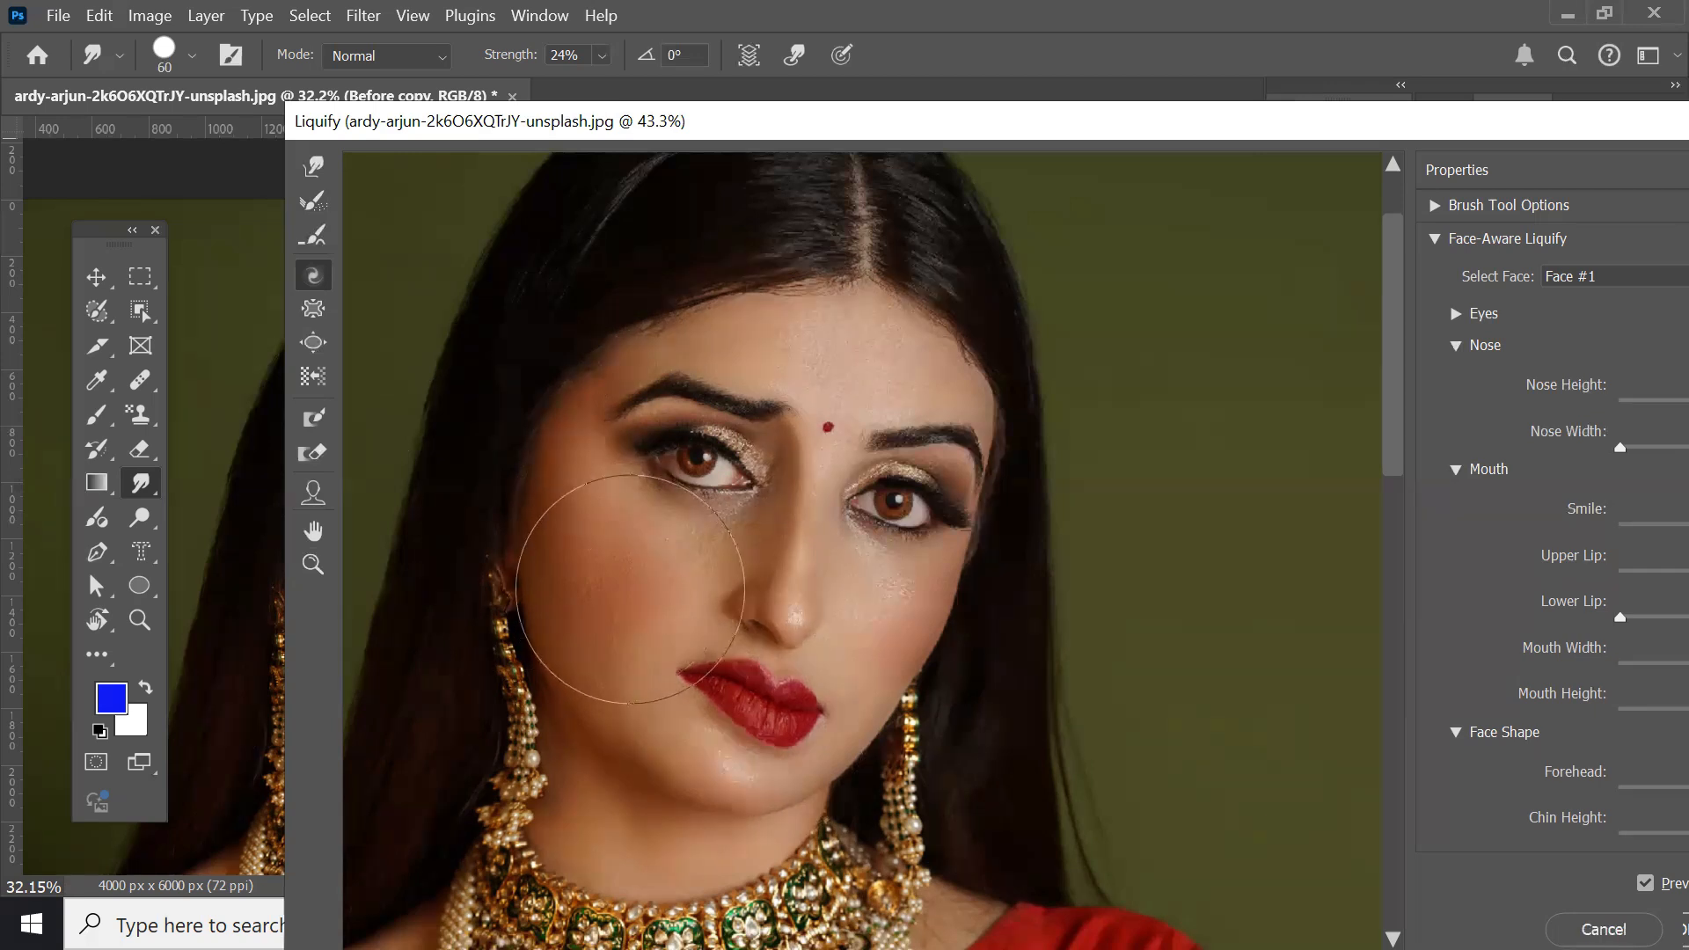
{"action": "left_click", "coordinate": [751, 706], "text": "alt"}
{"action": "left_click", "coordinate": [752, 705], "text": "alt"}
{"action": "left_click", "coordinate": [751, 705], "text": "alt"}
{"action": "left_click", "coordinate": [751, 705], "text": "alt"}
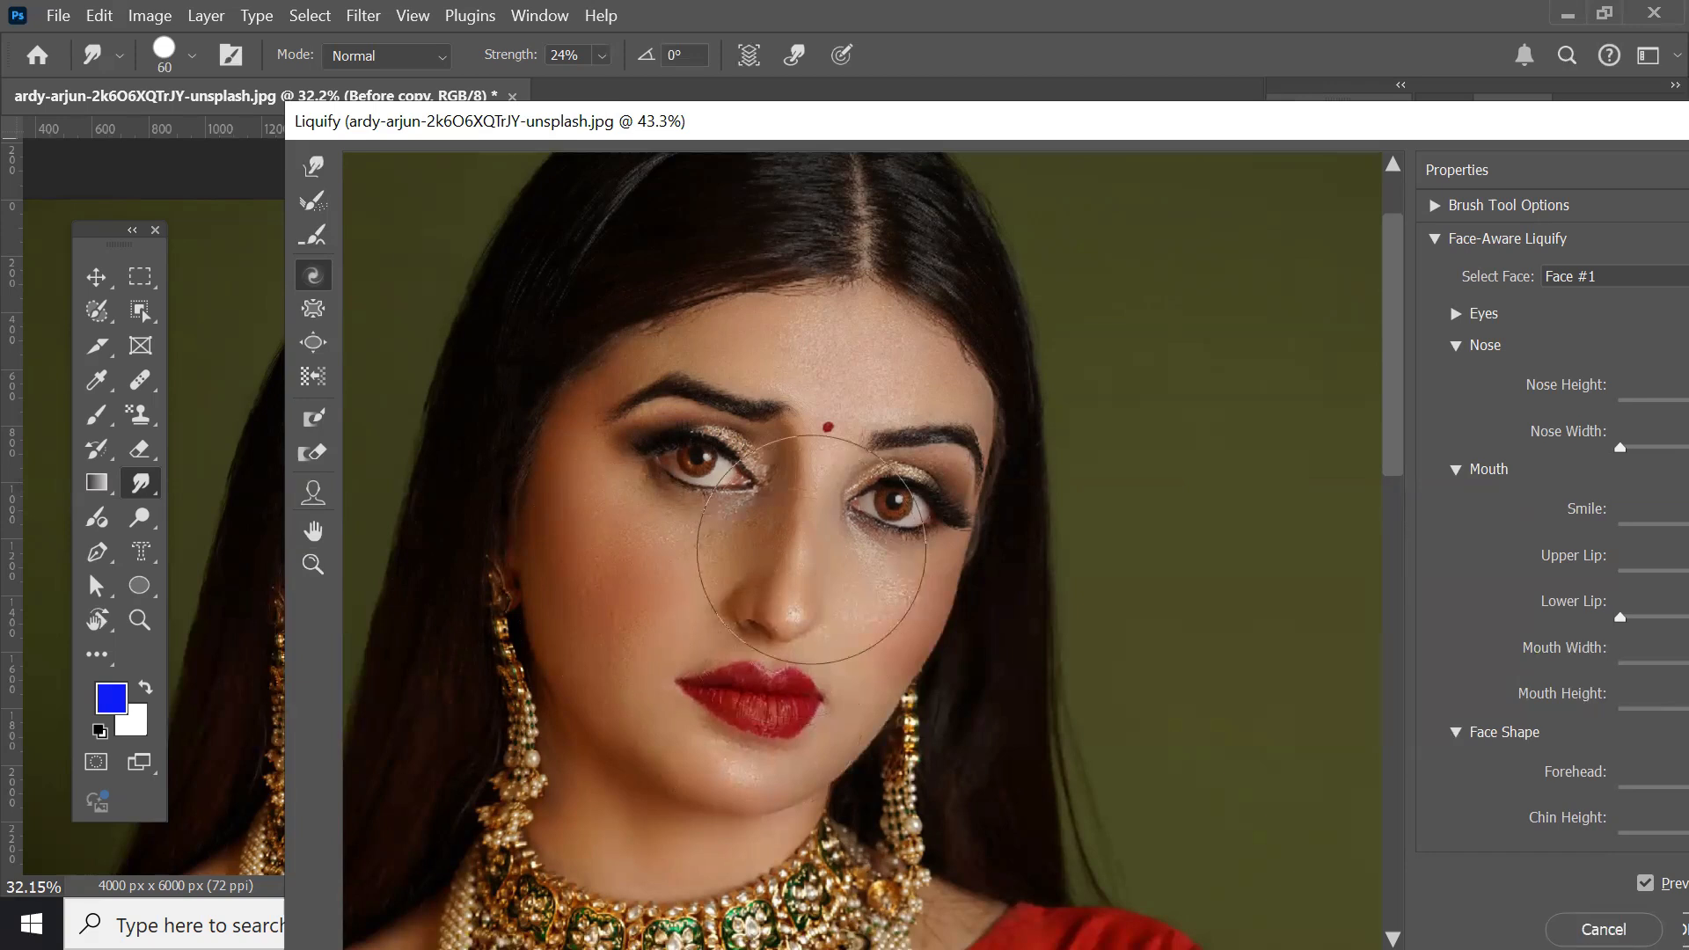
Step: Twirl the eye on the picture's right clockwise and counterclockwise, and restore the face with the Reconstruct tool
{"action": "left_click", "coordinate": [891, 512]}
{"action": "left_click", "coordinate": [891, 513]}
{"action": "left_click", "coordinate": [891, 512]}
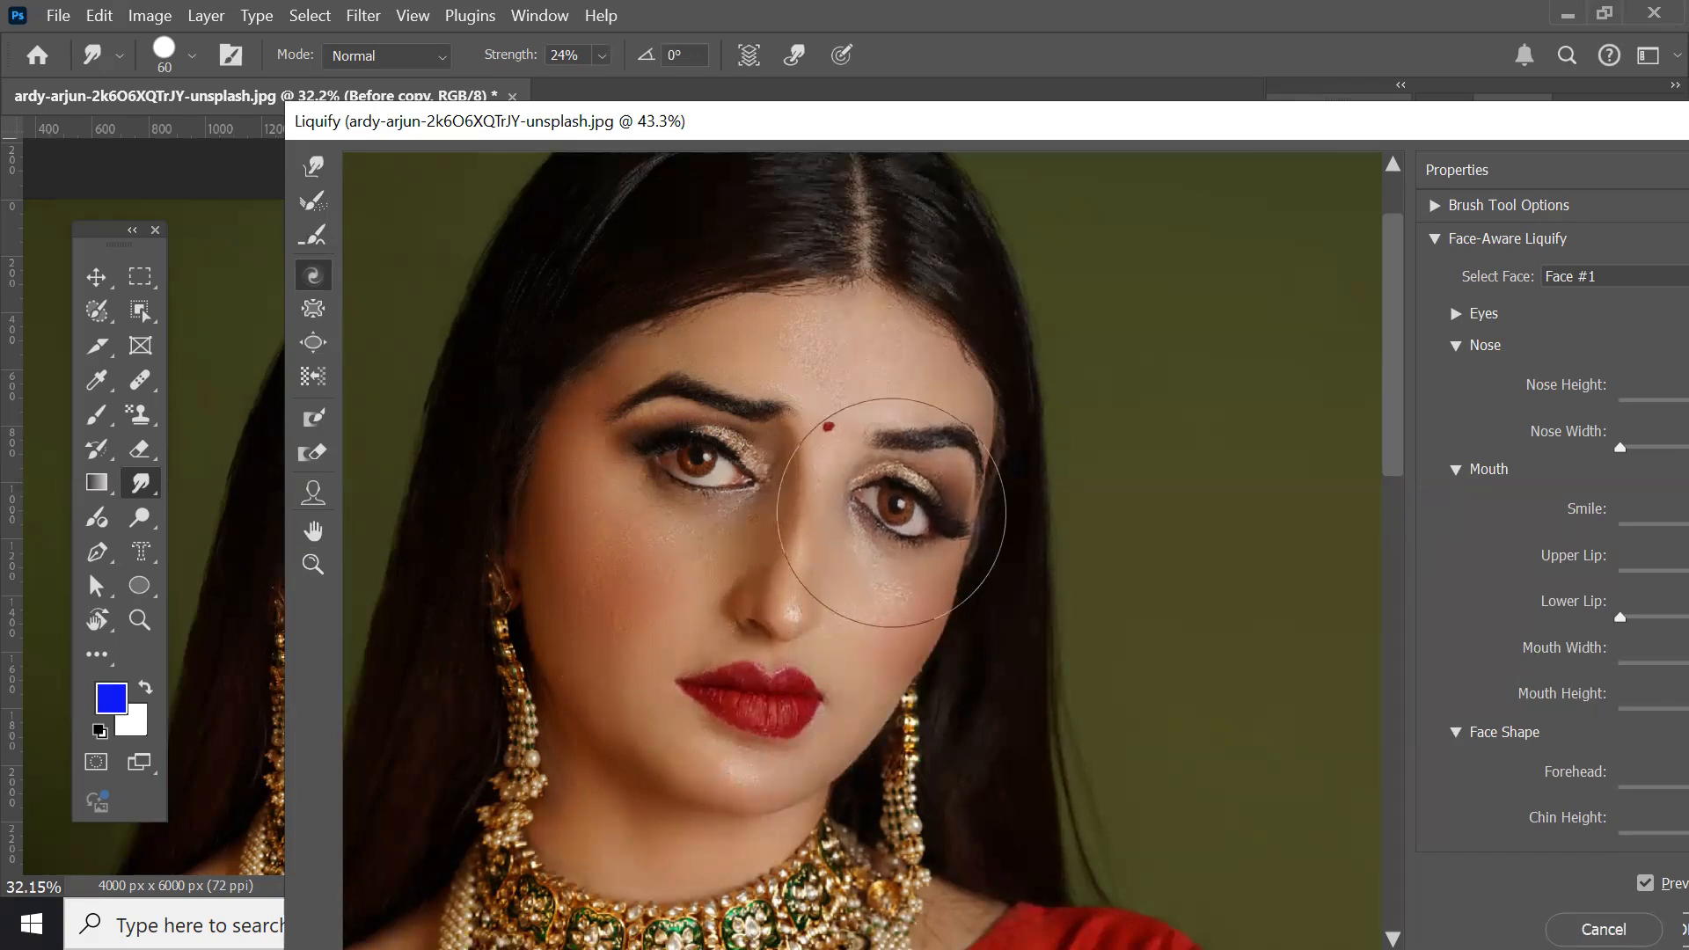
{"action": "left_click_drag", "start_coordinate": [891, 513], "coordinate": [891, 513]}
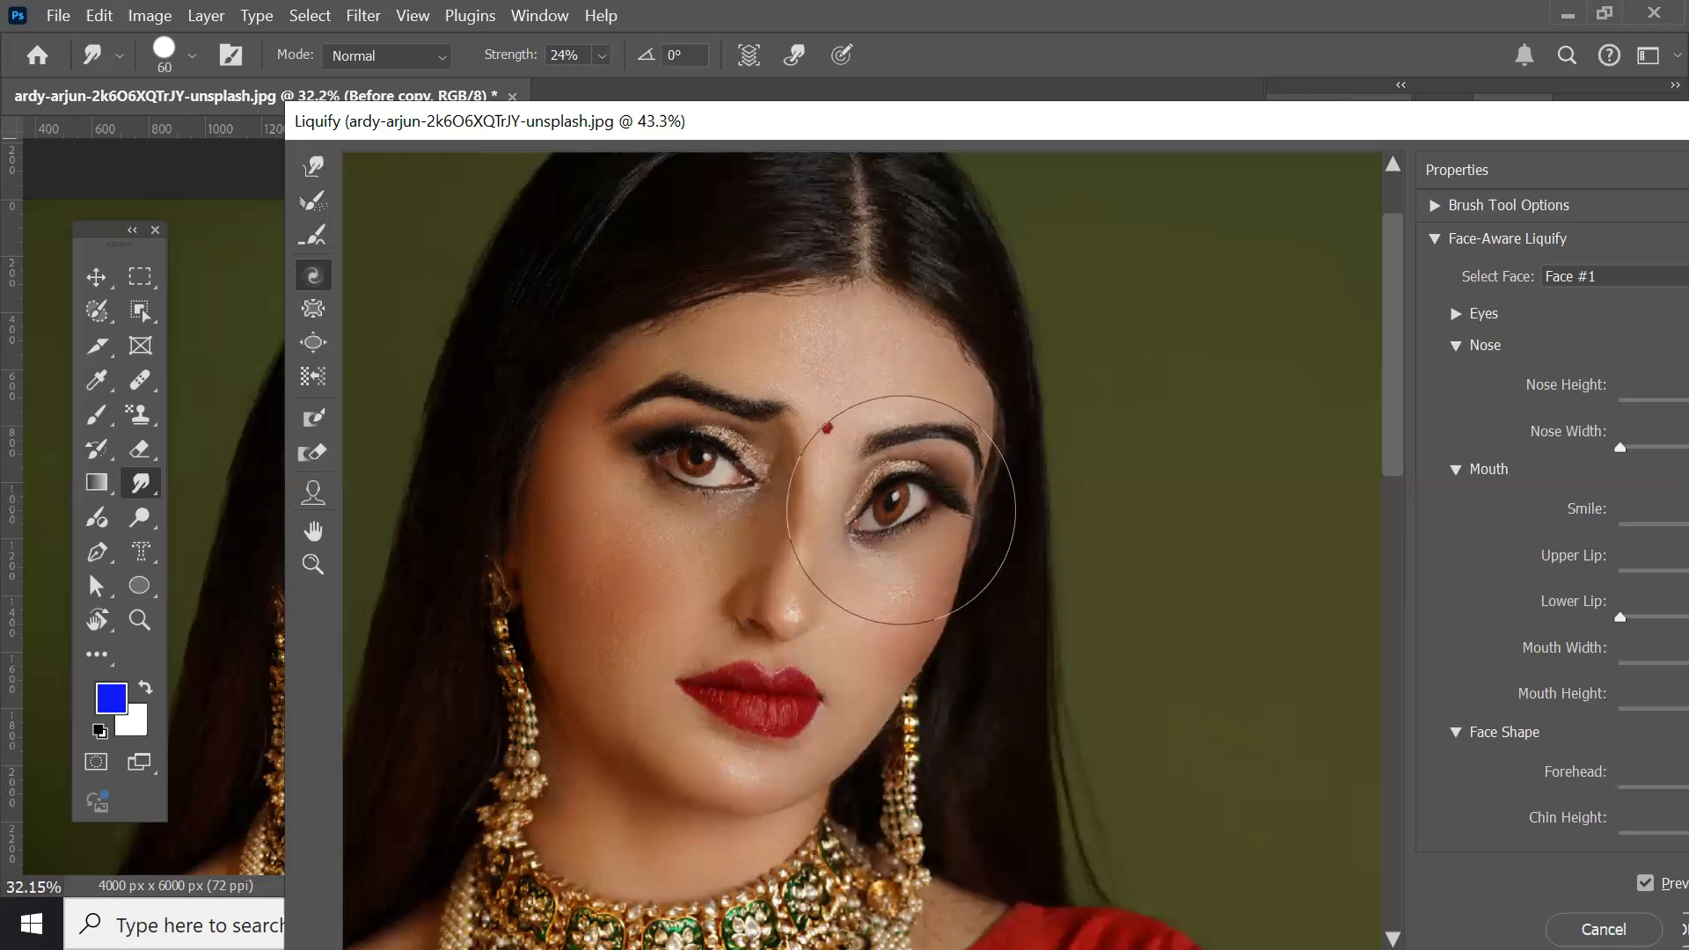
{"action": "left_click", "coordinate": [313, 200]}
{"action": "key", "text": "ctrl+z"}
{"action": "mouse_move", "coordinate": [605, 398]}
{"action": "left_mouse_down"}
{"action": "mouse_move", "coordinate": [721, 465]}
{"action": "mouse_move", "coordinate": [636, 582]}
{"action": "mouse_move", "coordinate": [725, 490]}
{"action": "mouse_move", "coordinate": [867, 451]}
{"action": "mouse_move", "coordinate": [668, 462]}
{"action": "mouse_move", "coordinate": [545, 531]}
{"action": "mouse_move", "coordinate": [481, 539]}
{"action": "mouse_move", "coordinate": [545, 408]}
{"action": "mouse_move", "coordinate": [555, 686]}
{"action": "left_mouse_up"}
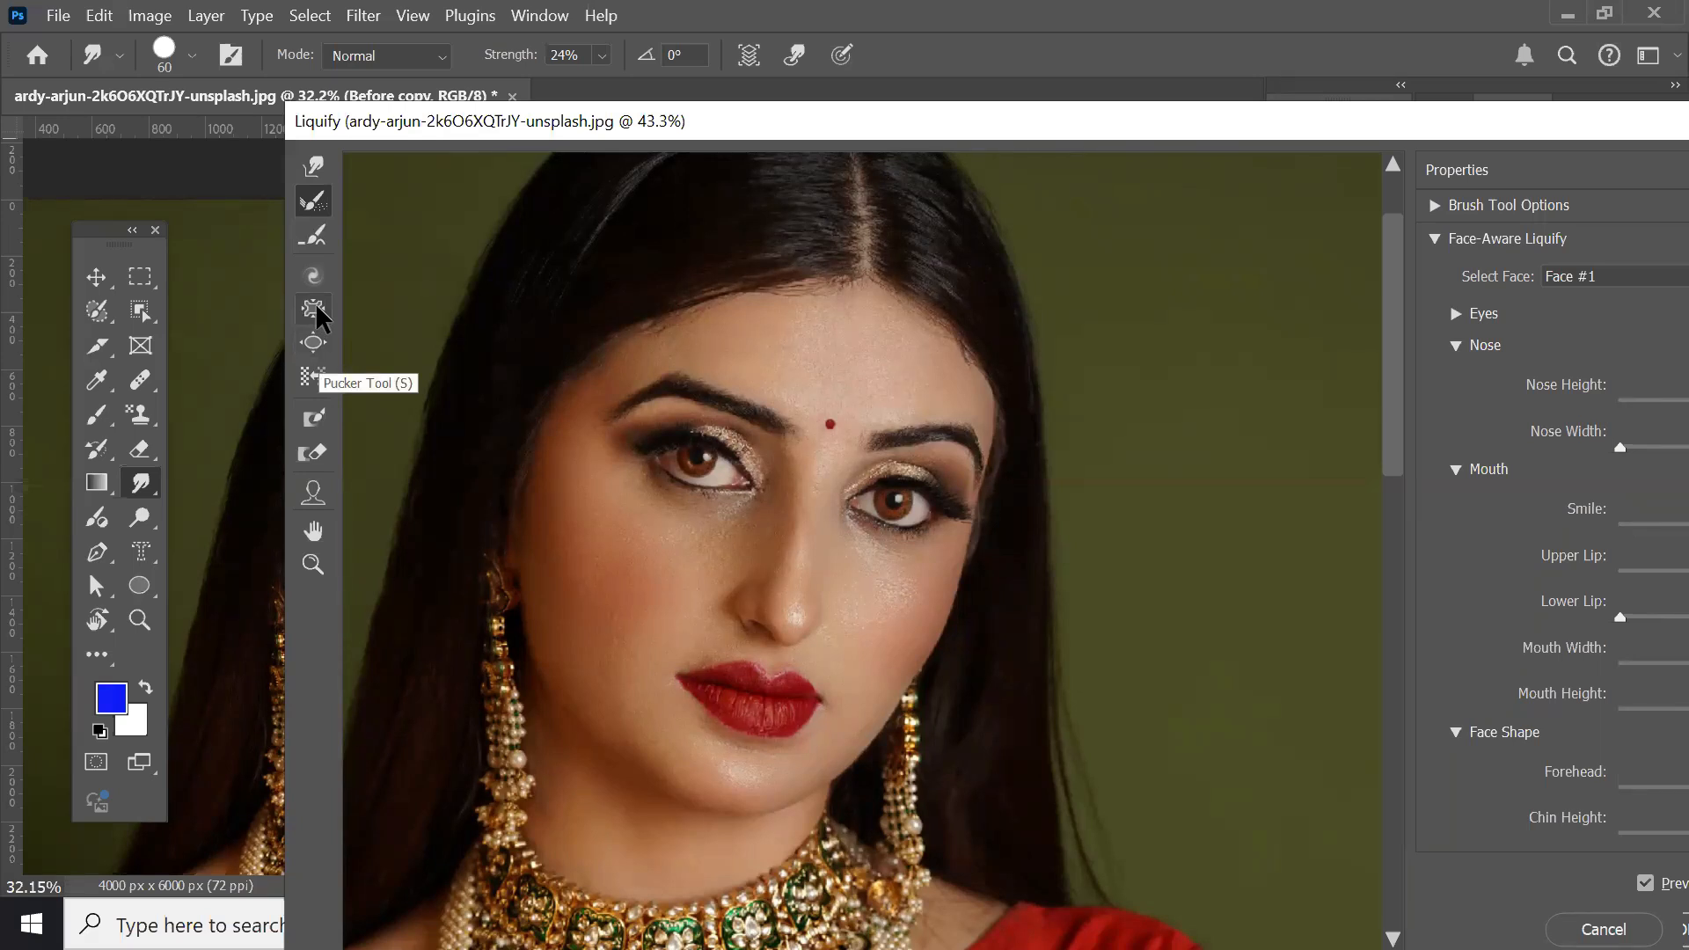
Step: Bloat both eyes with an enlarged Bloat brush, and restore them with the Reconstruct tool
{"action": "left_click", "coordinate": [308, 341]}
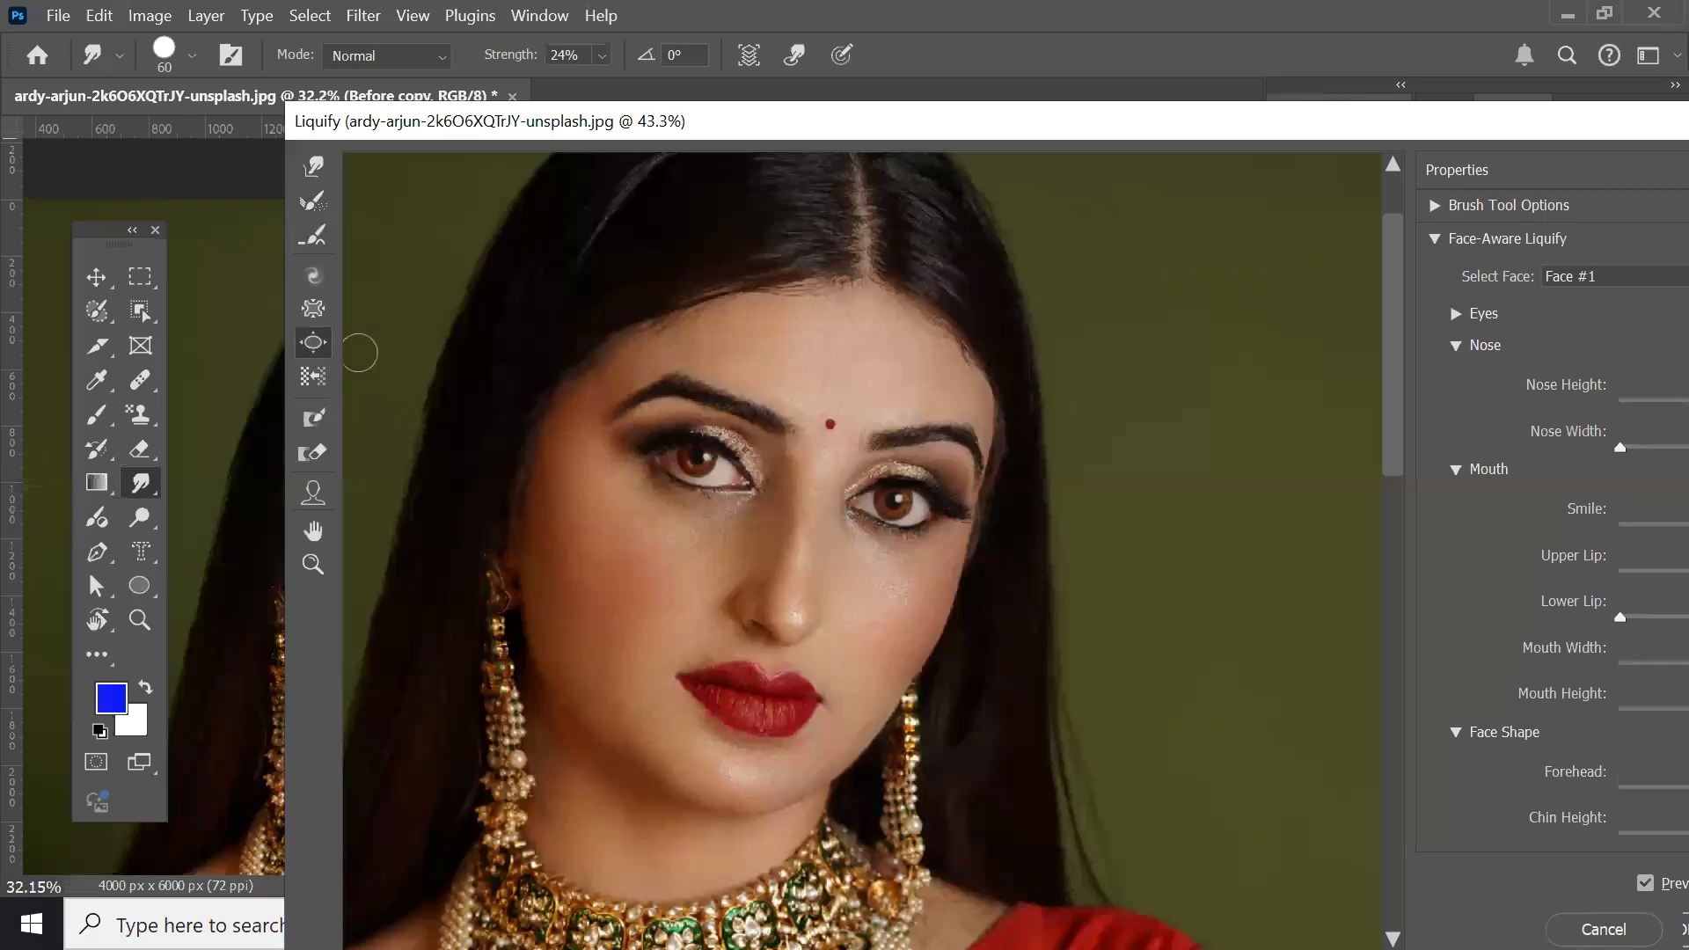
{"action": "key", "text": "bracketright"}
{"action": "key", "text": "bracketright"}
{"action": "key", "text": "bracketright"}
{"action": "key", "text": "bracketright"}
{"action": "key", "text": "bracketright"}
{"action": "key", "text": "bracketright"}
{"action": "key", "text": "bracketright"}
{"action": "key", "text": "bracketright"}
{"action": "key", "text": "bracketright"}
{"action": "key", "text": "bracketright"}
{"action": "key", "text": "bracketright"}
{"action": "left_click_drag", "start_coordinate": [698, 462], "coordinate": [702, 463]}
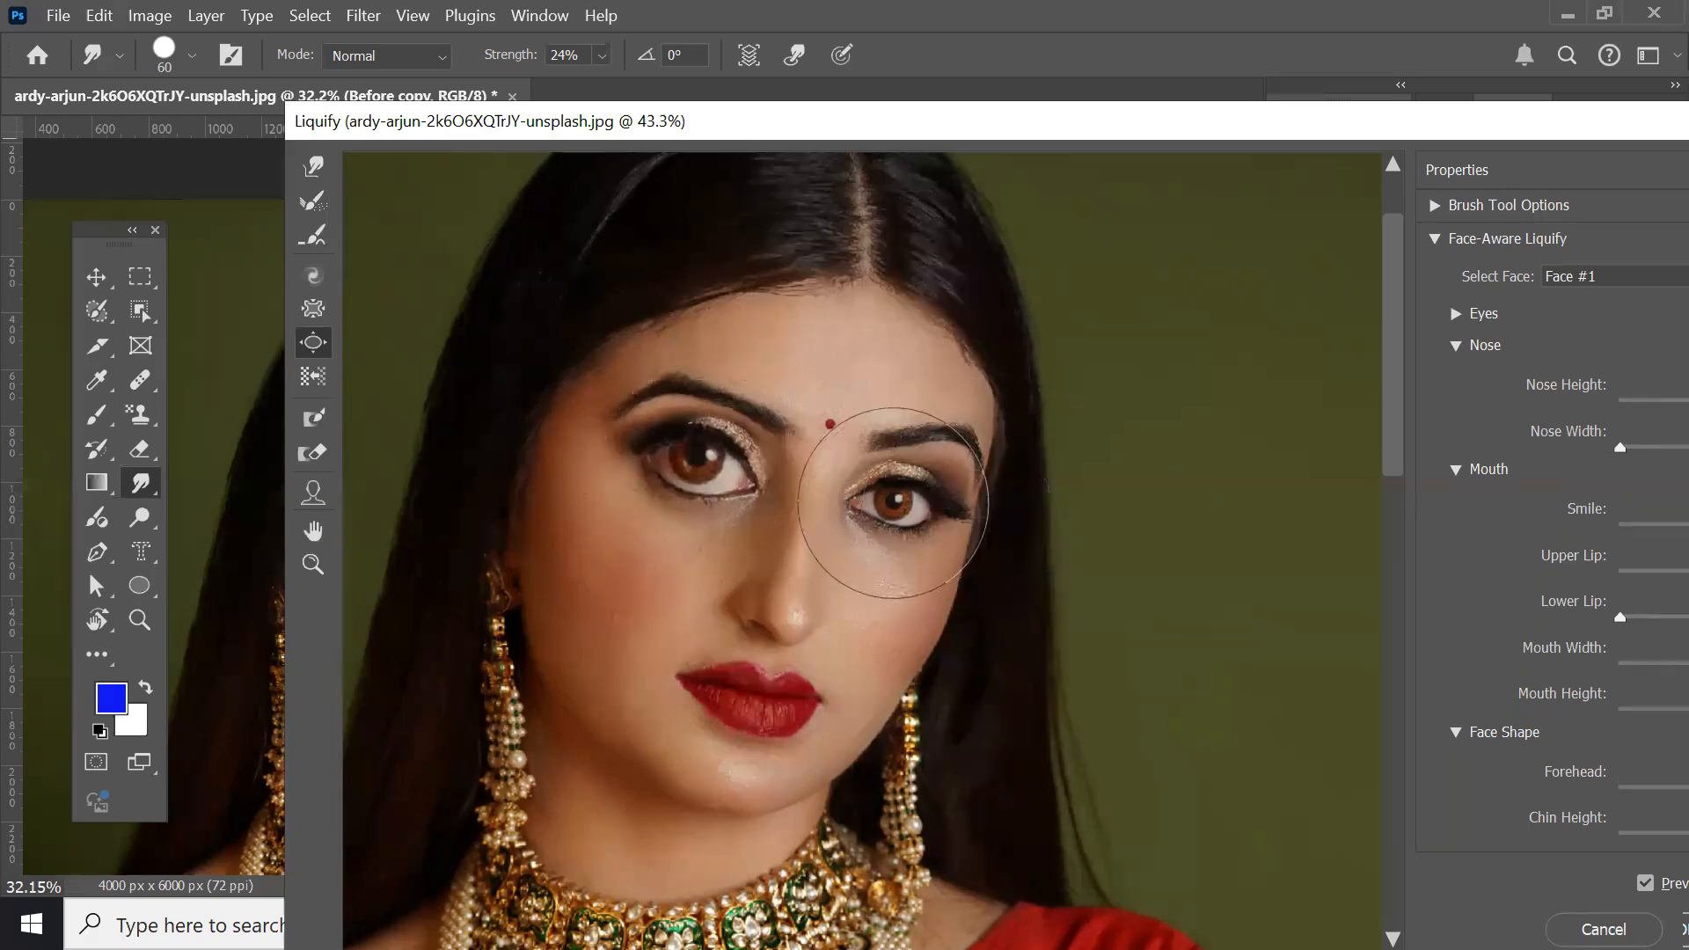
{"action": "left_click_drag", "start_coordinate": [890, 501], "coordinate": [895, 501]}
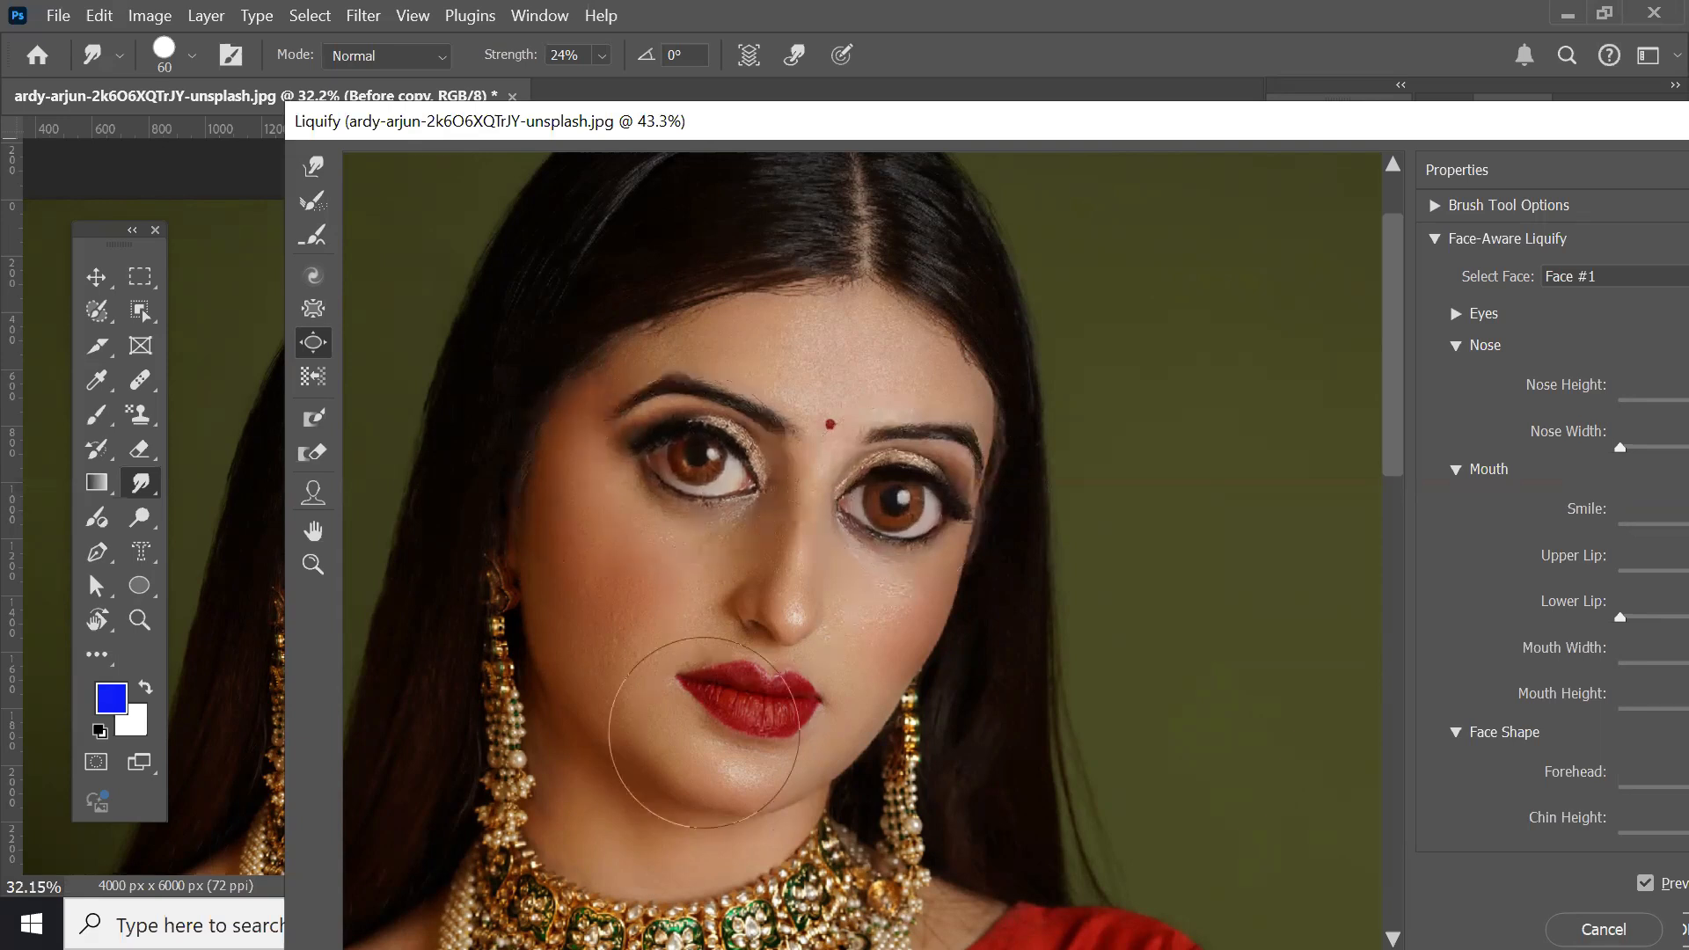
{"action": "left_click", "coordinate": [311, 204]}
{"action": "mouse_move", "coordinate": [710, 378]}
{"action": "left_mouse_down"}
{"action": "mouse_move", "coordinate": [683, 468]}
{"action": "mouse_move", "coordinate": [892, 543]}
{"action": "mouse_move", "coordinate": [996, 557]}
{"action": "mouse_move", "coordinate": [825, 522]}
{"action": "left_mouse_up"}
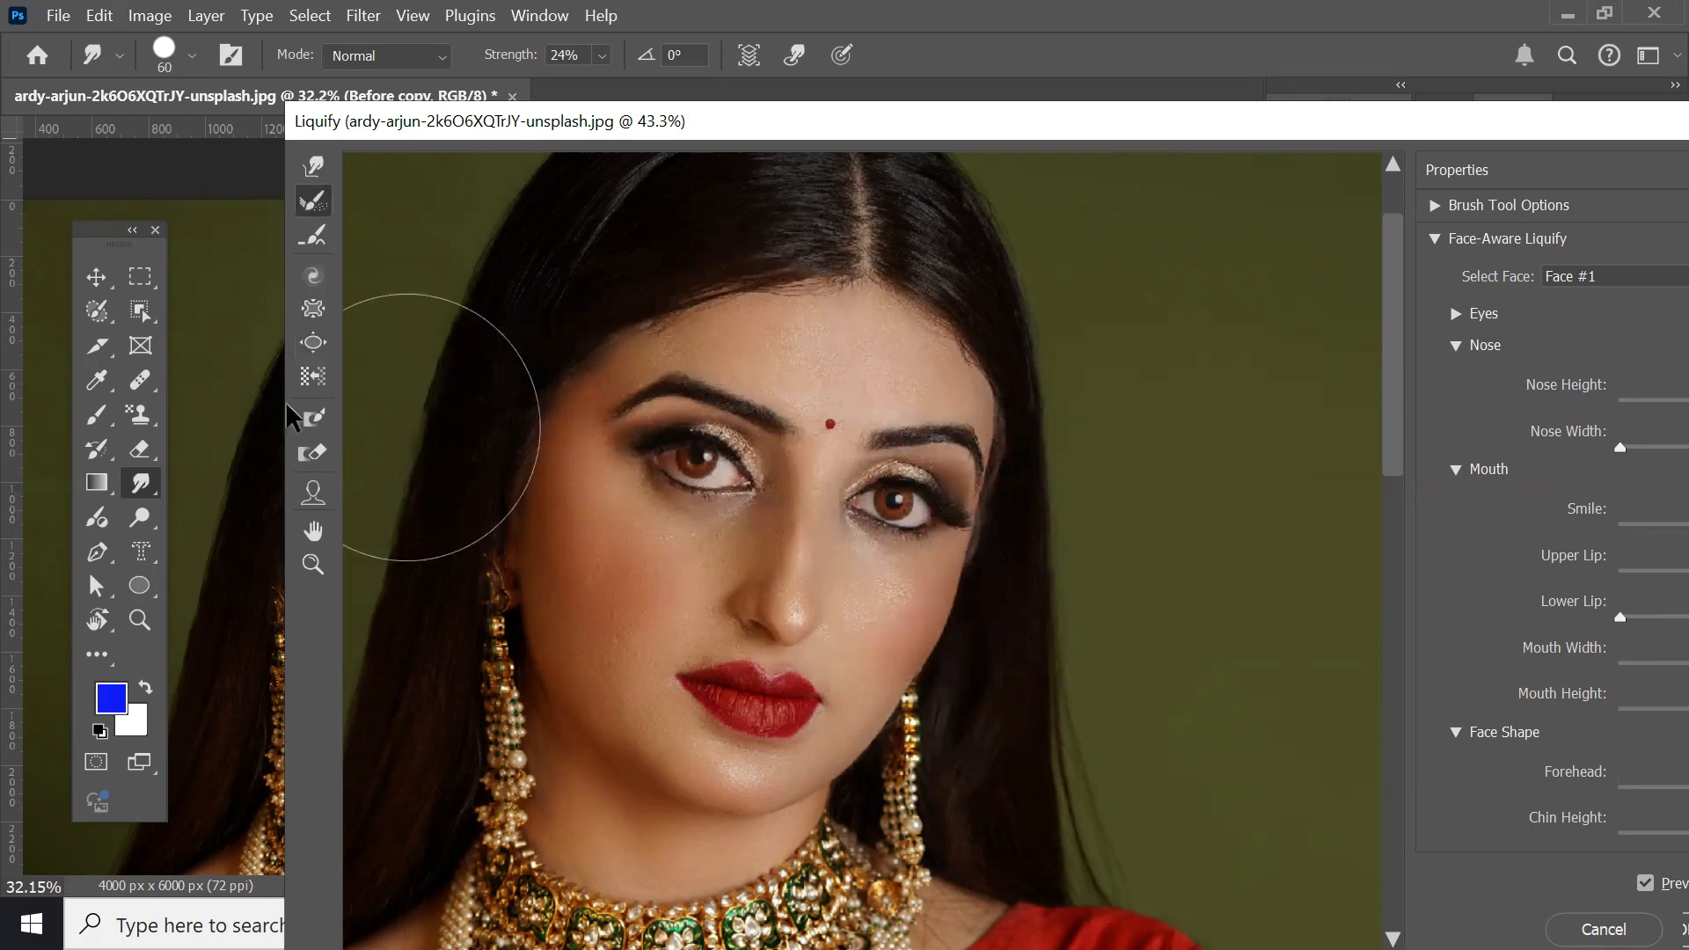
Step: Shrink both eyes with an enlarged Pucker brush, and restore them with the Reconstruct tool
{"action": "left_click", "coordinate": [313, 310]}
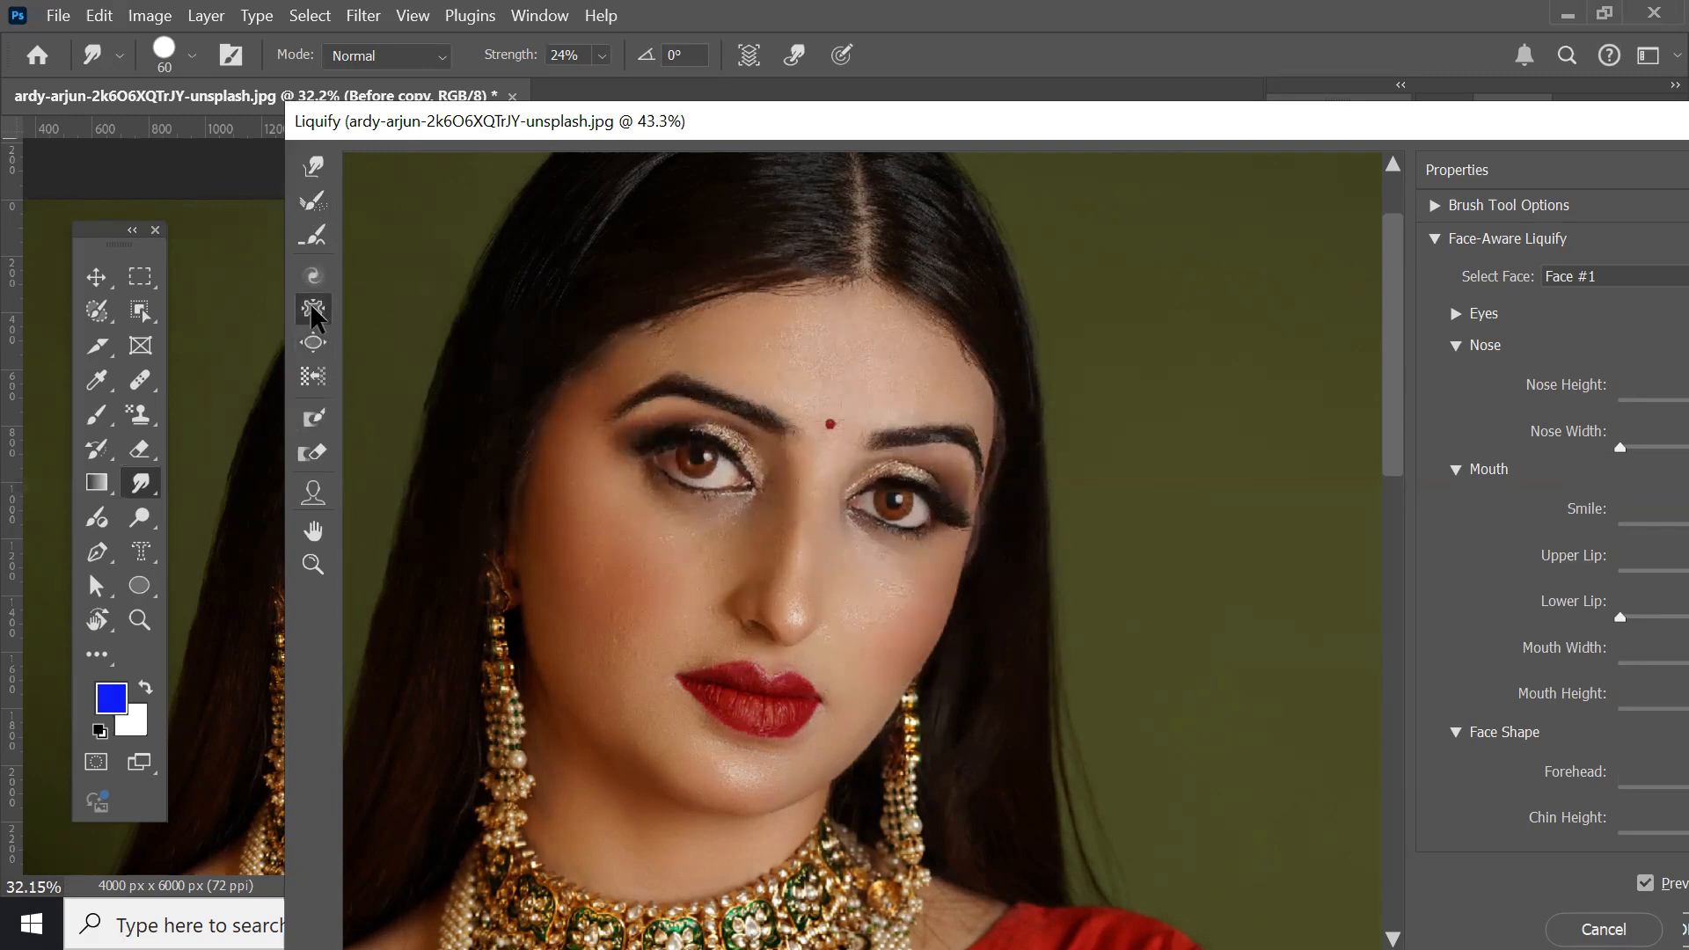
{"action": "key", "text": "bracketright"}
{"action": "key", "text": "bracketright"}
{"action": "key", "text": "bracketright"}
{"action": "key", "text": "bracketright"}
{"action": "key", "text": "bracketright"}
{"action": "key", "text": "bracketright"}
{"action": "key", "text": "bracketright"}
{"action": "key", "text": "bracketright"}
{"action": "left_click_drag", "start_coordinate": [695, 455], "coordinate": [703, 458]}
{"action": "left_click_drag", "start_coordinate": [913, 504], "coordinate": [915, 515]}
{"action": "left_click_drag", "start_coordinate": [689, 461], "coordinate": [682, 461]}
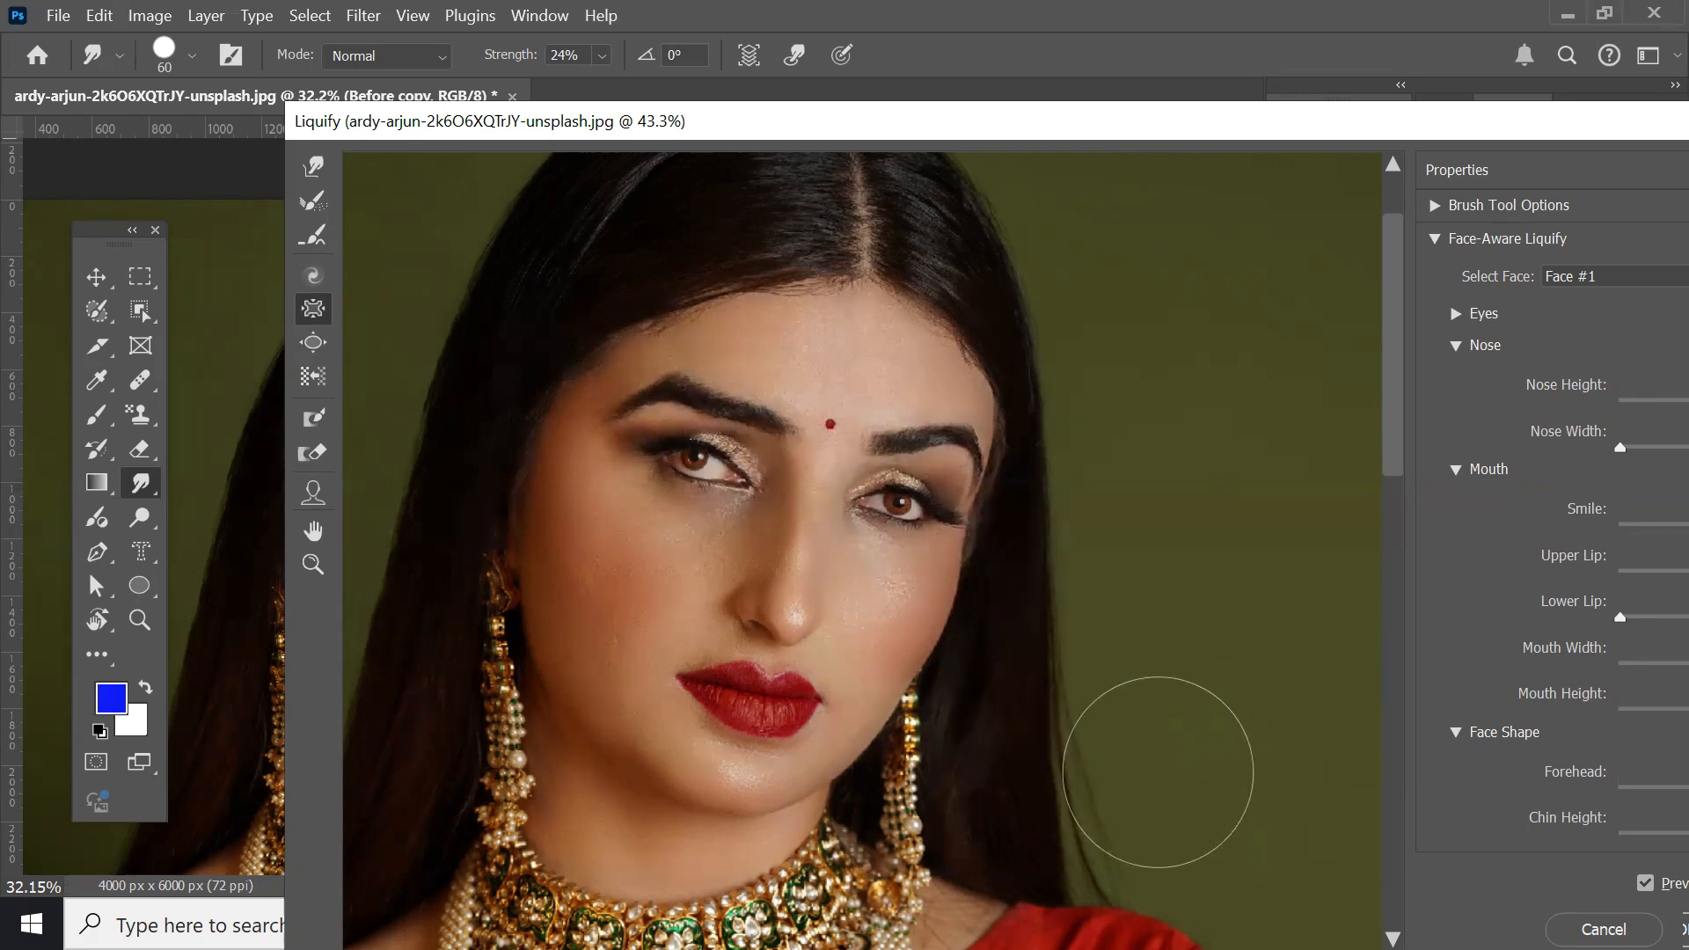
{"action": "left_click", "coordinate": [318, 199]}
{"action": "mouse_move", "coordinate": [720, 372]}
{"action": "left_mouse_down"}
{"action": "mouse_move", "coordinate": [703, 478]}
{"action": "mouse_move", "coordinate": [735, 542]}
{"action": "mouse_move", "coordinate": [959, 503]}
{"action": "mouse_move", "coordinate": [695, 482]}
{"action": "mouse_move", "coordinate": [933, 520]}
{"action": "left_mouse_up"}
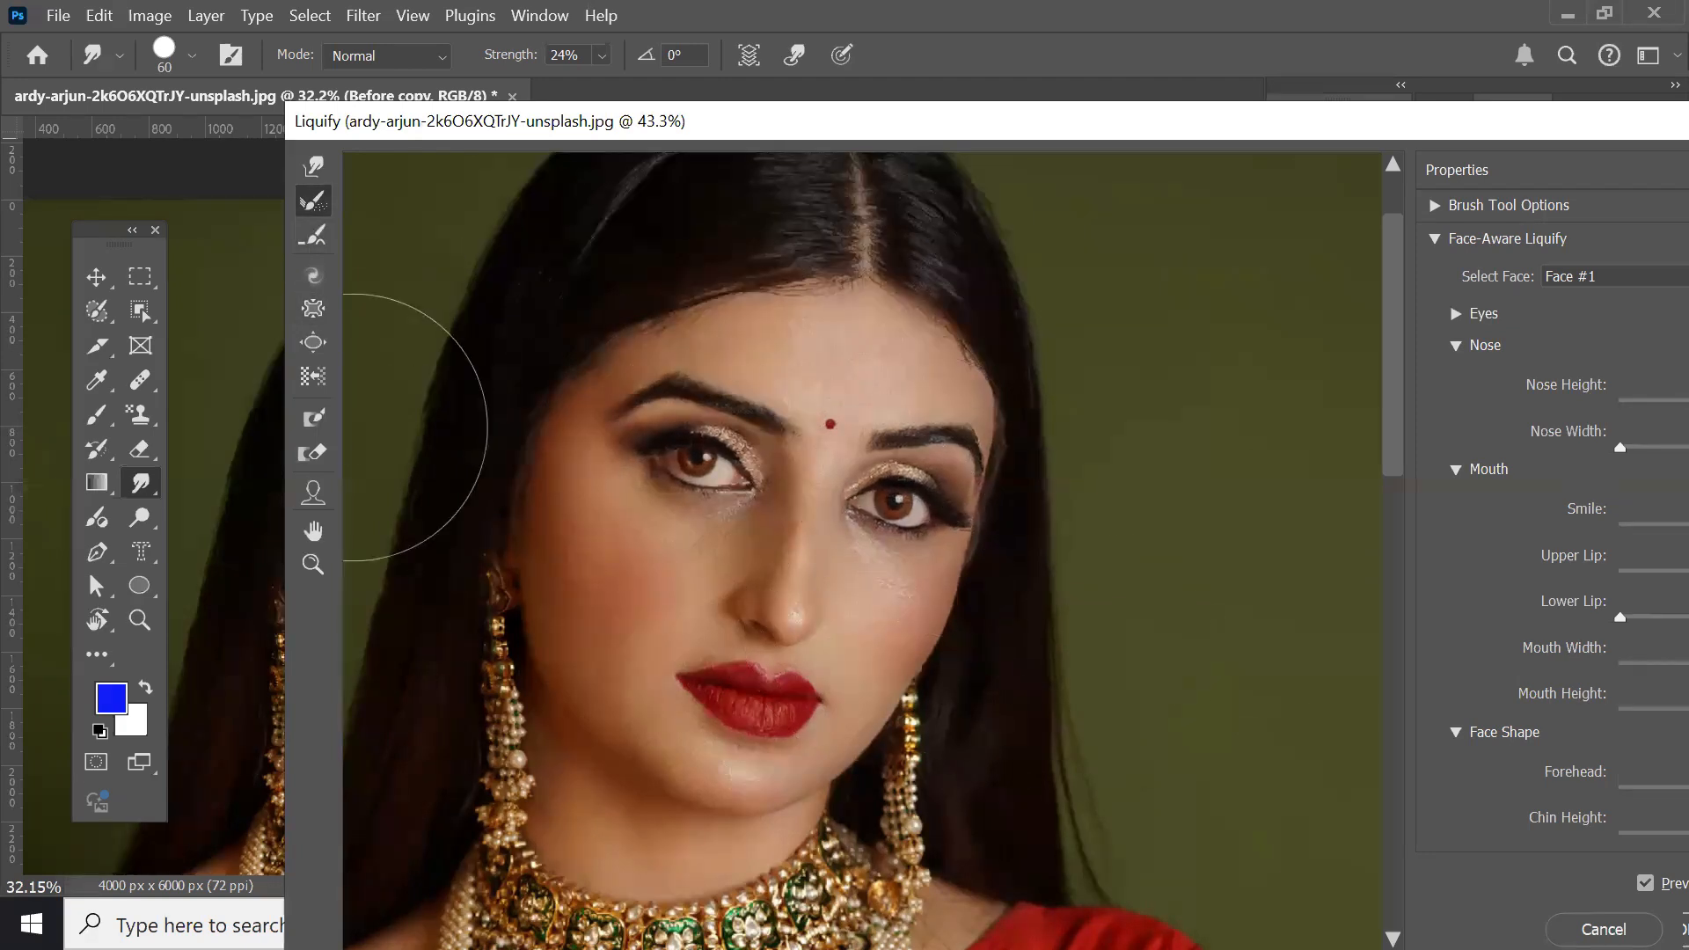
Step: Distort both eyes and the forehead dot with an enlarged Push Left brush
{"action": "left_click", "coordinate": [316, 370]}
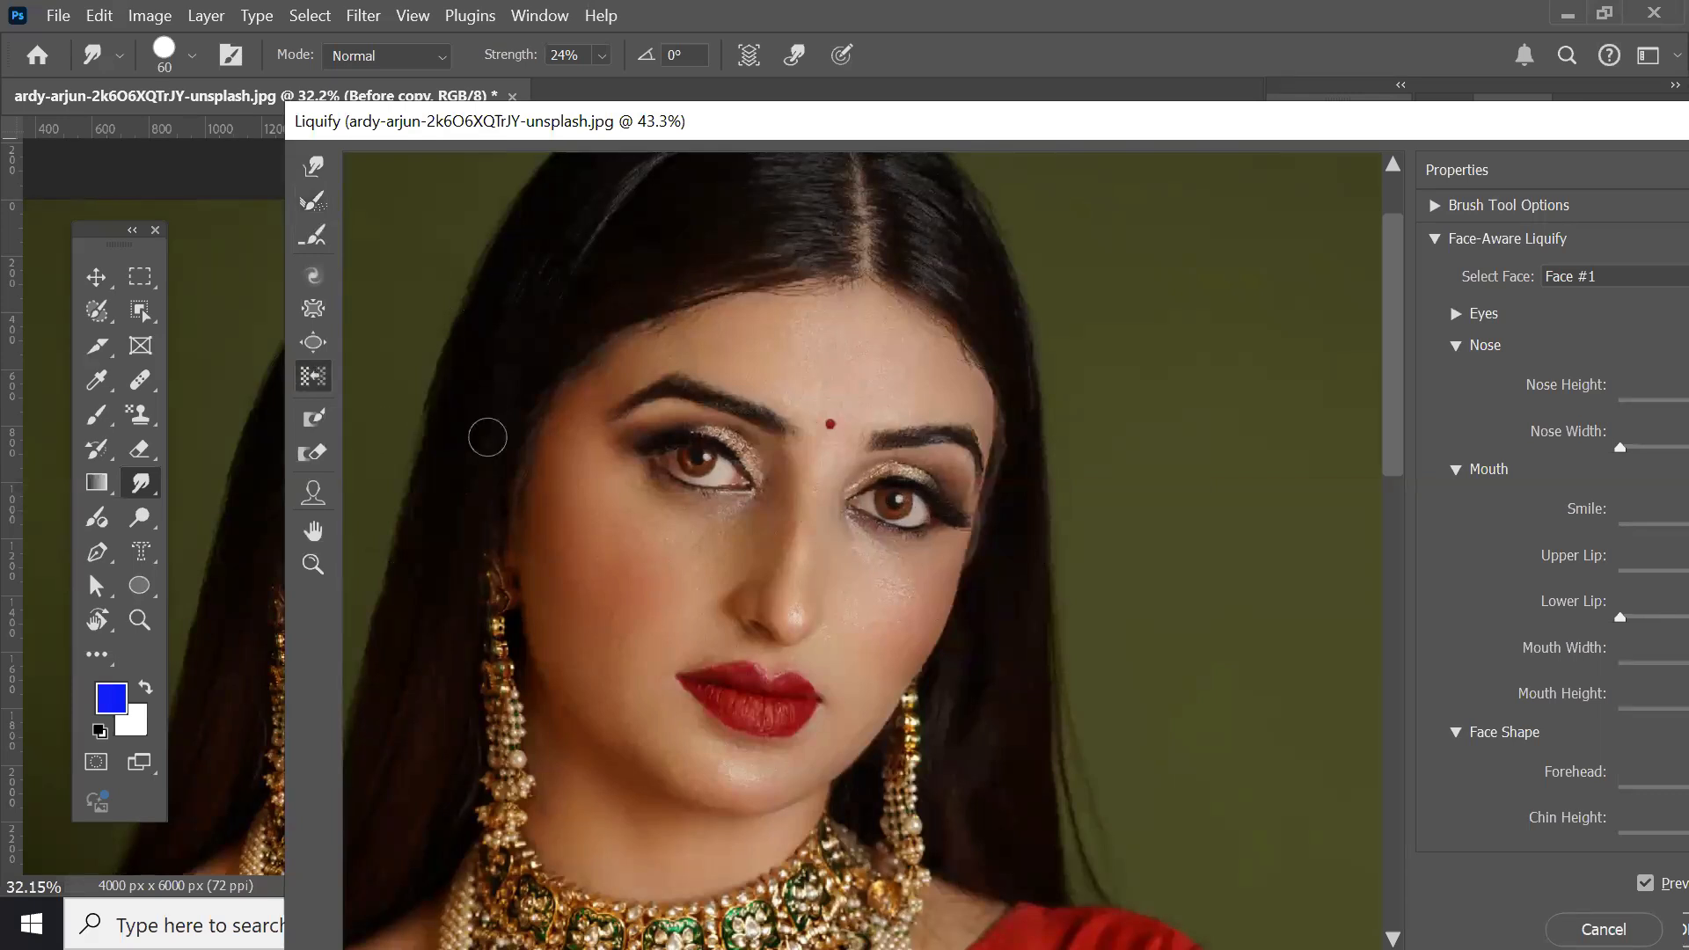
{"action": "key", "text": "bracketright"}
{"action": "key", "text": "bracketright"}
{"action": "key", "text": "bracketright"}
{"action": "key", "text": "bracketright"}
{"action": "key", "text": "bracketright"}
{"action": "key", "text": "bracketright"}
{"action": "key", "text": "bracketright"}
{"action": "key", "text": "bracketright"}
{"action": "key", "text": "bracketright"}
{"action": "key", "text": "bracketright"}
{"action": "mouse_move", "coordinate": [488, 472]}
{"action": "left_mouse_down"}
{"action": "mouse_move", "coordinate": [584, 528]}
{"action": "mouse_move", "coordinate": [773, 426]}
{"action": "mouse_move", "coordinate": [844, 457]}
{"action": "mouse_move", "coordinate": [928, 516]}
{"action": "mouse_move", "coordinate": [858, 647]}
{"action": "mouse_move", "coordinate": [822, 668]}
{"action": "left_mouse_up"}
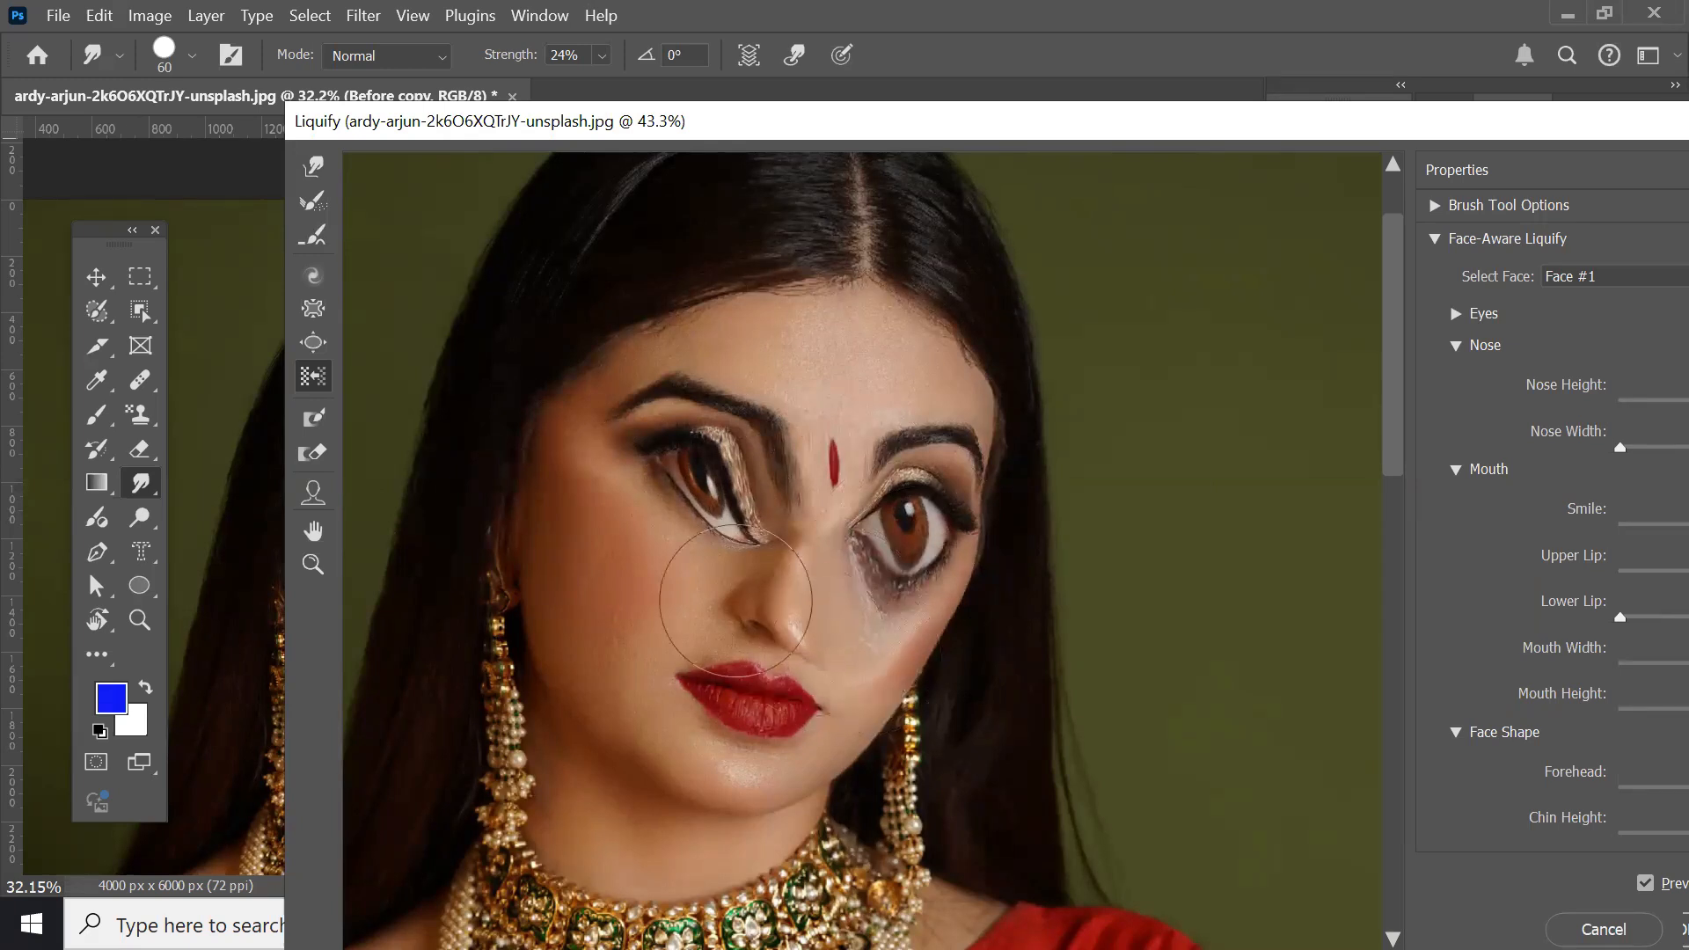
Step: Warp the eyes, nose and forehead heavily with Forward Warp, and restore the face with the Reconstruct tool
{"action": "left_click", "coordinate": [312, 166]}
{"action": "mouse_move", "coordinate": [652, 338]}
{"action": "left_mouse_down"}
{"action": "mouse_move", "coordinate": [726, 332]}
{"action": "mouse_move", "coordinate": [787, 510]}
{"action": "mouse_move", "coordinate": [915, 490]}
{"action": "left_mouse_up"}
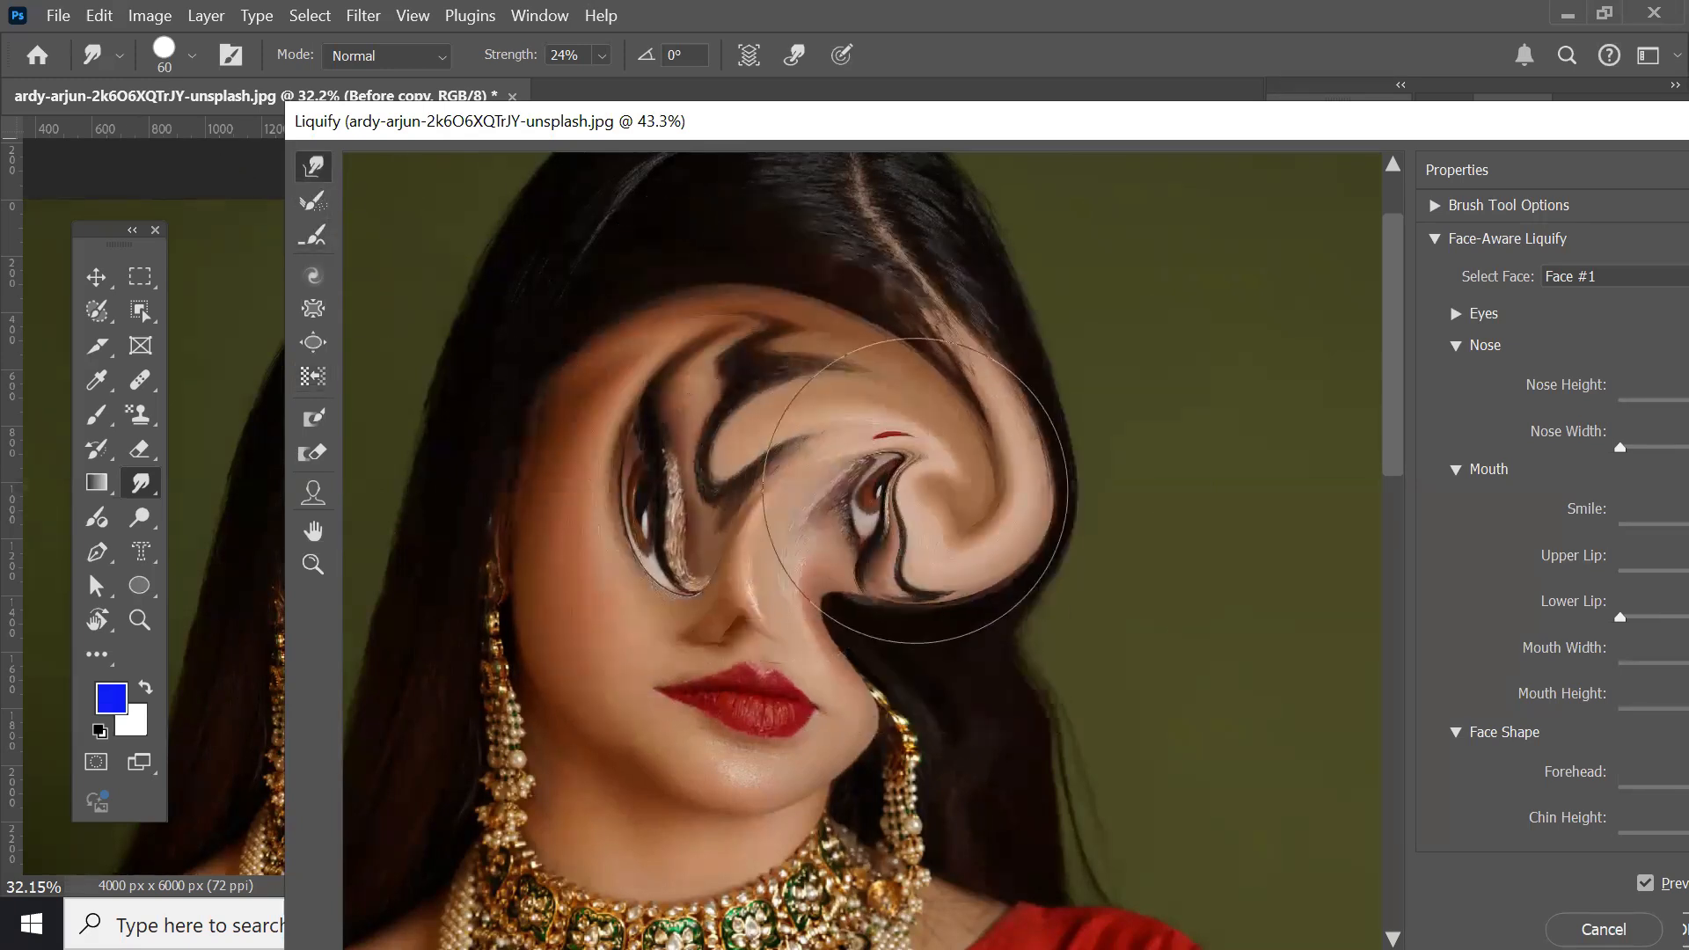
{"action": "left_click", "coordinate": [315, 204]}
{"action": "mouse_move", "coordinate": [607, 341]}
{"action": "left_mouse_down"}
{"action": "mouse_move", "coordinate": [671, 633]}
{"action": "mouse_move", "coordinate": [634, 482]}
{"action": "mouse_move", "coordinate": [465, 660]}
{"action": "mouse_move", "coordinate": [707, 466]}
{"action": "mouse_move", "coordinate": [735, 300]}
{"action": "mouse_move", "coordinate": [887, 376]}
{"action": "mouse_move", "coordinate": [954, 343]}
{"action": "mouse_move", "coordinate": [929, 544]}
{"action": "mouse_move", "coordinate": [531, 562]}
{"action": "mouse_move", "coordinate": [898, 559]}
{"action": "mouse_move", "coordinate": [677, 592]}
{"action": "mouse_move", "coordinate": [647, 611]}
{"action": "mouse_move", "coordinate": [669, 690]}
{"action": "left_mouse_up"}
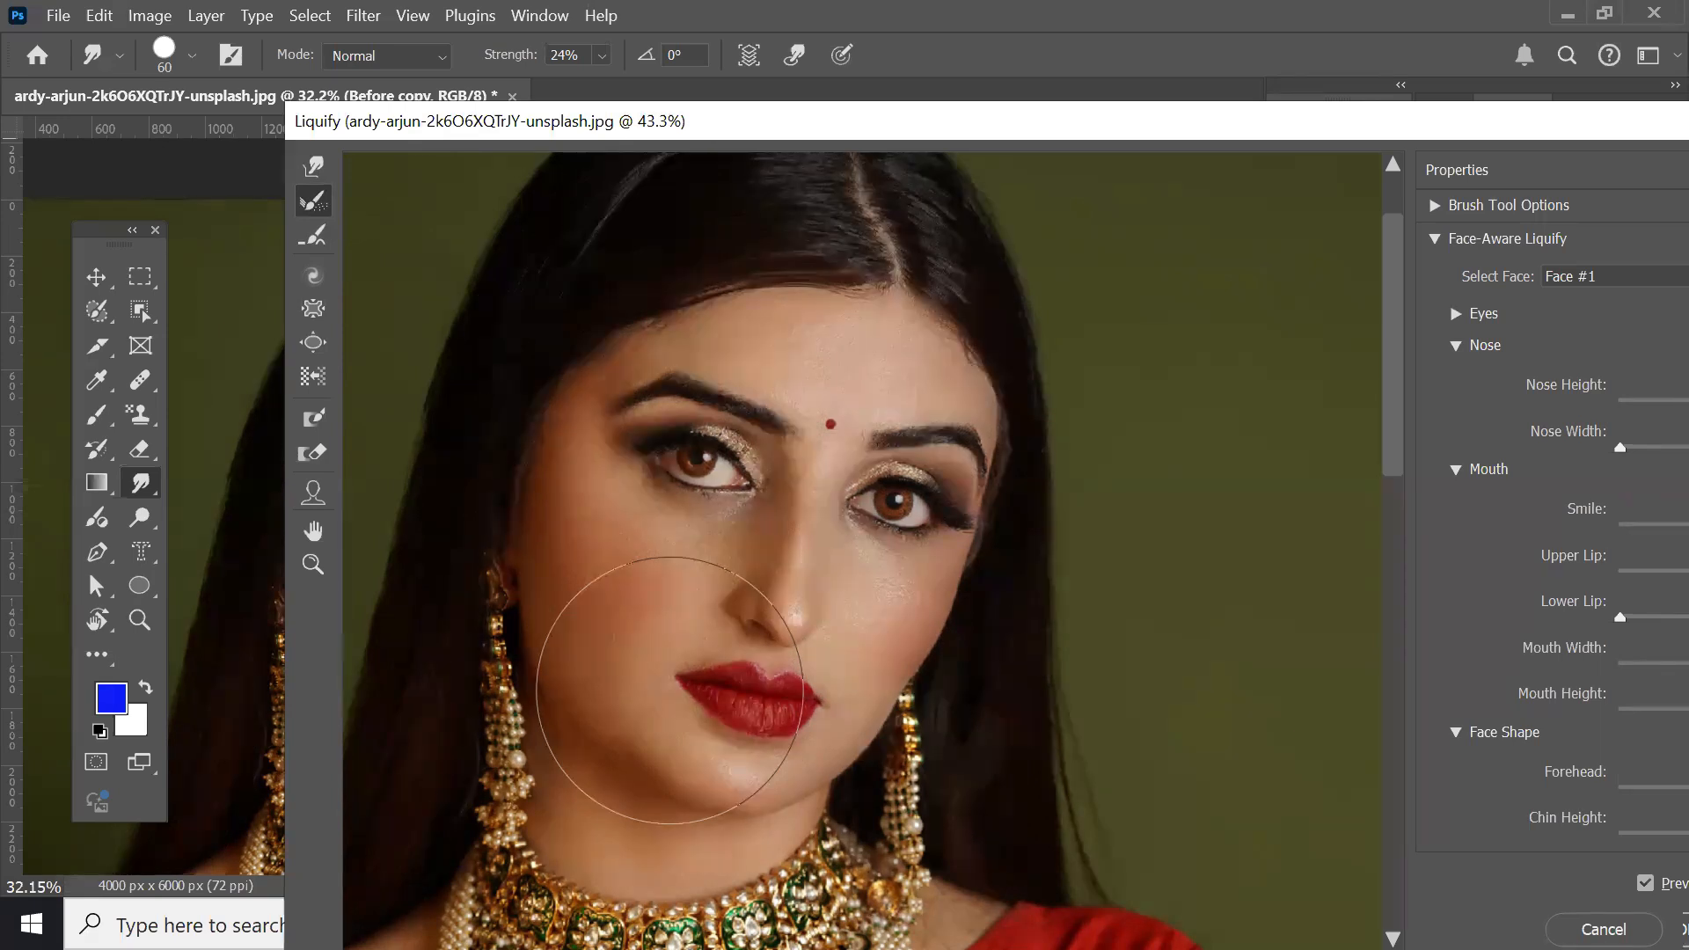
Step: Protect the face and hair on the picture's left by painting over them with an enlarged Freeze Mask brush
{"action": "left_click", "coordinate": [315, 419]}
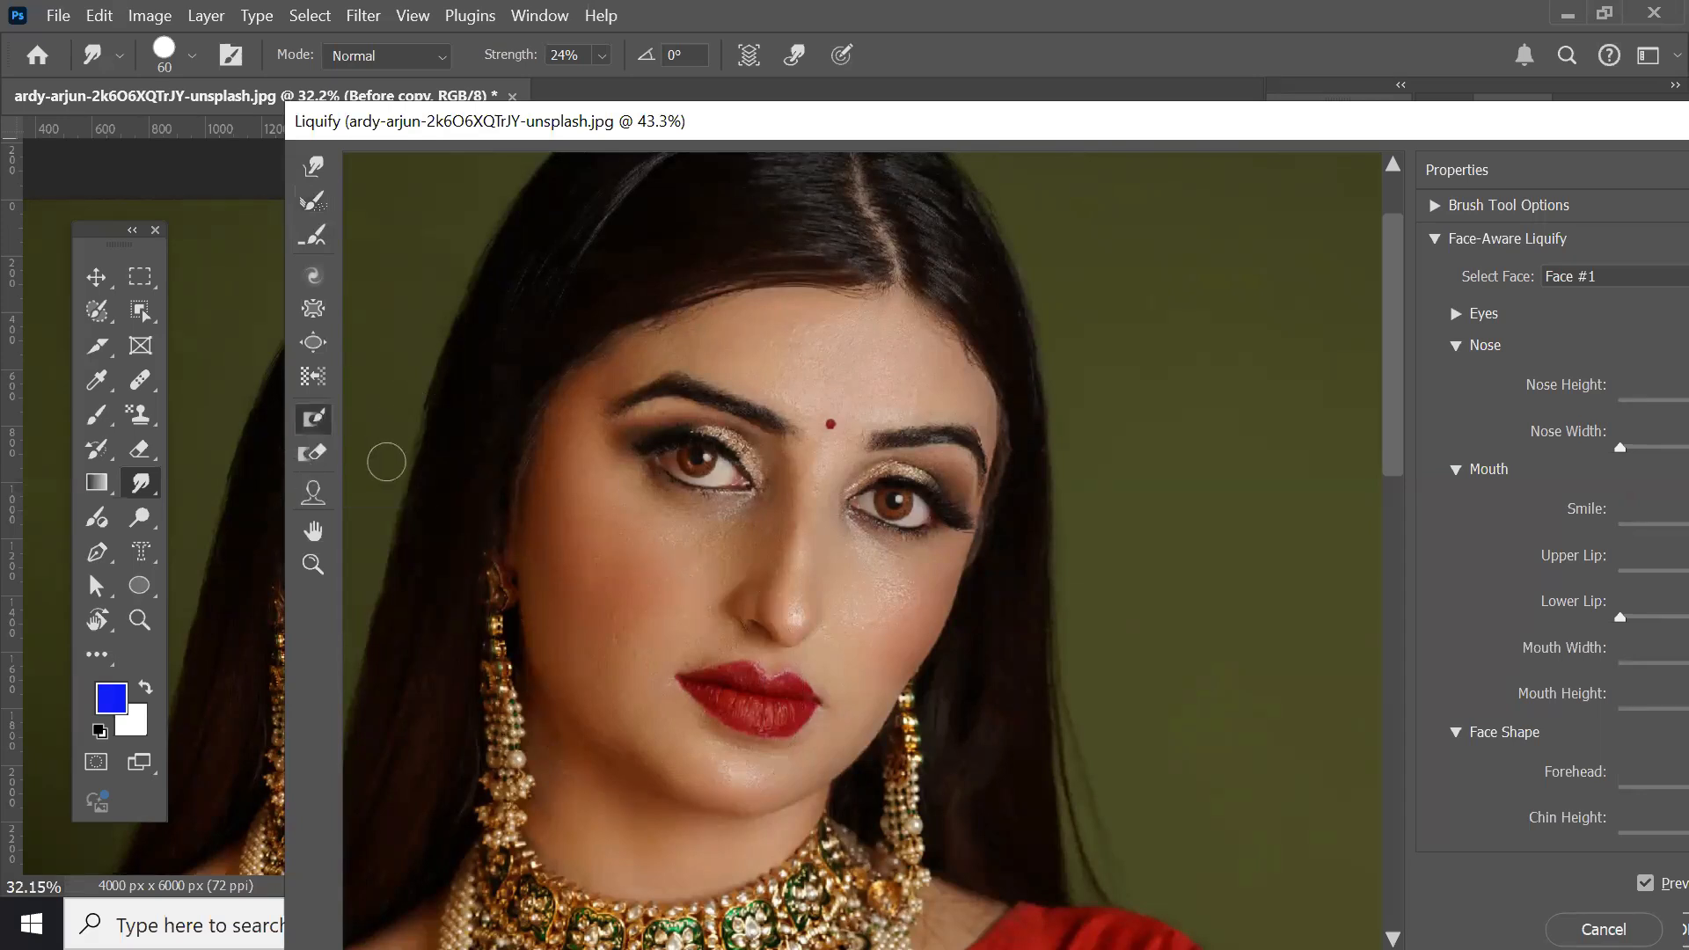
{"action": "key", "text": "bracketright"}
{"action": "key", "text": "bracketright"}
{"action": "key", "text": "bracketright"}
{"action": "key", "text": "bracketright"}
{"action": "key", "text": "bracketright"}
{"action": "key", "text": "bracketright"}
{"action": "key", "text": "bracketright"}
{"action": "key", "text": "bracketright"}
{"action": "key", "text": "bracketright"}
{"action": "key", "text": "bracketright"}
{"action": "key", "text": "bracketright"}
{"action": "key", "text": "bracketright"}
{"action": "key", "text": "bracketright"}
{"action": "key", "text": "bracketright"}
{"action": "key", "text": "bracketright"}
{"action": "key", "text": "bracketright"}
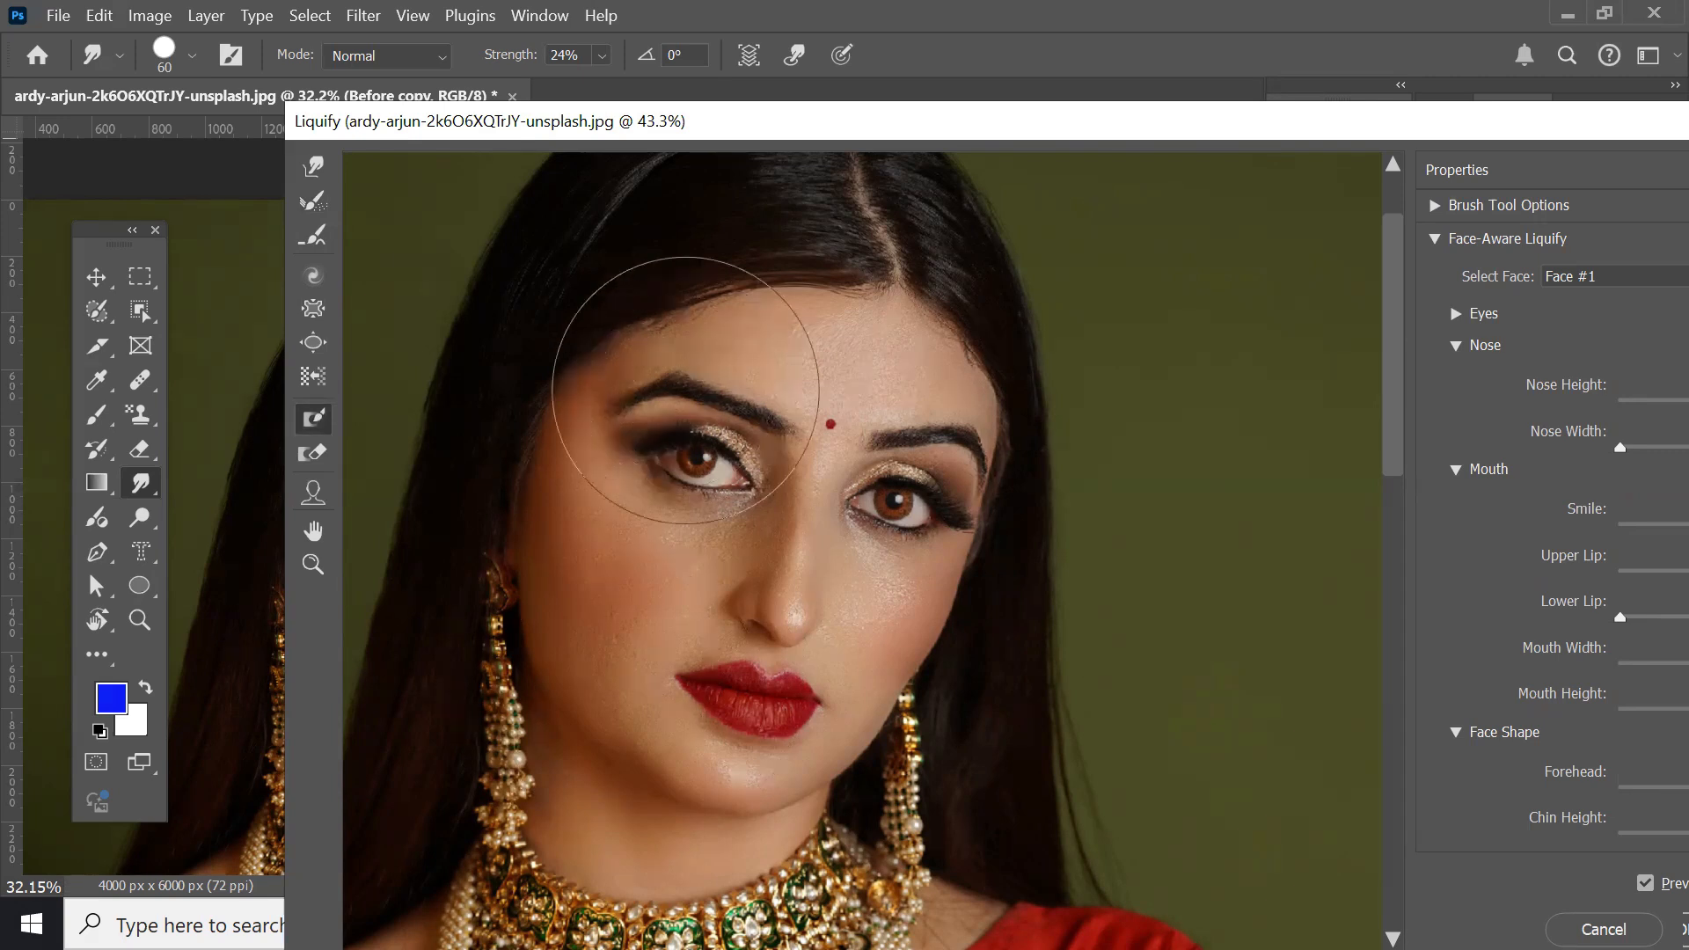
{"action": "mouse_move", "coordinate": [621, 366]}
{"action": "left_mouse_down"}
{"action": "mouse_move", "coordinate": [566, 452]}
{"action": "mouse_move", "coordinate": [490, 735]}
{"action": "mouse_move", "coordinate": [649, 596]}
{"action": "mouse_move", "coordinate": [603, 140]}
{"action": "mouse_move", "coordinate": [678, 176]}
{"action": "left_mouse_up"}
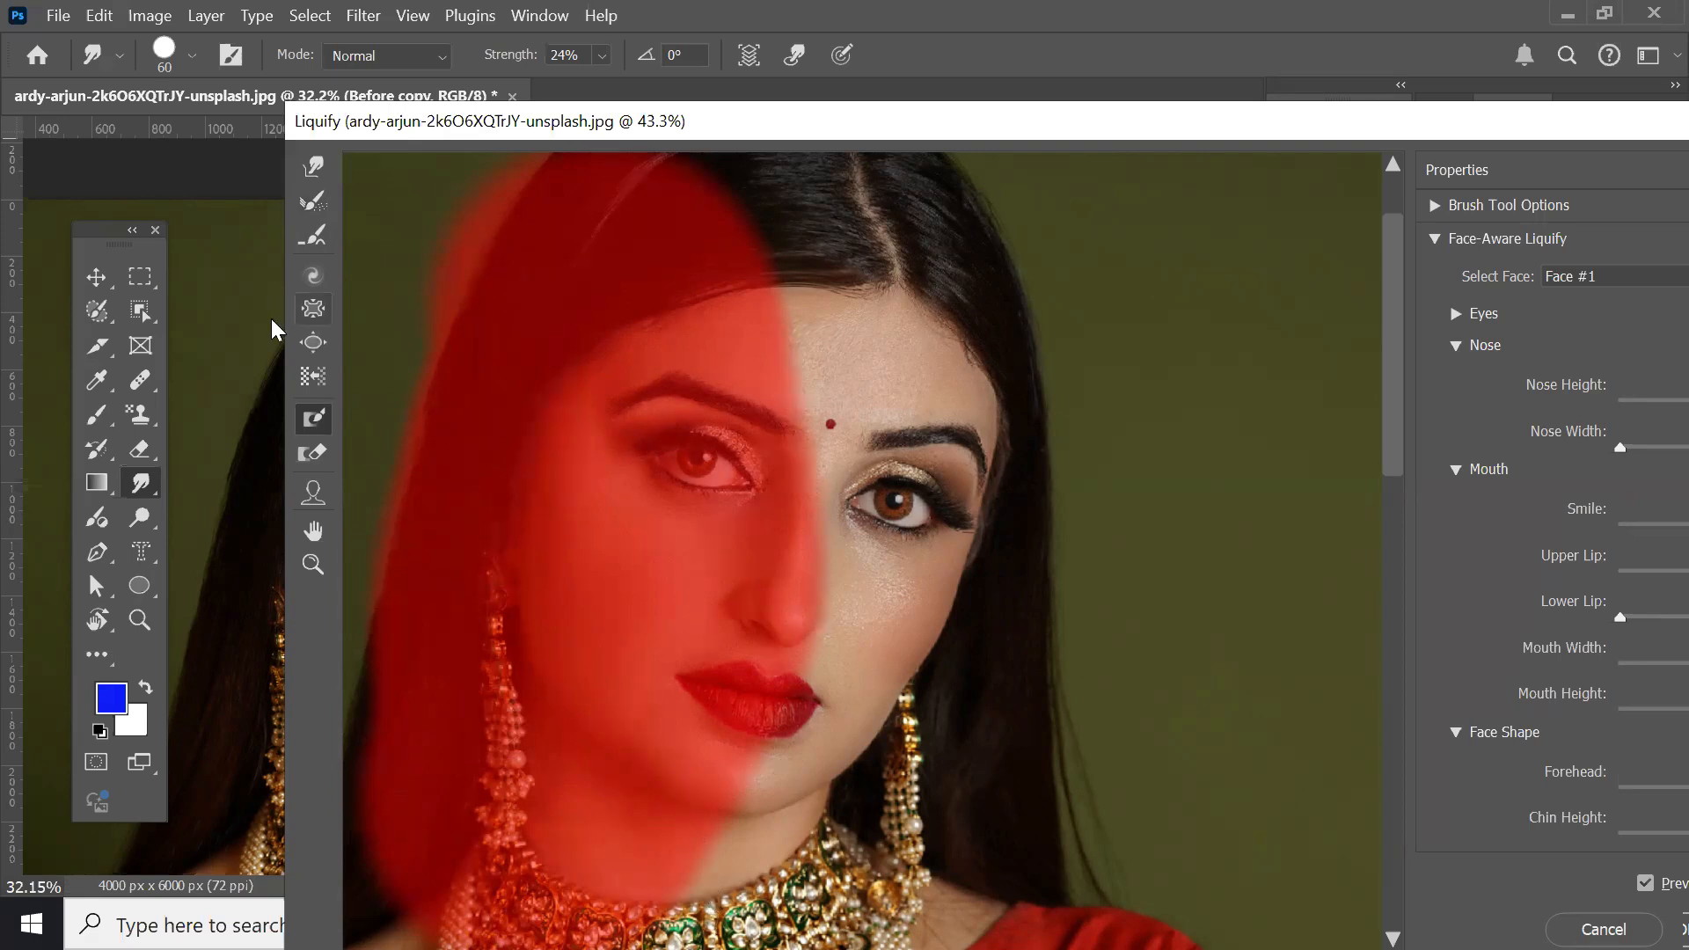
Step: Slim the unfrozen cheek, temple and hair on the picture's right by pushing them inward with Forward Warp
{"action": "left_click", "coordinate": [316, 165]}
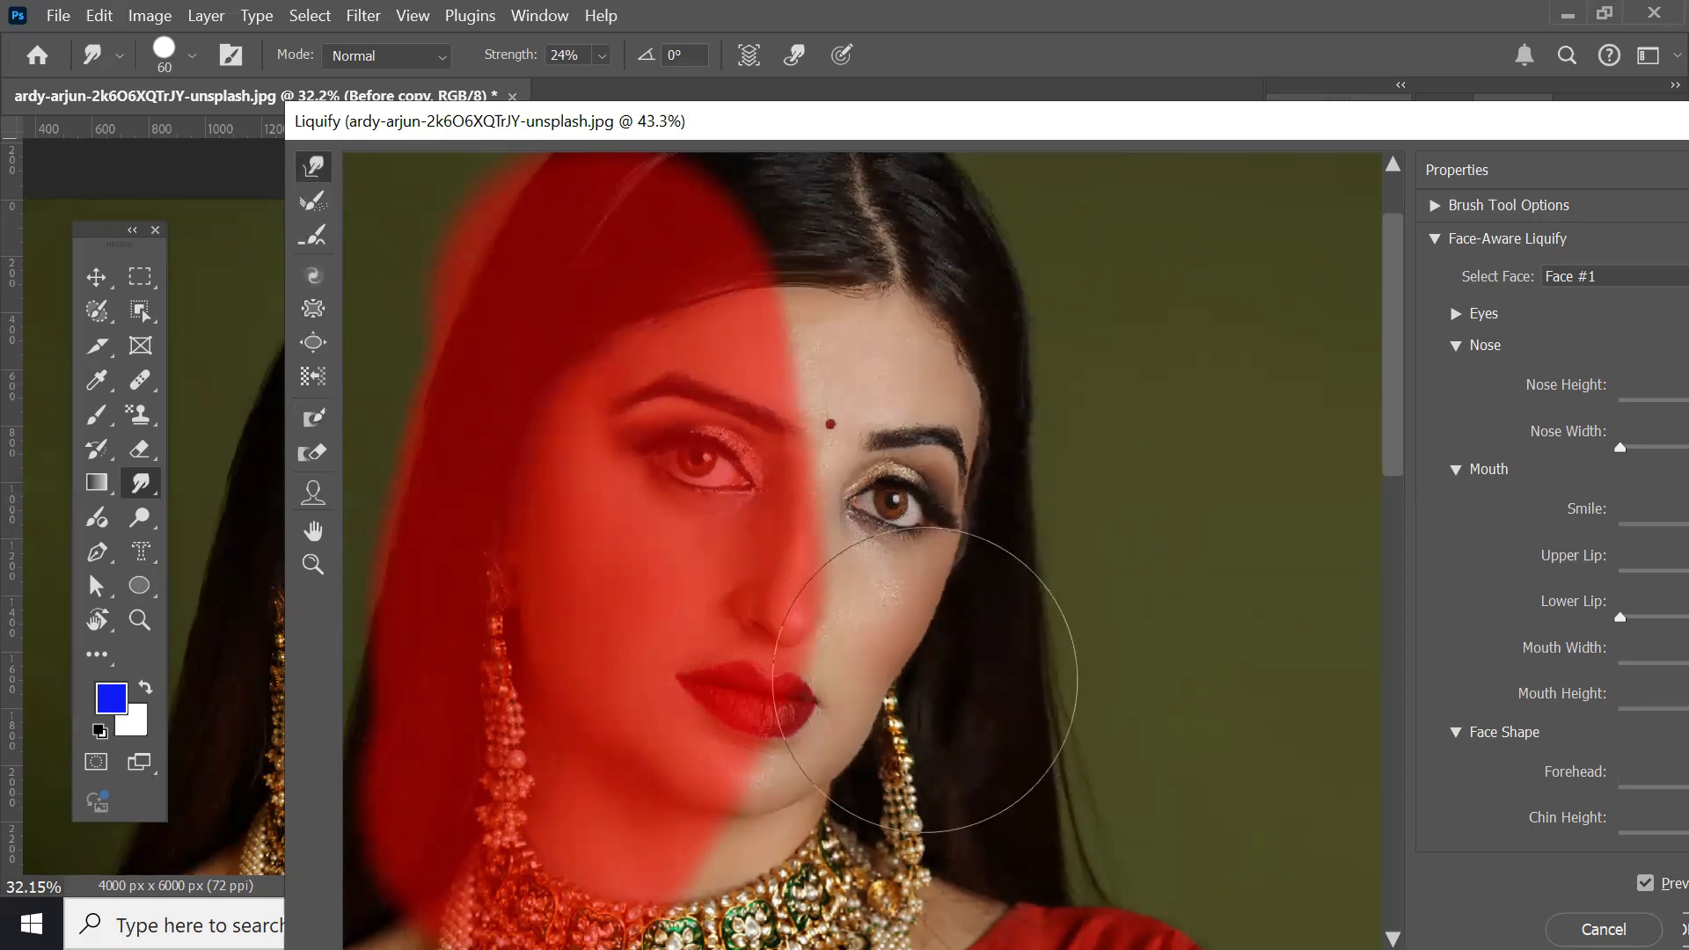
{"action": "left_click_drag", "start_coordinate": [937, 682], "coordinate": [909, 662]}
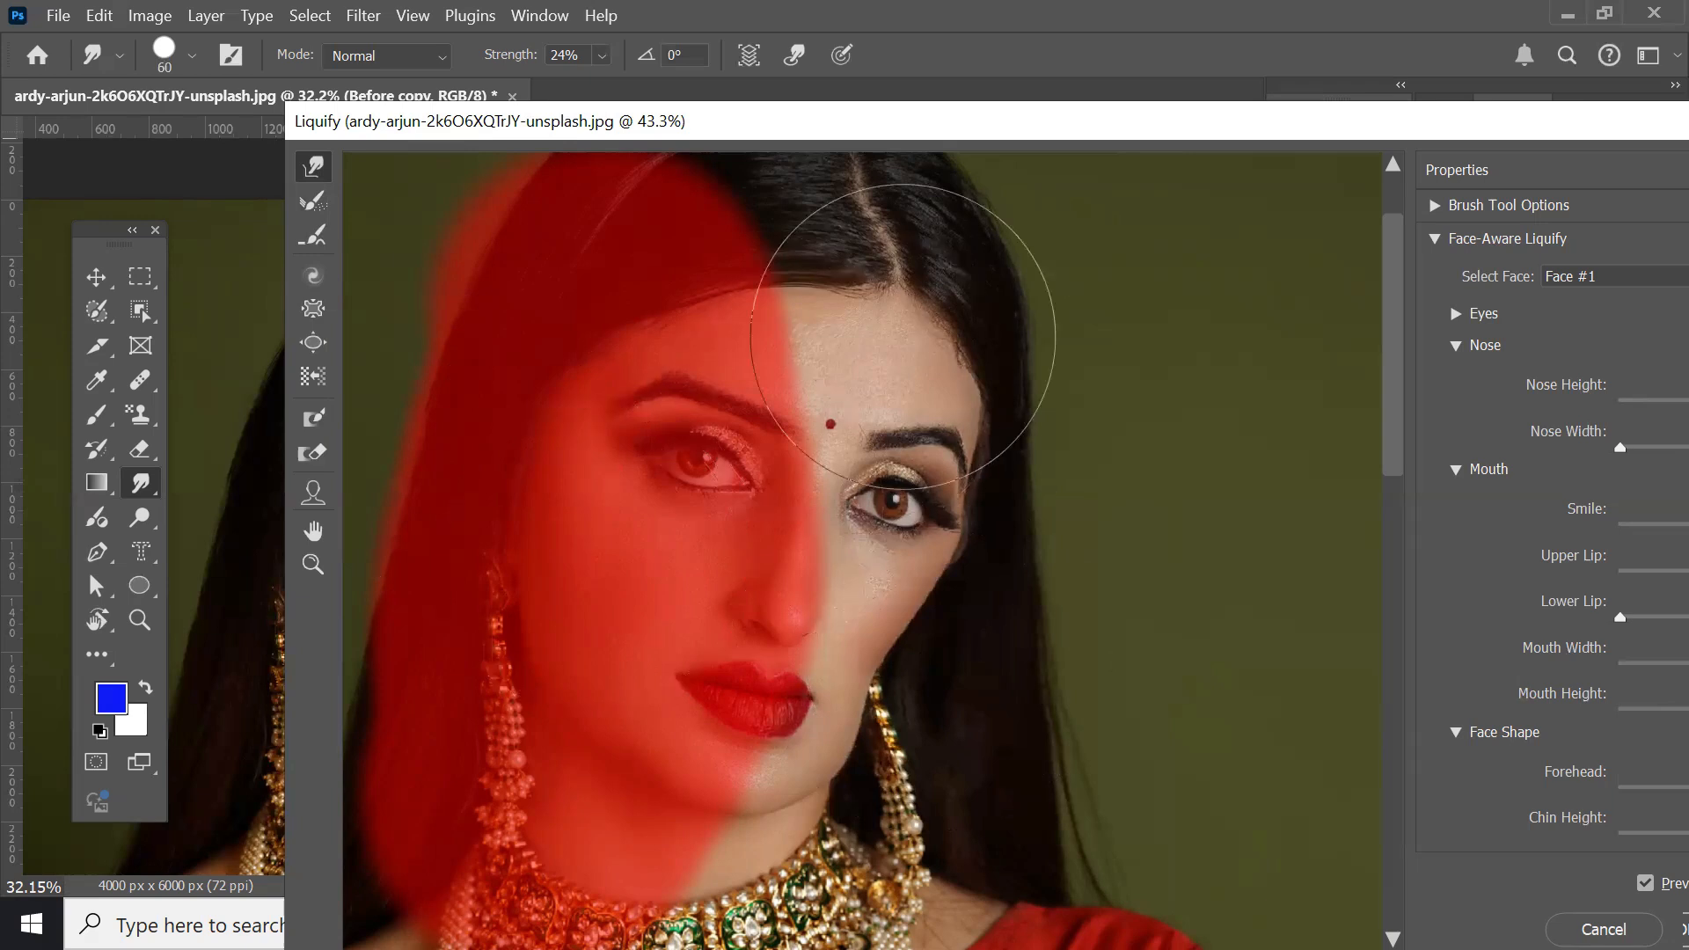
{"action": "left_click_drag", "start_coordinate": [991, 294], "coordinate": [968, 302]}
{"action": "left_click_drag", "start_coordinate": [1011, 440], "coordinate": [983, 441]}
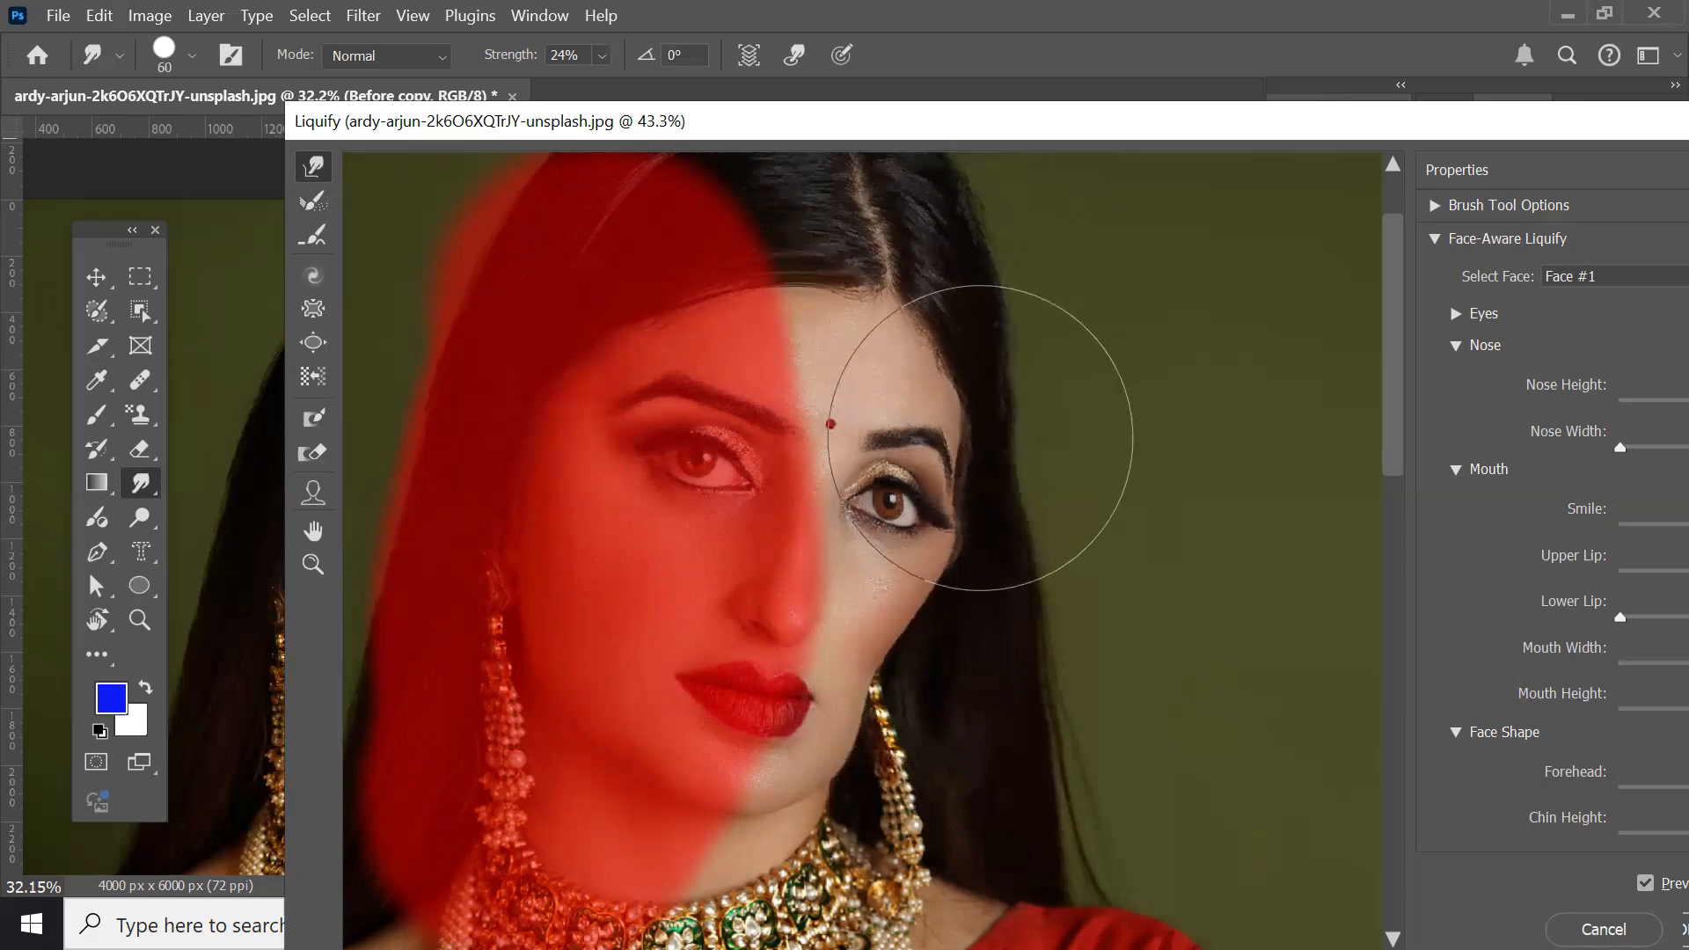
{"action": "left_click_drag", "start_coordinate": [988, 554], "coordinate": [963, 553]}
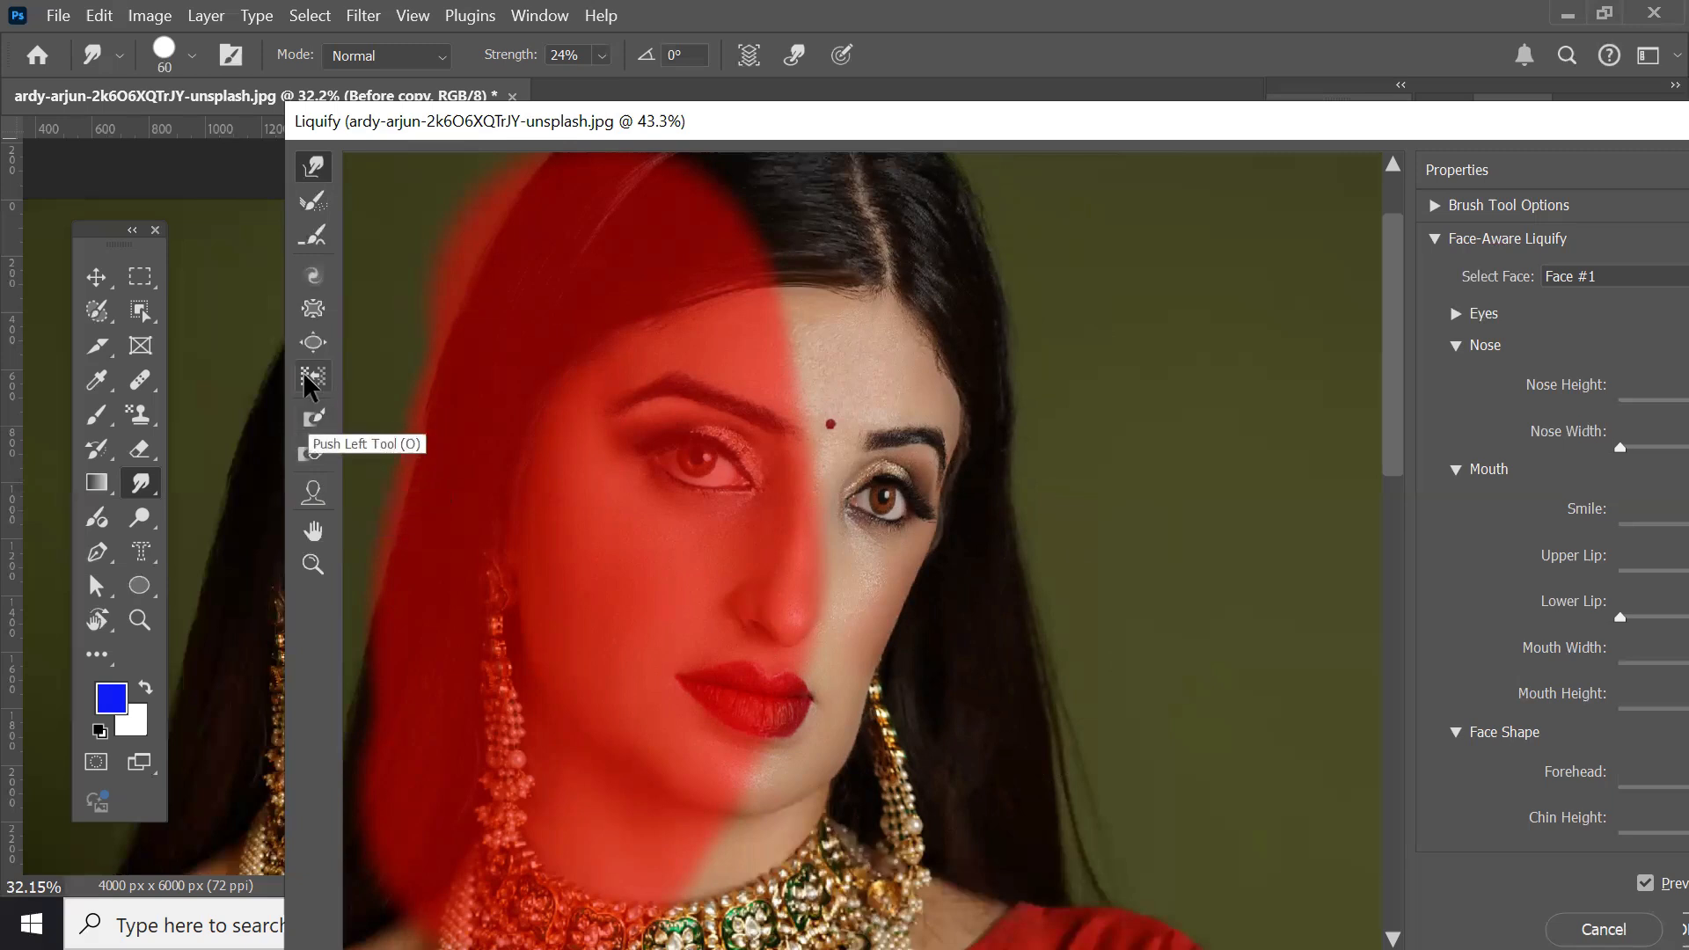
Step: Erase the red freeze mask from the face and hair with an enlarged Thaw Mask brush
{"action": "left_click", "coordinate": [313, 453]}
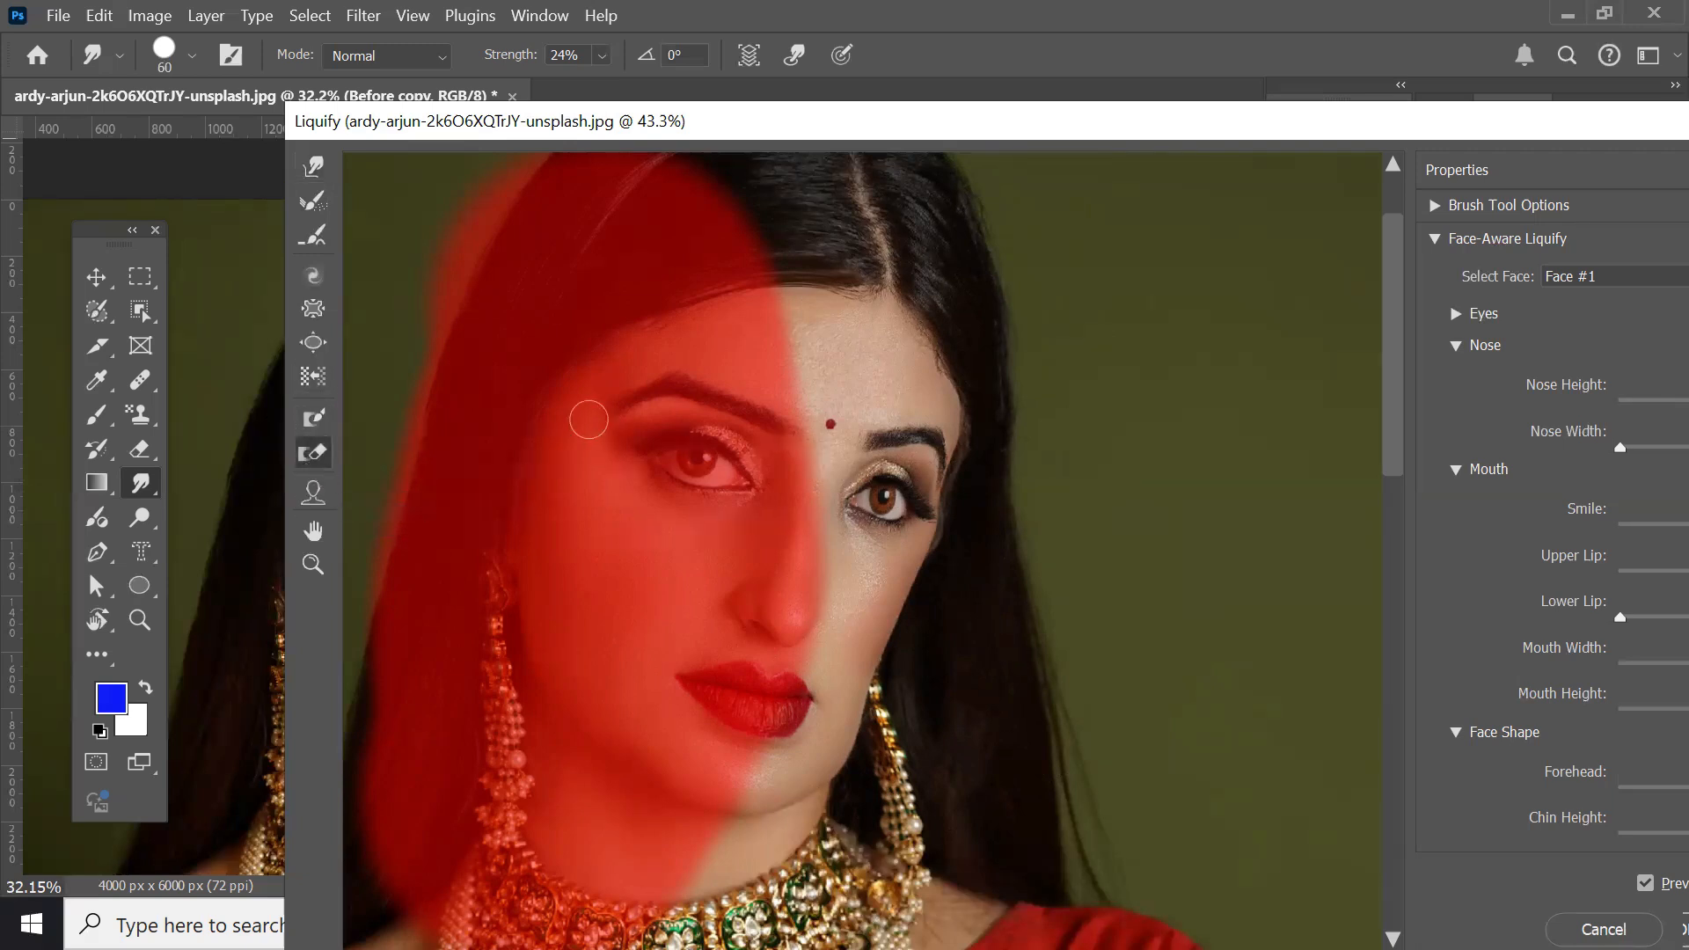
{"action": "key", "text": "bracketright"}
{"action": "key", "text": "bracketright"}
{"action": "key", "text": "bracketright"}
{"action": "key", "text": "bracketright"}
{"action": "key", "text": "bracketright"}
{"action": "key", "text": "bracketright"}
{"action": "key", "text": "bracketright"}
{"action": "key", "text": "bracketright"}
{"action": "mouse_move", "coordinate": [589, 417]}
{"action": "left_mouse_down"}
{"action": "mouse_move", "coordinate": [584, 321]}
{"action": "mouse_move", "coordinate": [848, 641]}
{"action": "mouse_move", "coordinate": [490, 226]}
{"action": "mouse_move", "coordinate": [645, 583]}
{"action": "mouse_move", "coordinate": [475, 774]}
{"action": "left_mouse_up"}
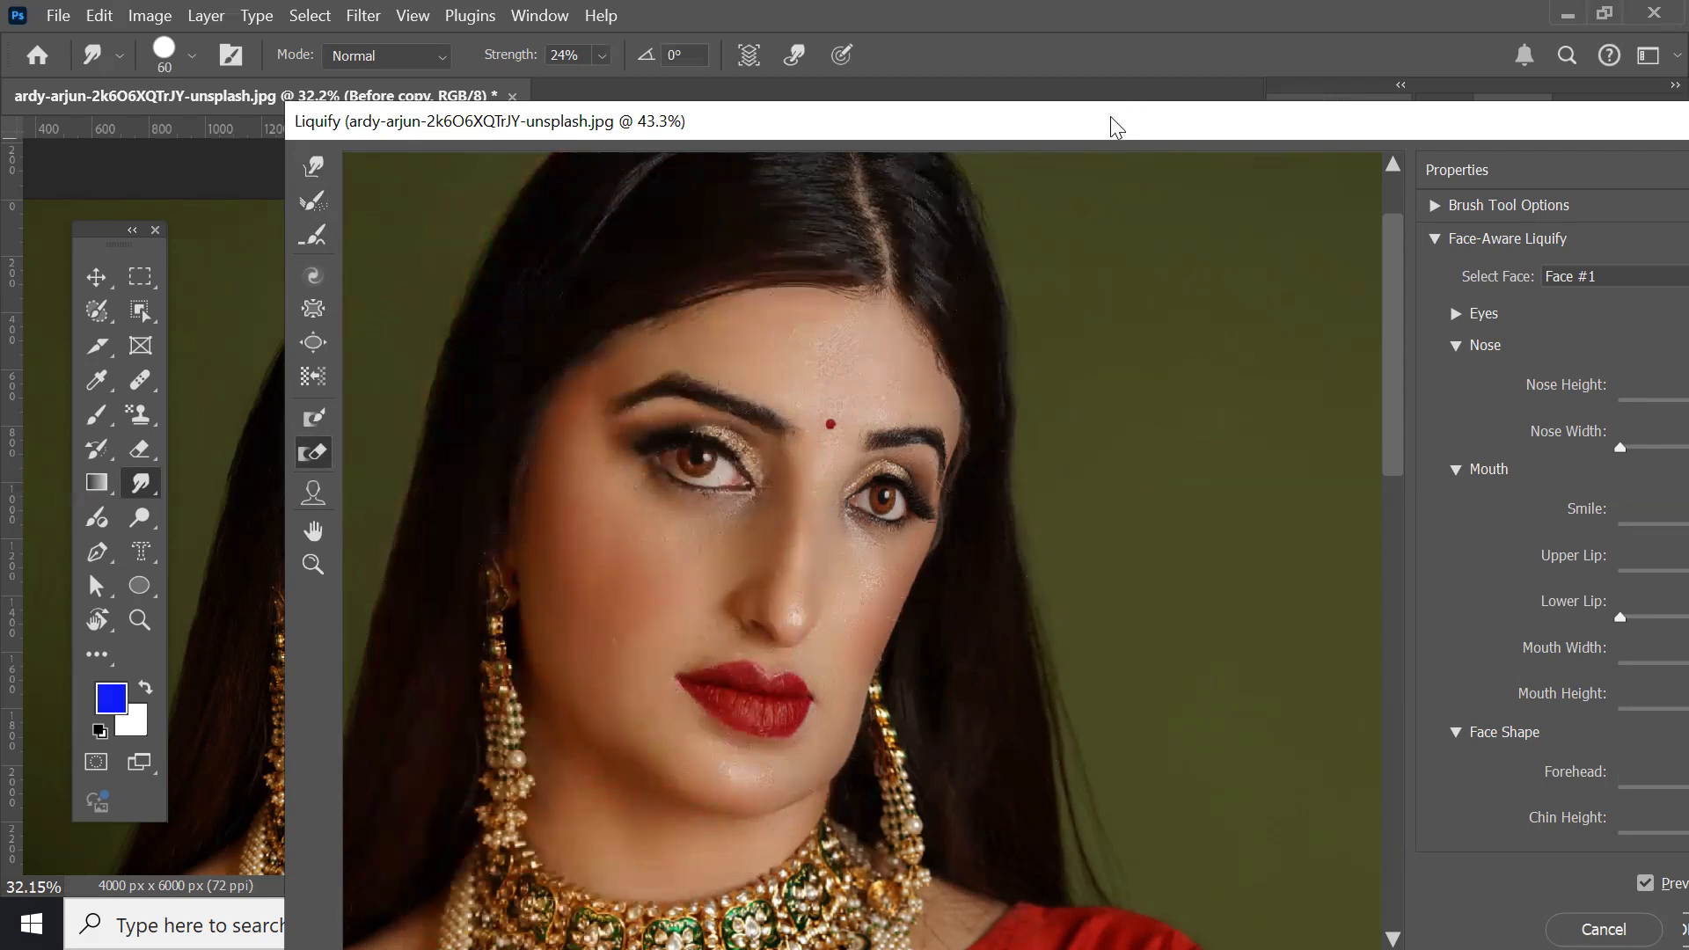
Step: Apply the Liquify changes to the Before copy layer
{"action": "left_click_drag", "start_coordinate": [1110, 116], "coordinate": [672, 109]}
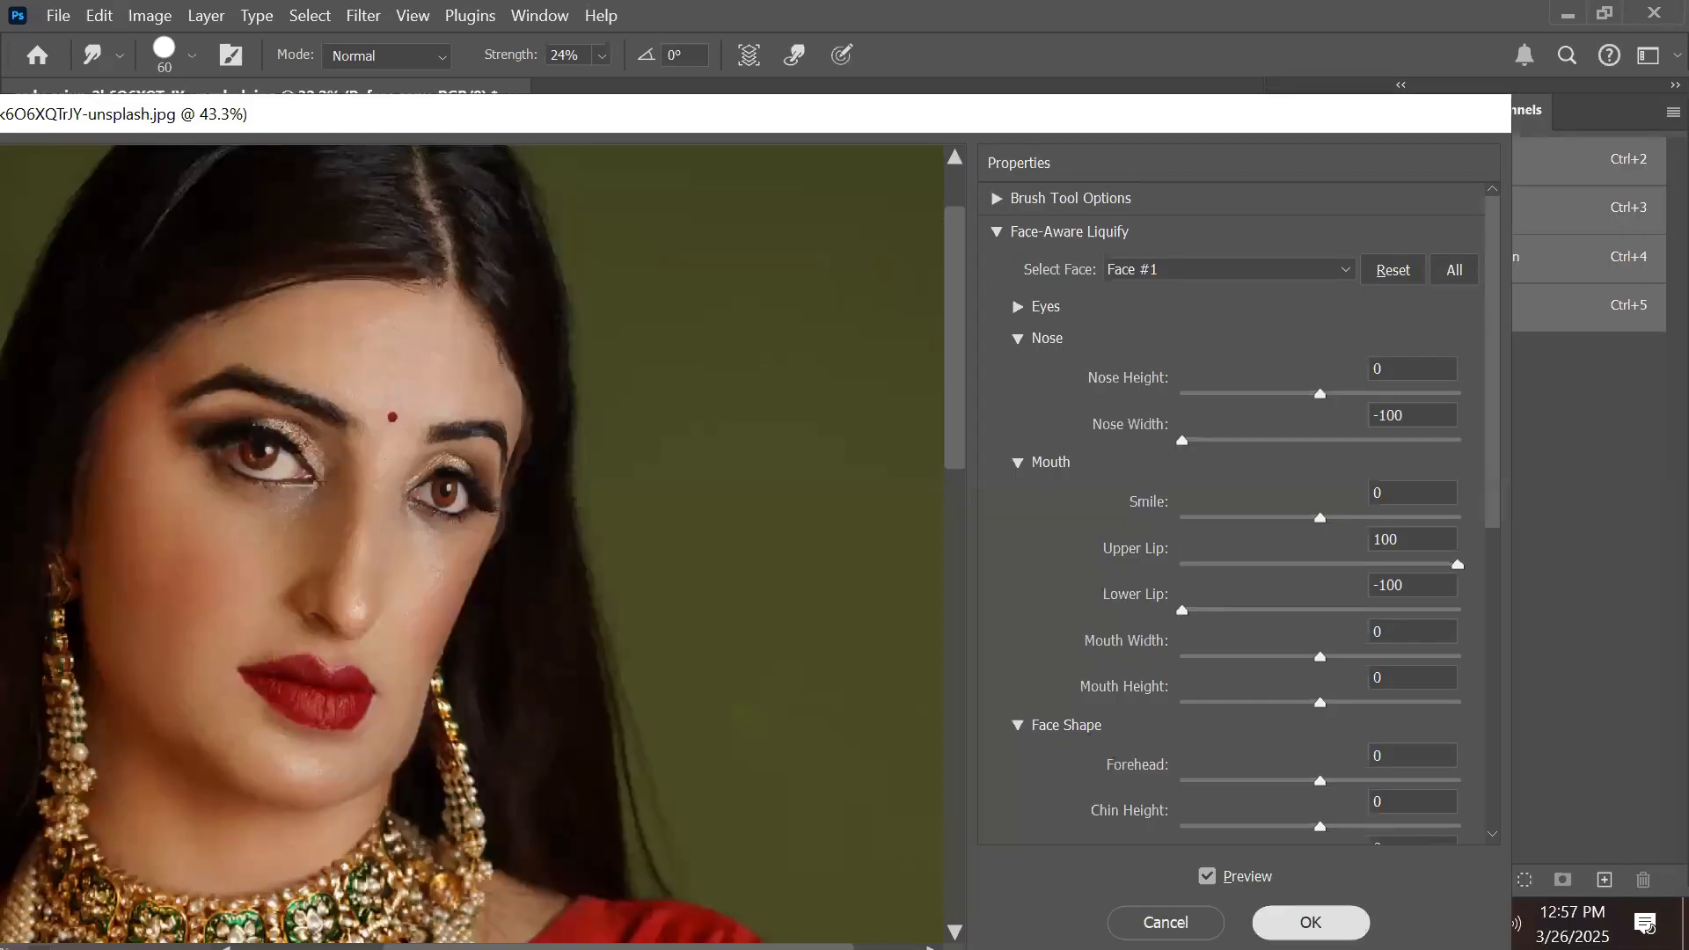
{"action": "left_click", "coordinate": [1310, 922]}
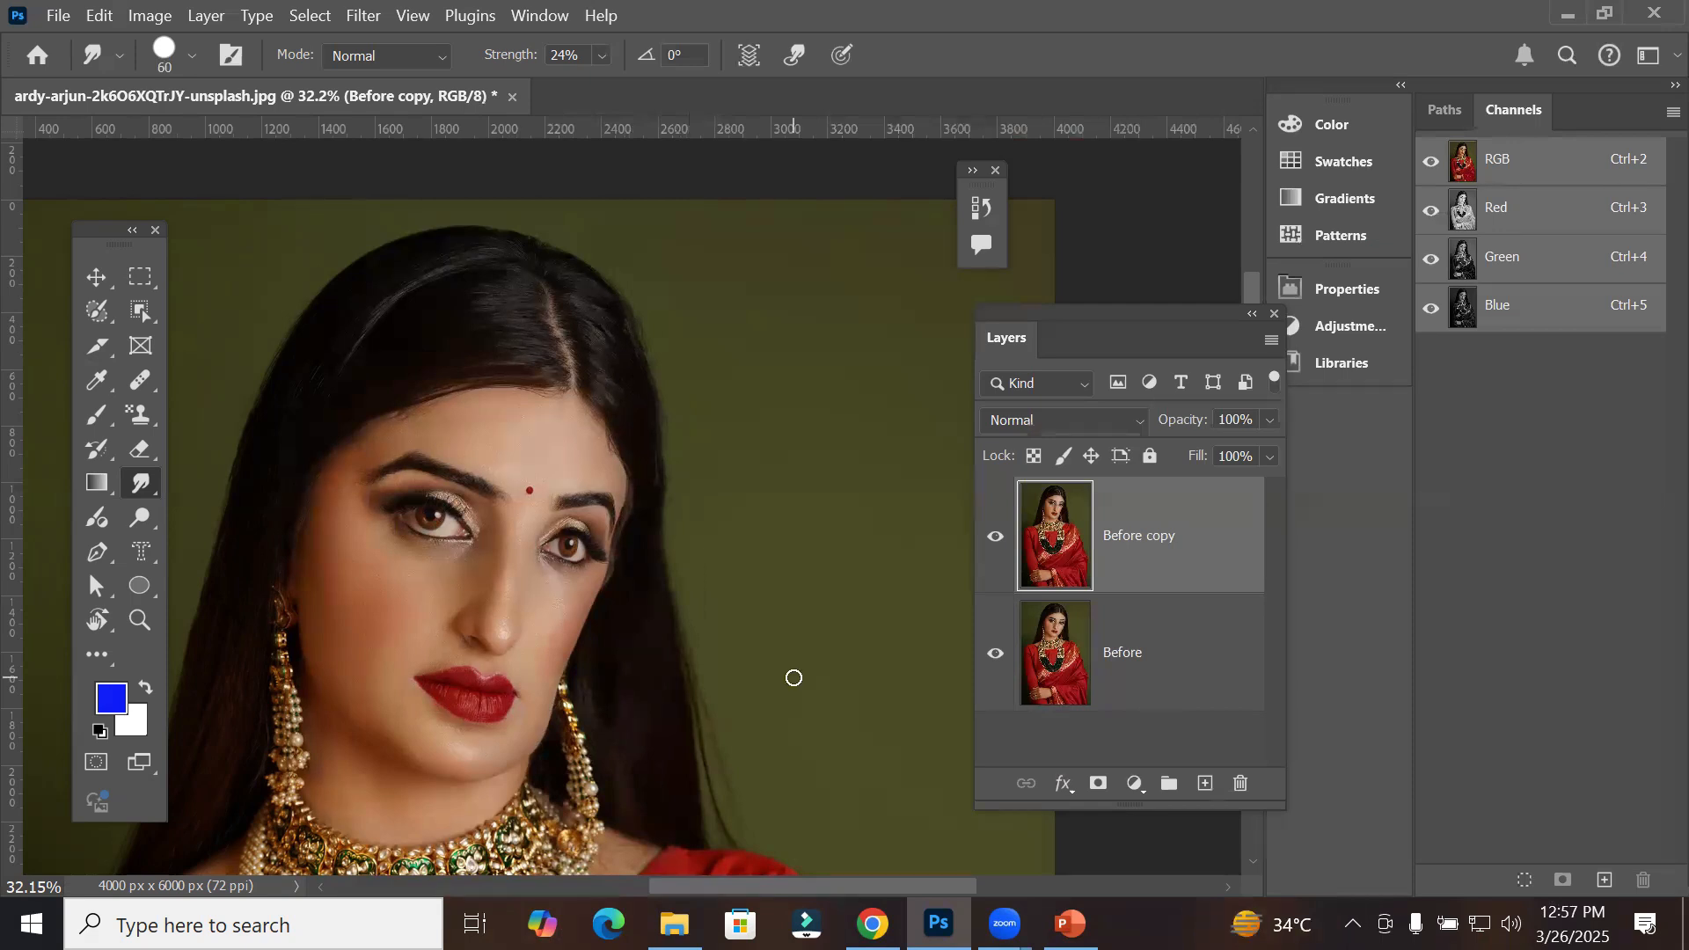
Step: Delete the After liquify filter layer and duplicate the Before layer
{"action": "right_click", "coordinate": [144, 489]}
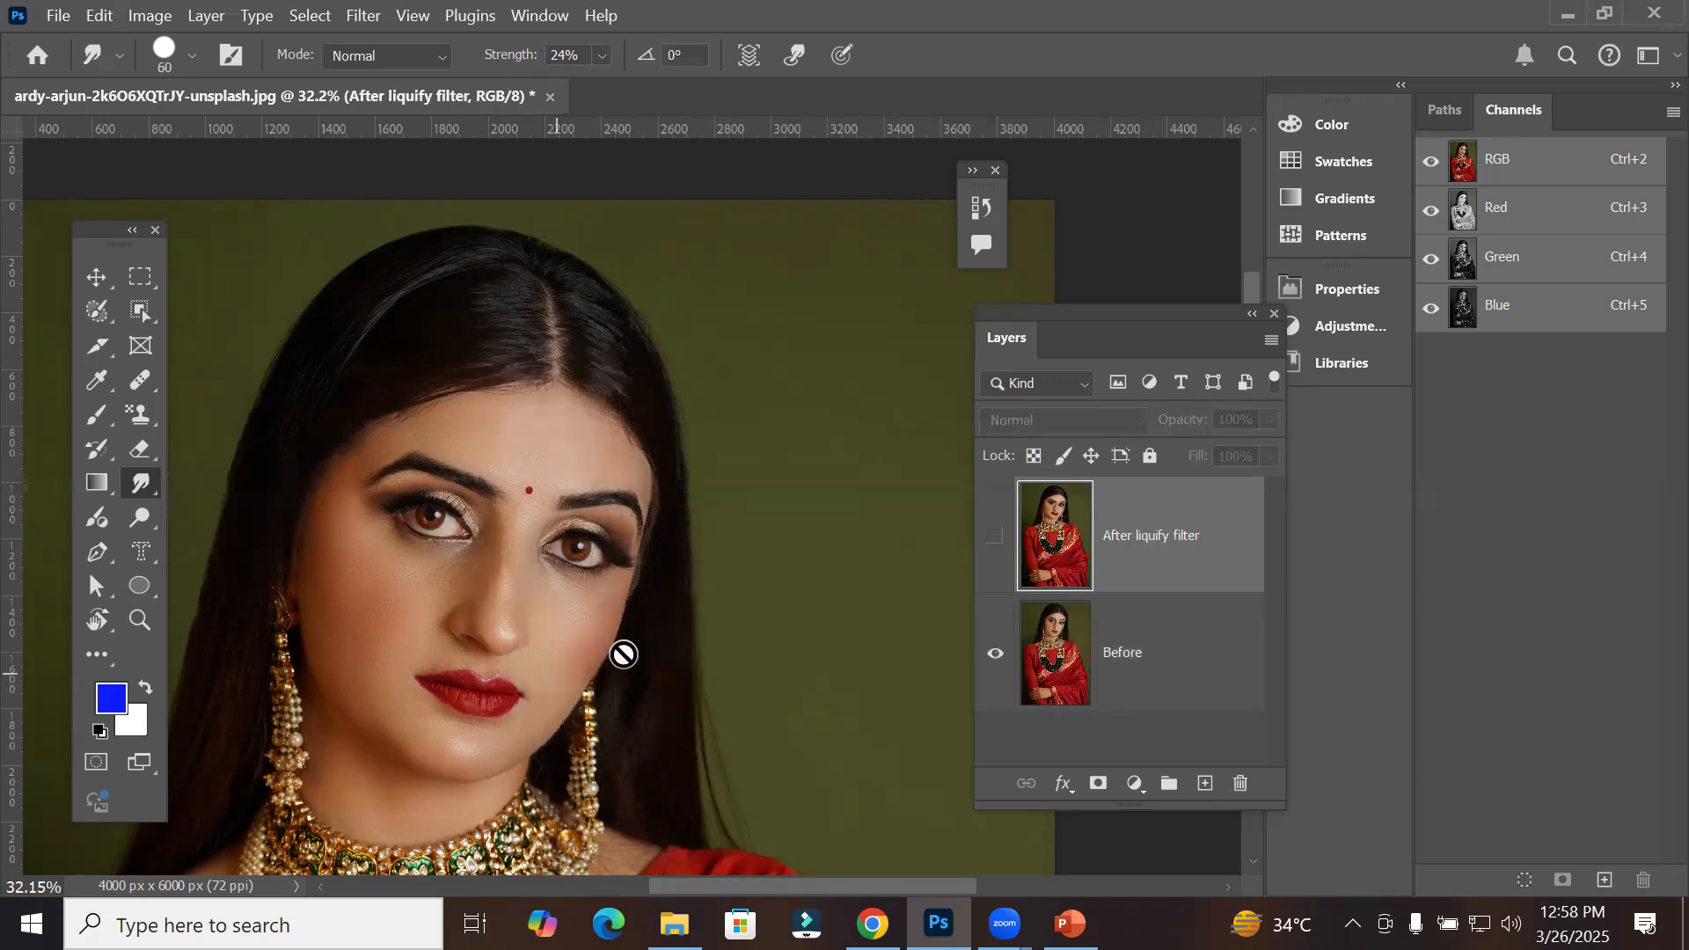
{"action": "scroll", "coordinate": [668, 647], "scroll_direction": "up", "scroll_amount": 2}
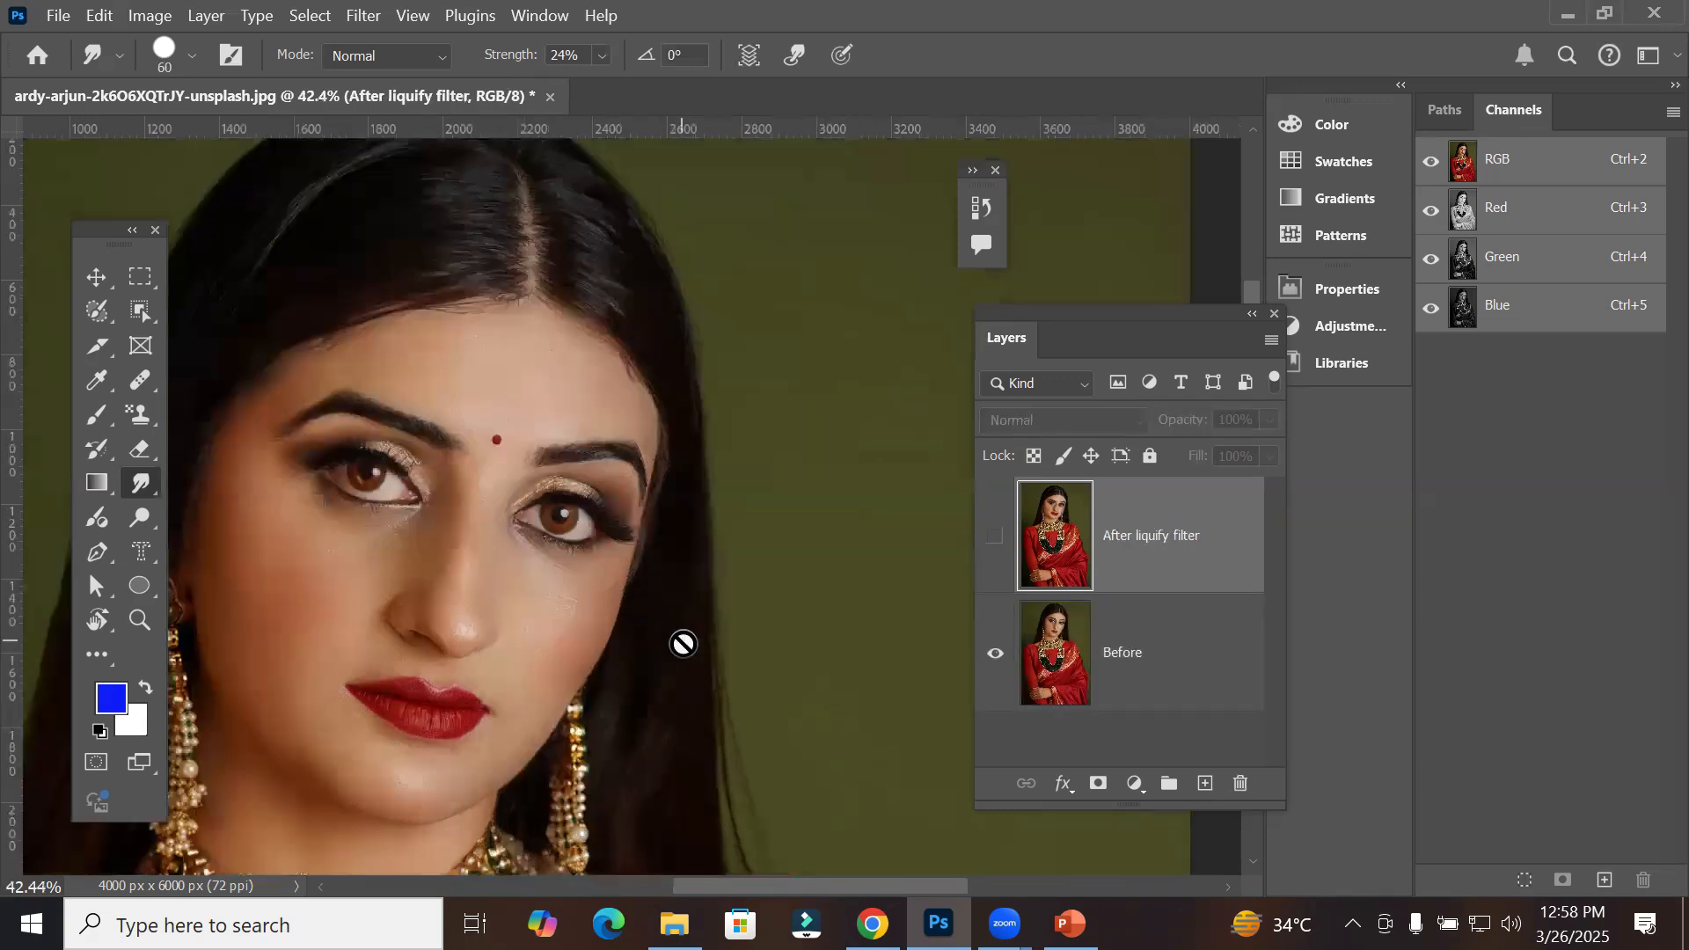
{"action": "scroll", "coordinate": [683, 644], "scroll_direction": "up", "scroll_amount": 4}
{"action": "scroll", "coordinate": [424, 342], "scroll_direction": "up", "scroll_amount": 3}
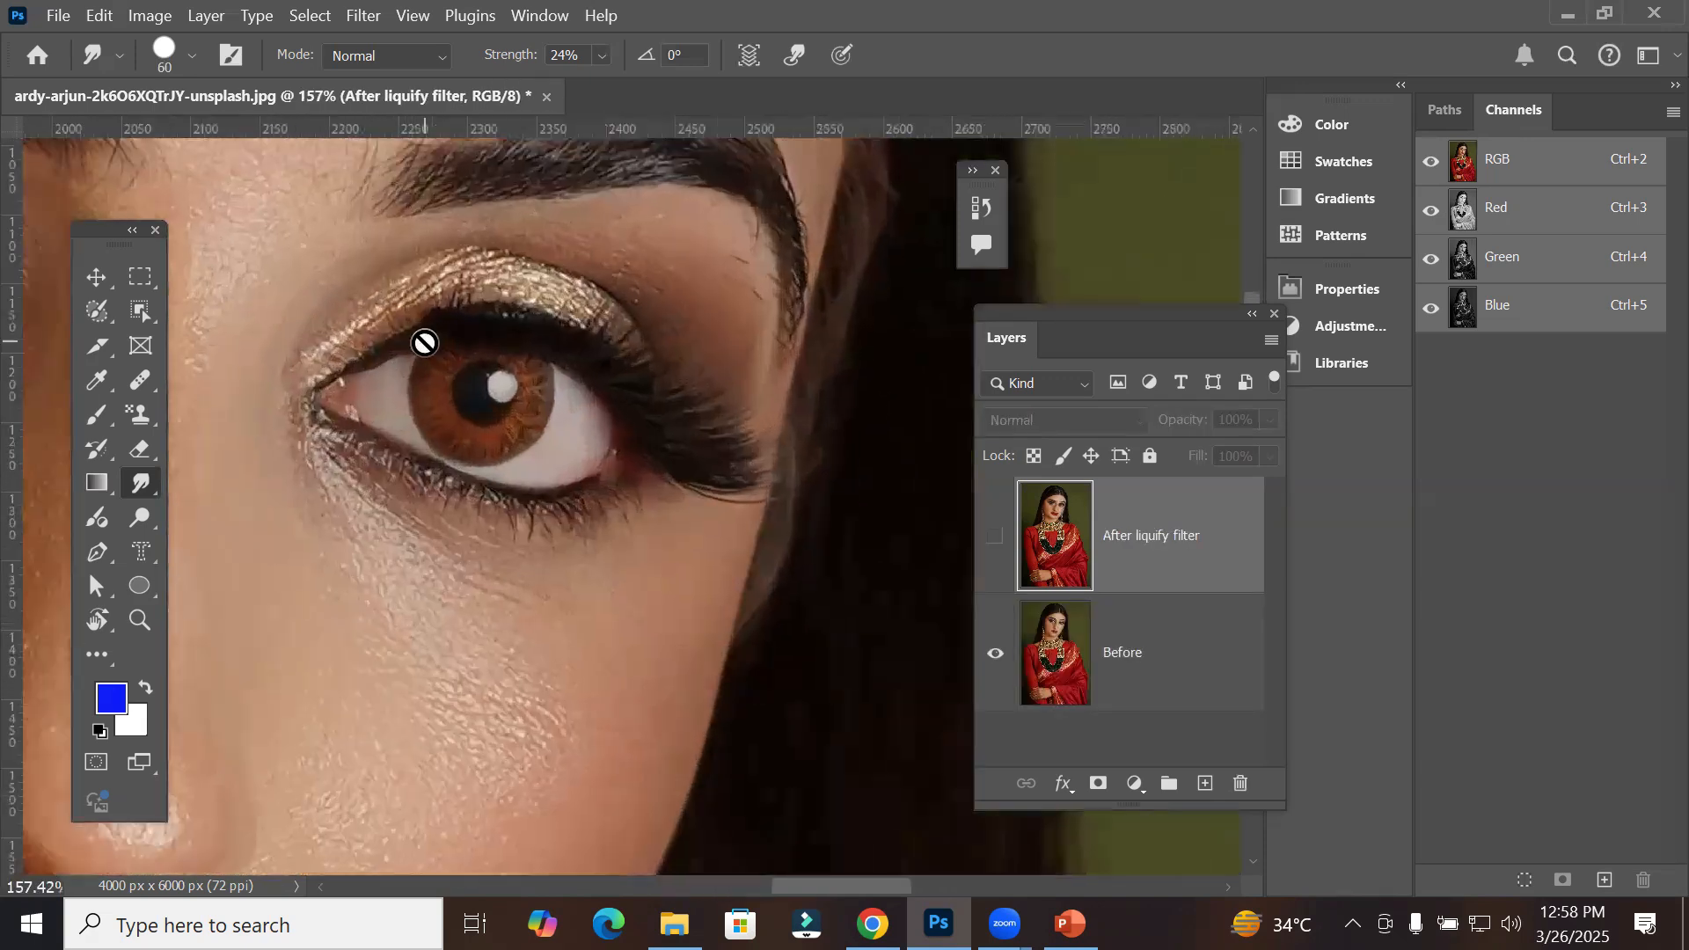
{"action": "scroll", "coordinate": [425, 342], "scroll_direction": "up", "scroll_amount": 3}
{"action": "scroll", "coordinate": [444, 352], "scroll_direction": "up", "scroll_amount": 2}
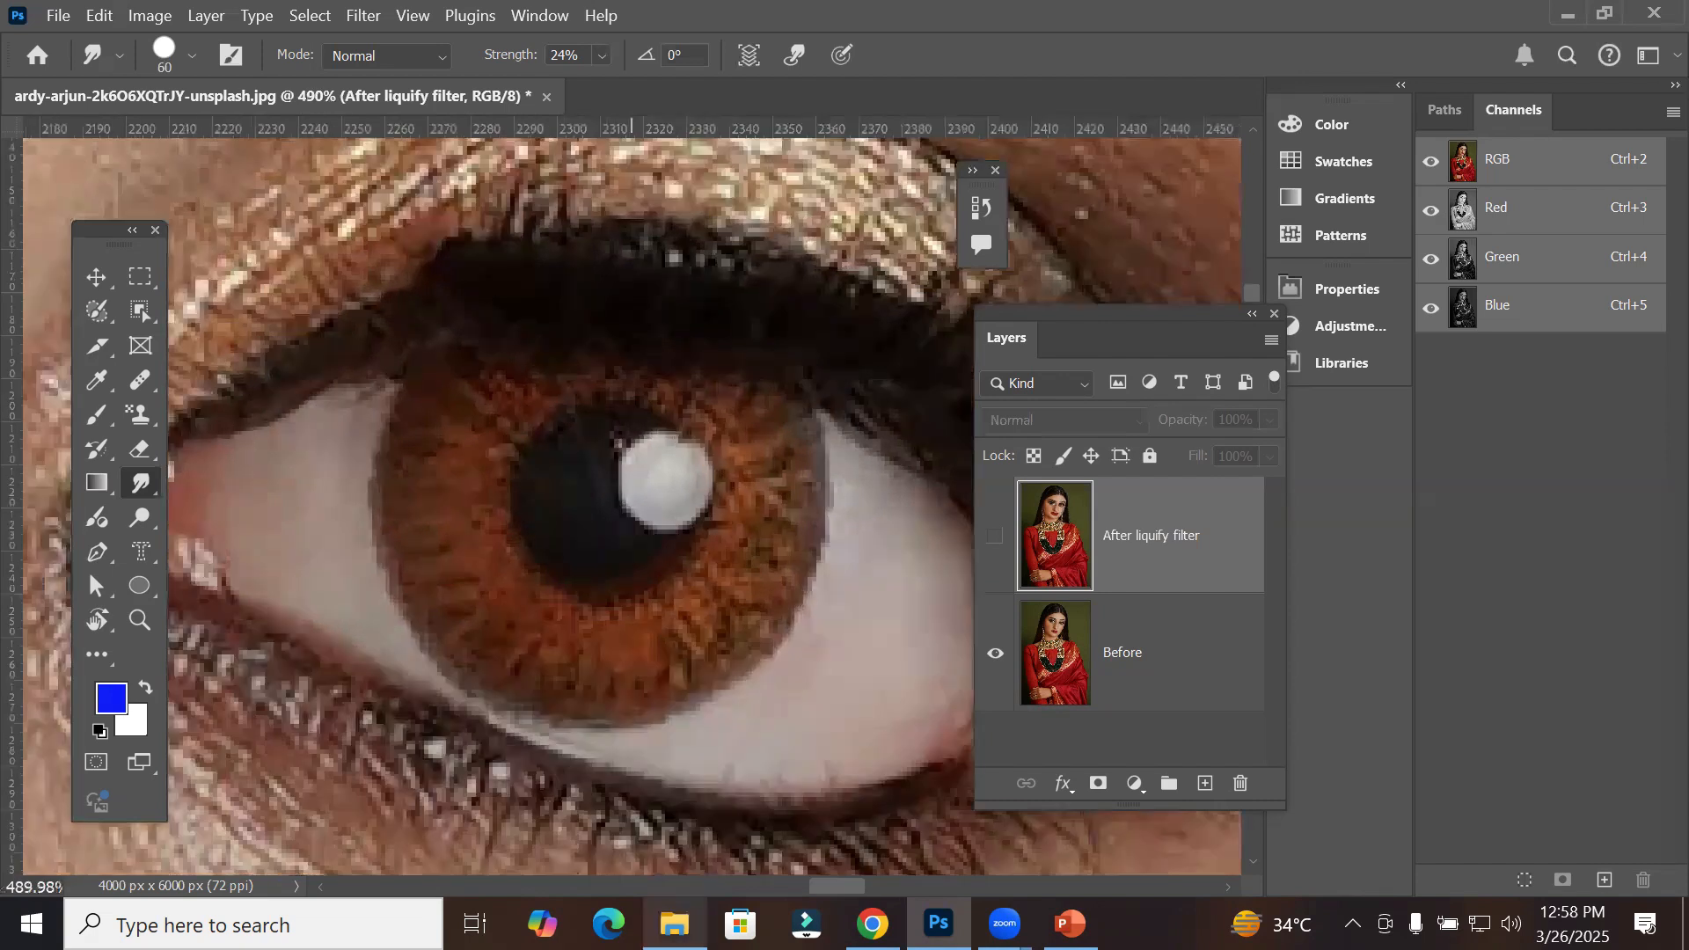
{"action": "mouse_move", "coordinate": [674, 923]}
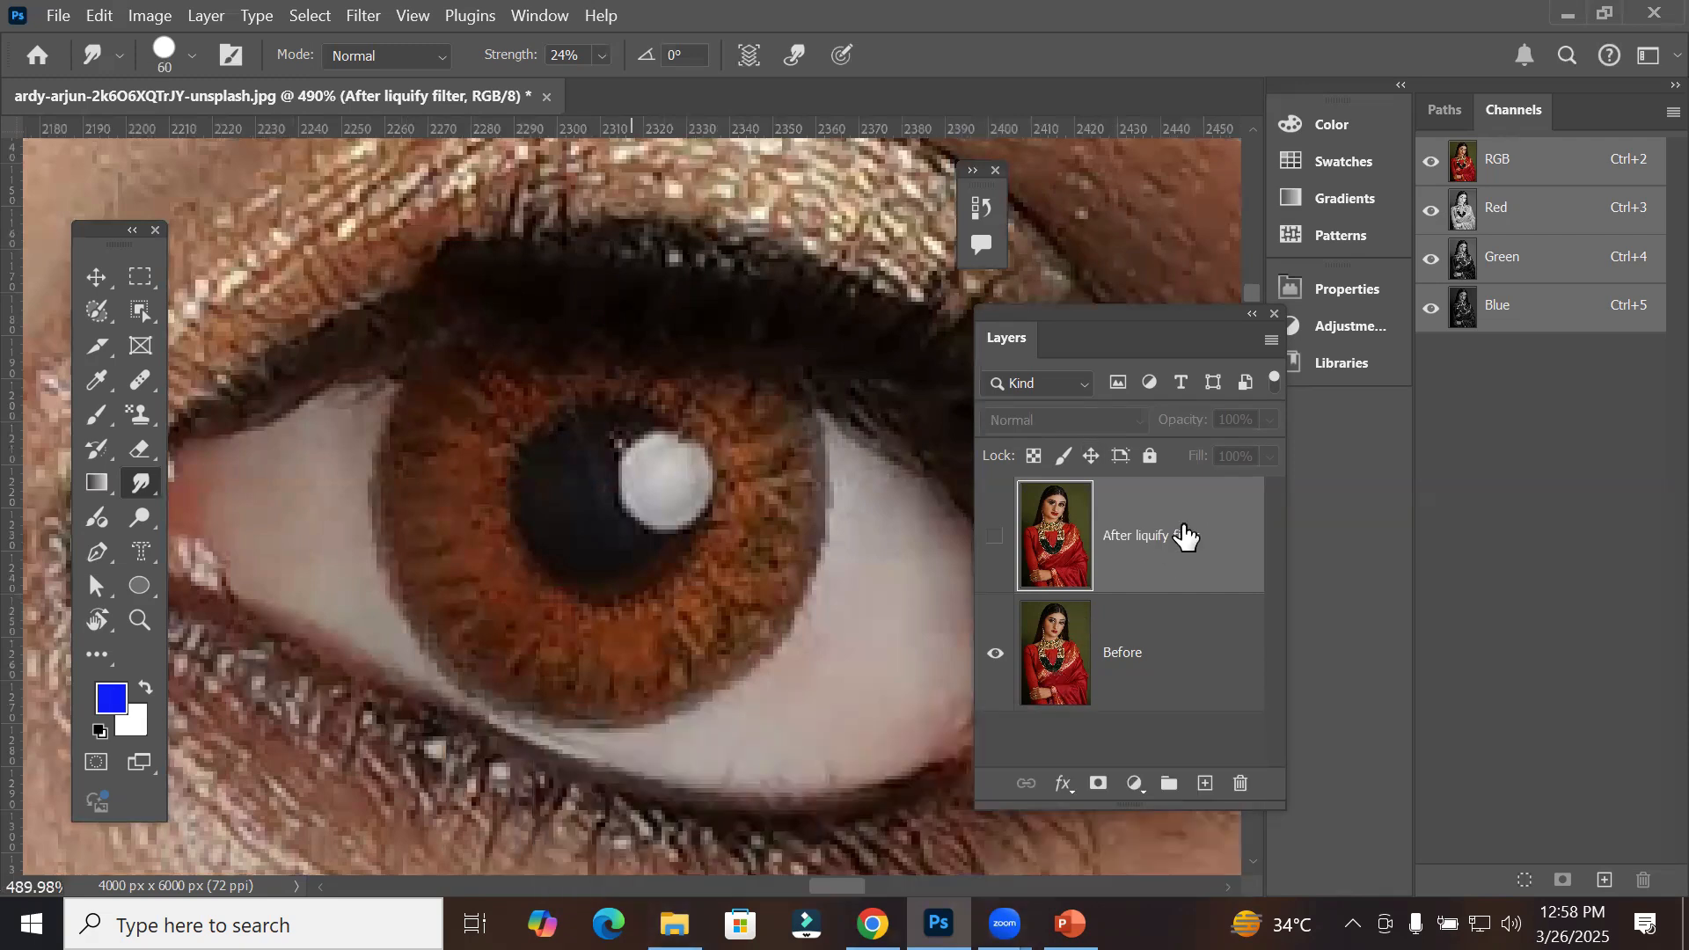
{"action": "left_click", "coordinate": [1238, 782]}
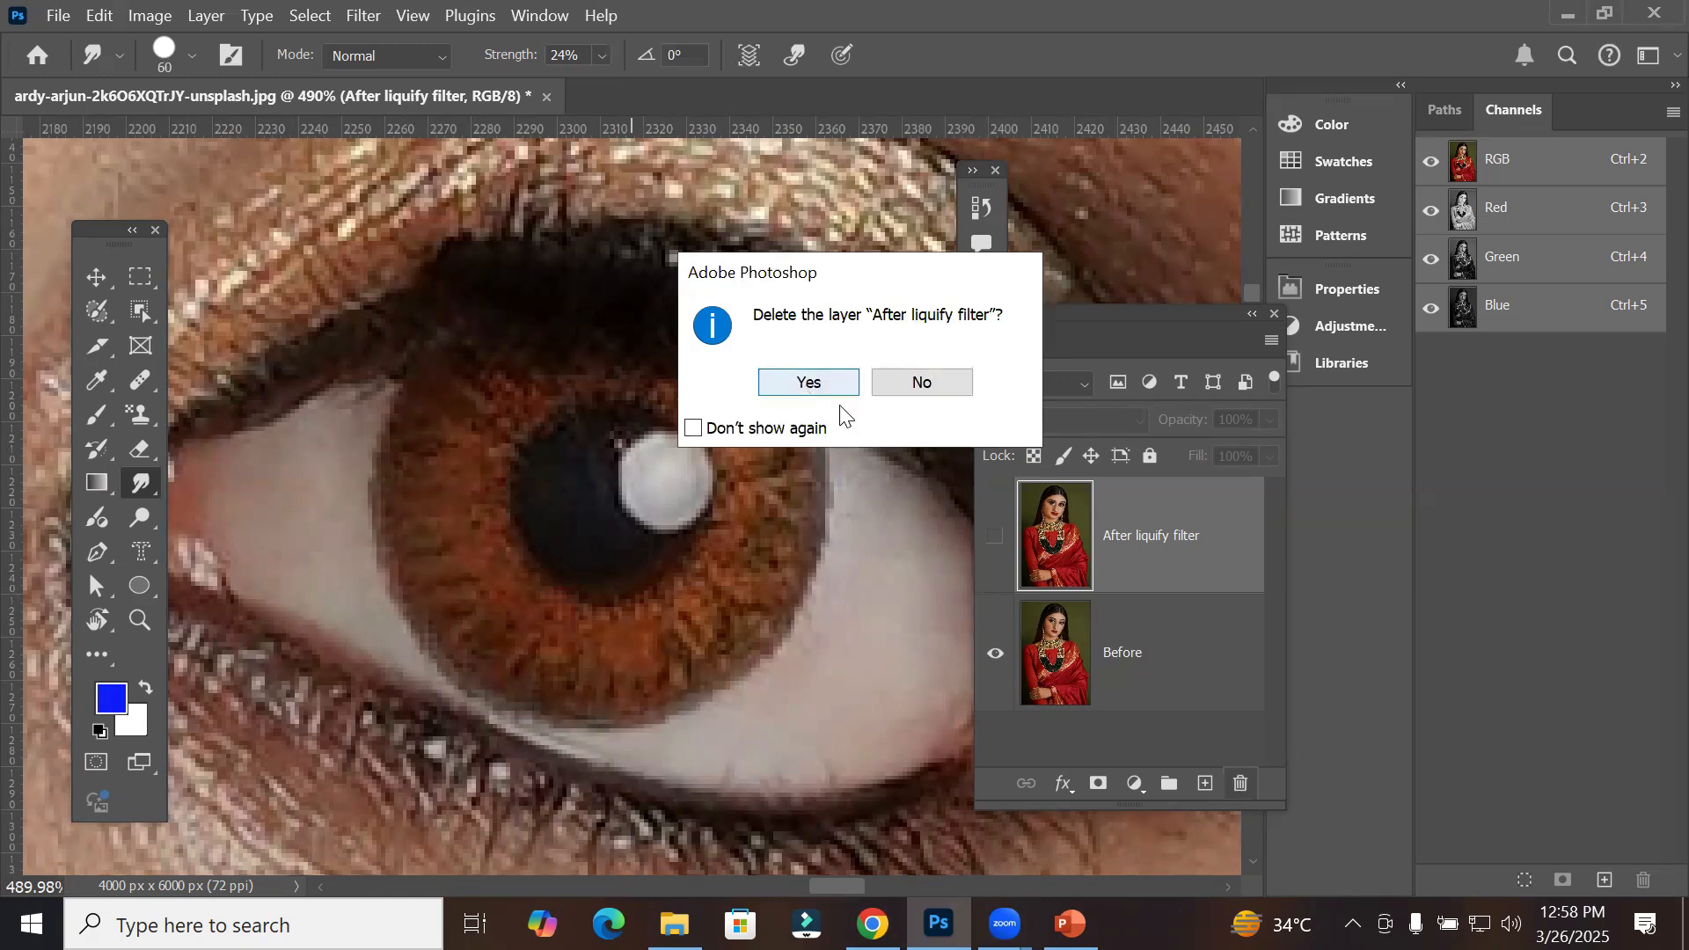
{"action": "left_click", "coordinate": [807, 382]}
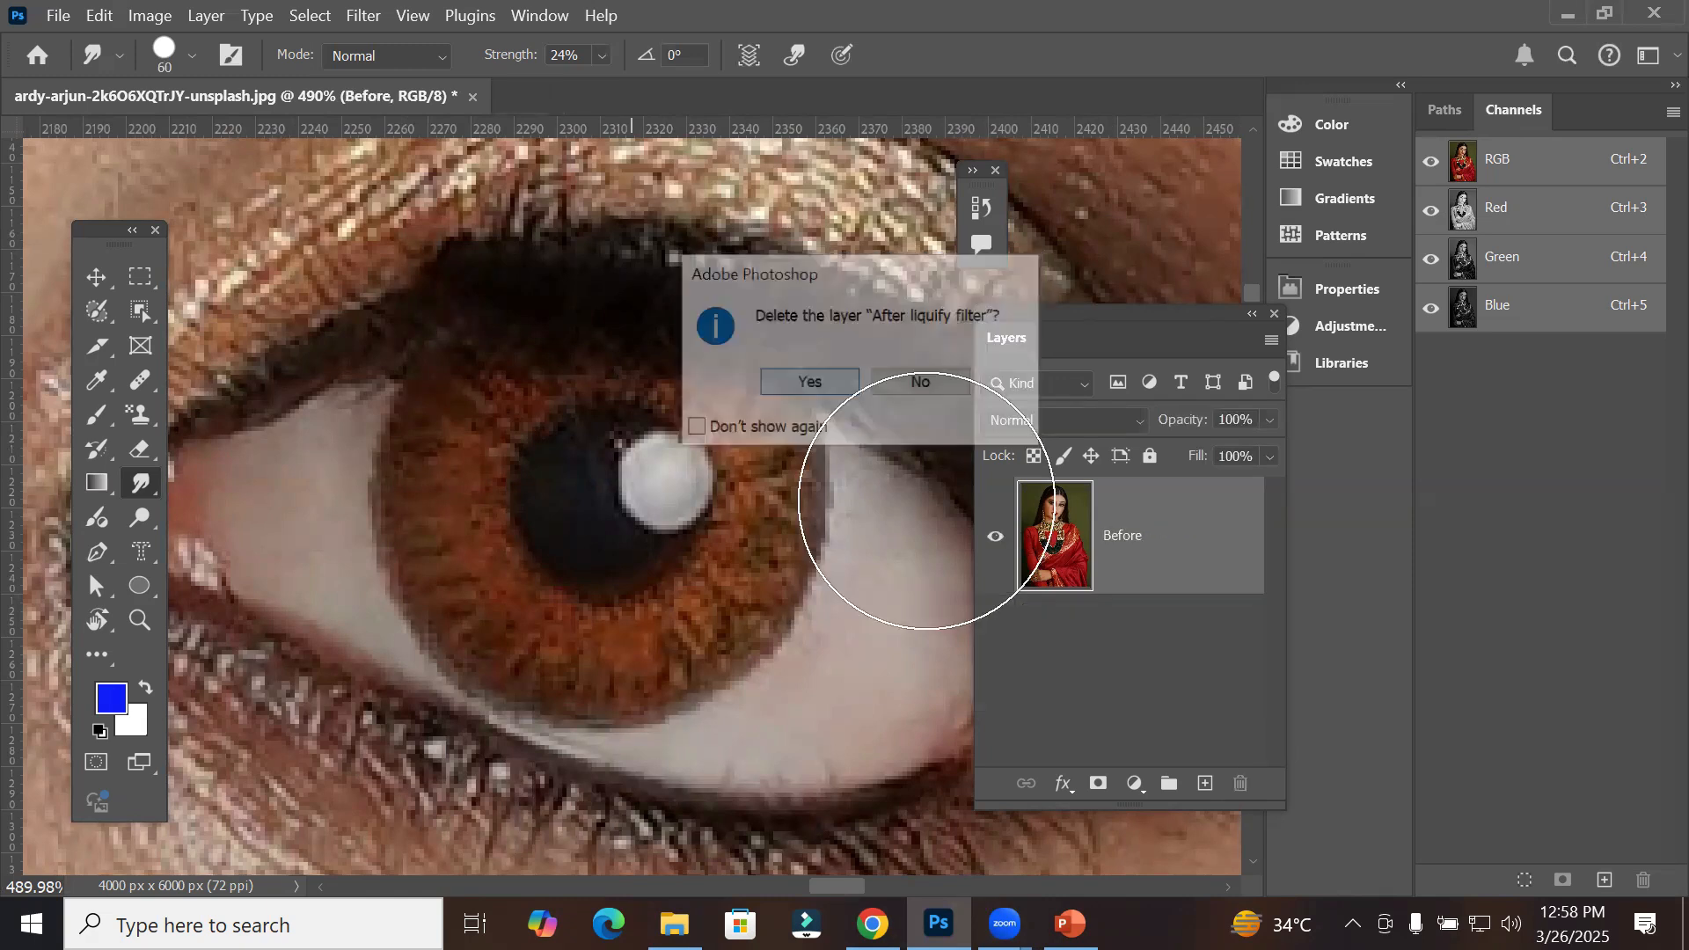
{"action": "left_click_drag", "start_coordinate": [1070, 542], "coordinate": [1209, 781]}
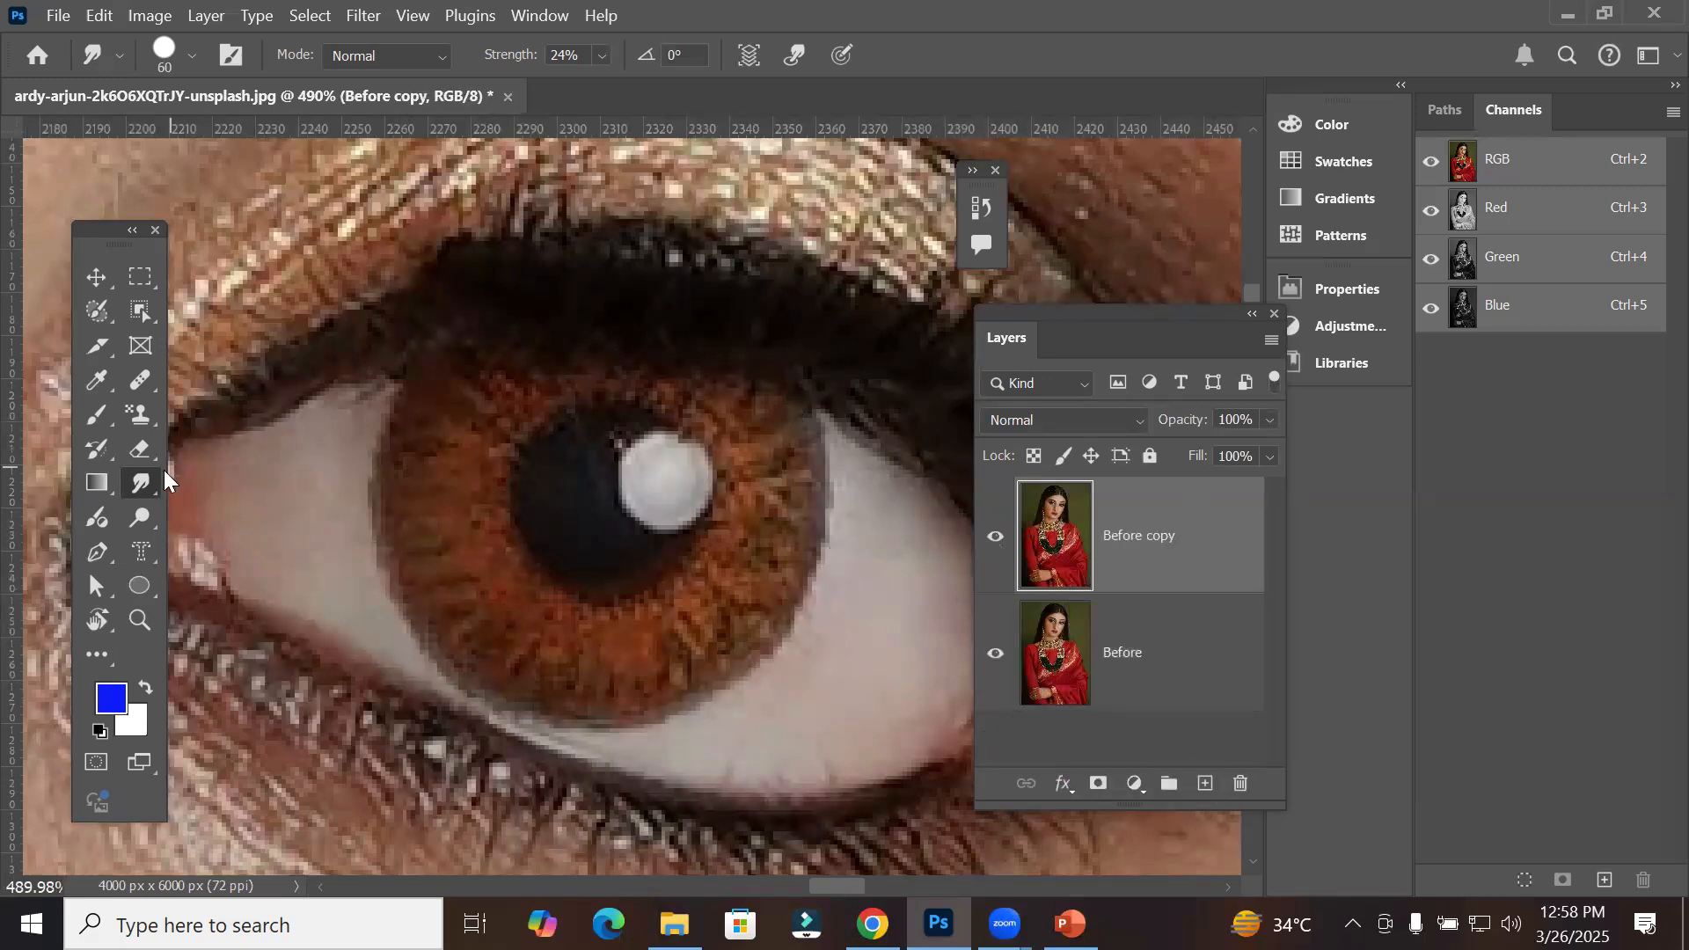
Step: Sharpen the iris, pupil and surrounding eye area on the Before copy layer with an 80 px Sharpen tool brush at 50% strength
{"action": "right_click", "coordinate": [139, 485]}
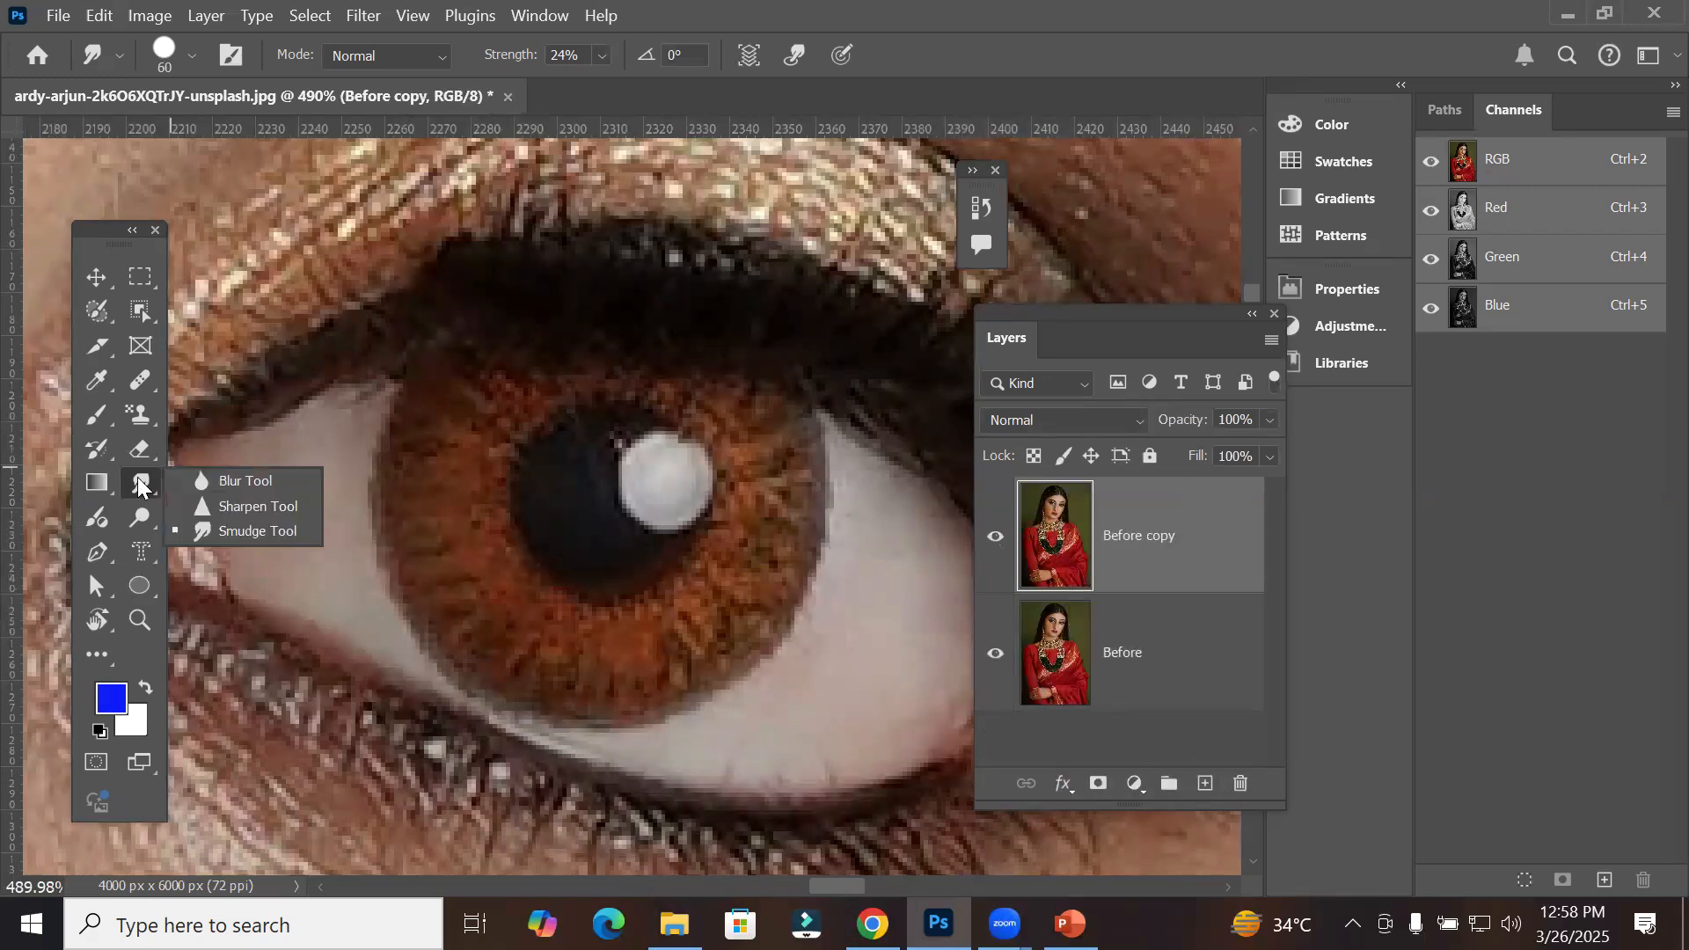
{"action": "left_click", "coordinate": [260, 514]}
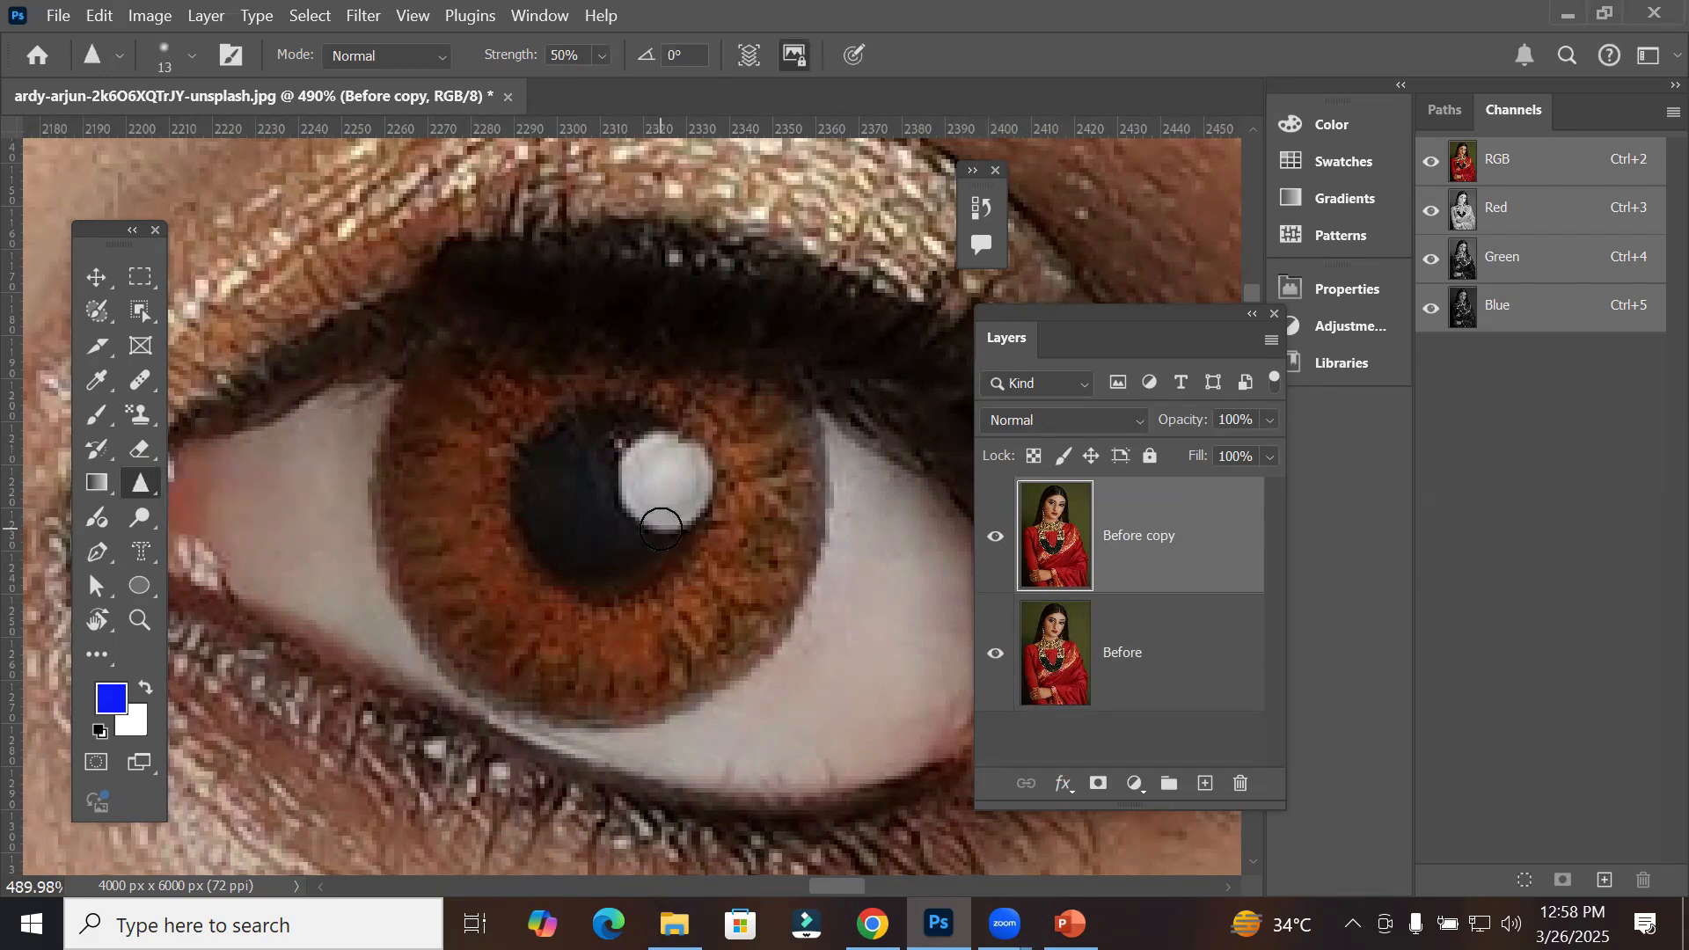
{"action": "key", "text": "bracketright"}
{"action": "key", "text": "bracketright"}
{"action": "key", "text": "bracketright"}
{"action": "key", "text": "bracketright"}
{"action": "key", "text": "bracketright"}
{"action": "key", "text": "bracketright"}
{"action": "key", "text": "bracketright"}
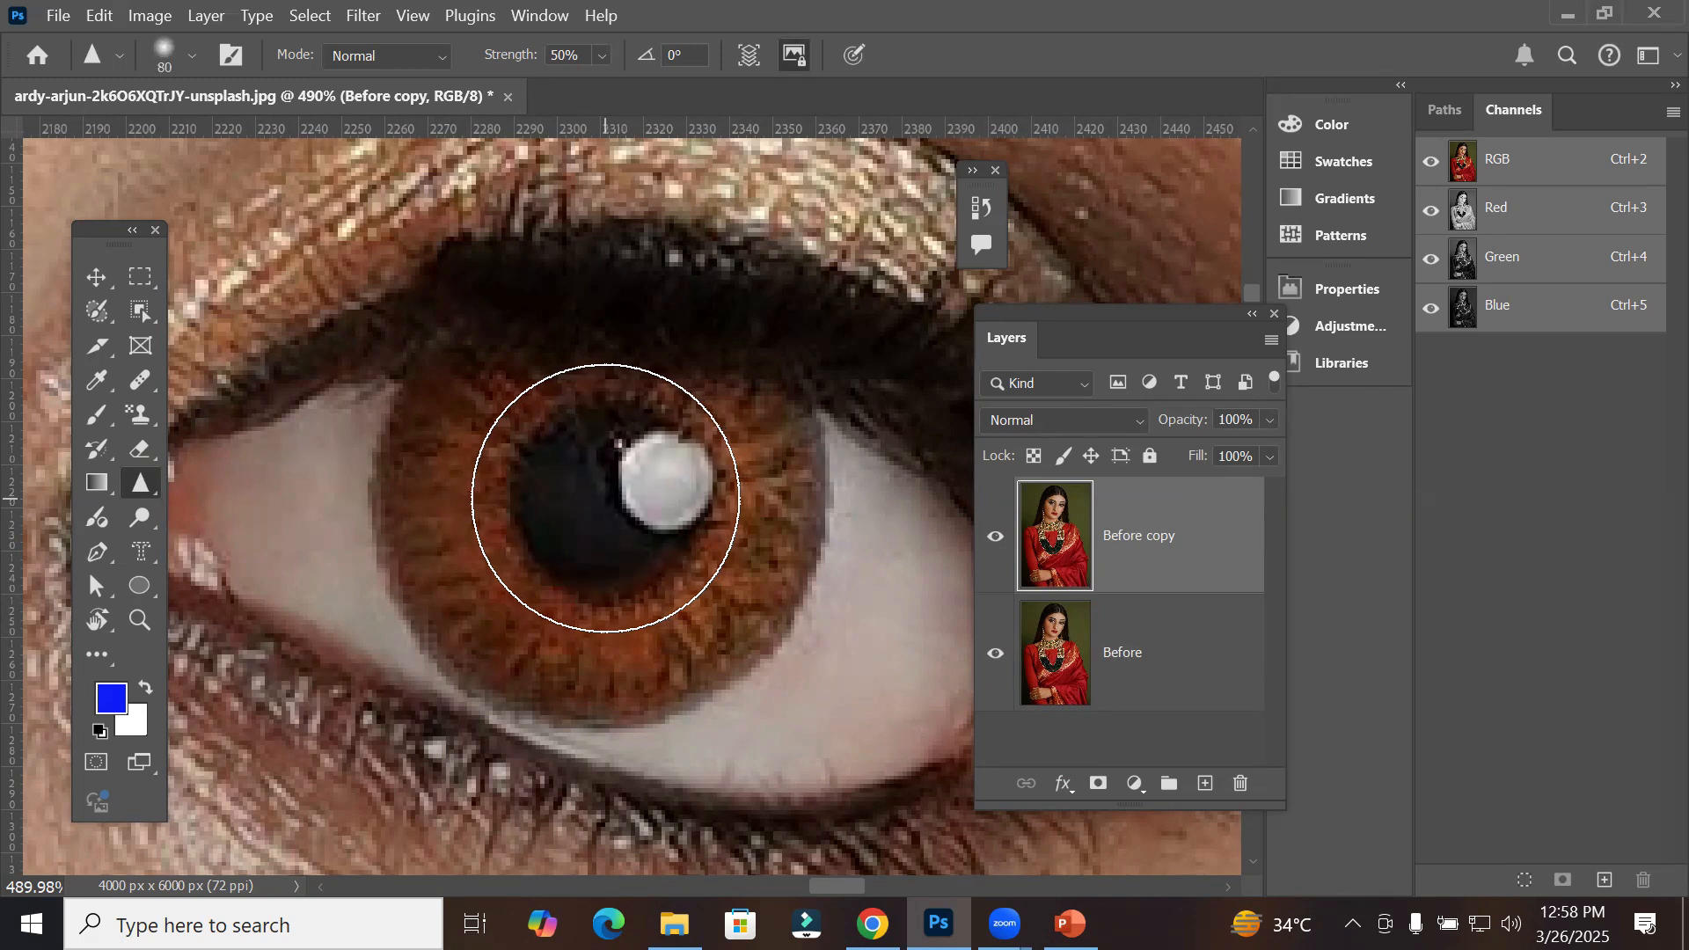
{"action": "mouse_move", "coordinate": [605, 498]}
{"action": "left_mouse_down"}
{"action": "mouse_move", "coordinate": [691, 626]}
{"action": "mouse_move", "coordinate": [568, 622]}
{"action": "mouse_move", "coordinate": [431, 532]}
{"action": "mouse_move", "coordinate": [756, 559]}
{"action": "mouse_move", "coordinate": [403, 636]}
{"action": "mouse_move", "coordinate": [606, 796]}
{"action": "mouse_move", "coordinate": [251, 453]}
{"action": "mouse_move", "coordinate": [206, 311]}
{"action": "mouse_move", "coordinate": [1072, 406]}
{"action": "left_mouse_up"}
{"action": "left_click_drag", "start_coordinate": [546, 716], "coordinate": [516, 723]}
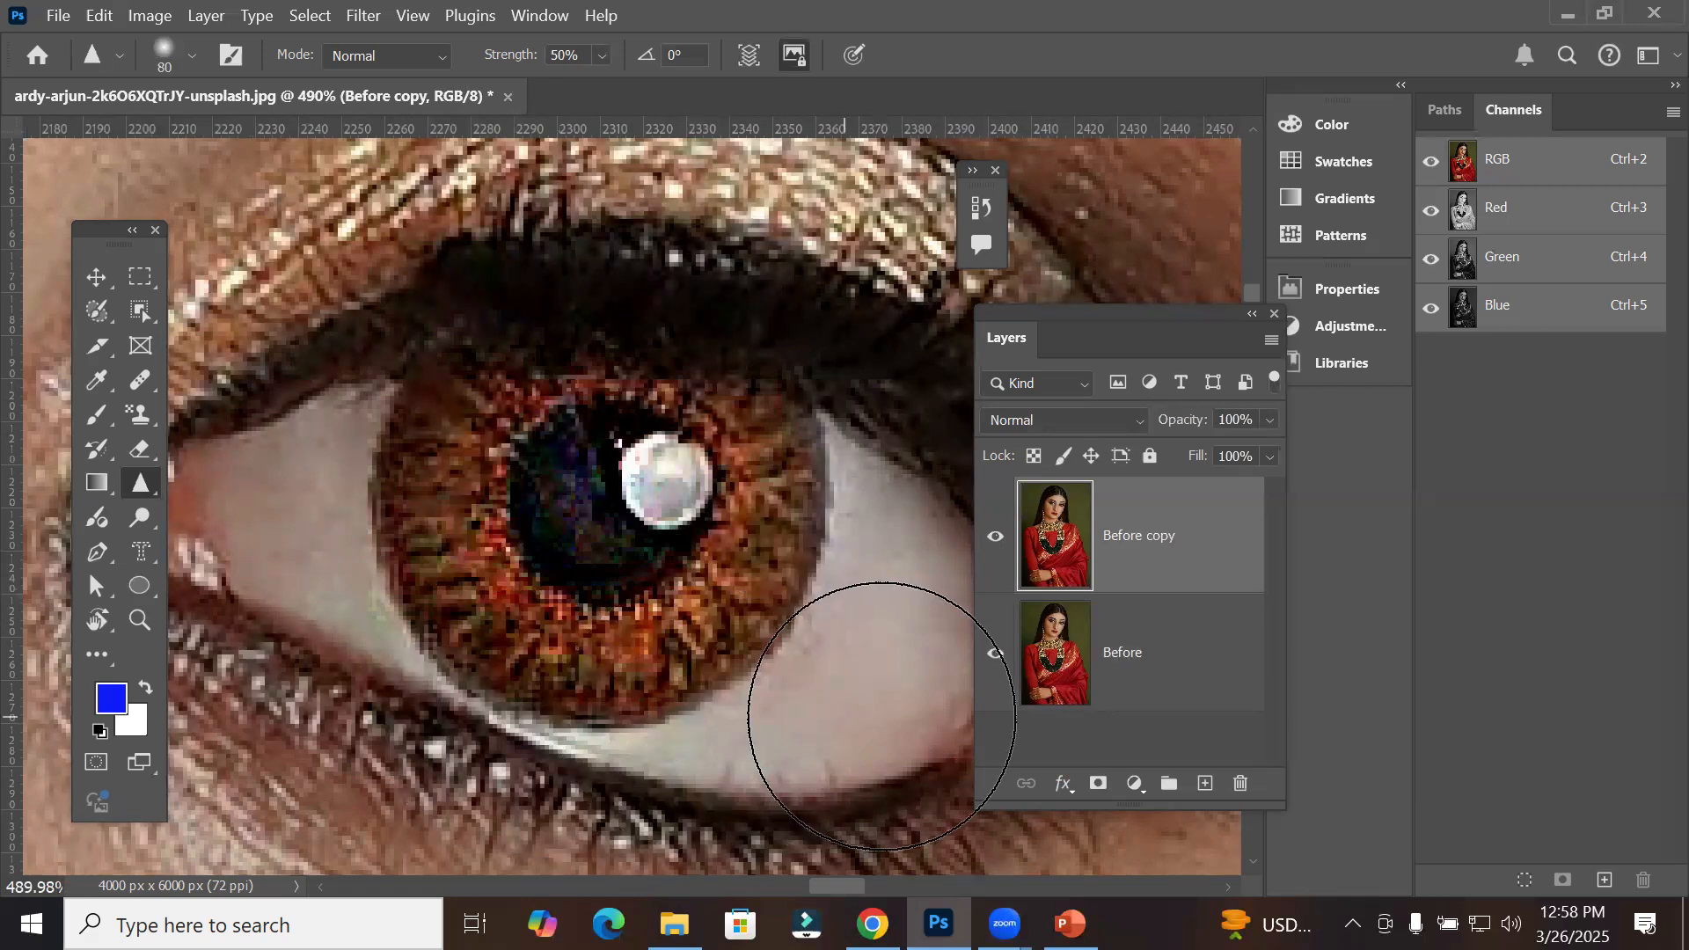
Step: Compare the sharpened eye with the original by repeatedly hiding and showing the Before copy layer
{"action": "left_click", "coordinate": [994, 539]}
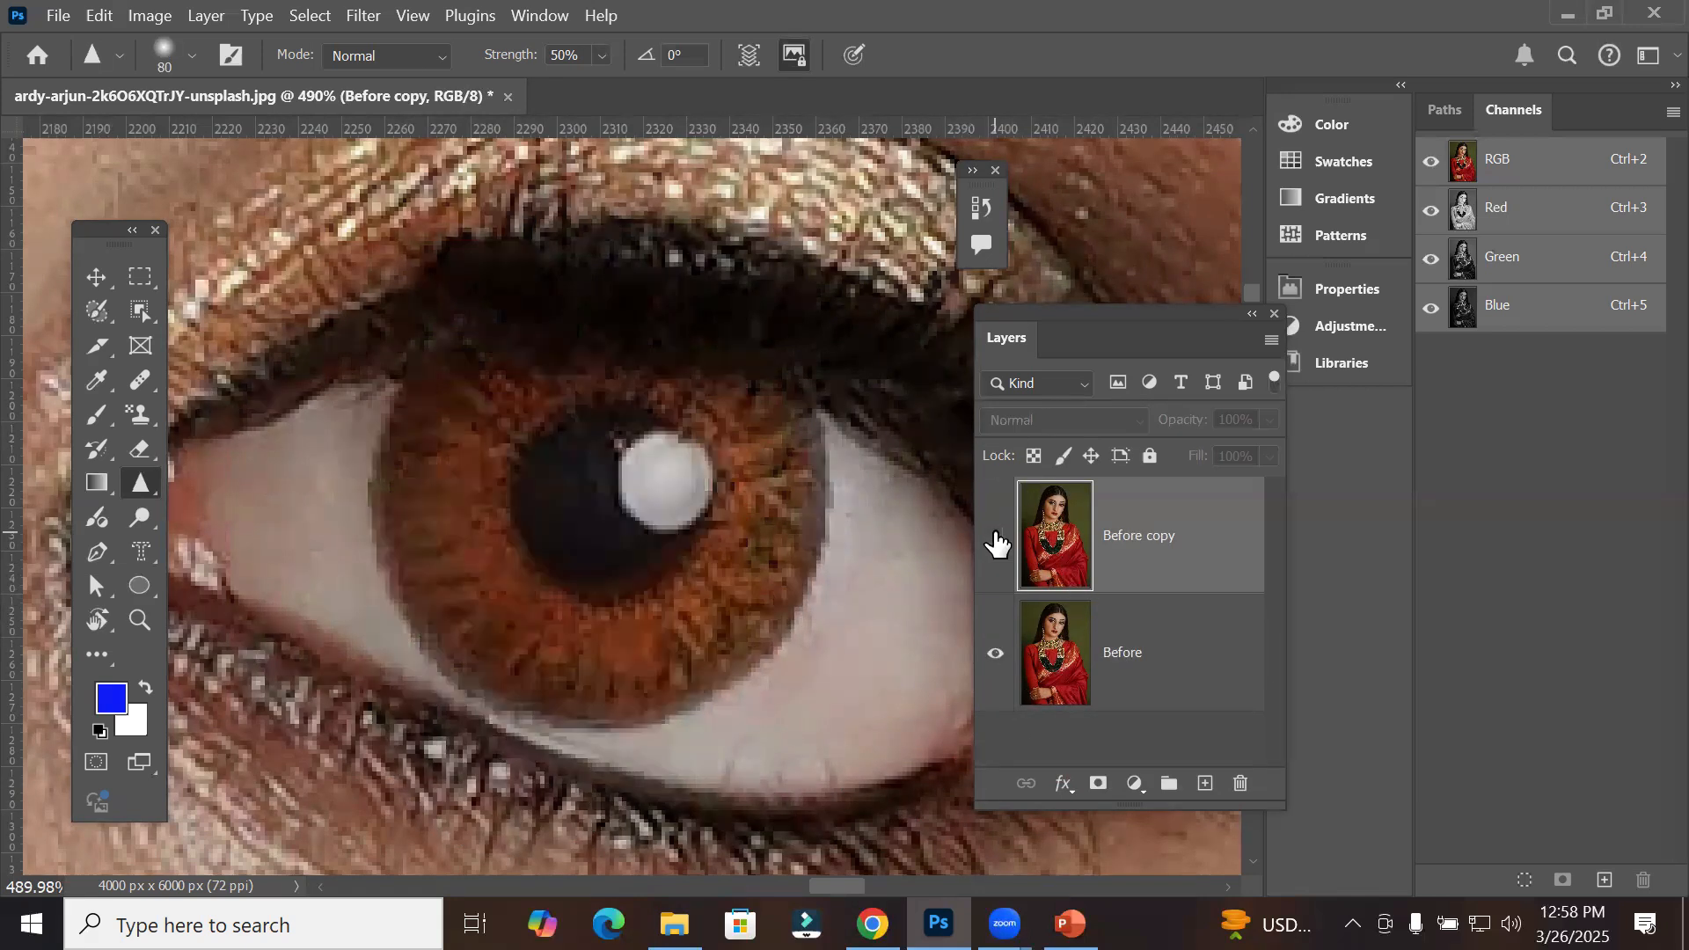
{"action": "left_click", "coordinate": [996, 541]}
{"action": "left_click", "coordinate": [996, 540]}
{"action": "left_click", "coordinate": [996, 539]}
{"action": "left_click", "coordinate": [996, 539]}
{"action": "left_click", "coordinate": [995, 539]}
{"action": "left_click", "coordinate": [995, 540]}
{"action": "left_click", "coordinate": [996, 539]}
{"action": "left_click", "coordinate": [995, 539]}
{"action": "left_click", "coordinate": [996, 539]}
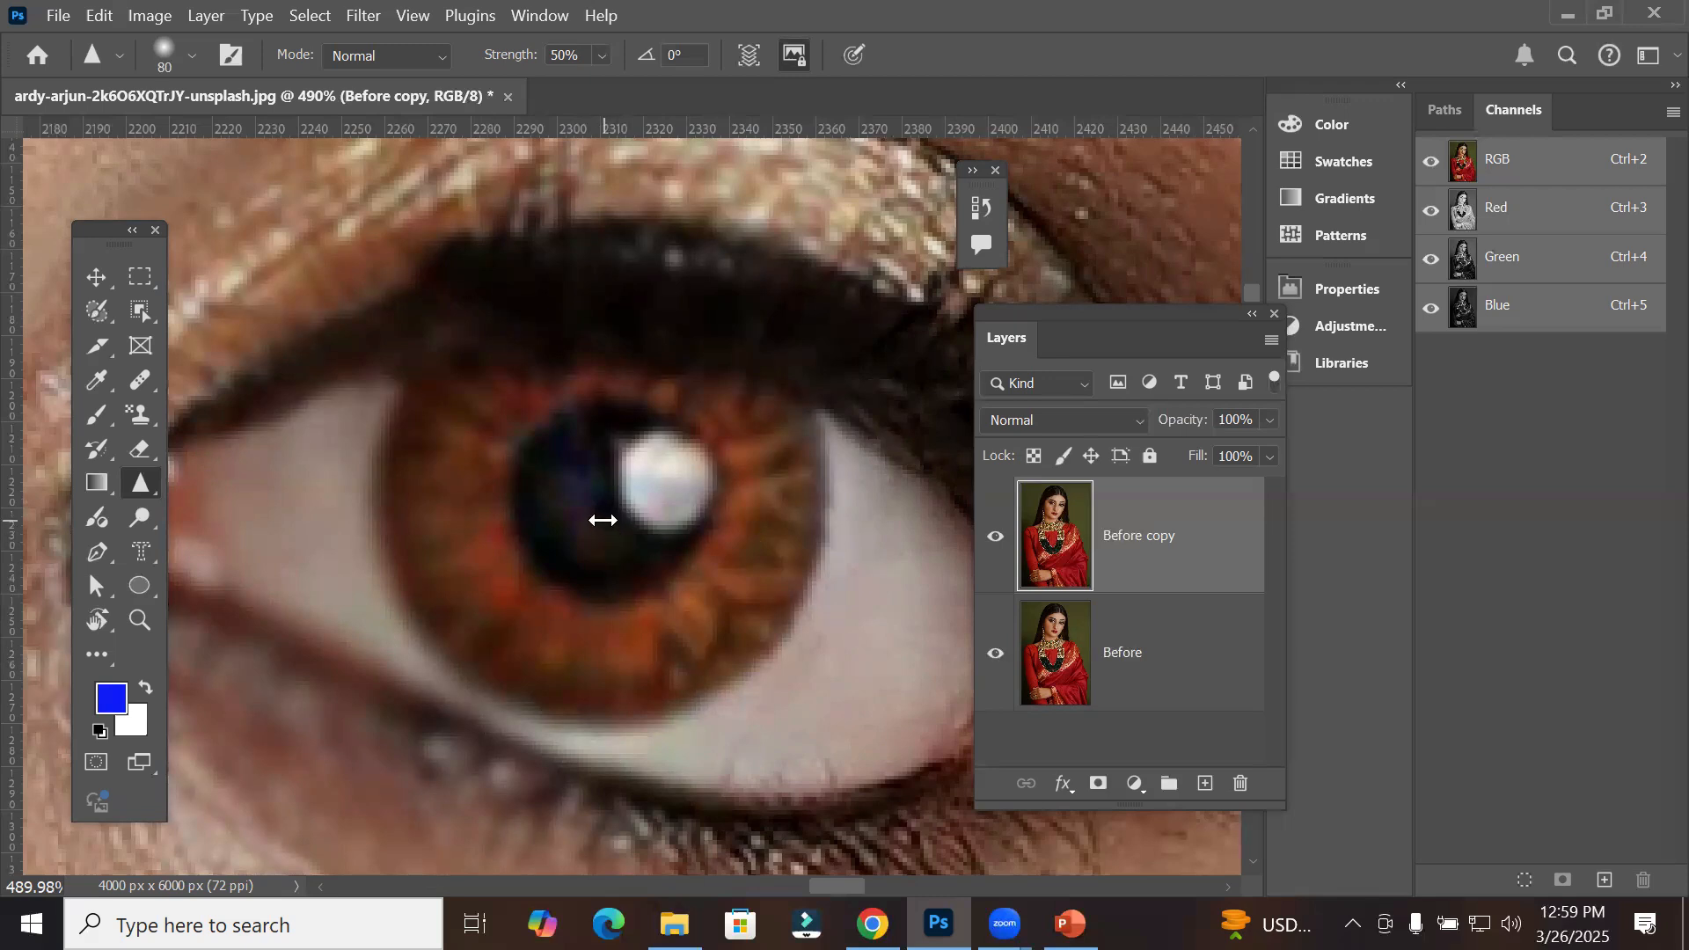
Step: Over-sharpen the iris and pupil with repeated strokes and soften the resulting harsh pixels with the same brush
{"action": "mouse_move", "coordinate": [599, 448]}
{"action": "left_mouse_down"}
{"action": "mouse_move", "coordinate": [501, 708]}
{"action": "mouse_move", "coordinate": [723, 708]}
{"action": "mouse_move", "coordinate": [621, 503]}
{"action": "mouse_move", "coordinate": [483, 383]}
{"action": "mouse_move", "coordinate": [594, 346]}
{"action": "mouse_move", "coordinate": [596, 388]}
{"action": "mouse_move", "coordinate": [523, 376]}
{"action": "mouse_move", "coordinate": [577, 563]}
{"action": "mouse_move", "coordinate": [602, 558]}
{"action": "mouse_move", "coordinate": [504, 550]}
{"action": "mouse_move", "coordinate": [557, 574]}
{"action": "mouse_move", "coordinate": [578, 471]}
{"action": "mouse_move", "coordinate": [674, 481]}
{"action": "mouse_move", "coordinate": [600, 402]}
{"action": "mouse_move", "coordinate": [665, 406]}
{"action": "mouse_move", "coordinate": [764, 588]}
{"action": "mouse_move", "coordinate": [712, 557]}
{"action": "mouse_move", "coordinate": [720, 490]}
{"action": "mouse_move", "coordinate": [649, 549]}
{"action": "mouse_move", "coordinate": [787, 579]}
{"action": "mouse_move", "coordinate": [543, 557]}
{"action": "mouse_move", "coordinate": [594, 555]}
{"action": "mouse_move", "coordinate": [551, 577]}
{"action": "mouse_move", "coordinate": [445, 572]}
{"action": "mouse_move", "coordinate": [526, 661]}
{"action": "mouse_move", "coordinate": [484, 543]}
{"action": "mouse_move", "coordinate": [624, 535]}
{"action": "mouse_move", "coordinate": [558, 482]}
{"action": "mouse_move", "coordinate": [288, 428]}
{"action": "mouse_move", "coordinate": [438, 496]}
{"action": "mouse_move", "coordinate": [407, 430]}
{"action": "mouse_move", "coordinate": [545, 537]}
{"action": "mouse_move", "coordinate": [580, 483]}
{"action": "mouse_move", "coordinate": [450, 510]}
{"action": "mouse_move", "coordinate": [314, 418]}
{"action": "mouse_move", "coordinate": [370, 474]}
{"action": "mouse_move", "coordinate": [331, 378]}
{"action": "mouse_move", "coordinate": [197, 408]}
{"action": "mouse_move", "coordinate": [224, 451]}
{"action": "mouse_move", "coordinate": [339, 528]}
{"action": "mouse_move", "coordinate": [408, 513]}
{"action": "mouse_move", "coordinate": [542, 629]}
{"action": "mouse_move", "coordinate": [758, 610]}
{"action": "mouse_move", "coordinate": [524, 524]}
{"action": "mouse_move", "coordinate": [684, 583]}
{"action": "mouse_move", "coordinate": [457, 588]}
{"action": "mouse_move", "coordinate": [628, 523]}
{"action": "left_mouse_up"}
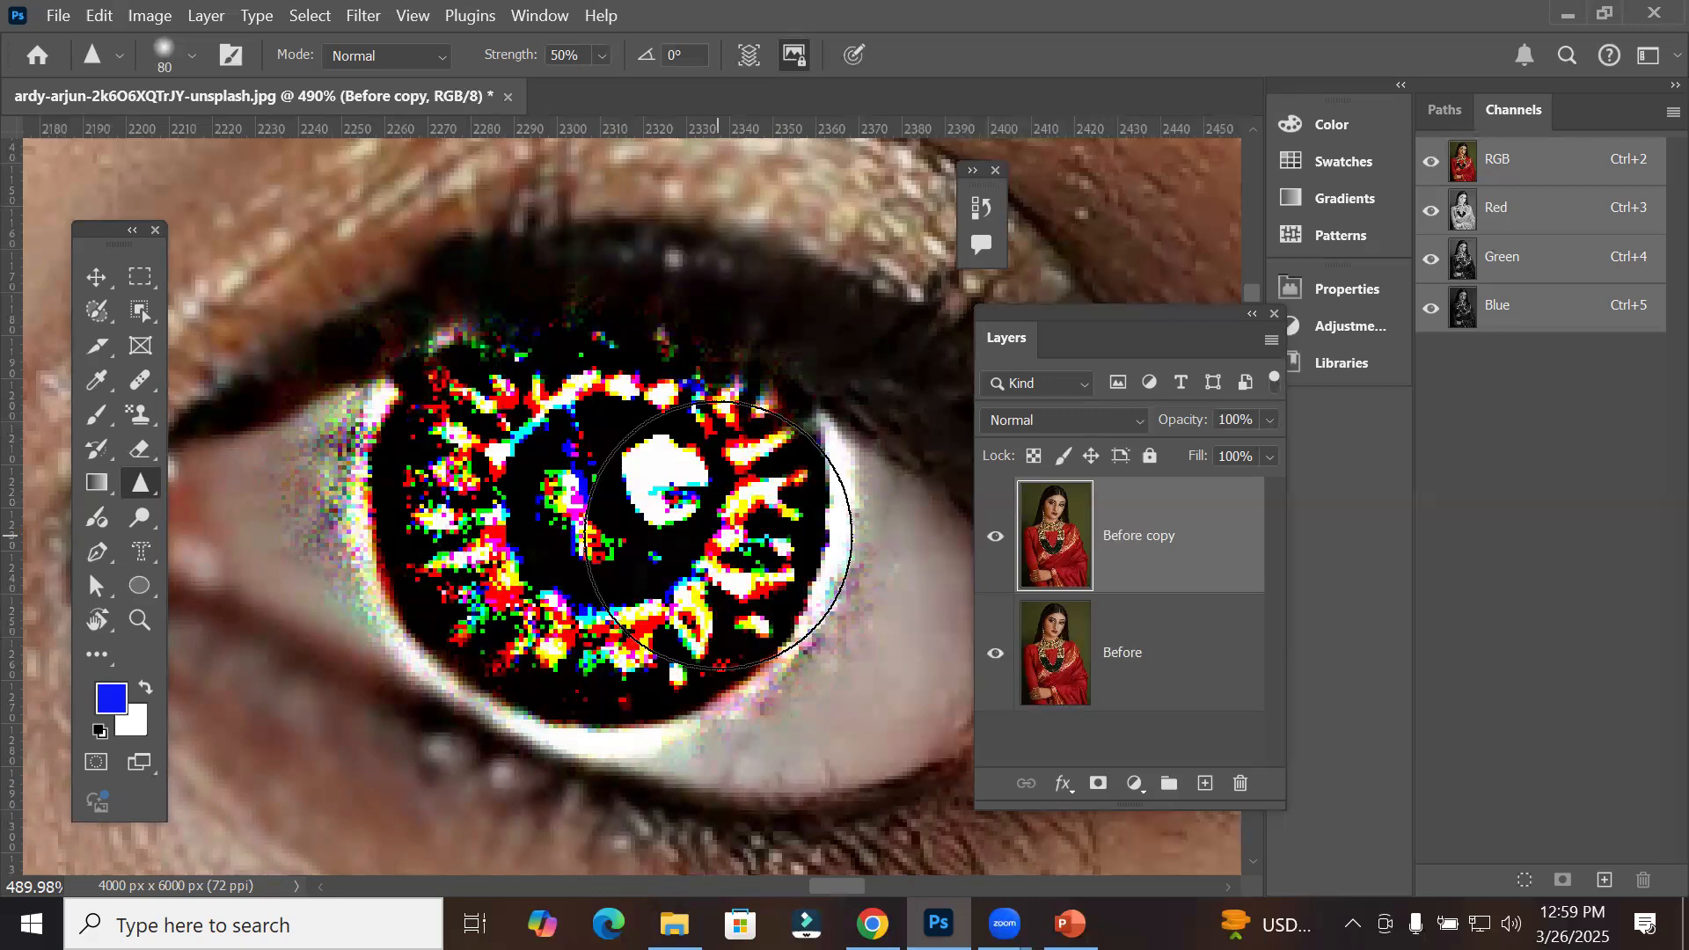
{"action": "mouse_move", "coordinate": [694, 287]}
{"action": "left_mouse_down"}
{"action": "mouse_move", "coordinate": [430, 361]}
{"action": "mouse_move", "coordinate": [662, 609]}
{"action": "mouse_move", "coordinate": [454, 529]}
{"action": "mouse_move", "coordinate": [566, 625]}
{"action": "mouse_move", "coordinate": [505, 674]}
{"action": "mouse_move", "coordinate": [681, 607]}
{"action": "mouse_move", "coordinate": [816, 389]}
{"action": "mouse_move", "coordinate": [740, 538]}
{"action": "mouse_move", "coordinate": [632, 448]}
{"action": "mouse_move", "coordinate": [672, 573]}
{"action": "left_mouse_up"}
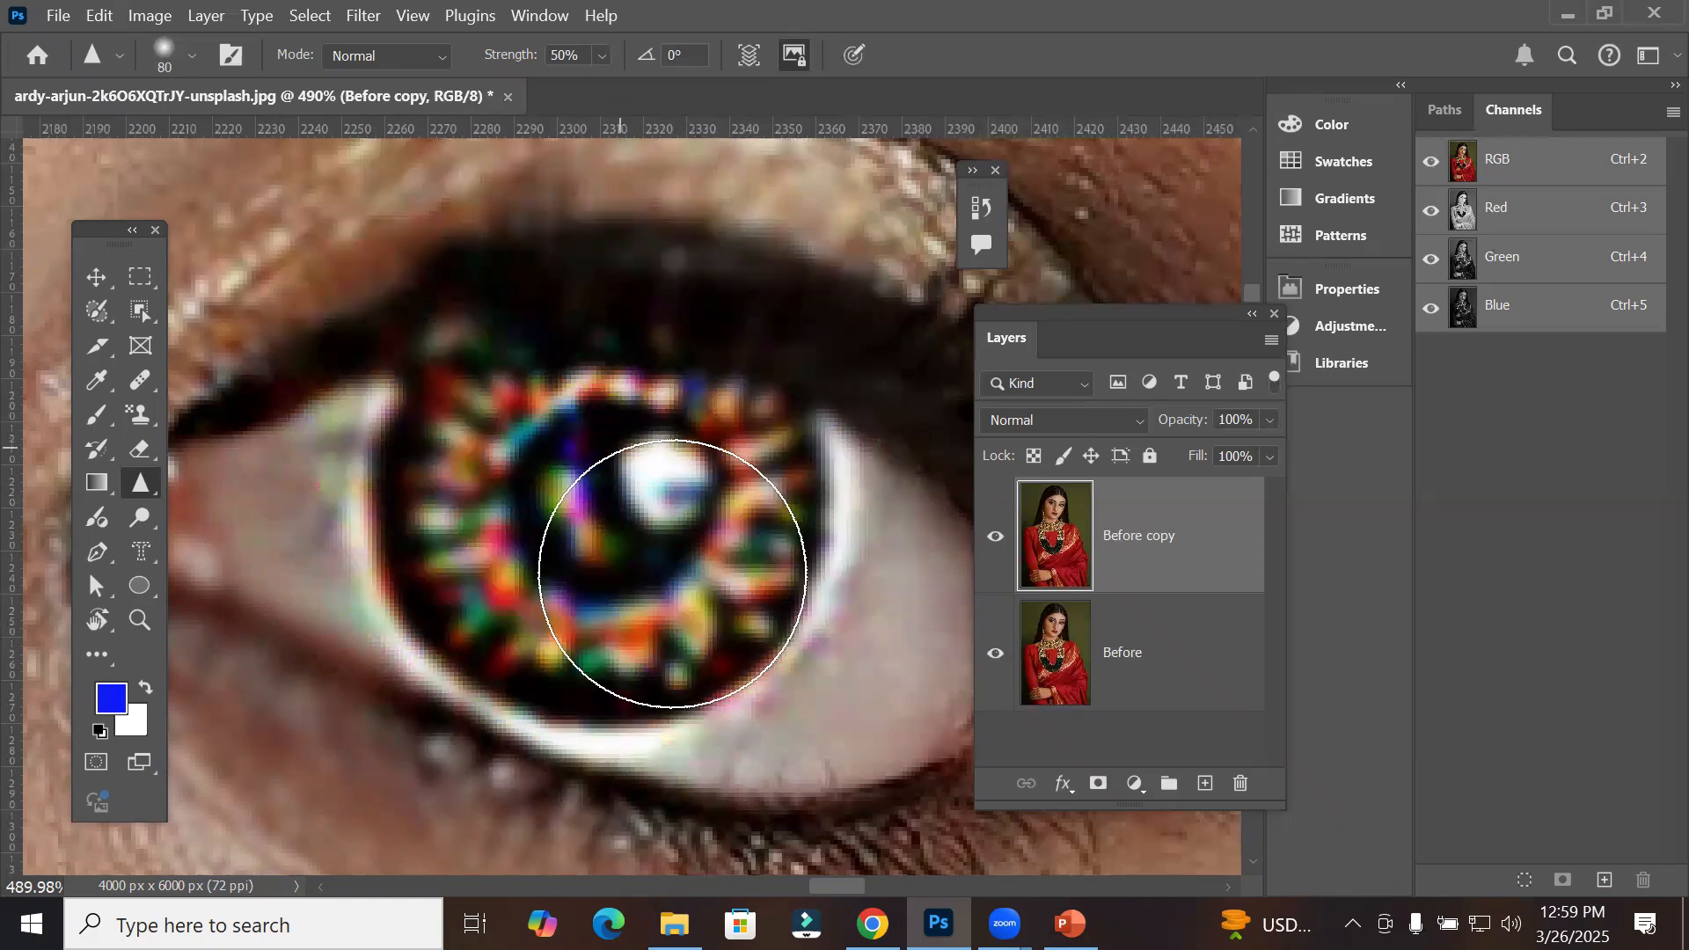
Step: Compare the over-sharpened and softened iris with the original by toggling the Before copy layer's visibility, leaving the layer hidden
{"action": "left_click", "coordinate": [994, 537]}
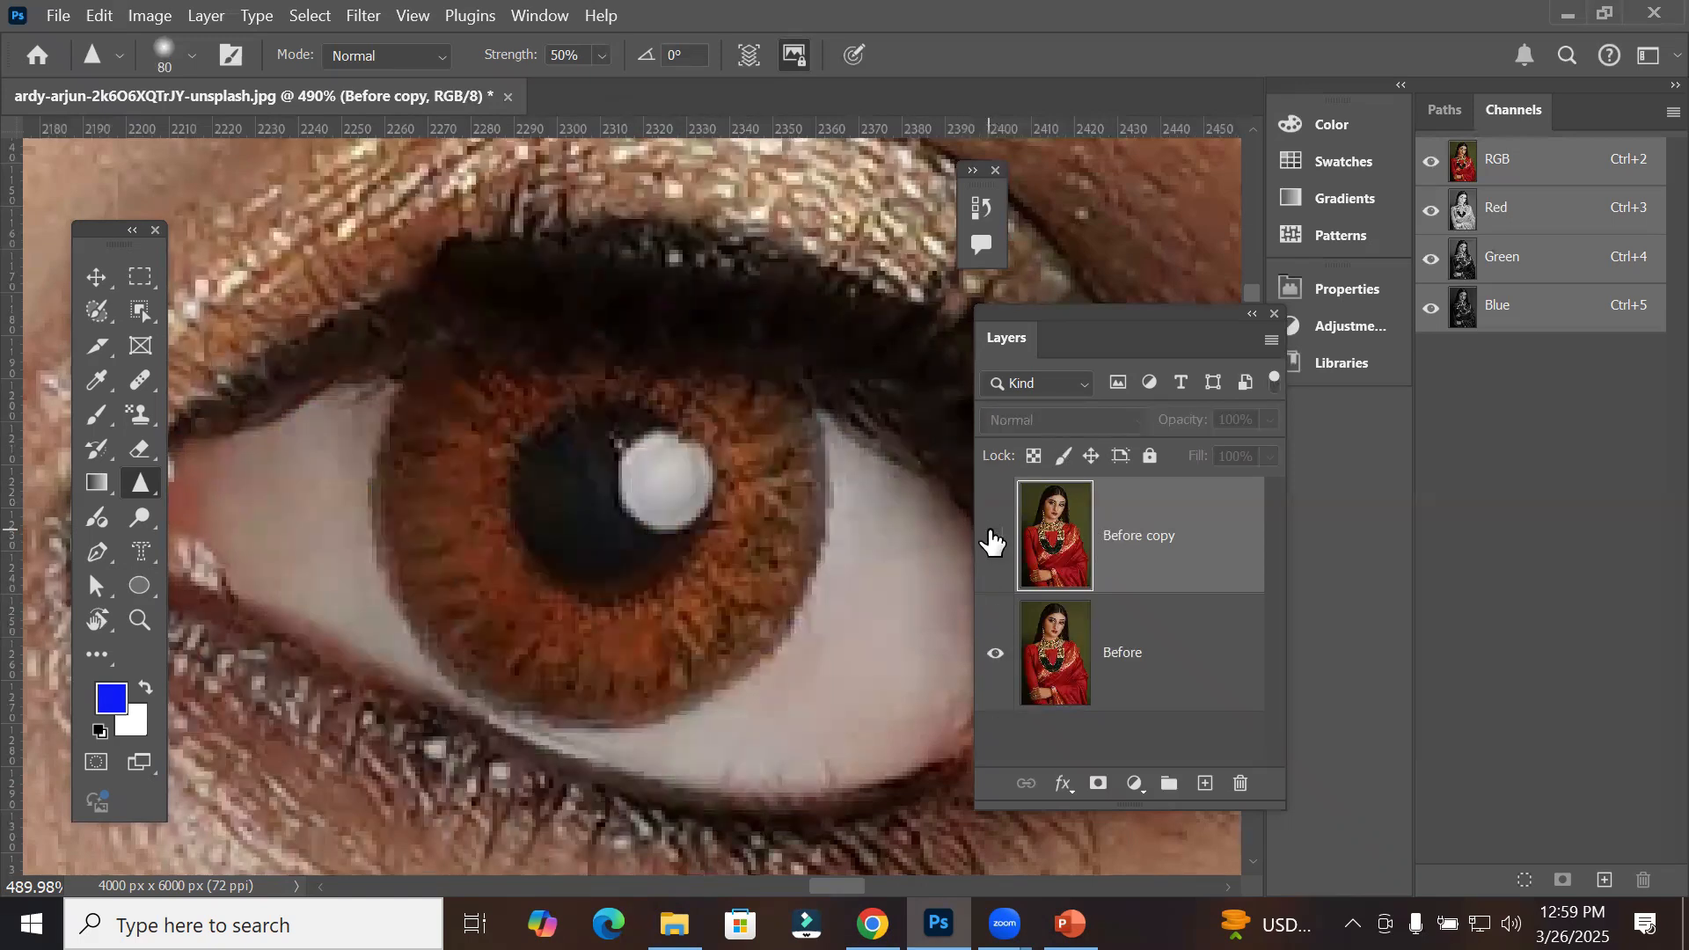
{"action": "left_click", "coordinate": [994, 538]}
{"action": "left_click", "coordinate": [993, 538]}
{"action": "left_click", "coordinate": [994, 538]}
{"action": "left_click", "coordinate": [994, 537]}
{"action": "left_click", "coordinate": [993, 537]}
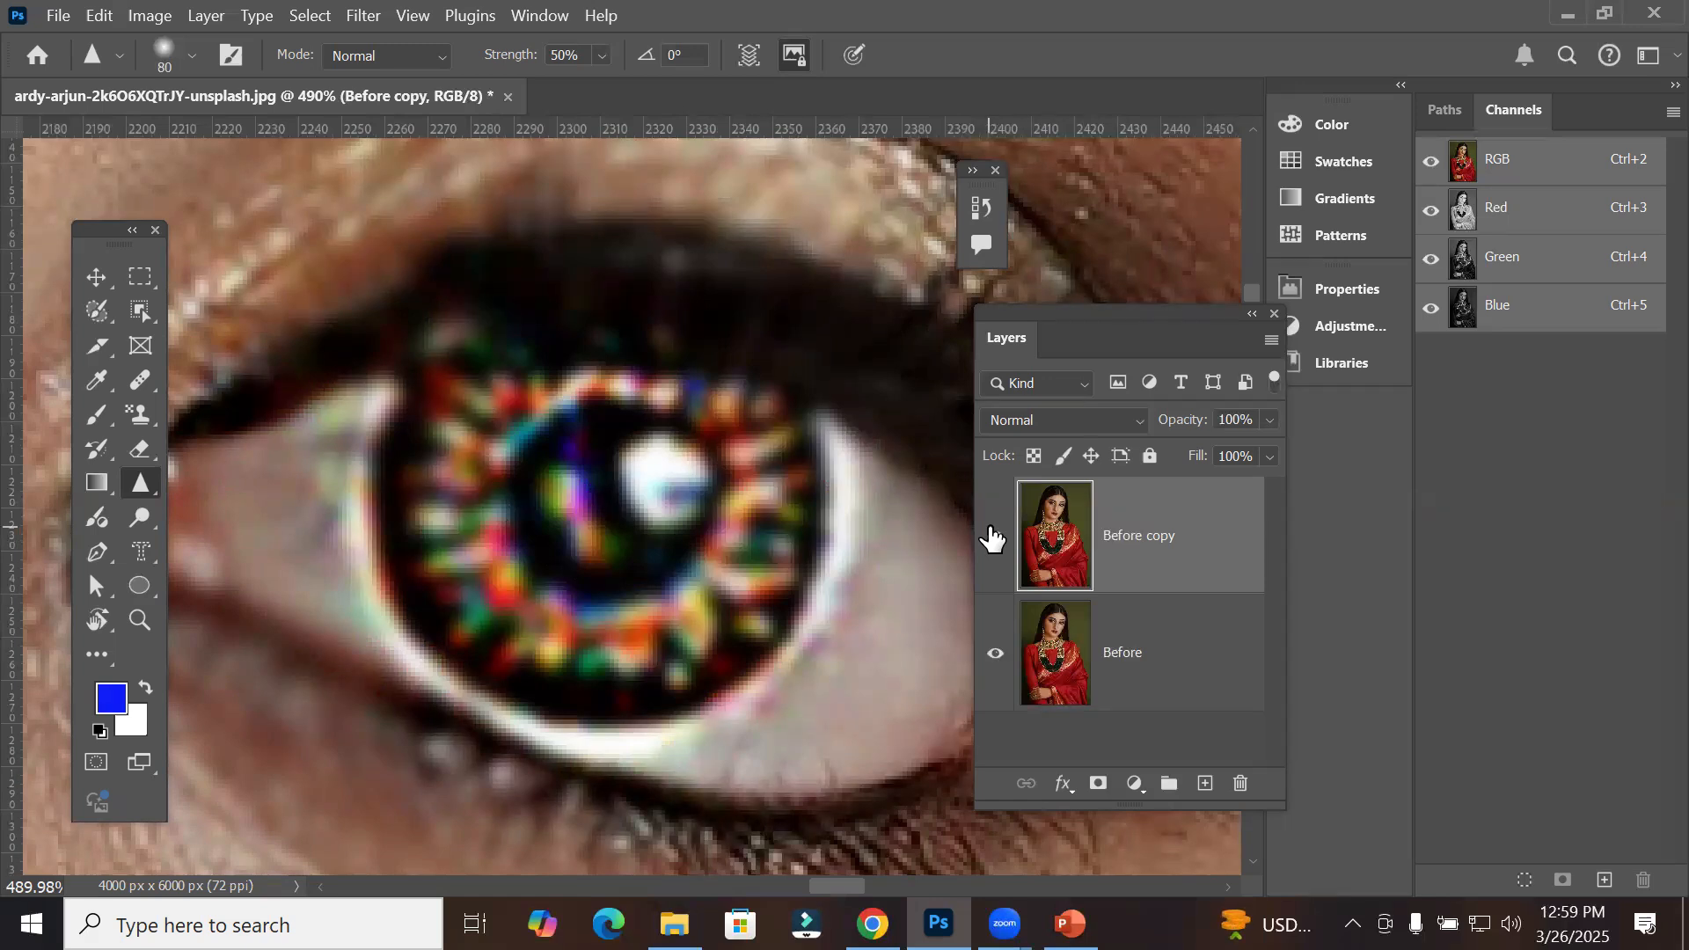
{"action": "left_click", "coordinate": [994, 537]}
{"action": "left_click", "coordinate": [994, 537]}
{"action": "left_click", "coordinate": [993, 538]}
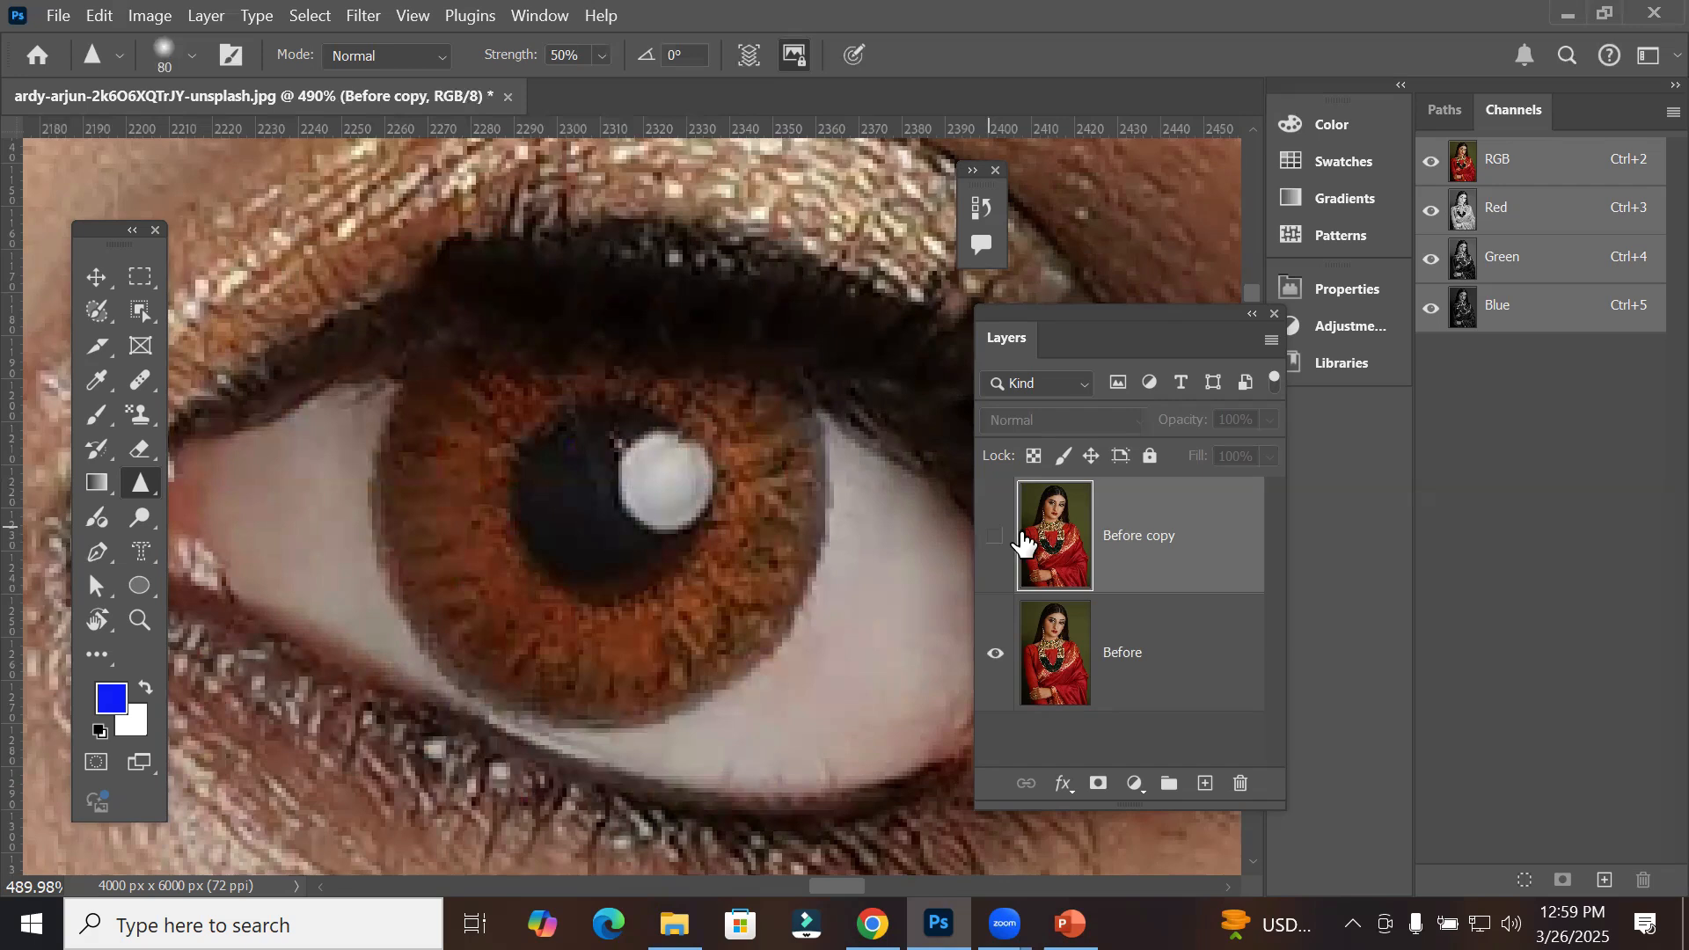
Step: Switch from the Sharpen tool to the Blur tool
{"action": "right_click", "coordinate": [134, 490]}
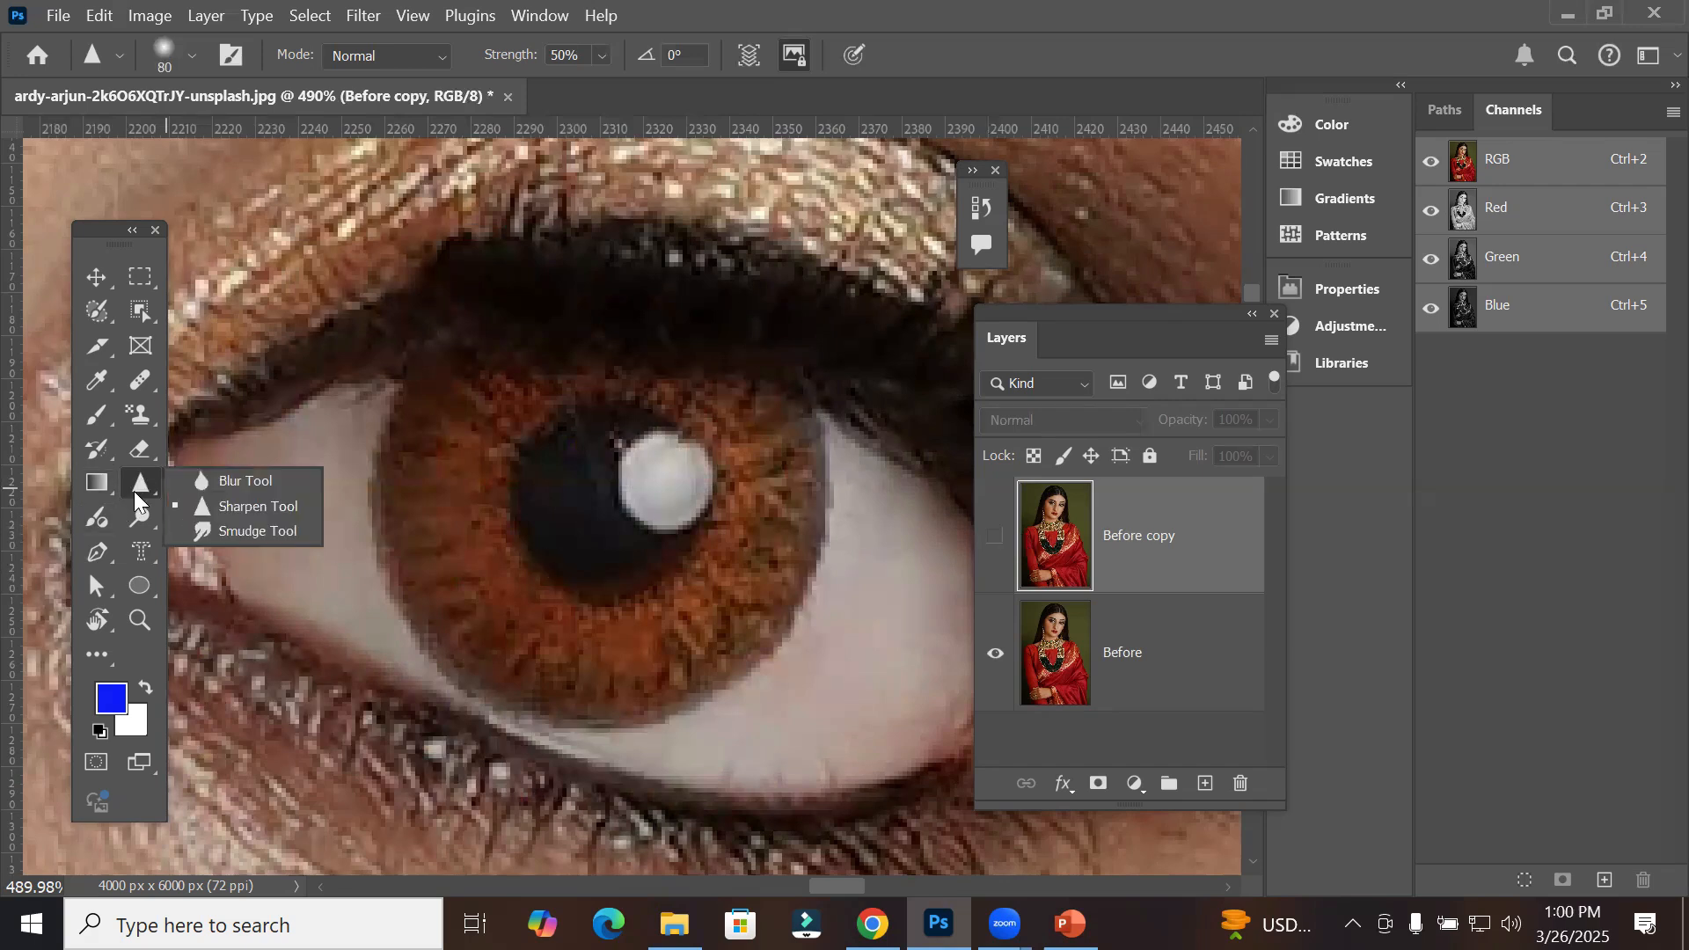
{"action": "left_click", "coordinate": [253, 480]}
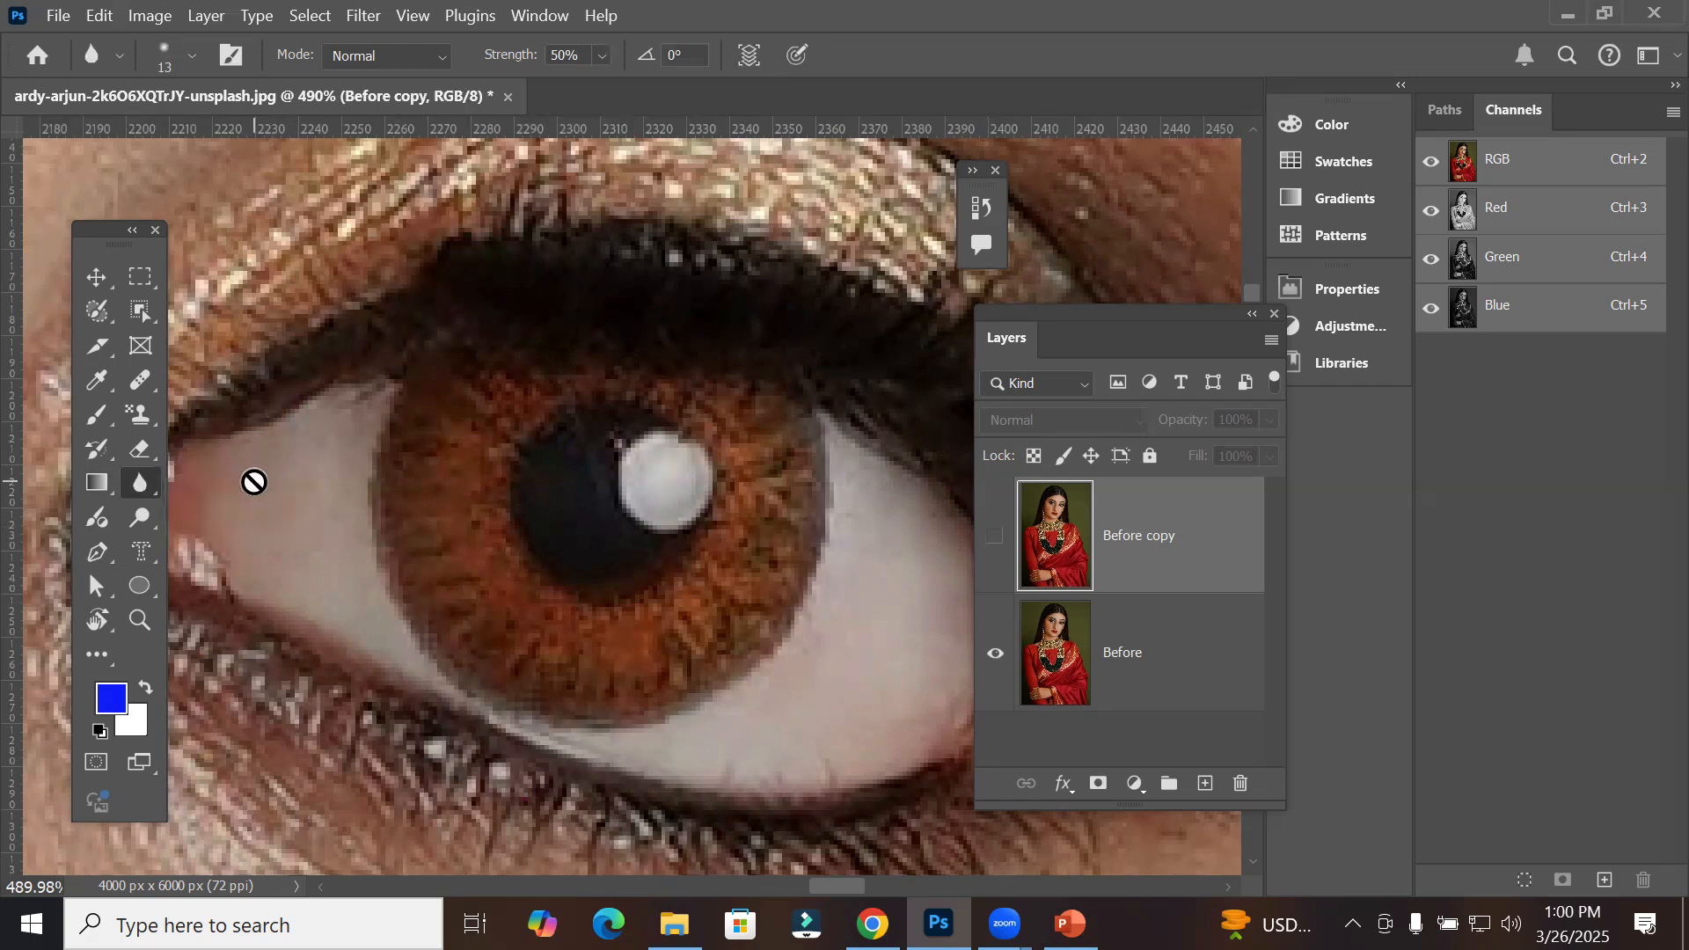
{"action": "scroll", "coordinate": [297, 541], "scroll_direction": "down", "scroll_amount": 10}
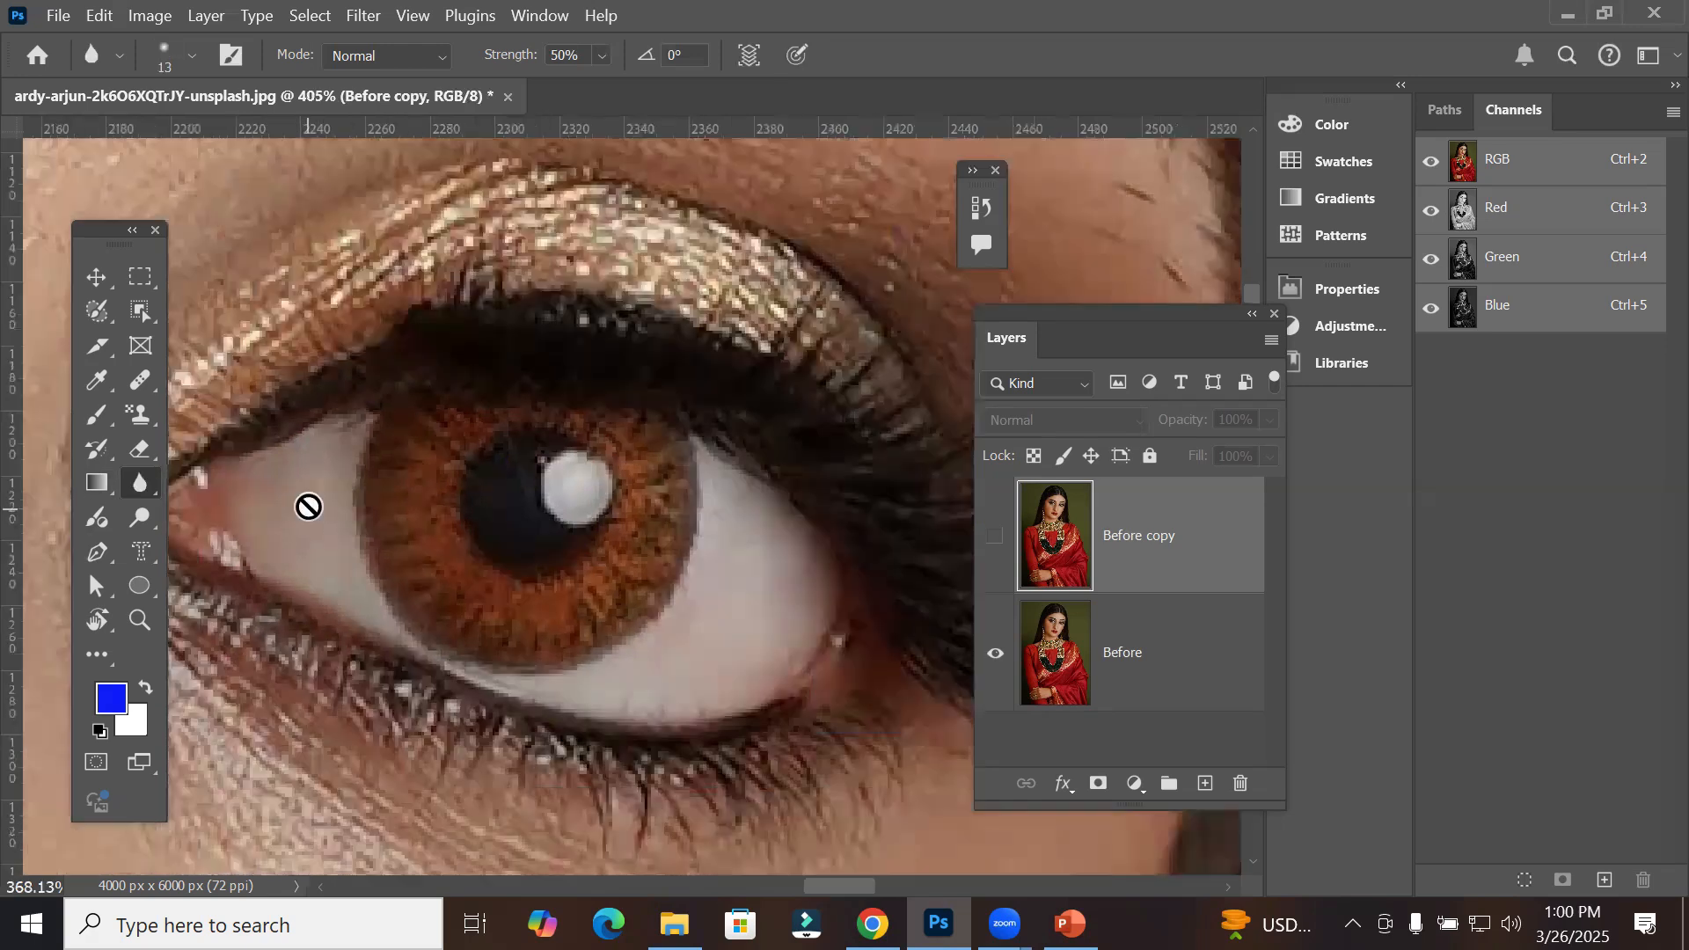
{"action": "scroll", "coordinate": [259, 473], "scroll_direction": "down", "scroll_amount": 3}
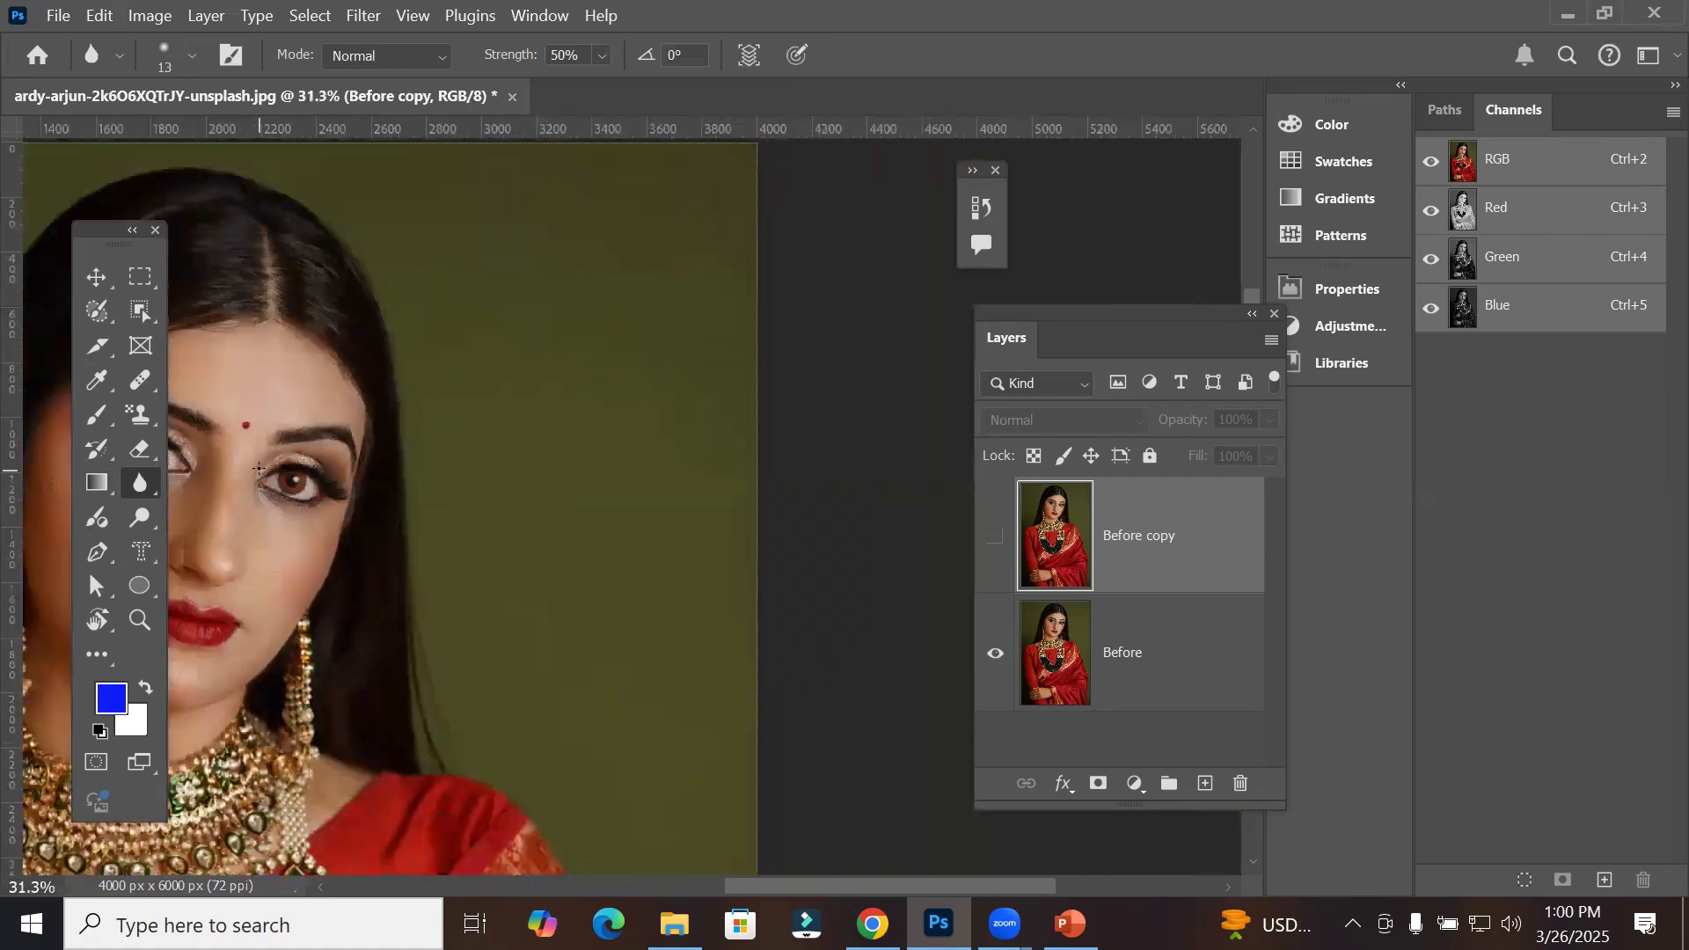
{"action": "left_click_drag", "start_coordinate": [290, 425], "coordinate": [556, 388]}
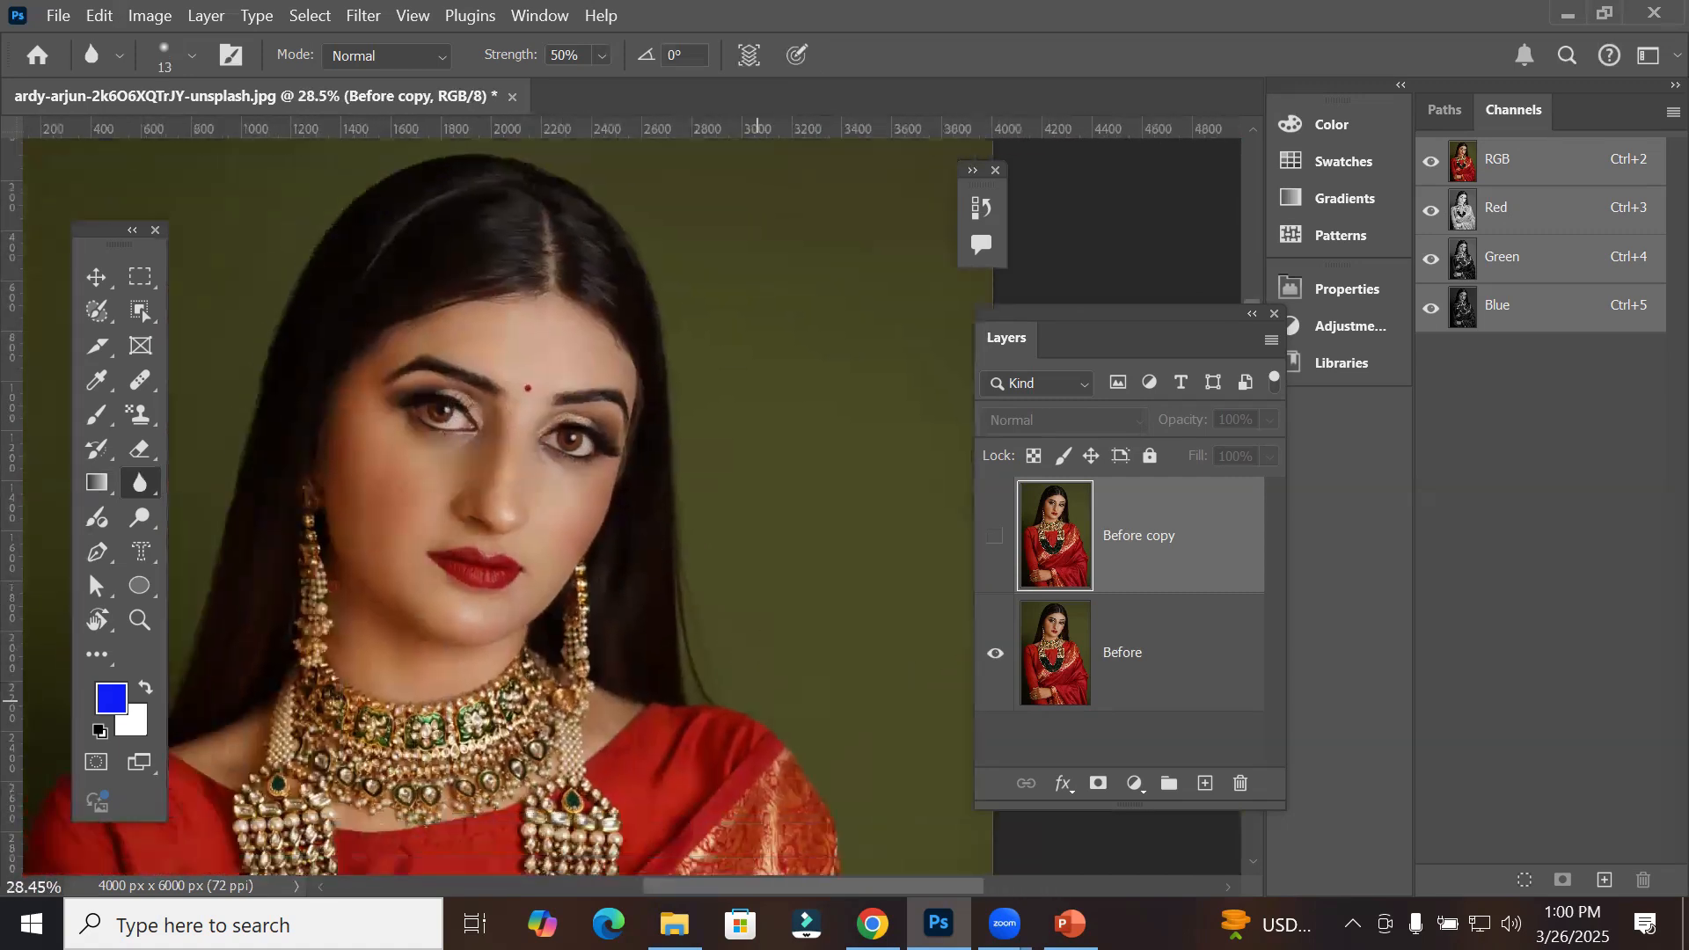
Step: Switch to File Explorer and open the Models folder inside the Images folder of D:\_Graphics
{"action": "mouse_move", "coordinate": [674, 923]}
{"action": "left_click", "coordinate": [673, 818]}
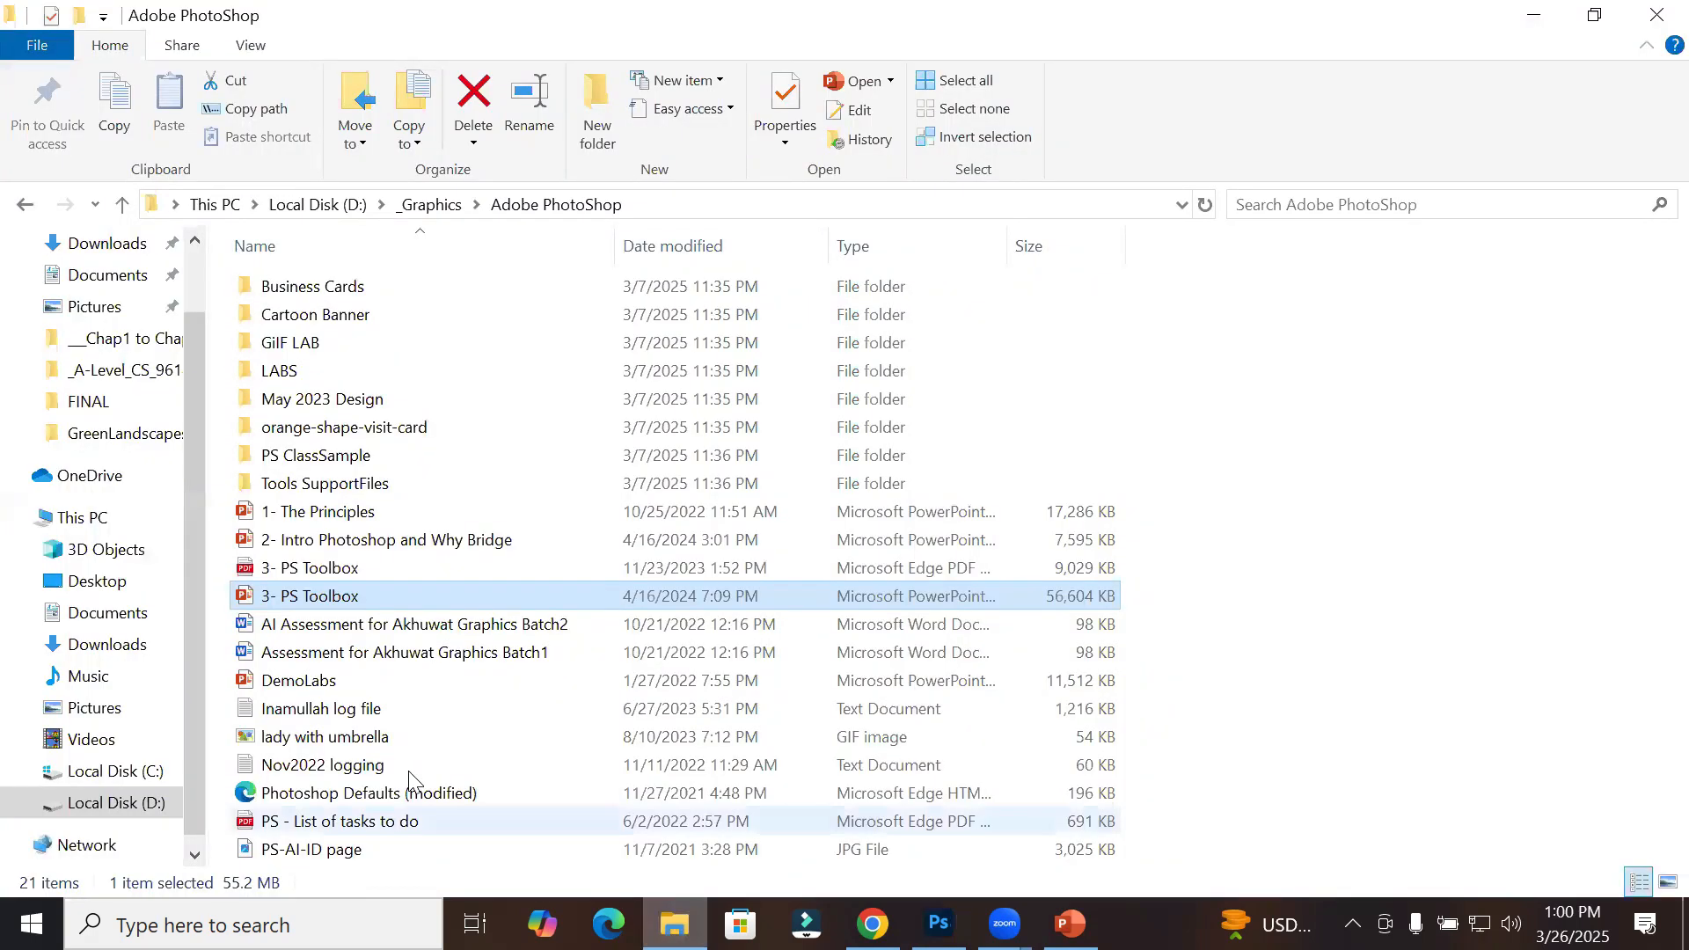
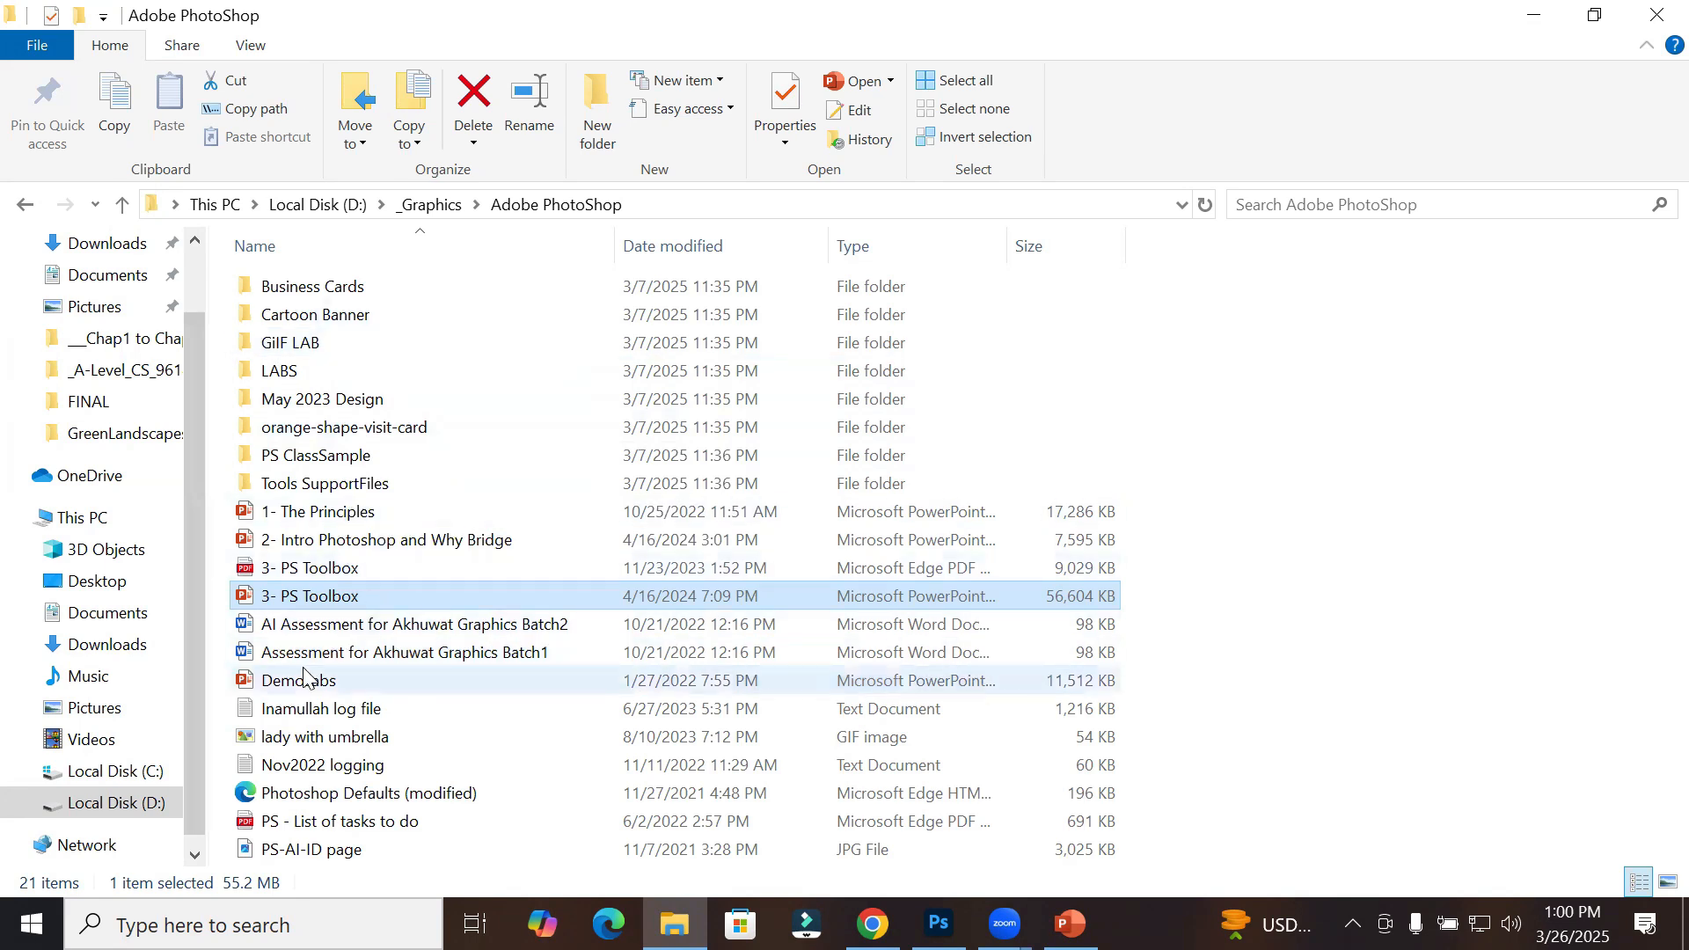
{"action": "left_click", "coordinate": [440, 214]}
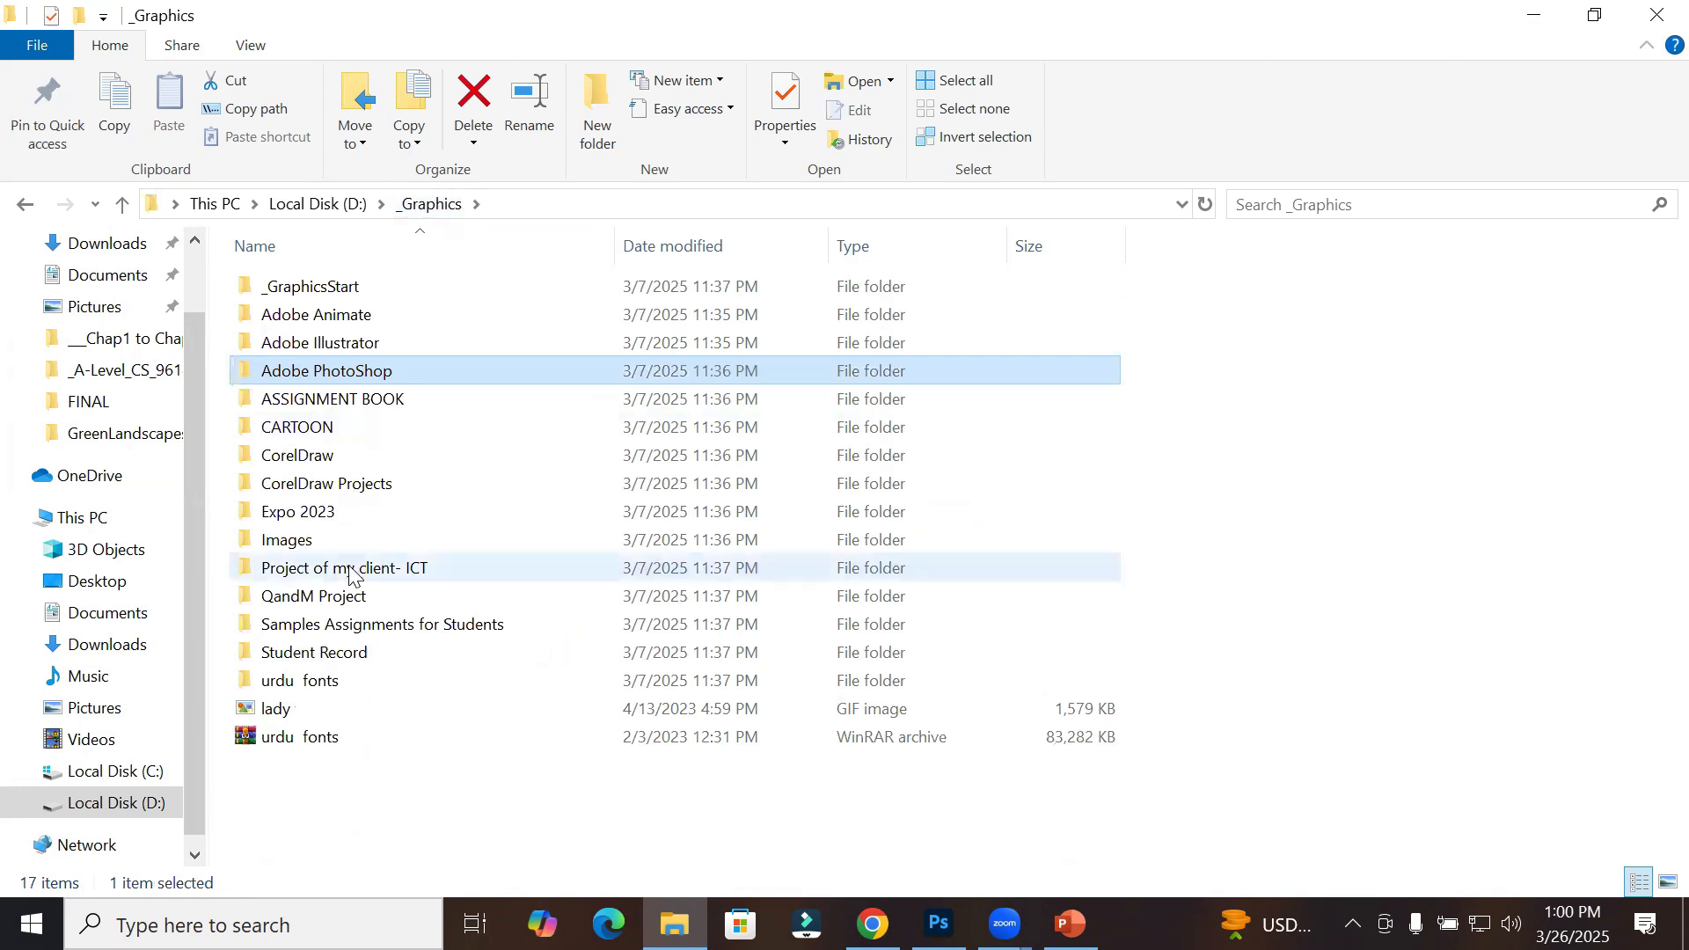
{"action": "double_click", "coordinate": [400, 546]}
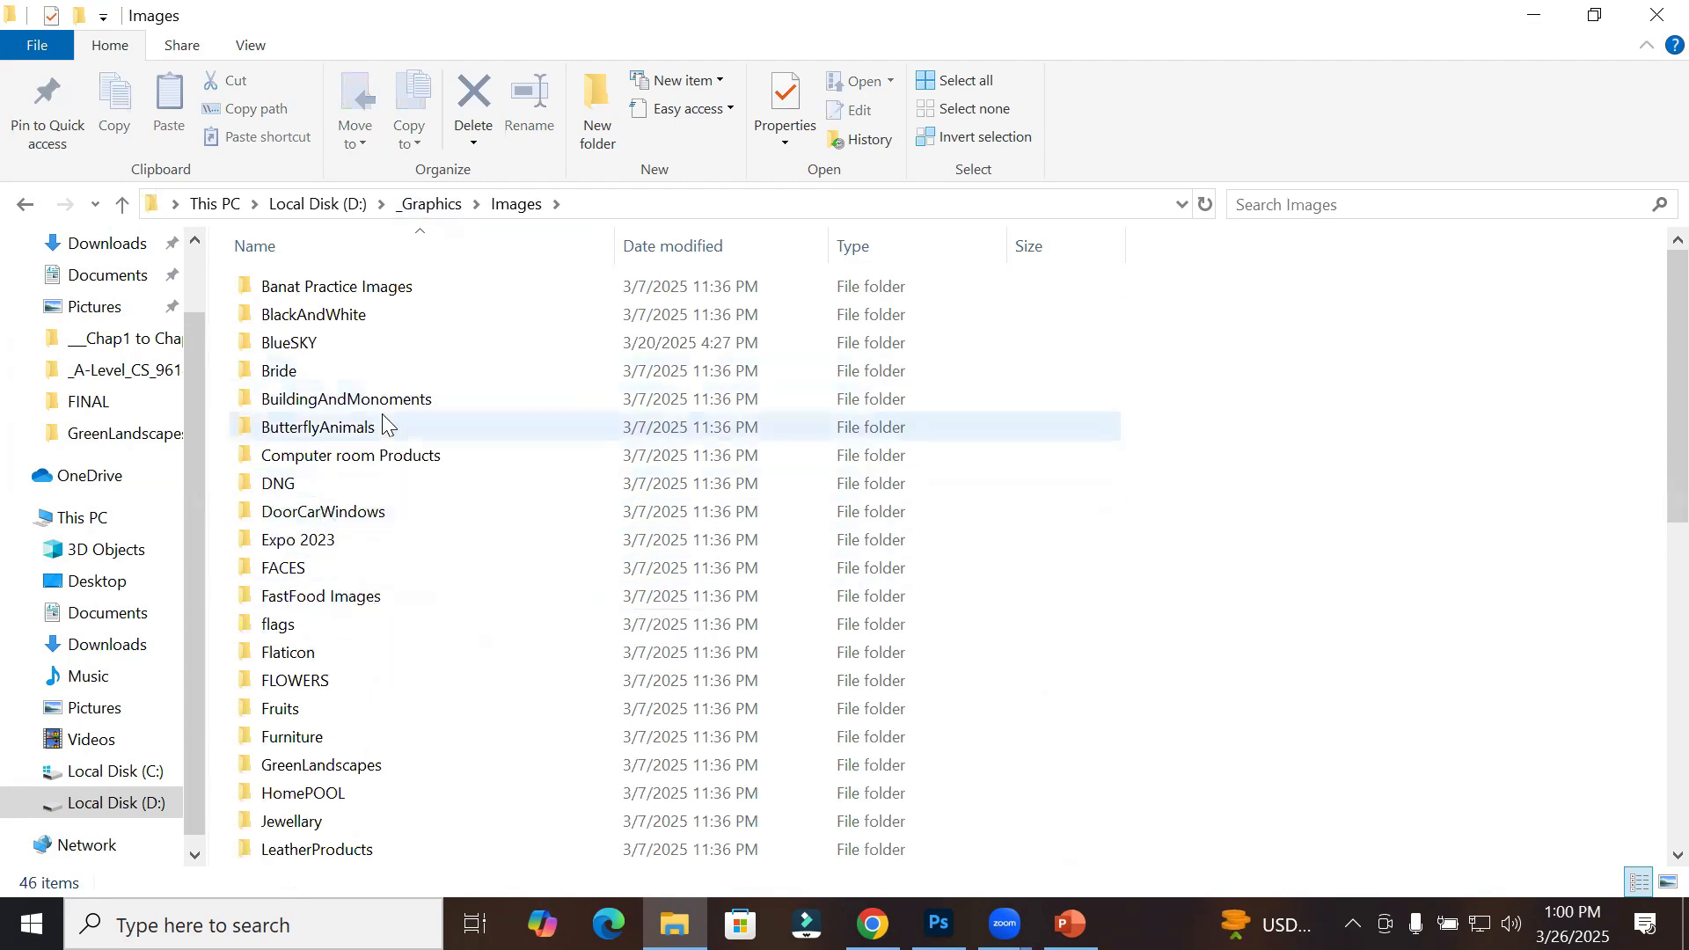
{"action": "scroll", "coordinate": [387, 440], "scroll_direction": "down", "scroll_amount": 1}
{"action": "scroll", "coordinate": [387, 466], "scroll_direction": "down", "scroll_amount": 1}
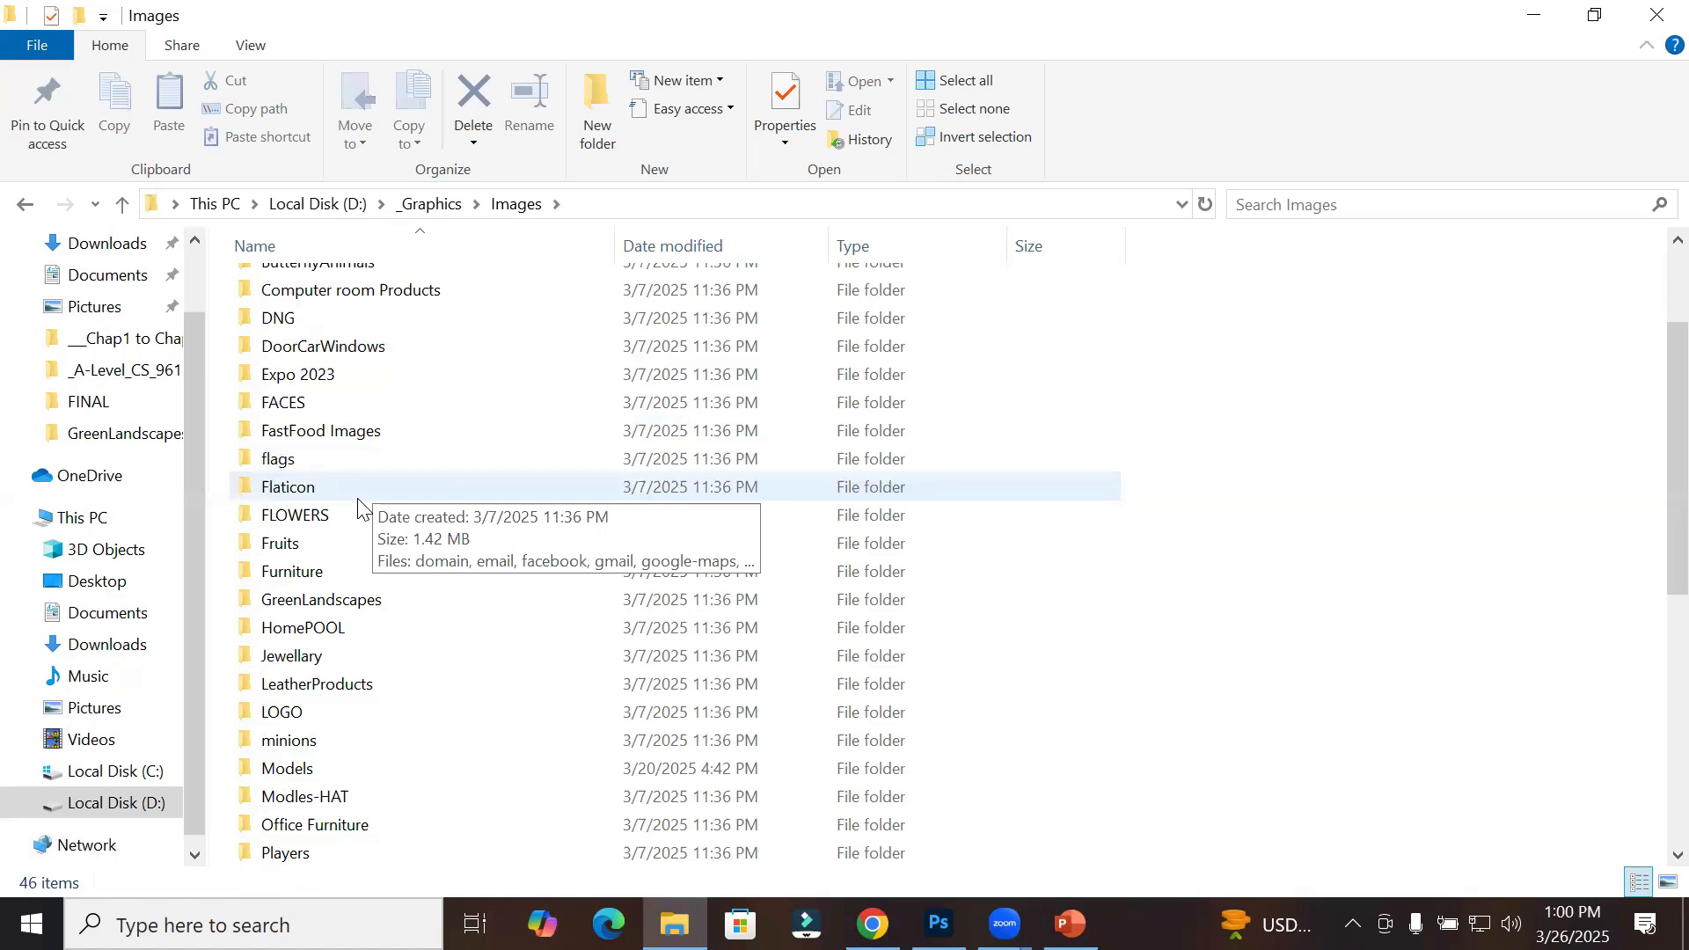
{"action": "scroll", "coordinate": [369, 626], "scroll_direction": "down", "scroll_amount": 2}
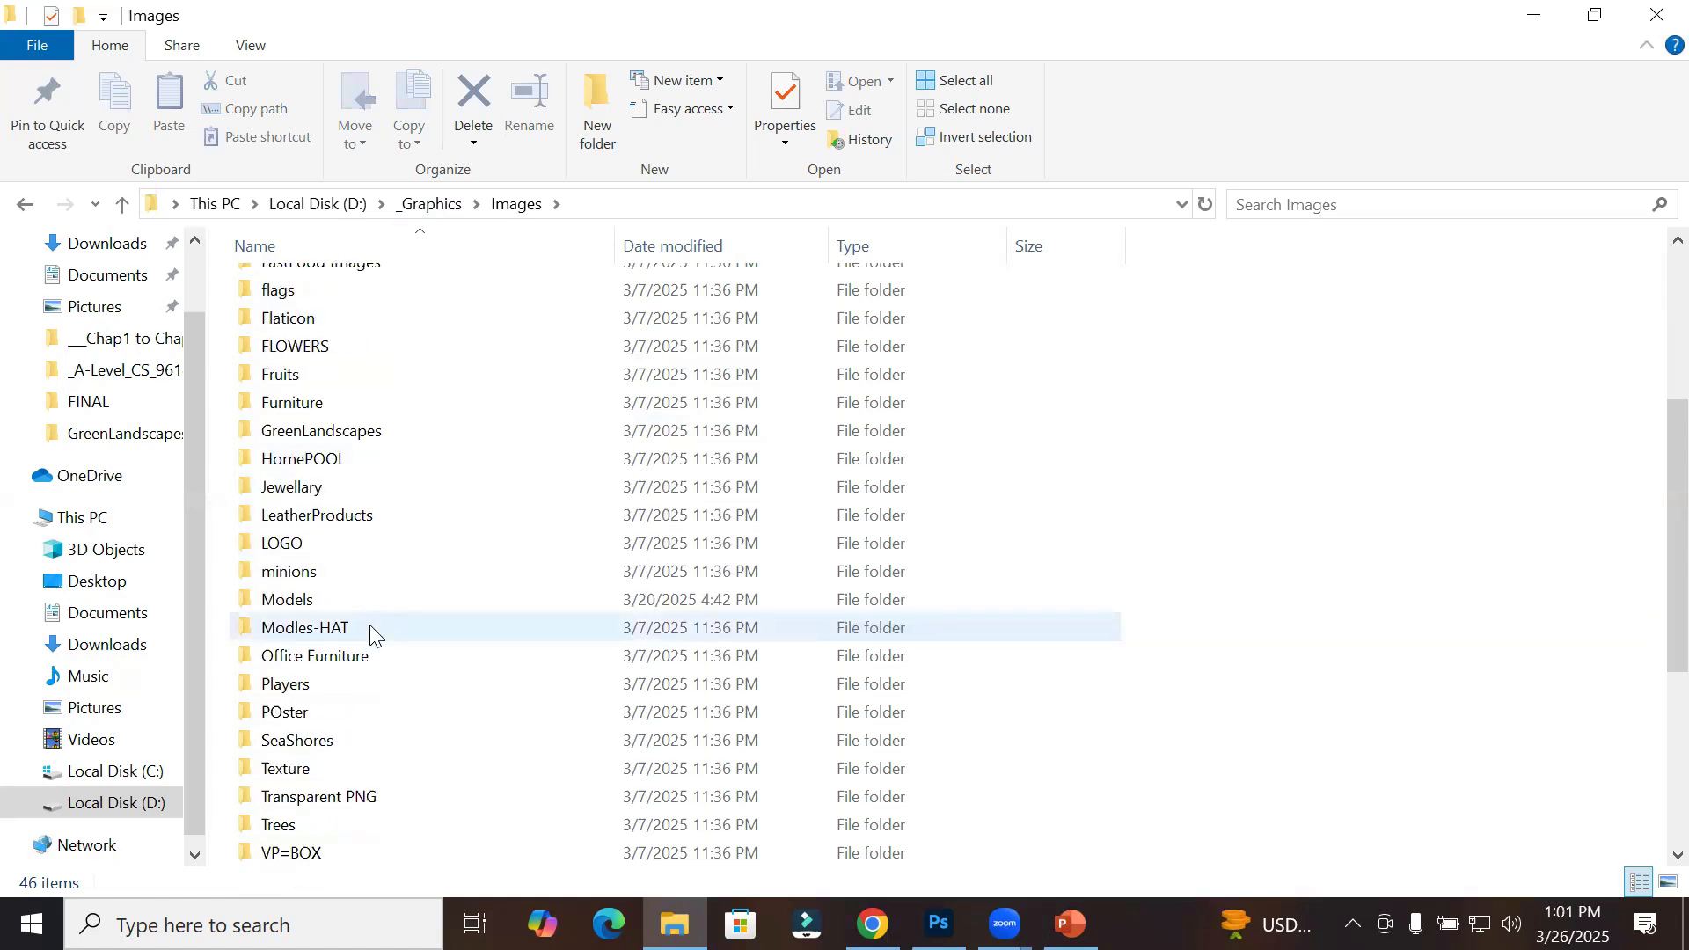
{"action": "double_click", "coordinate": [380, 601]}
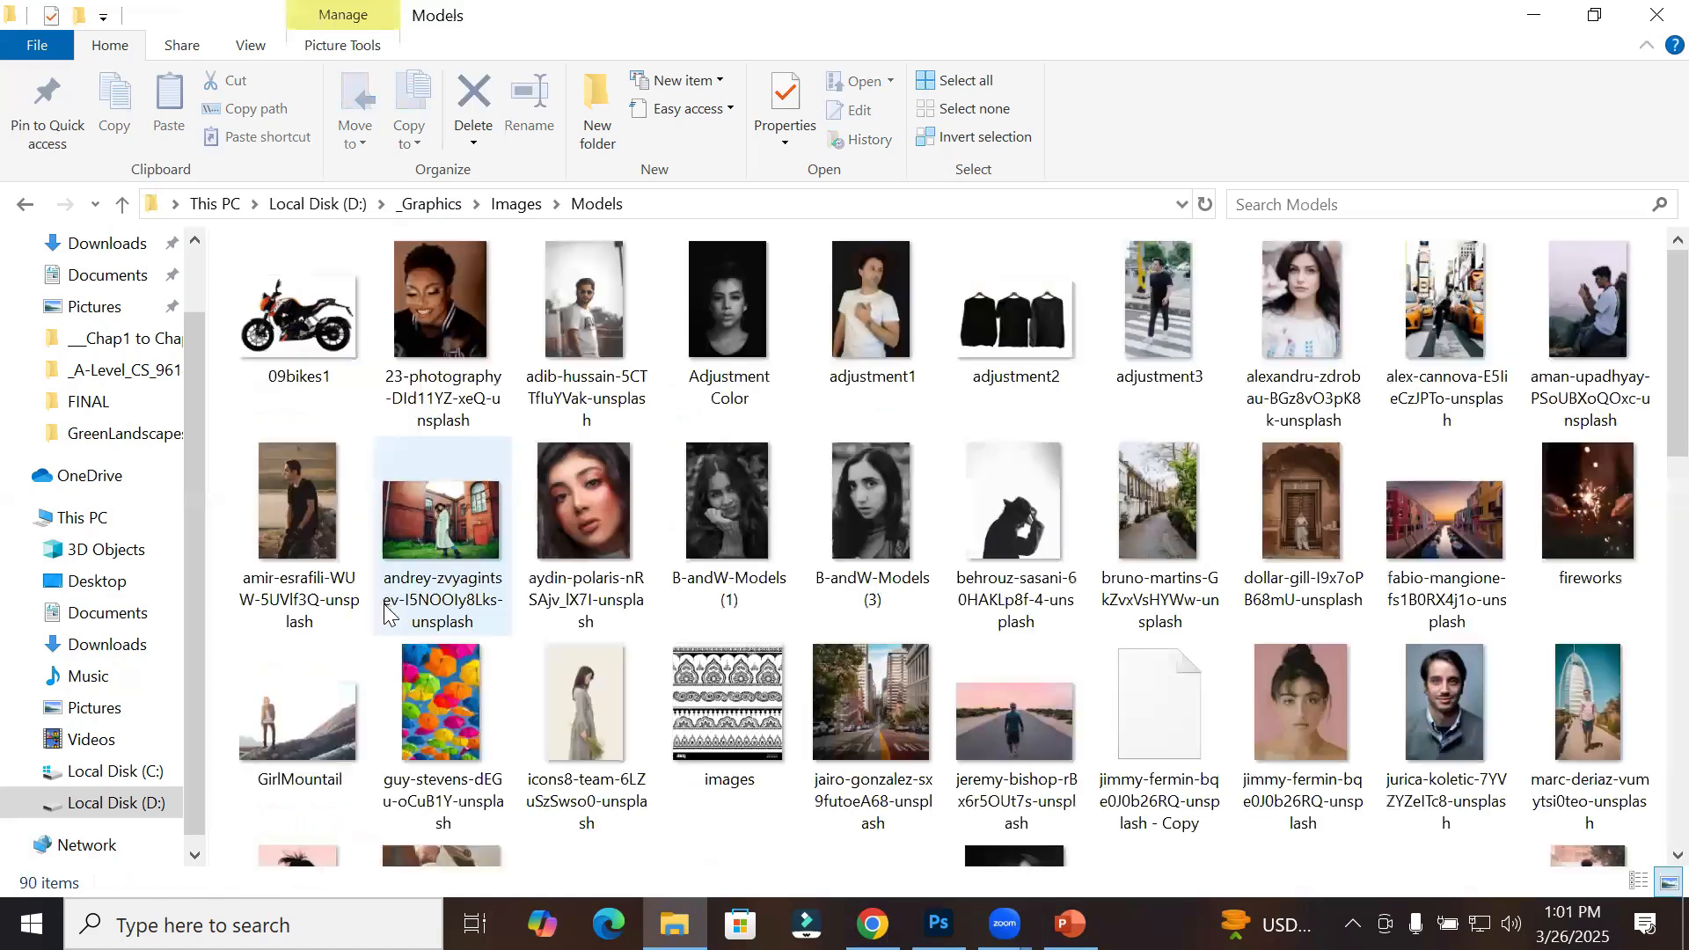
Step: Open the Taylor image from the Models folder as a separate document in Photoshop
{"action": "scroll", "coordinate": [732, 563], "scroll_direction": "down", "scroll_amount": 4}
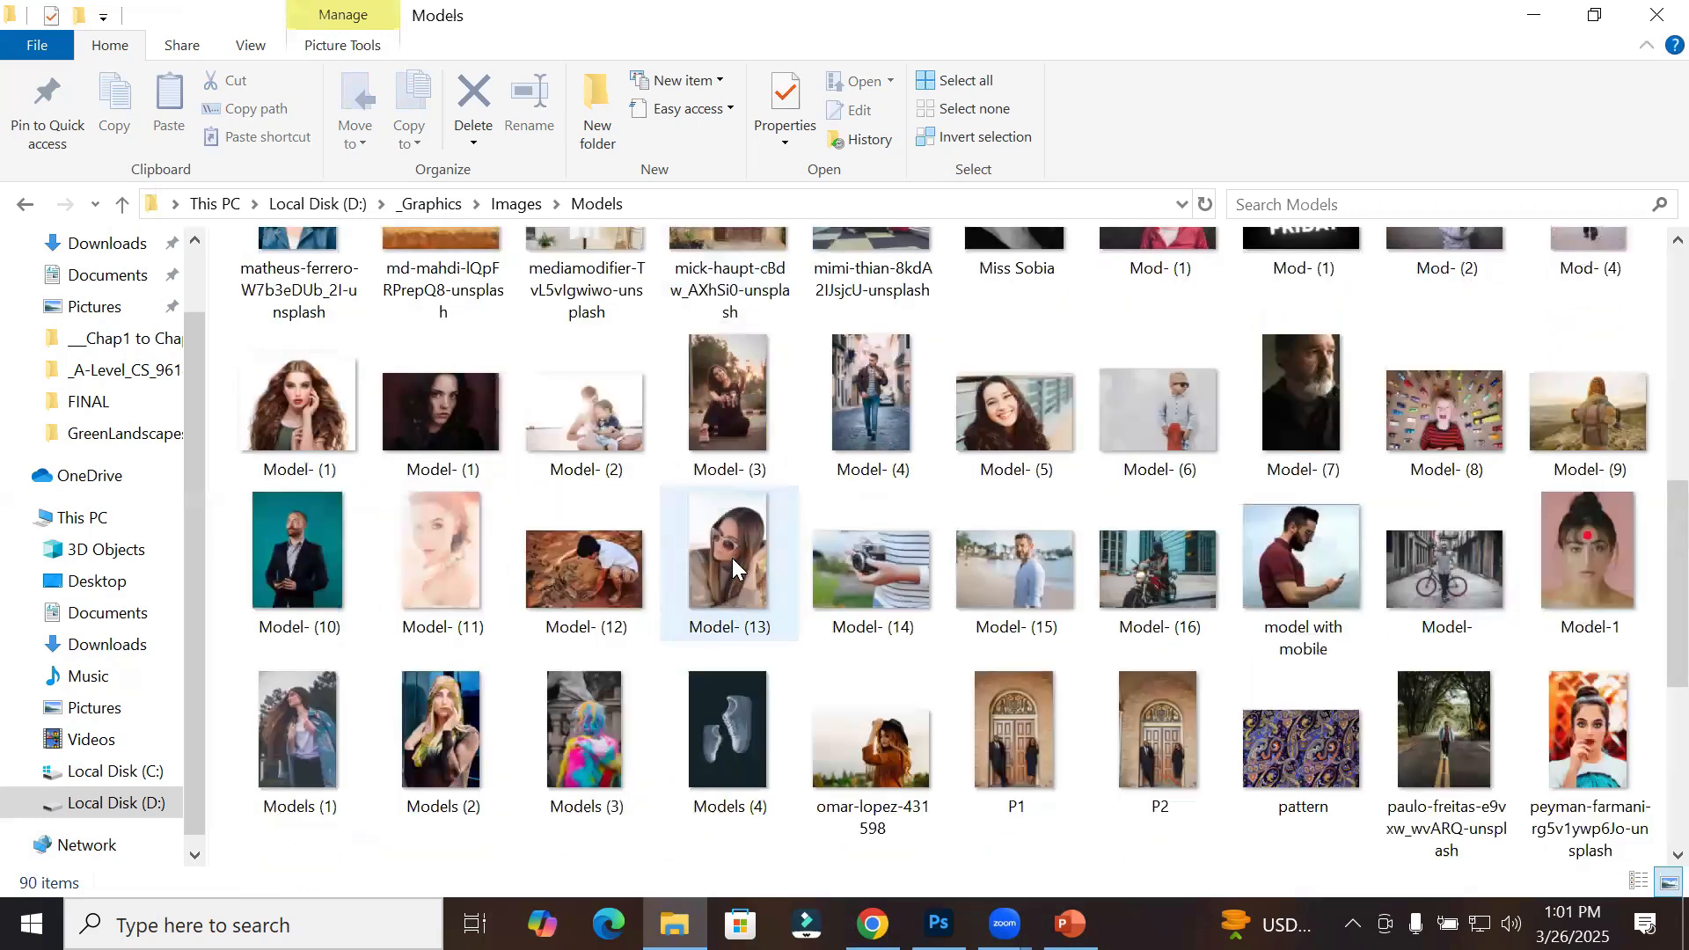
{"action": "scroll", "coordinate": [732, 556], "scroll_direction": "down", "scroll_amount": 3}
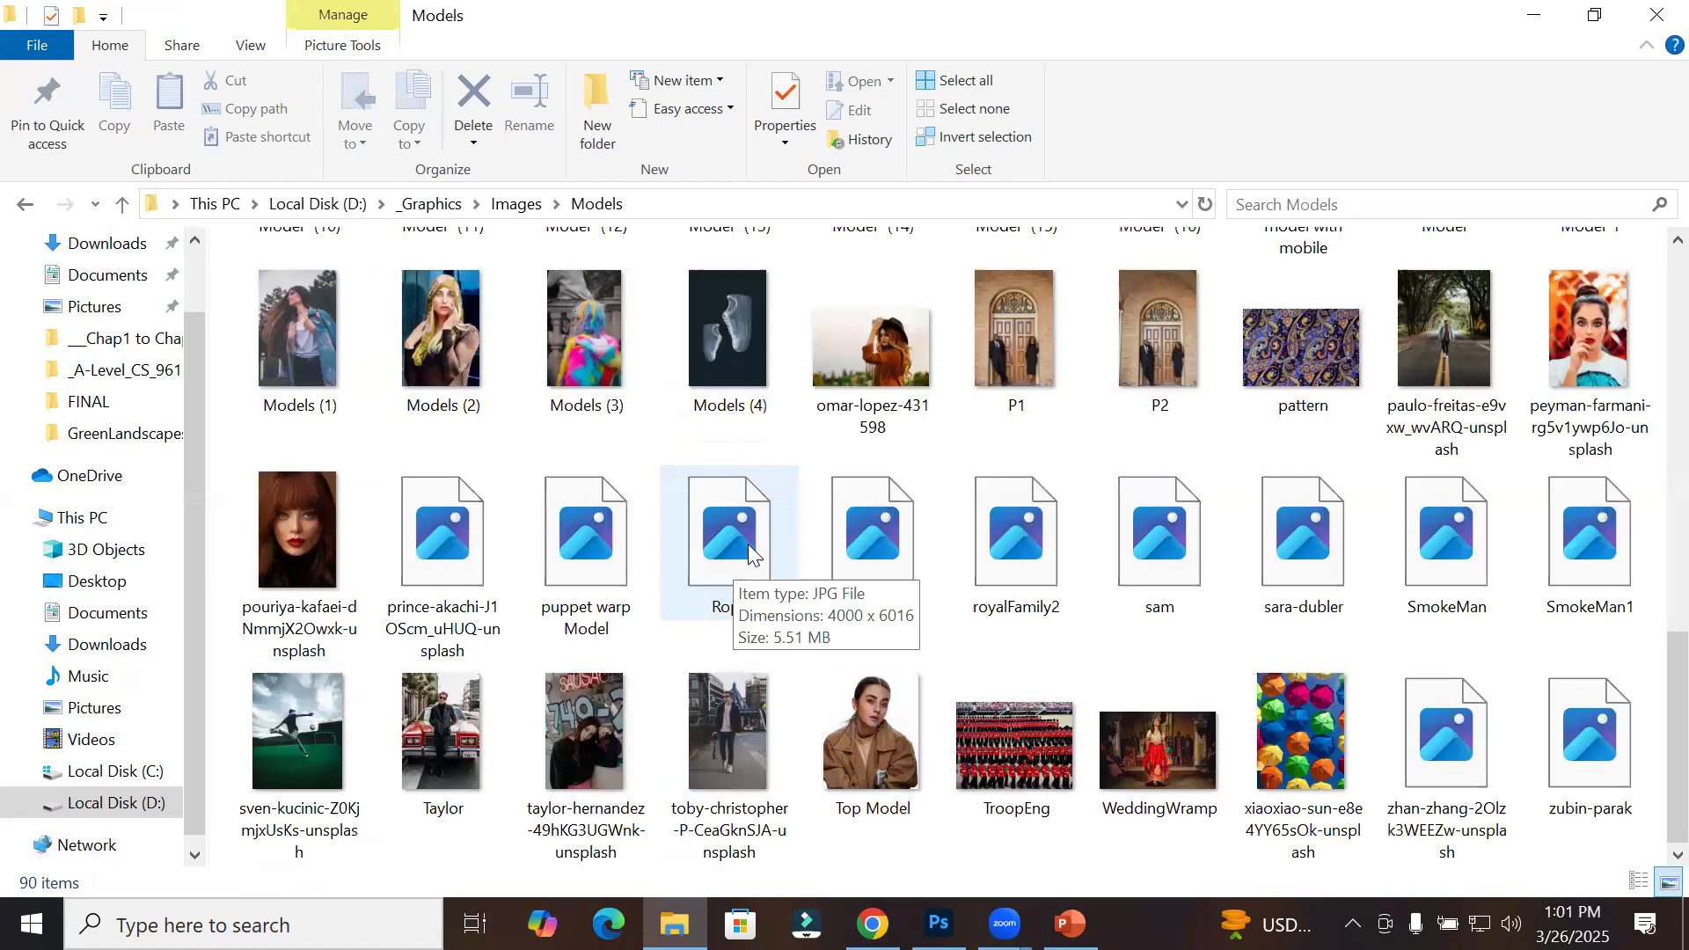
{"action": "left_click", "coordinate": [462, 757]}
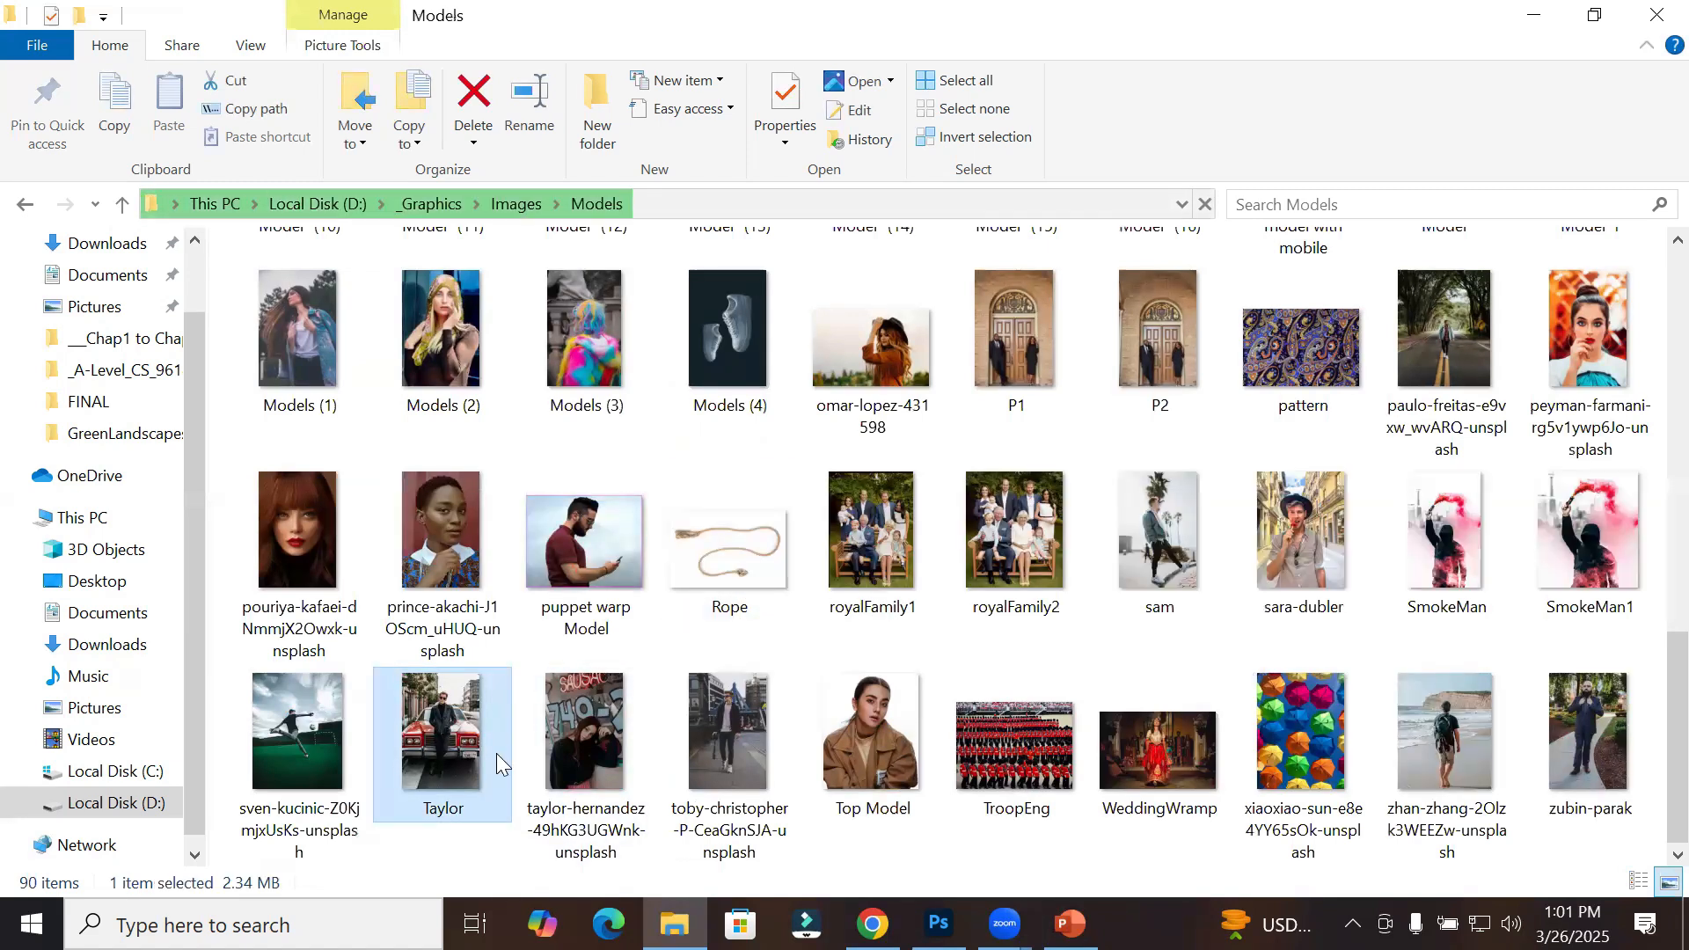
{"action": "left_click_drag", "start_coordinate": [462, 756], "coordinate": [637, 97]}
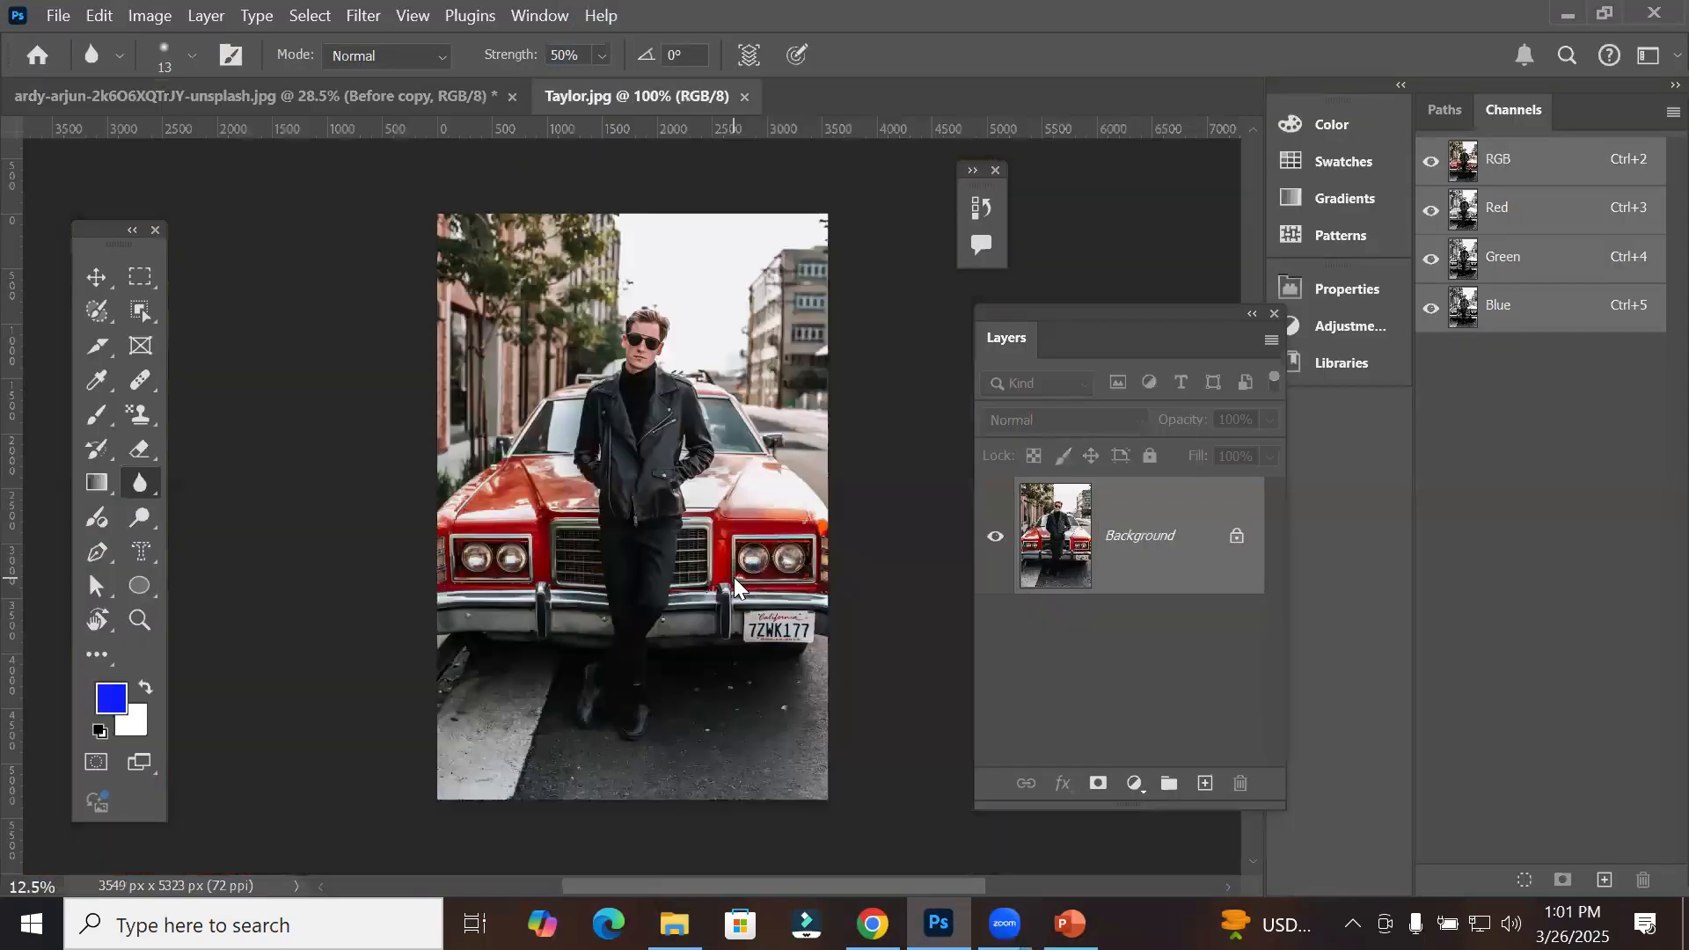
Step: Unlock the Background layer of the Taylor photo and duplicate it
{"action": "scroll", "coordinate": [797, 655], "scroll_direction": "up", "scroll_amount": 6}
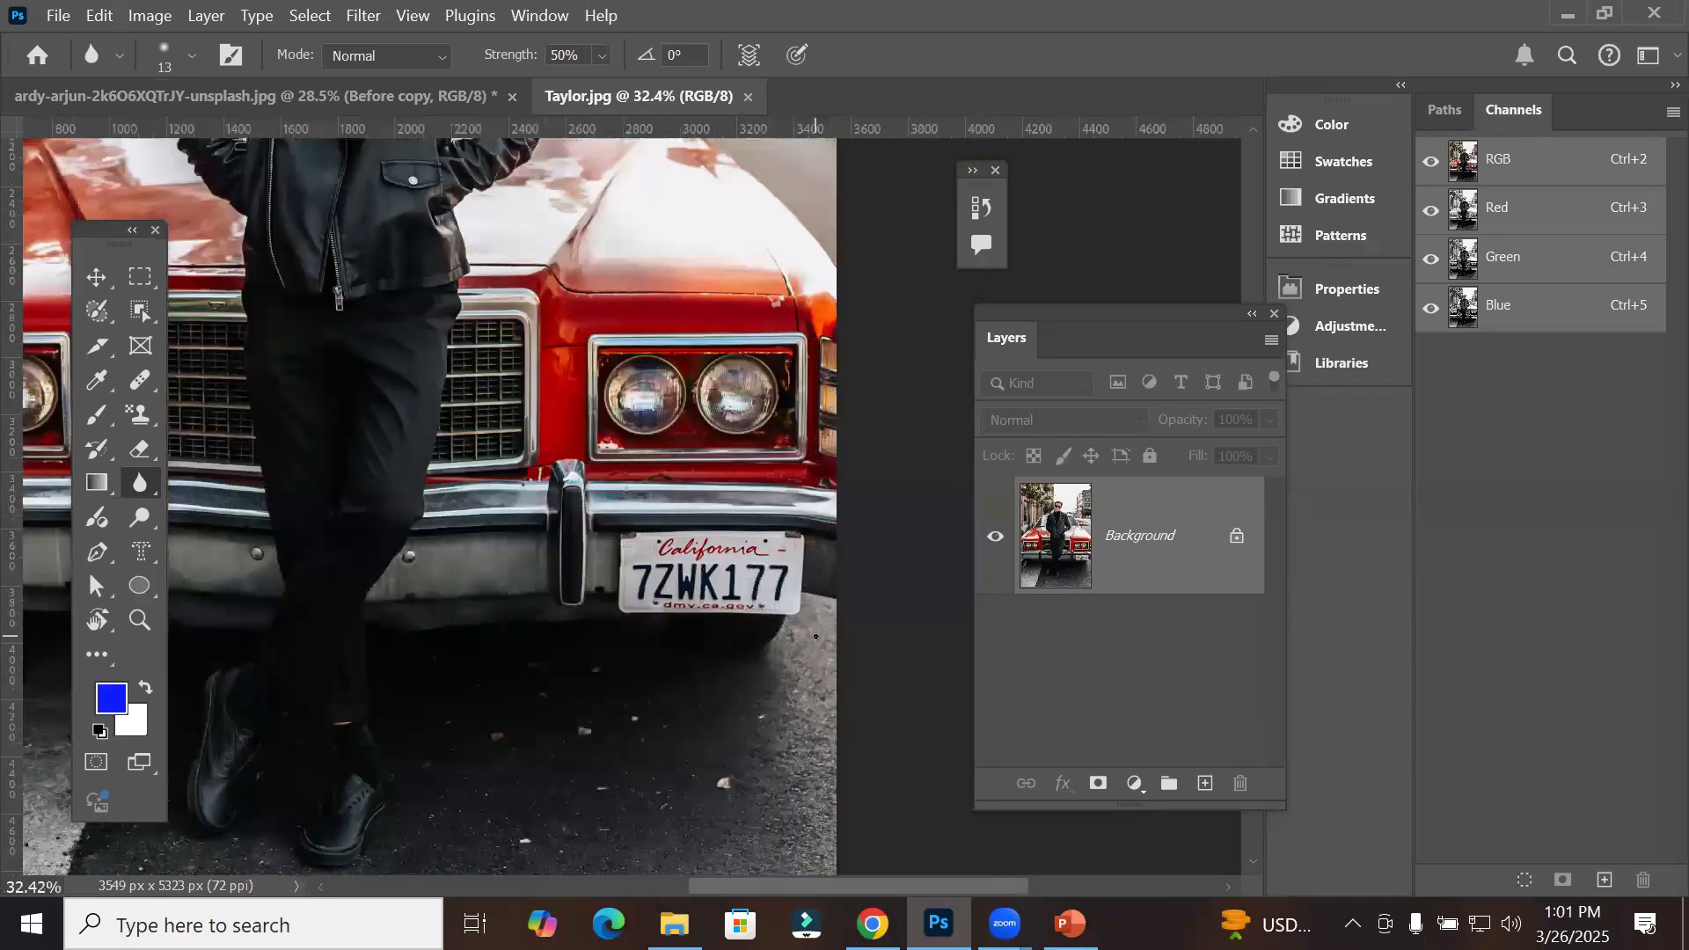
{"action": "scroll", "coordinate": [688, 627], "scroll_direction": "up", "scroll_amount": 1}
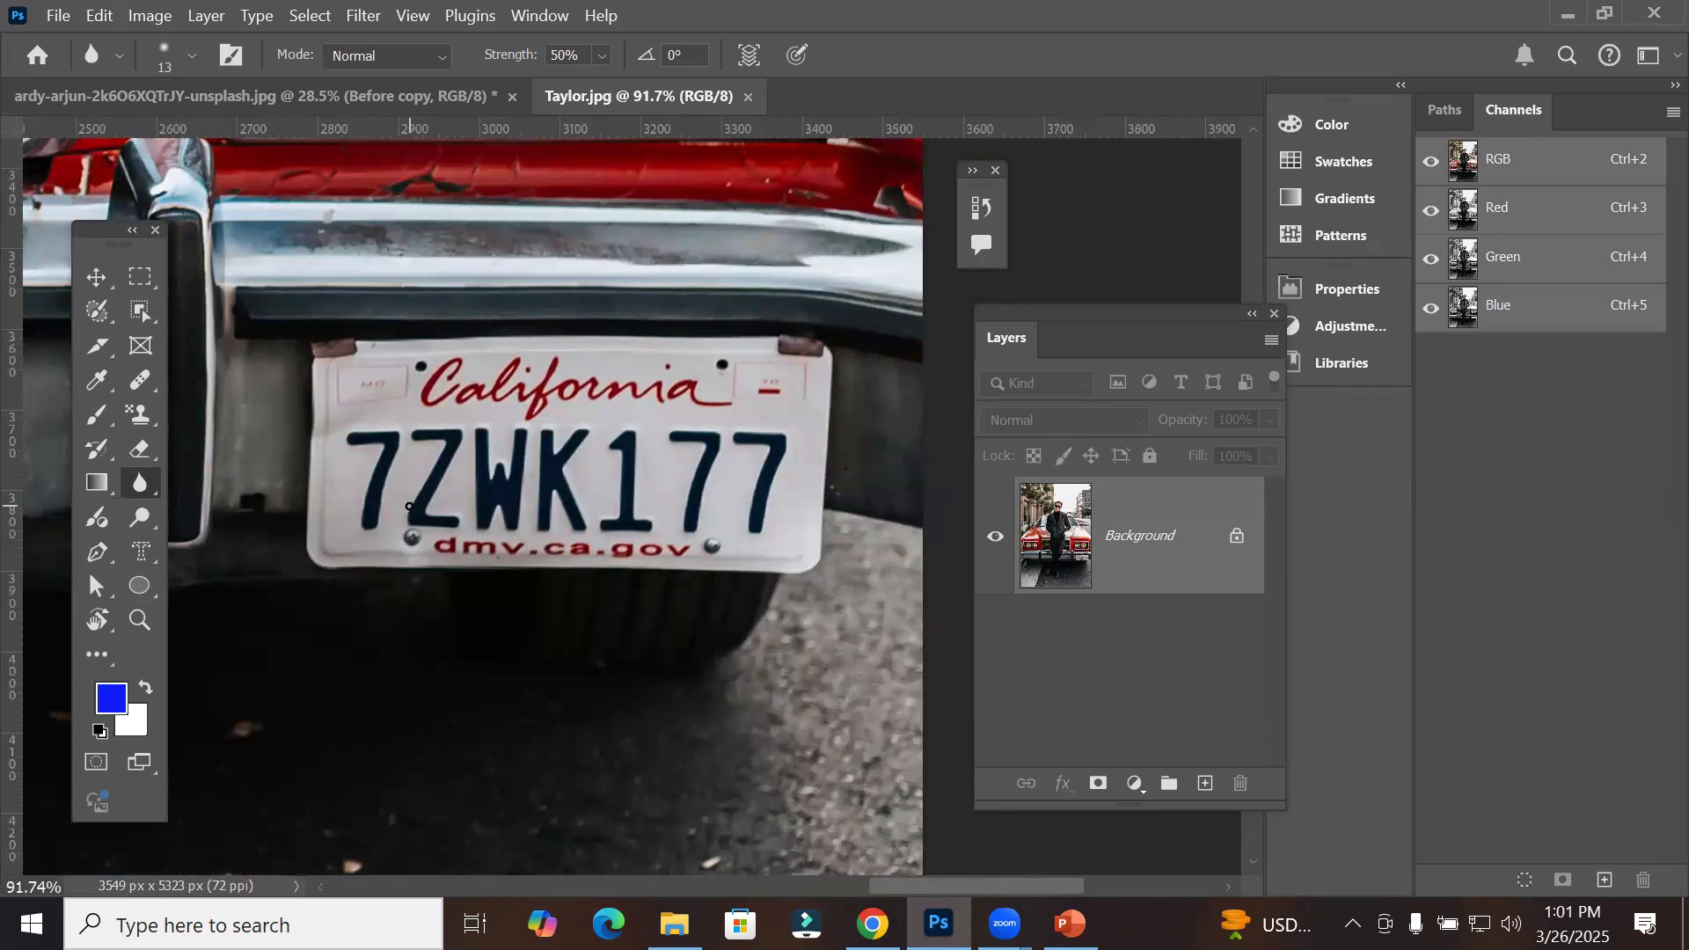
{"action": "left_click", "coordinate": [1237, 535]}
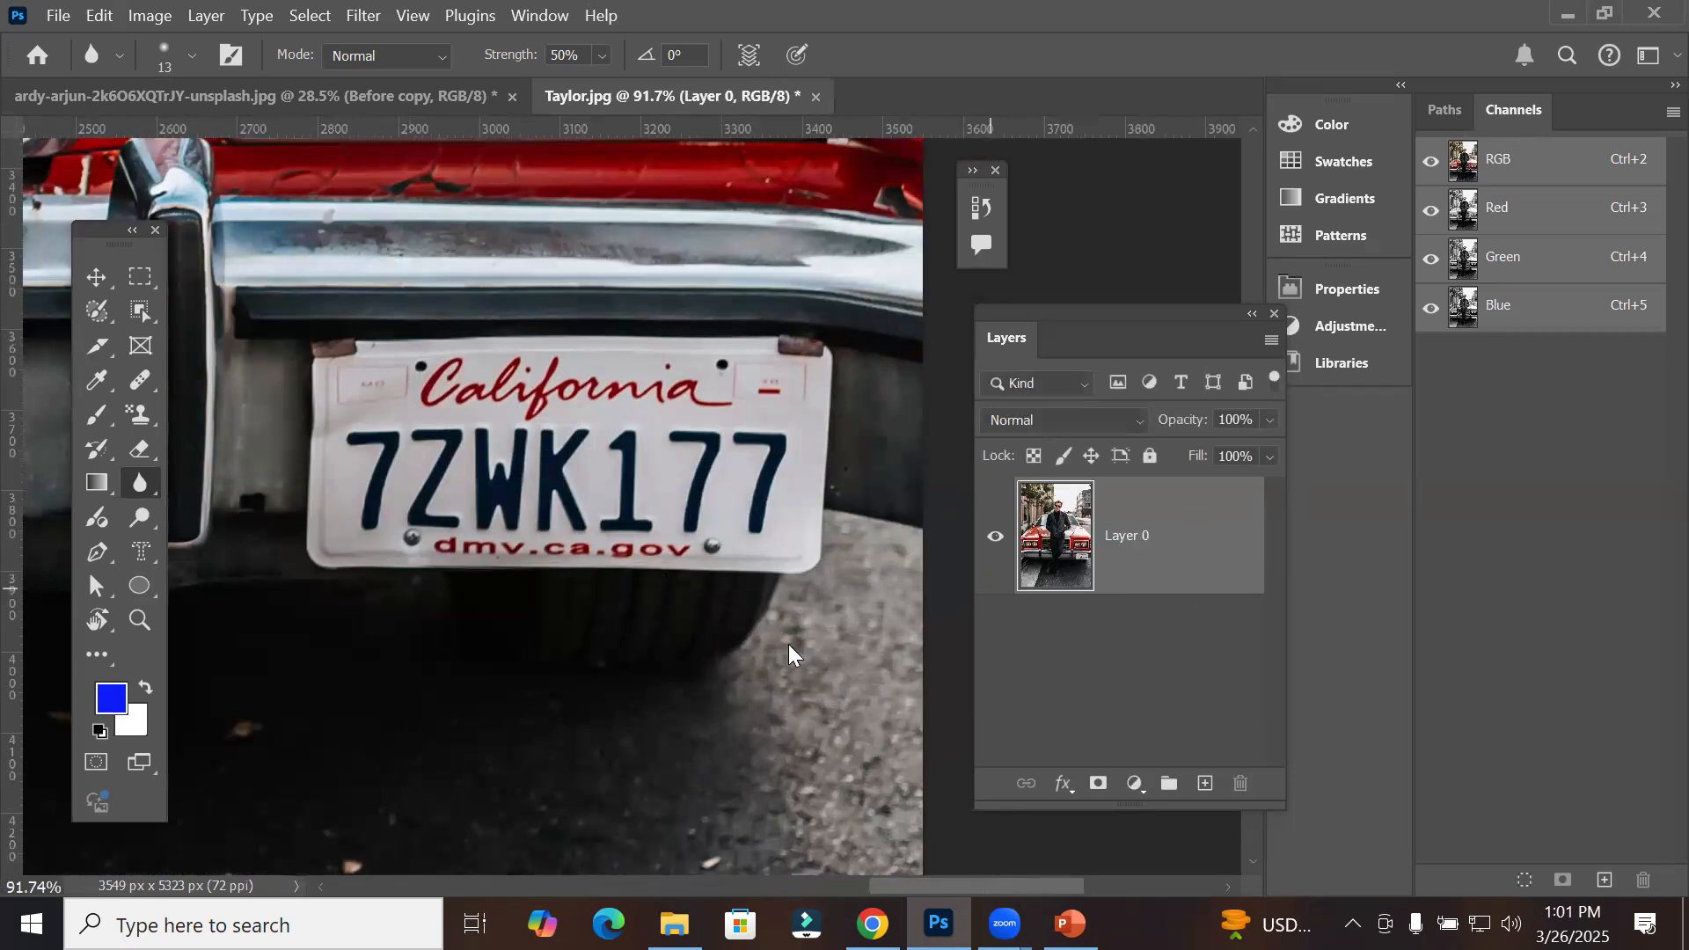
{"action": "left_click_drag", "start_coordinate": [1098, 524], "coordinate": [1203, 782]}
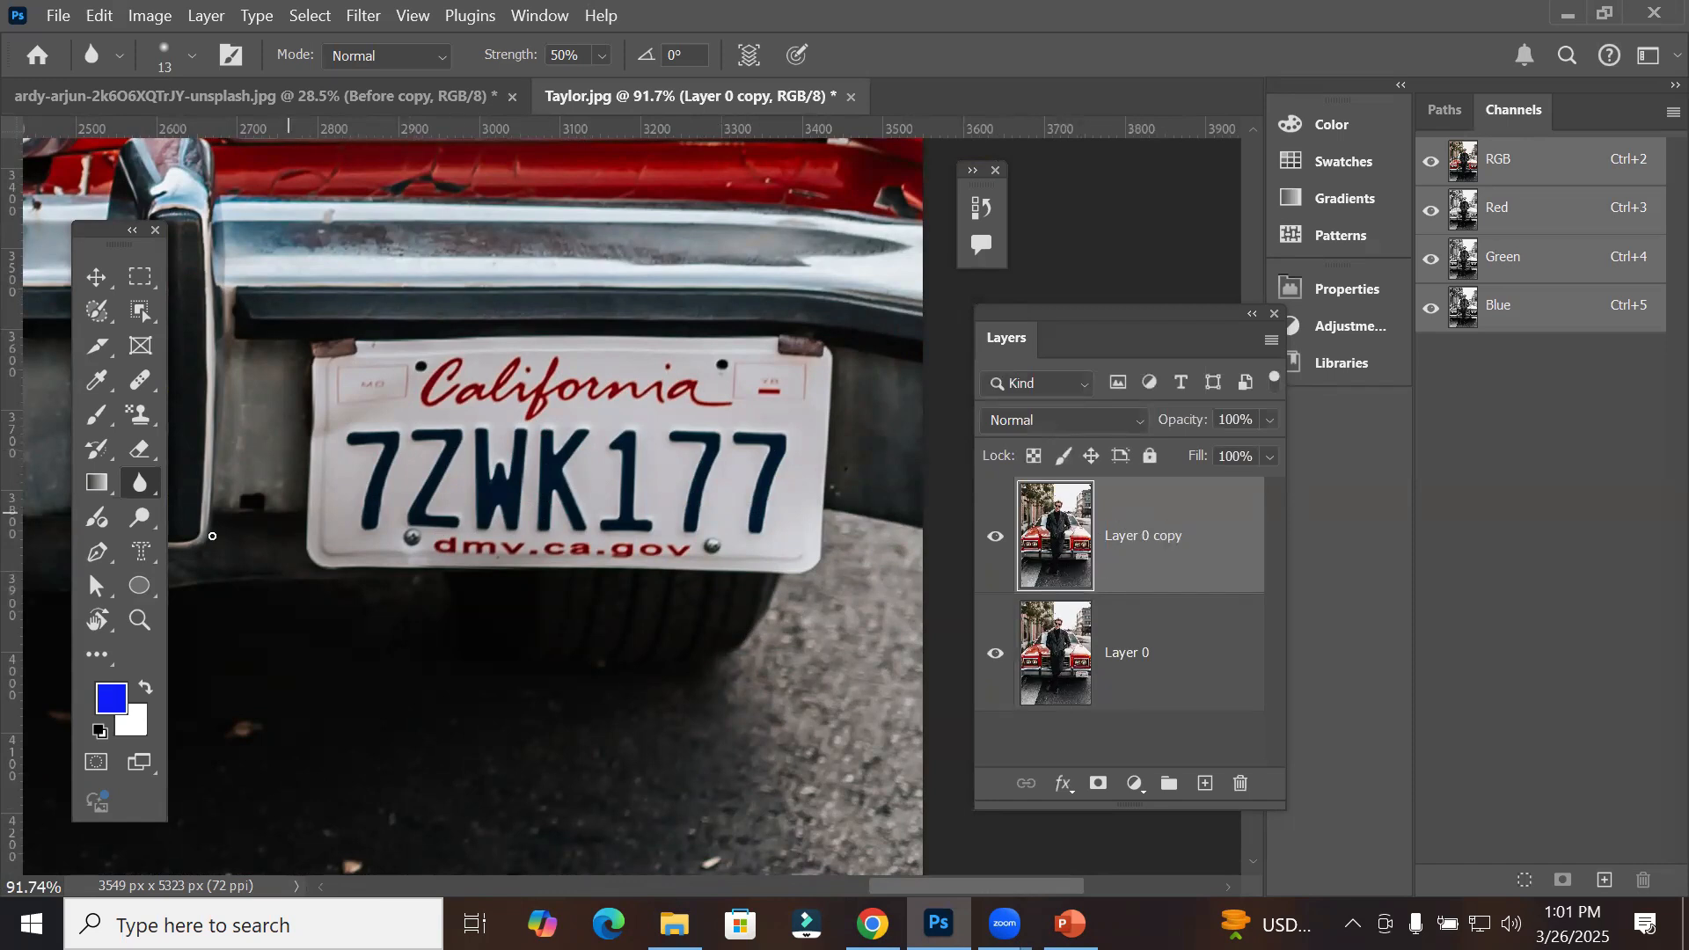
Step: Choose the Blur tool and add an empty layer above the duplicated photo layer, keeping the new layer selected
{"action": "right_click", "coordinate": [149, 483]}
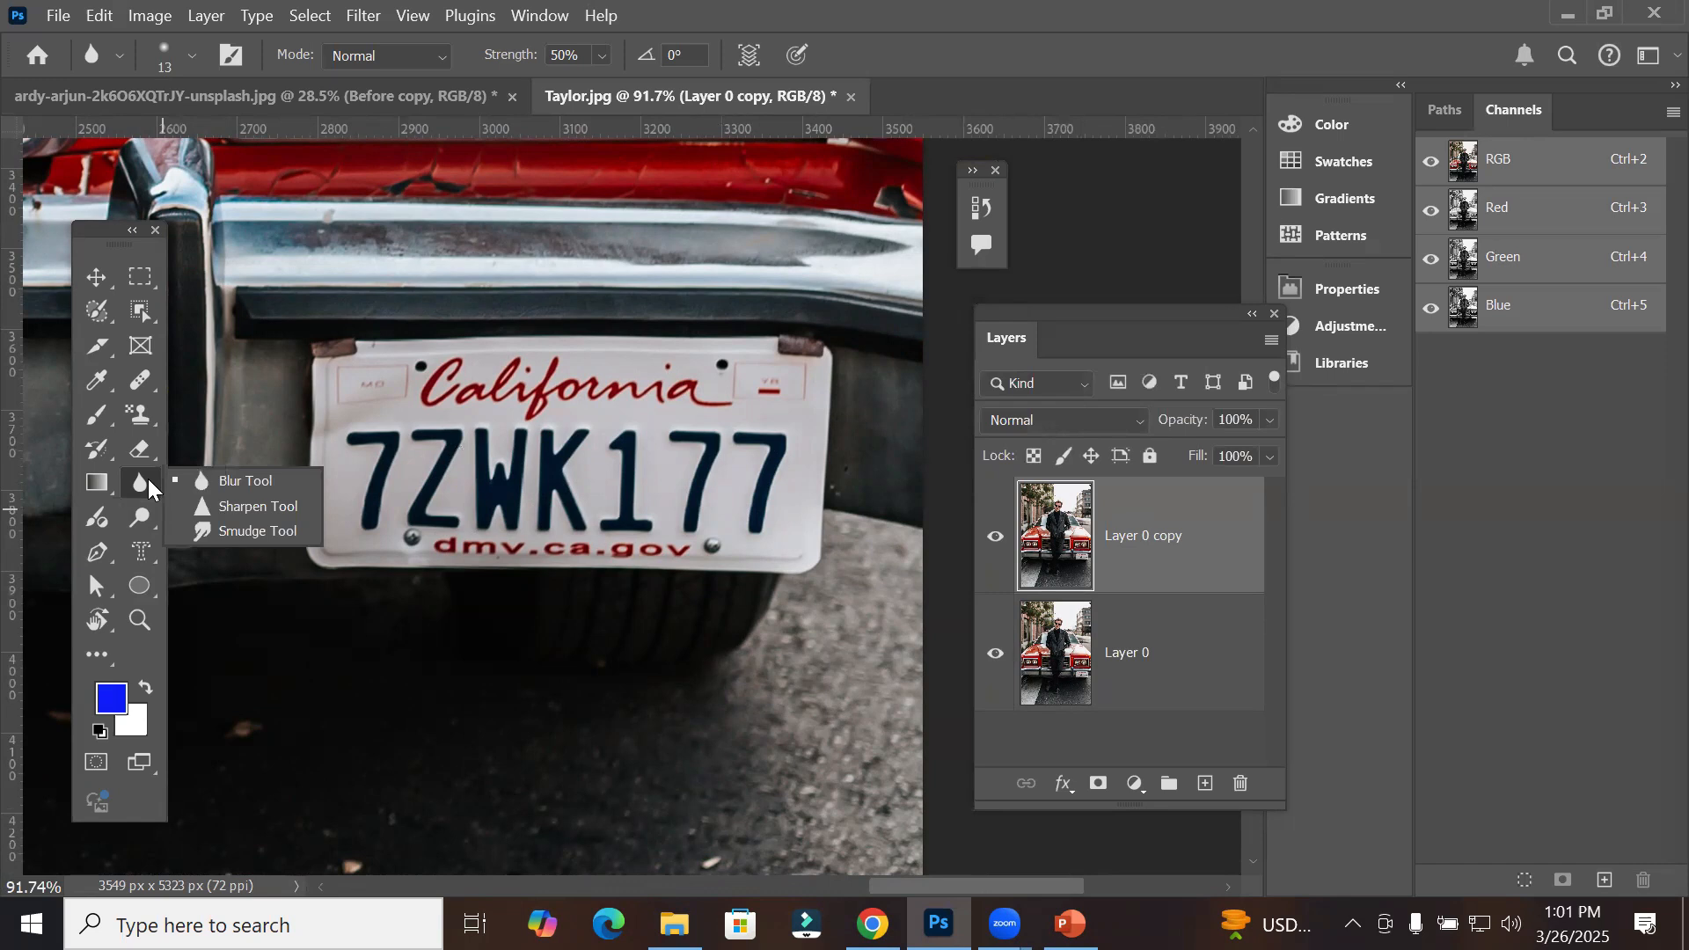
{"action": "left_click", "coordinate": [230, 481]}
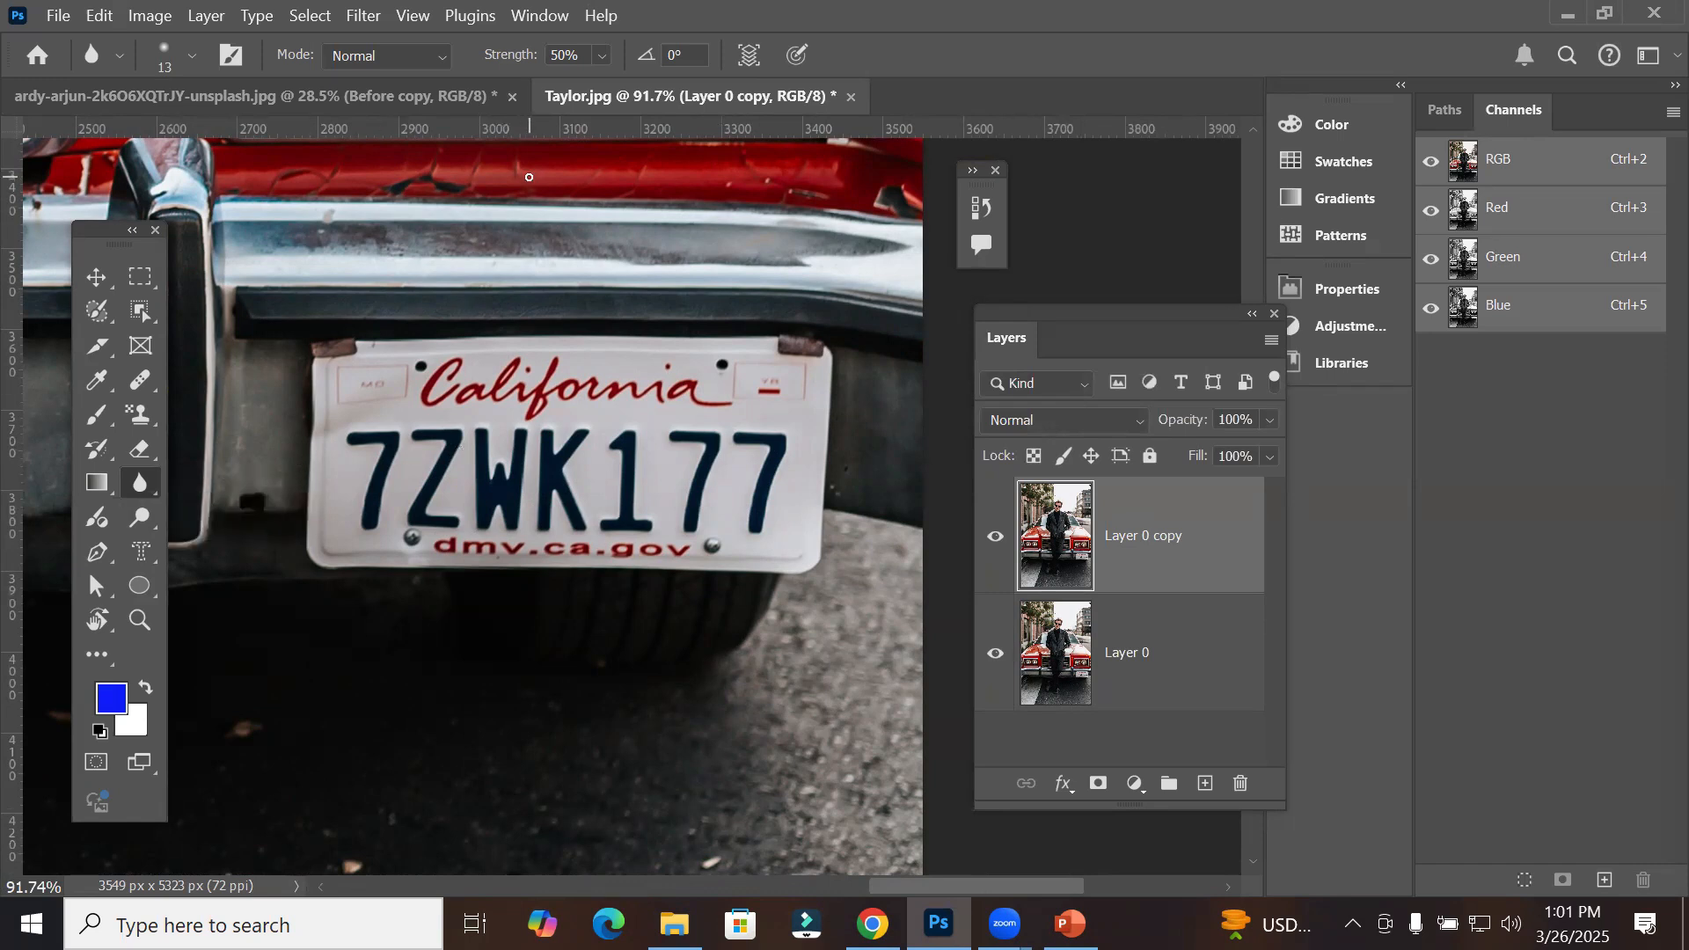
{"action": "left_click", "coordinate": [602, 55]}
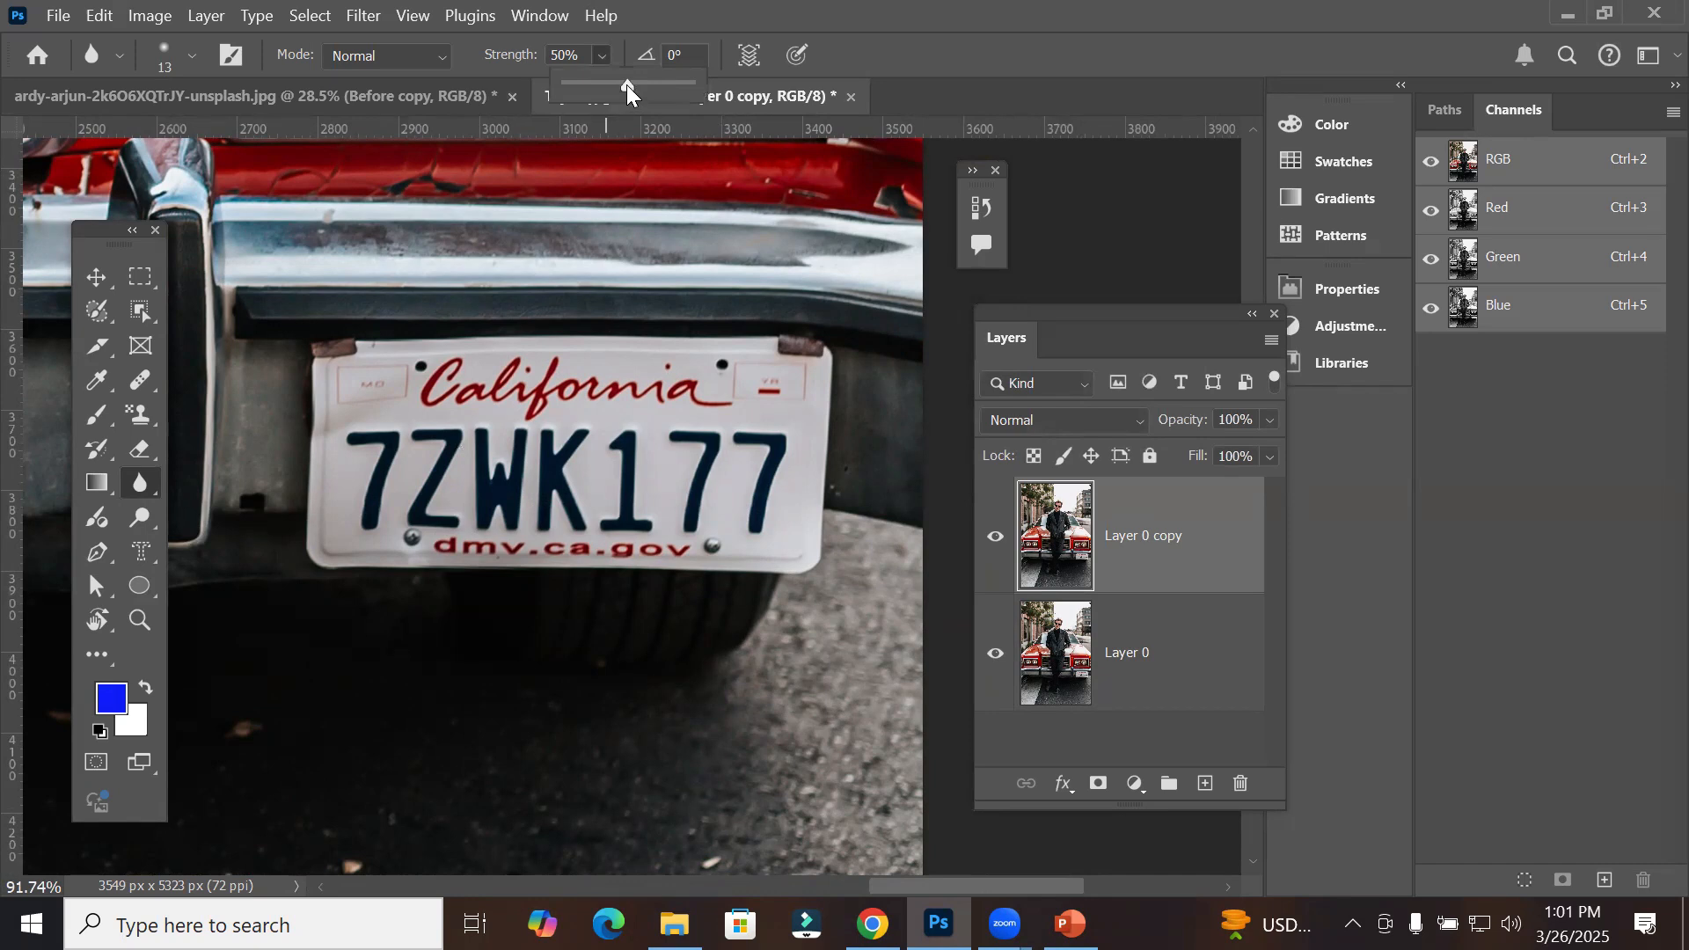
{"action": "left_click", "coordinate": [562, 56]}
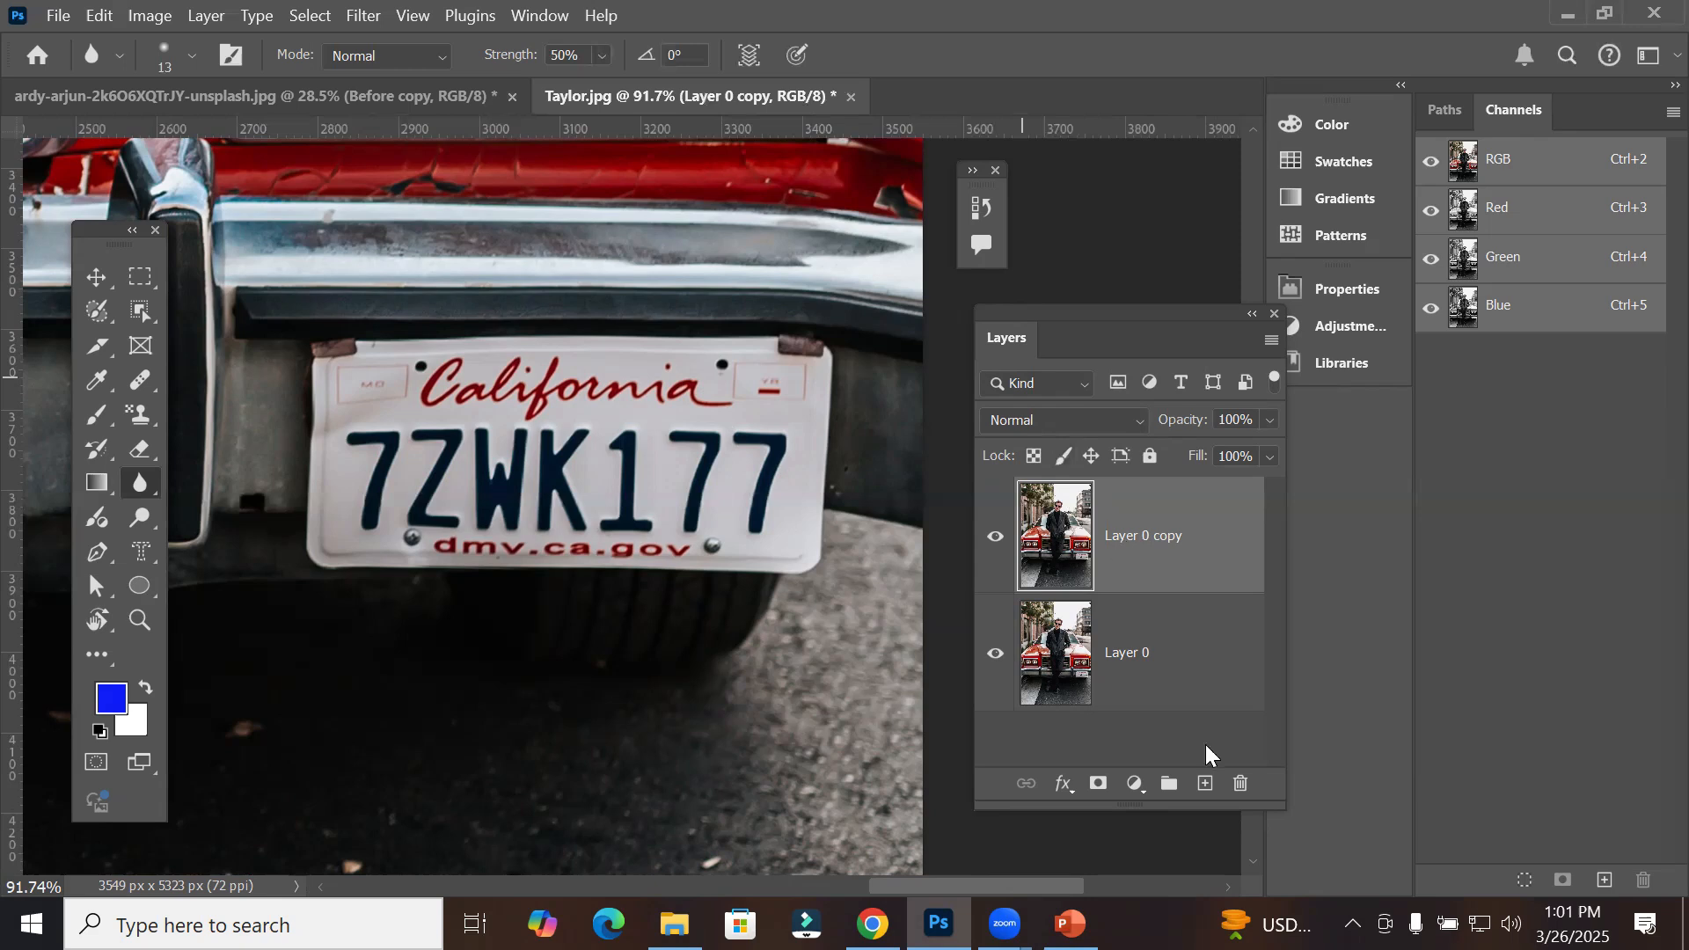
{"action": "left_click", "coordinate": [1202, 784]}
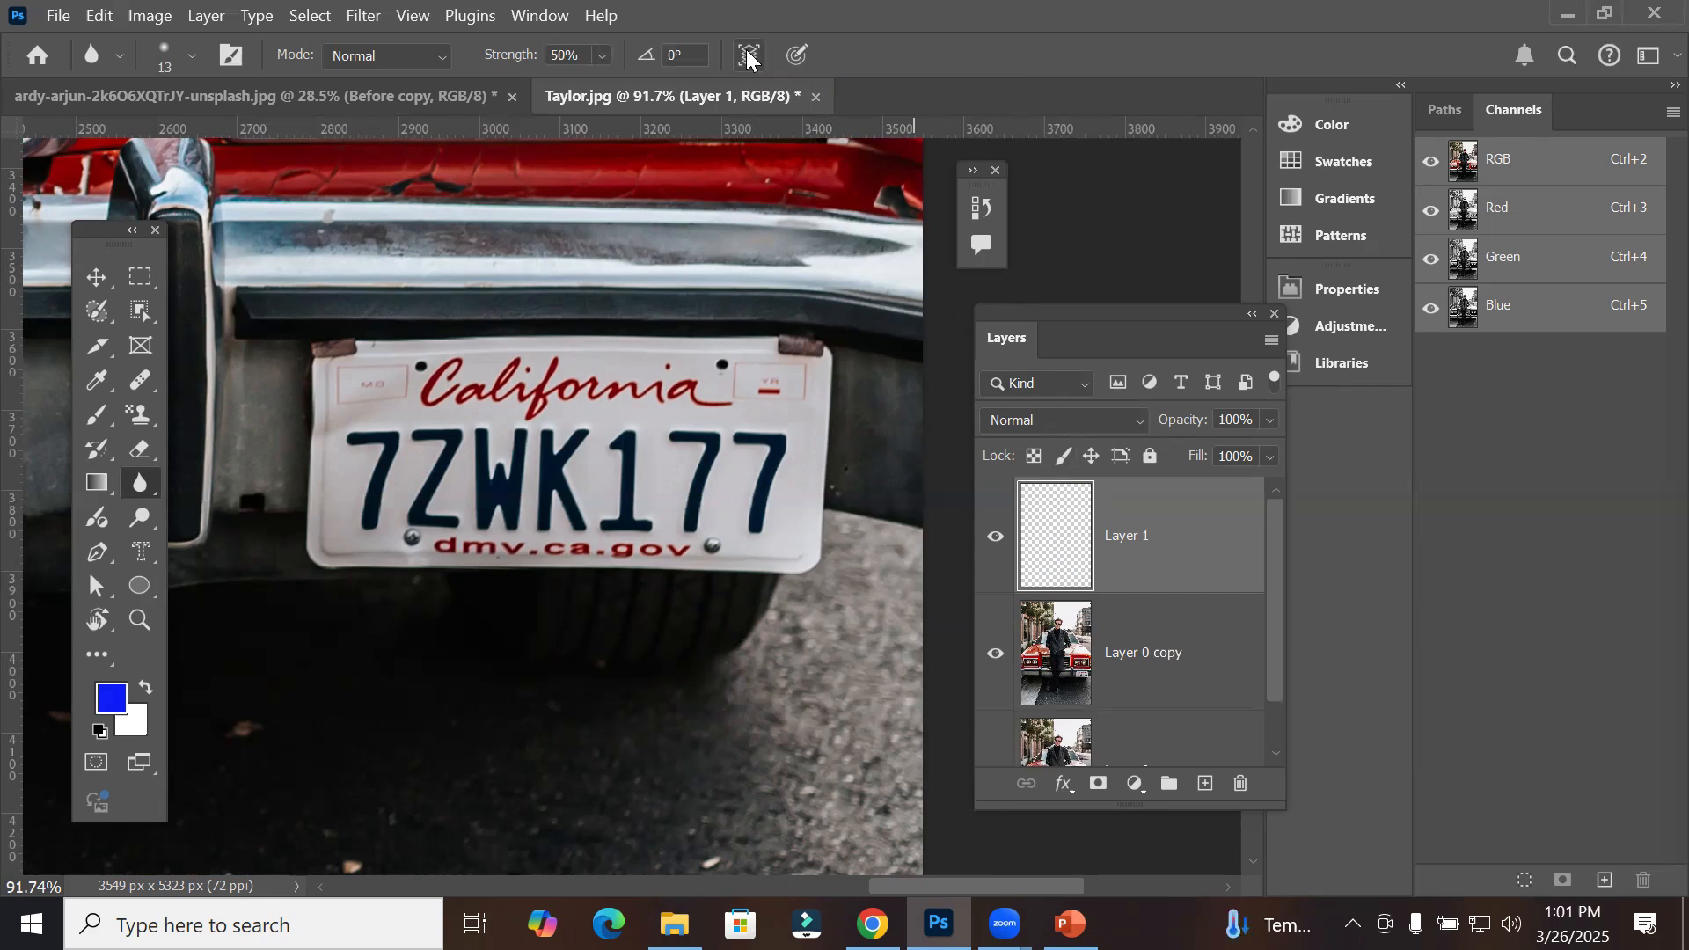
{"action": "left_click", "coordinate": [1067, 648]}
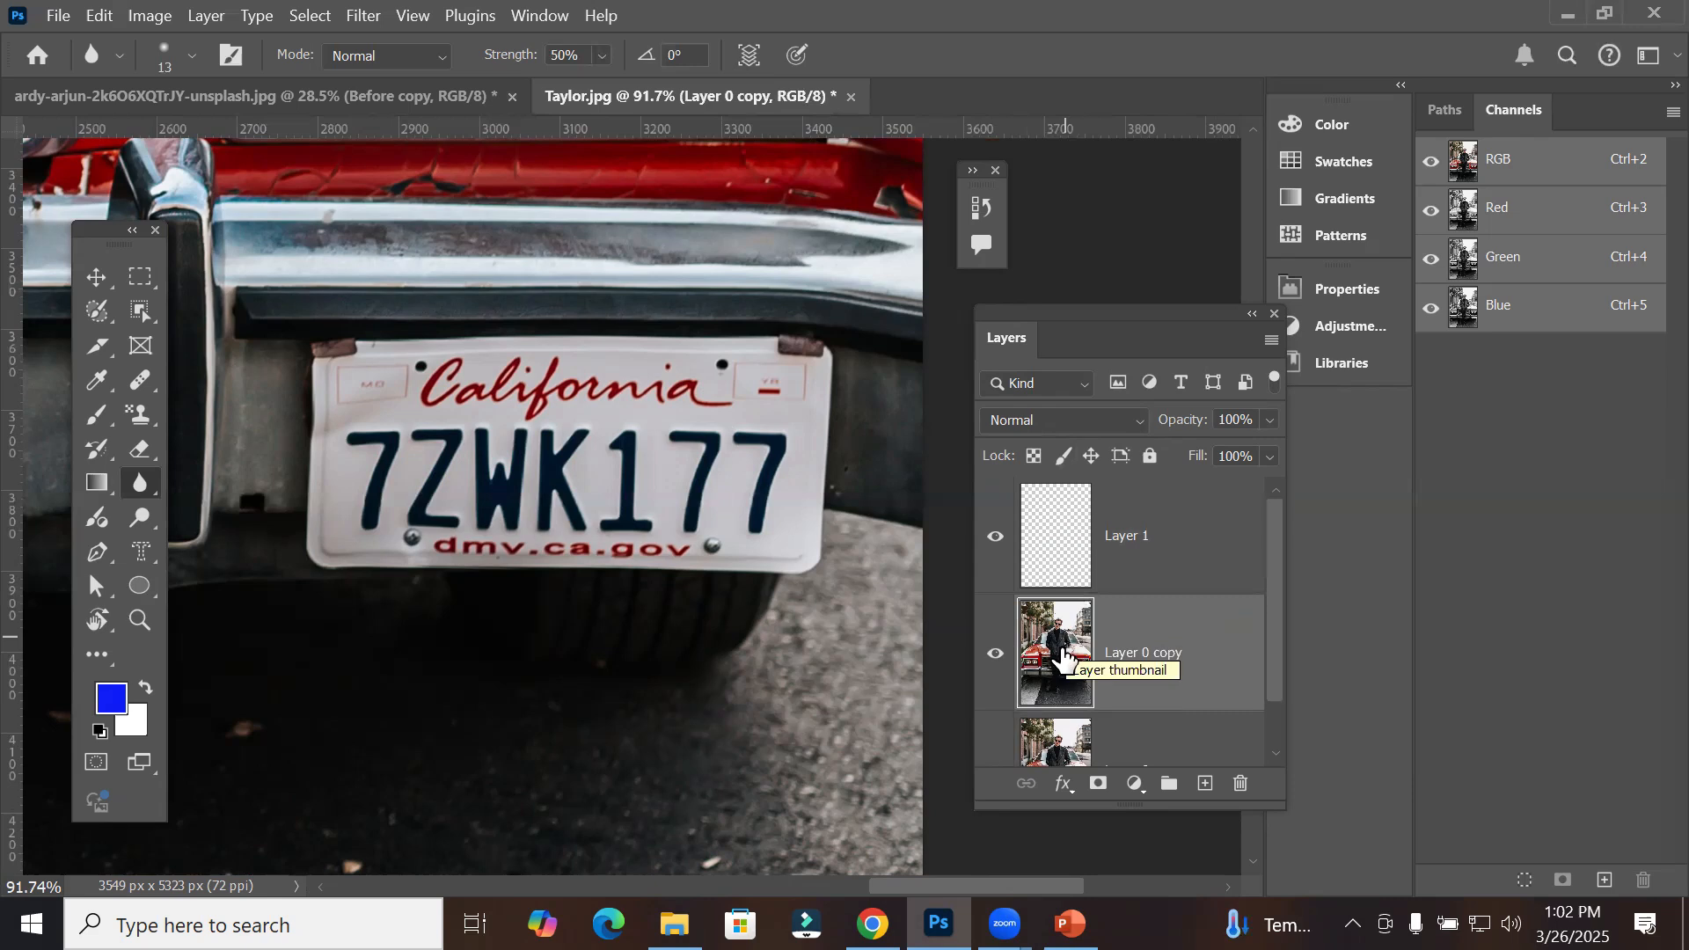
{"action": "left_click", "coordinate": [1075, 553]}
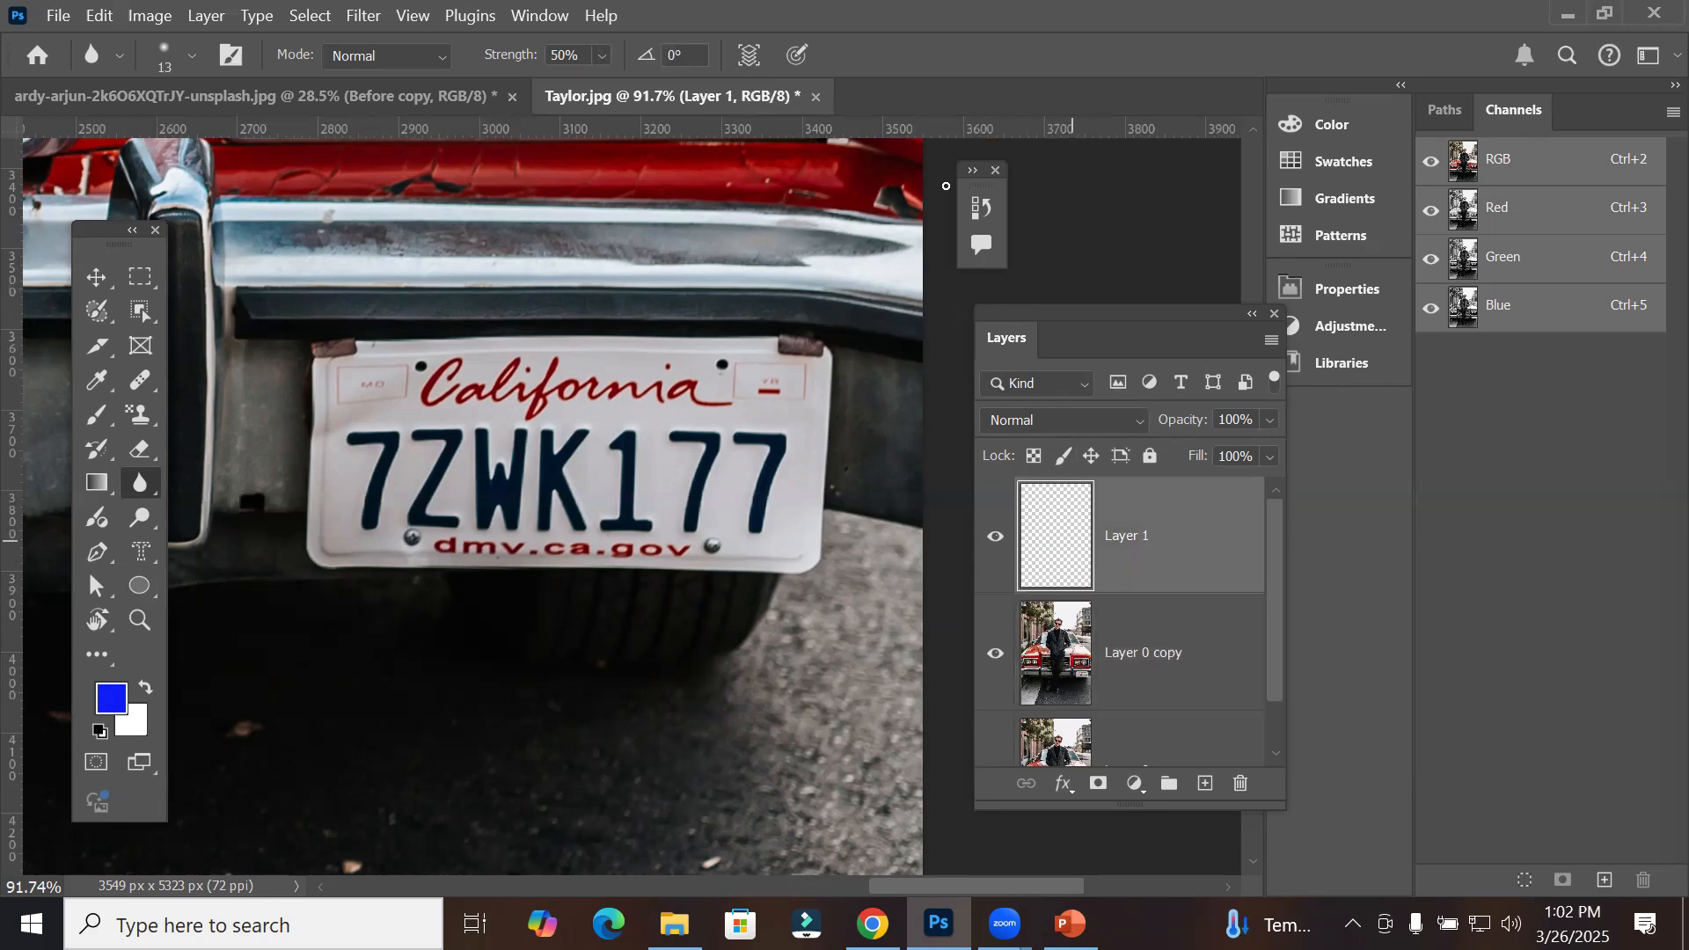
Step: Blur the car's license plate on the empty layer with a size 500 brush at 100% strength, sampling all layers
{"action": "left_click", "coordinate": [602, 56]}
{"action": "left_click_drag", "start_coordinate": [630, 83], "coordinate": [763, 100]}
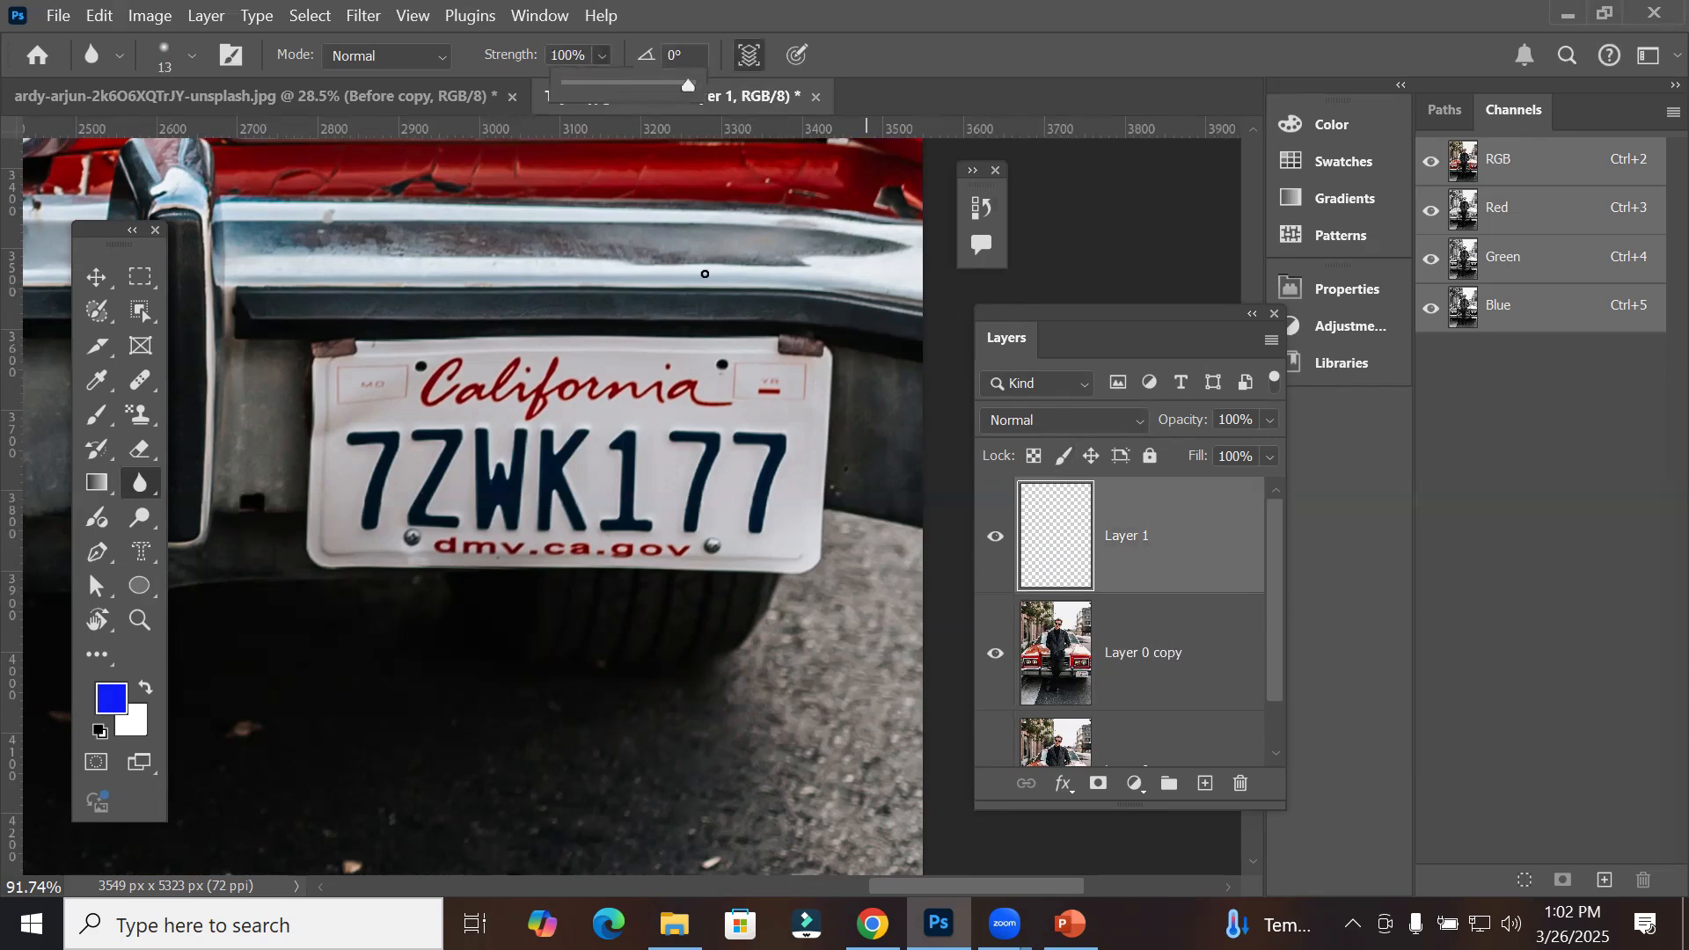
{"action": "left_click", "coordinate": [603, 504]}
{"action": "key", "text": "bracketright"}
{"action": "key", "text": "bracketright"}
{"action": "key", "text": "bracketright"}
{"action": "key", "text": "bracketright"}
{"action": "key", "text": "bracketright"}
{"action": "key", "text": "bracketright"}
{"action": "key", "text": "bracketright"}
{"action": "key", "text": "bracketright"}
{"action": "key", "text": "bracketright"}
{"action": "key", "text": "bracketright"}
{"action": "key", "text": "bracketright"}
{"action": "key", "text": "bracketright"}
{"action": "key", "text": "bracketright"}
{"action": "key", "text": "bracketright"}
{"action": "key", "text": "bracketright"}
{"action": "key", "text": "bracketright"}
{"action": "key", "text": "bracketright"}
{"action": "key", "text": "bracketright"}
{"action": "key", "text": "bracketright"}
{"action": "key", "text": "bracketright"}
{"action": "key", "text": "bracketright"}
{"action": "key", "text": "bracketright"}
{"action": "key", "text": "bracketright"}
{"action": "mouse_move", "coordinate": [561, 440]}
{"action": "left_mouse_down"}
{"action": "mouse_move", "coordinate": [591, 522]}
{"action": "mouse_move", "coordinate": [810, 439]}
{"action": "mouse_move", "coordinate": [494, 317]}
{"action": "mouse_move", "coordinate": [788, 490]}
{"action": "mouse_move", "coordinate": [587, 514]}
{"action": "mouse_move", "coordinate": [346, 404]}
{"action": "mouse_move", "coordinate": [559, 557]}
{"action": "mouse_move", "coordinate": [749, 515]}
{"action": "mouse_move", "coordinate": [548, 489]}
{"action": "mouse_move", "coordinate": [565, 494]}
{"action": "mouse_move", "coordinate": [599, 437]}
{"action": "mouse_move", "coordinate": [416, 401]}
{"action": "mouse_move", "coordinate": [493, 541]}
{"action": "mouse_move", "coordinate": [525, 471]}
{"action": "mouse_move", "coordinate": [487, 482]}
{"action": "mouse_move", "coordinate": [558, 608]}
{"action": "mouse_move", "coordinate": [563, 550]}
{"action": "mouse_move", "coordinate": [676, 516]}
{"action": "mouse_move", "coordinate": [510, 491]}
{"action": "mouse_move", "coordinate": [436, 520]}
{"action": "mouse_move", "coordinate": [436, 475]}
{"action": "mouse_move", "coordinate": [637, 423]}
{"action": "mouse_move", "coordinate": [613, 469]}
{"action": "mouse_move", "coordinate": [562, 433]}
{"action": "mouse_move", "coordinate": [640, 367]}
{"action": "mouse_move", "coordinate": [625, 443]}
{"action": "mouse_move", "coordinate": [783, 549]}
{"action": "mouse_move", "coordinate": [635, 463]}
{"action": "mouse_move", "coordinate": [402, 450]}
{"action": "mouse_move", "coordinate": [395, 414]}
{"action": "mouse_move", "coordinate": [715, 416]}
{"action": "mouse_move", "coordinate": [738, 382]}
{"action": "mouse_move", "coordinate": [581, 476]}
{"action": "mouse_move", "coordinate": [593, 442]}
{"action": "mouse_move", "coordinate": [449, 447]}
{"action": "mouse_move", "coordinate": [528, 424]}
{"action": "mouse_move", "coordinate": [575, 364]}
{"action": "mouse_move", "coordinate": [511, 399]}
{"action": "mouse_move", "coordinate": [522, 429]}
{"action": "mouse_move", "coordinate": [570, 417]}
{"action": "mouse_move", "coordinate": [574, 389]}
{"action": "mouse_move", "coordinate": [468, 399]}
{"action": "mouse_move", "coordinate": [524, 493]}
{"action": "mouse_move", "coordinate": [399, 427]}
{"action": "mouse_move", "coordinate": [278, 522]}
{"action": "mouse_move", "coordinate": [454, 586]}
{"action": "mouse_move", "coordinate": [713, 493]}
{"action": "mouse_move", "coordinate": [607, 484]}
{"action": "mouse_move", "coordinate": [560, 526]}
{"action": "mouse_move", "coordinate": [605, 524]}
{"action": "mouse_move", "coordinate": [599, 506]}
{"action": "mouse_move", "coordinate": [586, 500]}
{"action": "mouse_move", "coordinate": [619, 560]}
{"action": "mouse_move", "coordinate": [584, 450]}
{"action": "mouse_move", "coordinate": [540, 400]}
{"action": "mouse_move", "coordinate": [464, 433]}
{"action": "mouse_move", "coordinate": [635, 464]}
{"action": "mouse_move", "coordinate": [618, 479]}
{"action": "mouse_move", "coordinate": [538, 383]}
{"action": "mouse_move", "coordinate": [632, 482]}
{"action": "mouse_move", "coordinate": [542, 486]}
{"action": "mouse_move", "coordinate": [593, 503]}
{"action": "mouse_move", "coordinate": [623, 475]}
{"action": "mouse_move", "coordinate": [496, 427]}
{"action": "mouse_move", "coordinate": [438, 335]}
{"action": "mouse_move", "coordinate": [660, 445]}
{"action": "mouse_move", "coordinate": [490, 452]}
{"action": "mouse_move", "coordinate": [519, 471]}
{"action": "mouse_move", "coordinate": [399, 441]}
{"action": "mouse_move", "coordinate": [462, 481]}
{"action": "left_mouse_up"}
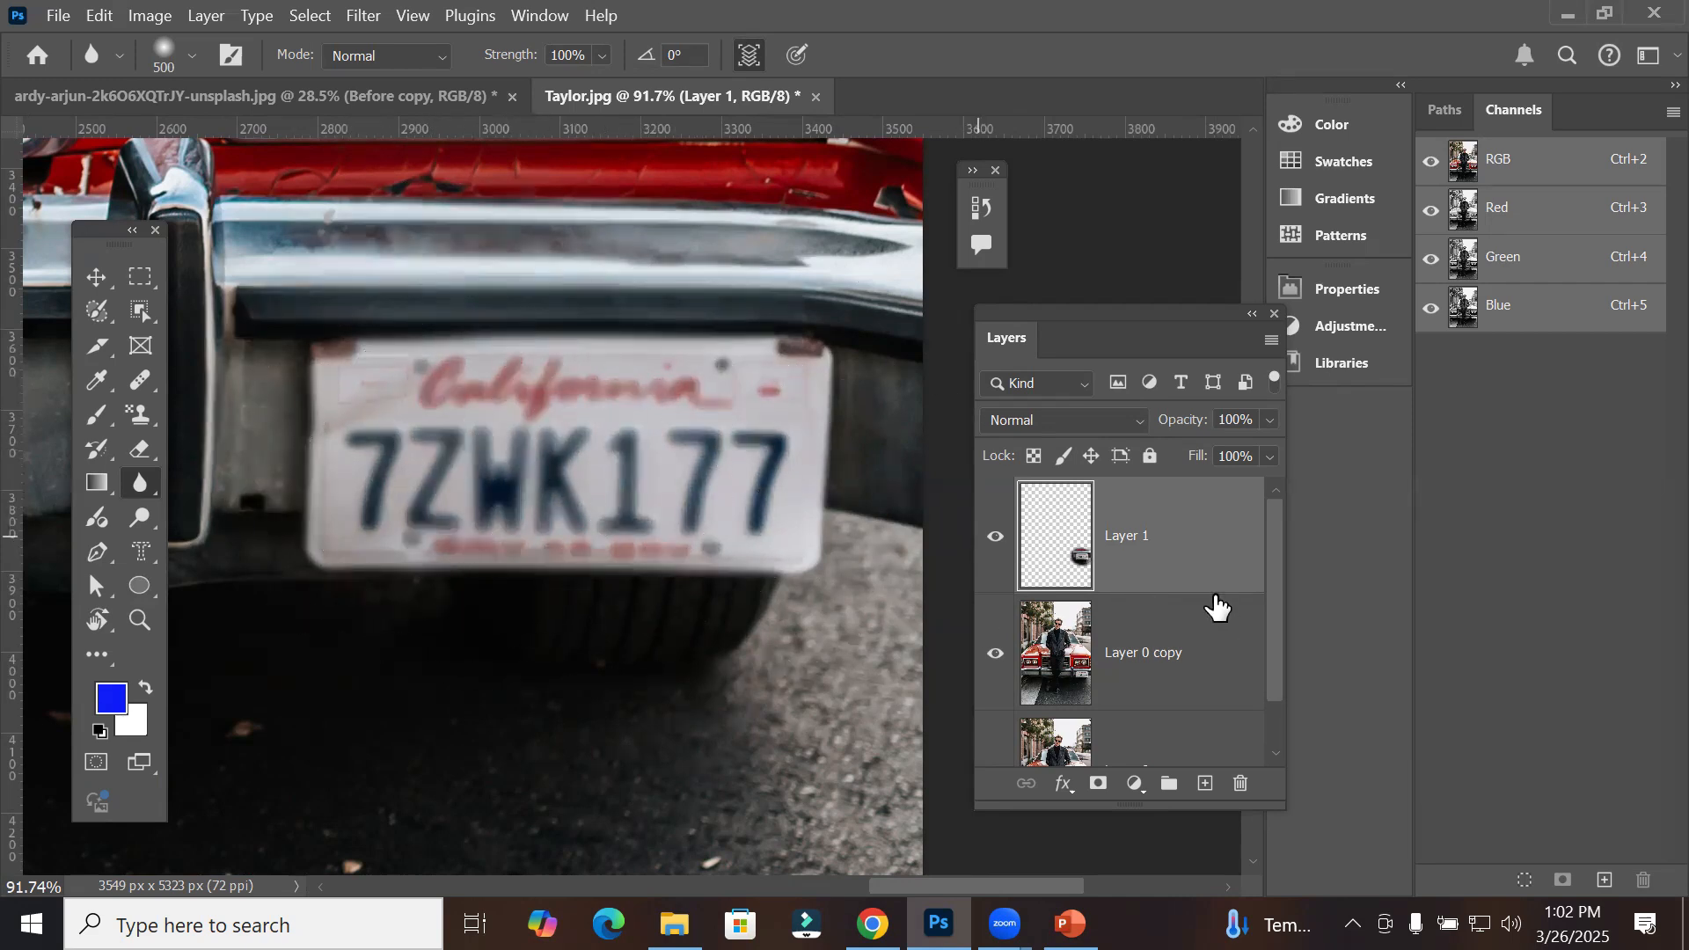
Step: Compare the blurred license plate with the original by toggling Layer 1's visibility, leaving the layer visible
{"action": "left_click", "coordinate": [999, 538]}
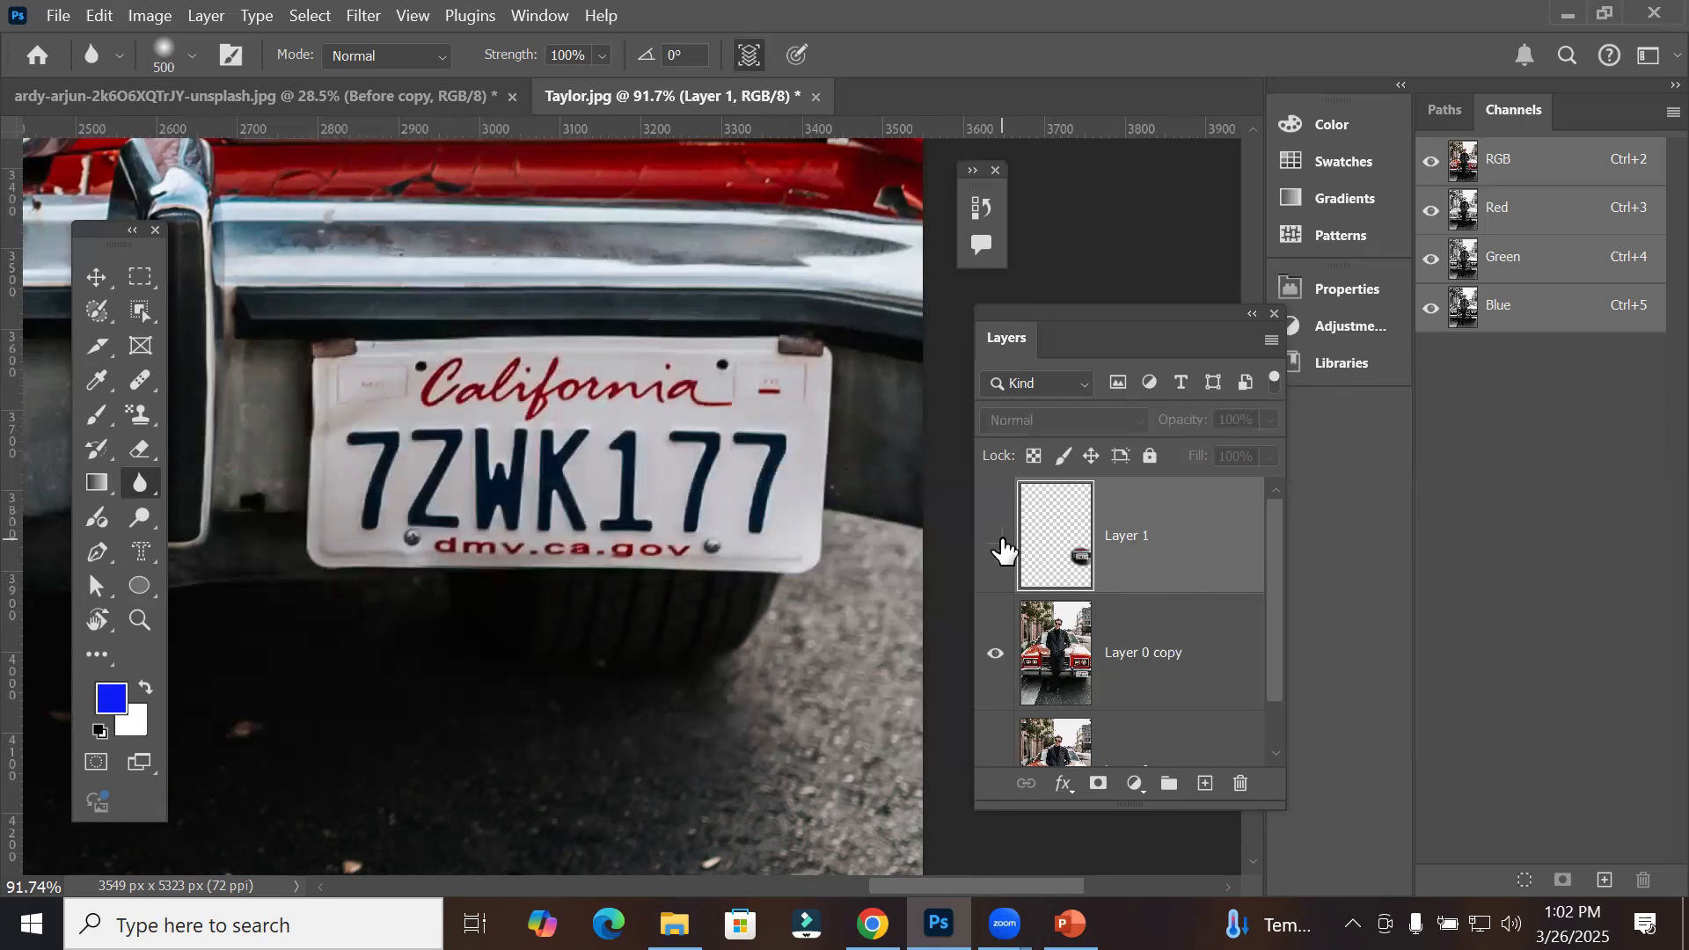
{"action": "left_click", "coordinate": [1002, 540]}
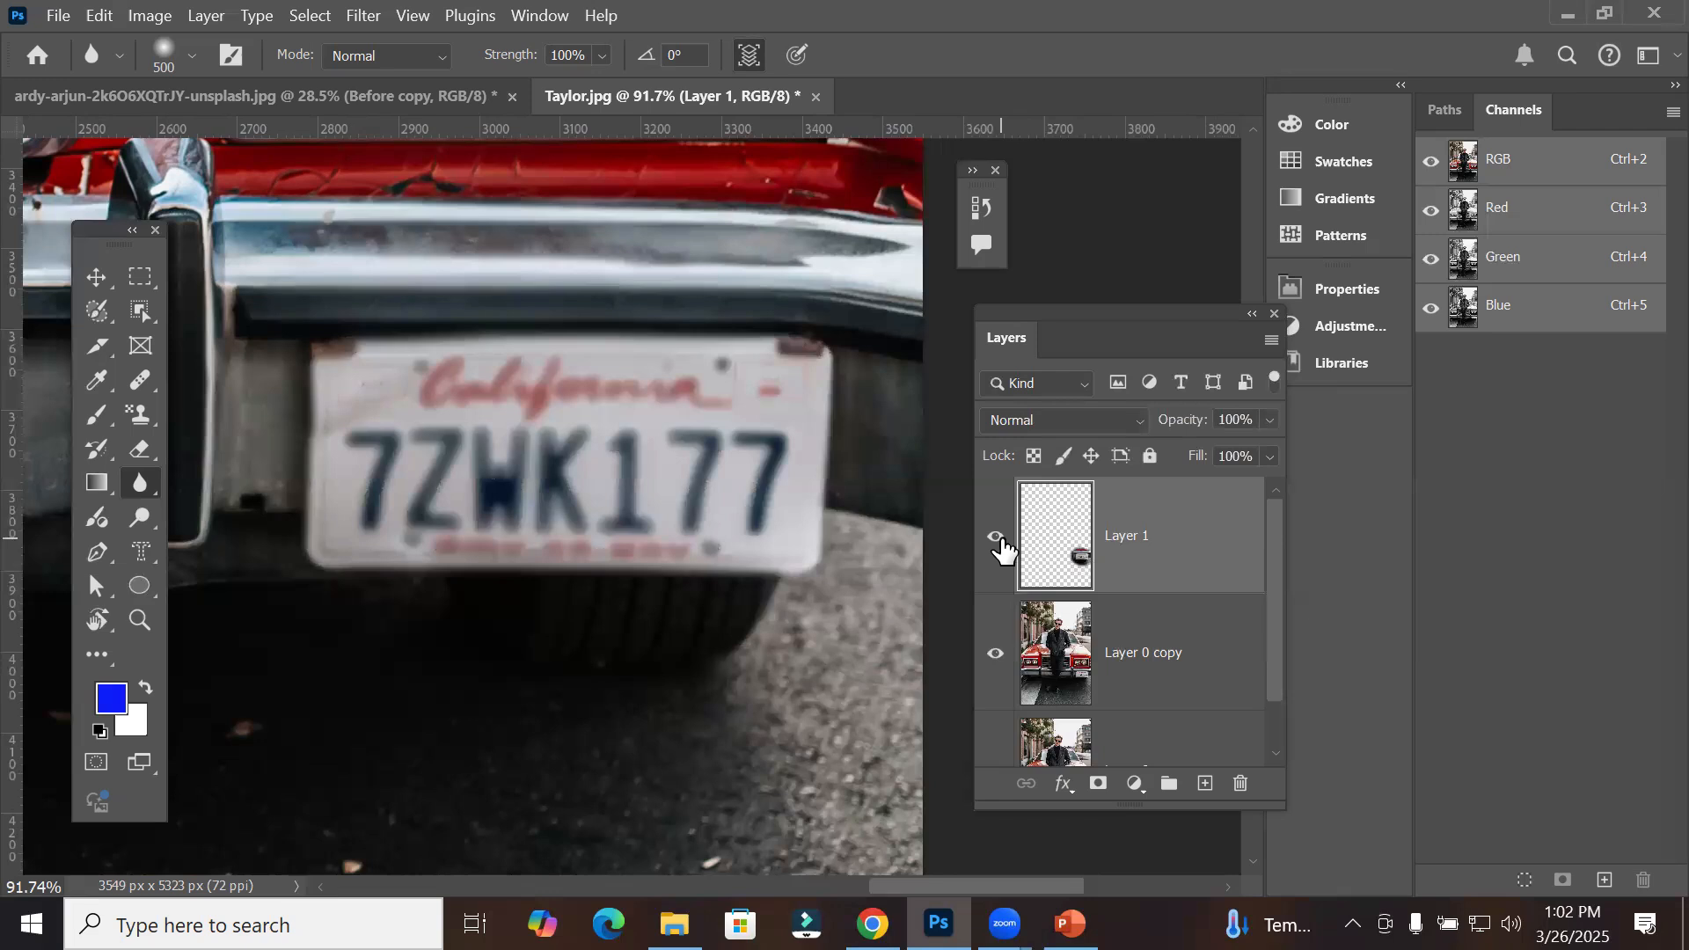
{"action": "left_click", "coordinate": [1000, 538]}
{"action": "left_click", "coordinate": [1000, 540]}
{"action": "left_click", "coordinate": [1000, 540]}
{"action": "left_click", "coordinate": [1000, 540]}
{"action": "left_click", "coordinate": [1000, 540]}
{"action": "left_click", "coordinate": [1000, 540]}
Step: Blur the man's face and sunglasses on Layer 1 with repeated Blur tool strokes
{"action": "key", "text": "space"}
{"action": "left_click_drag", "start_coordinate": [532, 290], "coordinate": [721, 798]}
{"action": "left_click_drag", "start_coordinate": [630, 441], "coordinate": [1144, 669]}
{"action": "left_click_drag", "start_coordinate": [420, 264], "coordinate": [366, 572]}
{"action": "left_click_drag", "start_coordinate": [719, 368], "coordinate": [360, 655]}
{"action": "mouse_move", "coordinate": [536, 453]}
{"action": "left_mouse_down"}
{"action": "mouse_move", "coordinate": [528, 690]}
{"action": "mouse_move", "coordinate": [509, 731]}
{"action": "left_mouse_up"}
{"action": "scroll", "coordinate": [615, 426], "scroll_direction": "up", "scroll_amount": 3}
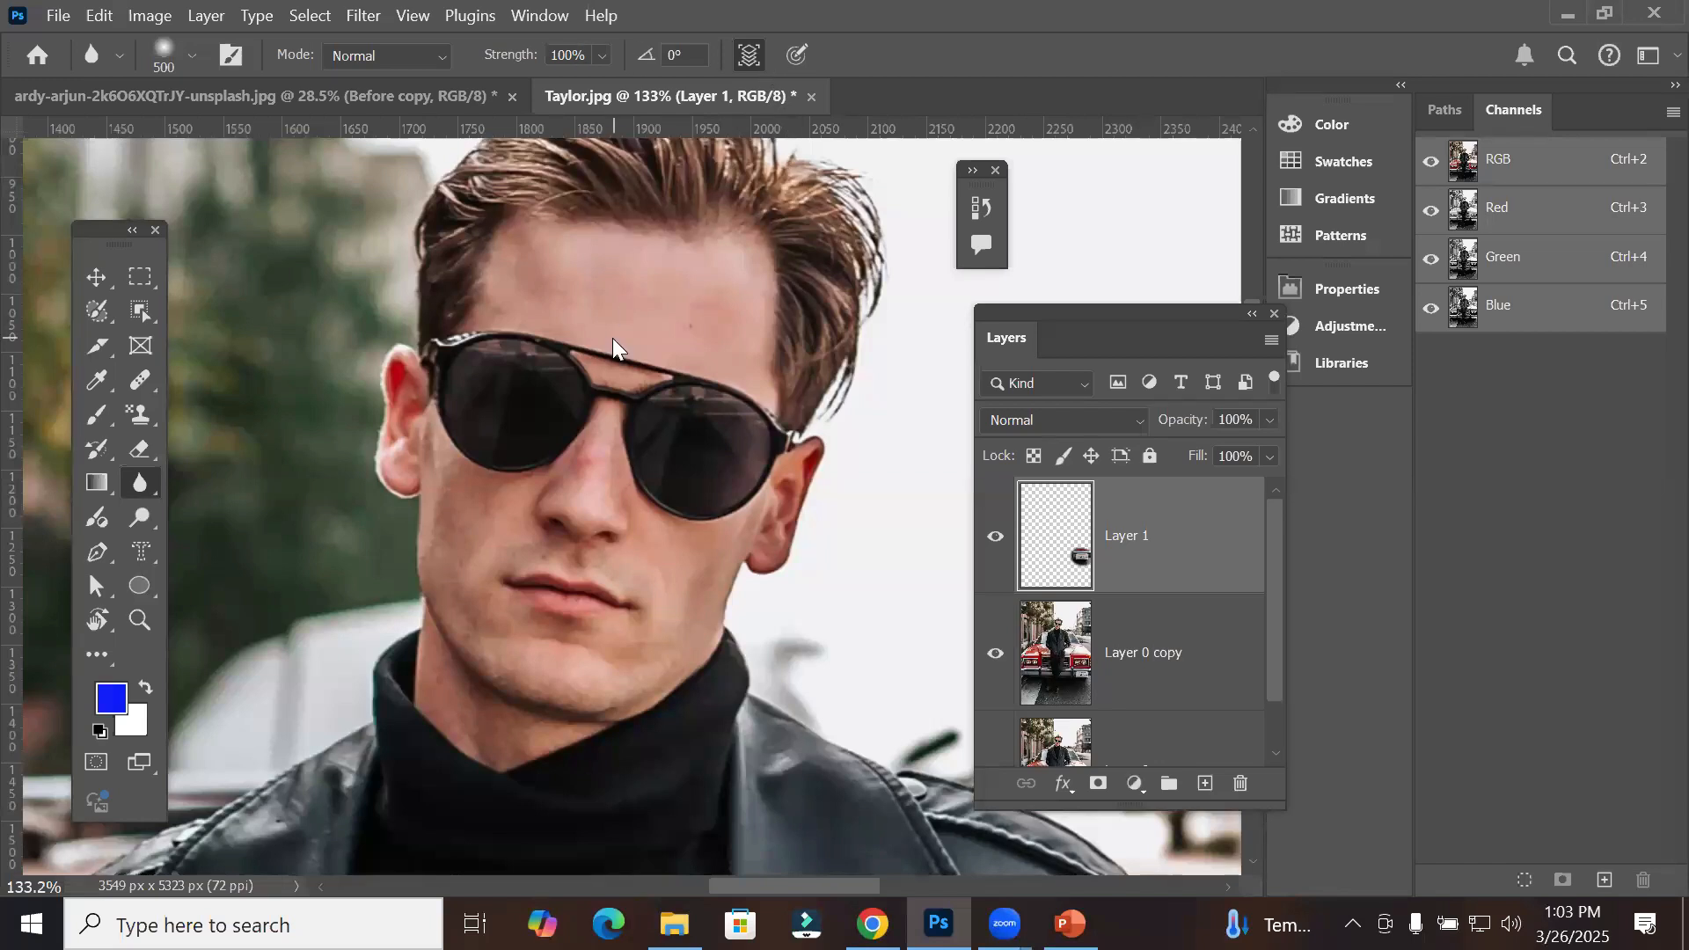
{"action": "mouse_move", "coordinate": [665, 519]}
{"action": "left_mouse_down"}
{"action": "mouse_move", "coordinate": [649, 582]}
{"action": "mouse_move", "coordinate": [549, 609]}
{"action": "left_mouse_up"}
{"action": "mouse_move", "coordinate": [473, 473]}
{"action": "left_mouse_down"}
{"action": "mouse_move", "coordinate": [648, 355]}
{"action": "mouse_move", "coordinate": [712, 528]}
{"action": "mouse_move", "coordinate": [767, 408]}
{"action": "left_mouse_up"}
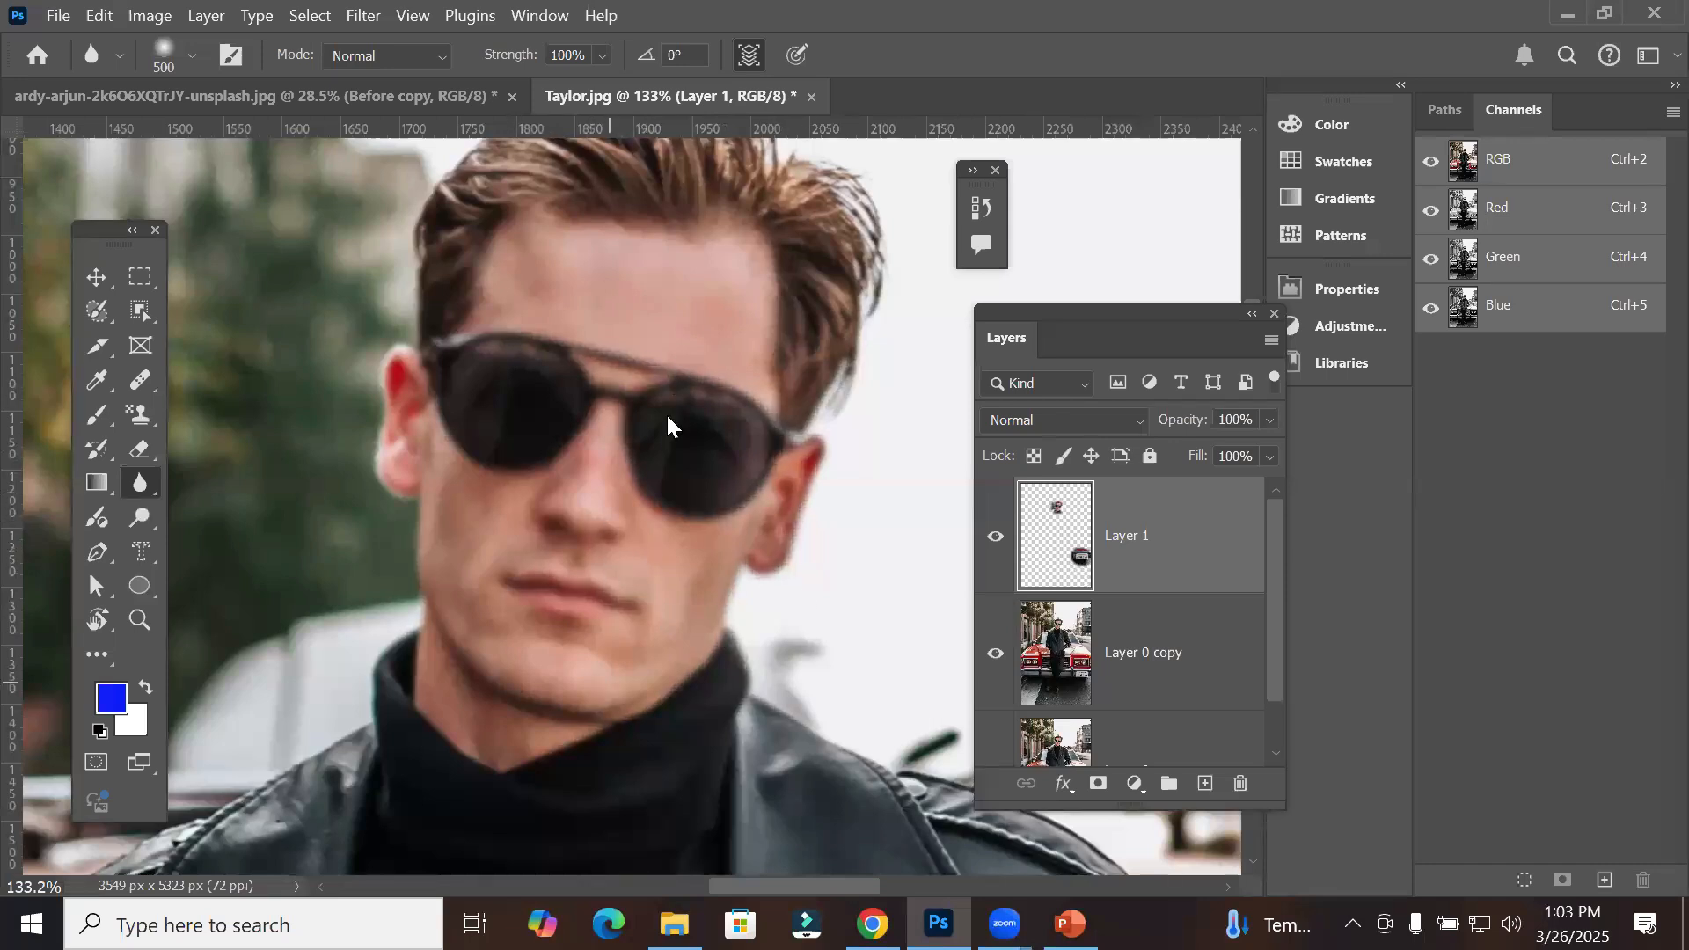
{"action": "left_click_drag", "start_coordinate": [725, 524], "coordinate": [619, 584]}
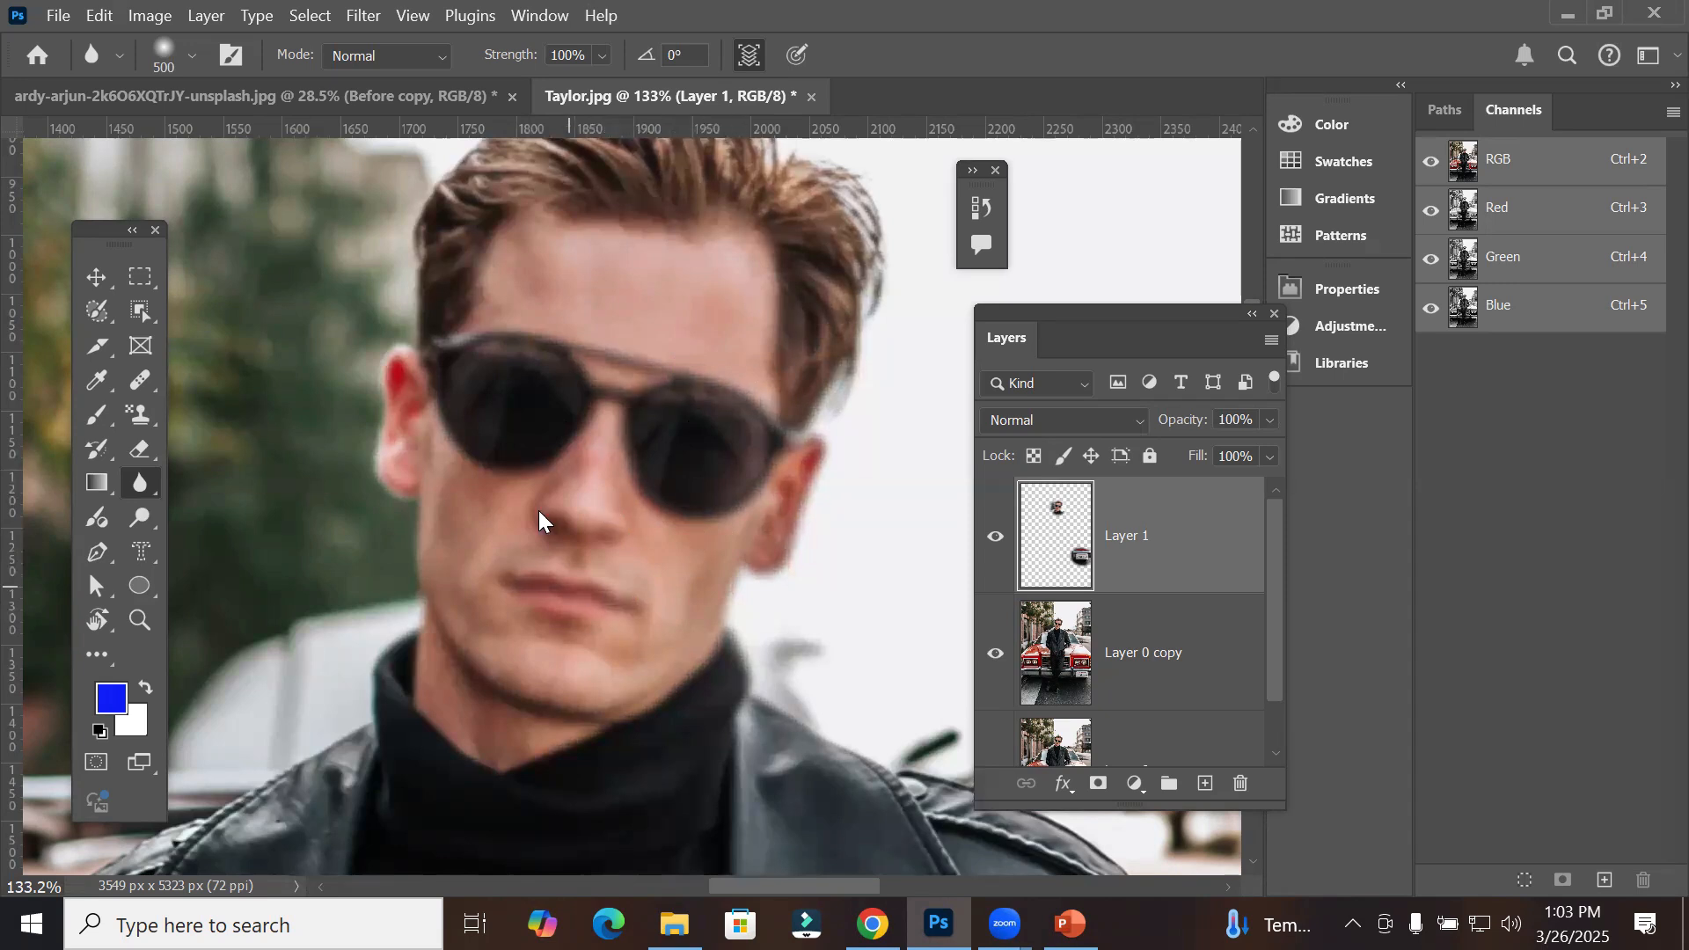